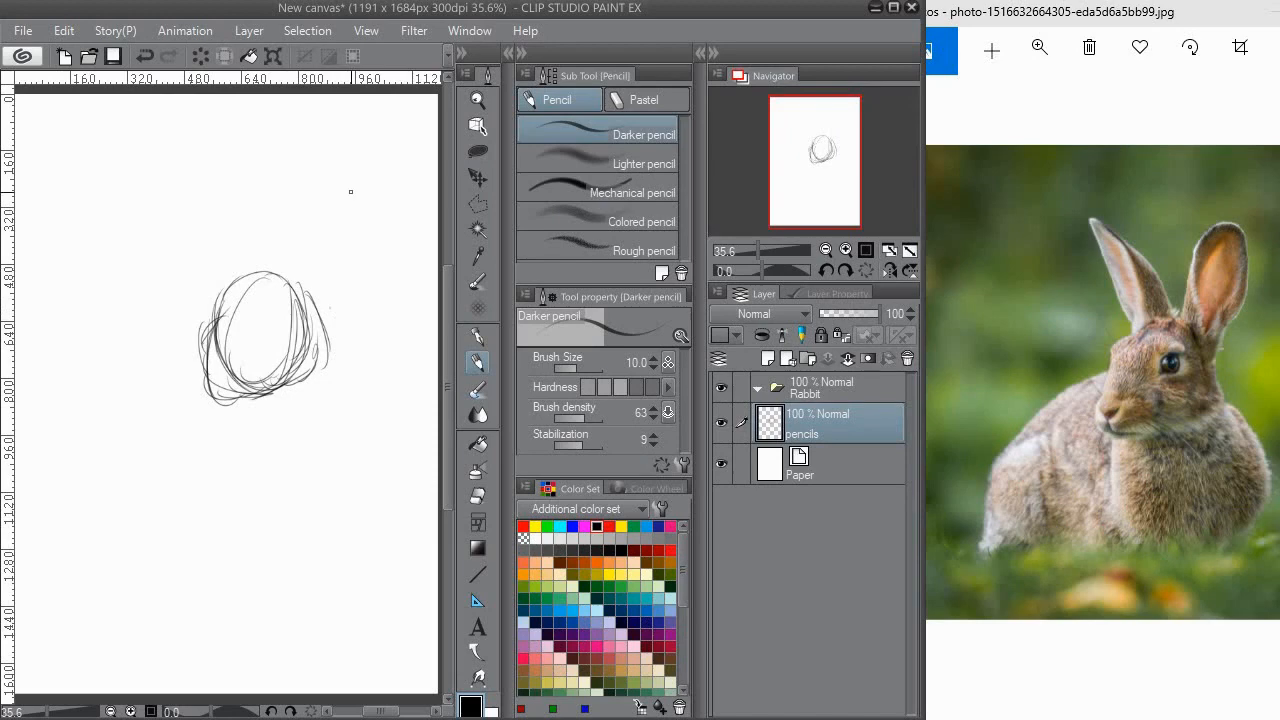
Erase the scribbled test sketch from the pencils layer with the Hard eraser.
{"action": "left_click", "coordinate": [579, 368]}
{"action": "left_click", "coordinate": [477, 495]}
{"action": "left_click_drag", "start_coordinate": [350, 321], "coordinate": [281, 394]}
{"action": "left_click", "coordinate": [600, 130]}
{"action": "mouse_move", "coordinate": [349, 279]}
{"action": "left_mouse_down"}
{"action": "mouse_move", "coordinate": [274, 423]}
{"action": "mouse_move", "coordinate": [294, 288]}
{"action": "left_mouse_up"}
{"action": "left_click", "coordinate": [582, 368]}
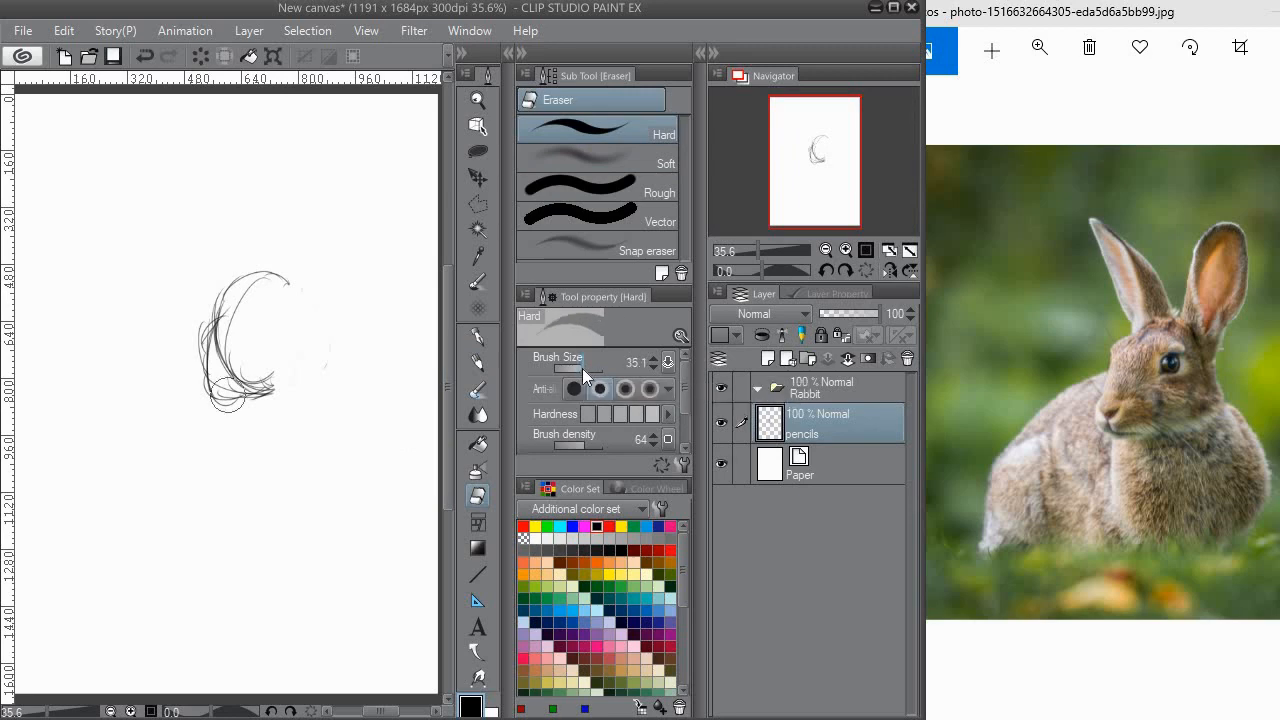
{"action": "mouse_move", "coordinate": [352, 311]}
{"action": "left_mouse_down"}
{"action": "mouse_move", "coordinate": [338, 245]}
{"action": "mouse_move", "coordinate": [274, 343]}
{"action": "mouse_move", "coordinate": [293, 219]}
{"action": "mouse_move", "coordinate": [217, 419]}
{"action": "mouse_move", "coordinate": [226, 277]}
{"action": "left_mouse_up"}
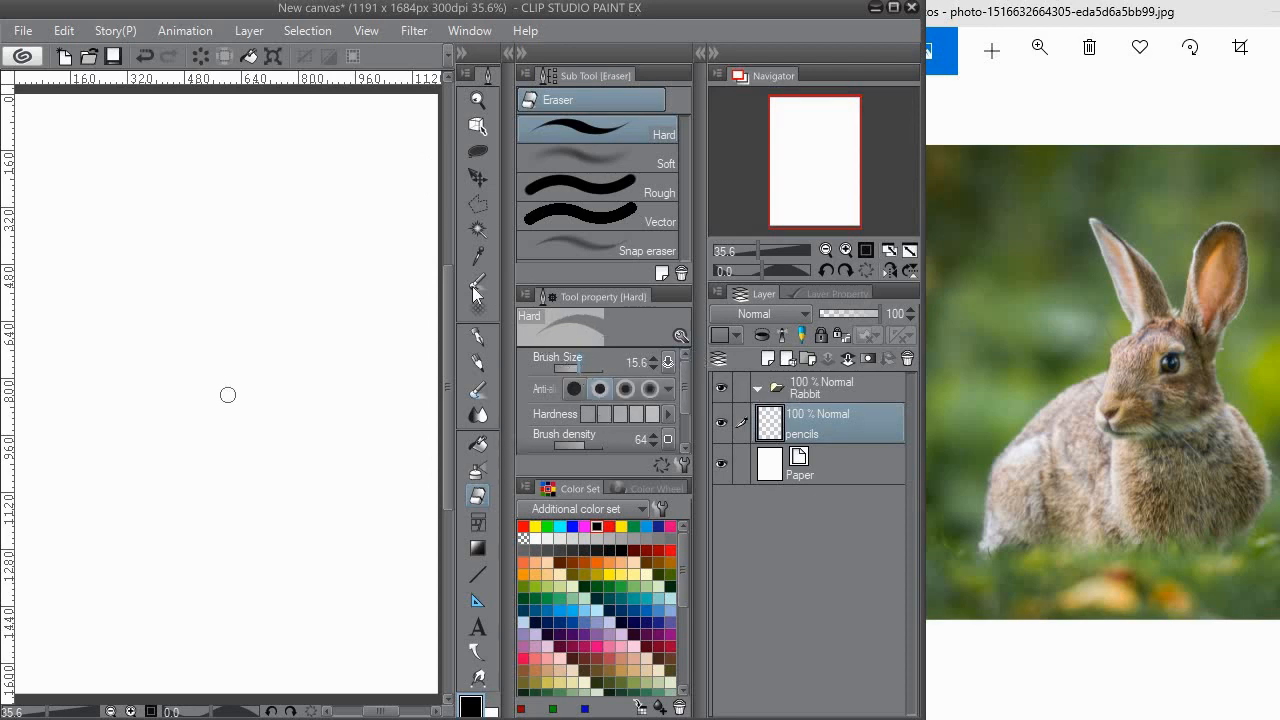
Switch to the Darker pencil and set its brush size to 7, trying strokes and undoing them.
{"action": "key", "text": "p"}
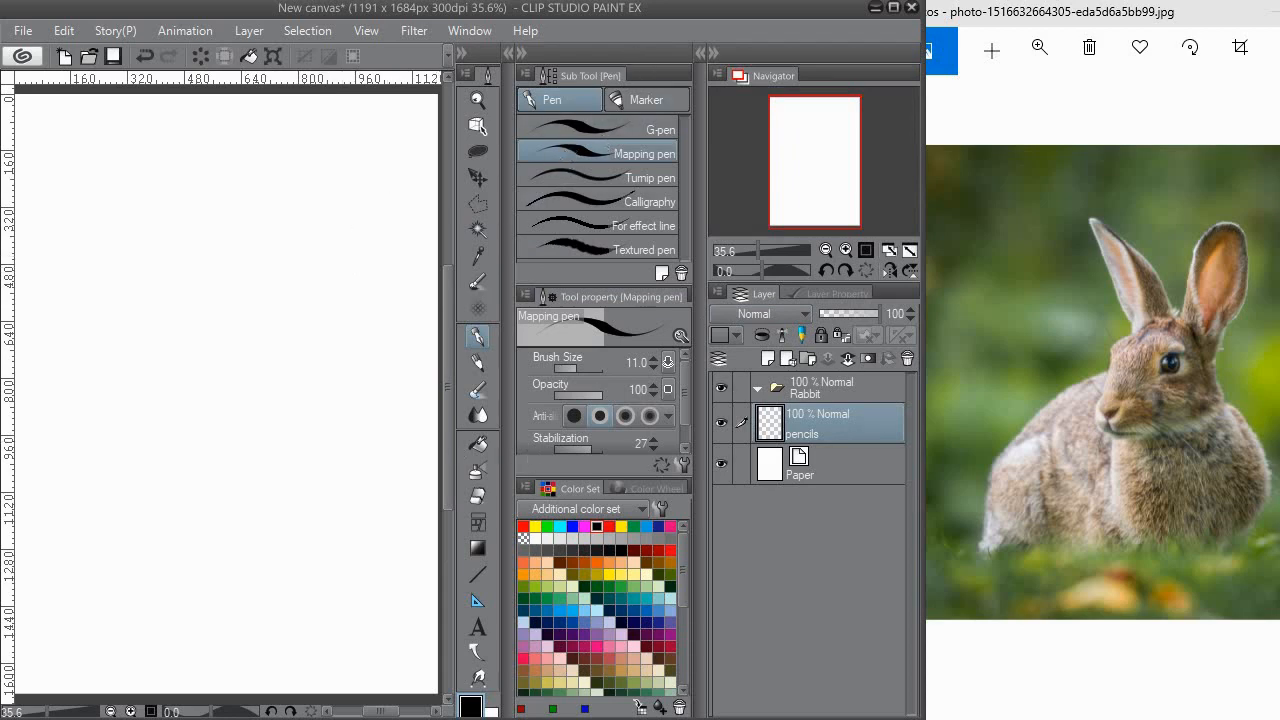
{"action": "left_click", "coordinate": [478, 363]}
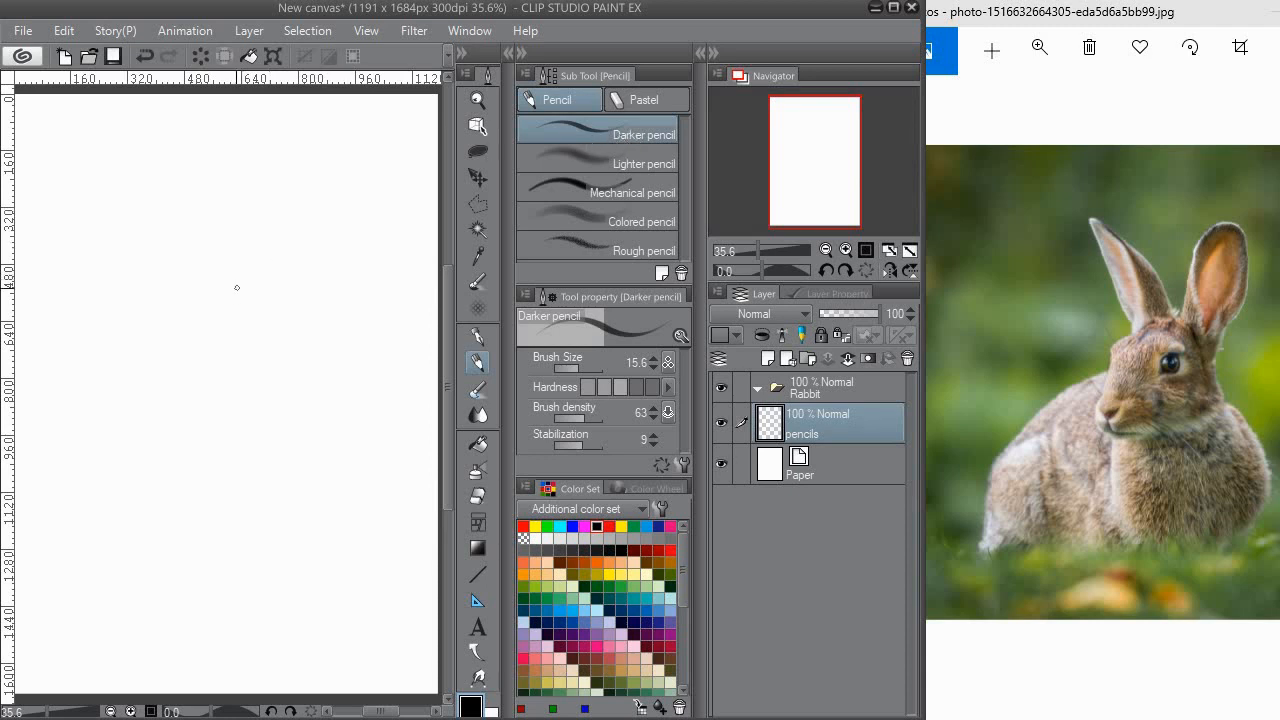
{"action": "left_click", "coordinate": [653, 367]}
{"action": "left_click_drag", "start_coordinate": [224, 266], "coordinate": [217, 329]}
{"action": "key", "text": "ctrl+z"}
{"action": "left_click", "coordinate": [654, 367]}
{"action": "left_click", "coordinate": [654, 367]}
{"action": "left_click_drag", "start_coordinate": [197, 252], "coordinate": [170, 330]}
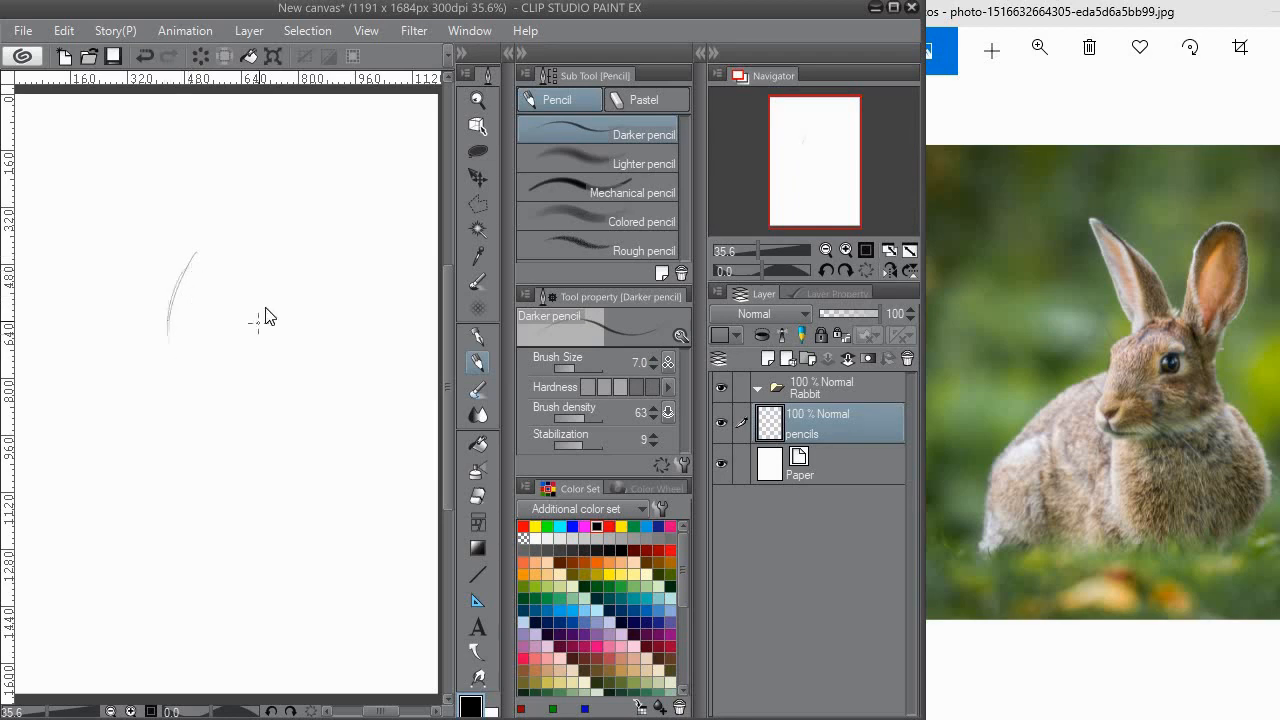
{"action": "key", "text": "ctrl+z"}
Sketch a roughly horizontal ground line across the page's width in the lower half with overlapping light strokes.
{"action": "left_click_drag", "start_coordinate": [250, 264], "coordinate": [252, 266]}
{"action": "mouse_move", "coordinate": [88, 485]}
{"action": "left_mouse_down"}
{"action": "mouse_move", "coordinate": [381, 462]}
{"action": "mouse_move", "coordinate": [355, 475]}
{"action": "left_mouse_up"}
{"action": "left_click_drag", "start_coordinate": [43, 485], "coordinate": [356, 479]}
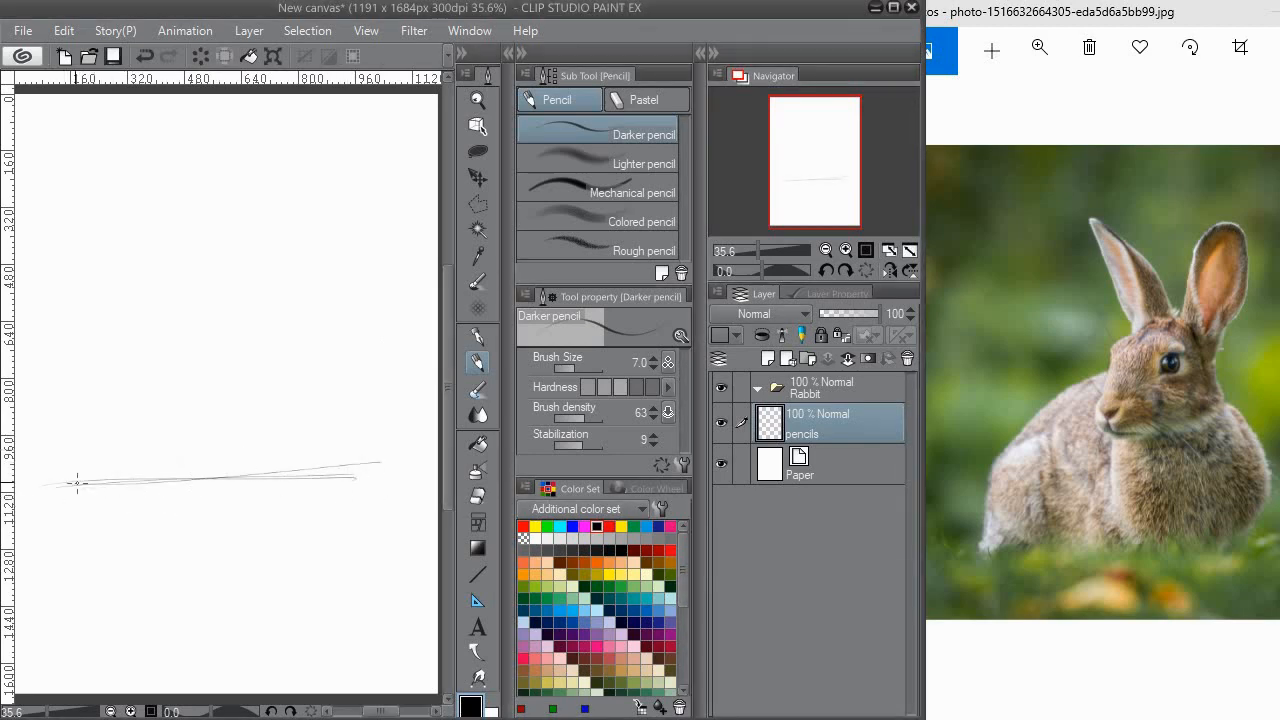
{"action": "left_click_drag", "start_coordinate": [65, 477], "coordinate": [210, 477]}
{"action": "left_click_drag", "start_coordinate": [16, 479], "coordinate": [207, 487]}
{"action": "left_click_drag", "start_coordinate": [21, 491], "coordinate": [340, 470]}
{"action": "left_click_drag", "start_coordinate": [54, 486], "coordinate": [389, 477]}
{"action": "left_click_drag", "start_coordinate": [103, 474], "coordinate": [432, 467]}
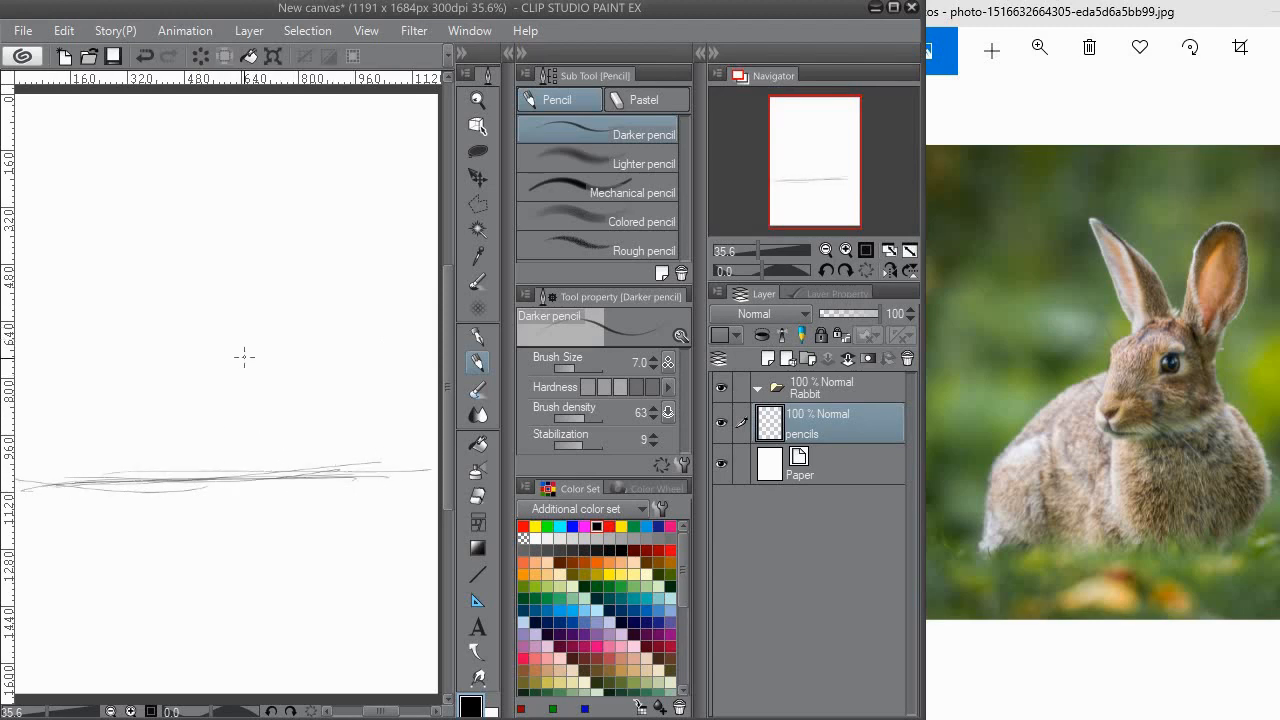
Sketch a vertical guideline with repeated light strokes, running from near the page top down through the ground line.
{"action": "left_click_drag", "start_coordinate": [250, 218], "coordinate": [251, 414]}
{"action": "left_click_drag", "start_coordinate": [252, 194], "coordinate": [249, 457]}
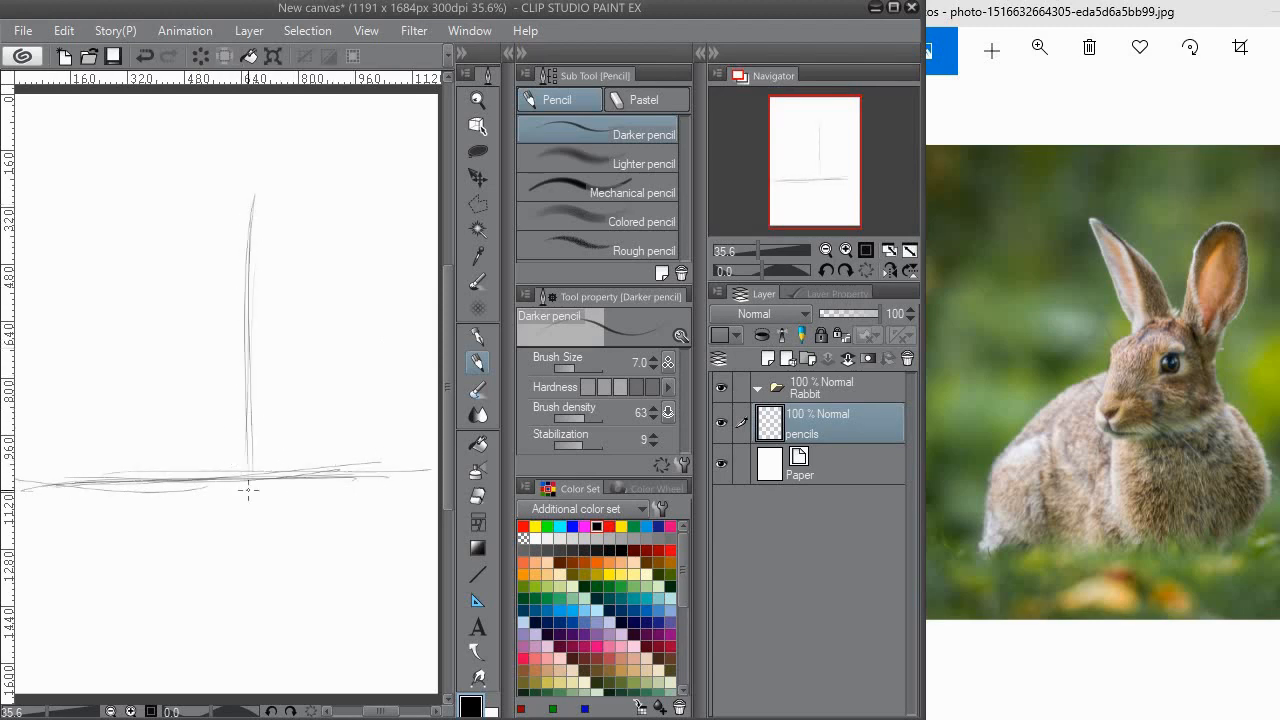
{"action": "mouse_move", "coordinate": [261, 168]}
{"action": "left_mouse_down"}
{"action": "mouse_move", "coordinate": [241, 487]}
{"action": "mouse_move", "coordinate": [241, 400]}
{"action": "left_mouse_up"}
{"action": "left_click_drag", "start_coordinate": [257, 134], "coordinate": [249, 376]}
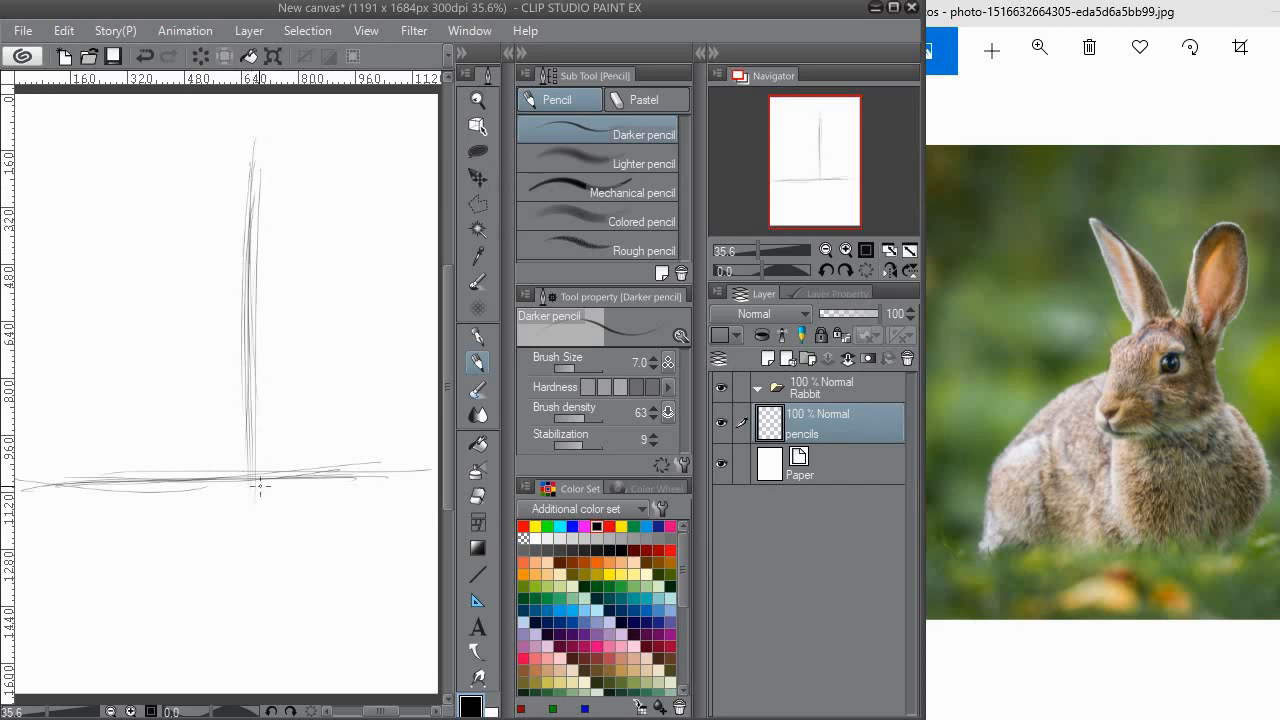
{"action": "left_click_drag", "start_coordinate": [254, 196], "coordinate": [244, 504]}
{"action": "left_click_drag", "start_coordinate": [256, 201], "coordinate": [252, 300]}
{"action": "left_click_drag", "start_coordinate": [250, 160], "coordinate": [242, 278]}
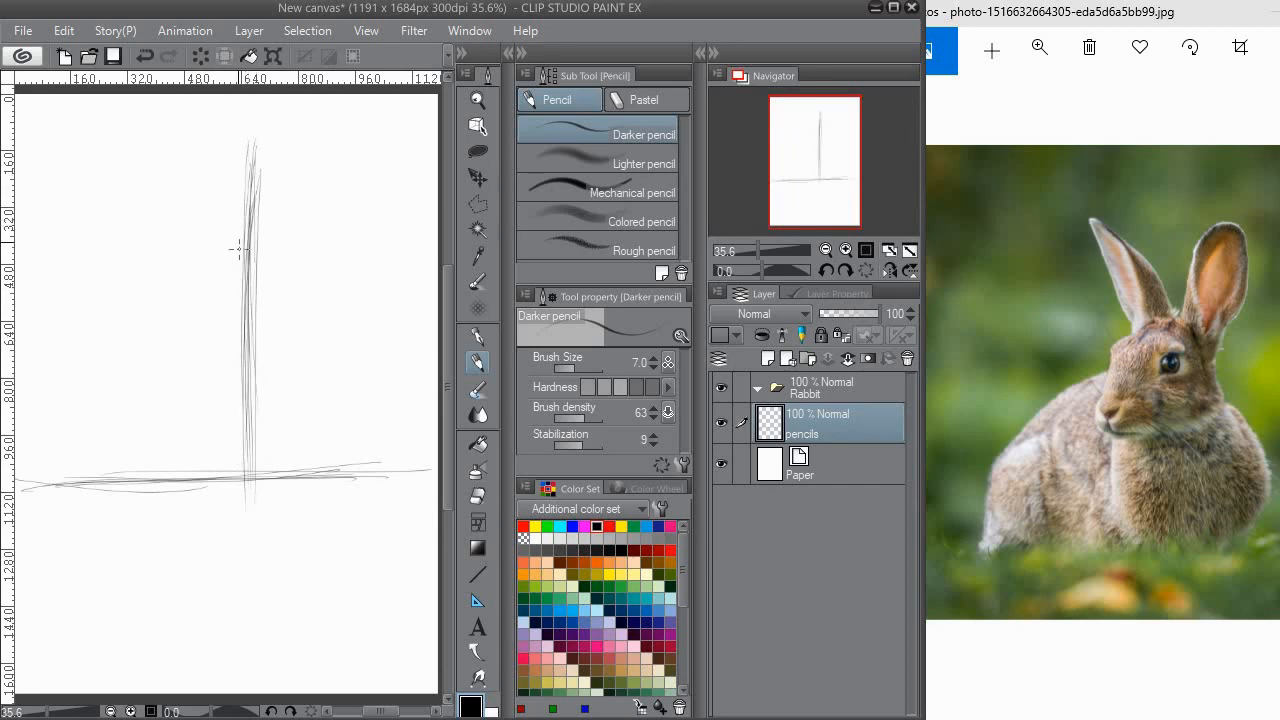
{"action": "left_click_drag", "start_coordinate": [250, 124], "coordinate": [240, 440]}
Sketch a tilted oval for the rabbit's head over the vertical guideline and the chest's right curve down to the ground.
{"action": "mouse_move", "coordinate": [186, 342]}
{"action": "left_mouse_down"}
{"action": "mouse_move", "coordinate": [290, 271]}
{"action": "mouse_move", "coordinate": [272, 354]}
{"action": "mouse_move", "coordinate": [210, 358]}
{"action": "mouse_move", "coordinate": [187, 341]}
{"action": "mouse_move", "coordinate": [228, 253]}
{"action": "mouse_move", "coordinate": [218, 269]}
{"action": "mouse_move", "coordinate": [242, 265]}
{"action": "mouse_move", "coordinate": [222, 358]}
{"action": "mouse_move", "coordinate": [192, 338]}
{"action": "mouse_move", "coordinate": [262, 246]}
{"action": "mouse_move", "coordinate": [279, 346]}
{"action": "mouse_move", "coordinate": [330, 414]}
{"action": "left_mouse_up"}
{"action": "left_click_drag", "start_coordinate": [284, 322], "coordinate": [338, 404]}
{"action": "mouse_move", "coordinate": [298, 354]}
{"action": "left_mouse_down"}
{"action": "mouse_move", "coordinate": [323, 444]}
{"action": "mouse_move", "coordinate": [325, 426]}
{"action": "mouse_move", "coordinate": [309, 383]}
{"action": "mouse_move", "coordinate": [299, 468]}
{"action": "left_mouse_up"}
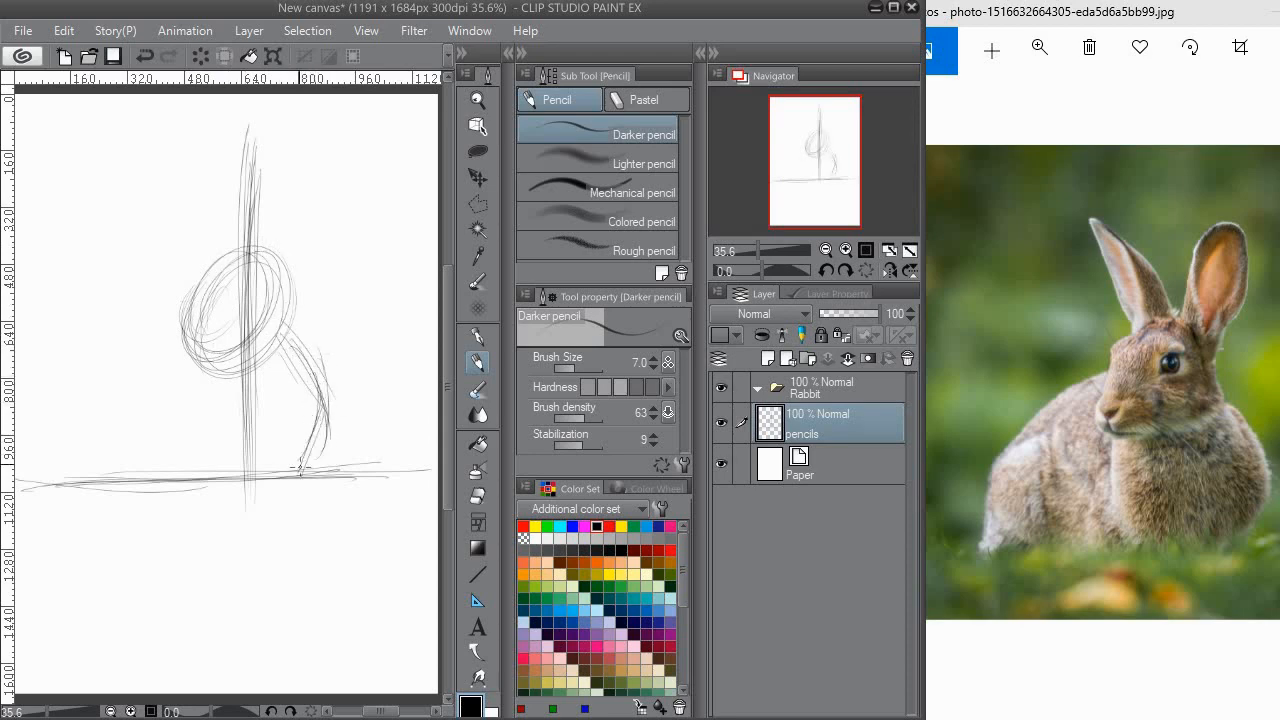
Sketch the chest's left side and the arched back from the head down to the ground line.
{"action": "left_click_drag", "start_coordinate": [190, 358], "coordinate": [186, 490]}
{"action": "mouse_move", "coordinate": [181, 315]}
{"action": "left_mouse_down"}
{"action": "mouse_move", "coordinate": [122, 340]}
{"action": "mouse_move", "coordinate": [66, 416]}
{"action": "left_mouse_up"}
{"action": "mouse_move", "coordinate": [116, 346]}
{"action": "left_mouse_down"}
{"action": "mouse_move", "coordinate": [94, 430]}
{"action": "mouse_move", "coordinate": [88, 388]}
{"action": "mouse_move", "coordinate": [66, 426]}
{"action": "mouse_move", "coordinate": [80, 401]}
{"action": "mouse_move", "coordinate": [74, 480]}
{"action": "left_mouse_up"}
{"action": "mouse_move", "coordinate": [70, 432]}
{"action": "left_mouse_down"}
{"action": "mouse_move", "coordinate": [72, 482]}
{"action": "mouse_move", "coordinate": [118, 352]}
{"action": "mouse_move", "coordinate": [182, 316]}
{"action": "left_mouse_up"}
{"action": "left_click_drag", "start_coordinate": [226, 276], "coordinate": [198, 344]}
{"action": "left_click_drag", "start_coordinate": [270, 290], "coordinate": [200, 358]}
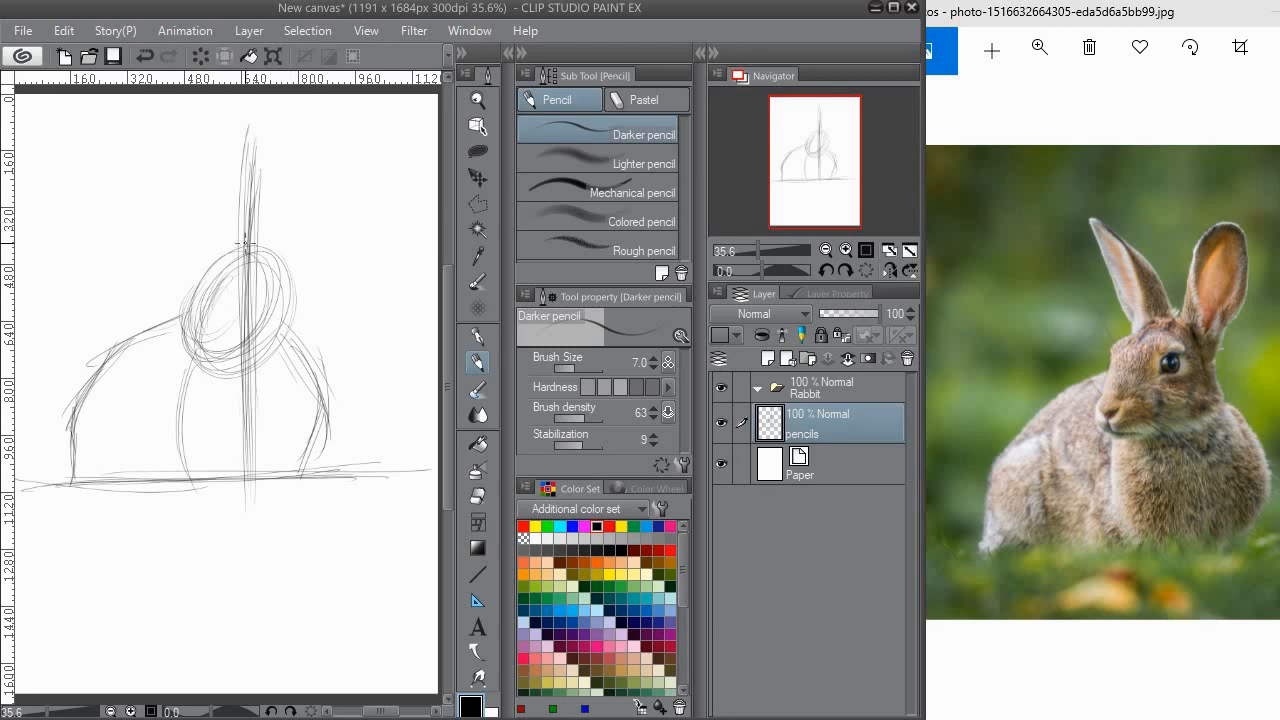
Sketch the rabbit's two long upright ears, a pointed left one and a rounded right one, on the head oval.
{"action": "mouse_move", "coordinate": [241, 240]}
{"action": "left_mouse_down"}
{"action": "mouse_move", "coordinate": [213, 169]}
{"action": "mouse_move", "coordinate": [219, 192]}
{"action": "mouse_move", "coordinate": [178, 158]}
{"action": "mouse_move", "coordinate": [245, 243]}
{"action": "left_mouse_up"}
{"action": "mouse_move", "coordinate": [186, 167]}
{"action": "left_mouse_down"}
{"action": "mouse_move", "coordinate": [198, 222]}
{"action": "mouse_move", "coordinate": [232, 258]}
{"action": "mouse_move", "coordinate": [276, 183]}
{"action": "left_mouse_up"}
{"action": "left_click_drag", "start_coordinate": [262, 241], "coordinate": [277, 170]}
{"action": "mouse_move", "coordinate": [275, 272]}
{"action": "left_mouse_down"}
{"action": "mouse_move", "coordinate": [278, 184]}
{"action": "mouse_move", "coordinate": [302, 143]}
{"action": "mouse_move", "coordinate": [286, 156]}
{"action": "mouse_move", "coordinate": [322, 190]}
{"action": "left_mouse_up"}
{"action": "mouse_move", "coordinate": [312, 142]}
{"action": "left_mouse_down"}
{"action": "mouse_move", "coordinate": [310, 232]}
{"action": "mouse_move", "coordinate": [278, 282]}
{"action": "mouse_move", "coordinate": [288, 296]}
{"action": "left_mouse_up"}
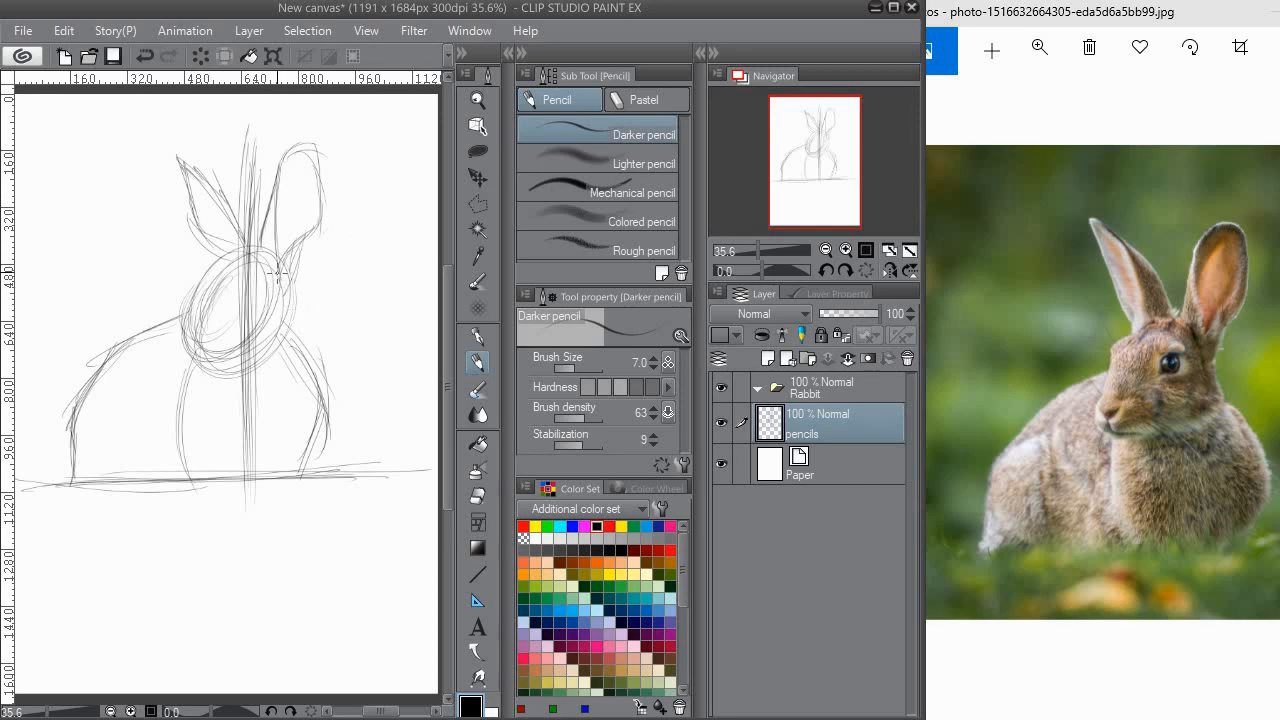
Refine the head contour by darkening the back of the head, the cheek and the forehead.
{"action": "mouse_move", "coordinate": [282, 266]}
{"action": "left_mouse_down"}
{"action": "mouse_move", "coordinate": [294, 322]}
{"action": "mouse_move", "coordinate": [288, 243]}
{"action": "mouse_move", "coordinate": [288, 258]}
{"action": "mouse_move", "coordinate": [303, 246]}
{"action": "mouse_move", "coordinate": [298, 340]}
{"action": "left_mouse_up"}
{"action": "mouse_move", "coordinate": [290, 294]}
{"action": "left_mouse_down"}
{"action": "mouse_move", "coordinate": [280, 366]}
{"action": "mouse_move", "coordinate": [244, 368]}
{"action": "mouse_move", "coordinate": [284, 362]}
{"action": "mouse_move", "coordinate": [258, 363]}
{"action": "left_mouse_up"}
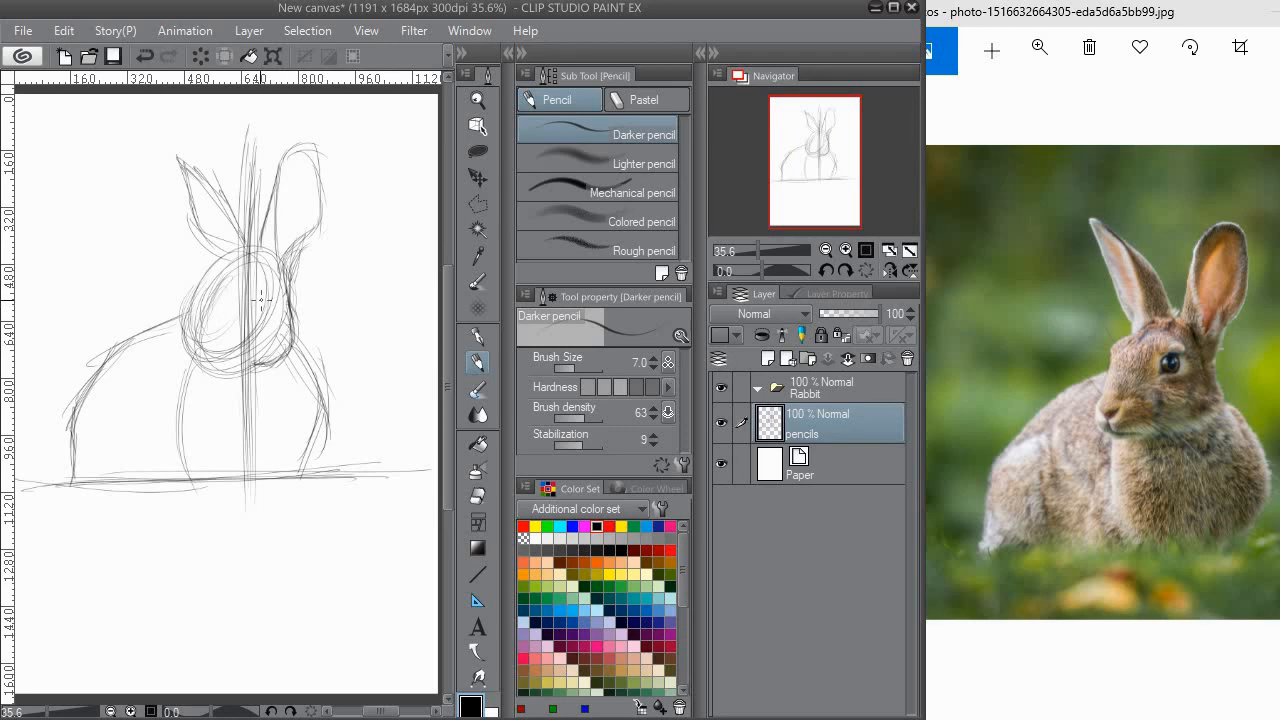
{"action": "mouse_move", "coordinate": [203, 279]}
{"action": "left_mouse_down"}
{"action": "mouse_move", "coordinate": [216, 260]}
{"action": "mouse_move", "coordinate": [180, 286]}
{"action": "mouse_move", "coordinate": [198, 274]}
{"action": "mouse_move", "coordinate": [190, 312]}
{"action": "mouse_move", "coordinate": [236, 258]}
{"action": "left_mouse_up"}
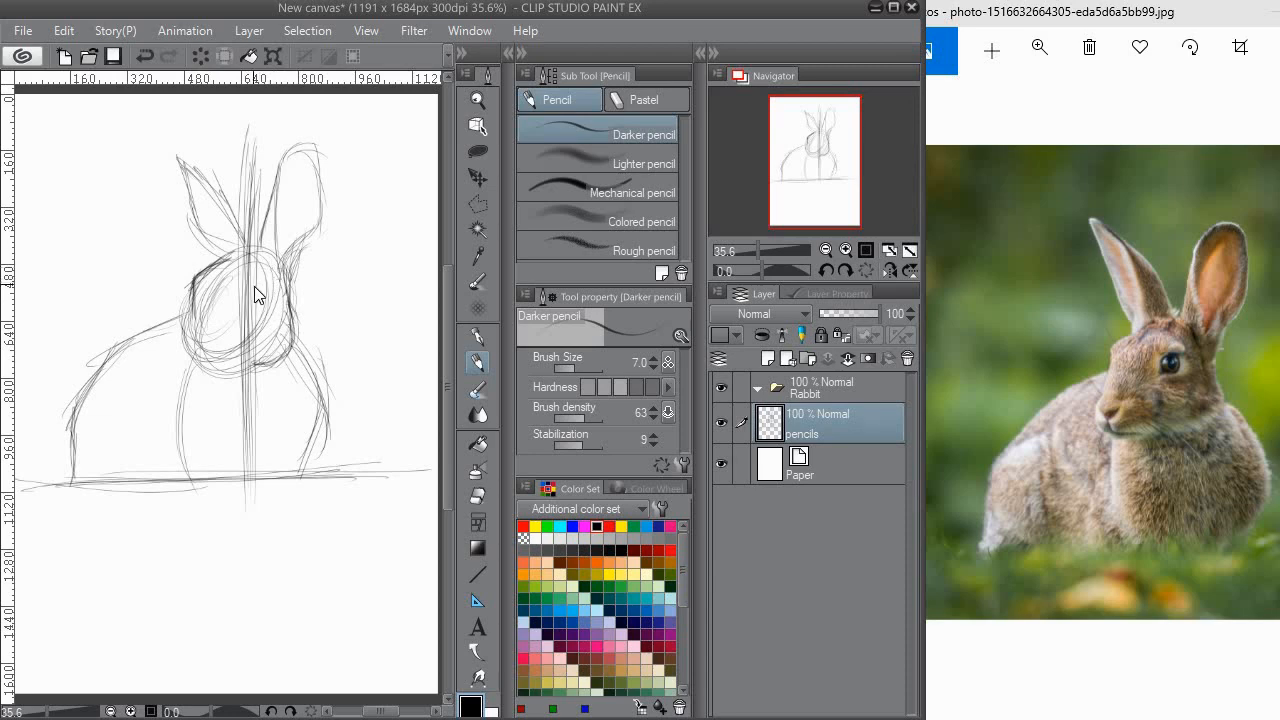
{"action": "scroll", "coordinate": [250, 283], "scroll_direction": "up", "scroll_amount": 3}
{"action": "left_click_drag", "start_coordinate": [272, 390], "coordinate": [327, 388]}
{"action": "left_click_drag", "start_coordinate": [262, 258], "coordinate": [304, 249]}
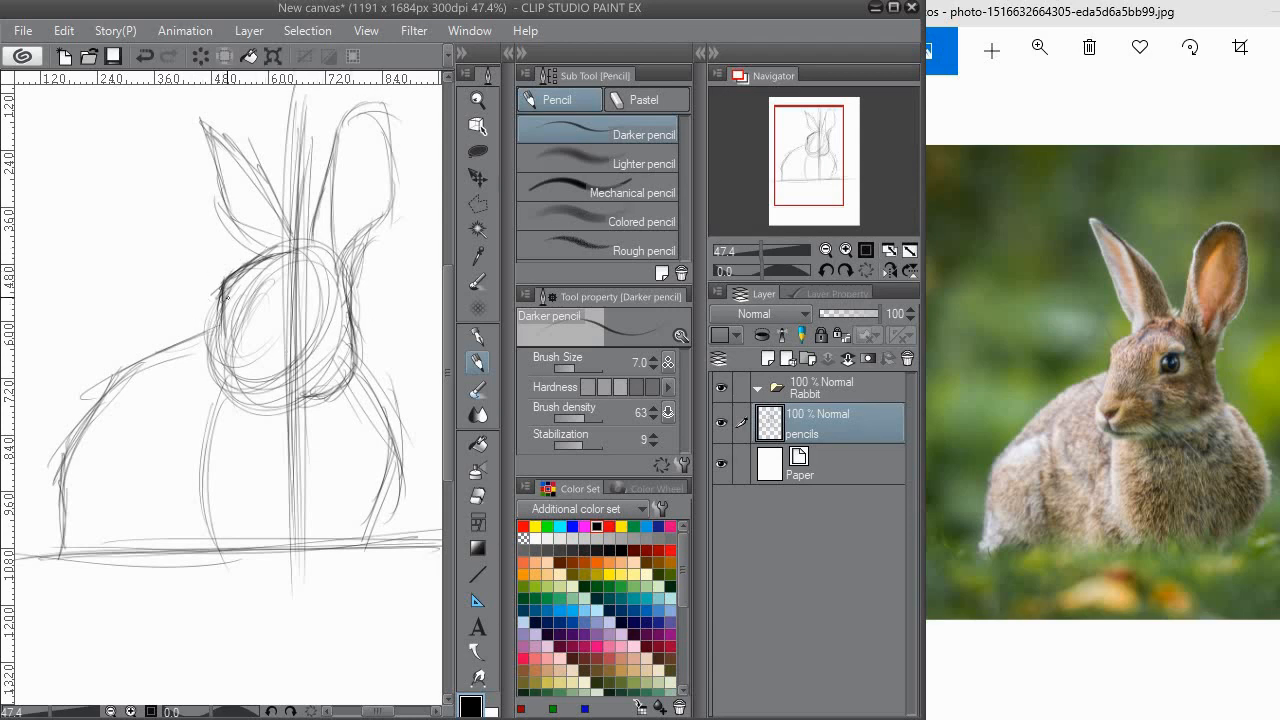
Darken the front of the muzzle, sketch the mouth, and draw a small round eye near the vertical guideline.
{"action": "mouse_move", "coordinate": [227, 334]}
{"action": "left_mouse_down"}
{"action": "mouse_move", "coordinate": [263, 298]}
{"action": "mouse_move", "coordinate": [224, 331]}
{"action": "mouse_move", "coordinate": [222, 310]}
{"action": "mouse_move", "coordinate": [213, 331]}
{"action": "mouse_move", "coordinate": [211, 320]}
{"action": "mouse_move", "coordinate": [209, 388]}
{"action": "mouse_move", "coordinate": [220, 348]}
{"action": "mouse_move", "coordinate": [222, 402]}
{"action": "mouse_move", "coordinate": [214, 350]}
{"action": "left_mouse_up"}
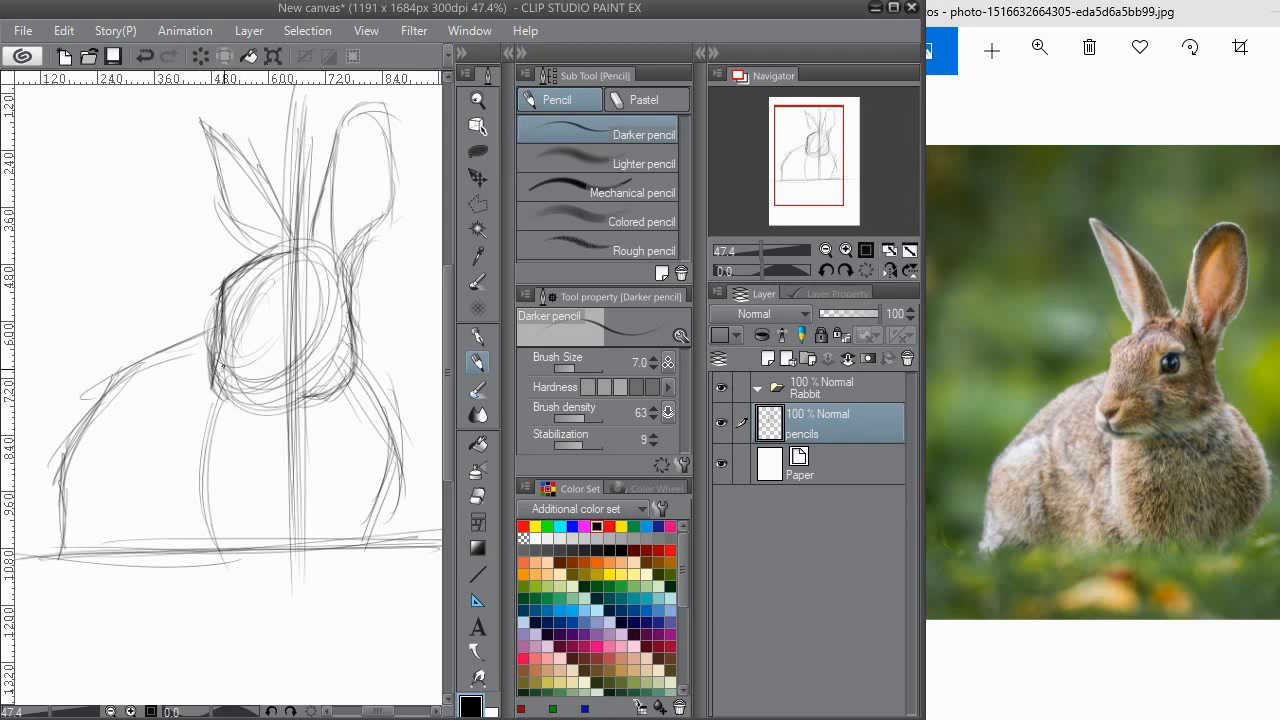
{"action": "mouse_move", "coordinate": [231, 378]}
{"action": "left_mouse_down"}
{"action": "mouse_move", "coordinate": [249, 362]}
{"action": "mouse_move", "coordinate": [229, 377]}
{"action": "mouse_move", "coordinate": [235, 399]}
{"action": "left_mouse_up"}
{"action": "scroll", "coordinate": [317, 294], "scroll_direction": "down", "scroll_amount": 2}
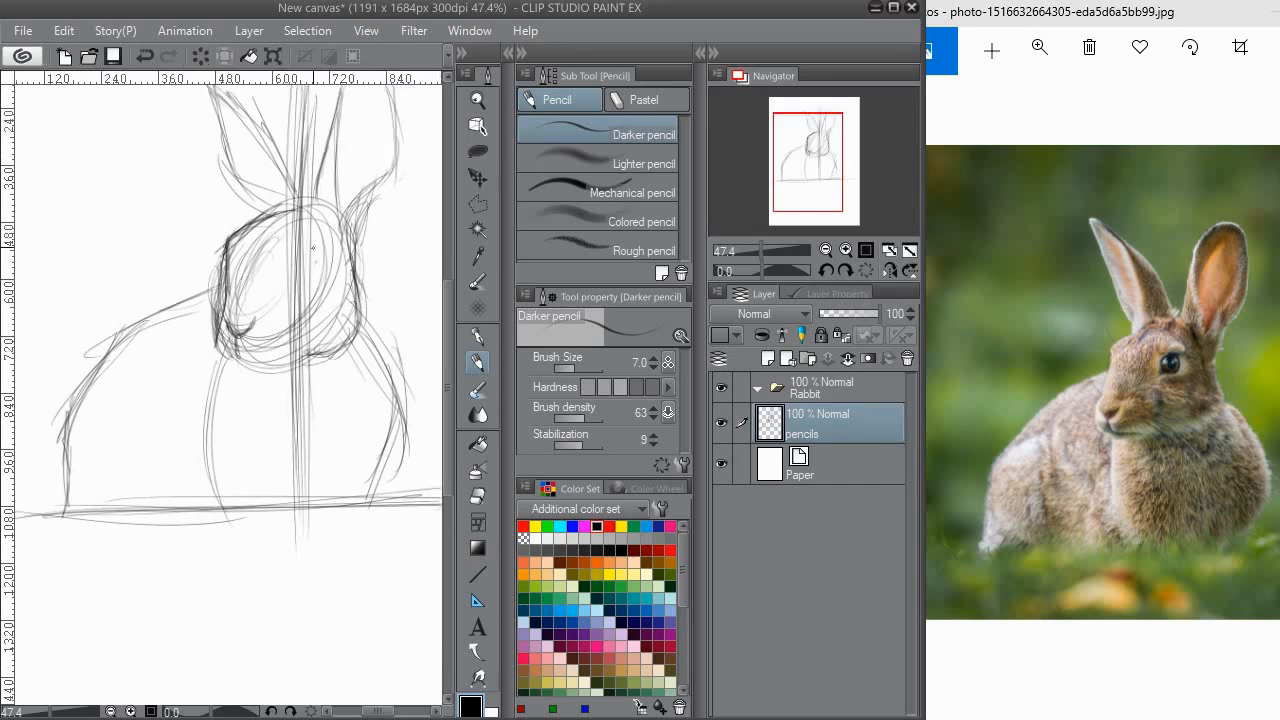
{"action": "mouse_move", "coordinate": [300, 272]}
{"action": "left_mouse_down"}
{"action": "mouse_move", "coordinate": [297, 256]}
{"action": "mouse_move", "coordinate": [310, 256]}
{"action": "mouse_move", "coordinate": [312, 285]}
{"action": "mouse_move", "coordinate": [300, 284]}
{"action": "mouse_move", "coordinate": [322, 268]}
{"action": "mouse_move", "coordinate": [308, 262]}
{"action": "left_mouse_up"}
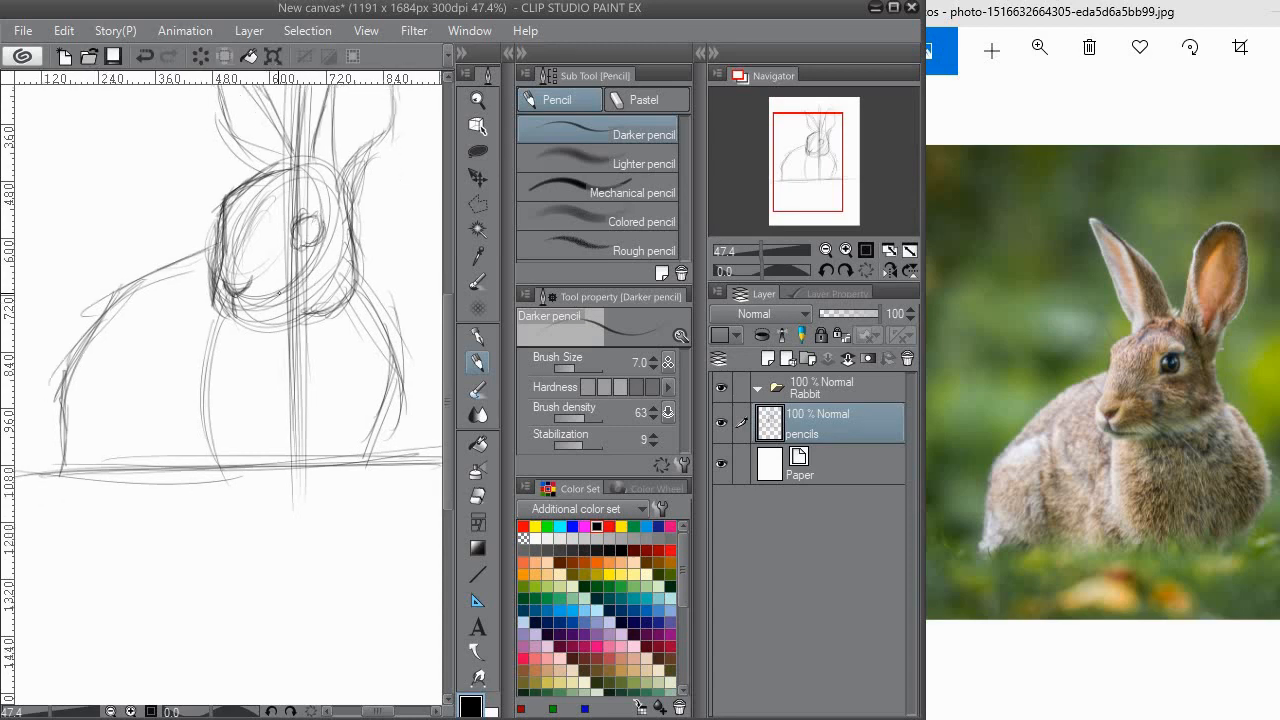
Strengthen the outlines of the jaw, chest and arched back with additional pencil strokes.
{"action": "scroll", "coordinate": [312, 318], "scroll_direction": "down", "scroll_amount": 2}
{"action": "mouse_move", "coordinate": [224, 302]}
{"action": "left_mouse_down"}
{"action": "mouse_move", "coordinate": [242, 316]}
{"action": "mouse_move", "coordinate": [262, 306]}
{"action": "mouse_move", "coordinate": [240, 324]}
{"action": "mouse_move", "coordinate": [282, 318]}
{"action": "mouse_move", "coordinate": [243, 322]}
{"action": "left_mouse_up"}
{"action": "mouse_move", "coordinate": [258, 333]}
{"action": "left_mouse_down"}
{"action": "mouse_move", "coordinate": [230, 326]}
{"action": "mouse_move", "coordinate": [290, 312]}
{"action": "mouse_move", "coordinate": [289, 360]}
{"action": "mouse_move", "coordinate": [309, 240]}
{"action": "mouse_move", "coordinate": [300, 298]}
{"action": "mouse_move", "coordinate": [340, 444]}
{"action": "mouse_move", "coordinate": [363, 334]}
{"action": "mouse_move", "coordinate": [338, 262]}
{"action": "left_mouse_up"}
{"action": "mouse_move", "coordinate": [227, 311]}
{"action": "left_mouse_down"}
{"action": "mouse_move", "coordinate": [289, 304]}
{"action": "mouse_move", "coordinate": [280, 370]}
{"action": "mouse_move", "coordinate": [245, 408]}
{"action": "mouse_move", "coordinate": [258, 506]}
{"action": "left_mouse_up"}
{"action": "left_click_drag", "start_coordinate": [269, 337], "coordinate": [320, 267]}
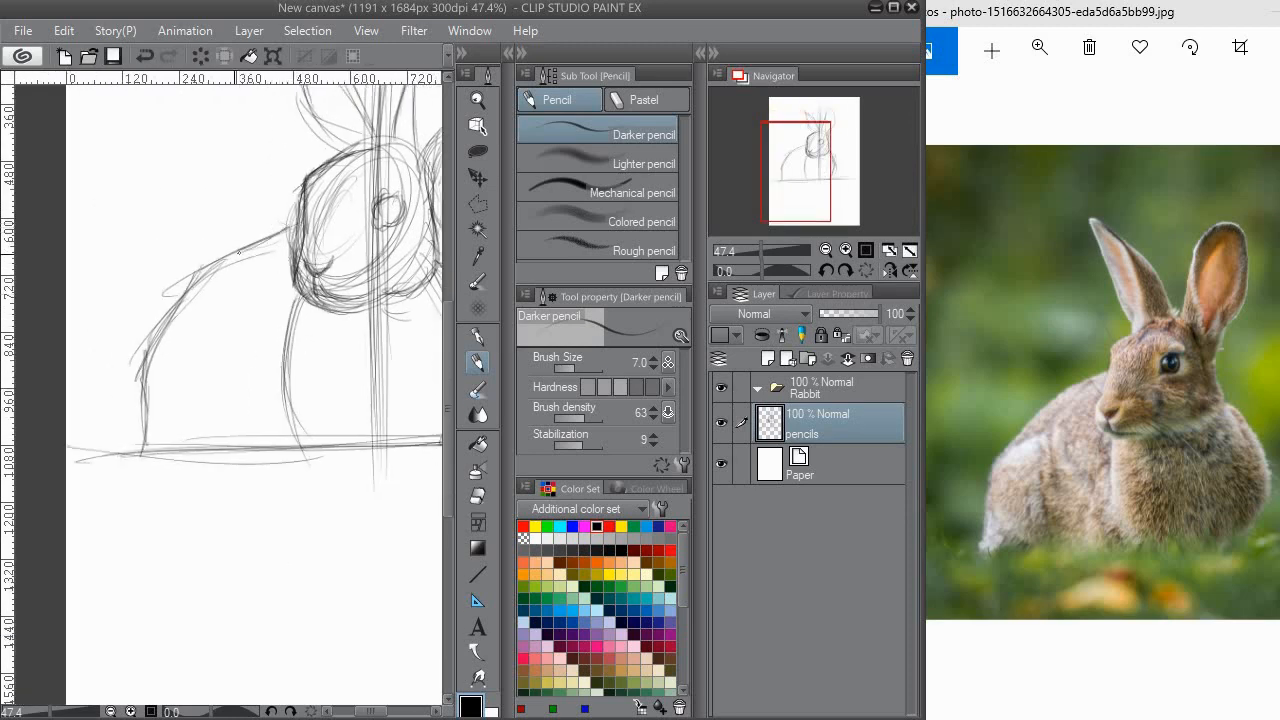
{"action": "mouse_move", "coordinate": [238, 251]}
{"action": "left_mouse_down"}
{"action": "mouse_move", "coordinate": [185, 285]}
{"action": "mouse_move", "coordinate": [145, 380]}
{"action": "mouse_move", "coordinate": [146, 448]}
{"action": "left_mouse_up"}
{"action": "left_click_drag", "start_coordinate": [273, 312], "coordinate": [185, 403]}
{"action": "mouse_move", "coordinate": [240, 378]}
{"action": "left_mouse_down"}
{"action": "mouse_move", "coordinate": [226, 414]}
{"action": "mouse_move", "coordinate": [243, 500]}
{"action": "left_mouse_up"}
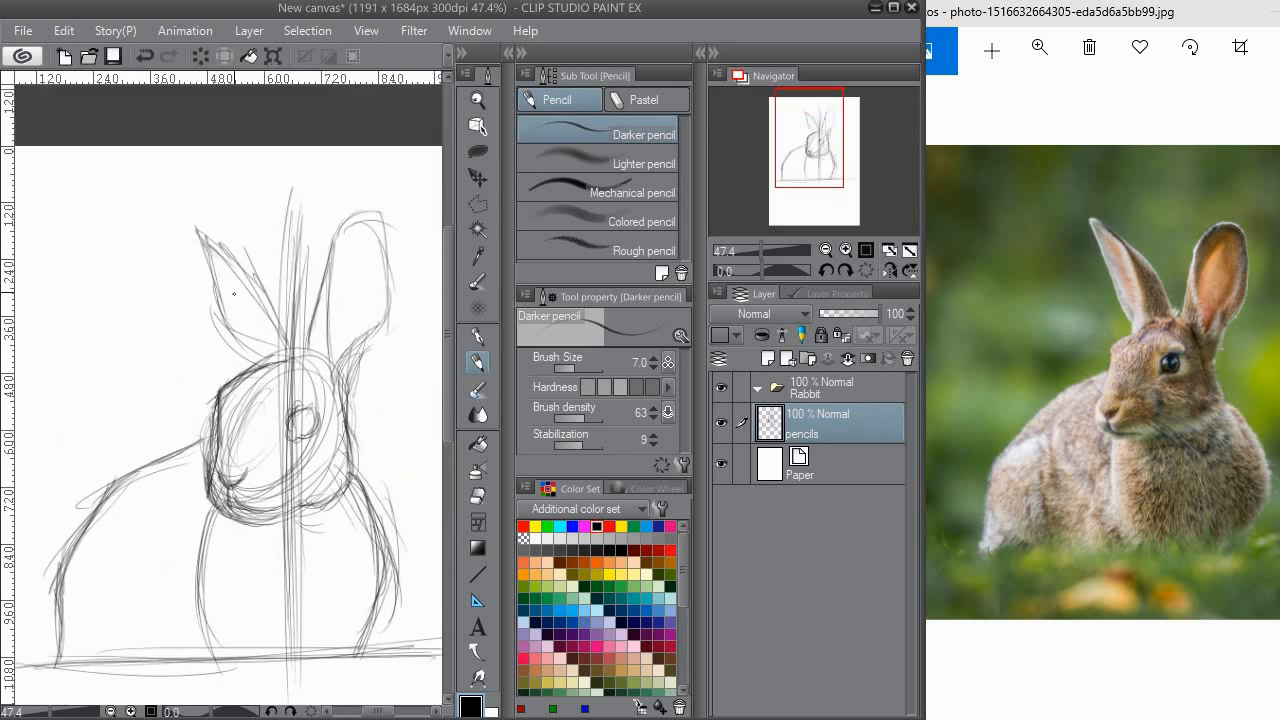
Darken the left ear's long inner edge from its tip down to the head with repeated strokes.
{"action": "mouse_move", "coordinate": [202, 233]}
{"action": "left_mouse_down"}
{"action": "mouse_move", "coordinate": [277, 308]}
{"action": "mouse_move", "coordinate": [285, 342]}
{"action": "left_mouse_up"}
{"action": "left_click_drag", "start_coordinate": [272, 318], "coordinate": [276, 254]}
{"action": "left_click_drag", "start_coordinate": [235, 185], "coordinate": [268, 282]}
{"action": "left_click_drag", "start_coordinate": [252, 222], "coordinate": [268, 294]}
{"action": "left_click_drag", "start_coordinate": [261, 258], "coordinate": [268, 292]}
{"action": "left_click_drag", "start_coordinate": [251, 219], "coordinate": [270, 271]}
{"action": "mouse_move", "coordinate": [220, 174]}
{"action": "left_mouse_down"}
{"action": "mouse_move", "coordinate": [260, 244]}
{"action": "mouse_move", "coordinate": [231, 184]}
{"action": "mouse_move", "coordinate": [288, 262]}
{"action": "left_mouse_up"}
{"action": "left_click_drag", "start_coordinate": [258, 202], "coordinate": [292, 276]}
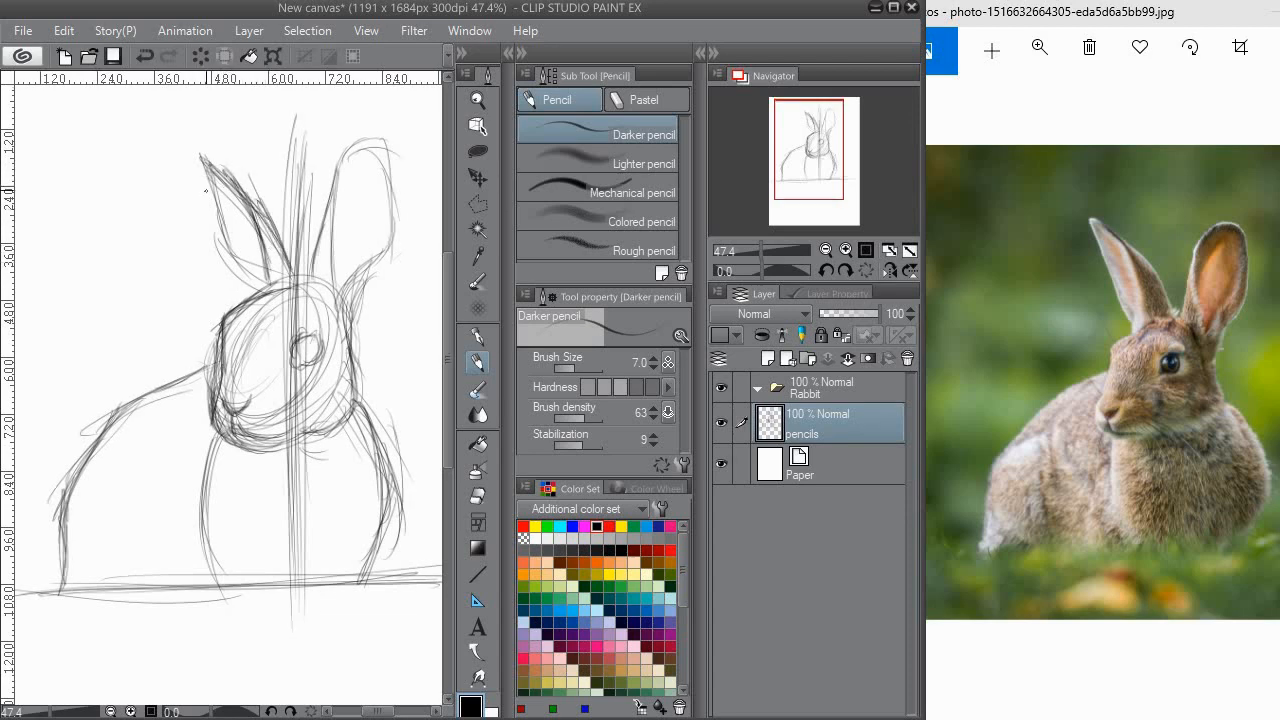
Strengthen the left ear's outer edge and redraw the right ear's outline down to its base.
{"action": "mouse_move", "coordinate": [212, 167]}
{"action": "left_mouse_down"}
{"action": "mouse_move", "coordinate": [223, 246]}
{"action": "mouse_move", "coordinate": [255, 277]}
{"action": "left_mouse_up"}
{"action": "mouse_move", "coordinate": [224, 244]}
{"action": "left_mouse_down"}
{"action": "mouse_move", "coordinate": [270, 288]}
{"action": "mouse_move", "coordinate": [252, 236]}
{"action": "mouse_move", "coordinate": [294, 265]}
{"action": "mouse_move", "coordinate": [274, 212]}
{"action": "mouse_move", "coordinate": [283, 171]}
{"action": "left_mouse_up"}
{"action": "left_click_drag", "start_coordinate": [273, 247], "coordinate": [299, 148]}
{"action": "mouse_move", "coordinate": [331, 195]}
{"action": "left_mouse_down"}
{"action": "mouse_move", "coordinate": [334, 260]}
{"action": "mouse_move", "coordinate": [285, 311]}
{"action": "mouse_move", "coordinate": [300, 322]}
{"action": "left_mouse_up"}
{"action": "left_click_drag", "start_coordinate": [307, 296], "coordinate": [293, 336]}
{"action": "mouse_move", "coordinate": [305, 269]}
{"action": "left_mouse_down"}
{"action": "mouse_move", "coordinate": [328, 236]}
{"action": "mouse_move", "coordinate": [316, 172]}
{"action": "left_mouse_up"}
{"action": "mouse_move", "coordinate": [243, 378]}
{"action": "left_mouse_down"}
{"action": "mouse_move", "coordinate": [258, 345]}
{"action": "mouse_move", "coordinate": [303, 325]}
{"action": "mouse_move", "coordinate": [291, 316]}
{"action": "mouse_move", "coordinate": [298, 333]}
{"action": "left_mouse_up"}
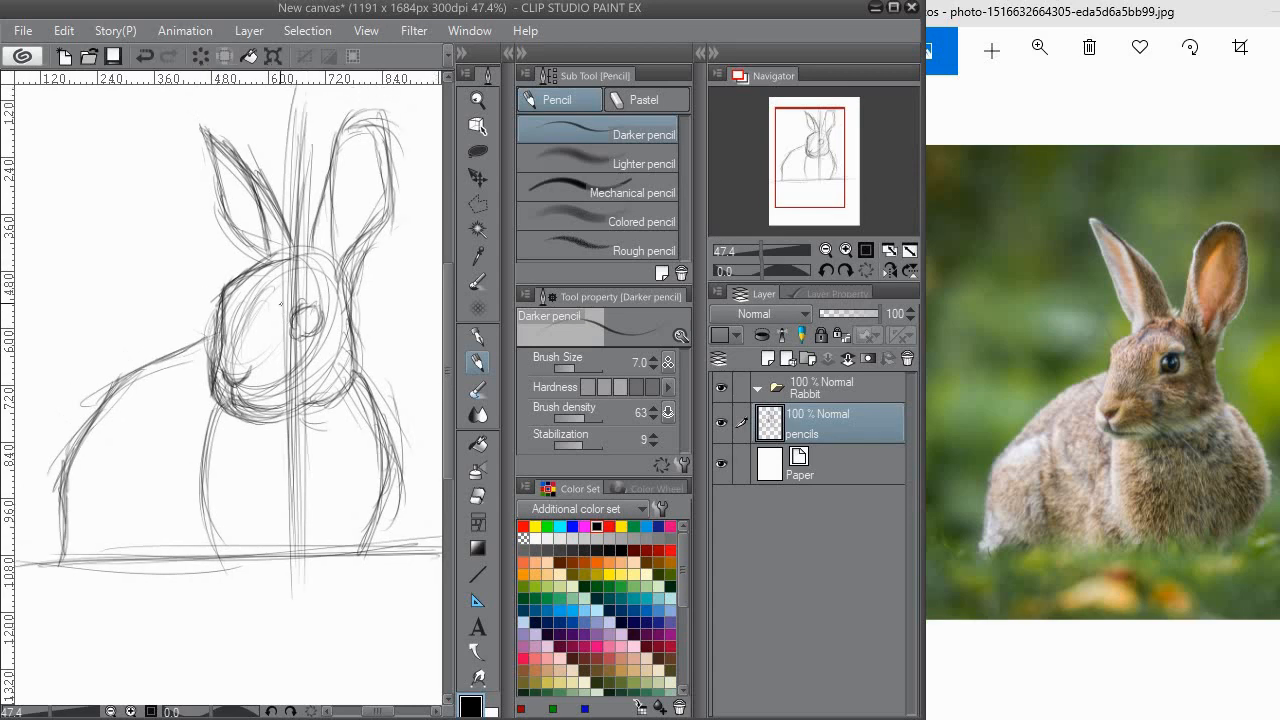
Erase the vertical guideline inside the upper head and between the ears, reducing the eraser size to 10.4.
{"action": "key", "text": "e"}
{"action": "mouse_move", "coordinate": [299, 284]}
{"action": "left_mouse_down"}
{"action": "mouse_move", "coordinate": [245, 340]}
{"action": "mouse_move", "coordinate": [238, 330]}
{"action": "mouse_move", "coordinate": [263, 289]}
{"action": "mouse_move", "coordinate": [284, 282]}
{"action": "mouse_move", "coordinate": [326, 359]}
{"action": "left_mouse_up"}
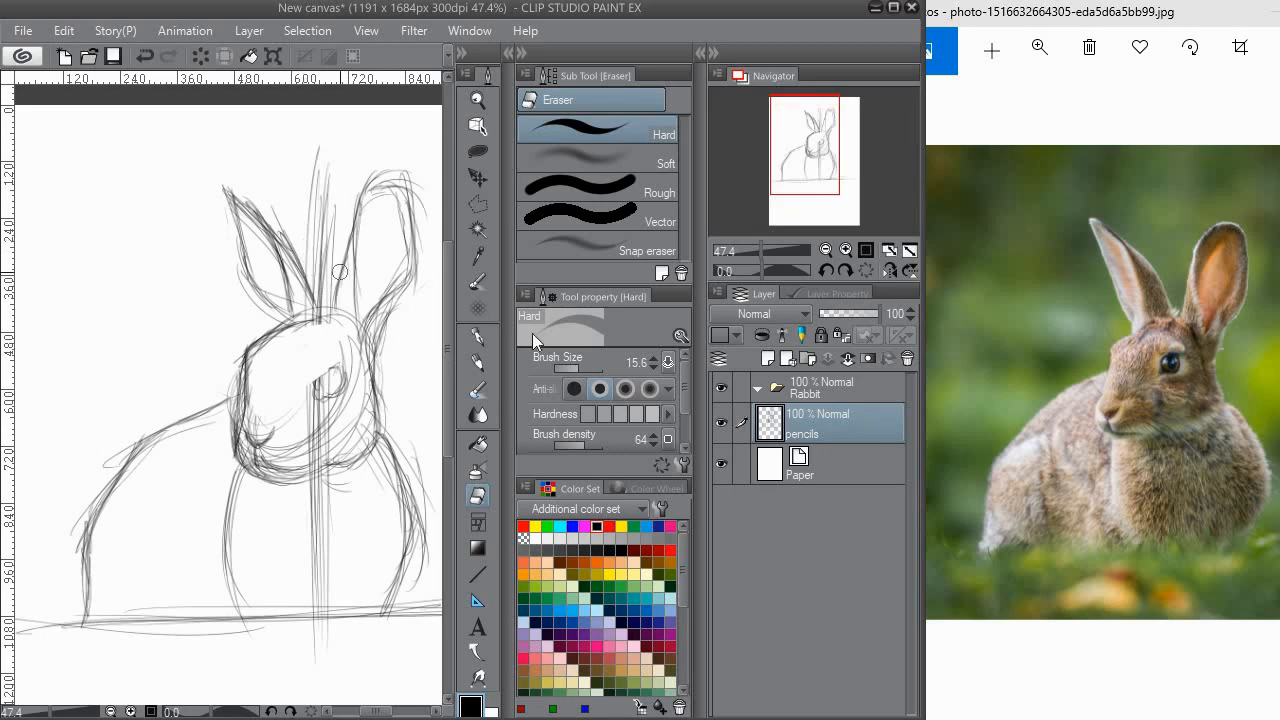
{"action": "left_click", "coordinate": [578, 369]}
{"action": "left_click_drag", "start_coordinate": [321, 295], "coordinate": [317, 284]}
{"action": "mouse_move", "coordinate": [300, 200]}
{"action": "left_mouse_down"}
{"action": "mouse_move", "coordinate": [325, 302]}
{"action": "mouse_move", "coordinate": [323, 200]}
{"action": "mouse_move", "coordinate": [313, 222]}
{"action": "mouse_move", "coordinate": [325, 146]}
{"action": "left_mouse_up"}
{"action": "left_click_drag", "start_coordinate": [312, 245], "coordinate": [305, 175]}
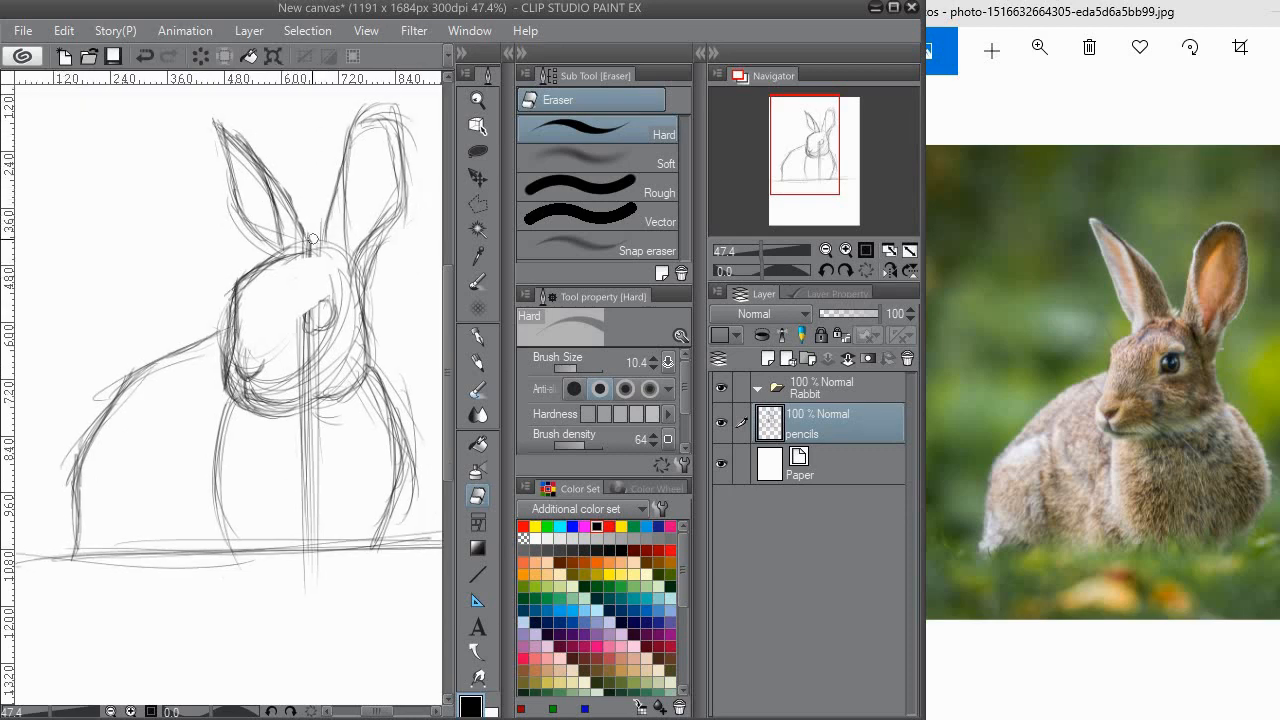
{"action": "mouse_move", "coordinate": [318, 239]}
{"action": "left_mouse_down"}
{"action": "mouse_move", "coordinate": [288, 232]}
{"action": "mouse_move", "coordinate": [310, 256]}
{"action": "mouse_move", "coordinate": [292, 246]}
{"action": "mouse_move", "coordinate": [310, 220]}
{"action": "mouse_move", "coordinate": [309, 252]}
{"action": "mouse_move", "coordinate": [277, 250]}
{"action": "left_mouse_up"}
Redraw the top of the head with the pencil and erase the stray lines around the muzzle and face.
{"action": "left_click", "coordinate": [478, 363]}
{"action": "mouse_move", "coordinate": [305, 272]}
{"action": "left_mouse_down"}
{"action": "mouse_move", "coordinate": [285, 265]}
{"action": "mouse_move", "coordinate": [292, 256]}
{"action": "mouse_move", "coordinate": [274, 280]}
{"action": "mouse_move", "coordinate": [276, 340]}
{"action": "mouse_move", "coordinate": [292, 318]}
{"action": "mouse_move", "coordinate": [231, 362]}
{"action": "left_mouse_up"}
{"action": "key", "text": "e"}
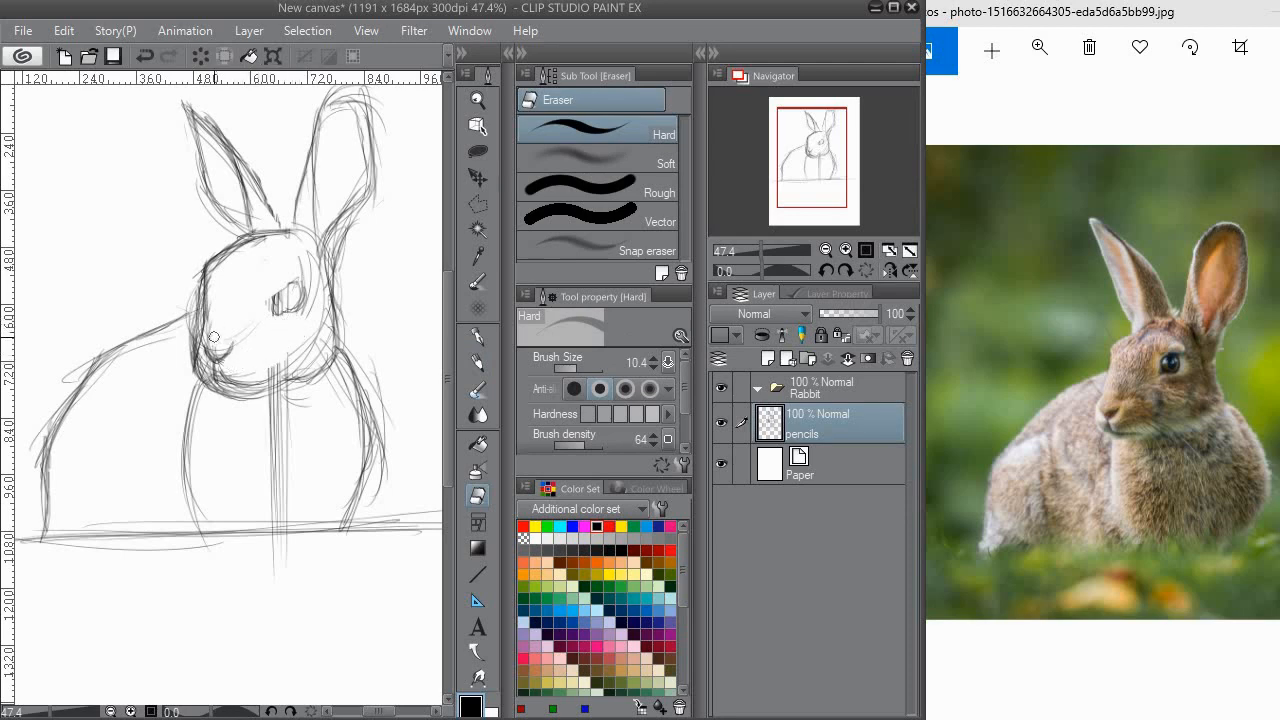
{"action": "left_click_drag", "start_coordinate": [204, 311], "coordinate": [213, 313]}
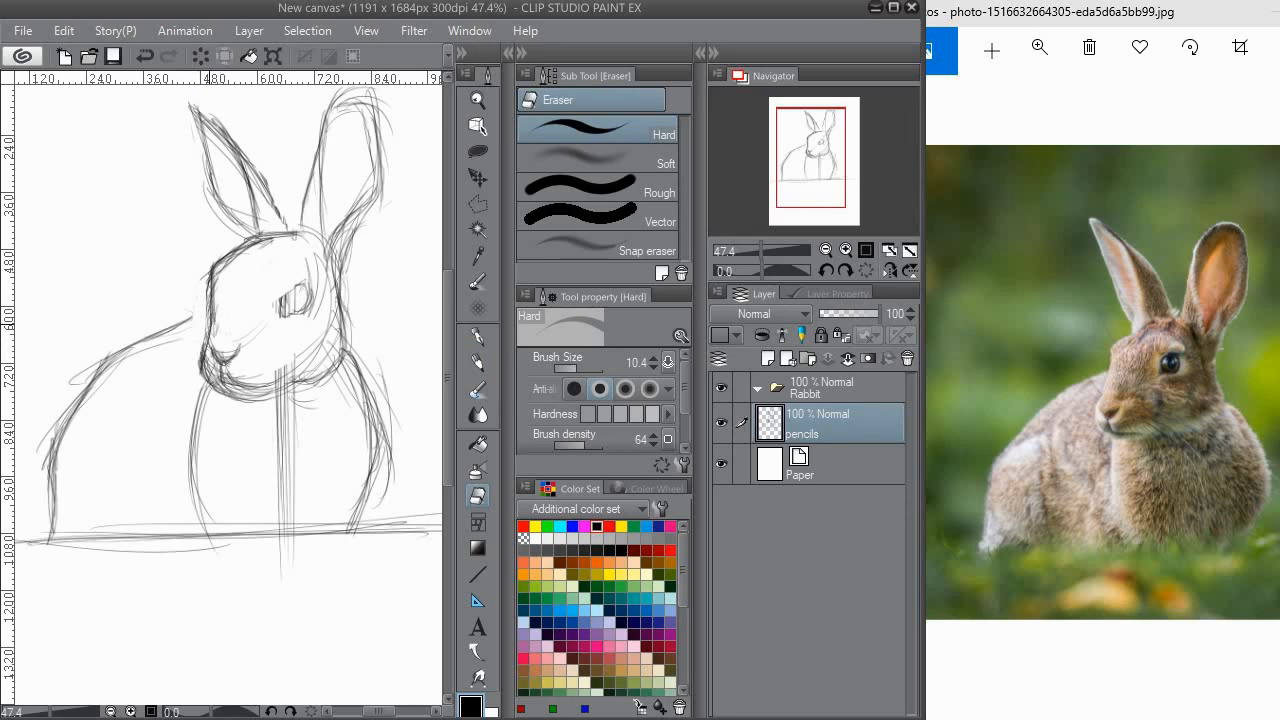
{"action": "left_click_drag", "start_coordinate": [262, 334], "coordinate": [252, 307]}
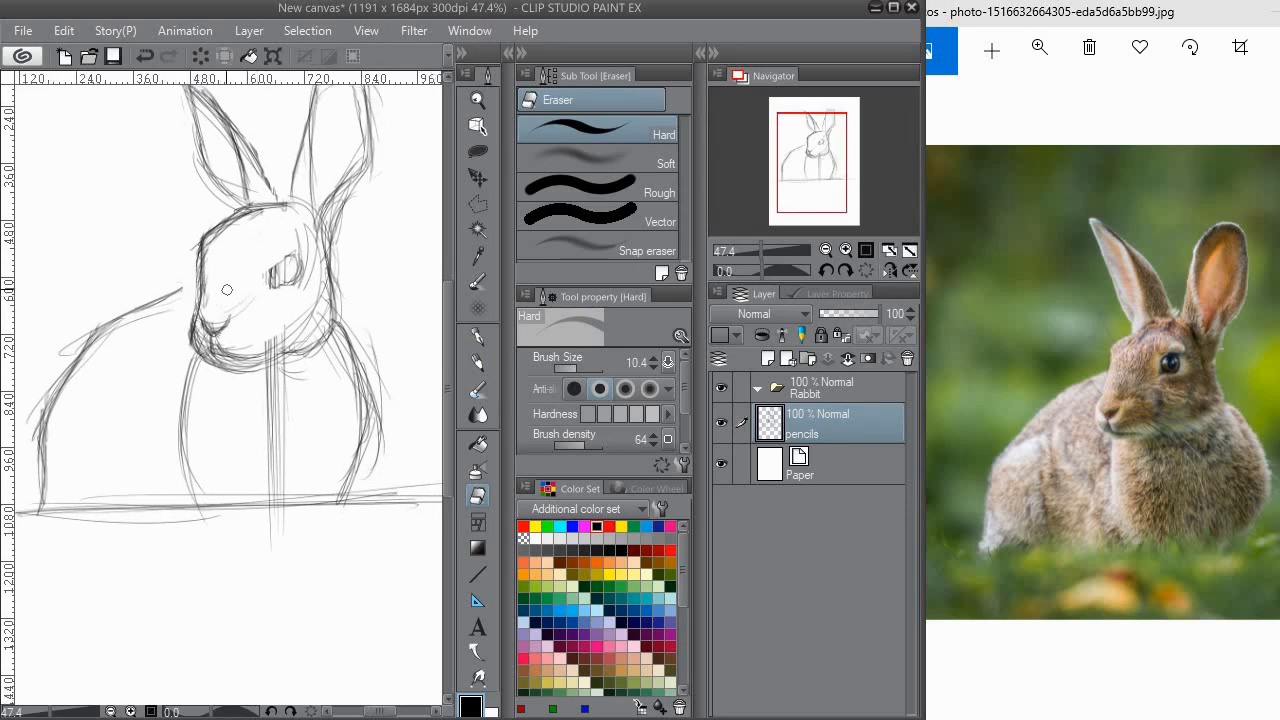
Strengthen the front contour of the face with the Darker pencil.
{"action": "key", "text": "p"}
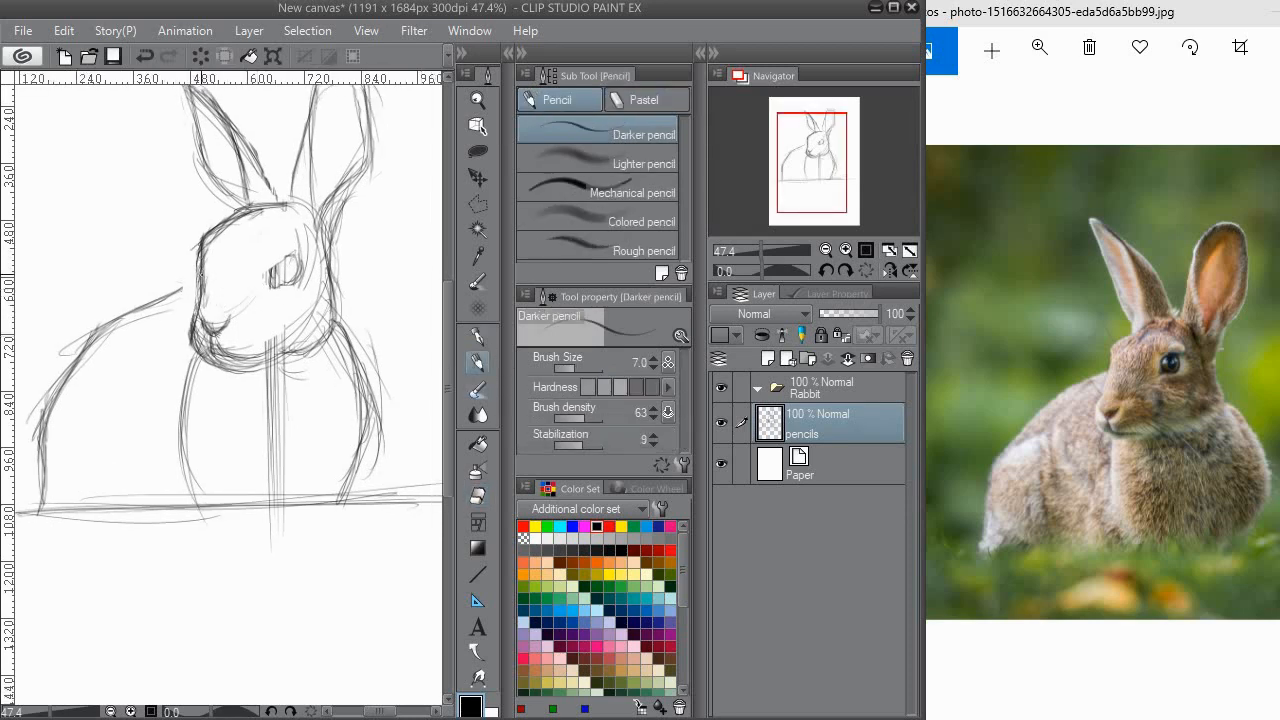
{"action": "mouse_move", "coordinate": [195, 266]}
{"action": "left_mouse_down"}
{"action": "mouse_move", "coordinate": [190, 325]}
{"action": "mouse_move", "coordinate": [190, 303]}
{"action": "left_mouse_up"}
{"action": "mouse_move", "coordinate": [270, 284]}
{"action": "left_mouse_down"}
{"action": "mouse_move", "coordinate": [282, 262]}
{"action": "mouse_move", "coordinate": [279, 299]}
{"action": "mouse_move", "coordinate": [292, 228]}
{"action": "mouse_move", "coordinate": [302, 262]}
{"action": "mouse_move", "coordinate": [307, 222]}
{"action": "left_mouse_up"}
Erase the rough eye, the construction lines inside the head, and the vertical guideline through the chest.
{"action": "key", "text": "e"}
{"action": "mouse_move", "coordinate": [318, 312]}
{"action": "left_mouse_down"}
{"action": "mouse_move", "coordinate": [298, 345]}
{"action": "mouse_move", "coordinate": [286, 330]}
{"action": "mouse_move", "coordinate": [262, 352]}
{"action": "mouse_move", "coordinate": [293, 332]}
{"action": "left_mouse_up"}
{"action": "mouse_move", "coordinate": [290, 376]}
{"action": "left_mouse_down"}
{"action": "mouse_move", "coordinate": [300, 313]}
{"action": "mouse_move", "coordinate": [263, 315]}
{"action": "mouse_move", "coordinate": [295, 306]}
{"action": "mouse_move", "coordinate": [254, 374]}
{"action": "mouse_move", "coordinate": [264, 405]}
{"action": "mouse_move", "coordinate": [294, 338]}
{"action": "left_mouse_up"}
{"action": "left_click_drag", "start_coordinate": [286, 411], "coordinate": [257, 475]}
{"action": "mouse_move", "coordinate": [356, 394]}
{"action": "left_mouse_down"}
{"action": "mouse_move", "coordinate": [357, 421]}
{"action": "mouse_move", "coordinate": [345, 371]}
{"action": "mouse_move", "coordinate": [354, 457]}
{"action": "mouse_move", "coordinate": [360, 329]}
{"action": "left_mouse_up"}
{"action": "left_click_drag", "start_coordinate": [335, 264], "coordinate": [380, 286]}
Erase the stray sketch lines around the back, below the ground line, and beside the chest and right ear.
{"action": "mouse_move", "coordinate": [157, 383]}
{"action": "left_mouse_down"}
{"action": "mouse_move", "coordinate": [178, 409]}
{"action": "mouse_move", "coordinate": [194, 376]}
{"action": "left_mouse_up"}
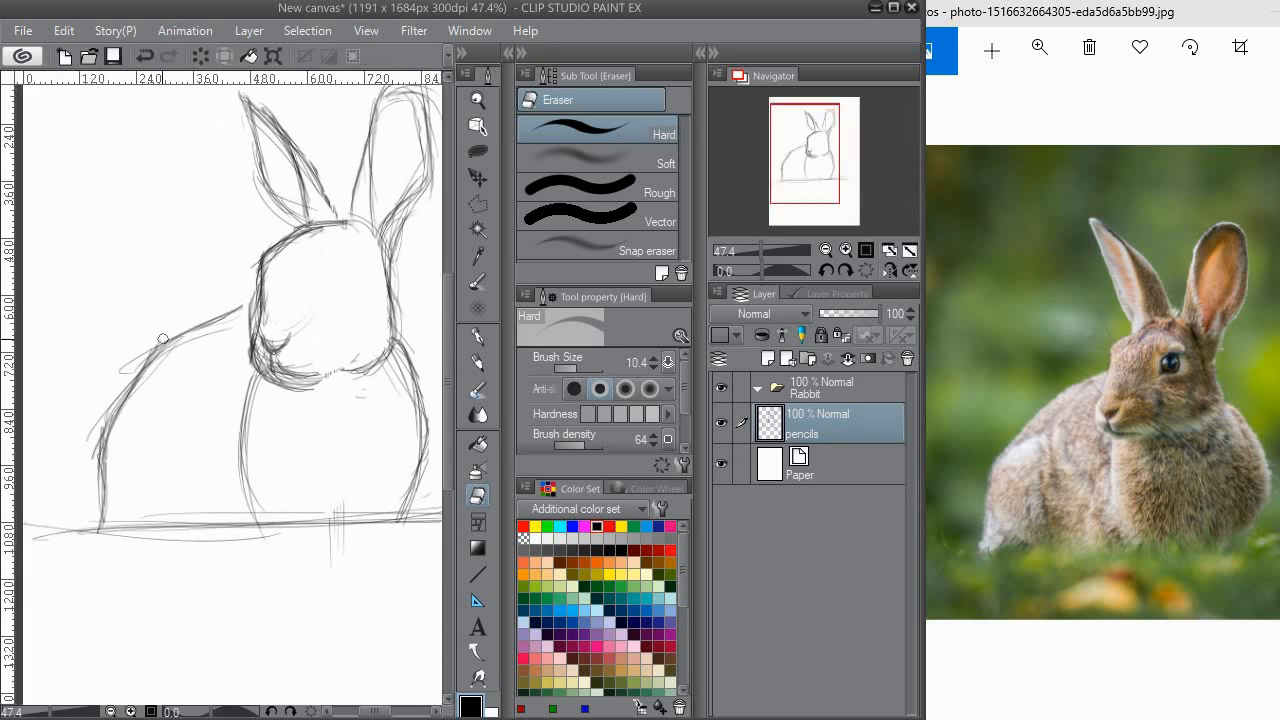
{"action": "left_click_drag", "start_coordinate": [132, 333], "coordinate": [95, 464]}
{"action": "left_click_drag", "start_coordinate": [146, 402], "coordinate": [96, 406]}
{"action": "mouse_move", "coordinate": [258, 541]}
{"action": "left_mouse_down"}
{"action": "mouse_move", "coordinate": [277, 539]}
{"action": "mouse_move", "coordinate": [277, 561]}
{"action": "left_mouse_up"}
{"action": "left_click_drag", "start_coordinate": [330, 401], "coordinate": [330, 413]}
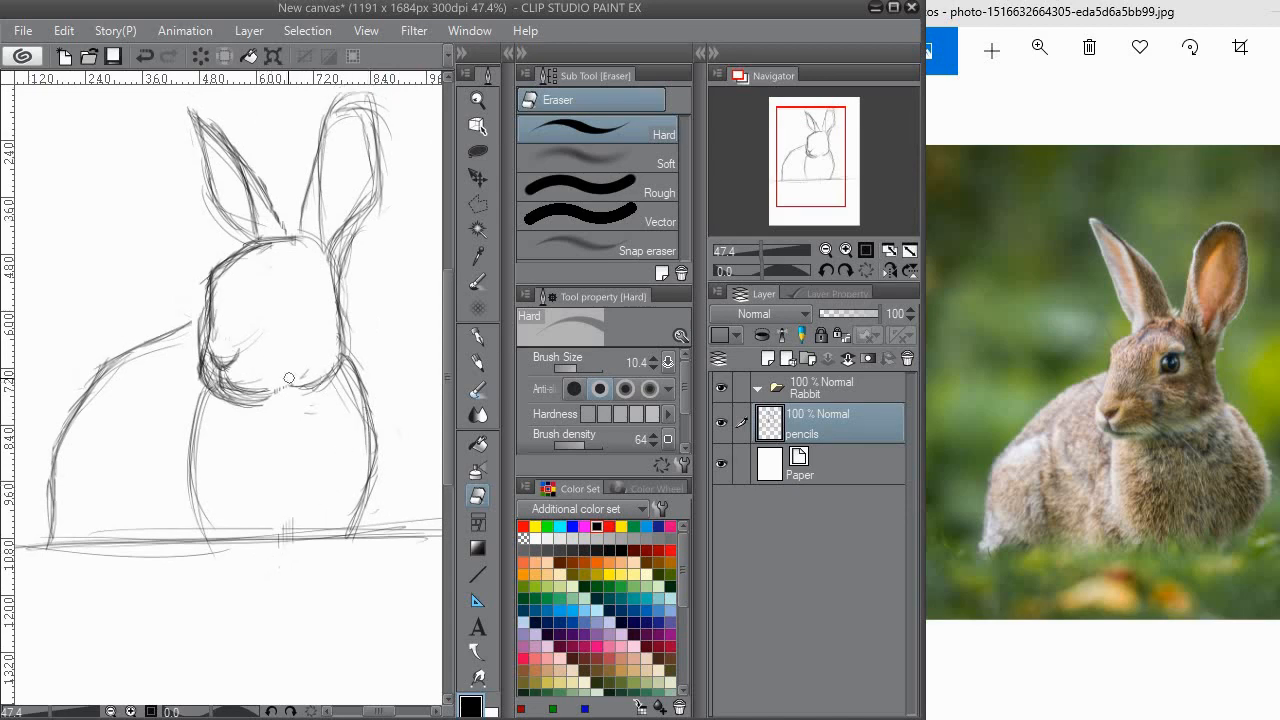
{"action": "left_click_drag", "start_coordinate": [376, 321], "coordinate": [363, 441]}
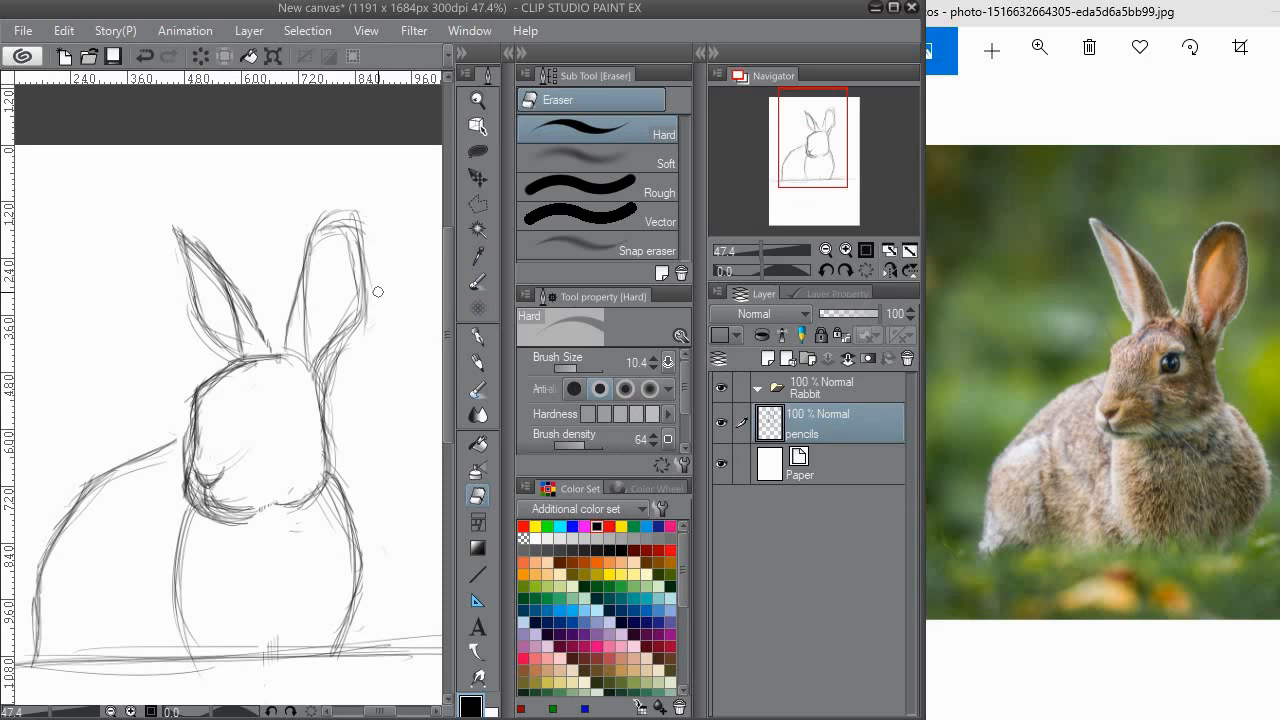
{"action": "scroll", "coordinate": [377, 274], "scroll_direction": "down", "scroll_amount": 1}
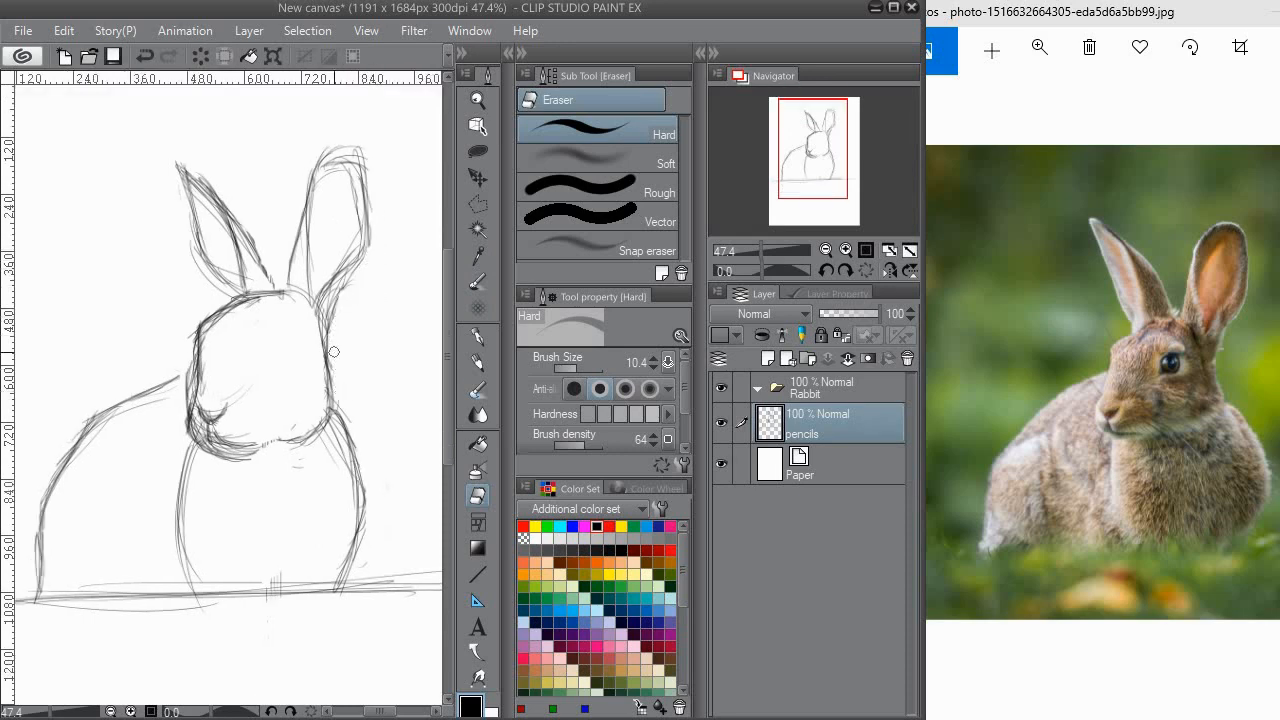
Redraw the rabbit's round eye in the cleaned head with the Darker pencil.
{"action": "scroll", "coordinate": [334, 352], "scroll_direction": "down", "scroll_amount": 1}
{"action": "left_click", "coordinate": [478, 362]}
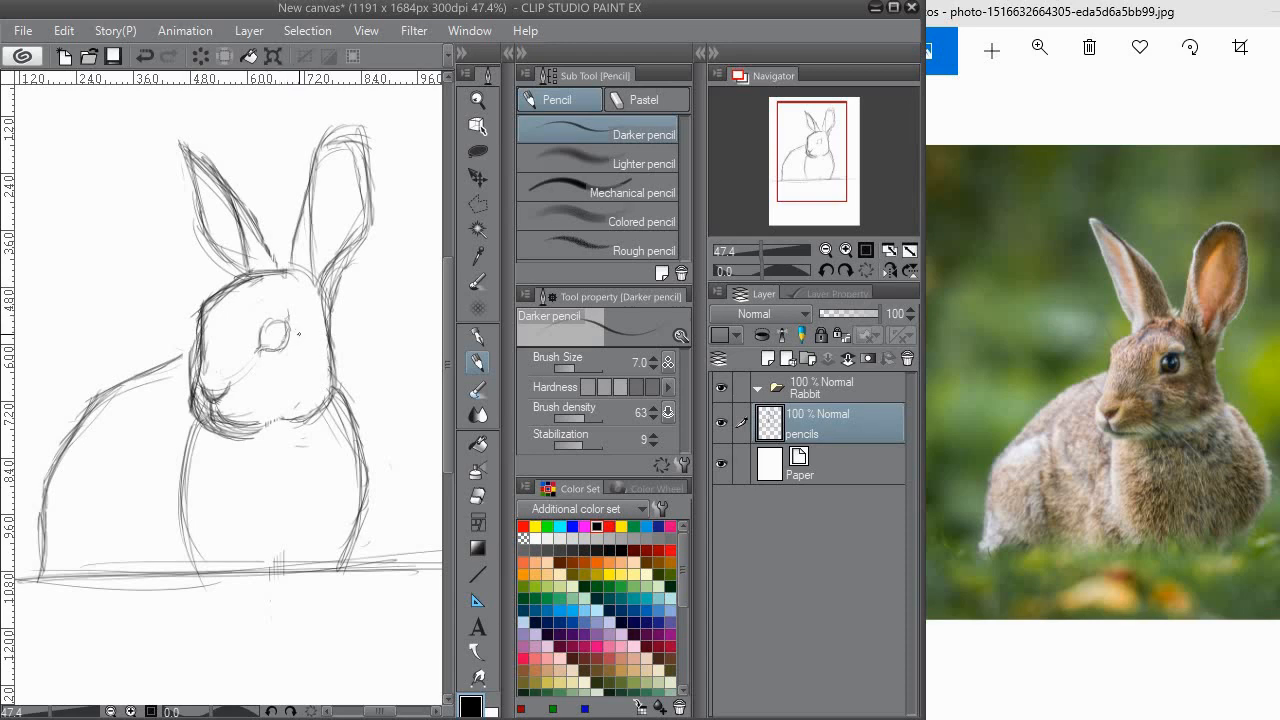
{"action": "left_click_drag", "start_coordinate": [310, 334], "coordinate": [316, 348]}
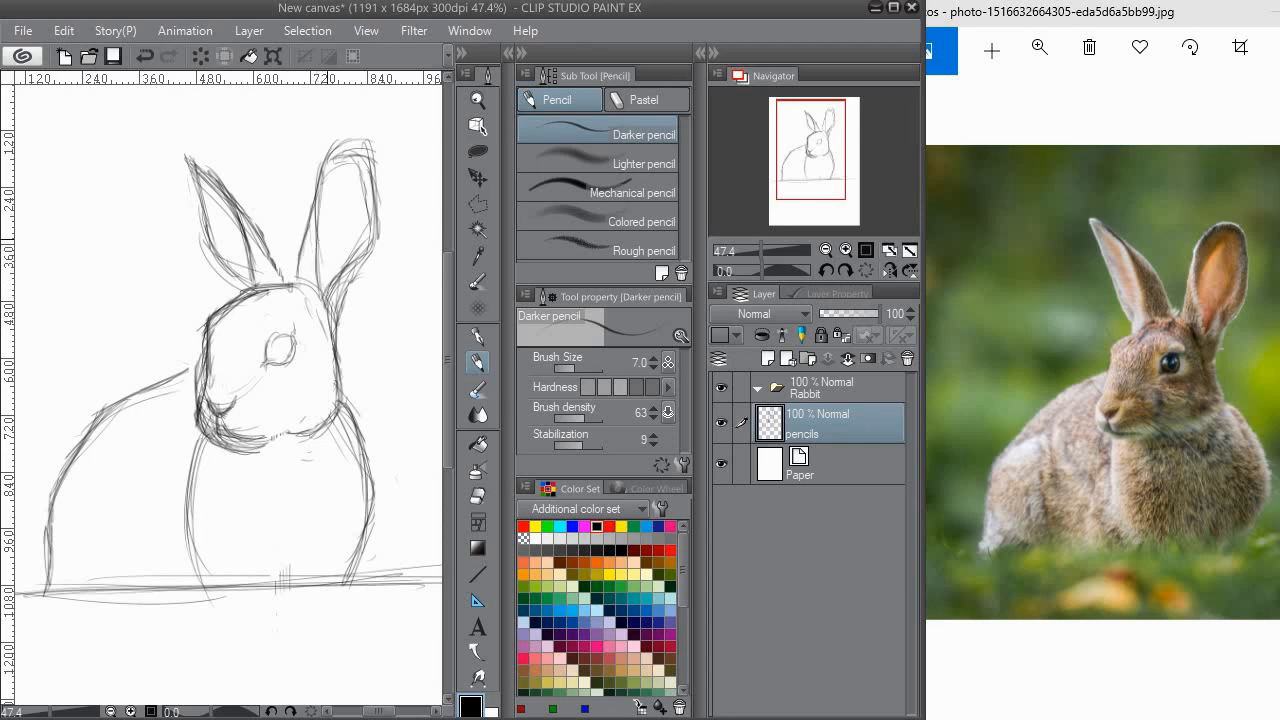
Erase the rough front contour of the rabbit's face and redraw it as a cleaner line with the Darker pencil.
{"action": "left_click_drag", "start_coordinate": [304, 260], "coordinate": [331, 198]}
{"action": "mouse_move", "coordinate": [250, 357]}
{"action": "left_mouse_down"}
{"action": "mouse_move", "coordinate": [239, 311]}
{"action": "mouse_move", "coordinate": [239, 334]}
{"action": "mouse_move", "coordinate": [265, 335]}
{"action": "mouse_move", "coordinate": [266, 306]}
{"action": "mouse_move", "coordinate": [272, 320]}
{"action": "left_mouse_up"}
{"action": "key", "text": "e"}
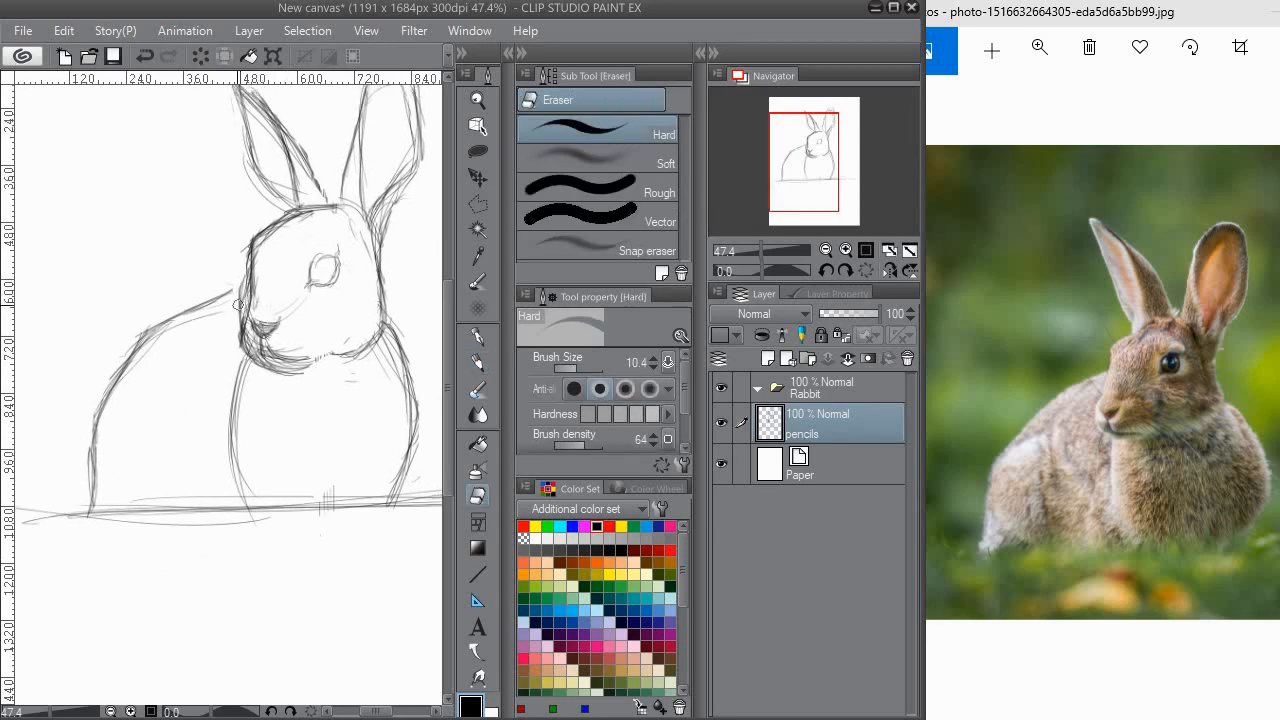
{"action": "mouse_move", "coordinate": [248, 284]}
{"action": "left_mouse_down"}
{"action": "mouse_move", "coordinate": [250, 300]}
{"action": "mouse_move", "coordinate": [241, 274]}
{"action": "mouse_move", "coordinate": [276, 228]}
{"action": "left_mouse_up"}
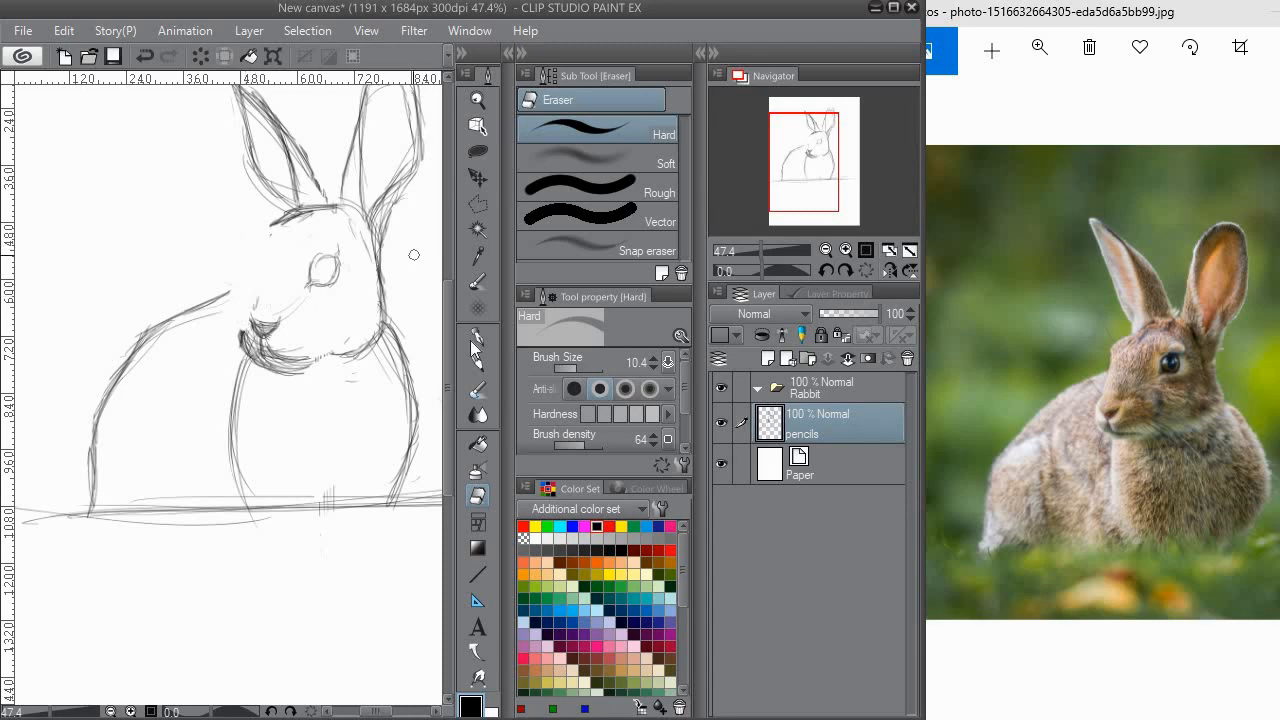
{"action": "left_click", "coordinate": [478, 364]}
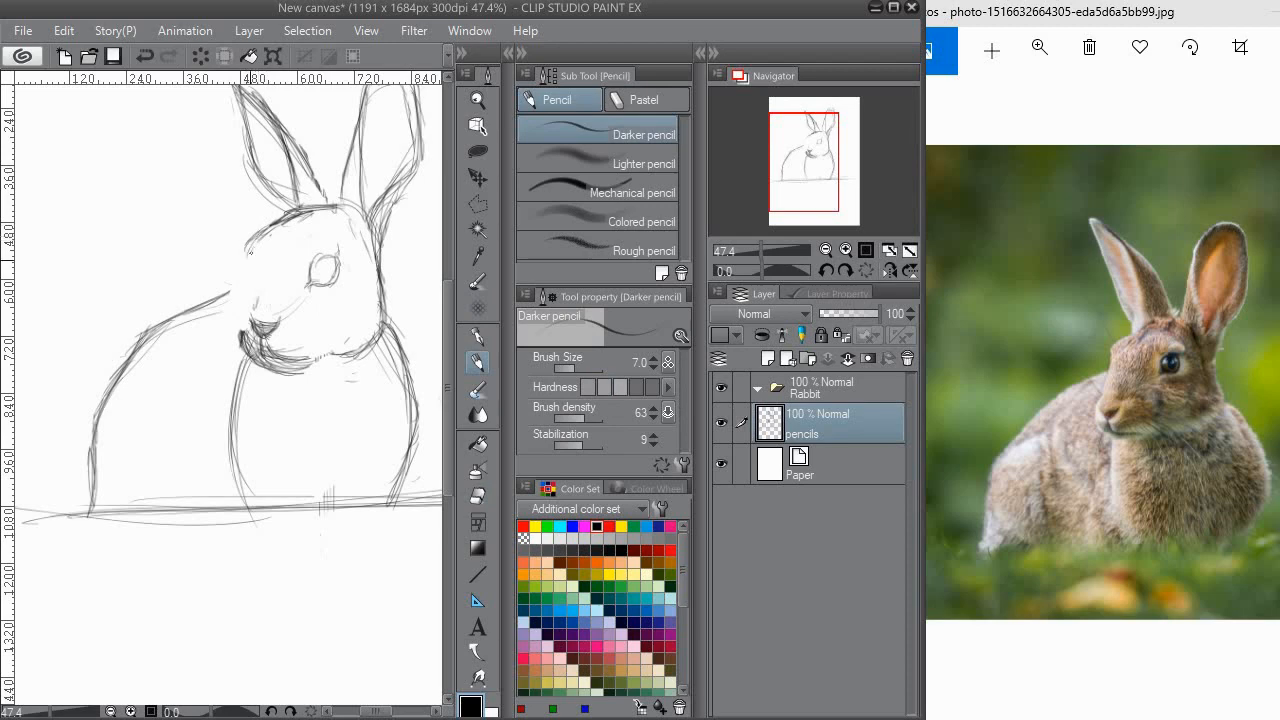
{"action": "mouse_move", "coordinate": [246, 242]}
{"action": "left_mouse_down"}
{"action": "mouse_move", "coordinate": [238, 322]}
{"action": "mouse_move", "coordinate": [255, 338]}
{"action": "mouse_move", "coordinate": [233, 304]}
{"action": "mouse_move", "coordinate": [275, 346]}
{"action": "mouse_move", "coordinate": [301, 342]}
{"action": "left_mouse_up"}
Erase the messy lines under the chin and redraw the jawline from muzzle to cheek with the Darker pencil.
{"action": "key", "text": "e"}
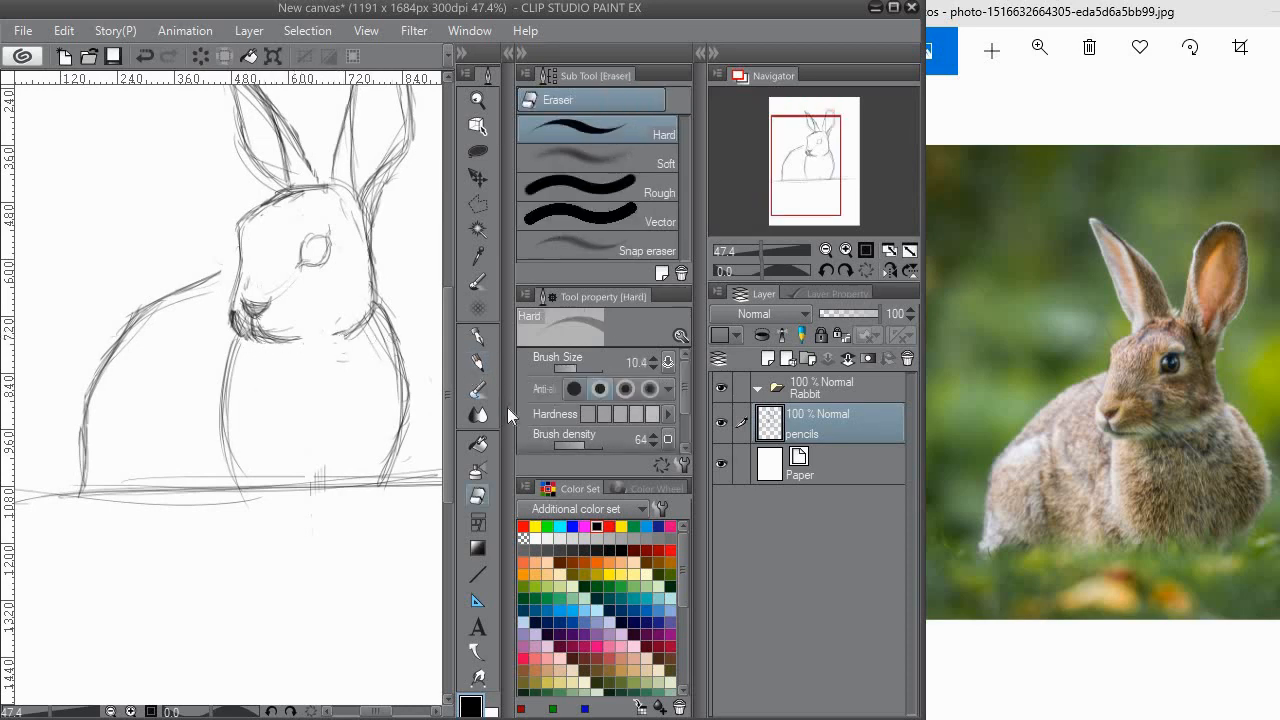
{"action": "key", "text": "b"}
{"action": "key", "text": "p"}
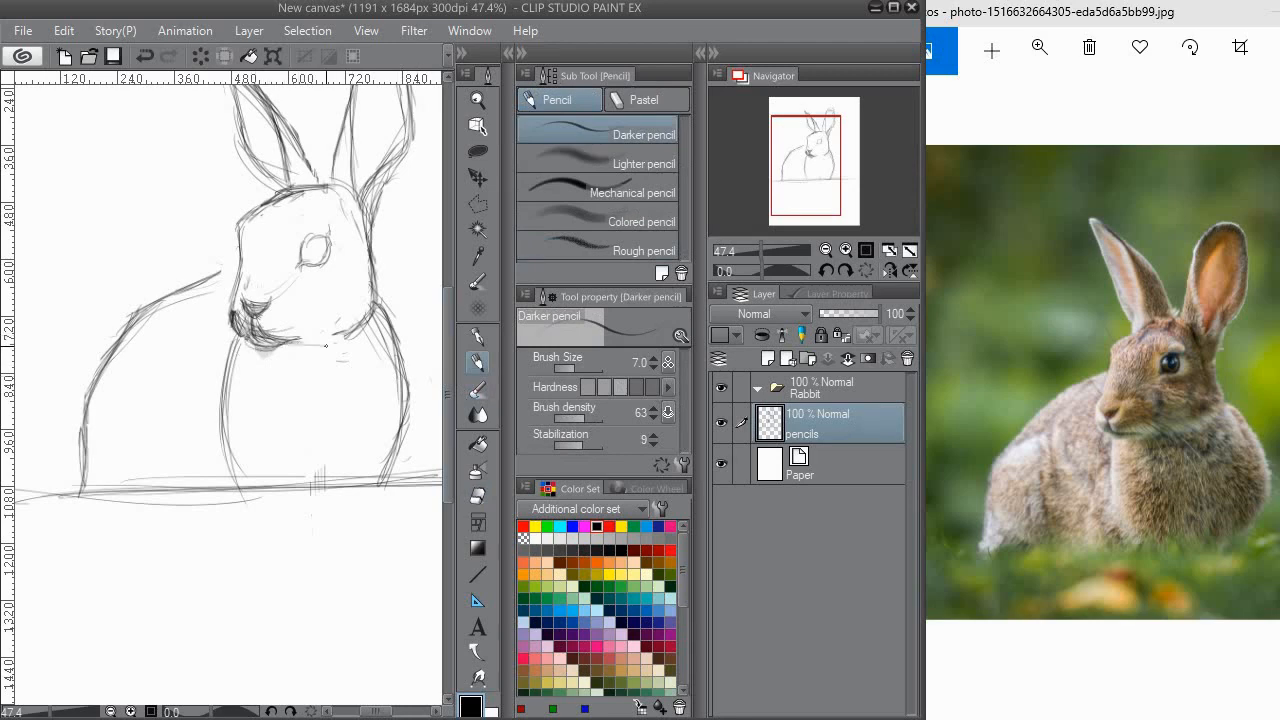
{"action": "mouse_move", "coordinate": [310, 335]}
{"action": "left_mouse_down"}
{"action": "mouse_move", "coordinate": [348, 333]}
{"action": "mouse_move", "coordinate": [363, 314]}
{"action": "left_mouse_up"}
{"action": "left_click_drag", "start_coordinate": [277, 305], "coordinate": [303, 315]}
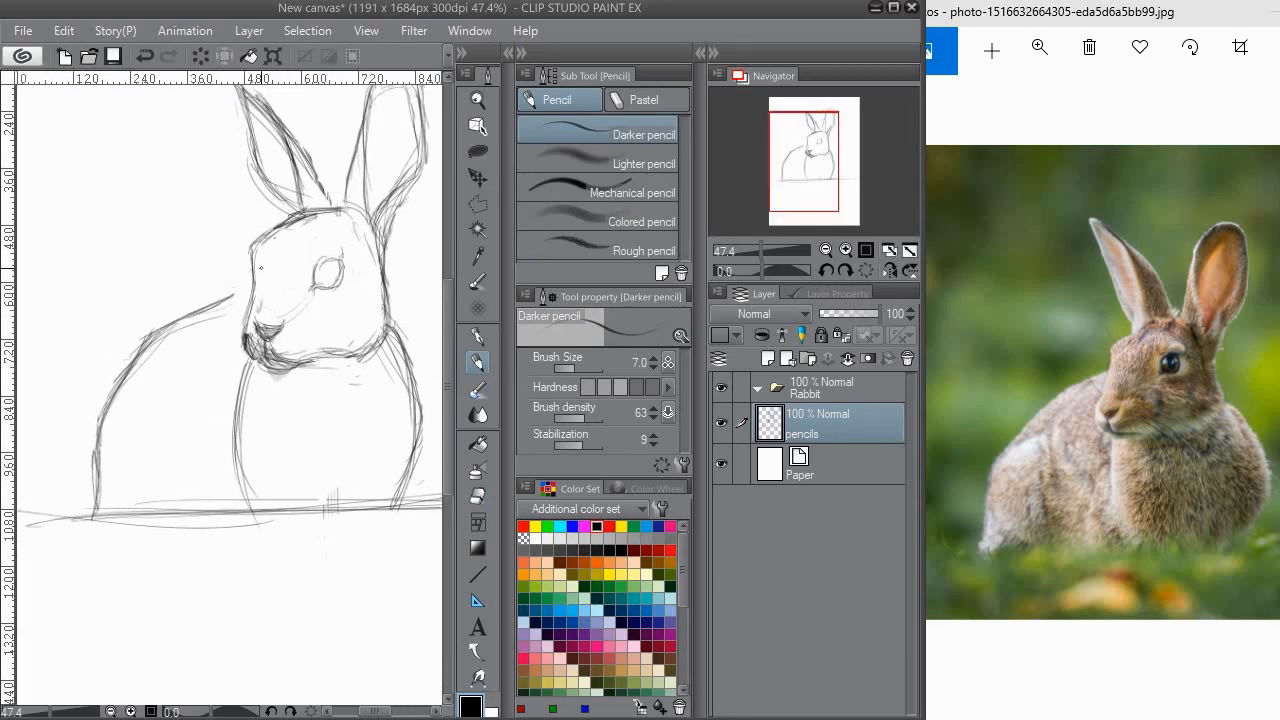
Refine the eye and extend the back line to meet the head with the Darker pencil.
{"action": "key", "text": "p"}
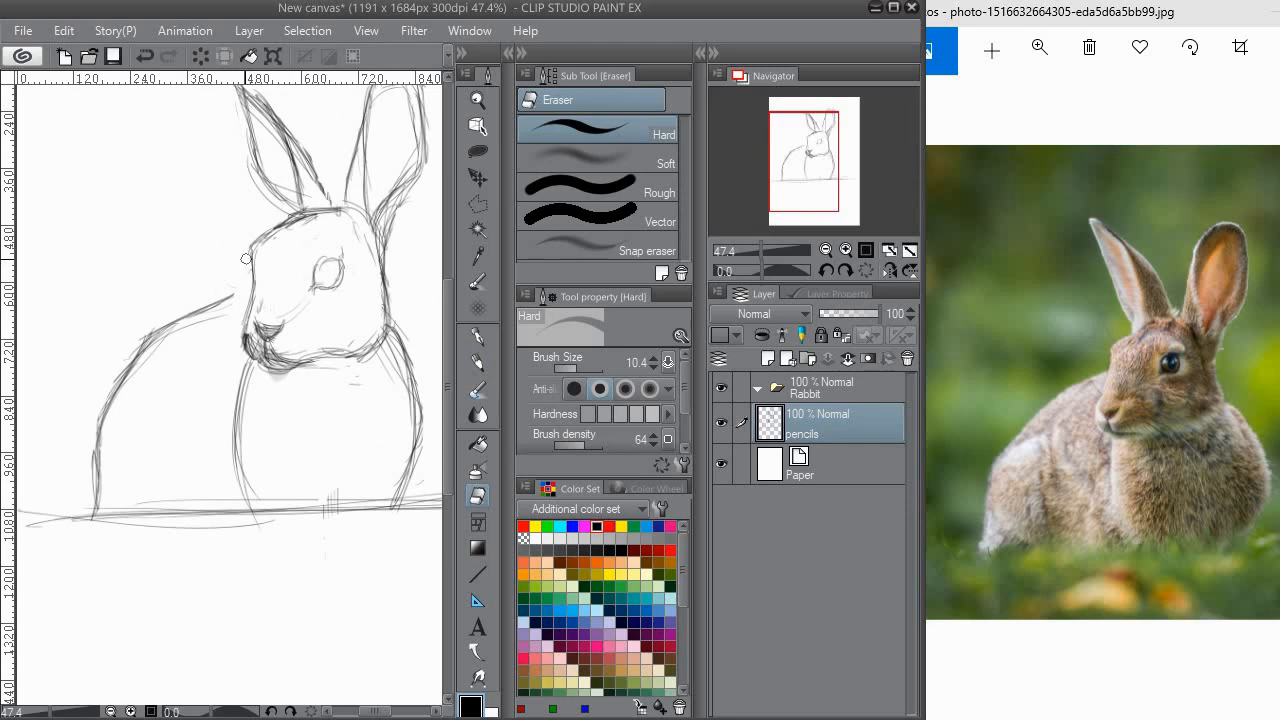
{"action": "left_click", "coordinate": [477, 362]}
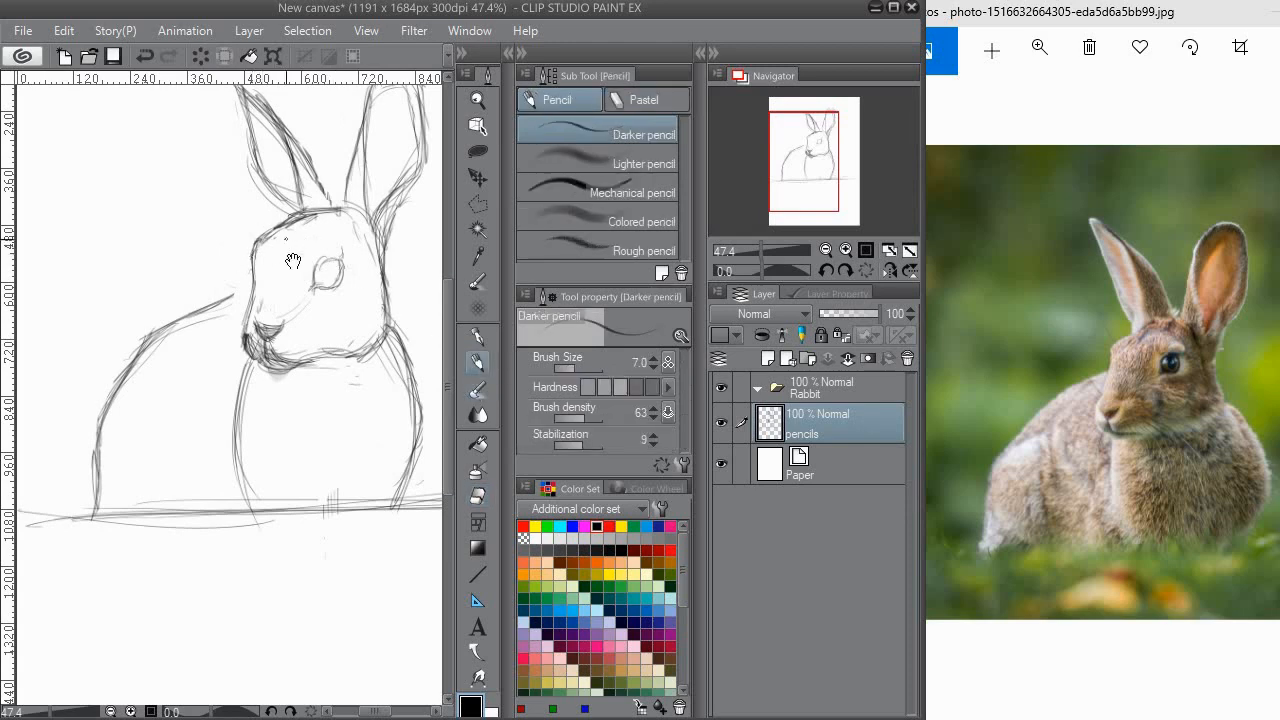
{"action": "mouse_move", "coordinate": [213, 303]}
{"action": "left_mouse_down"}
{"action": "mouse_move", "coordinate": [215, 277]}
{"action": "mouse_move", "coordinate": [237, 269]}
{"action": "mouse_move", "coordinate": [243, 317]}
{"action": "left_mouse_up"}
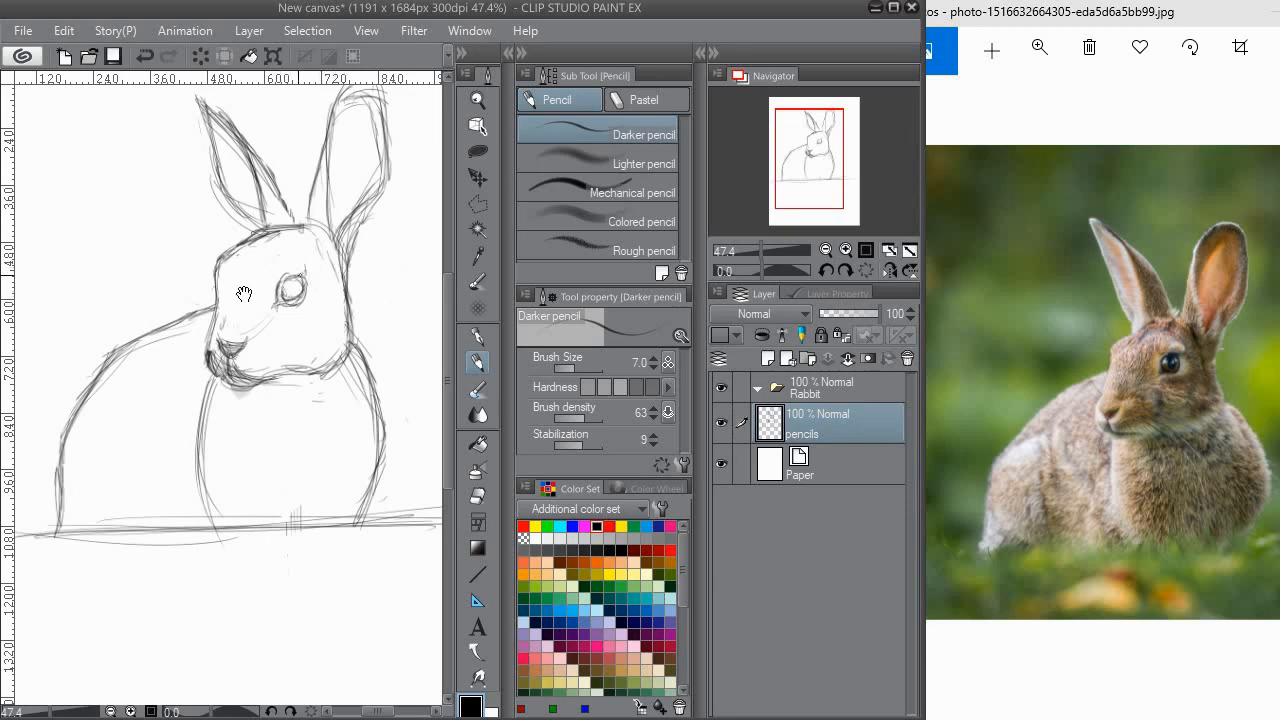
{"action": "left_click_drag", "start_coordinate": [244, 293], "coordinate": [268, 272]}
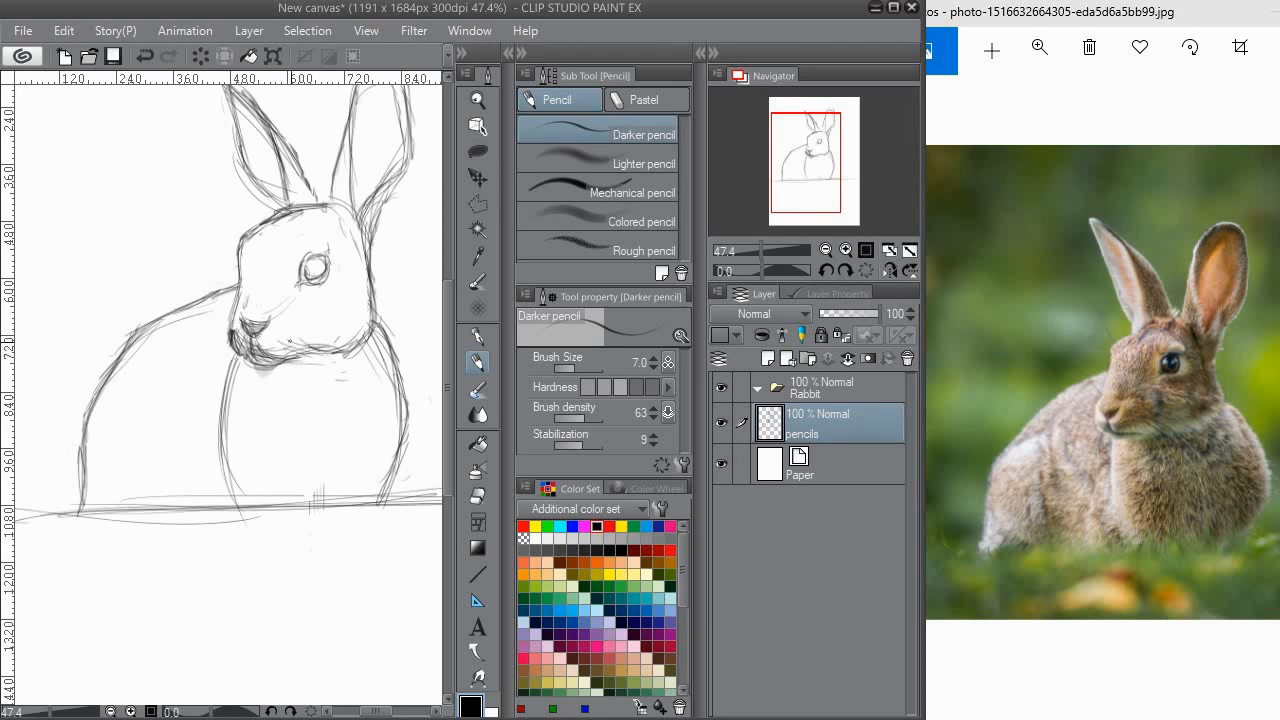
Add short whisker strokes beside the muzzle and fur strokes under the cheek with the Darker pencil.
{"action": "mouse_move", "coordinate": [259, 366]}
{"action": "left_mouse_down"}
{"action": "mouse_move", "coordinate": [236, 366]}
{"action": "mouse_move", "coordinate": [211, 323]}
{"action": "left_mouse_up"}
{"action": "left_click_drag", "start_coordinate": [194, 352], "coordinate": [211, 339]}
{"action": "mouse_move", "coordinate": [311, 307]}
{"action": "left_mouse_down"}
{"action": "mouse_move", "coordinate": [271, 366]}
{"action": "mouse_move", "coordinate": [337, 320]}
{"action": "left_mouse_up"}
{"action": "left_click_drag", "start_coordinate": [364, 212], "coordinate": [321, 304]}
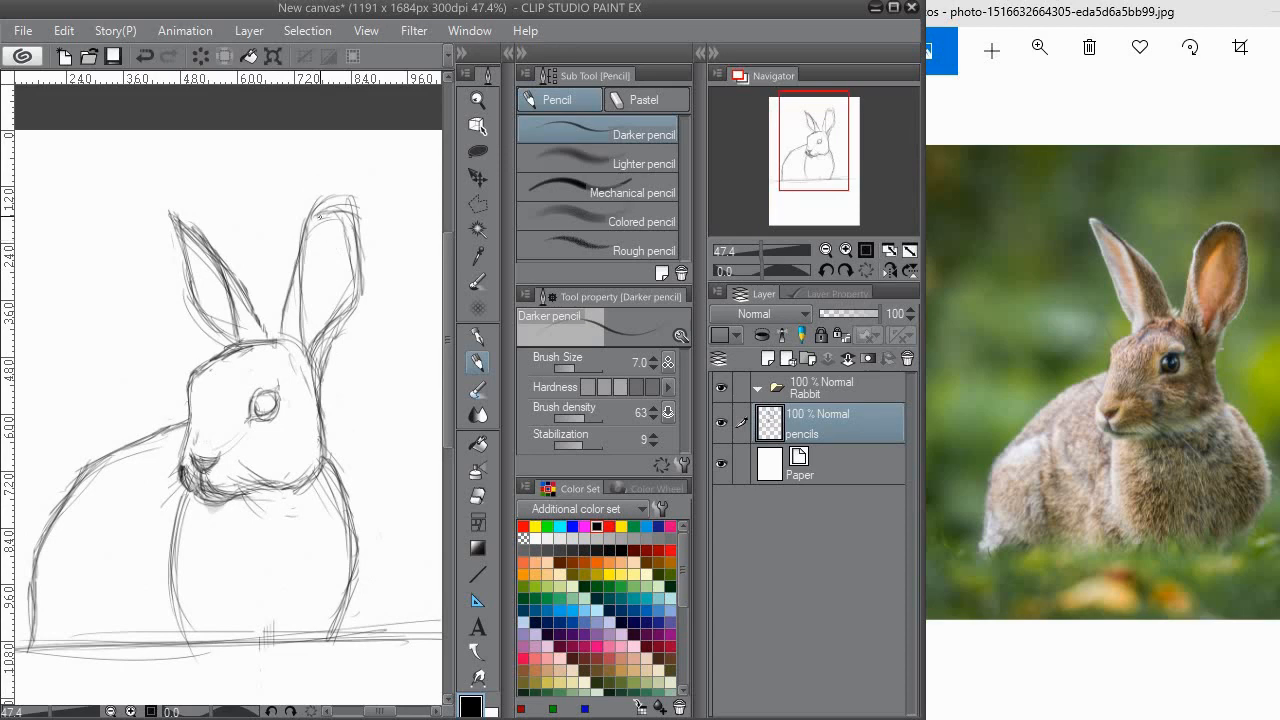
Erase the stray lines inside the tip of the right ear and retouch the ear's outline with the Darker pencil.
{"action": "key", "text": "e"}
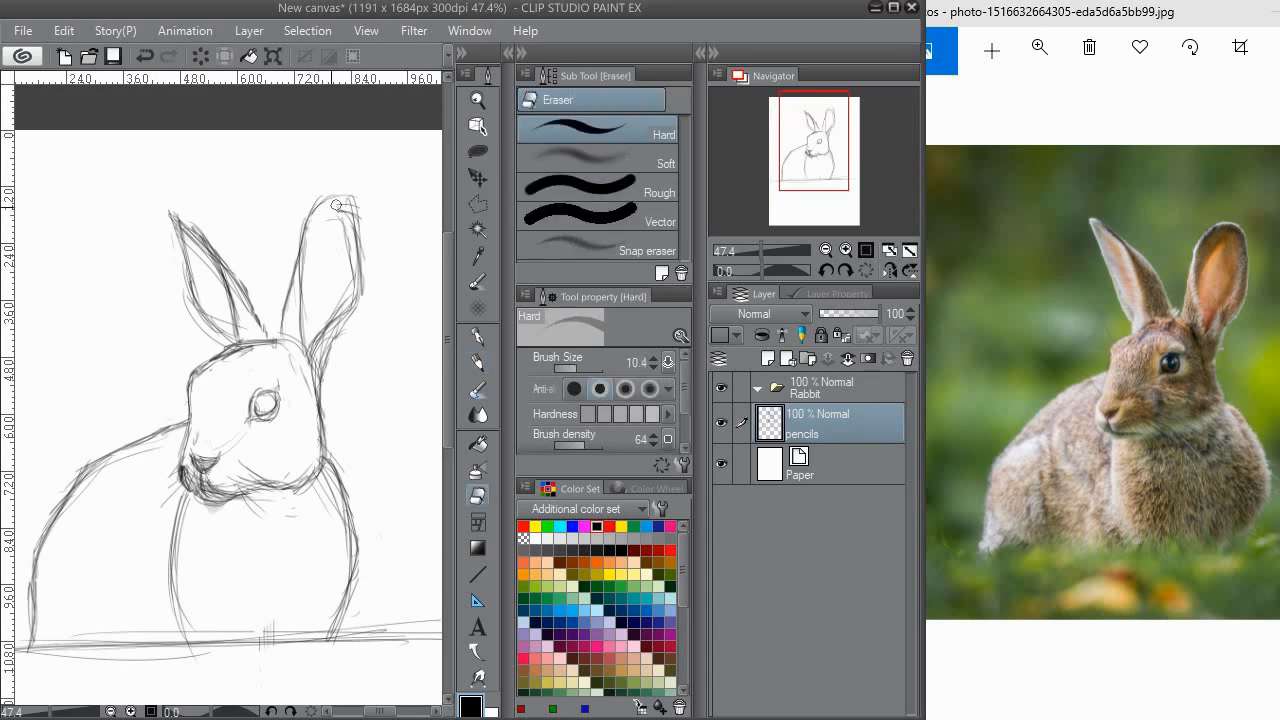
{"action": "mouse_move", "coordinate": [338, 369]}
{"action": "left_mouse_down"}
{"action": "mouse_move", "coordinate": [310, 323]}
{"action": "mouse_move", "coordinate": [346, 344]}
{"action": "left_mouse_up"}
{"action": "key", "text": "p"}
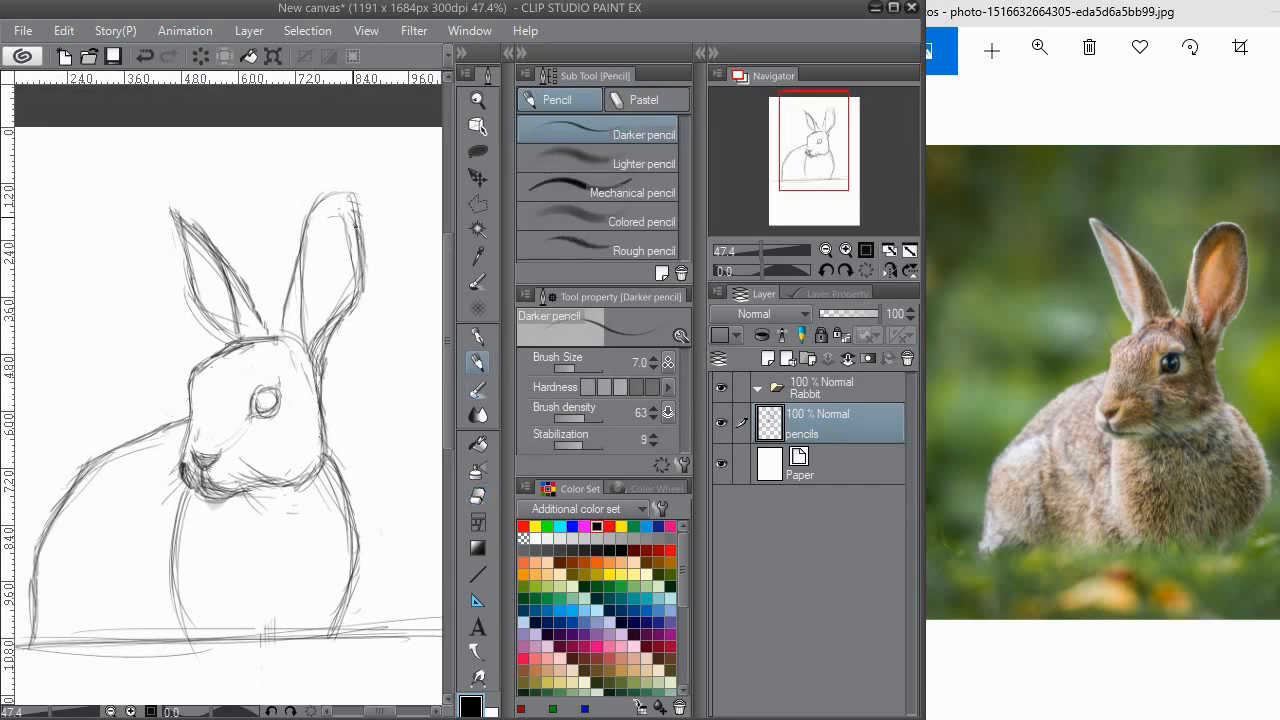
{"action": "mouse_move", "coordinate": [299, 313]}
{"action": "left_mouse_down"}
{"action": "mouse_move", "coordinate": [328, 260]}
{"action": "mouse_move", "coordinate": [368, 248]}
{"action": "mouse_move", "coordinate": [354, 254]}
{"action": "mouse_move", "coordinate": [339, 231]}
{"action": "left_mouse_up"}
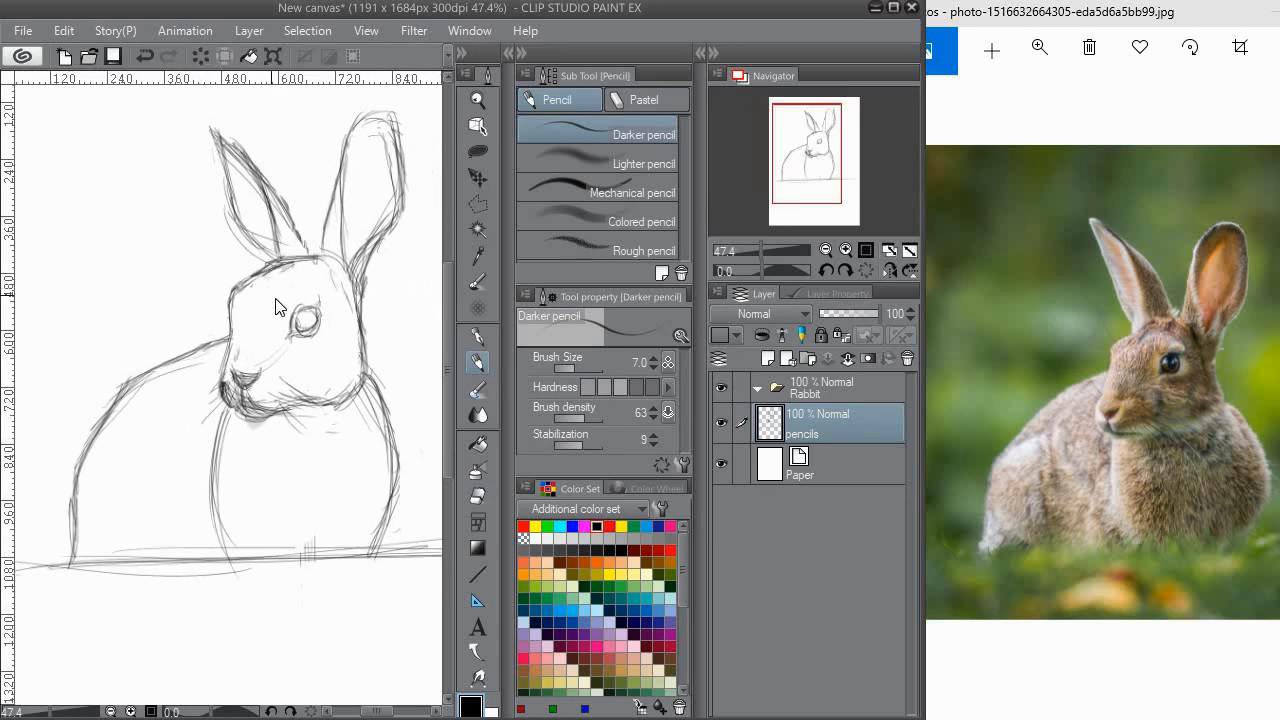
{"action": "scroll", "coordinate": [280, 310], "scroll_direction": "down", "scroll_amount": 3}
{"action": "mouse_move", "coordinate": [330, 340]}
{"action": "left_mouse_down"}
{"action": "mouse_move", "coordinate": [291, 361]}
{"action": "mouse_move", "coordinate": [340, 354]}
{"action": "left_mouse_up"}
{"action": "scroll", "coordinate": [308, 346], "scroll_direction": "down", "scroll_amount": 1}
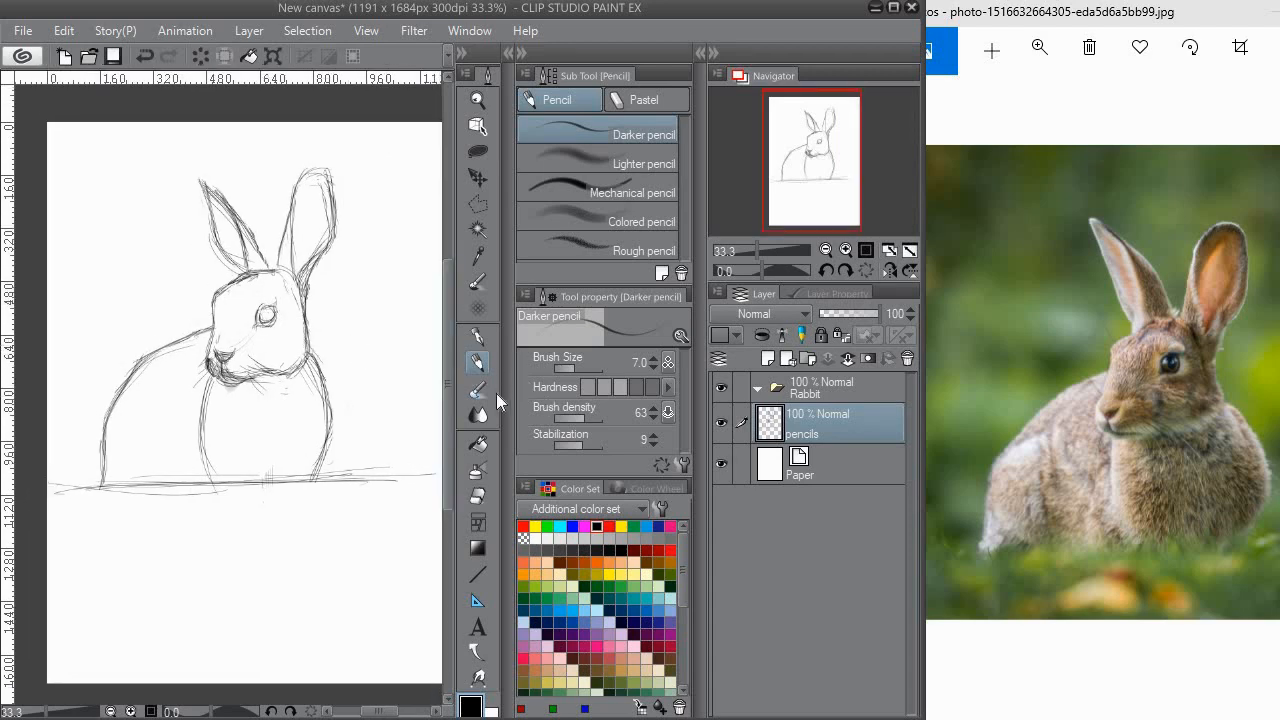
Choose the lower of the two 透明水彩R watercolor brushes for painting.
{"action": "key", "text": "b"}
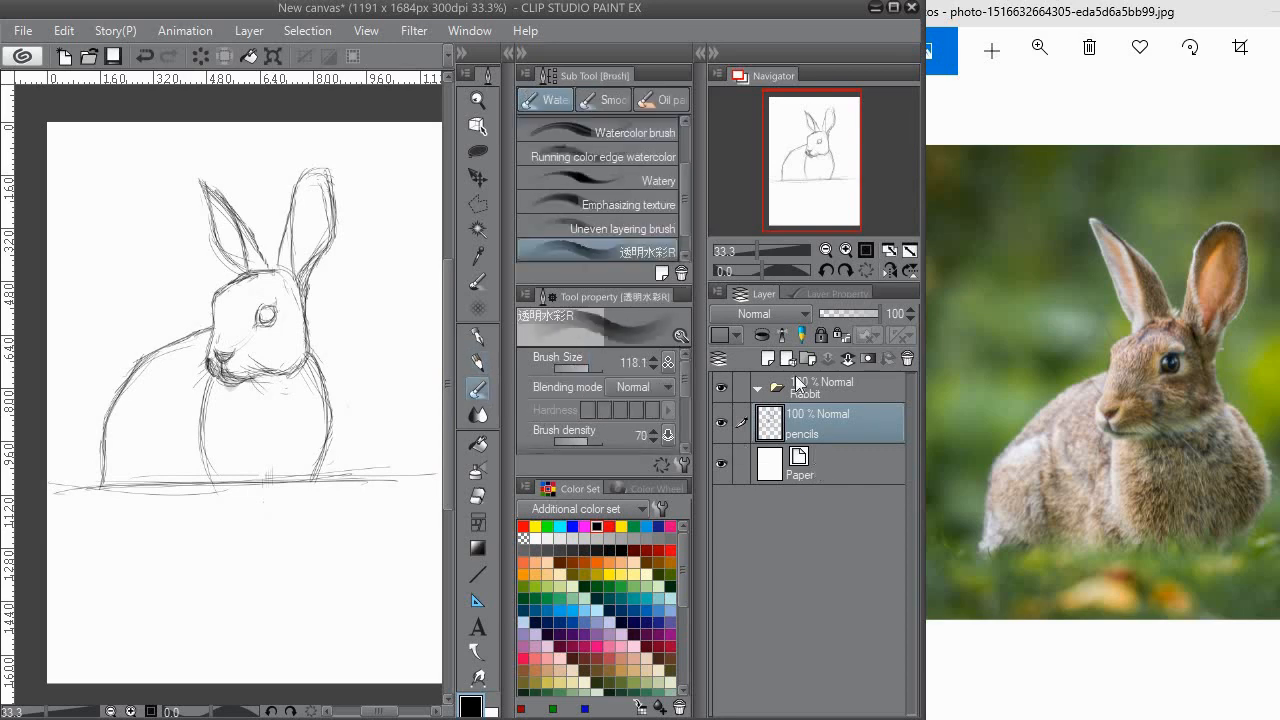
{"action": "left_click", "coordinate": [804, 464]}
{"action": "left_click", "coordinate": [804, 422]}
{"action": "left_click_drag", "start_coordinate": [298, 265], "coordinate": [301, 305]}
{"action": "left_click_drag", "start_coordinate": [318, 255], "coordinate": [320, 308]}
{"action": "left_click", "coordinate": [684, 249]}
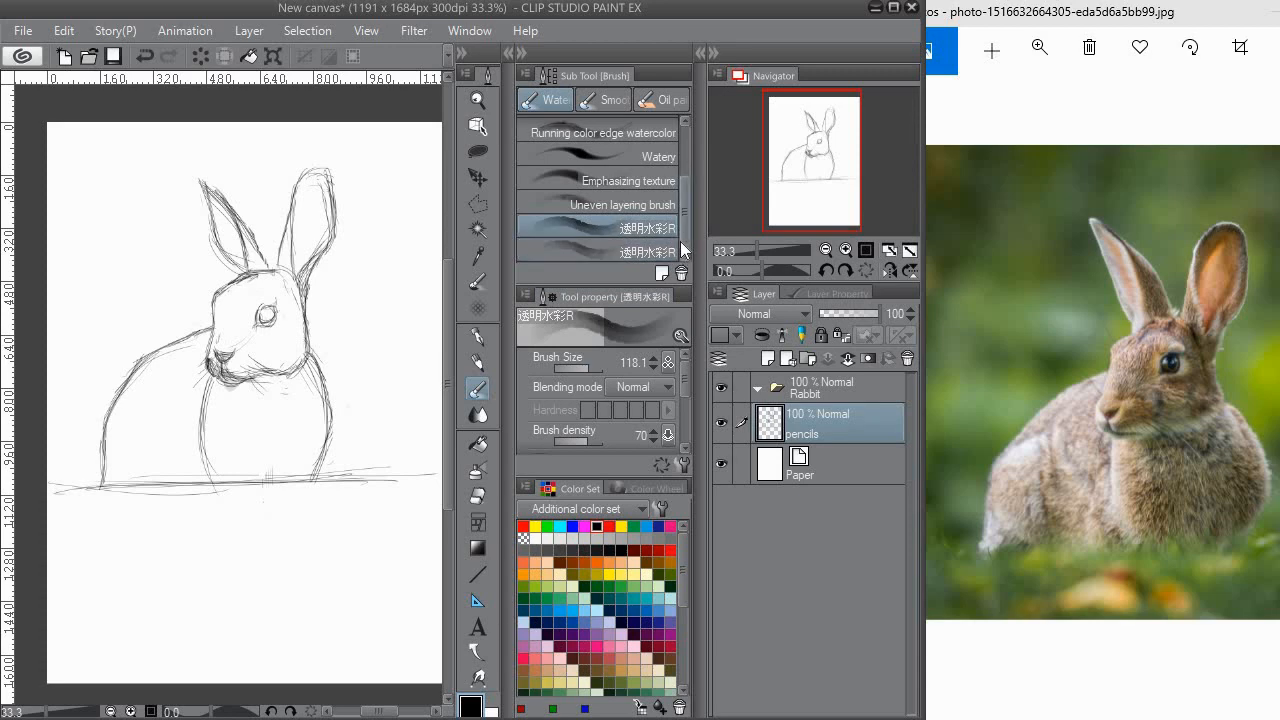
{"action": "left_click", "coordinate": [622, 254]}
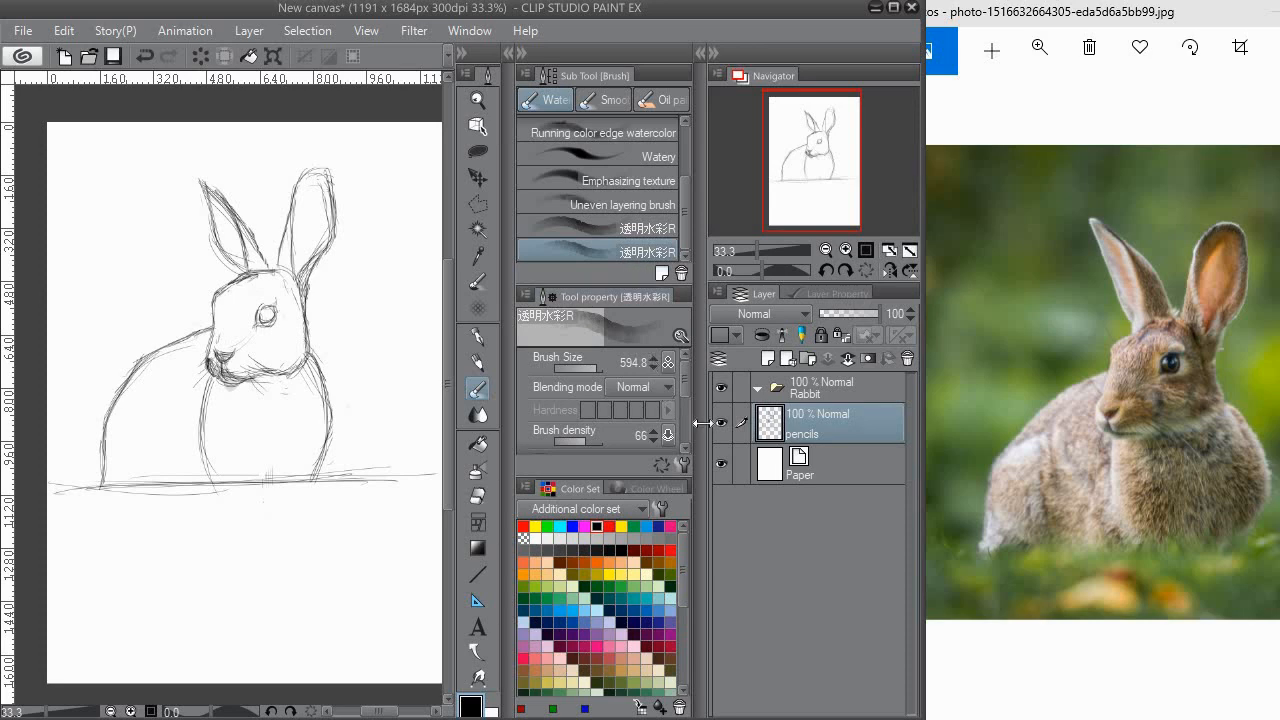
Add a new layer and place it beneath the pencils layer.
{"action": "left_click", "coordinate": [767, 360]}
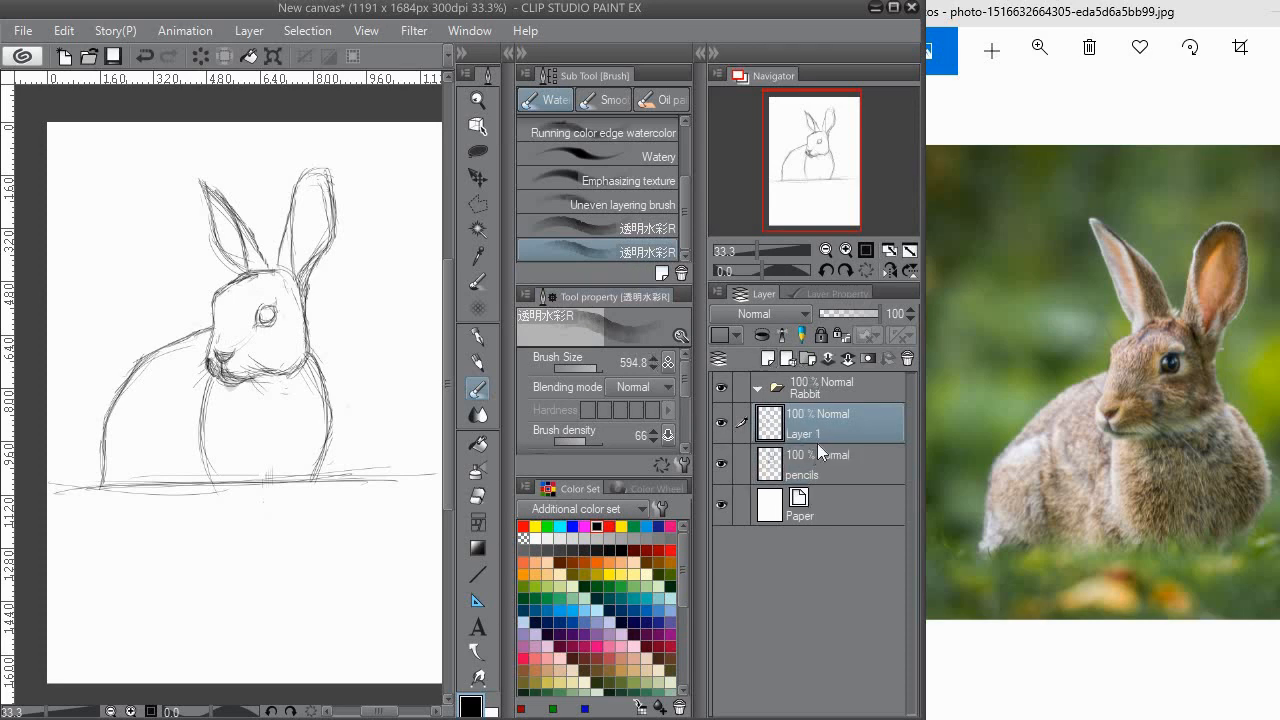
{"action": "left_click_drag", "start_coordinate": [824, 463], "coordinate": [819, 470]}
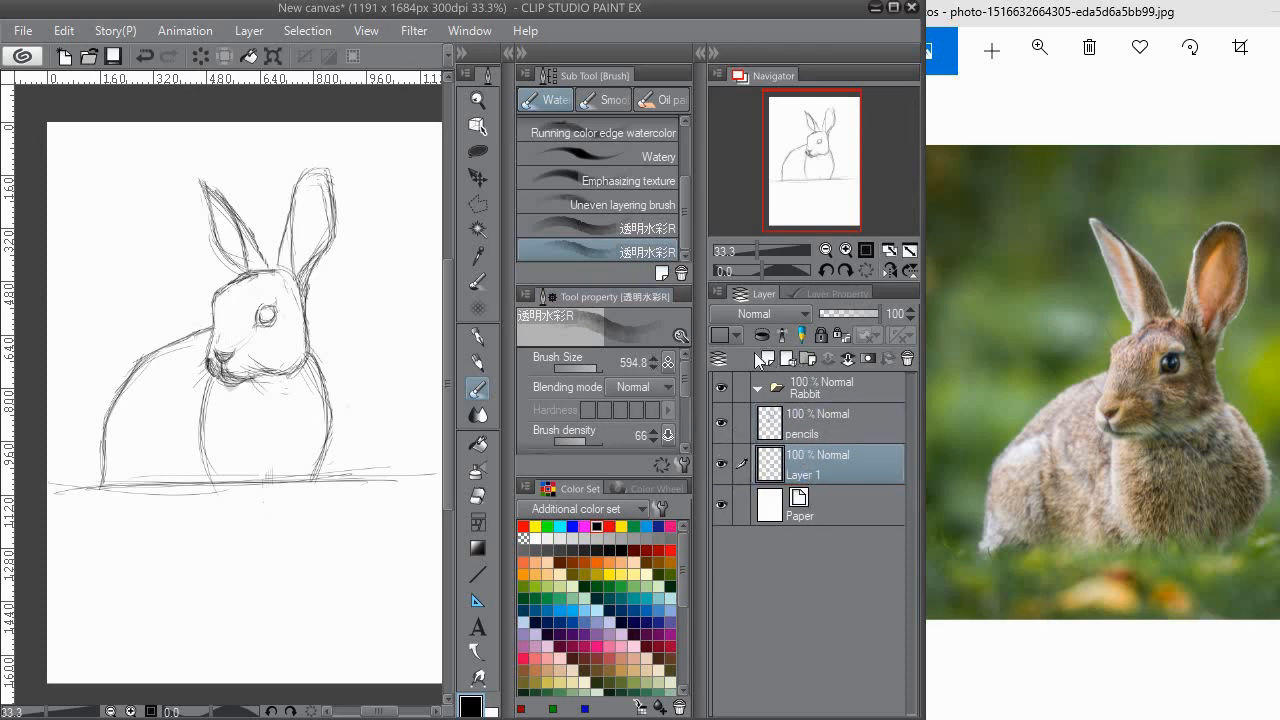
{"action": "right_click", "coordinate": [614, 248]}
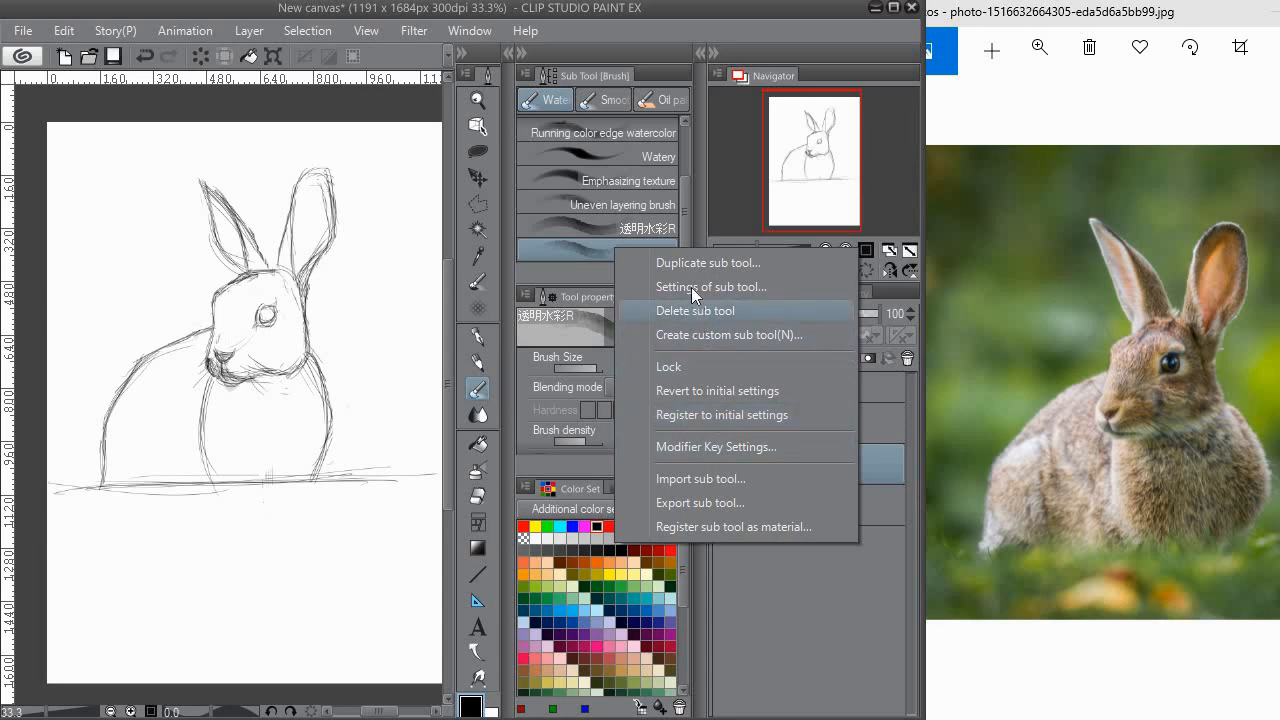
{"action": "left_click", "coordinate": [691, 287]}
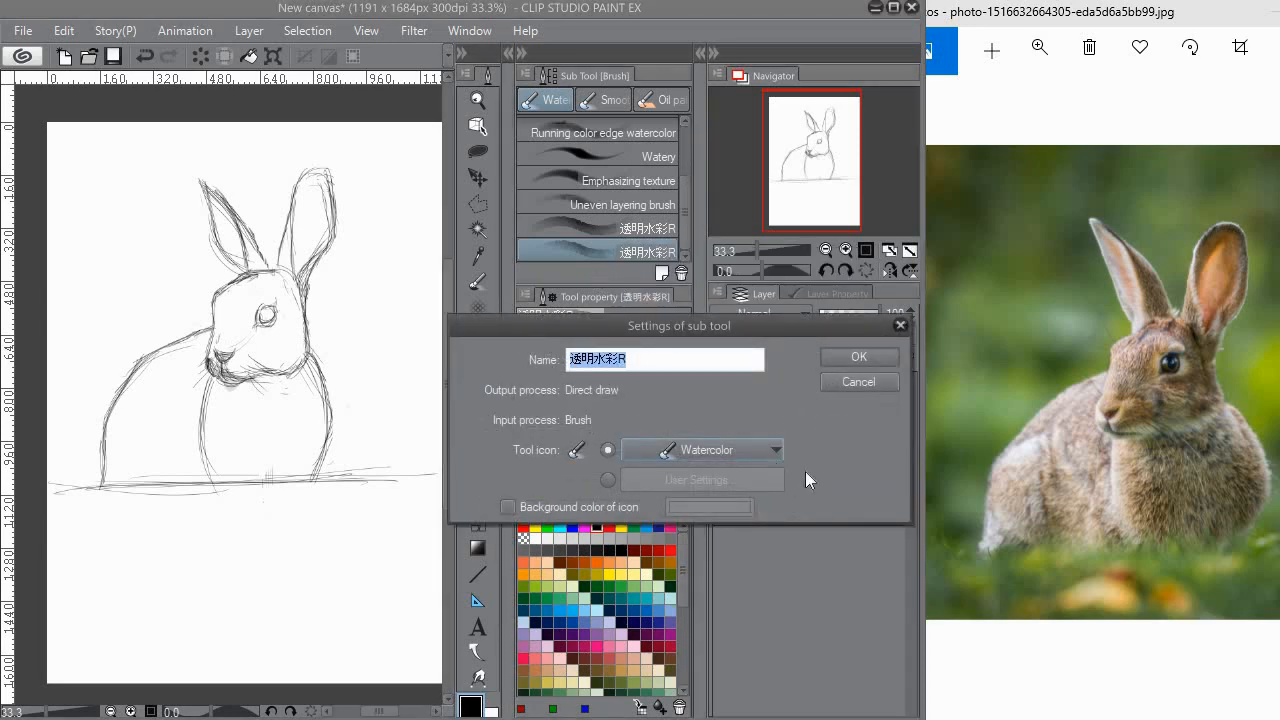
{"action": "left_click", "coordinate": [856, 382]}
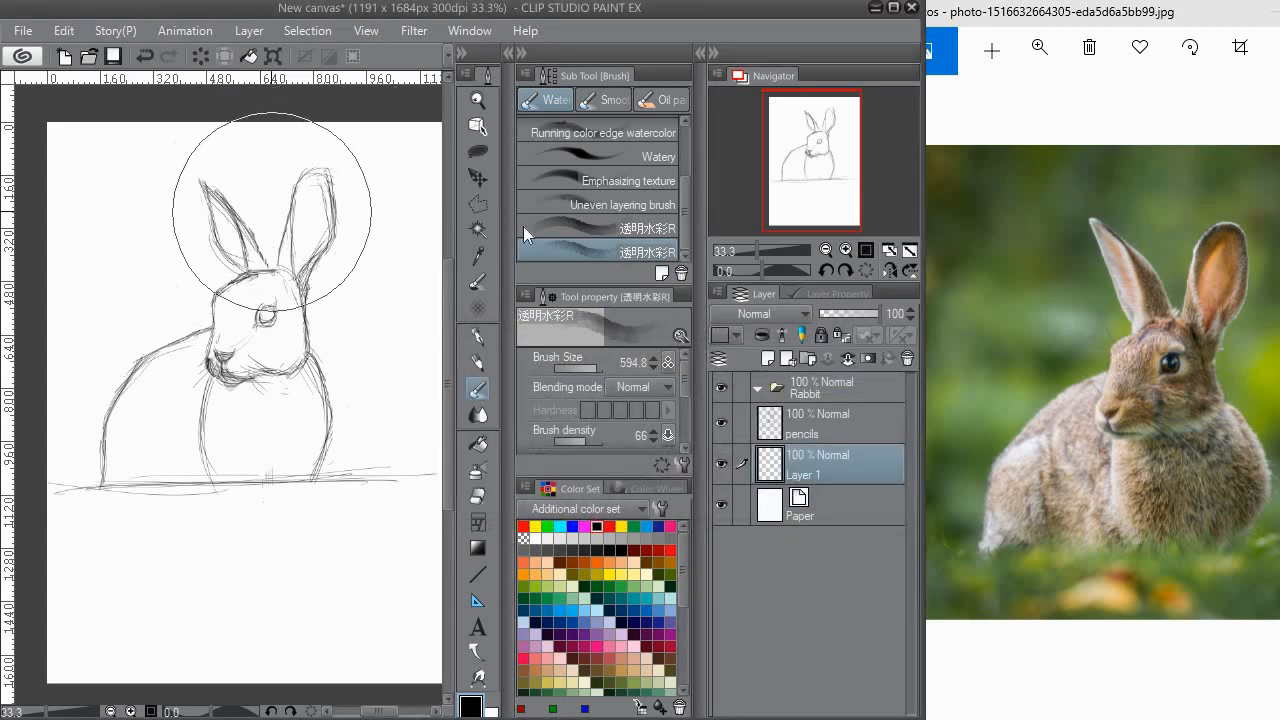
Paint a mottled teal background around the rabbit on Layer 1 with the watercolor brush at size 265.
{"action": "left_click", "coordinate": [588, 371]}
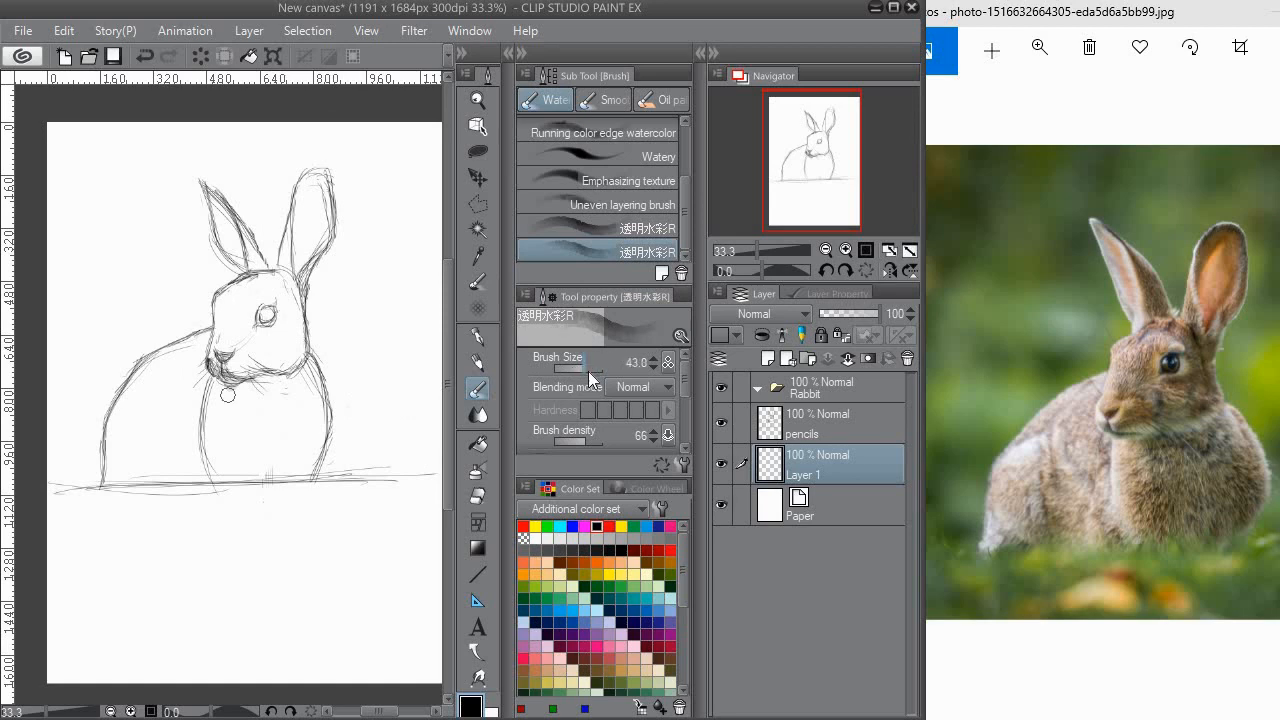
{"action": "mouse_move", "coordinate": [348, 370]}
{"action": "left_mouse_down"}
{"action": "mouse_move", "coordinate": [337, 353]}
{"action": "mouse_move", "coordinate": [359, 360]}
{"action": "left_mouse_up"}
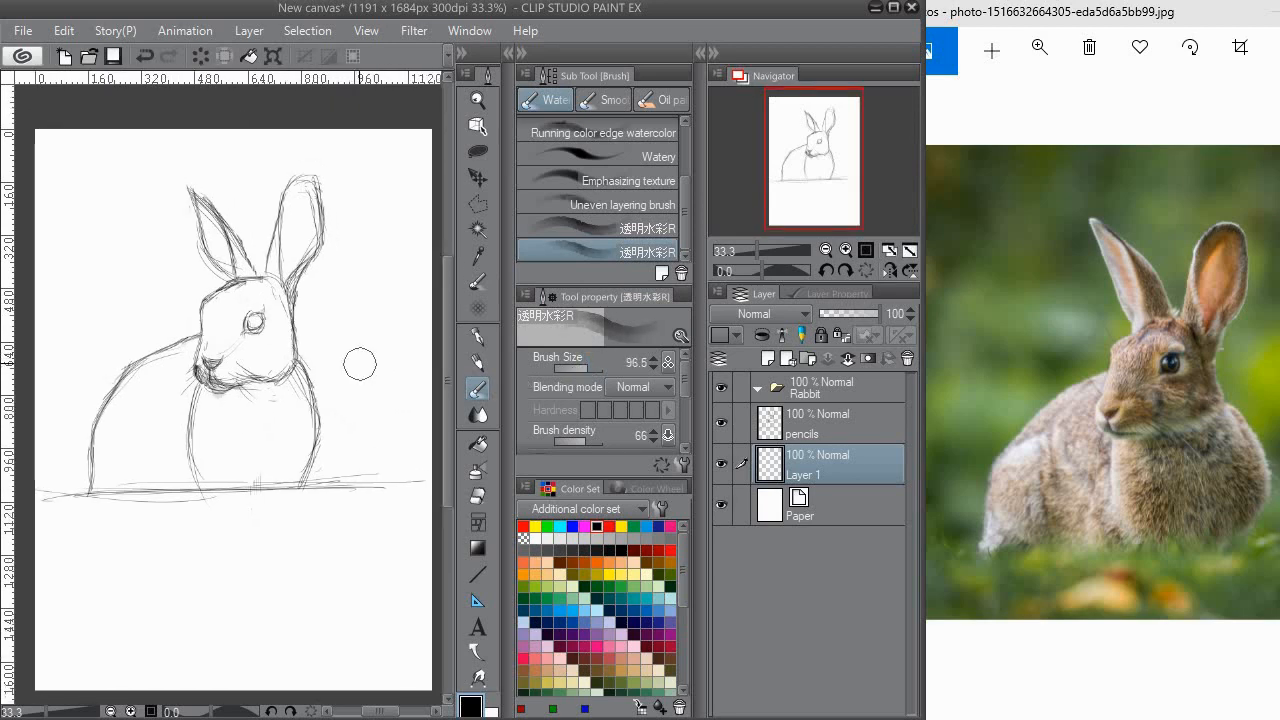
{"action": "left_click", "coordinate": [660, 607]}
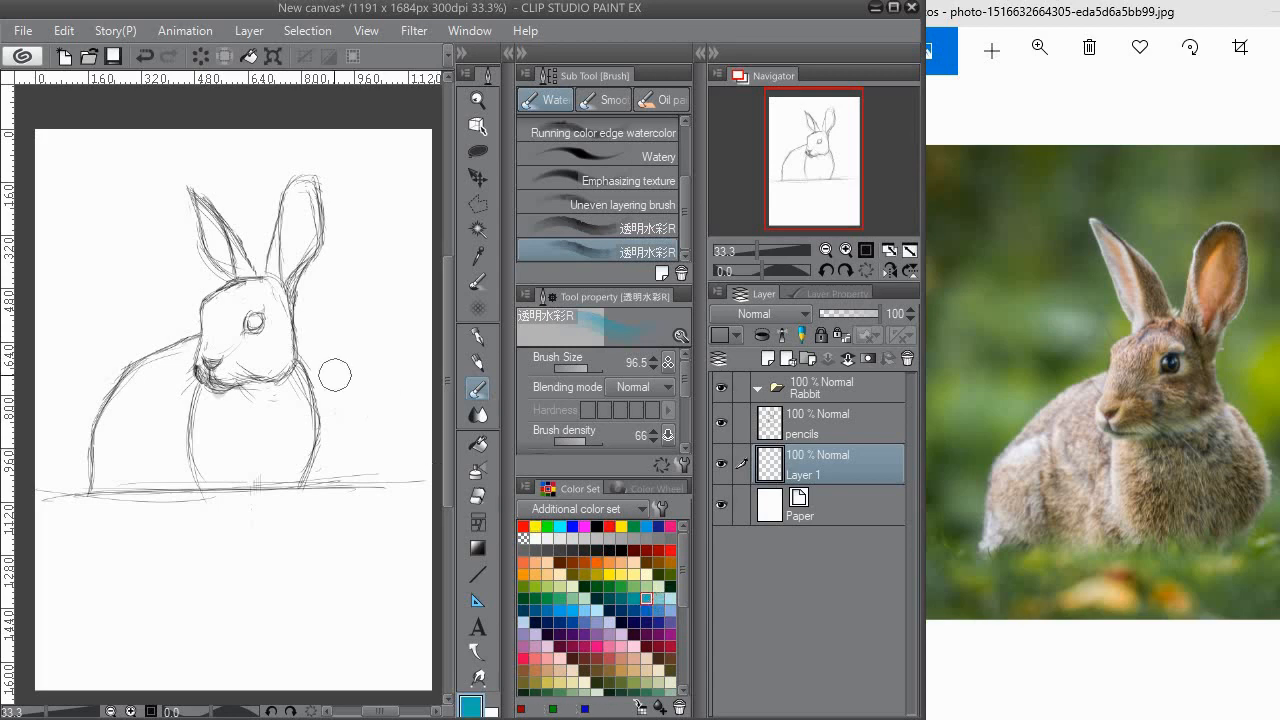
{"action": "left_click", "coordinate": [593, 373]}
{"action": "mouse_move", "coordinate": [405, 267]}
{"action": "left_mouse_down"}
{"action": "mouse_move", "coordinate": [404, 206]}
{"action": "mouse_move", "coordinate": [374, 160]}
{"action": "mouse_move", "coordinate": [258, 224]}
{"action": "mouse_move", "coordinate": [211, 188]}
{"action": "mouse_move", "coordinate": [170, 208]}
{"action": "mouse_move", "coordinate": [137, 185]}
{"action": "mouse_move", "coordinate": [98, 203]}
{"action": "mouse_move", "coordinate": [96, 277]}
{"action": "mouse_move", "coordinate": [58, 200]}
{"action": "mouse_move", "coordinate": [67, 159]}
{"action": "mouse_move", "coordinate": [192, 145]}
{"action": "mouse_move", "coordinate": [334, 233]}
{"action": "mouse_move", "coordinate": [399, 302]}
{"action": "mouse_move", "coordinate": [318, 340]}
{"action": "mouse_move", "coordinate": [373, 438]}
{"action": "mouse_move", "coordinate": [295, 460]}
{"action": "mouse_move", "coordinate": [398, 386]}
{"action": "mouse_move", "coordinate": [411, 428]}
{"action": "mouse_move", "coordinate": [258, 420]}
{"action": "mouse_move", "coordinate": [190, 262]}
{"action": "mouse_move", "coordinate": [153, 278]}
{"action": "mouse_move", "coordinate": [134, 337]}
{"action": "mouse_move", "coordinate": [92, 345]}
{"action": "mouse_move", "coordinate": [69, 330]}
{"action": "mouse_move", "coordinate": [42, 388]}
{"action": "mouse_move", "coordinate": [75, 465]}
{"action": "mouse_move", "coordinate": [102, 496]}
{"action": "mouse_move", "coordinate": [130, 461]}
{"action": "mouse_move", "coordinate": [60, 453]}
{"action": "mouse_move", "coordinate": [55, 509]}
{"action": "mouse_move", "coordinate": [185, 546]}
{"action": "mouse_move", "coordinate": [168, 453]}
{"action": "mouse_move", "coordinate": [234, 509]}
{"action": "mouse_move", "coordinate": [320, 531]}
{"action": "mouse_move", "coordinate": [408, 524]}
{"action": "mouse_move", "coordinate": [408, 477]}
{"action": "mouse_move", "coordinate": [180, 433]}
{"action": "mouse_move", "coordinate": [156, 393]}
{"action": "mouse_move", "coordinate": [125, 408]}
{"action": "mouse_move", "coordinate": [328, 172]}
{"action": "mouse_move", "coordinate": [276, 146]}
{"action": "mouse_move", "coordinate": [408, 172]}
{"action": "mouse_move", "coordinate": [368, 197]}
{"action": "mouse_move", "coordinate": [194, 208]}
{"action": "mouse_move", "coordinate": [189, 240]}
{"action": "mouse_move", "coordinate": [99, 141]}
{"action": "mouse_move", "coordinate": [67, 145]}
{"action": "mouse_move", "coordinate": [100, 360]}
{"action": "mouse_move", "coordinate": [86, 286]}
{"action": "mouse_move", "coordinate": [120, 380]}
{"action": "mouse_move", "coordinate": [252, 396]}
{"action": "left_mouse_up"}
{"action": "mouse_move", "coordinate": [369, 336]}
{"action": "left_mouse_down"}
{"action": "mouse_move", "coordinate": [363, 300]}
{"action": "mouse_move", "coordinate": [367, 311]}
{"action": "left_mouse_up"}
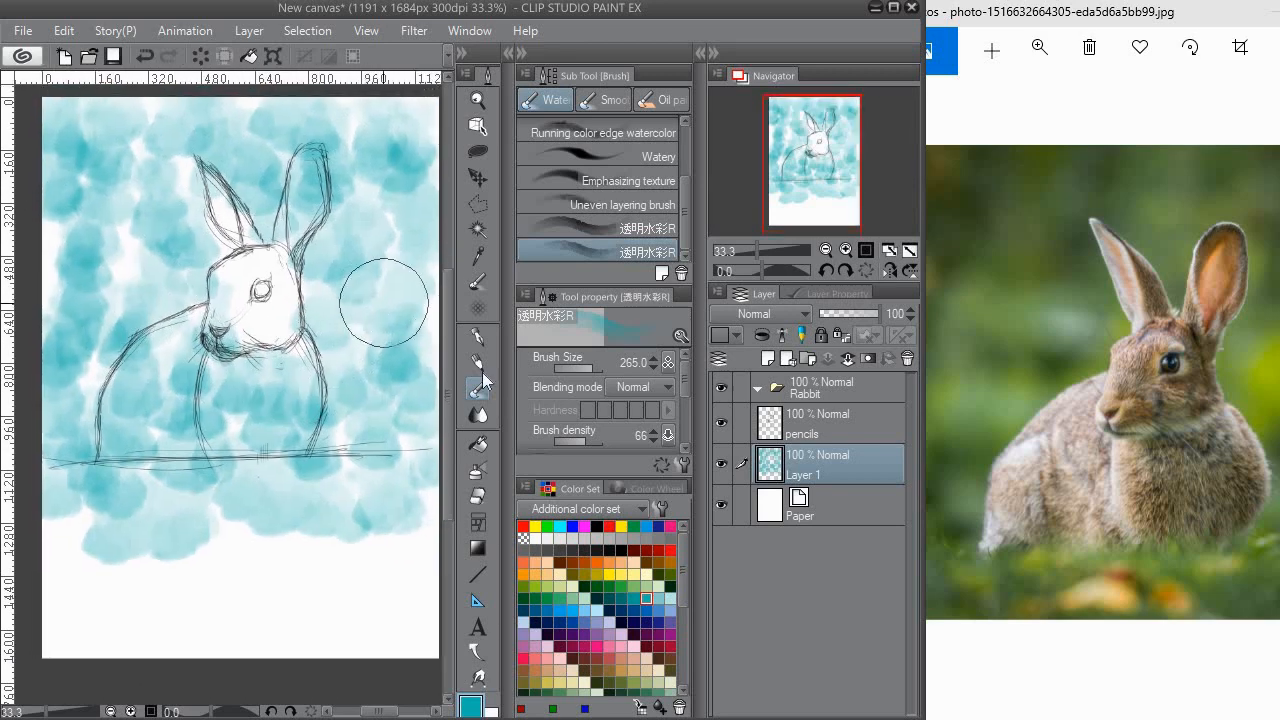
Rename Layer 1 as bg.
{"action": "double_click", "coordinate": [844, 469]}
{"action": "type", "text": "bg"}
{"action": "key", "text": "Return"}
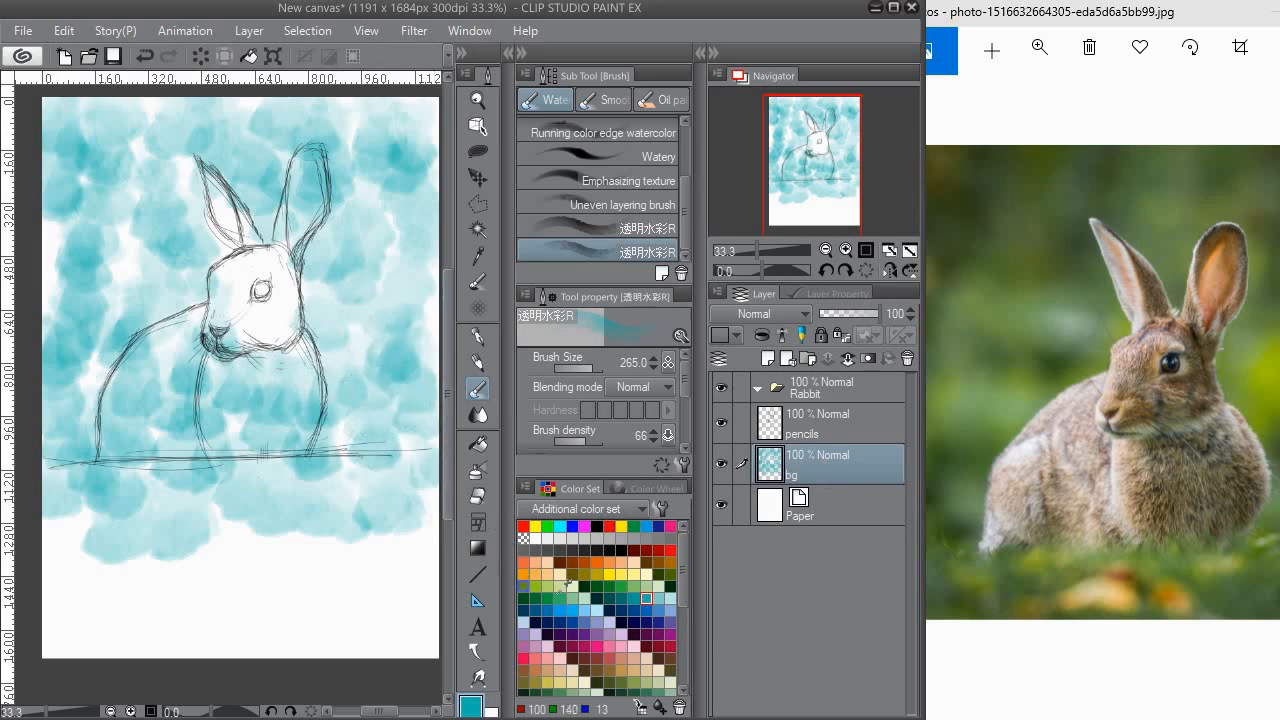
Paint a mid-green watercolor wash over the teal background and across the rabbit on the bg layer.
{"action": "left_click", "coordinate": [621, 598]}
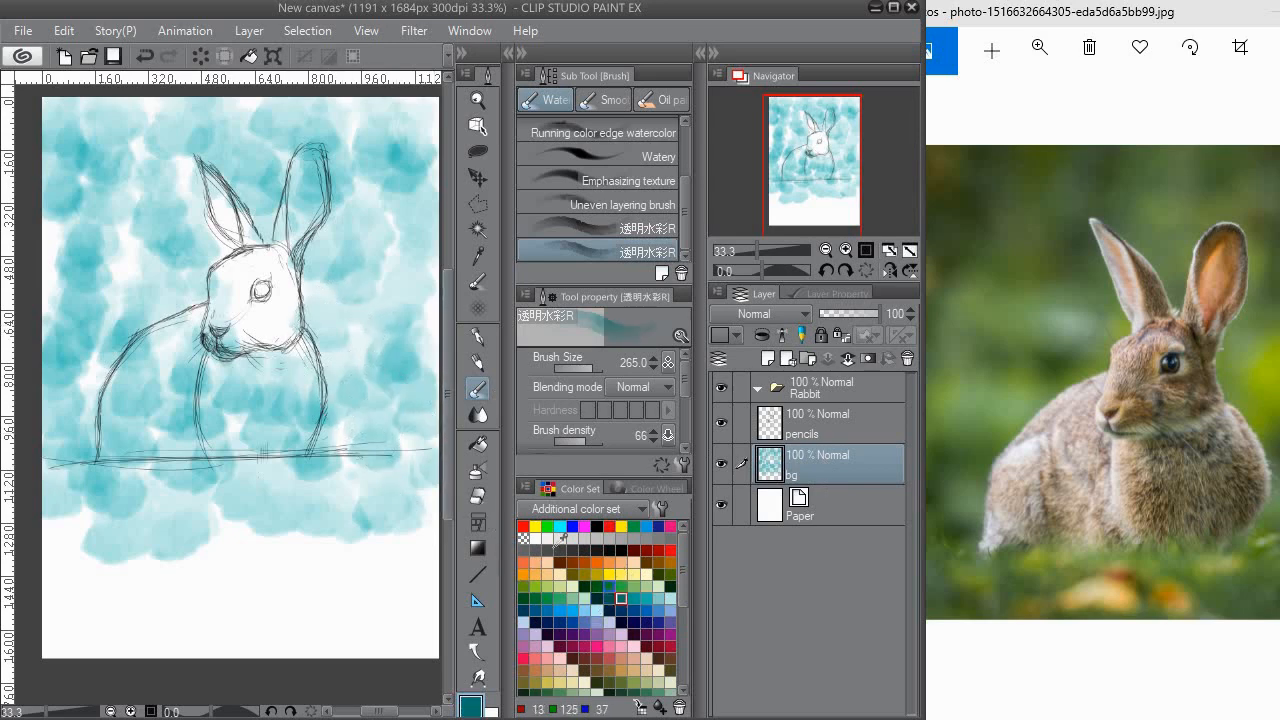
{"action": "left_click", "coordinate": [621, 586]}
{"action": "mouse_move", "coordinate": [338, 439]}
{"action": "left_mouse_down"}
{"action": "mouse_move", "coordinate": [371, 391]}
{"action": "mouse_move", "coordinate": [380, 150]}
{"action": "mouse_move", "coordinate": [271, 130]}
{"action": "mouse_move", "coordinate": [129, 130]}
{"action": "mouse_move", "coordinate": [90, 253]}
{"action": "mouse_move", "coordinate": [60, 270]}
{"action": "mouse_move", "coordinate": [80, 130]}
{"action": "mouse_move", "coordinate": [130, 130]}
{"action": "mouse_move", "coordinate": [144, 252]}
{"action": "mouse_move", "coordinate": [90, 330]}
{"action": "mouse_move", "coordinate": [186, 429]}
{"action": "mouse_move", "coordinate": [180, 320]}
{"action": "mouse_move", "coordinate": [205, 235]}
{"action": "mouse_move", "coordinate": [275, 290]}
{"action": "mouse_move", "coordinate": [334, 409]}
{"action": "mouse_move", "coordinate": [76, 380]}
{"action": "mouse_move", "coordinate": [152, 452]}
{"action": "mouse_move", "coordinate": [202, 462]}
{"action": "left_mouse_up"}
{"action": "mouse_move", "coordinate": [268, 437]}
{"action": "left_mouse_down"}
{"action": "mouse_move", "coordinate": [175, 425]}
{"action": "mouse_move", "coordinate": [204, 441]}
{"action": "mouse_move", "coordinate": [344, 423]}
{"action": "mouse_move", "coordinate": [369, 433]}
{"action": "mouse_move", "coordinate": [366, 408]}
{"action": "mouse_move", "coordinate": [386, 388]}
{"action": "mouse_move", "coordinate": [361, 340]}
{"action": "mouse_move", "coordinate": [363, 282]}
{"action": "mouse_move", "coordinate": [397, 228]}
{"action": "mouse_move", "coordinate": [375, 191]}
{"action": "mouse_move", "coordinate": [372, 124]}
{"action": "mouse_move", "coordinate": [393, 154]}
{"action": "mouse_move", "coordinate": [366, 117]}
{"action": "mouse_move", "coordinate": [300, 141]}
{"action": "mouse_move", "coordinate": [339, 132]}
{"action": "mouse_move", "coordinate": [270, 123]}
{"action": "mouse_move", "coordinate": [318, 278]}
{"action": "left_mouse_up"}
{"action": "left_click_drag", "start_coordinate": [300, 236], "coordinate": [344, 278]}
{"action": "mouse_move", "coordinate": [344, 278]}
{"action": "left_mouse_down"}
{"action": "mouse_move", "coordinate": [219, 251]}
{"action": "mouse_move", "coordinate": [242, 204]}
{"action": "mouse_move", "coordinate": [131, 154]}
{"action": "mouse_move", "coordinate": [314, 168]}
{"action": "left_mouse_up"}
{"action": "mouse_move", "coordinate": [129, 166]}
{"action": "left_mouse_down"}
{"action": "mouse_move", "coordinate": [218, 222]}
{"action": "mouse_move", "coordinate": [181, 198]}
{"action": "left_mouse_up"}
{"action": "mouse_move", "coordinate": [376, 151]}
{"action": "left_mouse_down"}
{"action": "mouse_move", "coordinate": [284, 152]}
{"action": "mouse_move", "coordinate": [246, 186]}
{"action": "mouse_move", "coordinate": [51, 156]}
{"action": "mouse_move", "coordinate": [80, 241]}
{"action": "mouse_move", "coordinate": [71, 337]}
{"action": "mouse_move", "coordinate": [155, 300]}
{"action": "mouse_move", "coordinate": [250, 205]}
{"action": "mouse_move", "coordinate": [282, 282]}
{"action": "left_mouse_up"}
{"action": "mouse_move", "coordinate": [343, 254]}
{"action": "left_mouse_down"}
{"action": "mouse_move", "coordinate": [275, 242]}
{"action": "mouse_move", "coordinate": [316, 182]}
{"action": "mouse_move", "coordinate": [359, 170]}
{"action": "mouse_move", "coordinate": [363, 397]}
{"action": "left_mouse_up"}
{"action": "left_click_drag", "start_coordinate": [394, 291], "coordinate": [446, 212]}
{"action": "mouse_move", "coordinate": [393, 293]}
{"action": "left_mouse_down"}
{"action": "mouse_move", "coordinate": [382, 318]}
{"action": "mouse_move", "coordinate": [430, 400]}
{"action": "mouse_move", "coordinate": [440, 292]}
{"action": "left_mouse_up"}
{"action": "left_click_drag", "start_coordinate": [363, 328], "coordinate": [400, 362]}
{"action": "mouse_move", "coordinate": [385, 402]}
{"action": "left_mouse_down"}
{"action": "mouse_move", "coordinate": [363, 430]}
{"action": "mouse_move", "coordinate": [326, 271]}
{"action": "mouse_move", "coordinate": [333, 407]}
{"action": "mouse_move", "coordinate": [277, 331]}
{"action": "mouse_move", "coordinate": [351, 281]}
{"action": "mouse_move", "coordinate": [280, 301]}
{"action": "left_mouse_up"}
{"action": "mouse_move", "coordinate": [276, 322]}
{"action": "left_mouse_down"}
{"action": "mouse_move", "coordinate": [248, 340]}
{"action": "mouse_move", "coordinate": [382, 406]}
{"action": "mouse_move", "coordinate": [187, 394]}
{"action": "mouse_move", "coordinate": [201, 353]}
{"action": "mouse_move", "coordinate": [89, 375]}
{"action": "mouse_move", "coordinate": [176, 286]}
{"action": "mouse_move", "coordinate": [137, 361]}
{"action": "mouse_move", "coordinate": [184, 344]}
{"action": "mouse_move", "coordinate": [170, 320]}
{"action": "mouse_move", "coordinate": [169, 374]}
{"action": "mouse_move", "coordinate": [211, 356]}
{"action": "mouse_move", "coordinate": [143, 302]}
{"action": "mouse_move", "coordinate": [91, 404]}
{"action": "mouse_move", "coordinate": [70, 208]}
{"action": "mouse_move", "coordinate": [80, 385]}
{"action": "mouse_move", "coordinate": [66, 370]}
{"action": "mouse_move", "coordinate": [103, 491]}
{"action": "left_mouse_up"}
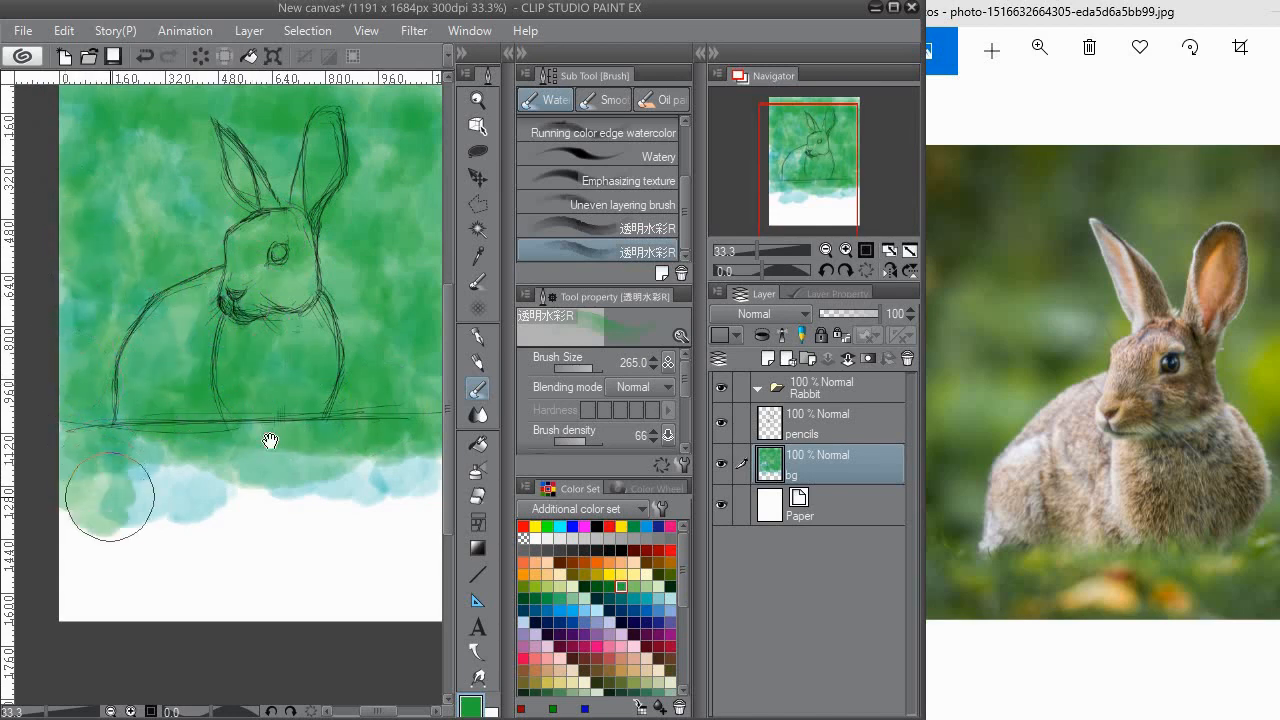
Build up the green wash around the rabbit and extend it over the pale blue edge below the ground line.
{"action": "mouse_move", "coordinate": [213, 426]}
{"action": "left_mouse_down"}
{"action": "mouse_move", "coordinate": [165, 392]}
{"action": "mouse_move", "coordinate": [60, 420]}
{"action": "mouse_move", "coordinate": [339, 354]}
{"action": "left_mouse_up"}
{"action": "left_click_drag", "start_coordinate": [237, 347], "coordinate": [284, 402]}
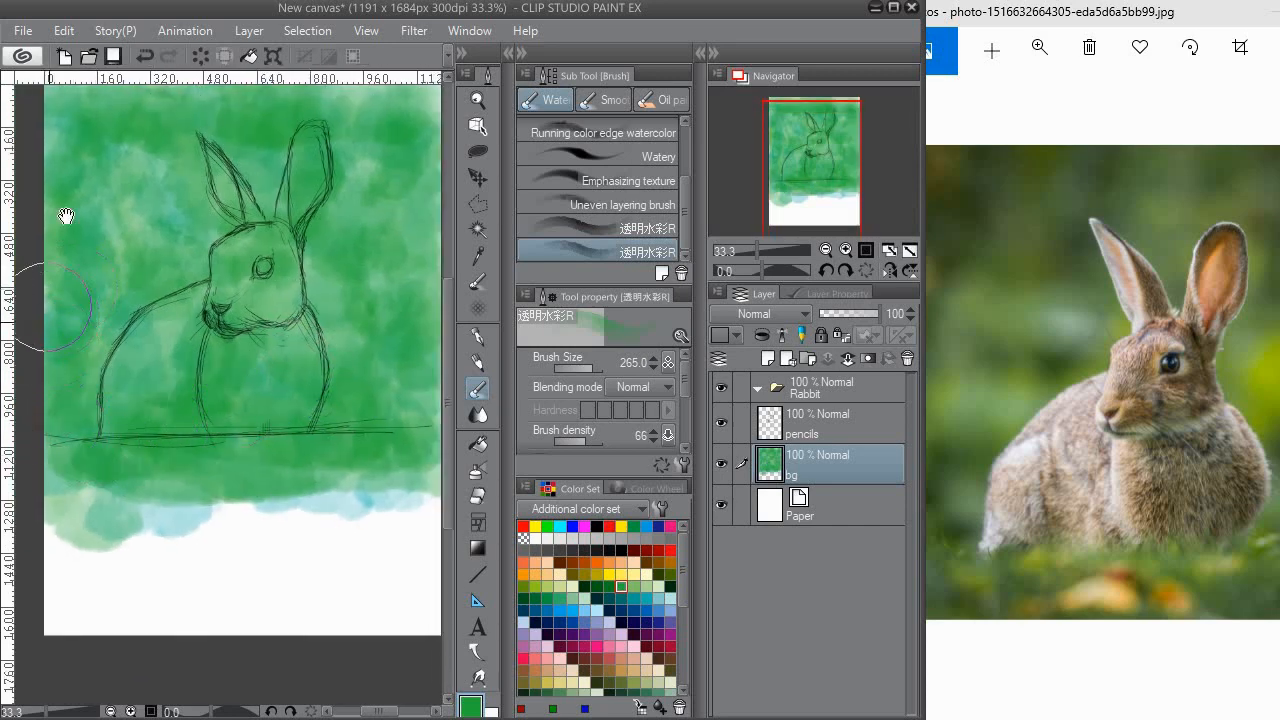
{"action": "left_click_drag", "start_coordinate": [63, 214], "coordinate": [60, 252]}
{"action": "left_click_drag", "start_coordinate": [224, 348], "coordinate": [232, 325]}
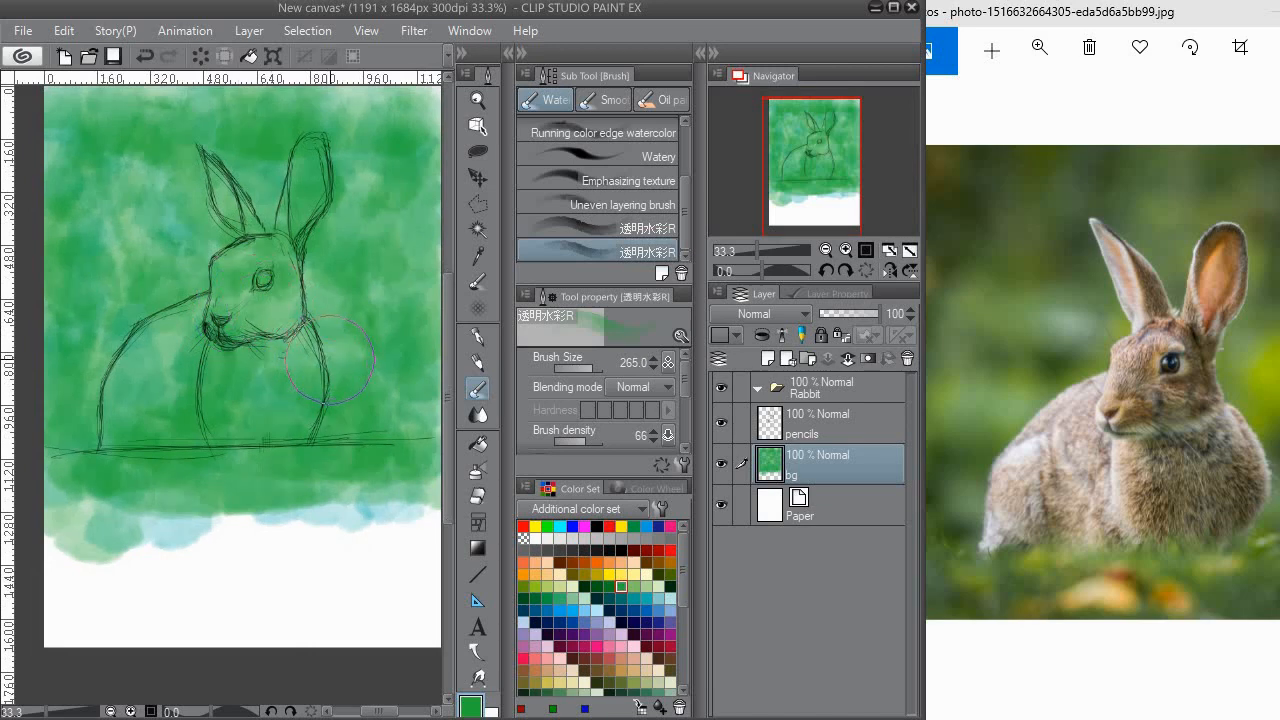
{"action": "scroll", "coordinate": [337, 400], "scroll_direction": "down", "scroll_amount": 1}
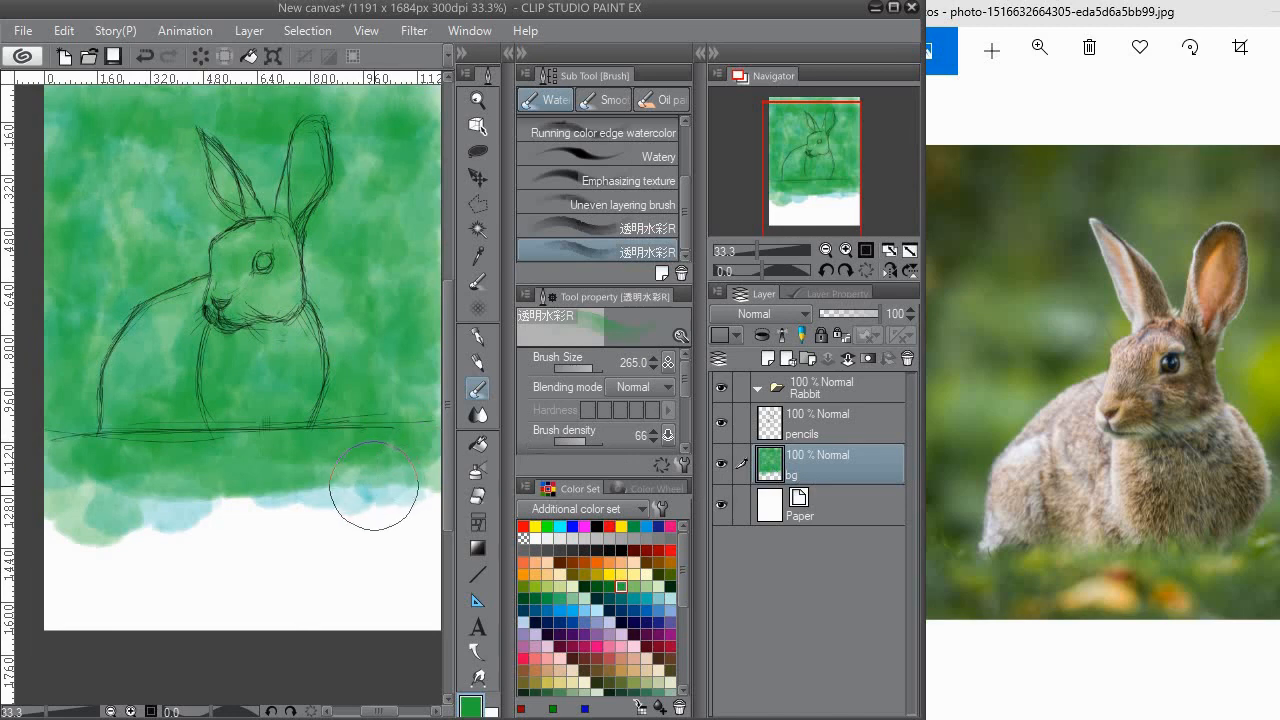
{"action": "mouse_move", "coordinate": [373, 485]}
{"action": "left_mouse_down"}
{"action": "mouse_move", "coordinate": [434, 513]}
{"action": "mouse_move", "coordinate": [406, 481]}
{"action": "mouse_move", "coordinate": [323, 472]}
{"action": "mouse_move", "coordinate": [268, 498]}
{"action": "mouse_move", "coordinate": [194, 499]}
{"action": "mouse_move", "coordinate": [83, 469]}
{"action": "mouse_move", "coordinate": [294, 520]}
{"action": "mouse_move", "coordinate": [340, 505]}
{"action": "left_mouse_up"}
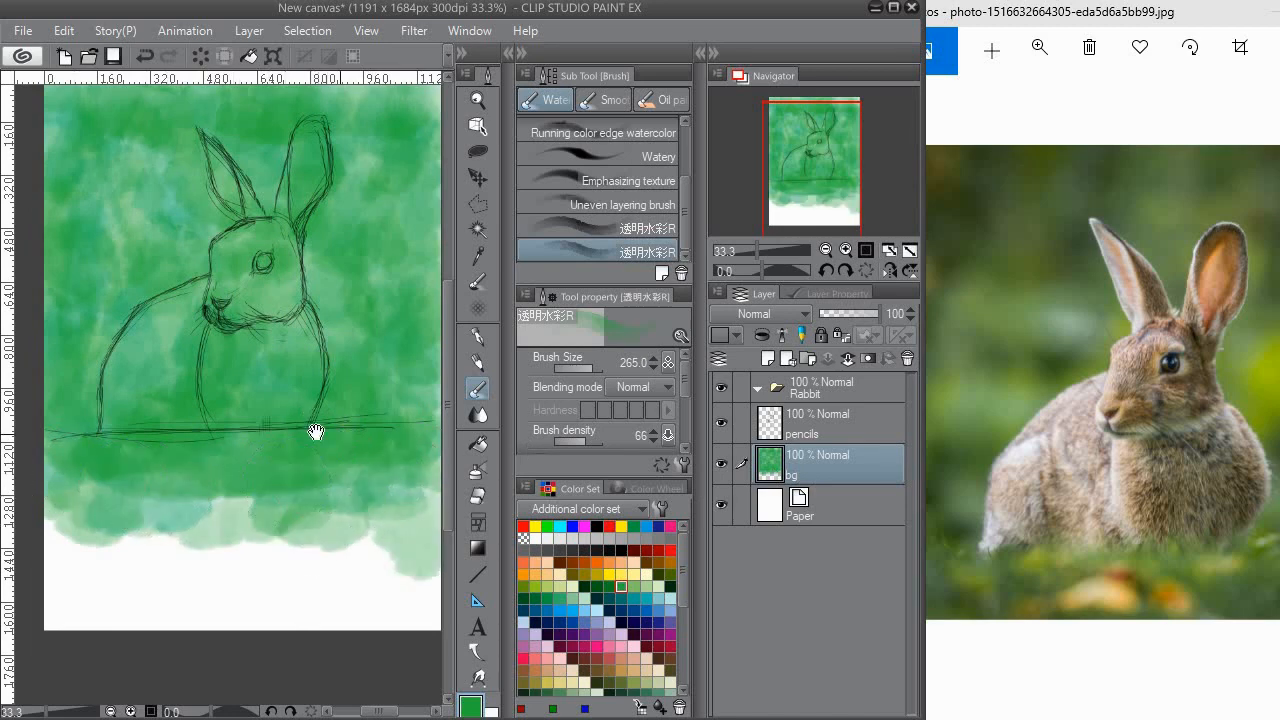
{"action": "left_click_drag", "start_coordinate": [315, 432], "coordinate": [304, 480]}
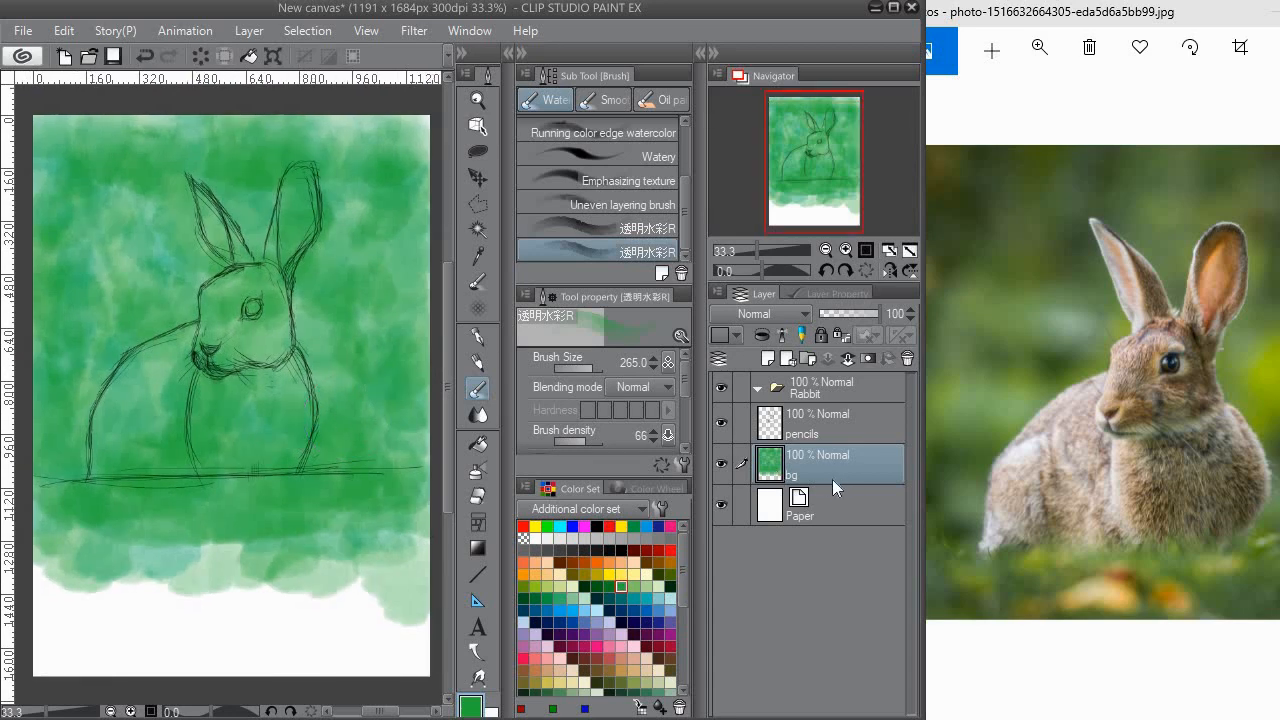
Add a new raster layer above bg and name it bg2.
{"action": "left_click", "coordinate": [767, 359]}
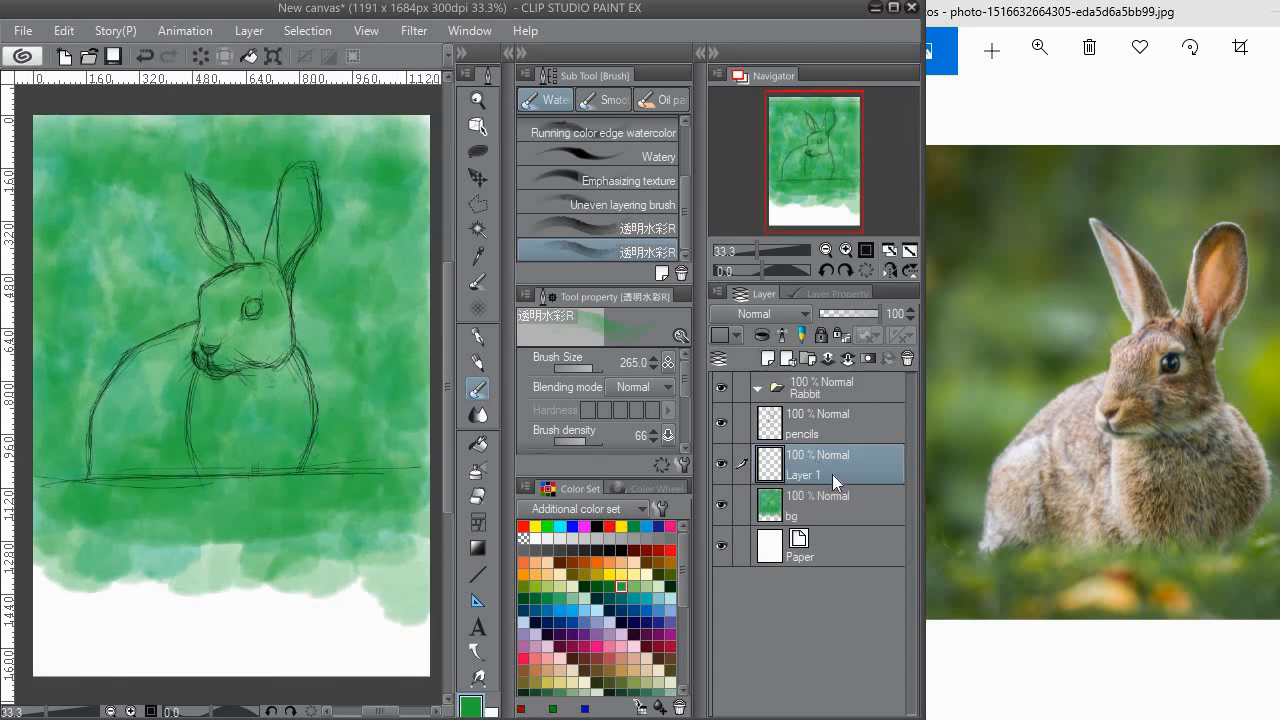
{"action": "double_click", "coordinate": [832, 474]}
{"action": "type", "text": "bg2"}
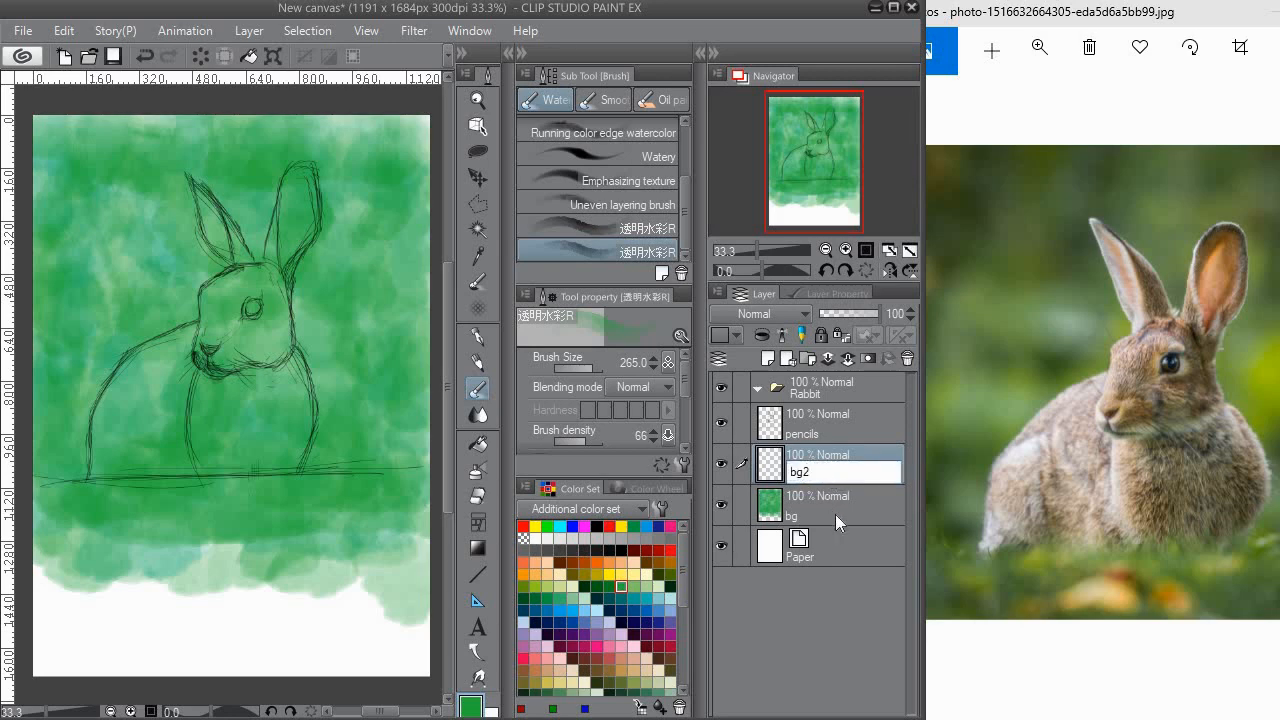
{"action": "key", "text": "Return"}
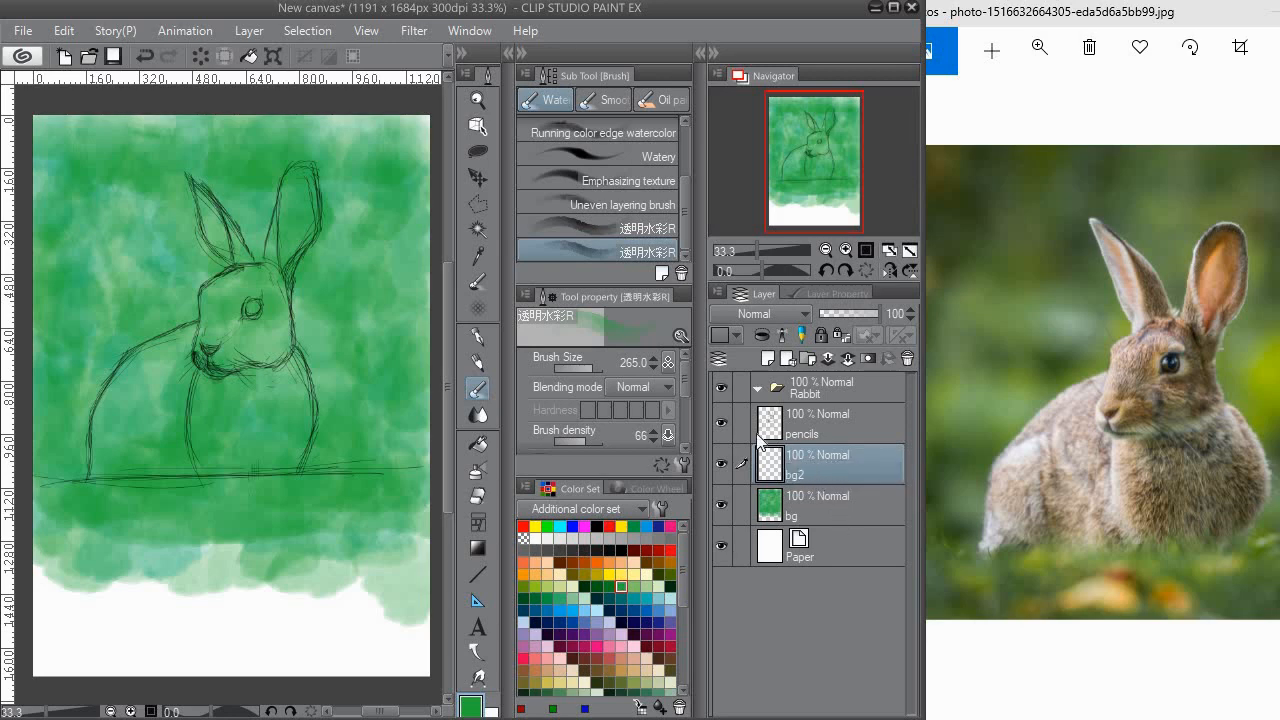
Add a Hue/Saturation/Luminosity correction layer above bg with saturation at -25.
{"action": "left_click", "coordinate": [819, 510]}
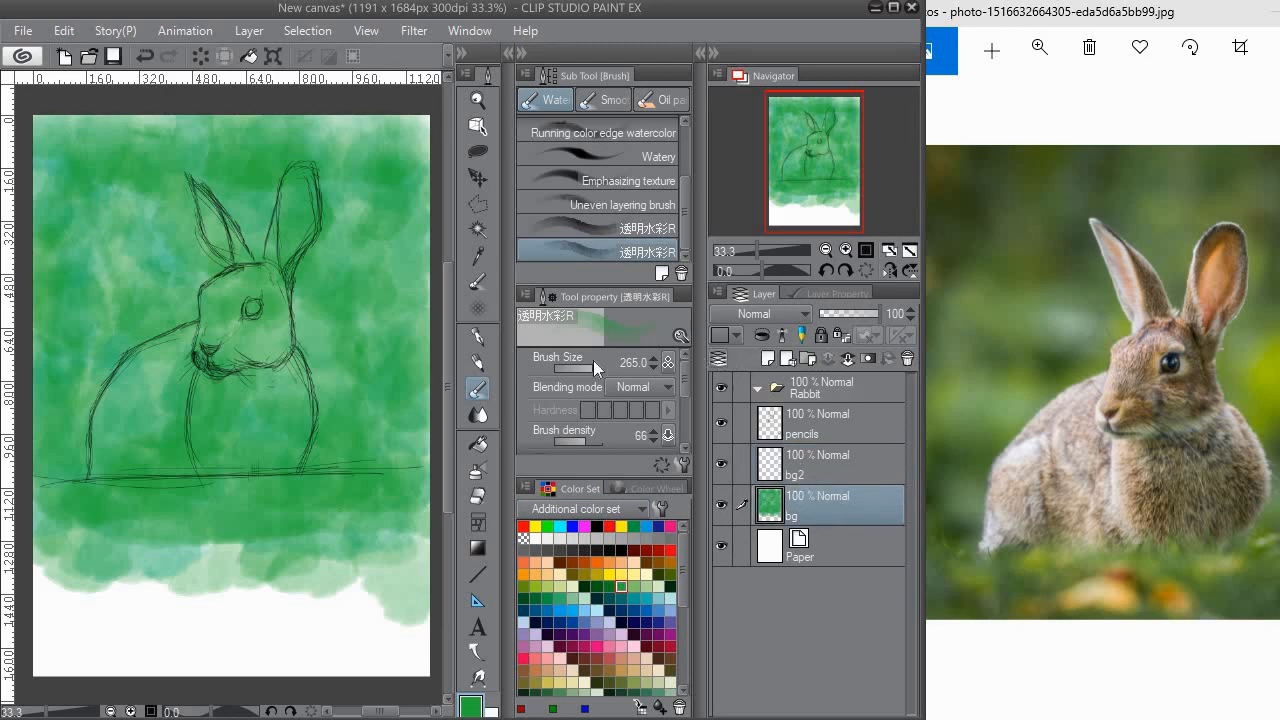
{"action": "left_click", "coordinate": [249, 31]}
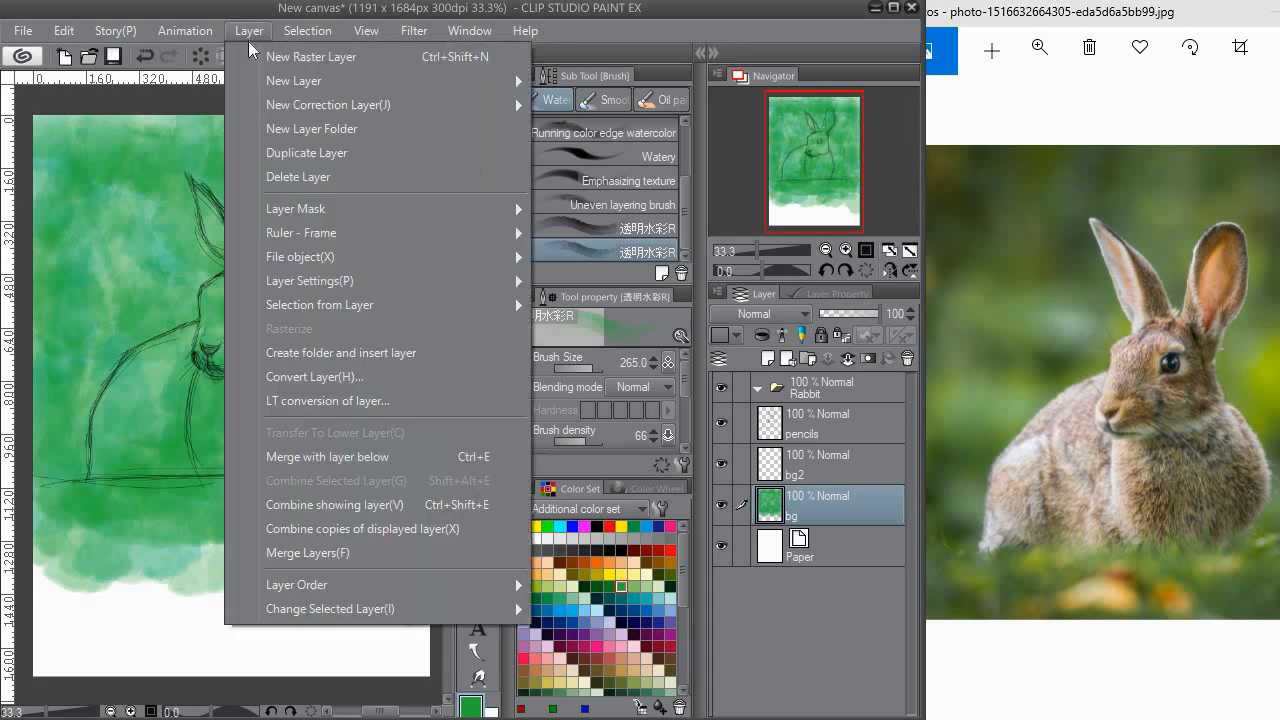
{"action": "mouse_move", "coordinate": [342, 106]}
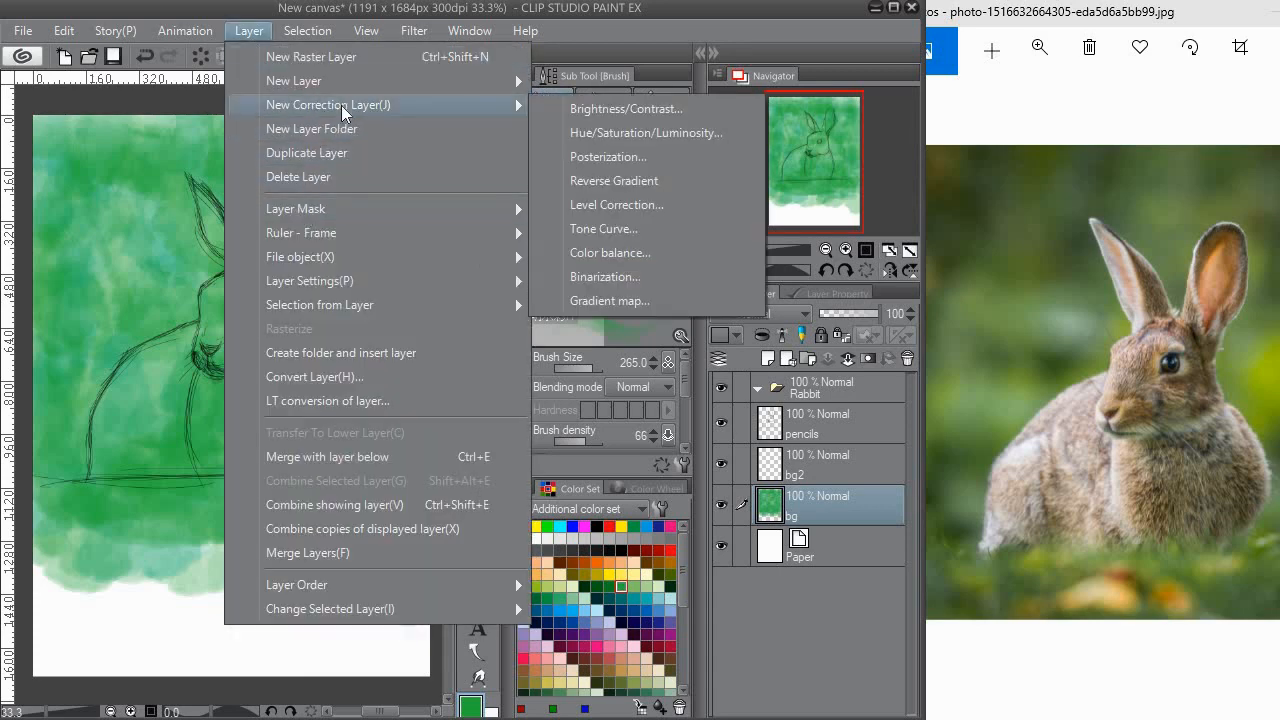
{"action": "left_click", "coordinate": [630, 141]}
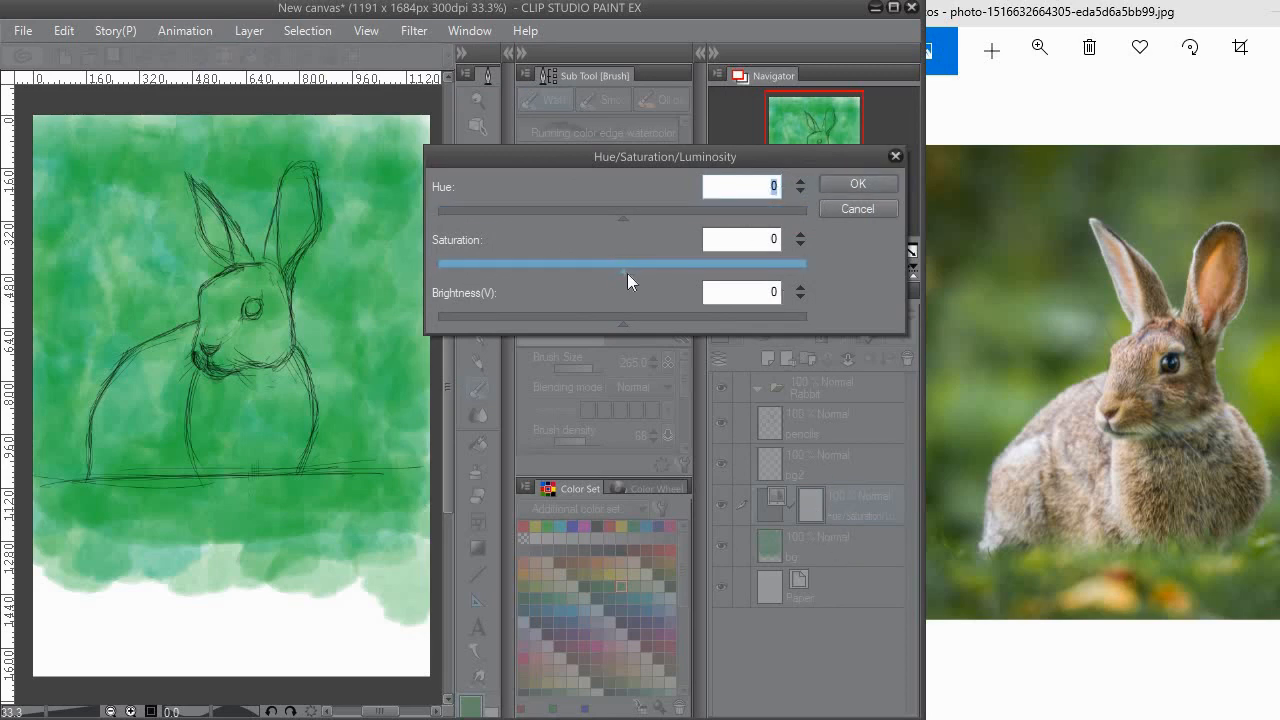
{"action": "left_click_drag", "start_coordinate": [625, 272], "coordinate": [574, 276]}
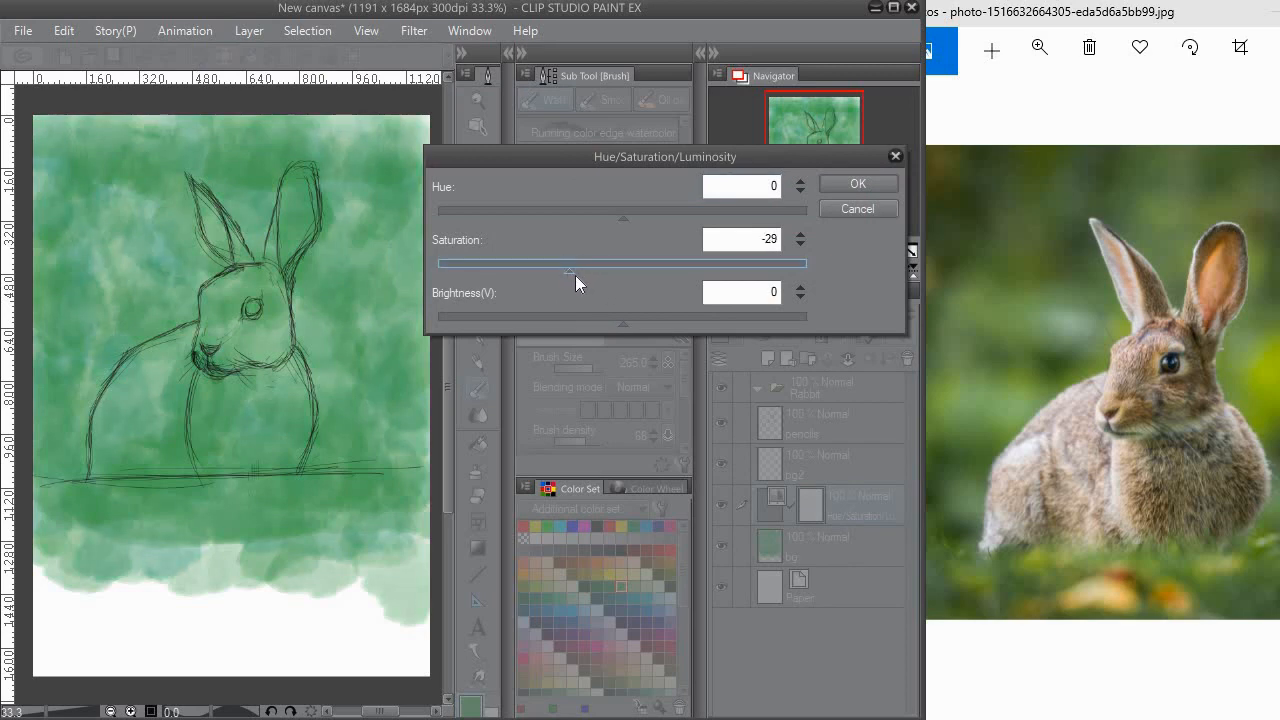
{"action": "left_click", "coordinate": [853, 187]}
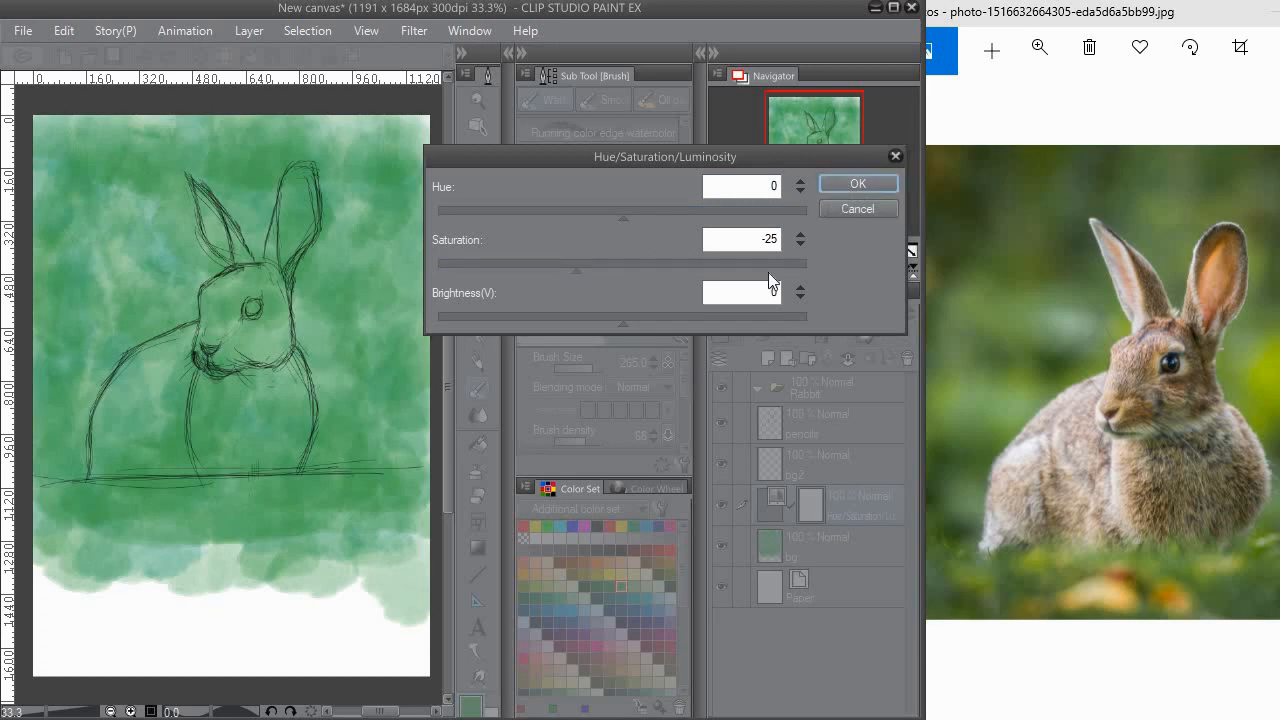
{"action": "left_click", "coordinate": [817, 458]}
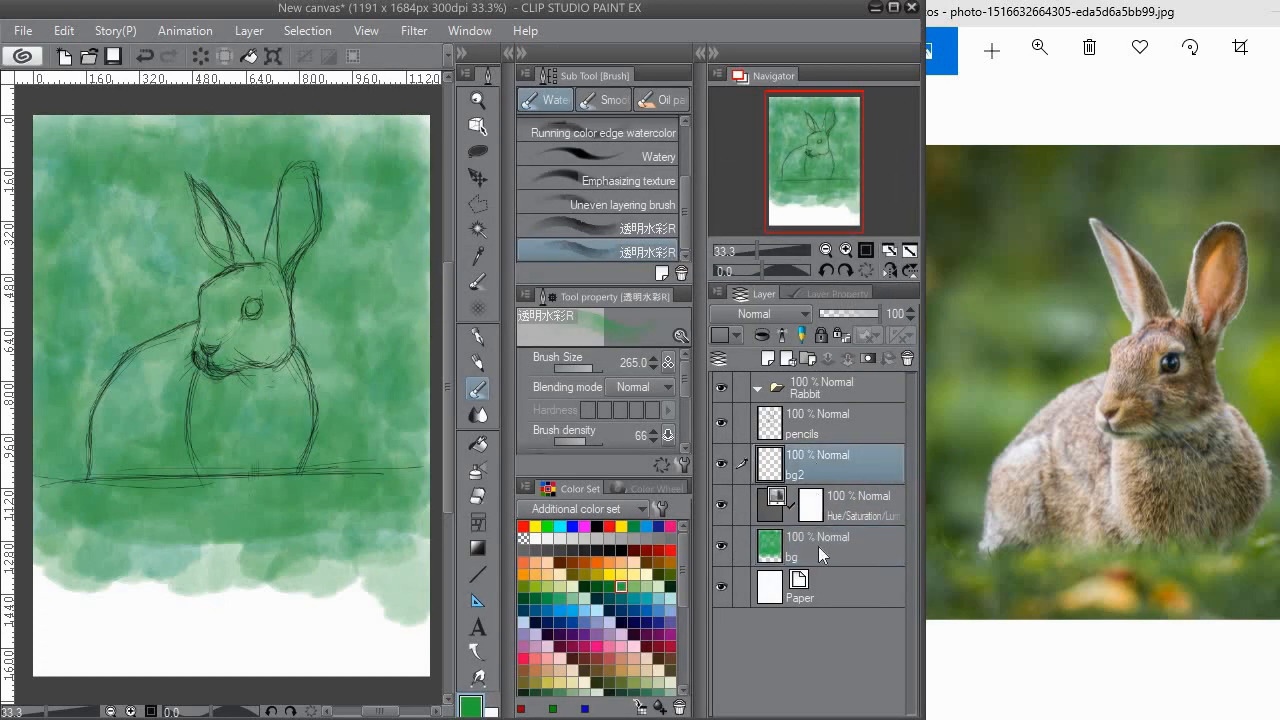
{"action": "left_click", "coordinate": [817, 546]}
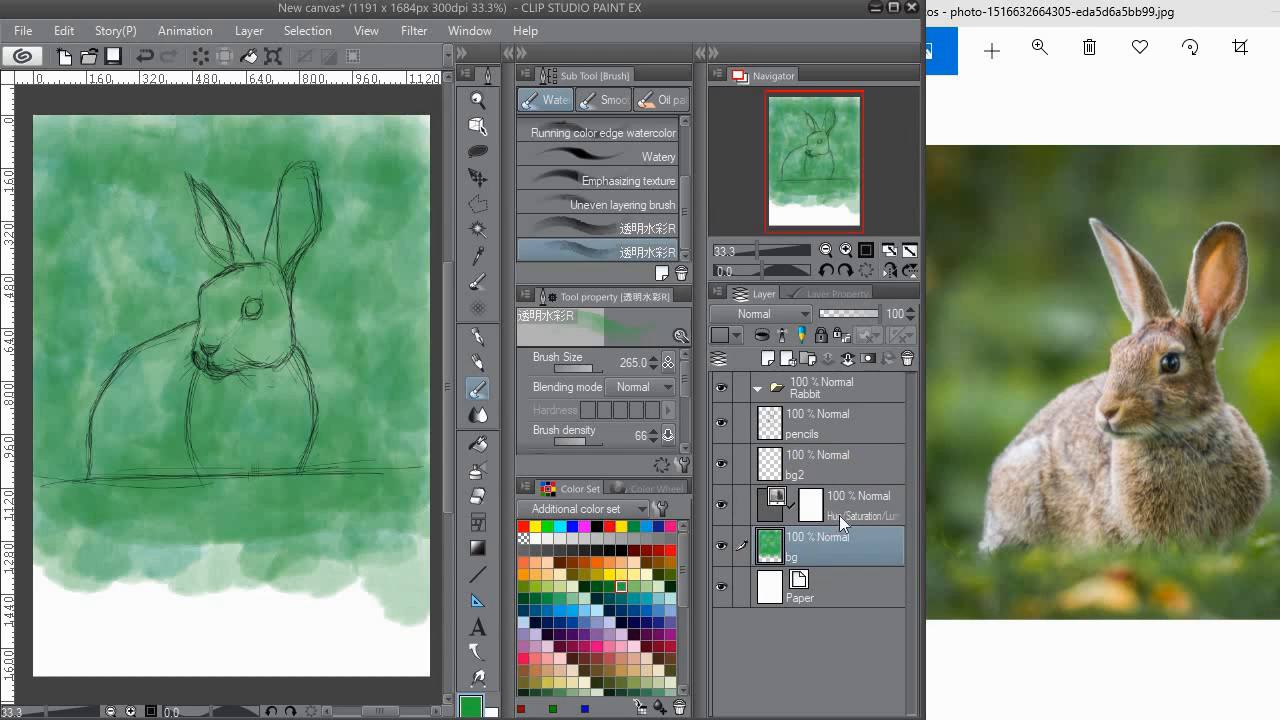
{"action": "left_click", "coordinate": [839, 515]}
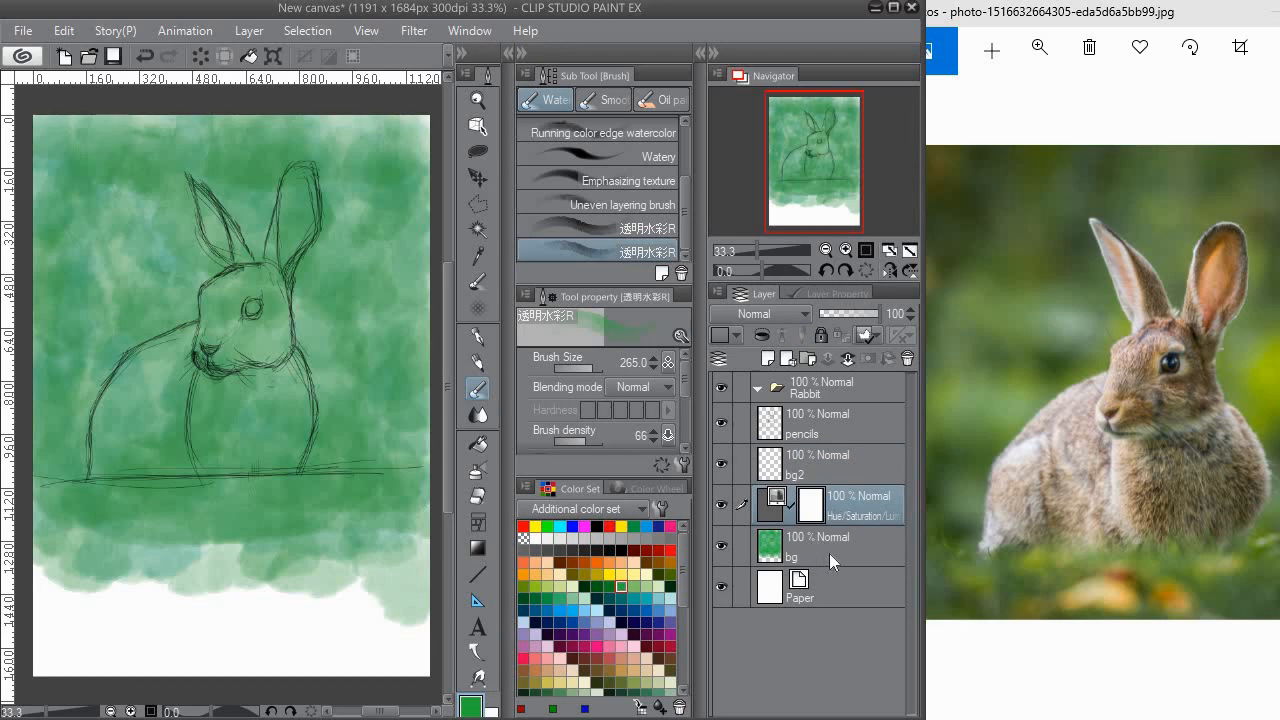
Paint a yellow-green grass band below the rabbit on bg2, using hue 89 and a warmer hue 79 at saturation 79, value 67.
{"action": "left_click", "coordinate": [823, 472]}
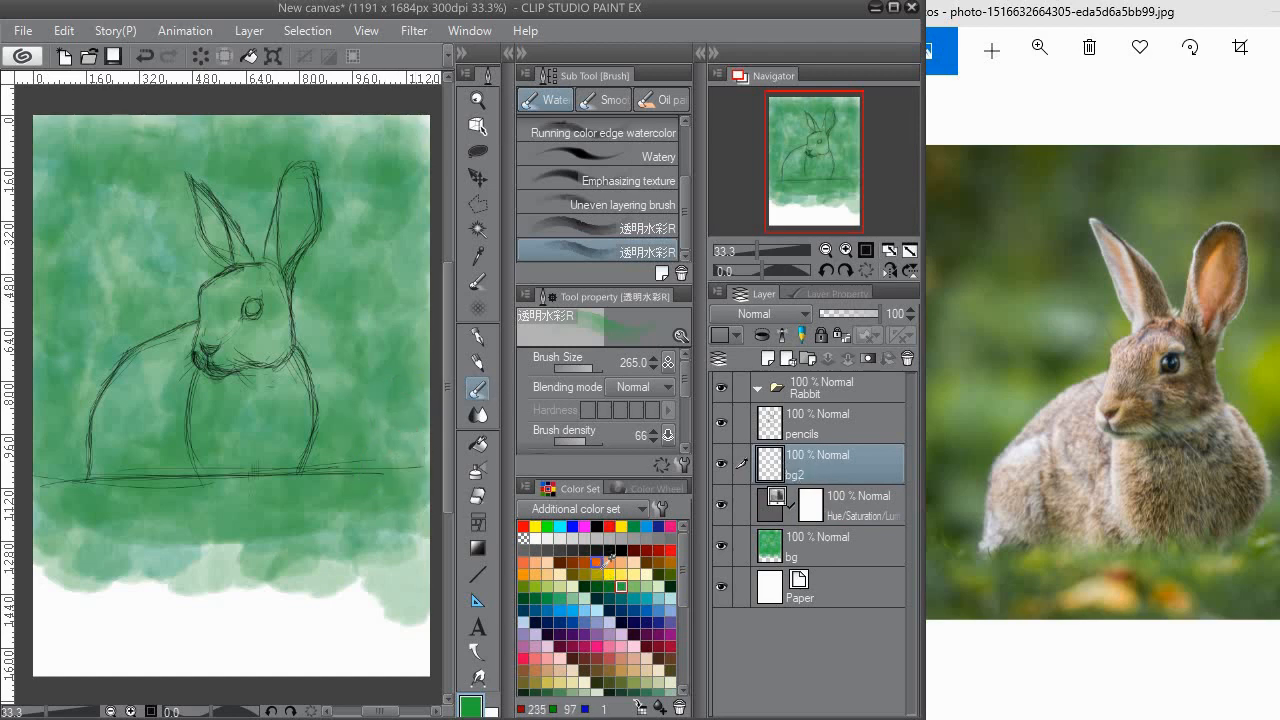
{"action": "left_click", "coordinate": [630, 490]}
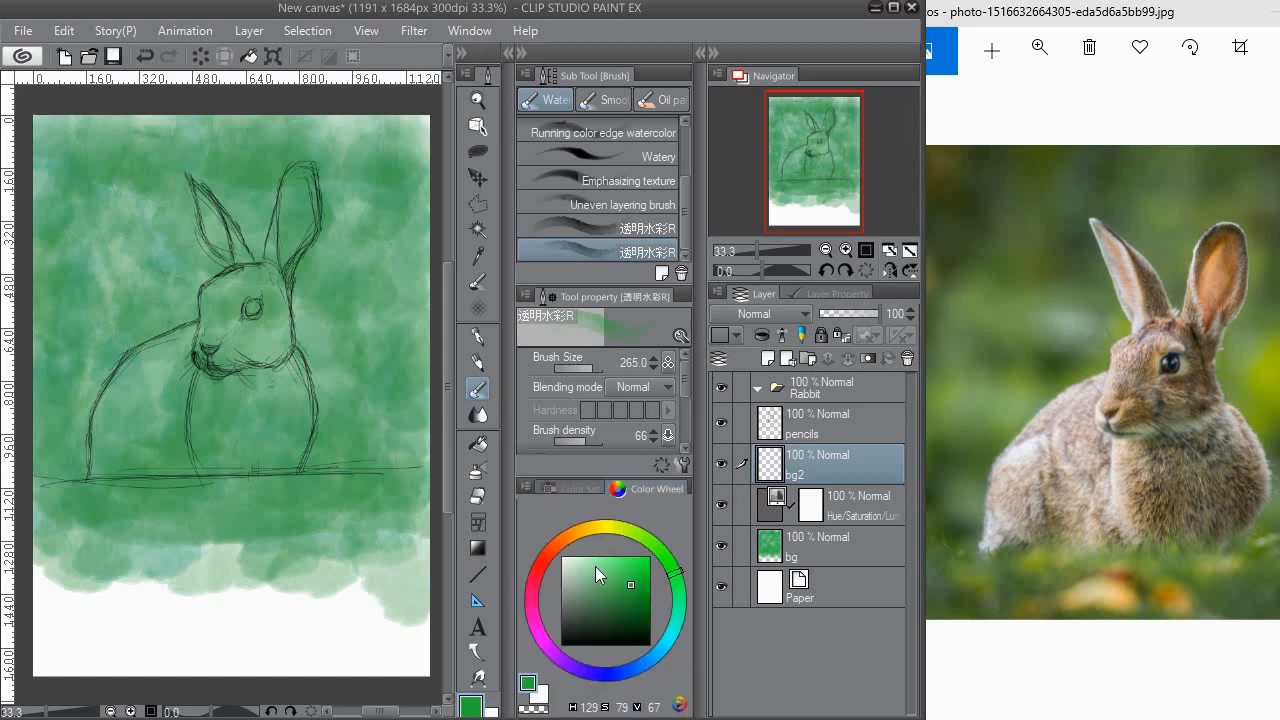
{"action": "left_click", "coordinate": [645, 541]}
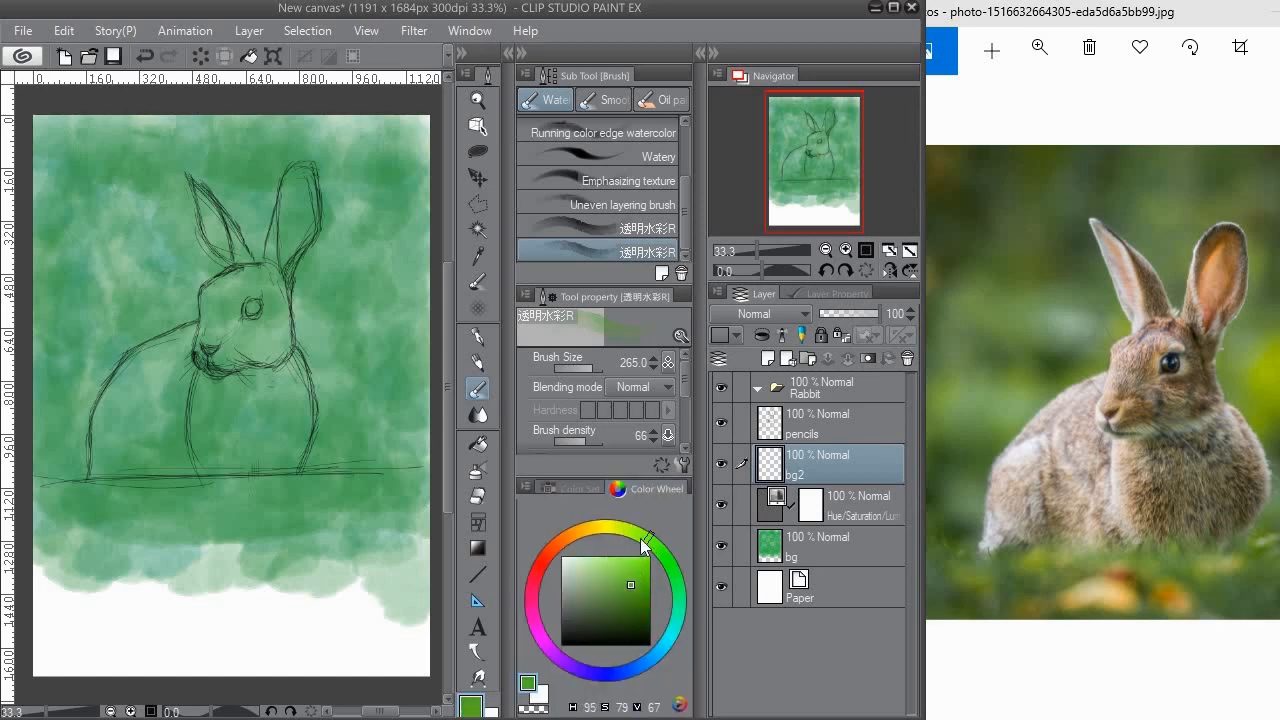
{"action": "left_click", "coordinate": [638, 542]}
{"action": "mouse_move", "coordinate": [394, 500]}
{"action": "left_mouse_down"}
{"action": "mouse_move", "coordinate": [384, 476]}
{"action": "mouse_move", "coordinate": [335, 495]}
{"action": "mouse_move", "coordinate": [197, 485]}
{"action": "mouse_move", "coordinate": [150, 515]}
{"action": "mouse_move", "coordinate": [70, 510]}
{"action": "mouse_move", "coordinate": [96, 517]}
{"action": "mouse_move", "coordinate": [300, 530]}
{"action": "mouse_move", "coordinate": [395, 515]}
{"action": "mouse_move", "coordinate": [341, 495]}
{"action": "mouse_move", "coordinate": [190, 515]}
{"action": "mouse_move", "coordinate": [65, 450]}
{"action": "mouse_move", "coordinate": [110, 500]}
{"action": "mouse_move", "coordinate": [342, 492]}
{"action": "mouse_move", "coordinate": [380, 570]}
{"action": "left_mouse_up"}
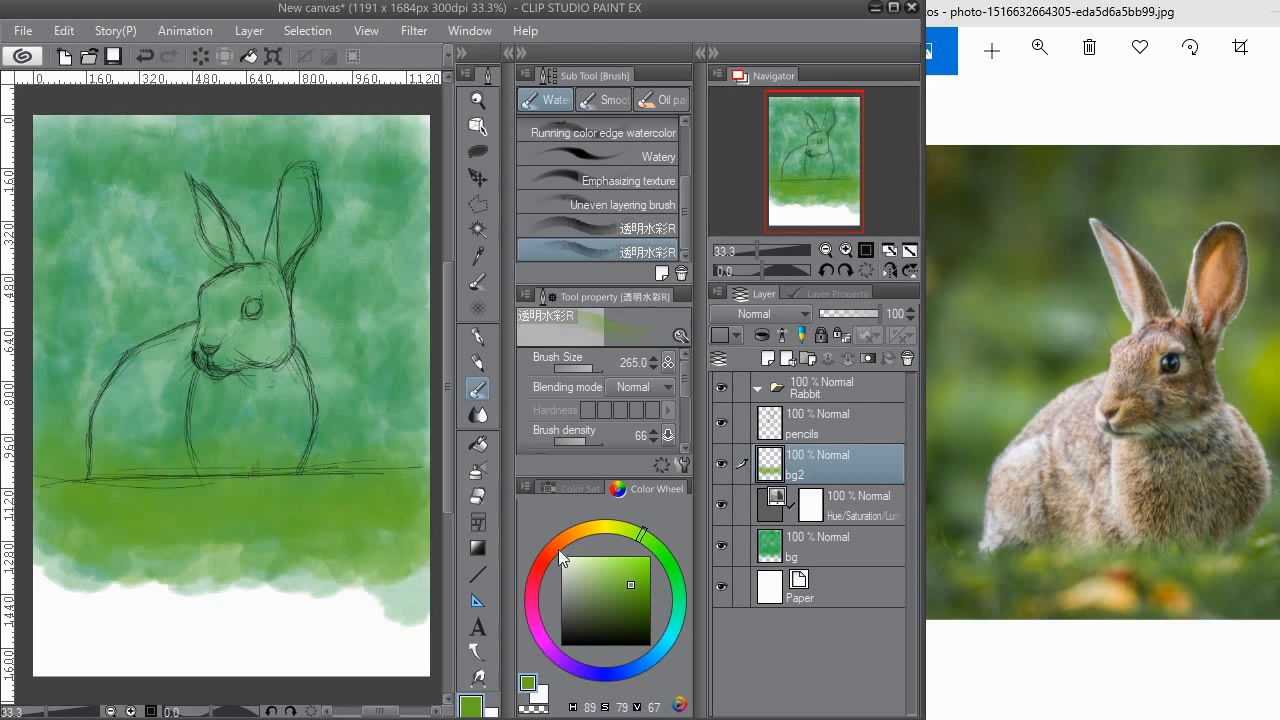
{"action": "mouse_move", "coordinate": [628, 544]}
{"action": "left_mouse_down"}
{"action": "mouse_move", "coordinate": [640, 538]}
{"action": "mouse_move", "coordinate": [628, 538]}
{"action": "left_mouse_up"}
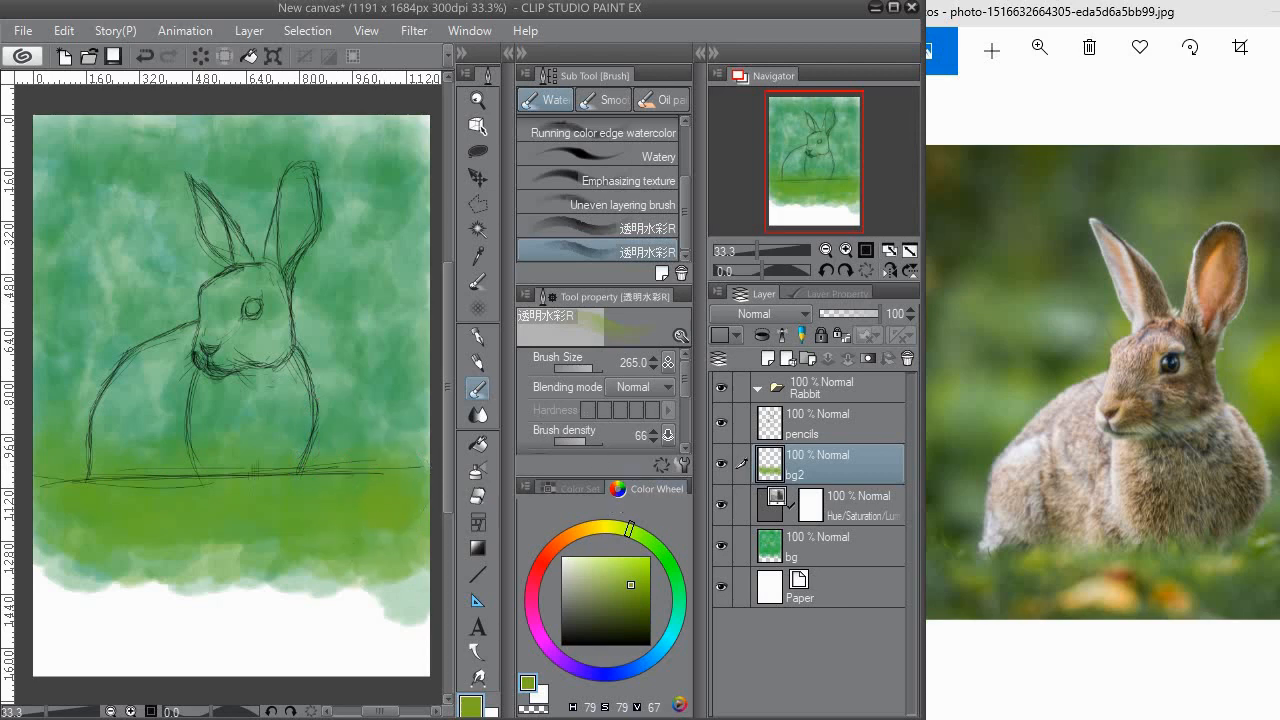
Dab yellow patches (hue 58, saturation 85, value 78) over the grass band on bg2 with the watercolor brush at size 216.5.
{"action": "left_click", "coordinate": [590, 371]}
{"action": "scroll", "coordinate": [685, 448], "scroll_direction": "down", "scroll_amount": 3}
{"action": "scroll", "coordinate": [684, 449], "scroll_direction": "down", "scroll_amount": 3}
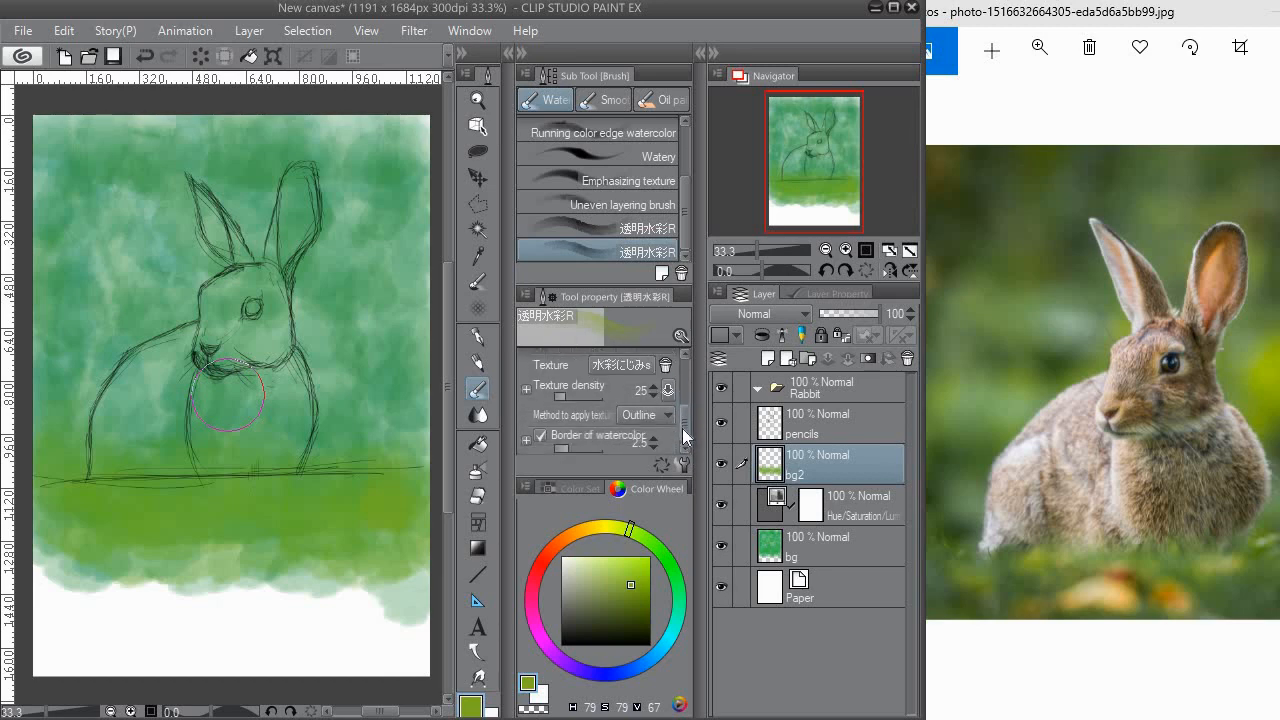
{"action": "left_click", "coordinate": [658, 414]}
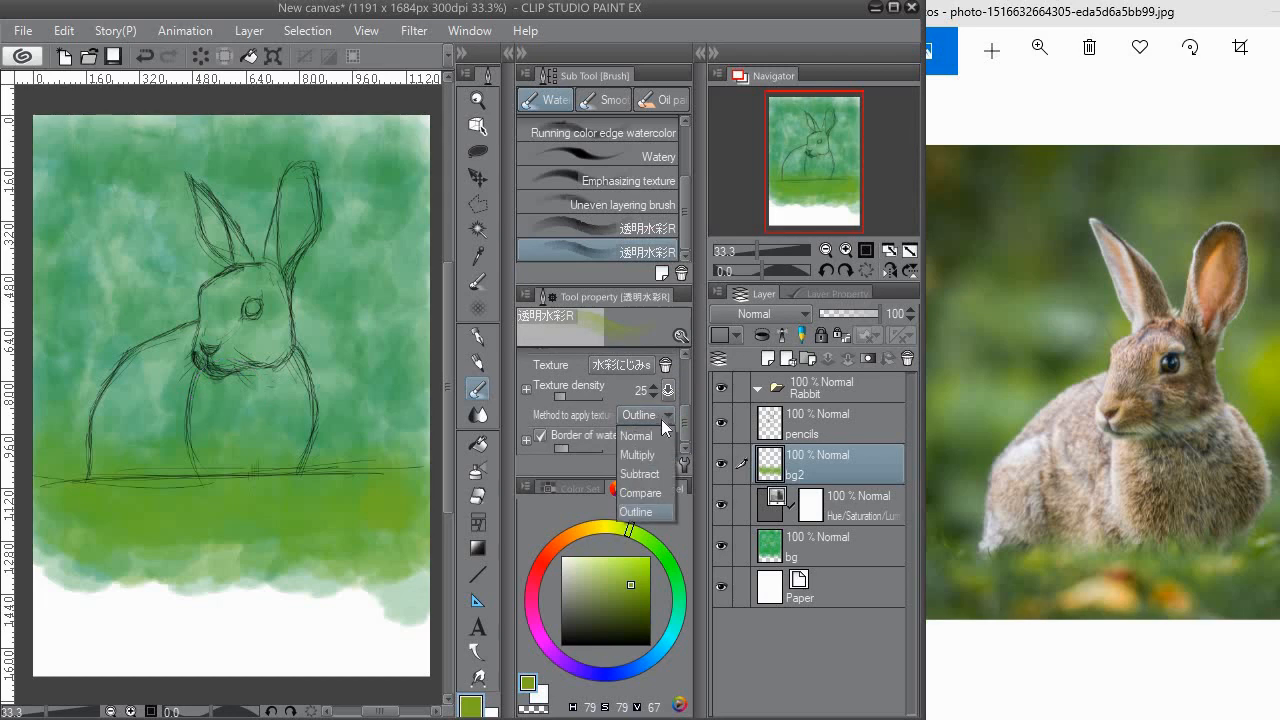
{"action": "scroll", "coordinate": [683, 428], "scroll_direction": "up", "scroll_amount": 3}
{"action": "scroll", "coordinate": [679, 385], "scroll_direction": "up", "scroll_amount": 2}
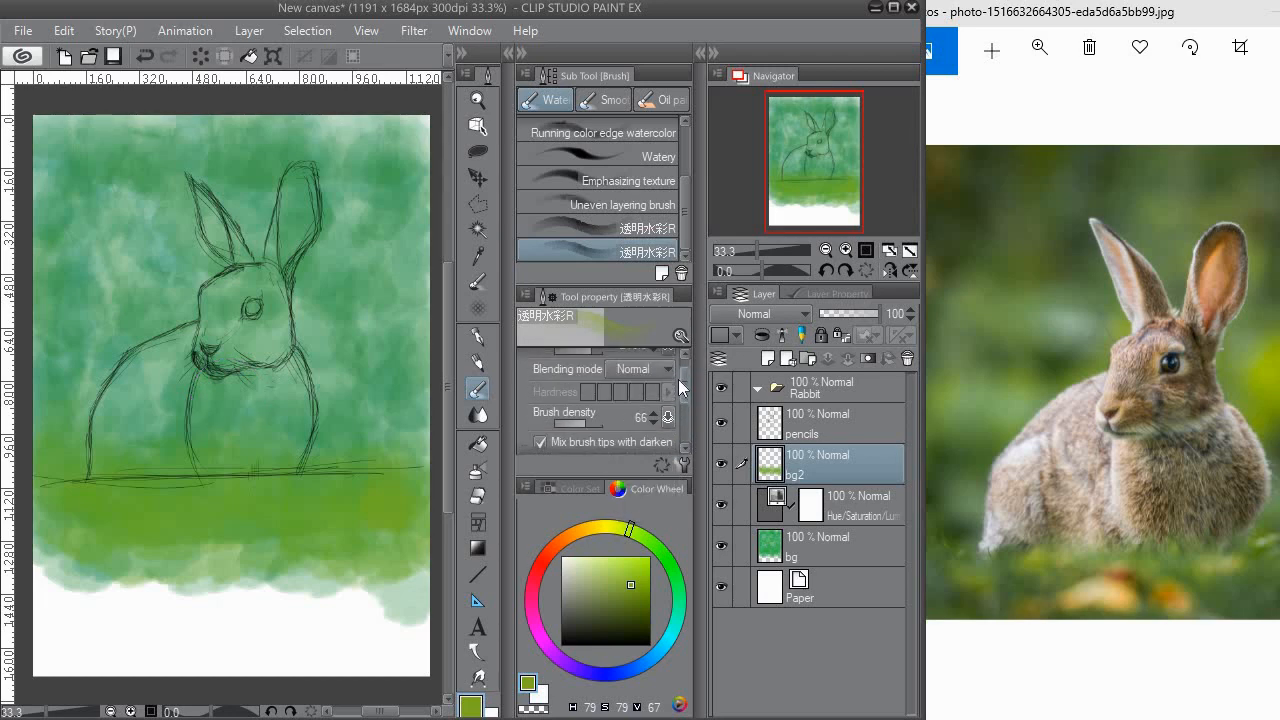
{"action": "left_click", "coordinate": [604, 527]}
{"action": "left_click", "coordinate": [637, 577]}
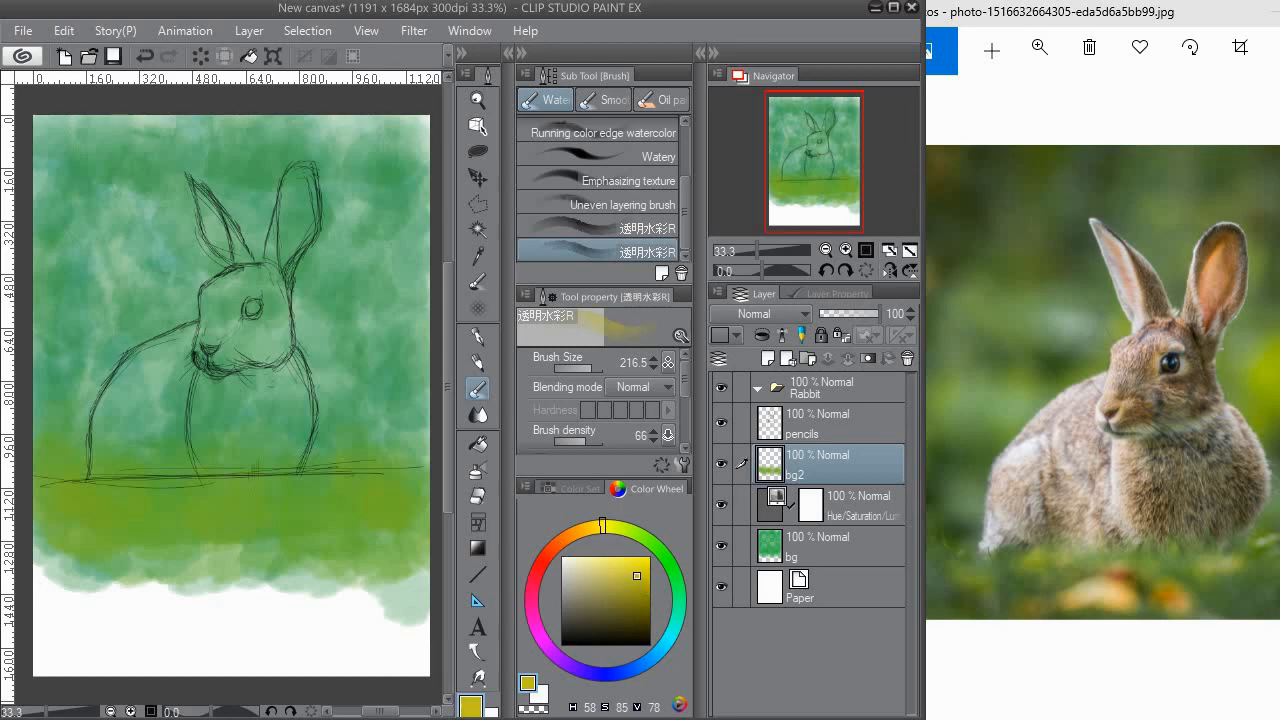
{"action": "mouse_move", "coordinate": [335, 500]}
{"action": "left_mouse_down"}
{"action": "mouse_move", "coordinate": [406, 528]}
{"action": "mouse_move", "coordinate": [333, 517]}
{"action": "mouse_move", "coordinate": [330, 486]}
{"action": "mouse_move", "coordinate": [312, 508]}
{"action": "mouse_move", "coordinate": [230, 517]}
{"action": "mouse_move", "coordinate": [196, 547]}
{"action": "mouse_move", "coordinate": [127, 539]}
{"action": "mouse_move", "coordinate": [168, 543]}
{"action": "left_mouse_up"}
{"action": "left_click_drag", "start_coordinate": [66, 488], "coordinate": [96, 486]}
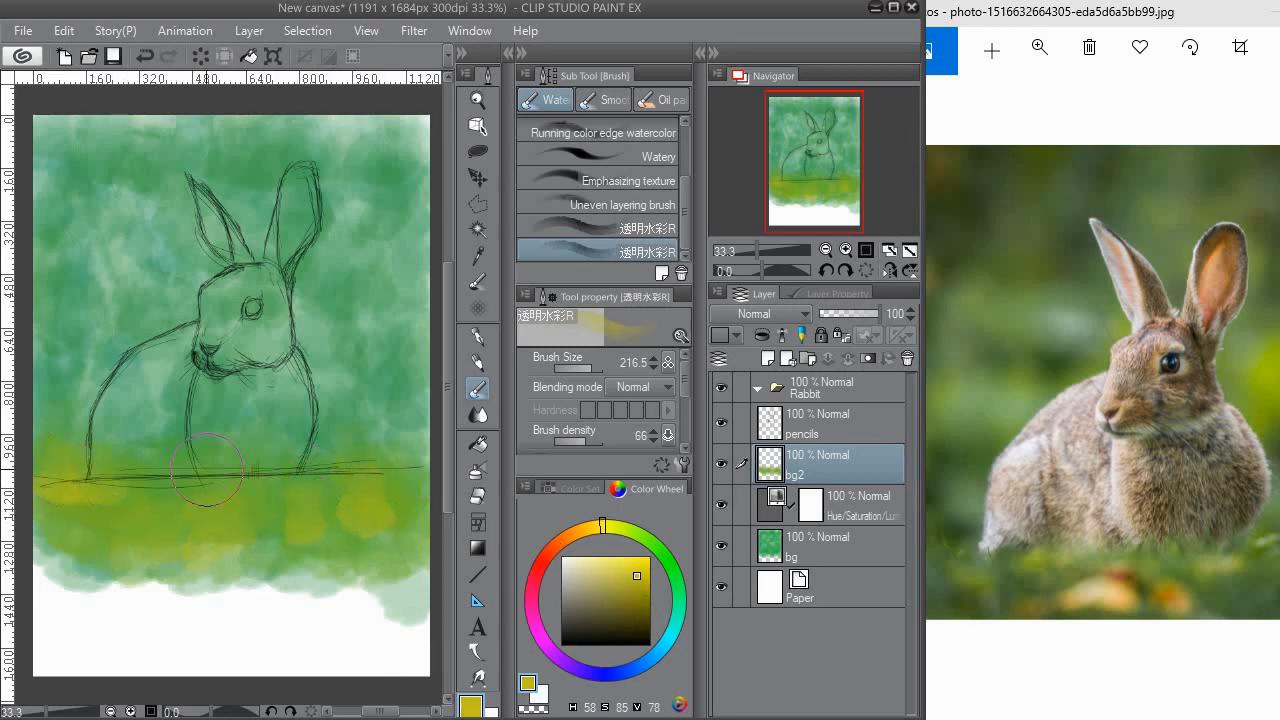
{"action": "left_click_drag", "start_coordinate": [212, 490], "coordinate": [284, 502]}
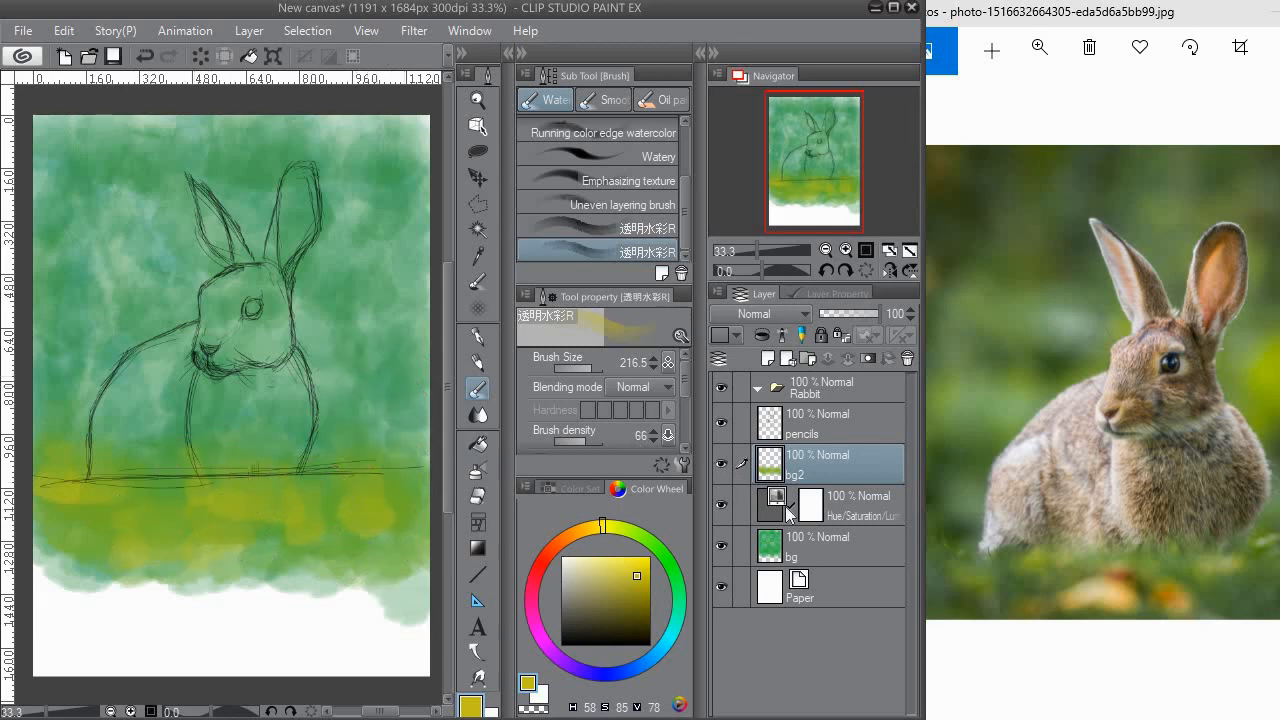
Soften the mottled green background on the bg layer with the Blur tool at brush size 265.
{"action": "left_click", "coordinate": [846, 548]}
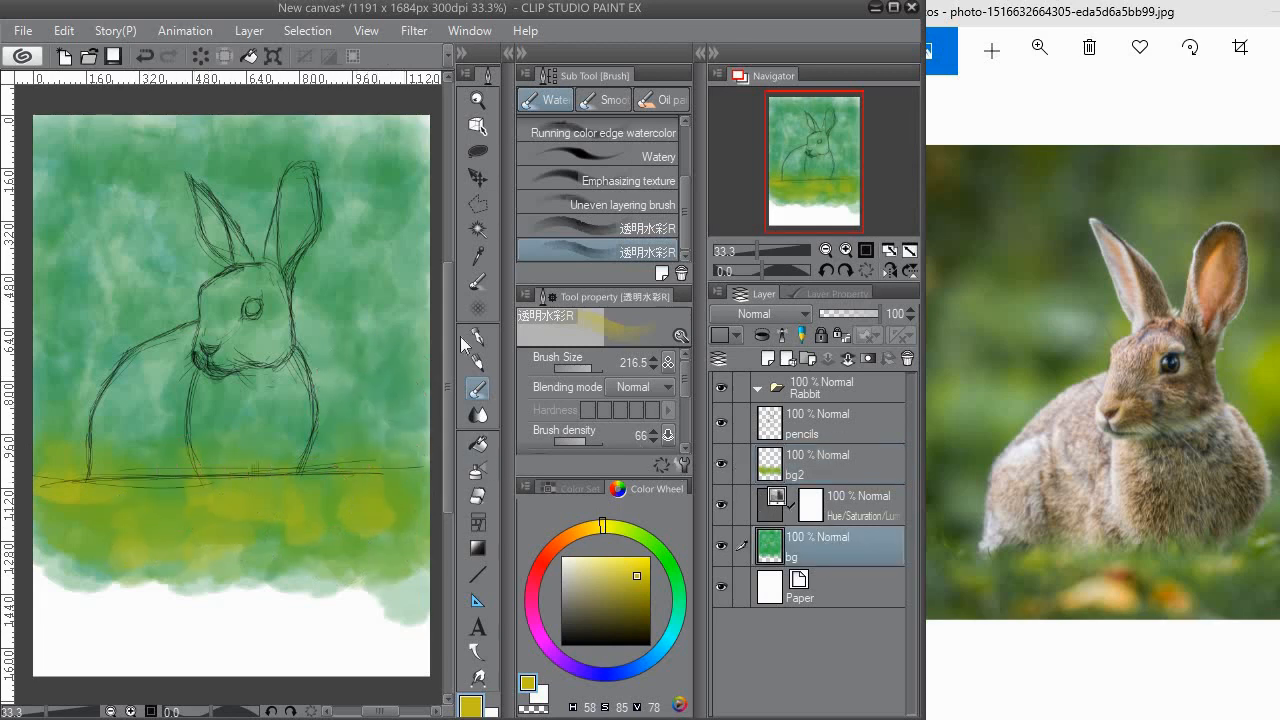
{"action": "left_click", "coordinate": [479, 415]}
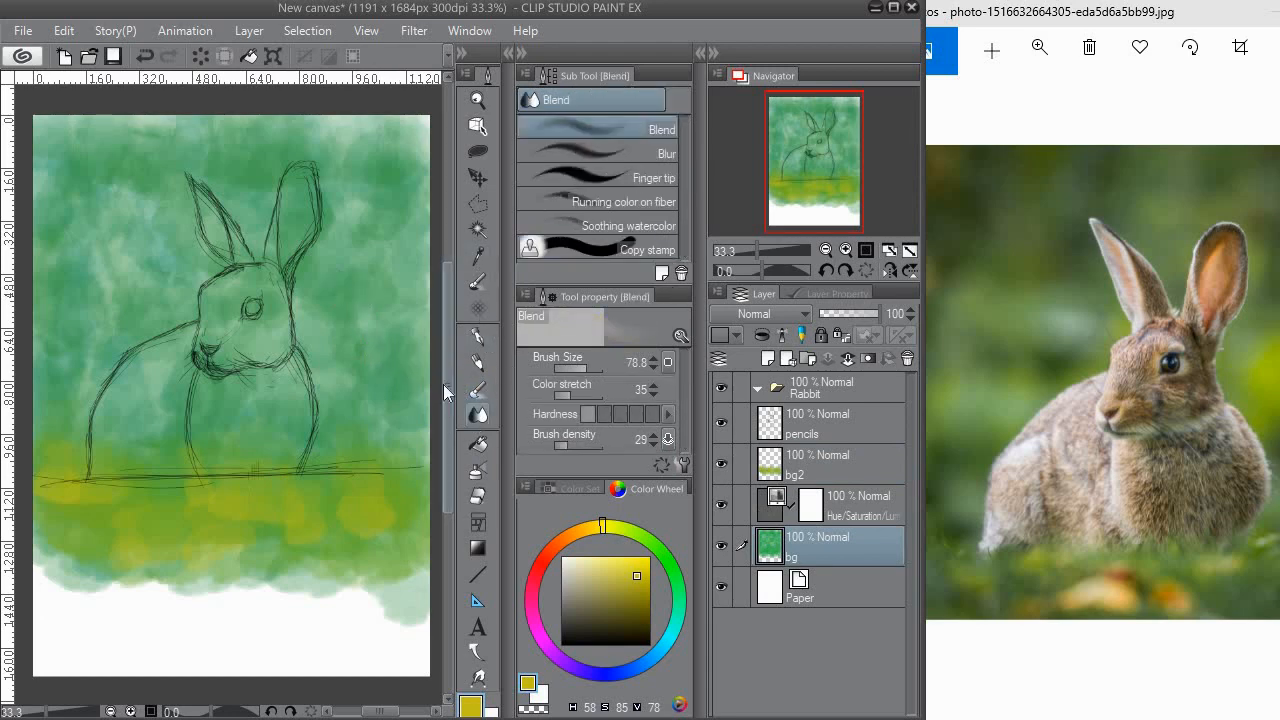
{"action": "left_click", "coordinate": [621, 152]}
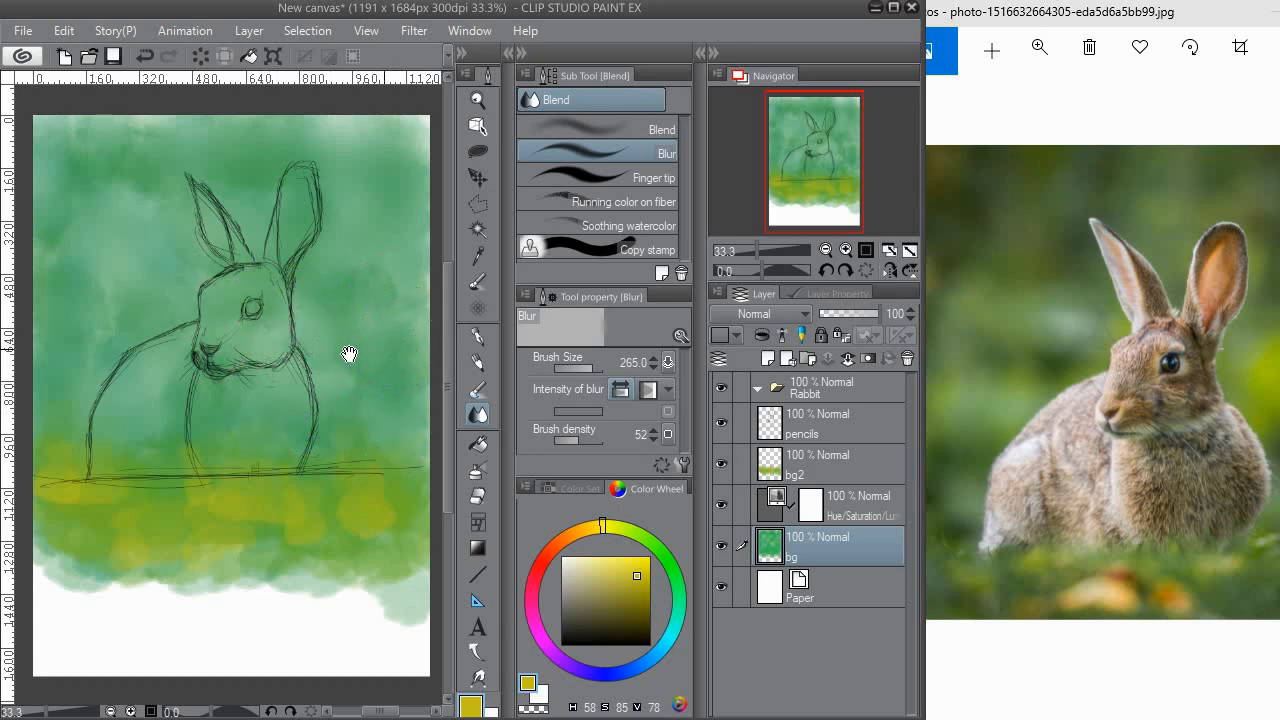
{"action": "left_click_drag", "start_coordinate": [350, 355], "coordinate": [341, 322]}
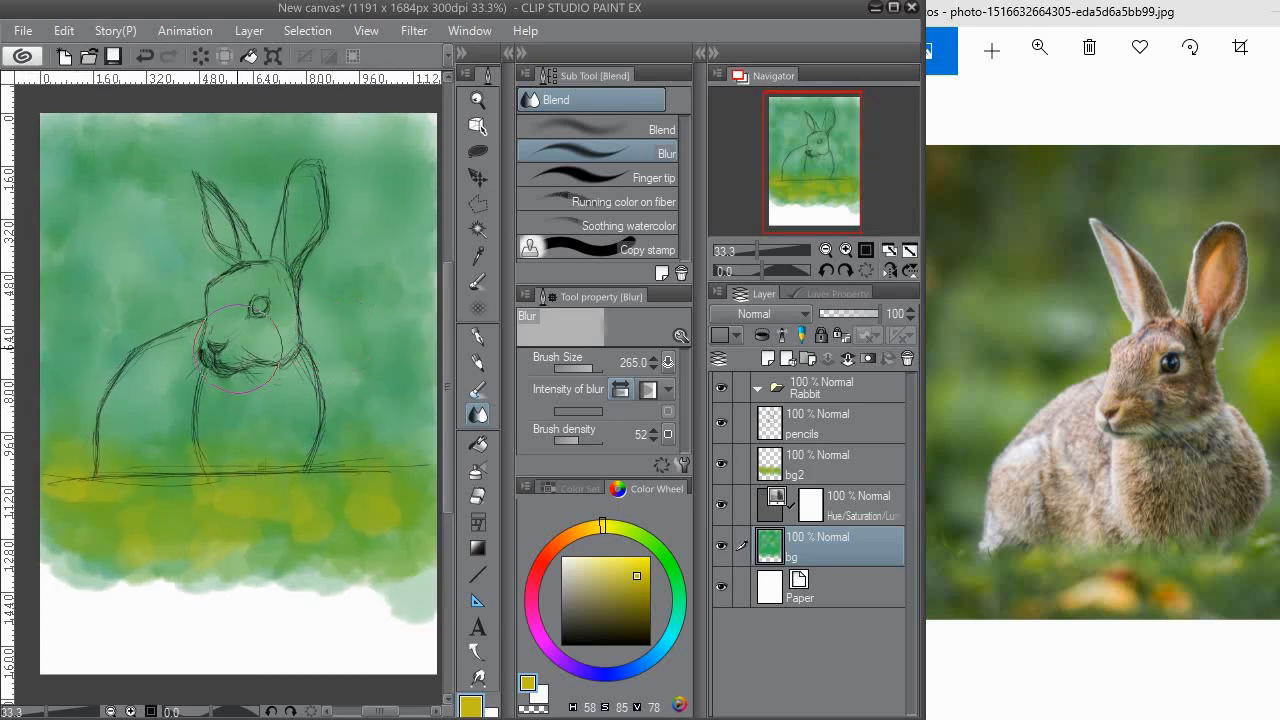
{"action": "left_click_drag", "start_coordinate": [338, 263], "coordinate": [334, 247]}
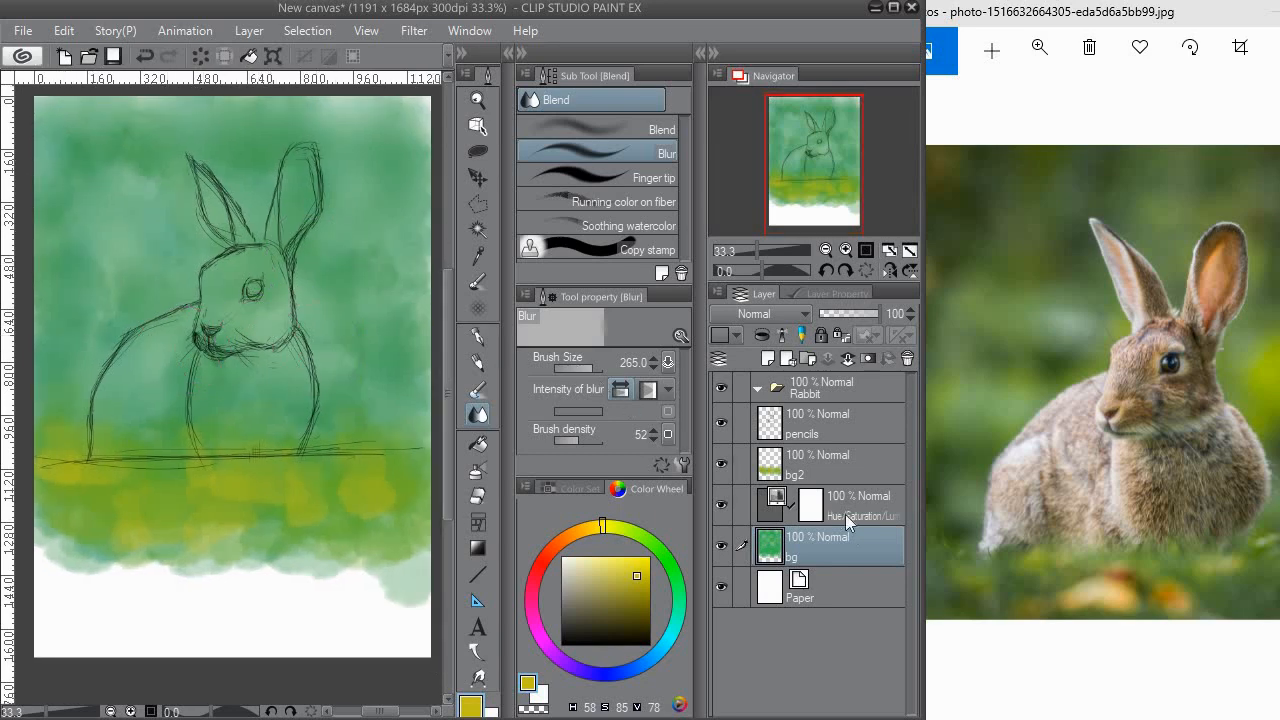
Add a new raster layer above bg2 and name it fur.
{"action": "left_click", "coordinate": [833, 431]}
{"action": "left_click", "coordinate": [849, 467]}
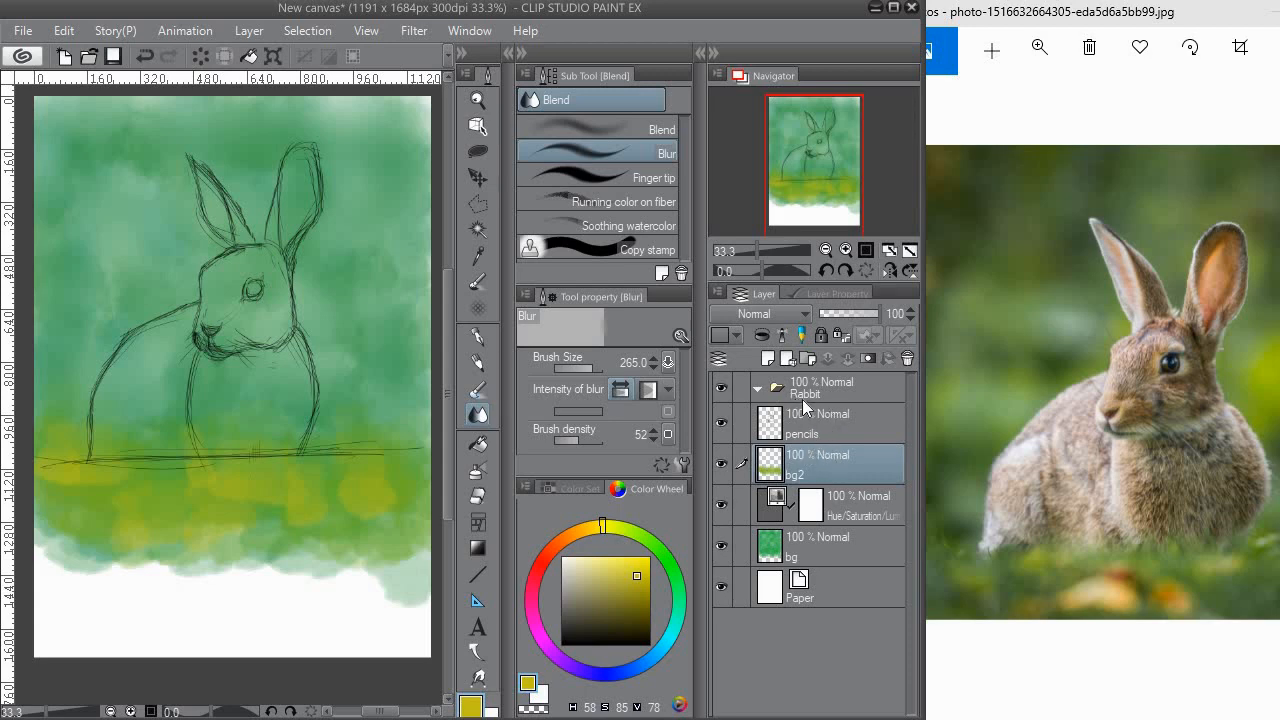
{"action": "left_click", "coordinate": [768, 358]}
{"action": "double_click", "coordinate": [839, 473]}
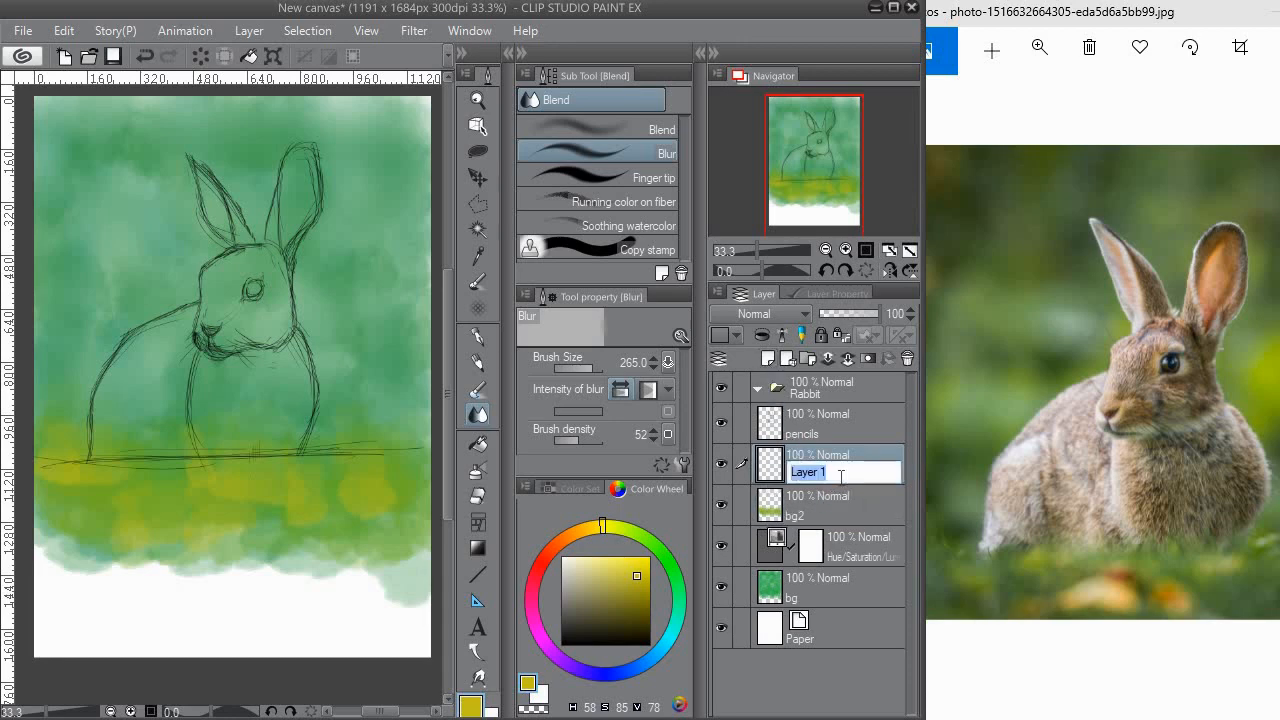
{"action": "type", "text": "furr"}
{"action": "key", "text": "BackSpace"}
{"action": "key", "text": "Return"}
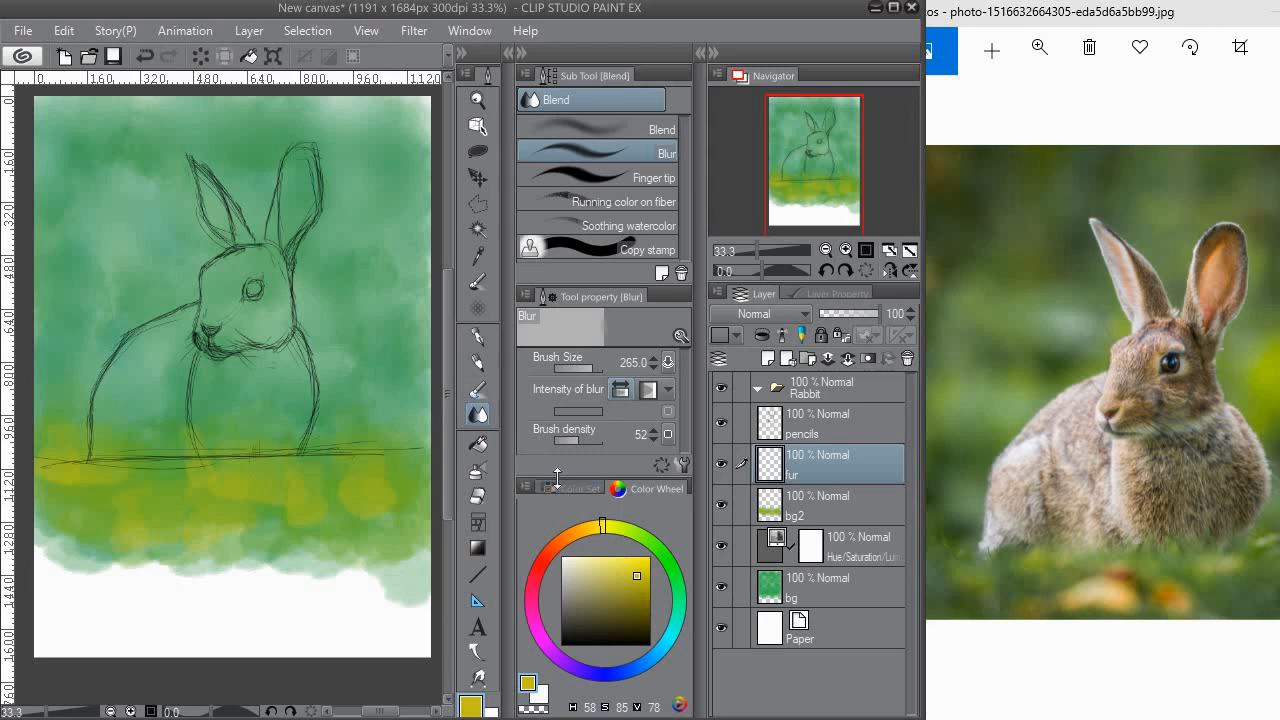
Try the Uneven layering and Emphasizing texture brushes, and choose the 透明水彩R watercolor brush with size 118.1 and density 70.
{"action": "left_click", "coordinate": [479, 392]}
{"action": "left_click", "coordinate": [598, 231]}
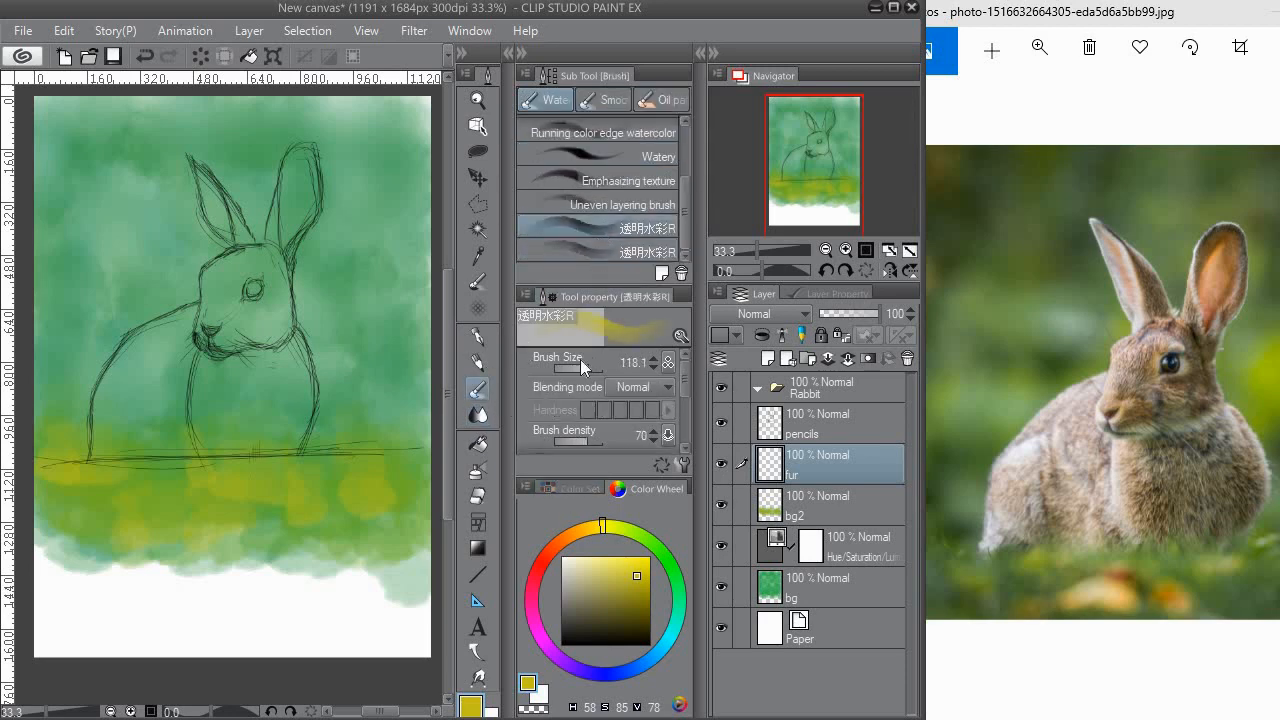
{"action": "mouse_move", "coordinate": [686, 392]}
{"action": "left_mouse_down"}
{"action": "mouse_move", "coordinate": [691, 428]}
{"action": "mouse_move", "coordinate": [683, 375]}
{"action": "left_mouse_up"}
{"action": "left_click", "coordinate": [630, 204]}
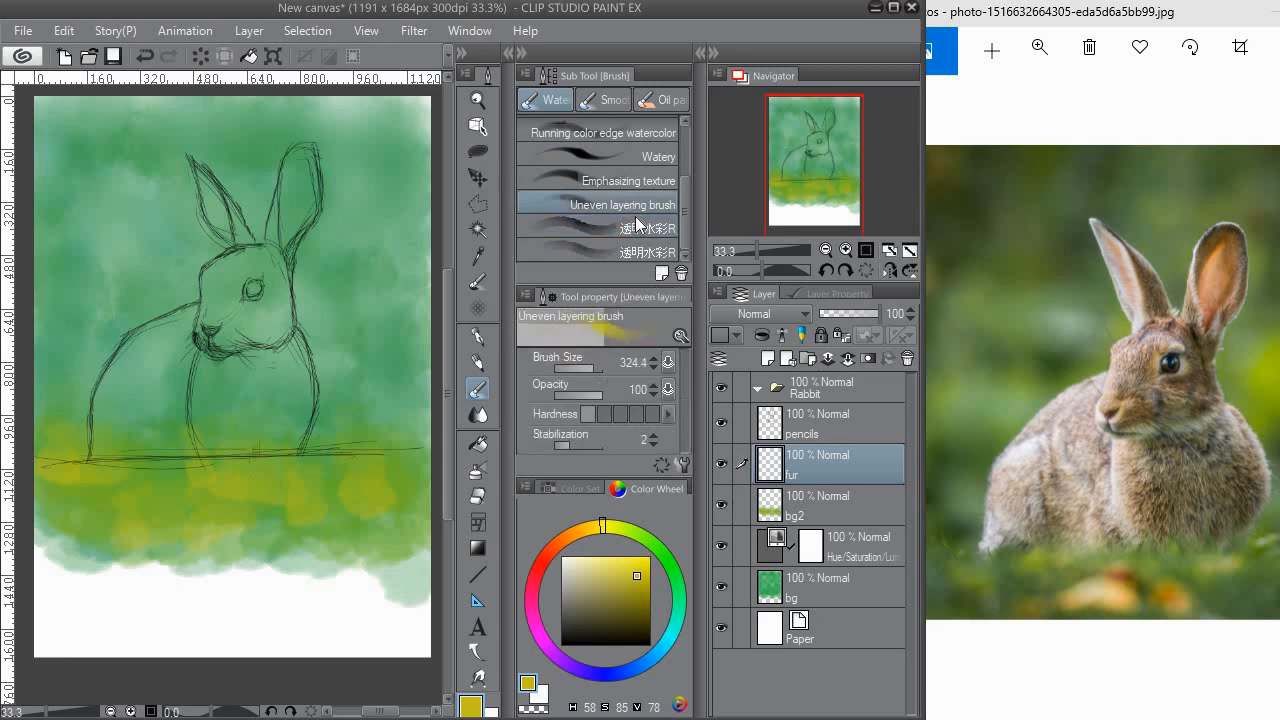
{"action": "left_click", "coordinate": [637, 180]}
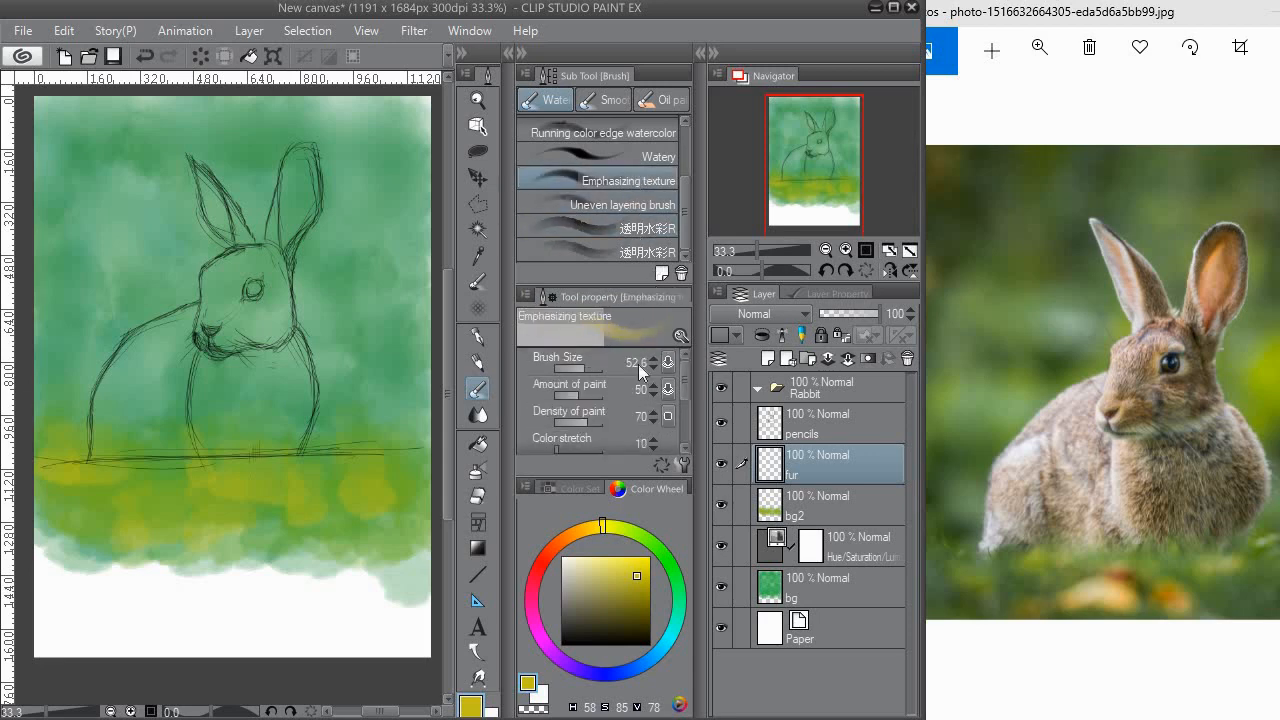
{"action": "left_click", "coordinate": [635, 227]}
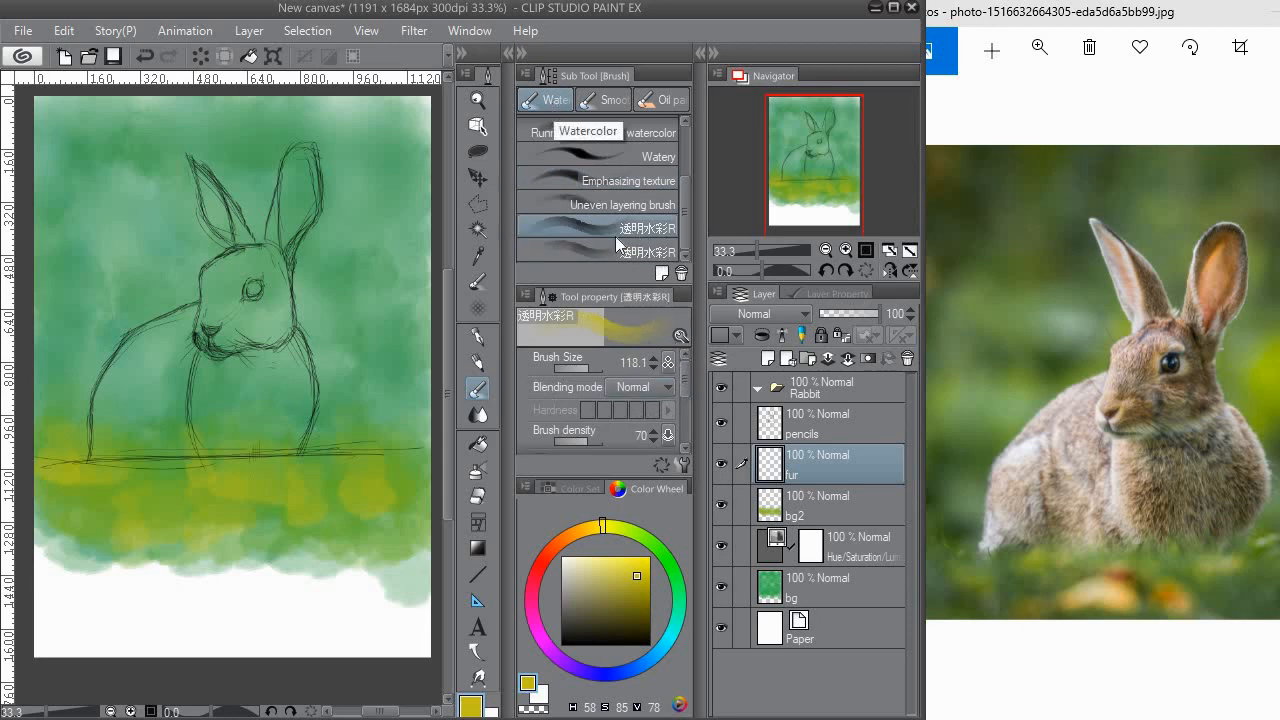
Look through the 透明水彩R brush's properties from brush size to texture density, keeping its current settings.
{"action": "scroll", "coordinate": [685, 385], "scroll_direction": "down", "scroll_amount": 2}
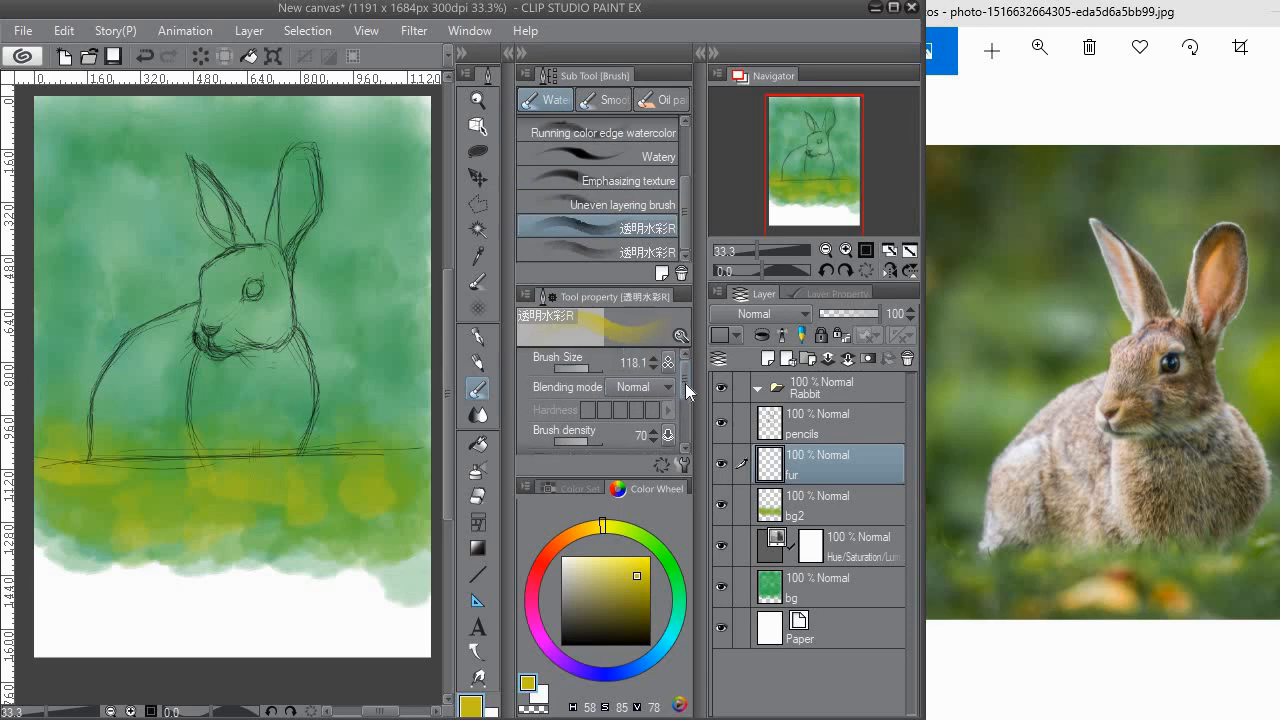
{"action": "scroll", "coordinate": [684, 390], "scroll_direction": "down", "scroll_amount": 2}
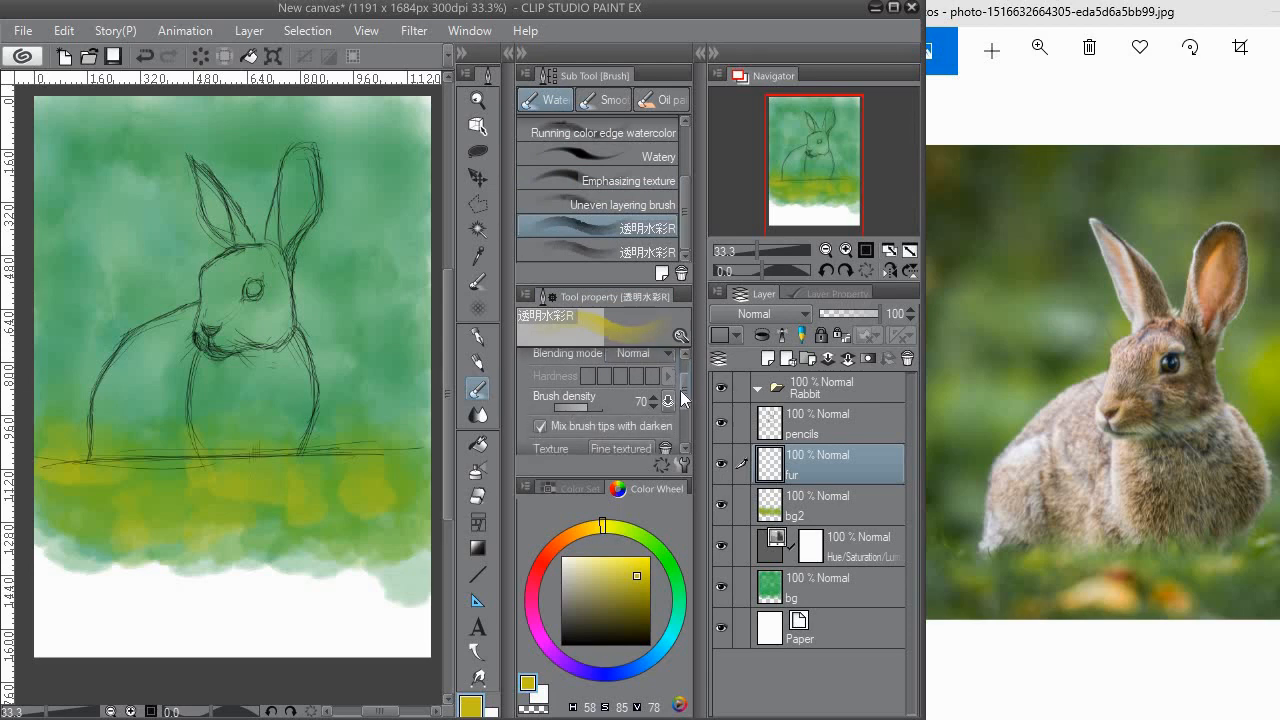
{"action": "scroll", "coordinate": [683, 397], "scroll_direction": "down", "scroll_amount": 2}
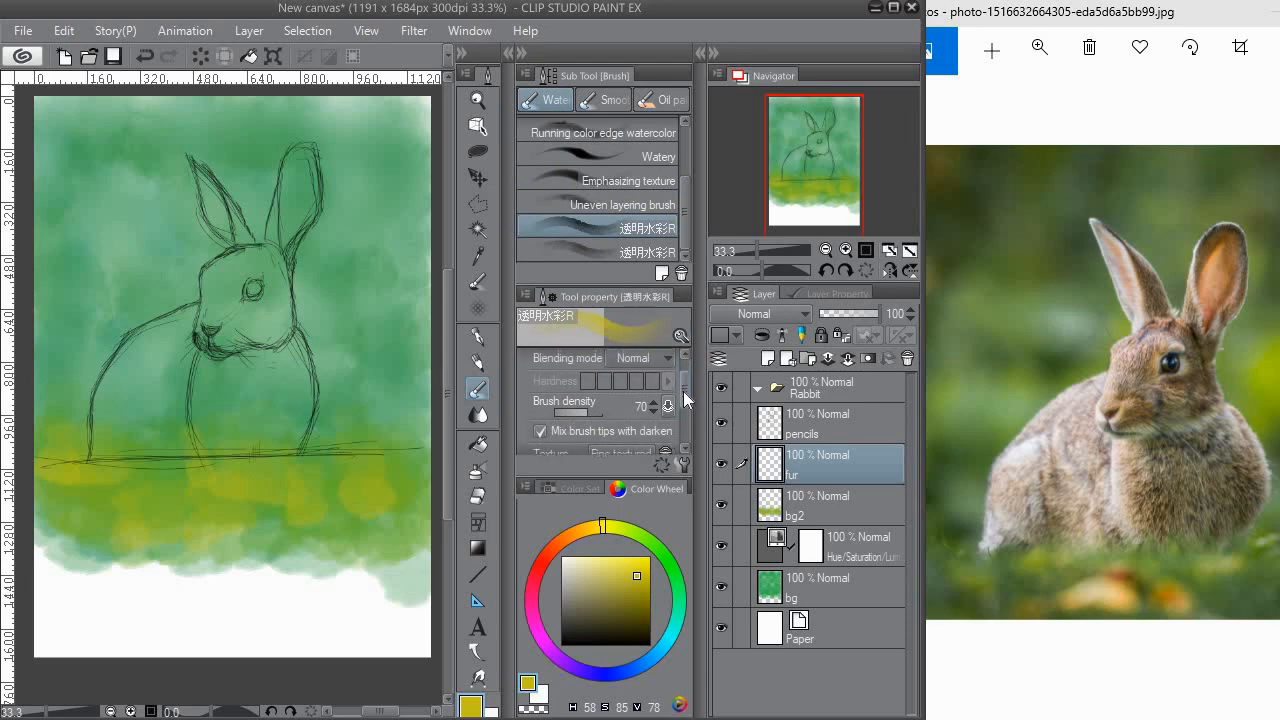
{"action": "scroll", "coordinate": [685, 402], "scroll_direction": "down", "scroll_amount": 2}
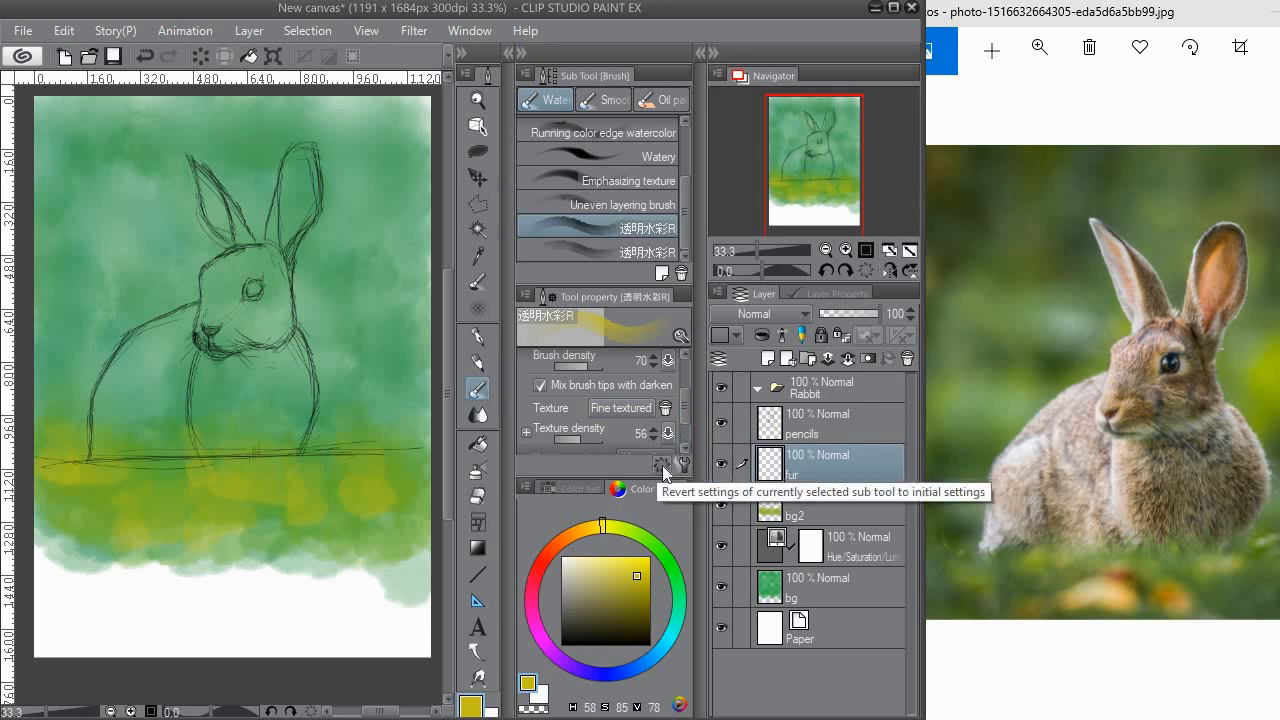
{"action": "left_click", "coordinate": [661, 466]}
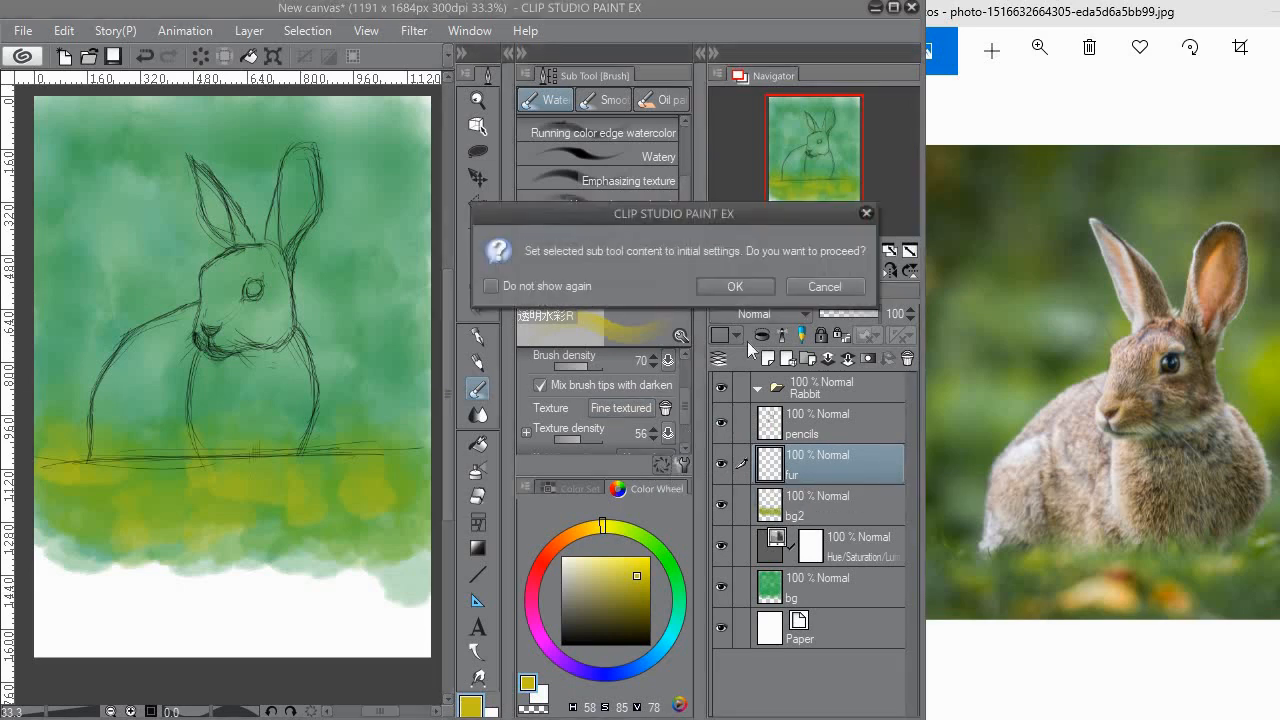
{"action": "left_click", "coordinate": [826, 290]}
Examine the 透明水彩R brush's detailed settings for brush size, ink, watercolor border and texture.
{"action": "left_click", "coordinate": [684, 463]}
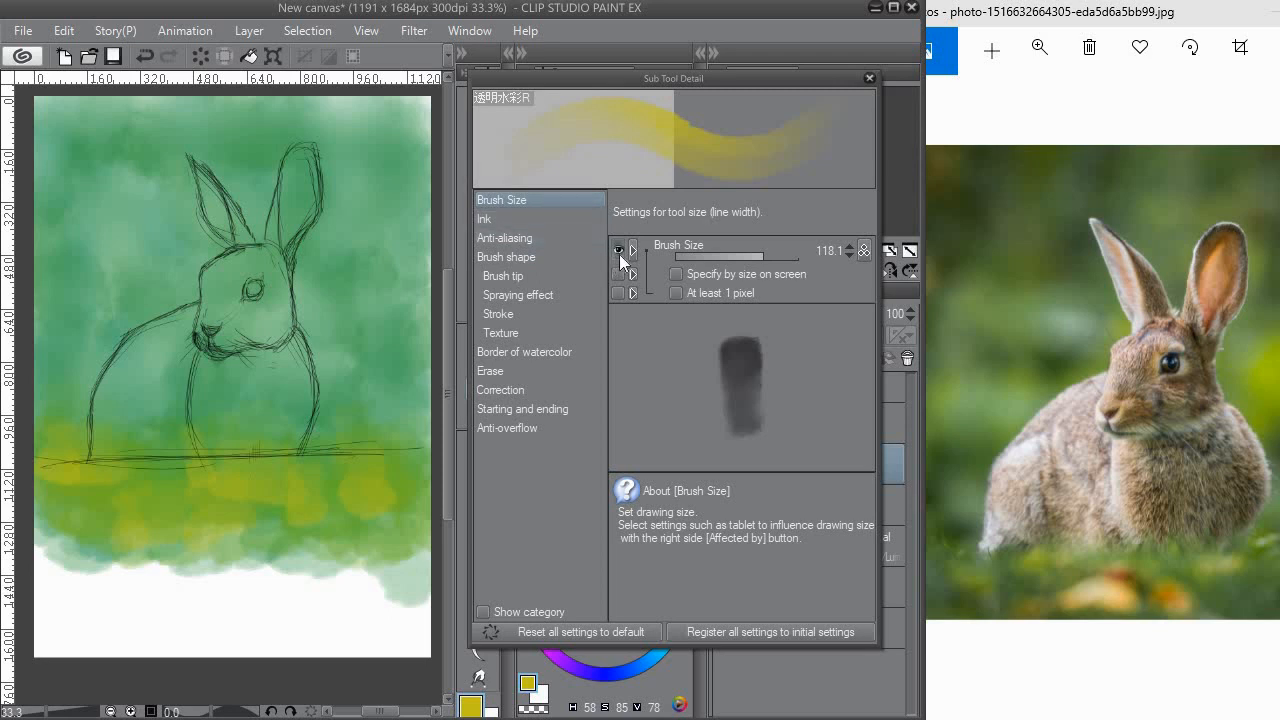
{"action": "left_click_drag", "start_coordinate": [639, 78], "coordinate": [841, 91]}
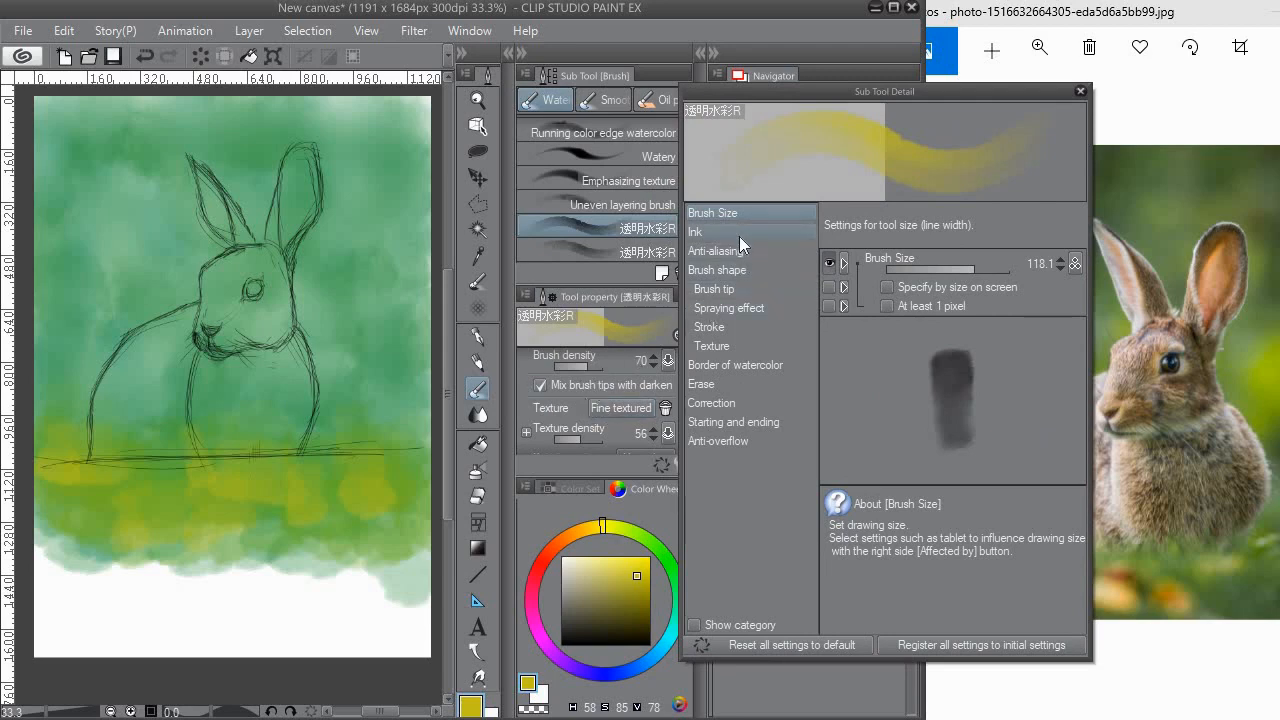
{"action": "left_click", "coordinate": [829, 264]}
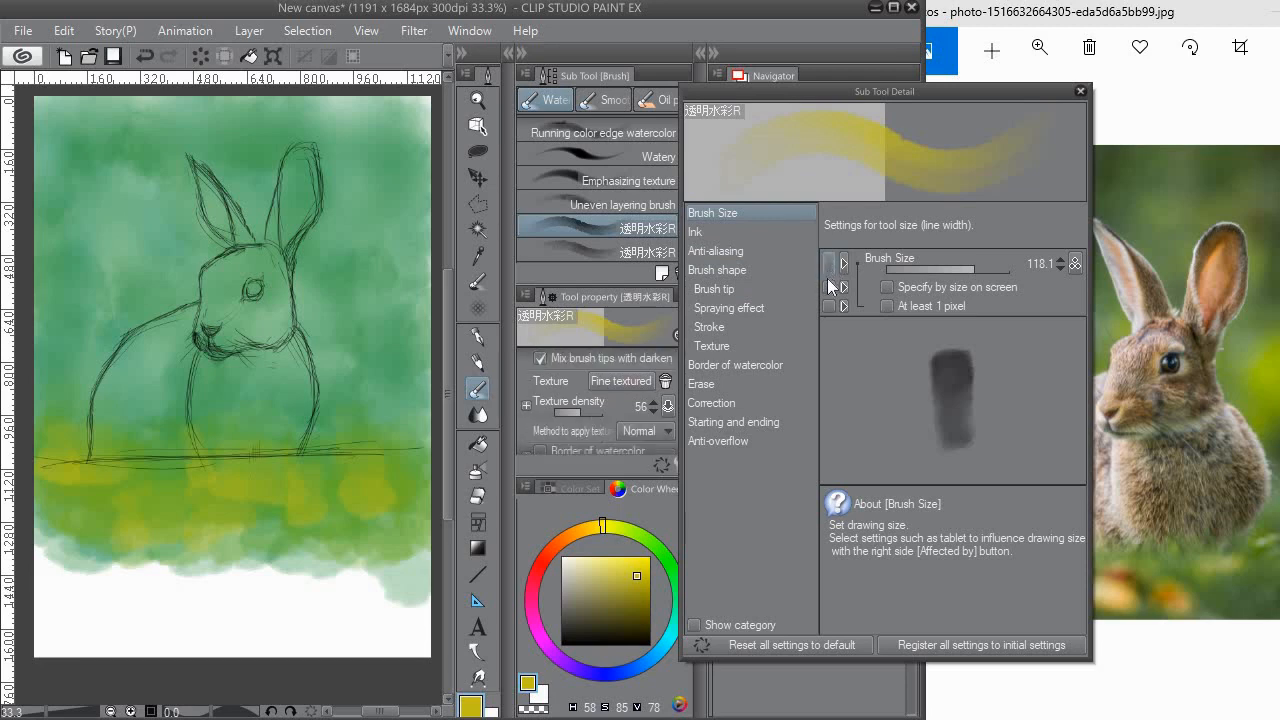
{"action": "left_click", "coordinate": [829, 264]}
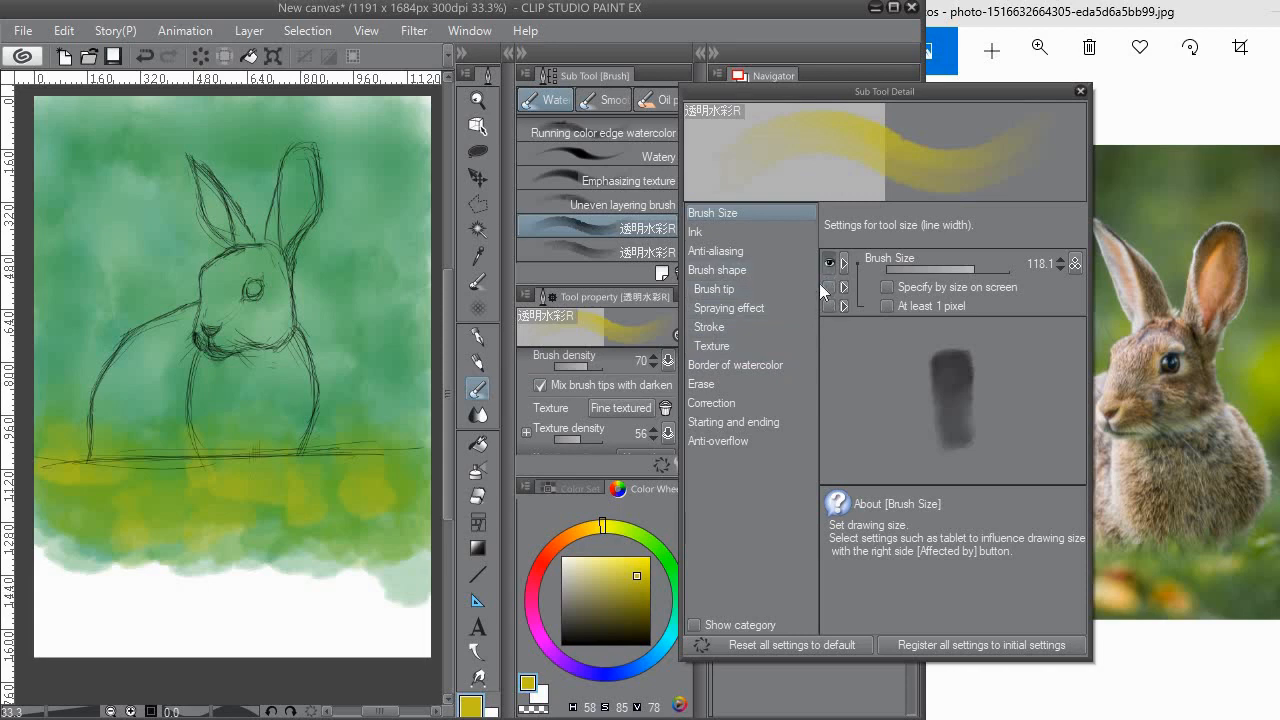
{"action": "left_click", "coordinate": [718, 232]}
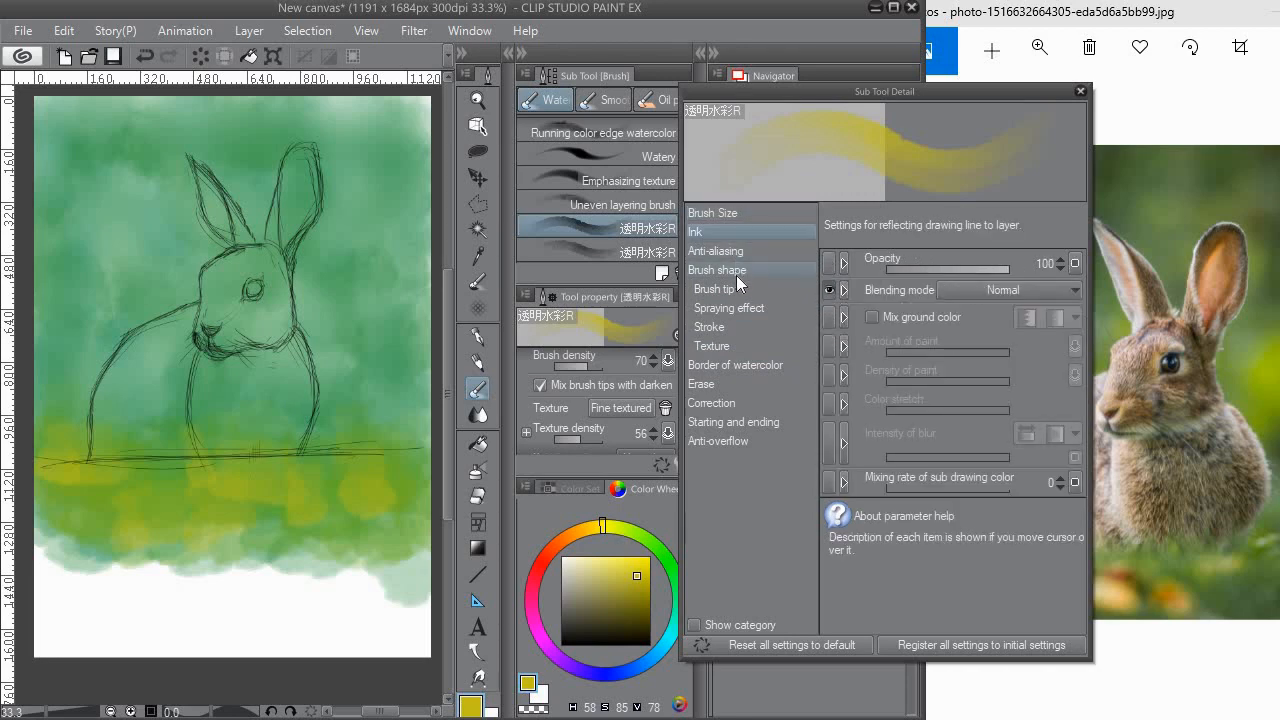
{"action": "left_click", "coordinate": [735, 364]}
{"action": "left_click", "coordinate": [727, 346]}
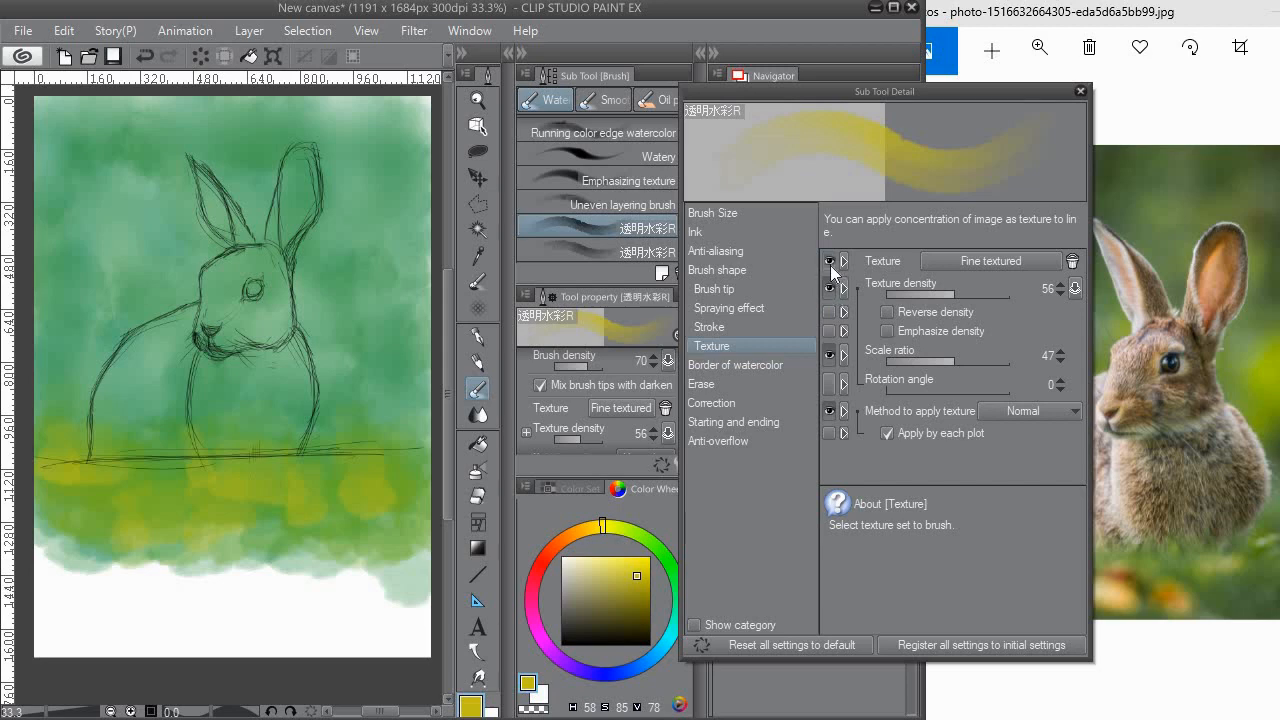
{"action": "left_click", "coordinate": [1080, 91]}
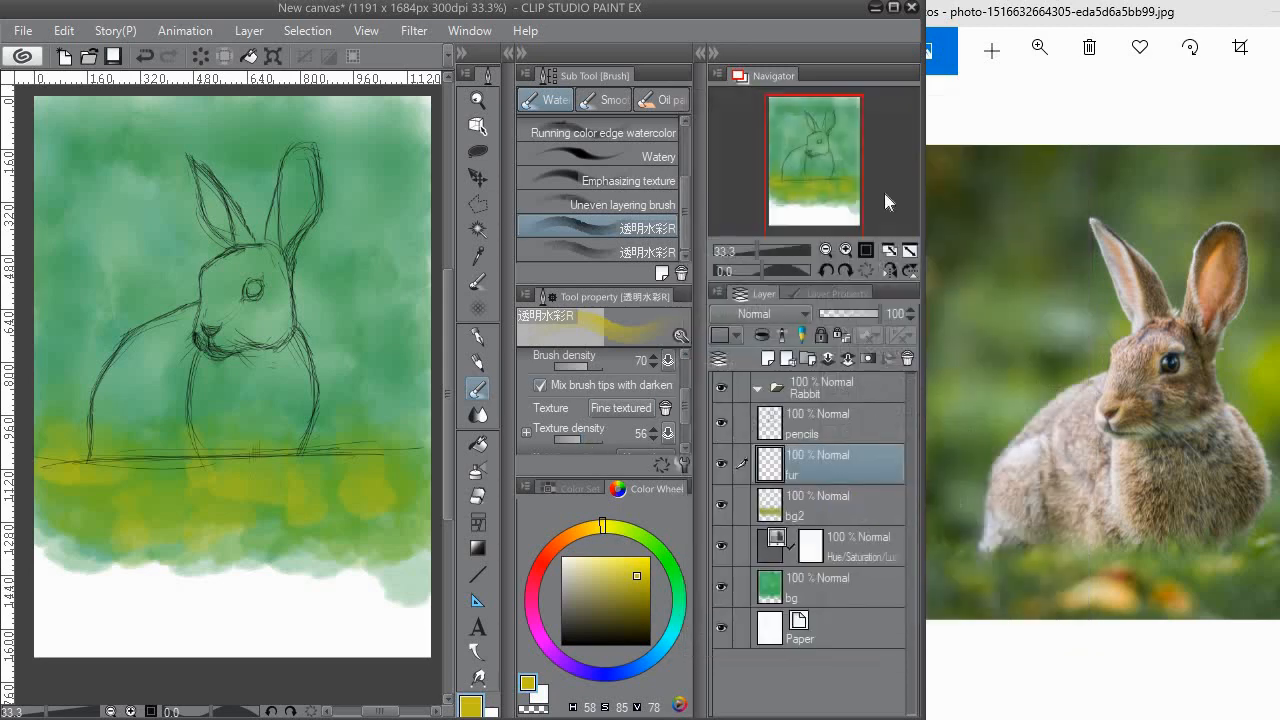
Set the watercolor brush's paper texture to 水彩にじみs.
{"action": "left_click", "coordinate": [622, 408]}
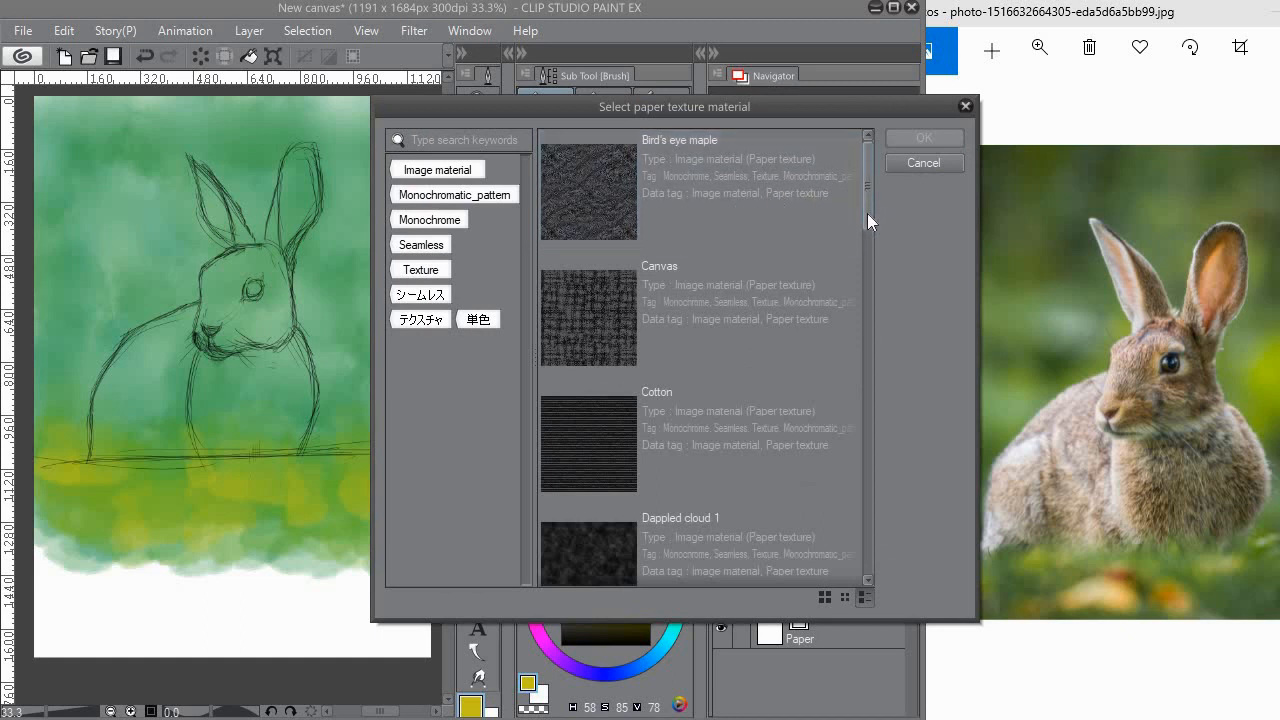
{"action": "mouse_move", "coordinate": [869, 214]}
{"action": "left_mouse_down"}
{"action": "mouse_move", "coordinate": [887, 436]}
{"action": "mouse_move", "coordinate": [874, 423]}
{"action": "mouse_move", "coordinate": [878, 533]}
{"action": "left_mouse_up"}
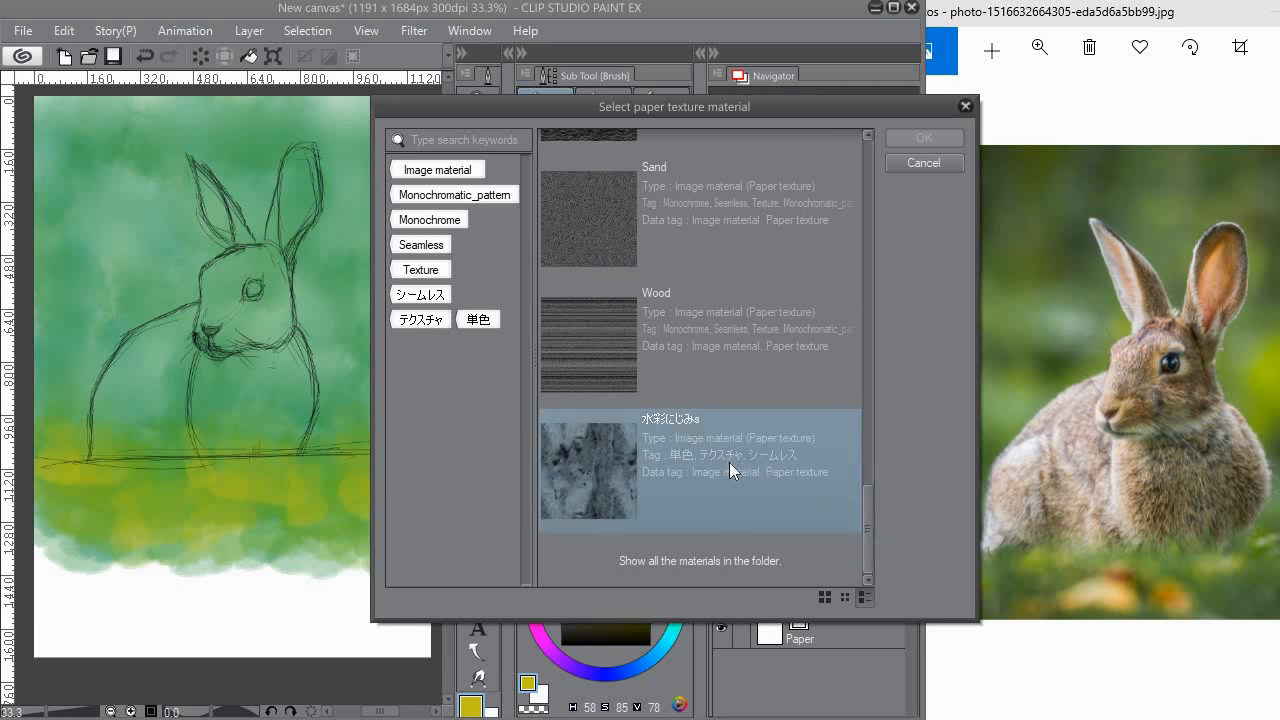
{"action": "left_click", "coordinate": [849, 176]}
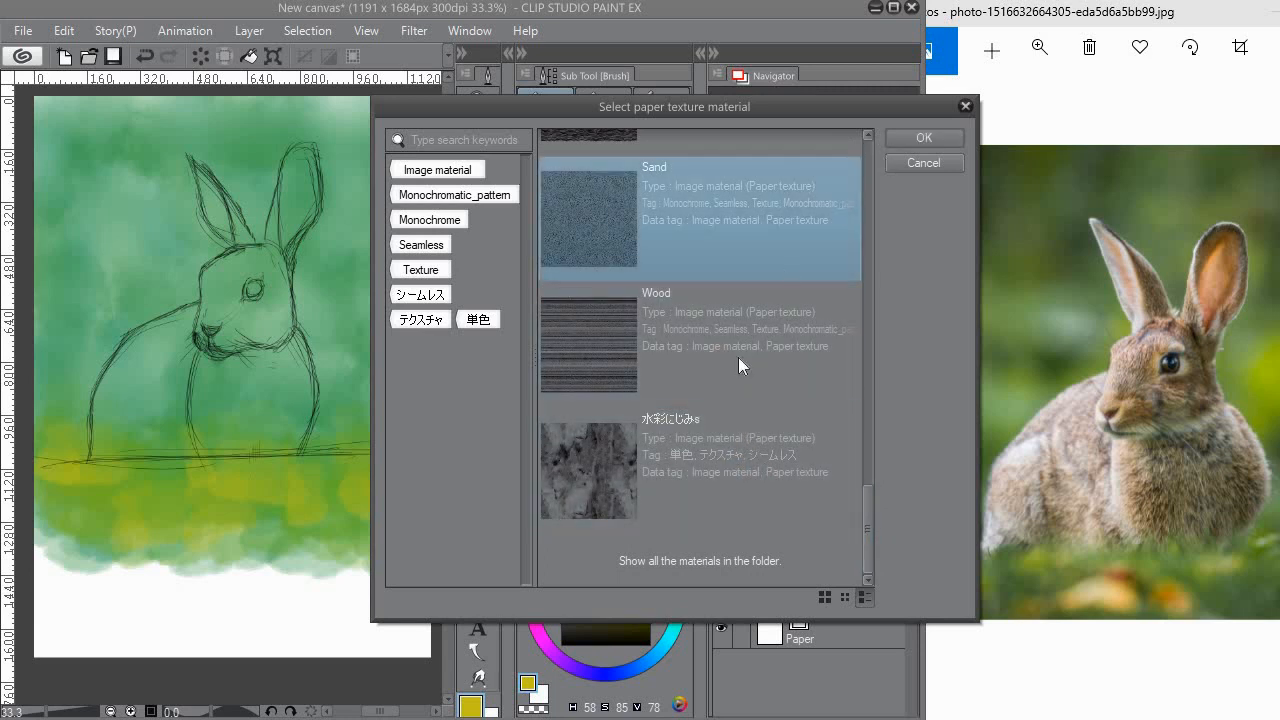
{"action": "left_click", "coordinate": [734, 485]}
{"action": "left_click", "coordinate": [906, 143]}
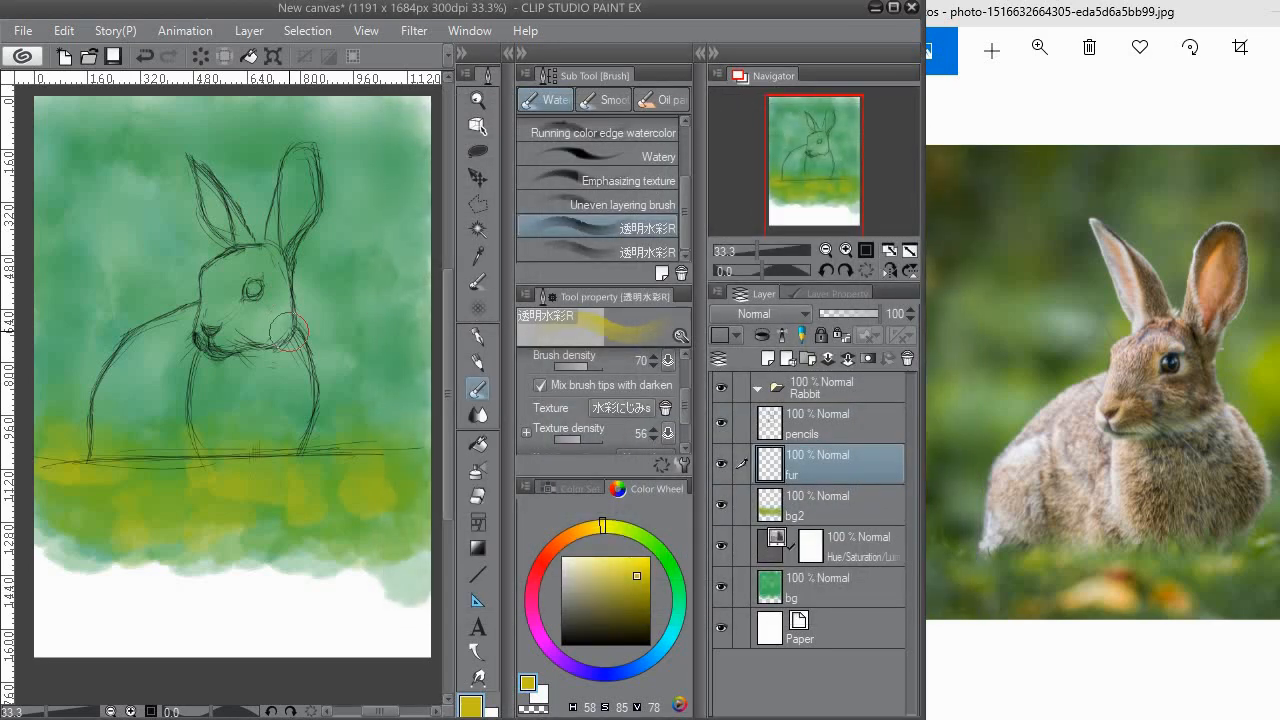
Choose a muted brown fur color with hue 42, saturation 51 and value 64.
{"action": "left_click", "coordinate": [575, 490]}
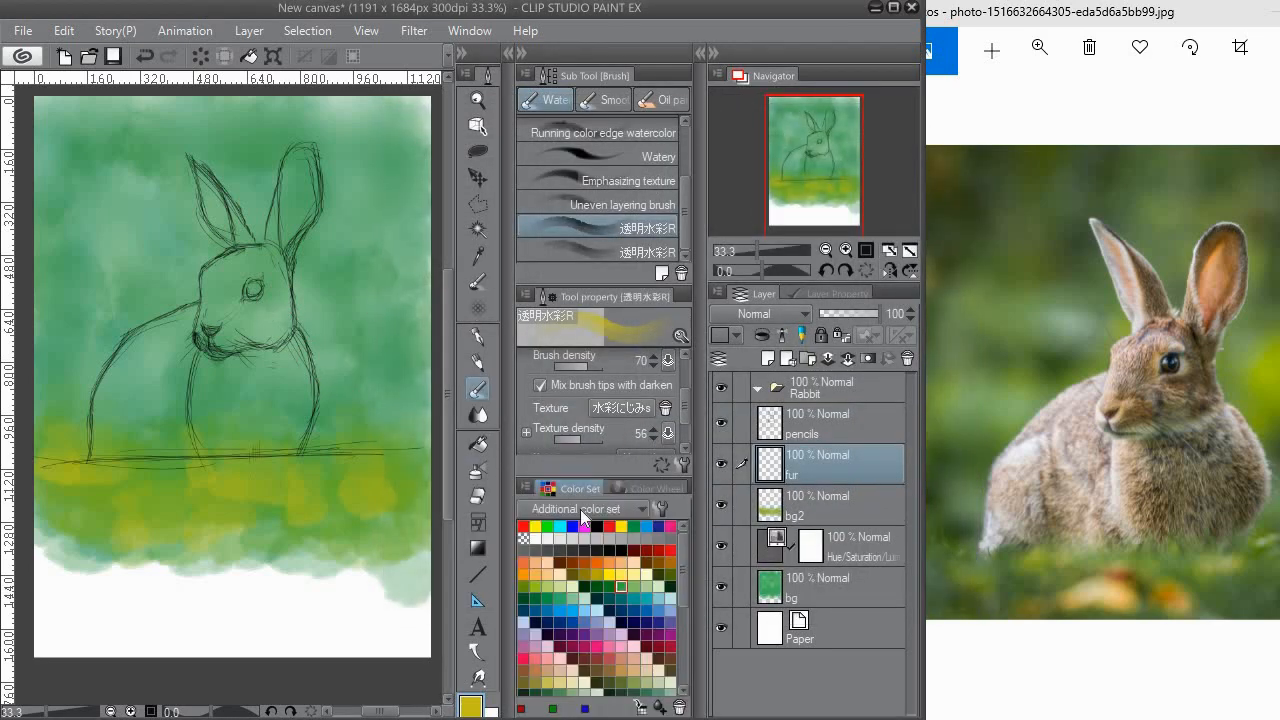
{"action": "left_click", "coordinate": [610, 668]}
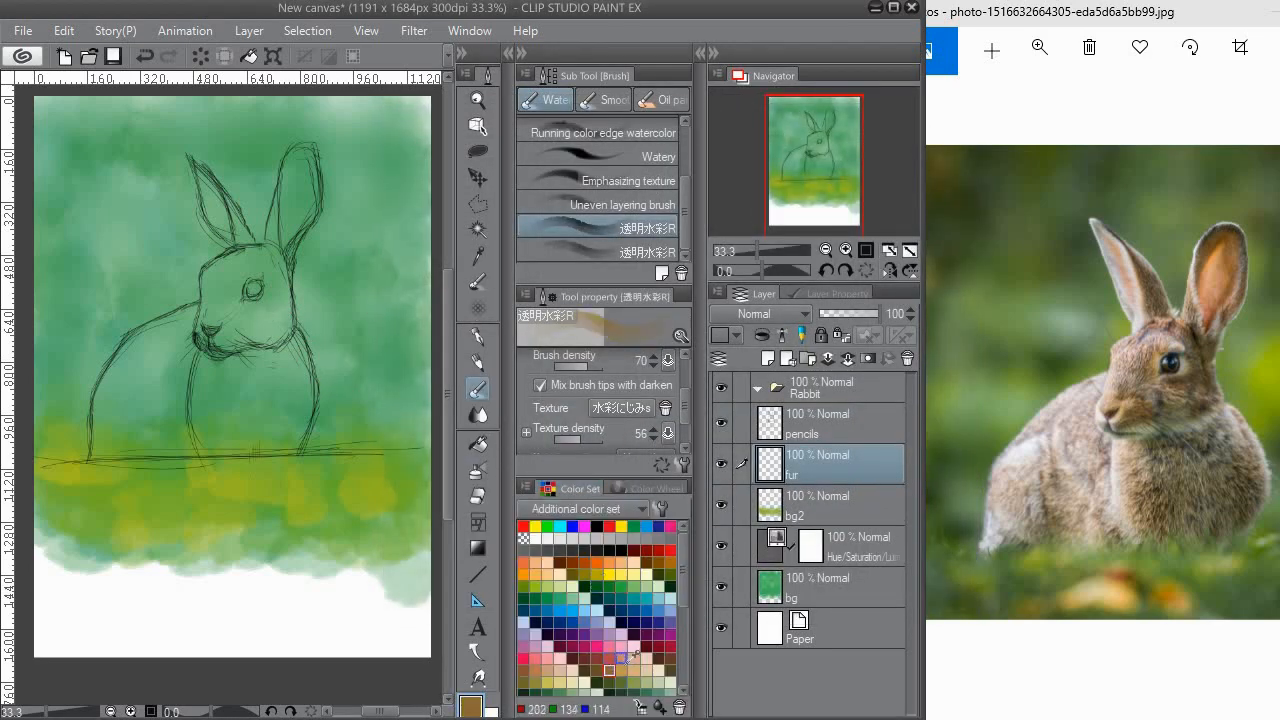
{"action": "left_click", "coordinate": [633, 489]}
{"action": "left_click_drag", "start_coordinate": [579, 535], "coordinate": [585, 529]}
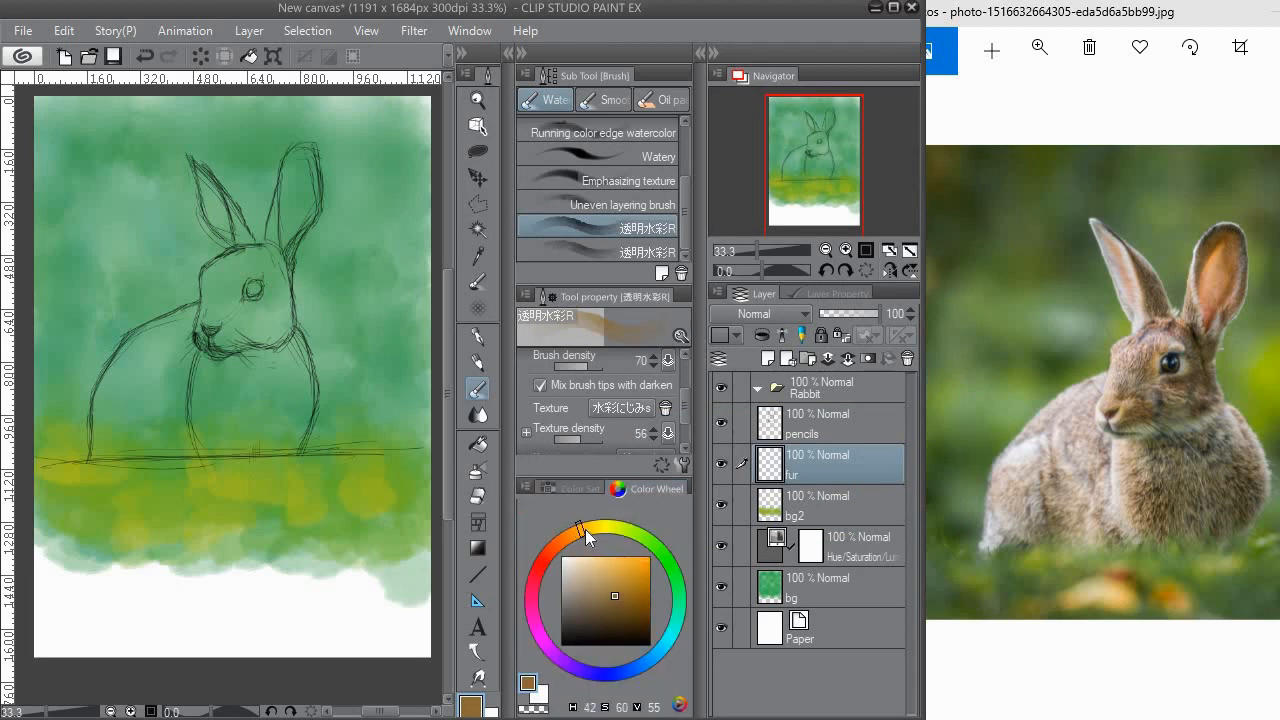
{"action": "left_click_drag", "start_coordinate": [625, 593], "coordinate": [605, 588]}
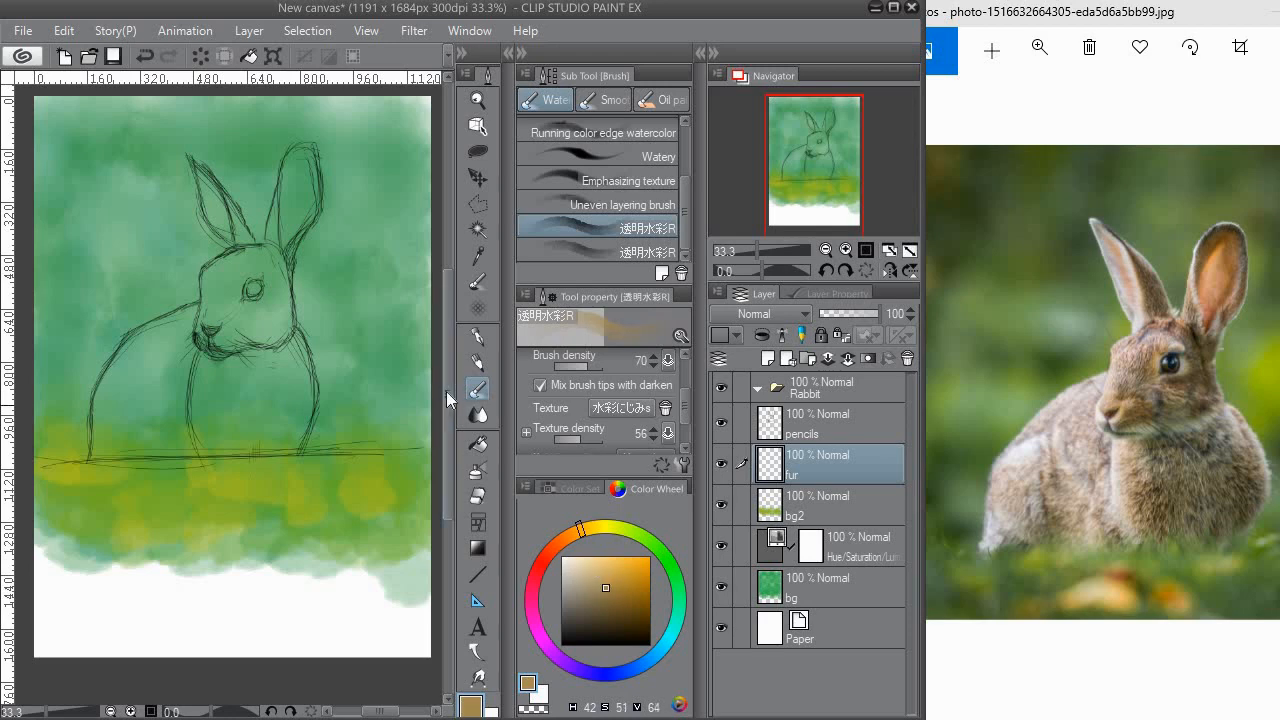
Hide the bg layer and paint brown watercolor strokes over the rabbit's chest and cheek on the fur layer.
{"action": "mouse_move", "coordinate": [284, 424]}
{"action": "left_mouse_down"}
{"action": "mouse_move", "coordinate": [290, 363]}
{"action": "mouse_move", "coordinate": [274, 337]}
{"action": "left_mouse_up"}
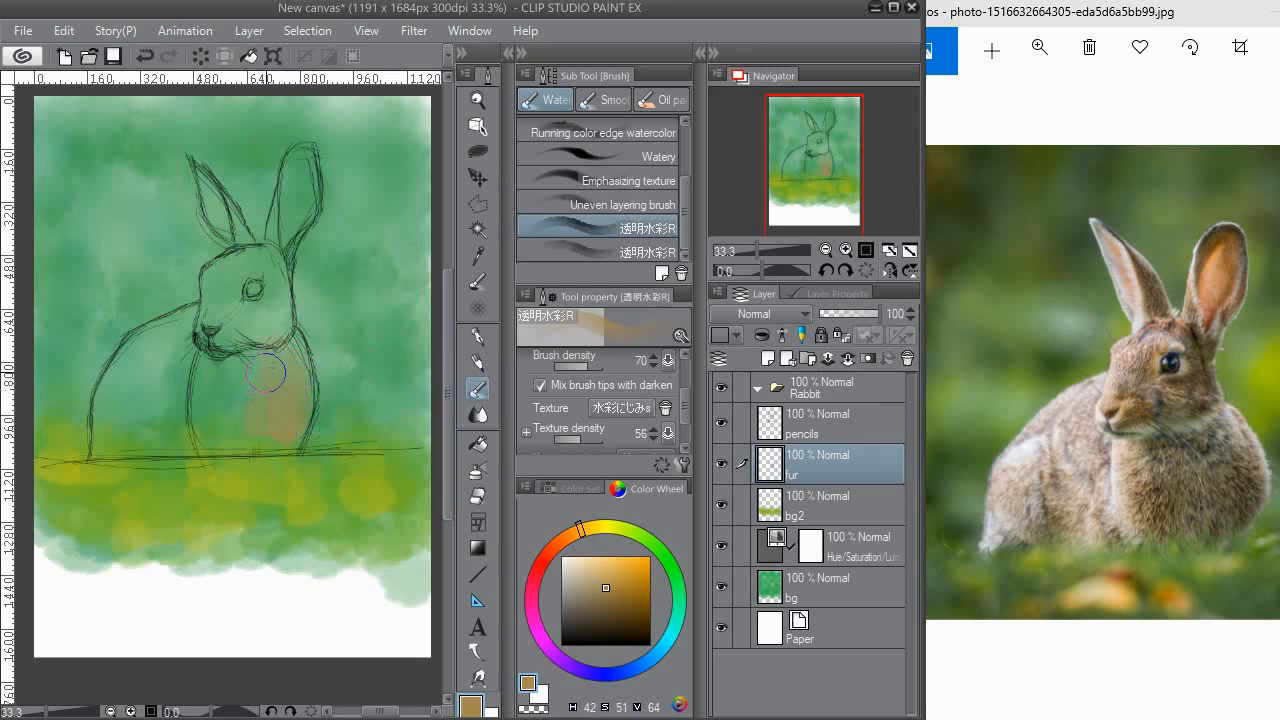
{"action": "scroll", "coordinate": [268, 378], "scroll_direction": "up", "scroll_amount": 5}
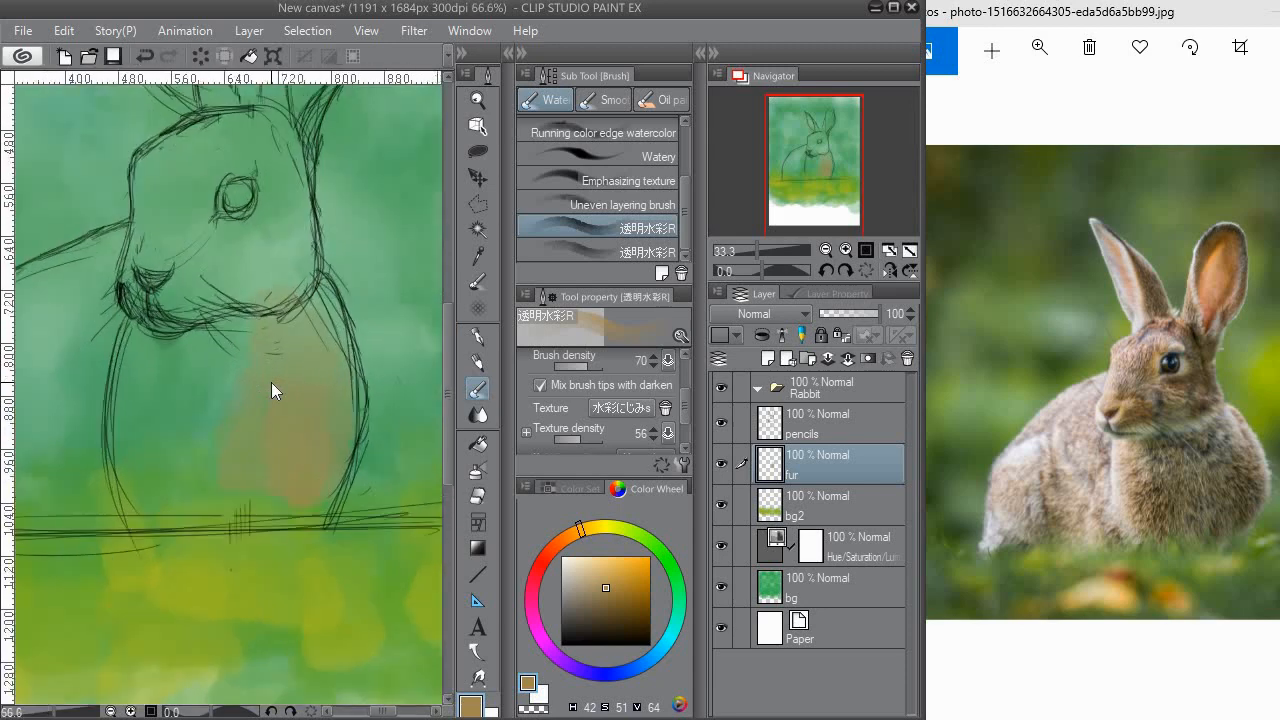
{"action": "scroll", "coordinate": [271, 382], "scroll_direction": "up", "scroll_amount": 1}
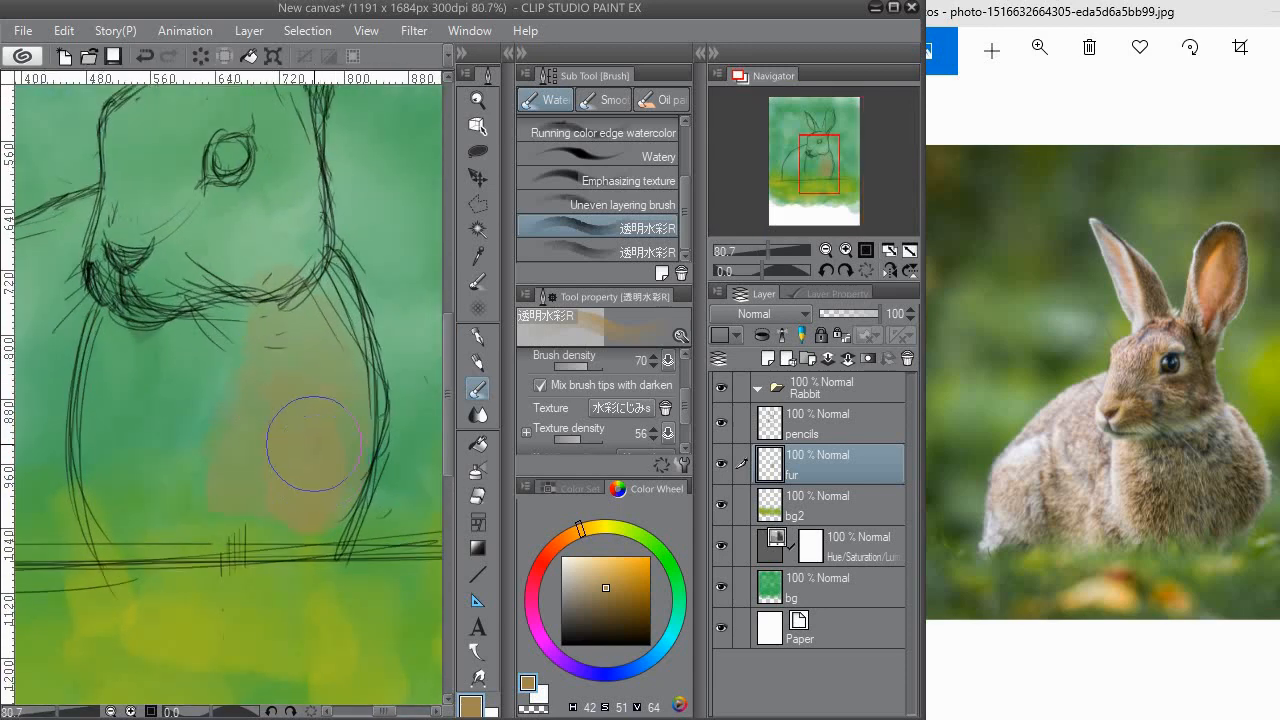
{"action": "left_click", "coordinate": [722, 588]}
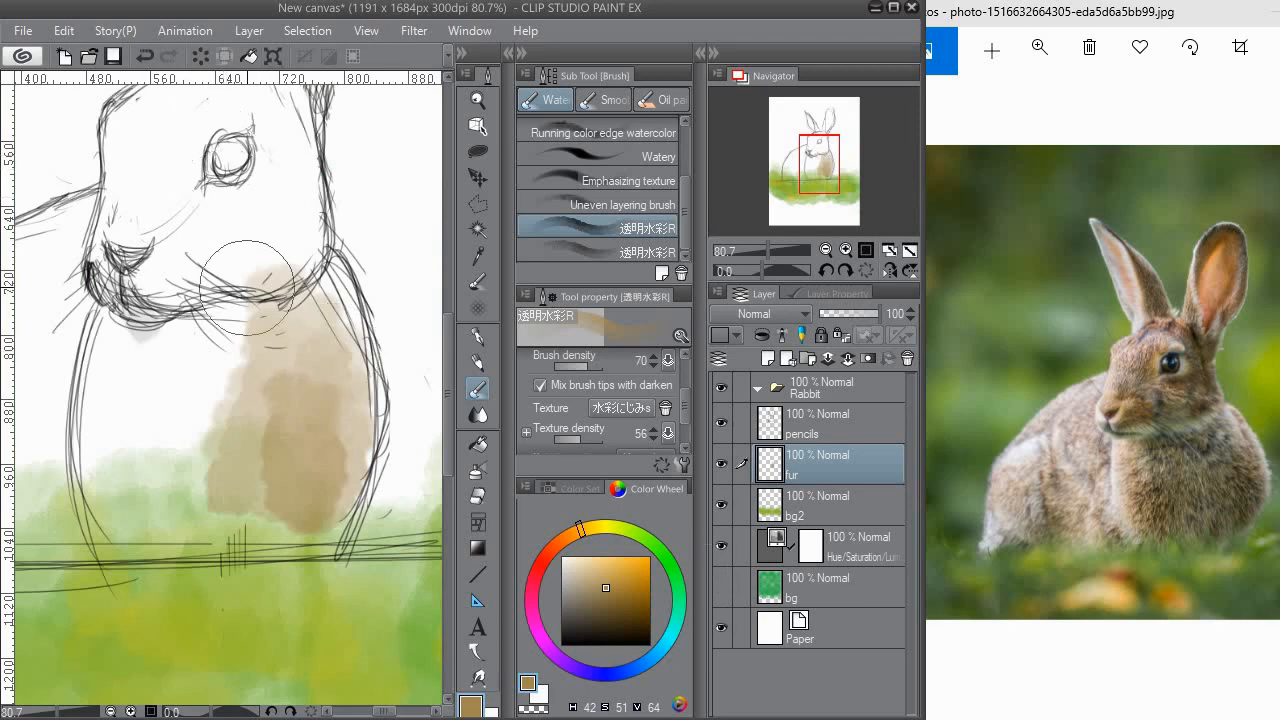
{"action": "mouse_move", "coordinate": [190, 335]}
{"action": "left_mouse_down"}
{"action": "mouse_move", "coordinate": [209, 390]}
{"action": "mouse_move", "coordinate": [153, 390]}
{"action": "mouse_move", "coordinate": [203, 262]}
{"action": "mouse_move", "coordinate": [280, 232]}
{"action": "mouse_move", "coordinate": [231, 300]}
{"action": "mouse_move", "coordinate": [256, 372]}
{"action": "mouse_move", "coordinate": [340, 335]}
{"action": "mouse_move", "coordinate": [248, 255]}
{"action": "mouse_move", "coordinate": [251, 278]}
{"action": "mouse_move", "coordinate": [264, 207]}
{"action": "mouse_move", "coordinate": [249, 278]}
{"action": "mouse_move", "coordinate": [357, 345]}
{"action": "mouse_move", "coordinate": [279, 242]}
{"action": "mouse_move", "coordinate": [312, 281]}
{"action": "mouse_move", "coordinate": [361, 257]}
{"action": "mouse_move", "coordinate": [283, 262]}
{"action": "left_mouse_up"}
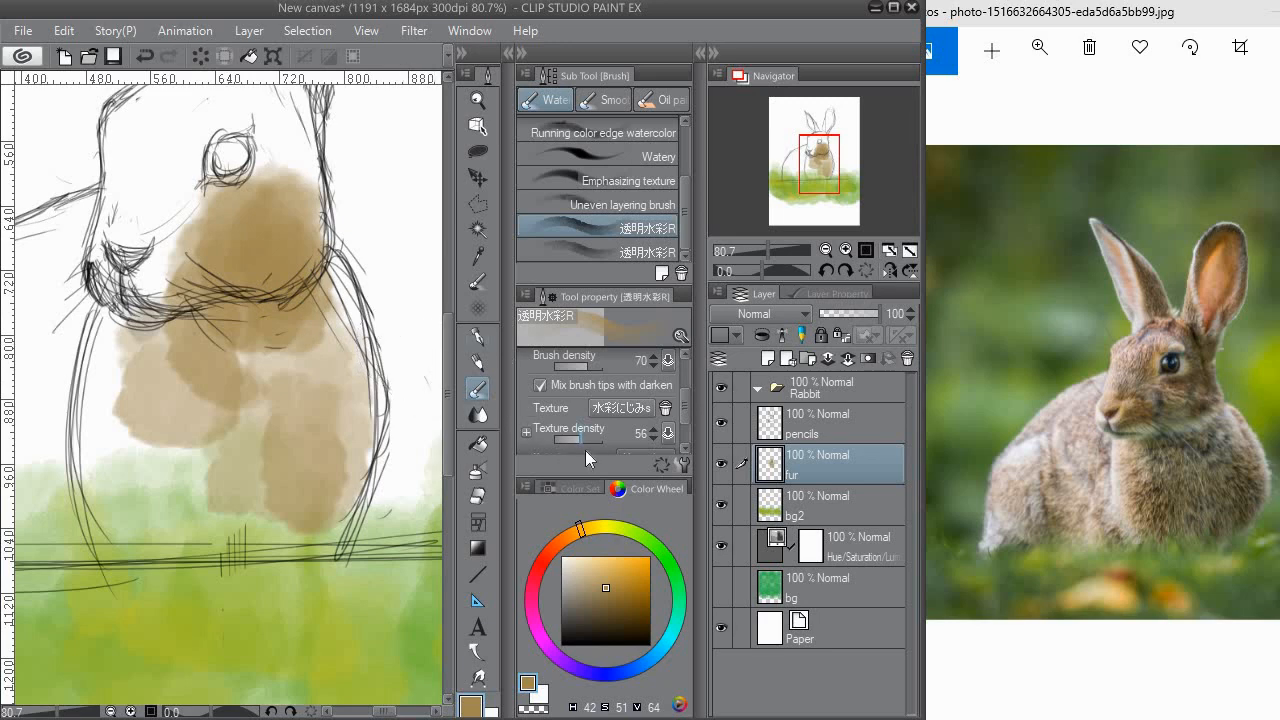
{"action": "left_click", "coordinate": [629, 406]}
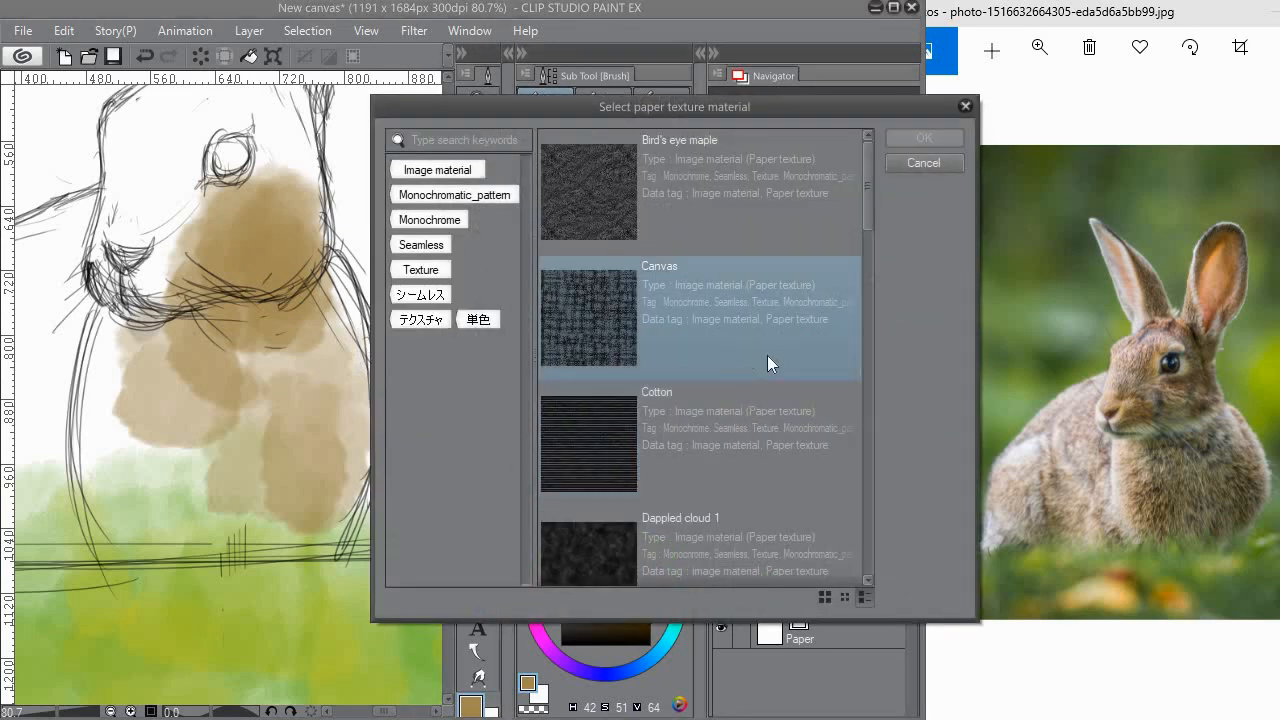
{"action": "left_click_drag", "start_coordinate": [867, 220], "coordinate": [914, 162]}
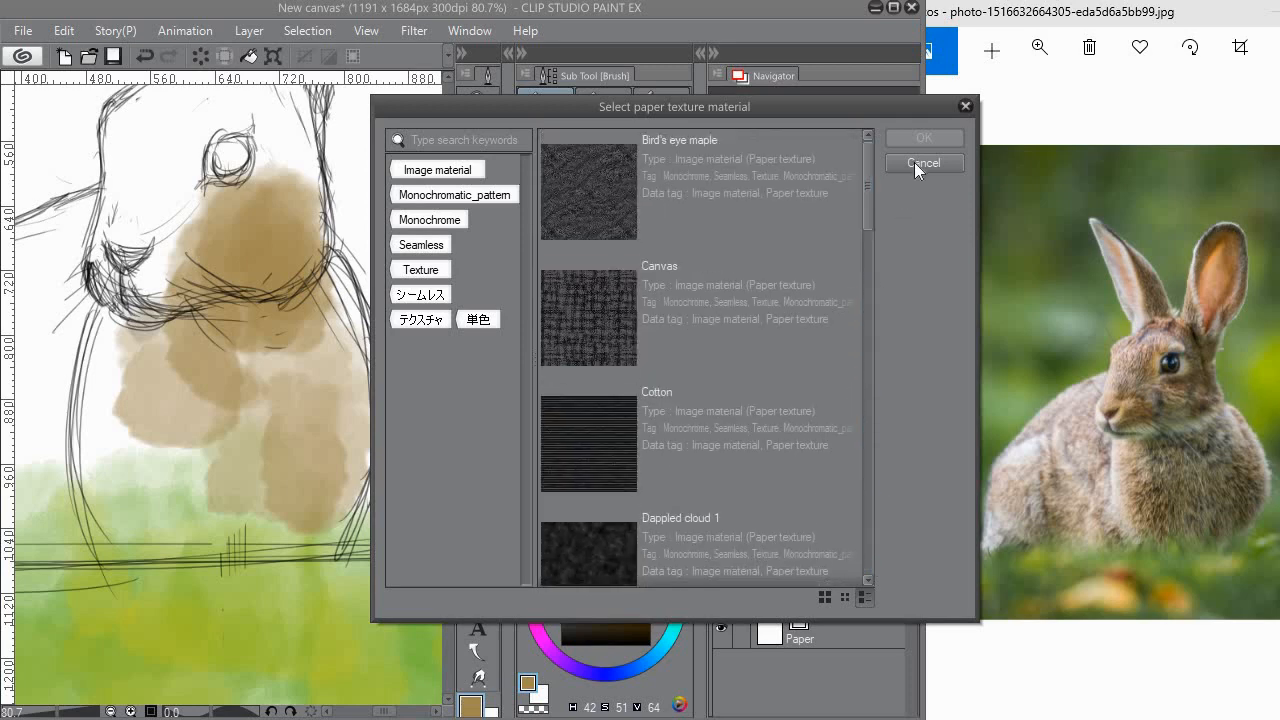
{"action": "left_click", "coordinate": [916, 163]}
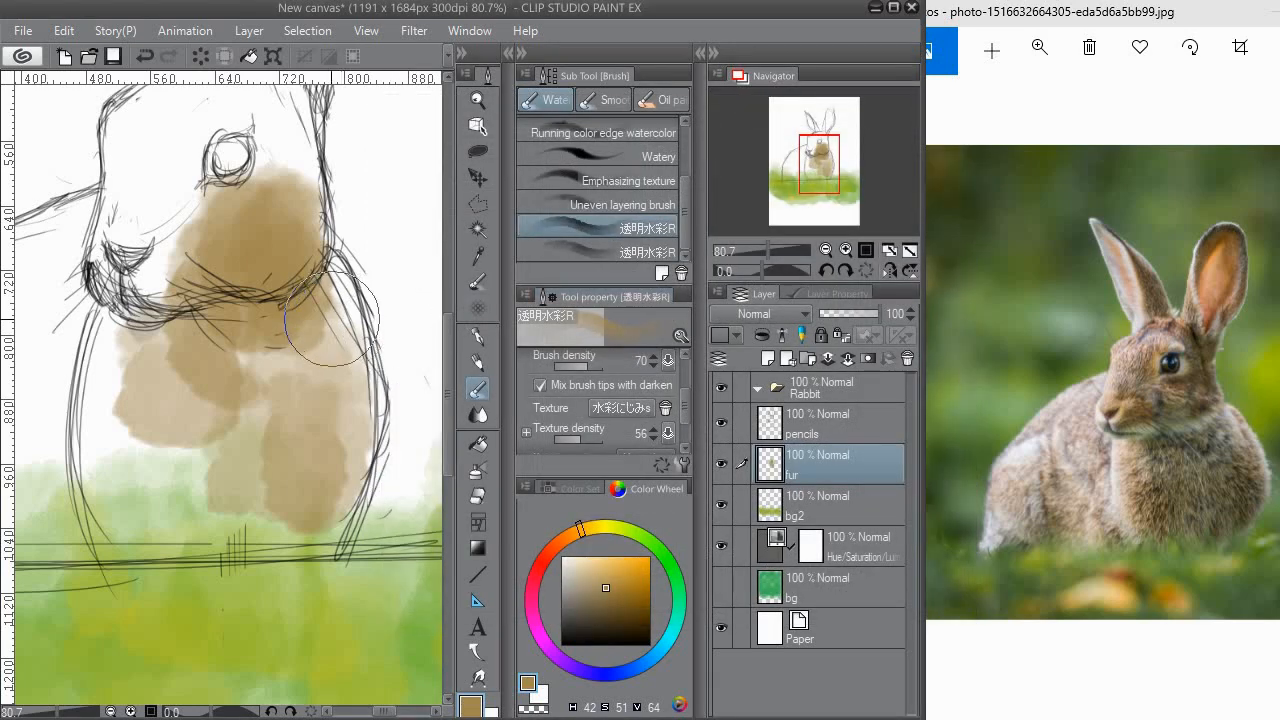
Erase all the brown strokes from the fur layer with the Hard eraser at size 64.4.
{"action": "key", "text": "e"}
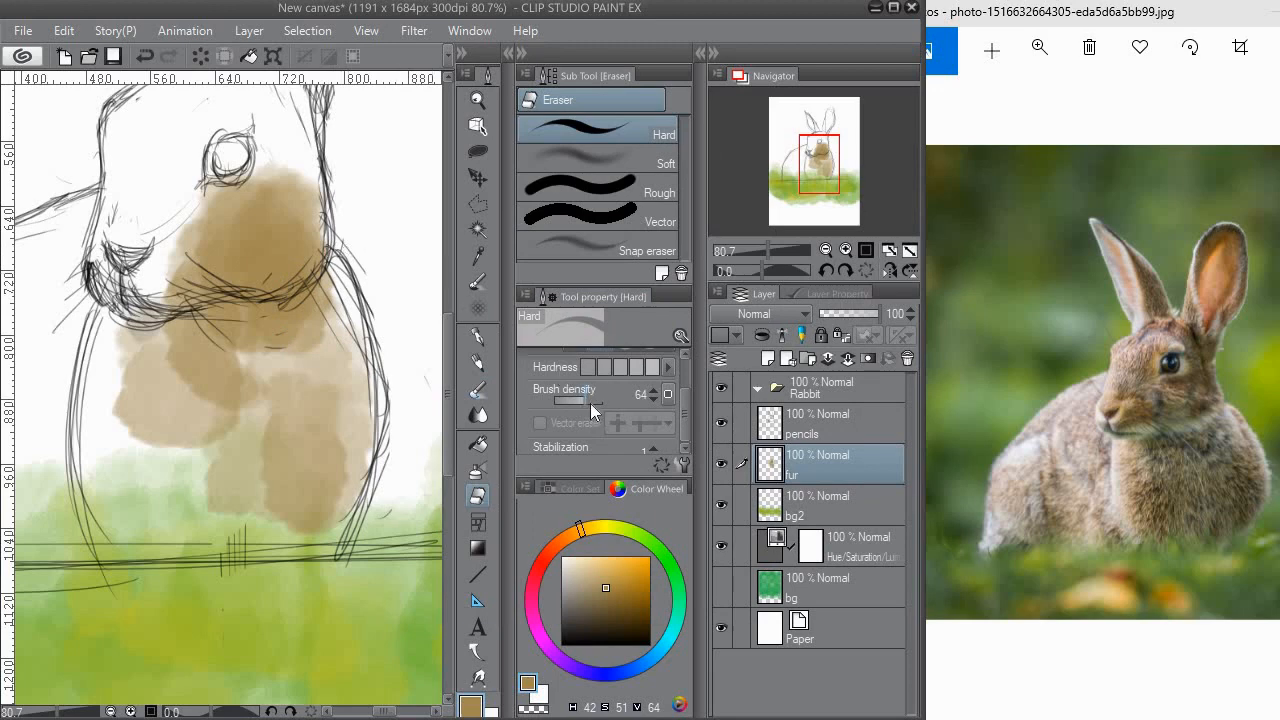
{"action": "scroll", "coordinate": [683, 374], "scroll_direction": "up", "scroll_amount": 2}
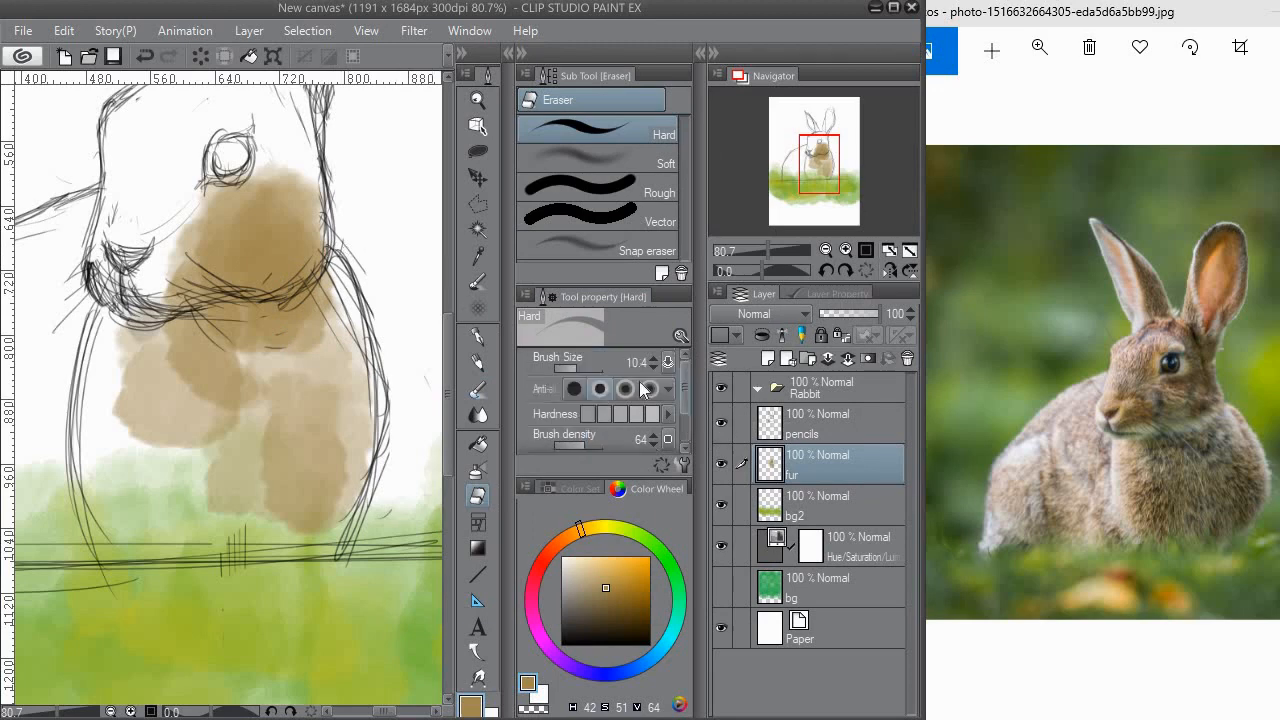
{"action": "mouse_move", "coordinate": [313, 218]}
{"action": "left_mouse_down"}
{"action": "mouse_move", "coordinate": [200, 386]}
{"action": "mouse_move", "coordinate": [135, 421]}
{"action": "mouse_move", "coordinate": [164, 334]}
{"action": "mouse_move", "coordinate": [129, 303]}
{"action": "mouse_move", "coordinate": [200, 316]}
{"action": "mouse_move", "coordinate": [170, 424]}
{"action": "left_mouse_up"}
{"action": "left_click", "coordinate": [586, 367]}
{"action": "mouse_move", "coordinate": [228, 395]}
{"action": "left_mouse_down"}
{"action": "mouse_move", "coordinate": [323, 401]}
{"action": "mouse_move", "coordinate": [256, 470]}
{"action": "mouse_move", "coordinate": [197, 488]}
{"action": "mouse_move", "coordinate": [197, 415]}
{"action": "mouse_move", "coordinate": [170, 486]}
{"action": "mouse_move", "coordinate": [225, 573]}
{"action": "mouse_move", "coordinate": [292, 514]}
{"action": "mouse_move", "coordinate": [322, 534]}
{"action": "mouse_move", "coordinate": [380, 423]}
{"action": "left_mouse_up"}
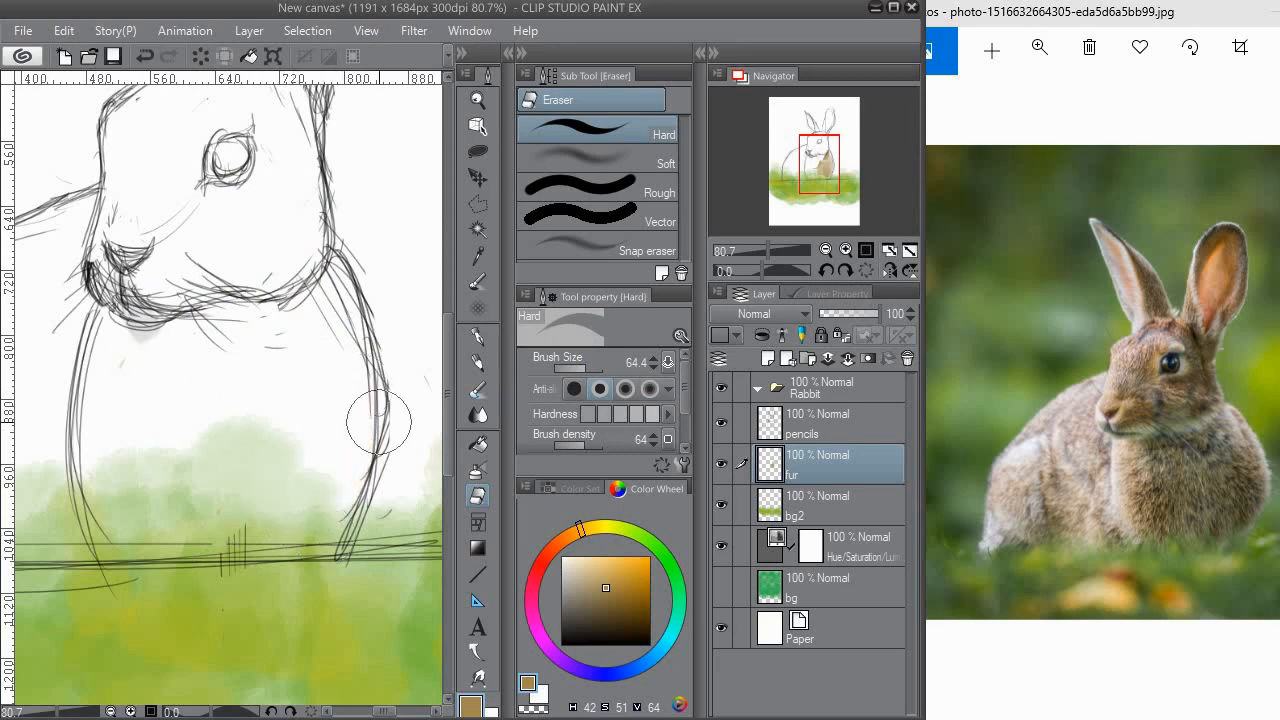
Try painting brown texture on the rabbit's chest with the Cross-hatching (for tone scraping) brush at size 78.8, and undo the strokes.
{"action": "left_click", "coordinate": [477, 310]}
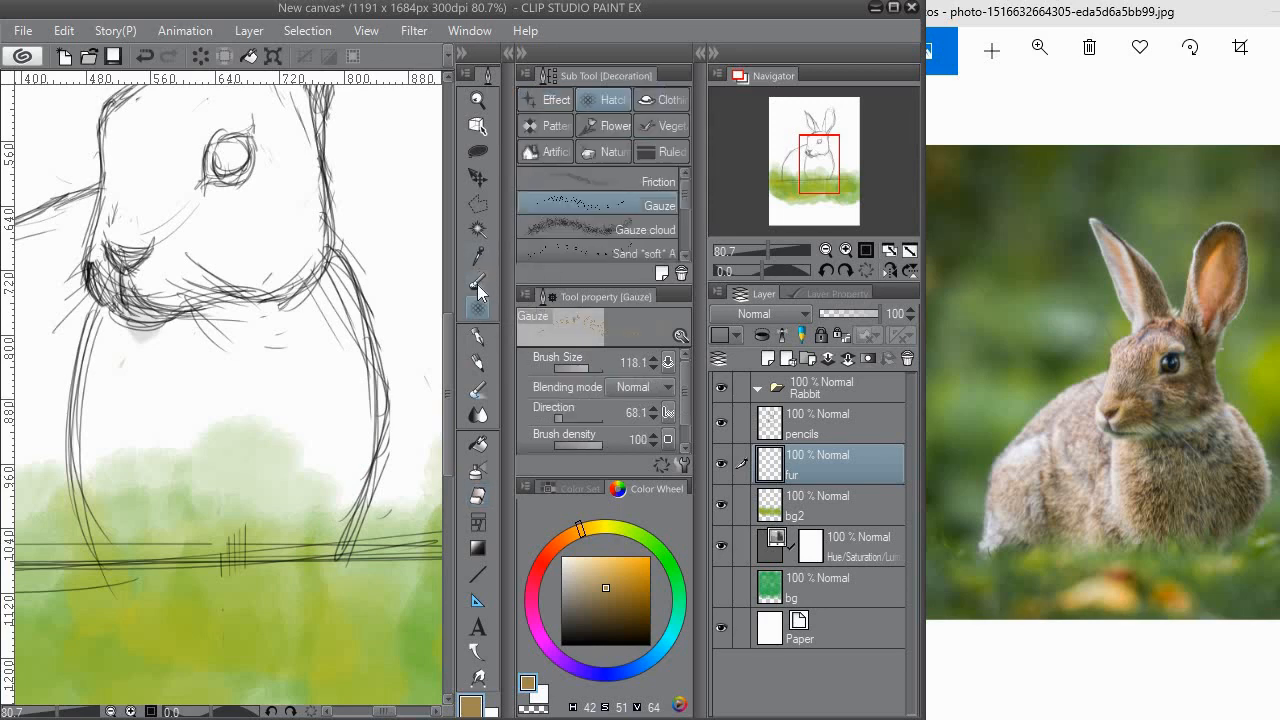
{"action": "left_click", "coordinate": [478, 289]}
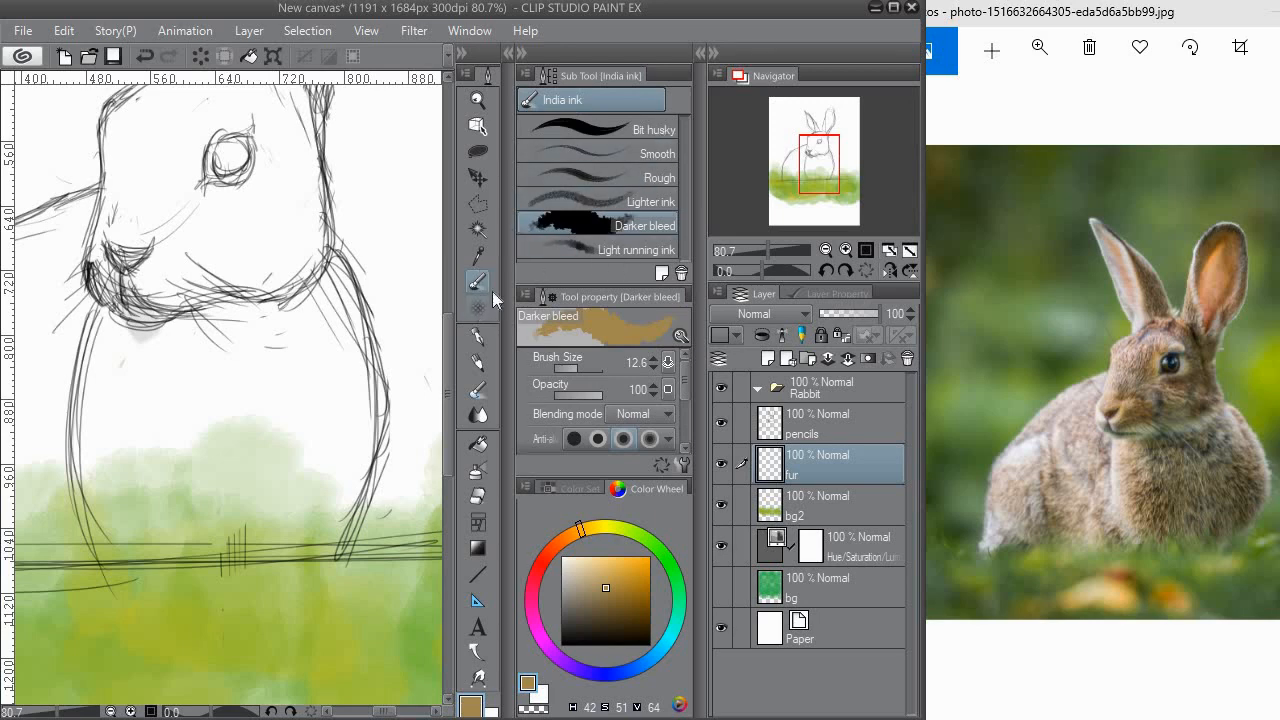
{"action": "left_click", "coordinate": [478, 307]}
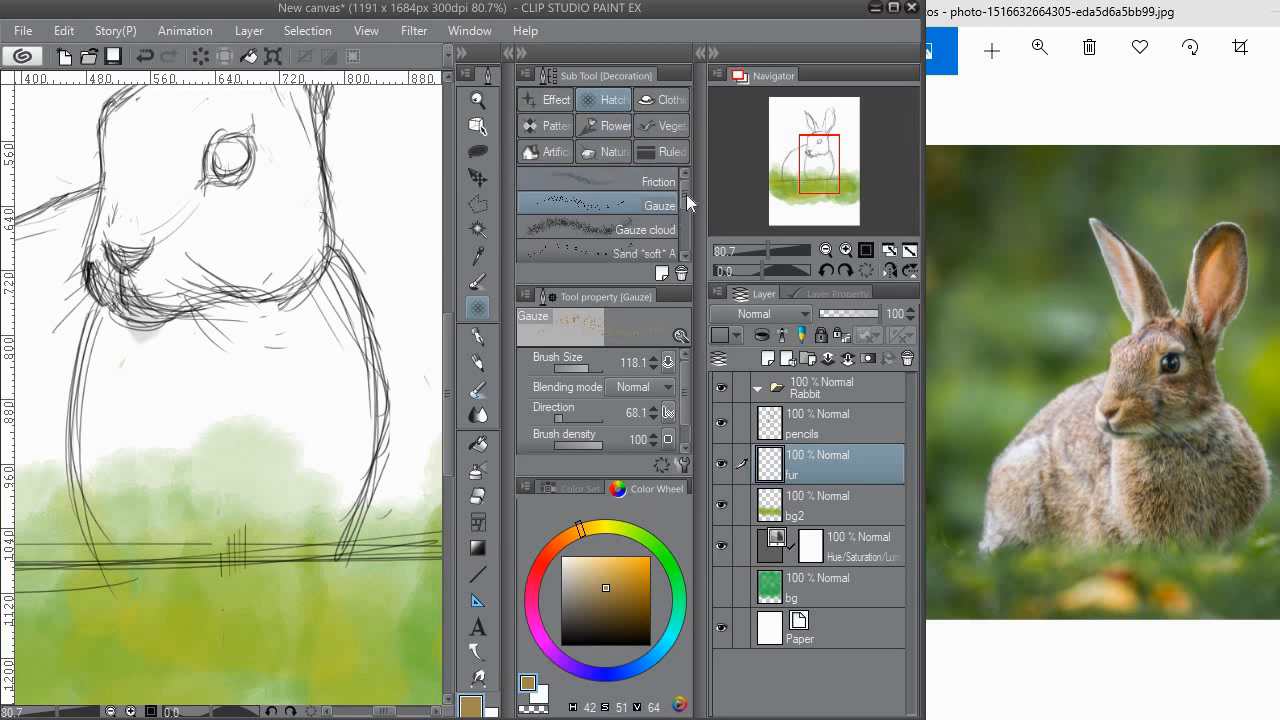
{"action": "left_click_drag", "start_coordinate": [686, 194], "coordinate": [681, 244]}
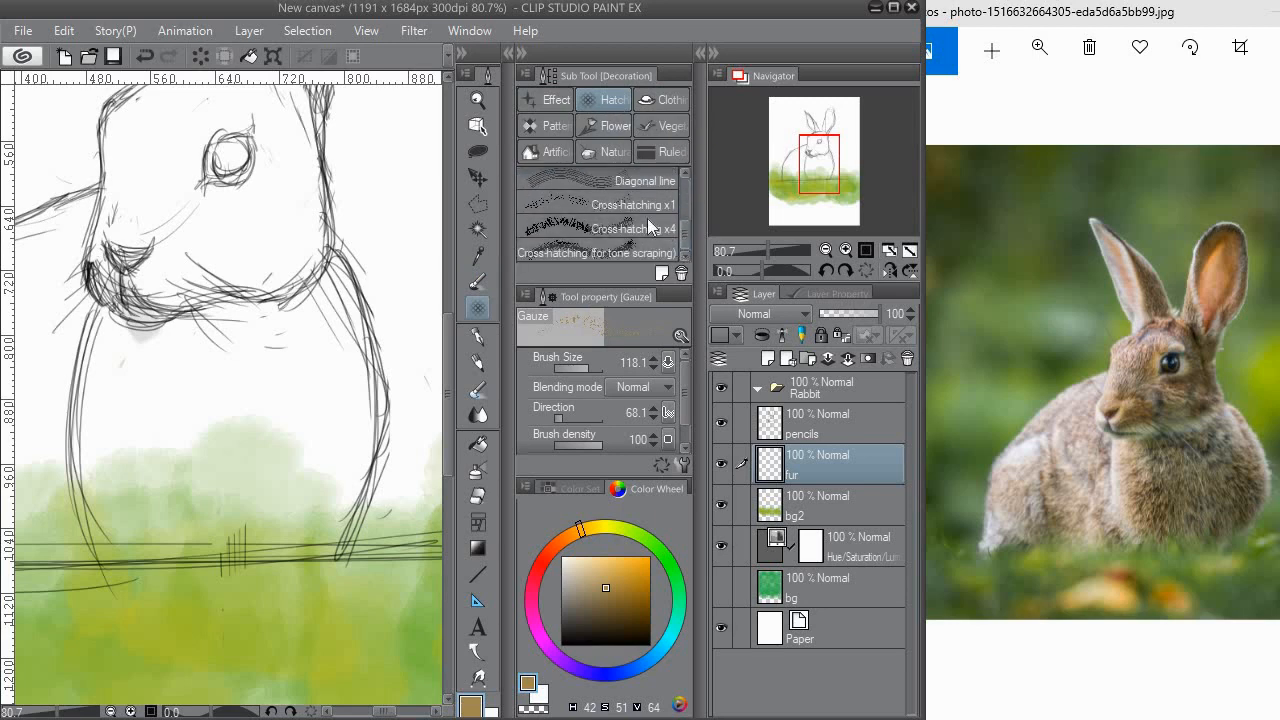
{"action": "left_click", "coordinate": [592, 252]}
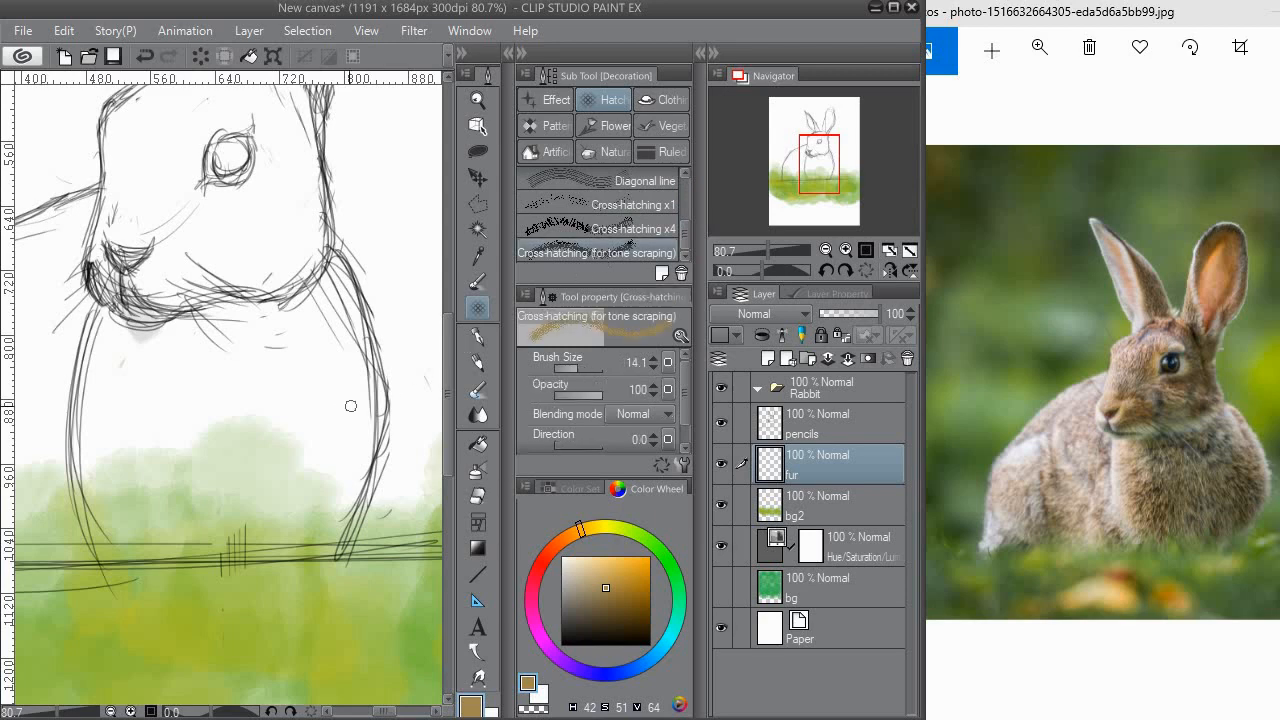
{"action": "left_click_drag", "start_coordinate": [579, 366], "coordinate": [587, 367]}
{"action": "mouse_move", "coordinate": [229, 394]}
{"action": "left_mouse_down"}
{"action": "mouse_move", "coordinate": [286, 463]}
{"action": "mouse_move", "coordinate": [350, 448]}
{"action": "mouse_move", "coordinate": [337, 391]}
{"action": "mouse_move", "coordinate": [395, 403]}
{"action": "left_mouse_up"}
{"action": "key", "text": "ctrl+z"}
{"action": "key", "text": "ctrl+z"}
{"action": "key", "text": "ctrl+z"}
{"action": "key", "text": "ctrl+z"}
{"action": "key", "text": "ctrl+z"}
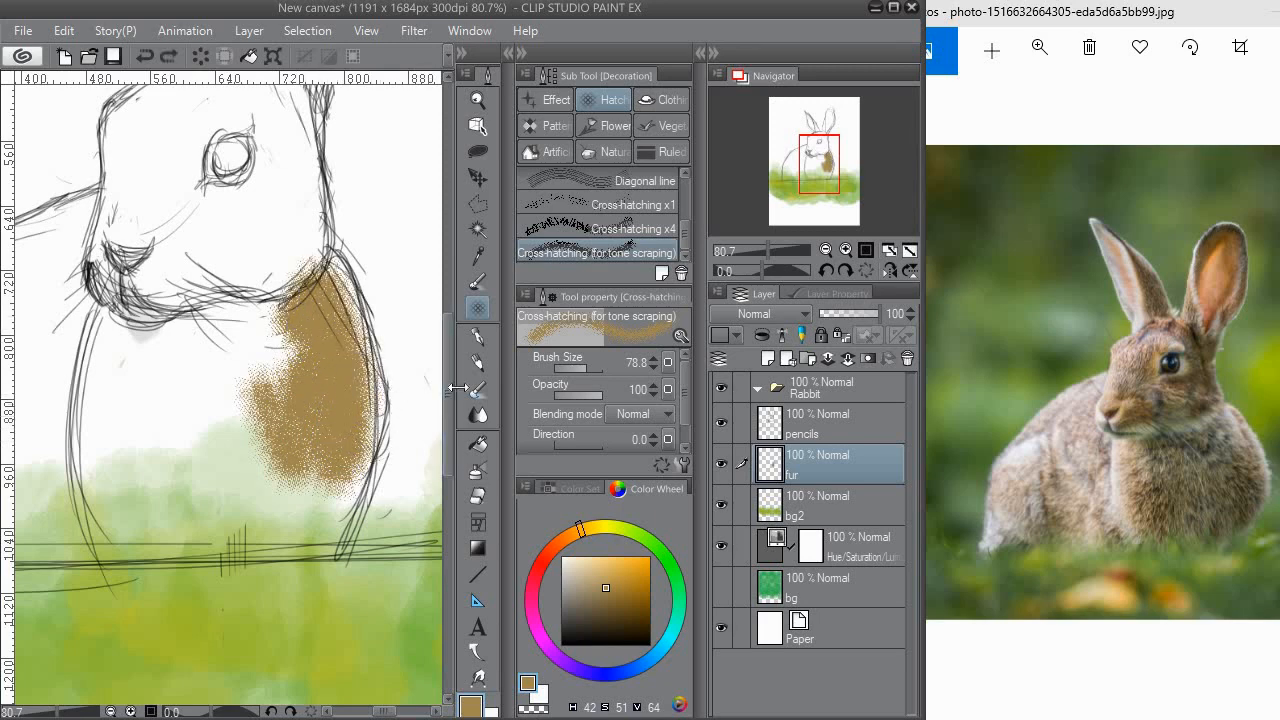
Try the Cross-hatching x4 brush at size 35.1 on the rabbit's chest, and undo the stroke.
{"action": "left_click", "coordinate": [650, 230]}
{"action": "mouse_move", "coordinate": [327, 298]}
{"action": "left_mouse_down"}
{"action": "mouse_move", "coordinate": [356, 391]}
{"action": "mouse_move", "coordinate": [356, 343]}
{"action": "mouse_move", "coordinate": [380, 428]}
{"action": "left_mouse_up"}
{"action": "key", "text": "ctrl+z"}
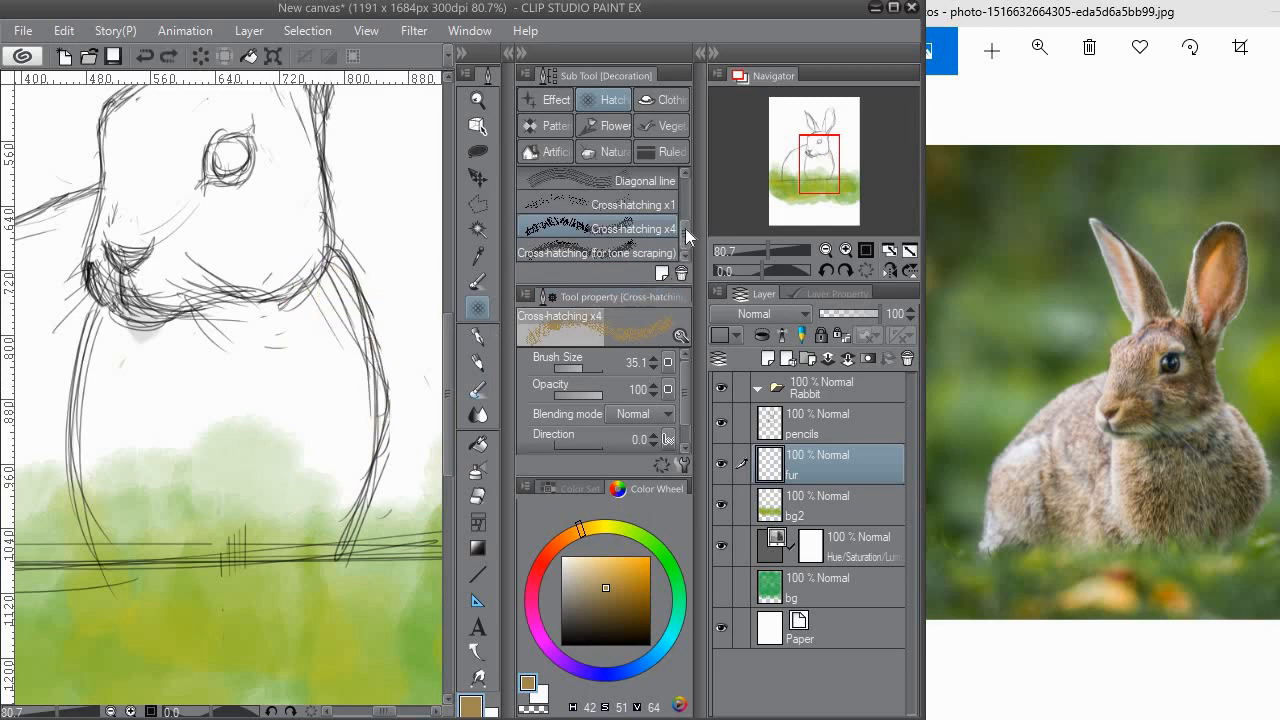
Try the Gauze cloud brush at size 176.9 on the rabbit's chest, and undo the painted patch.
{"action": "scroll", "coordinate": [660, 230], "scroll_direction": "up", "scroll_amount": 2}
{"action": "left_click", "coordinate": [559, 246]}
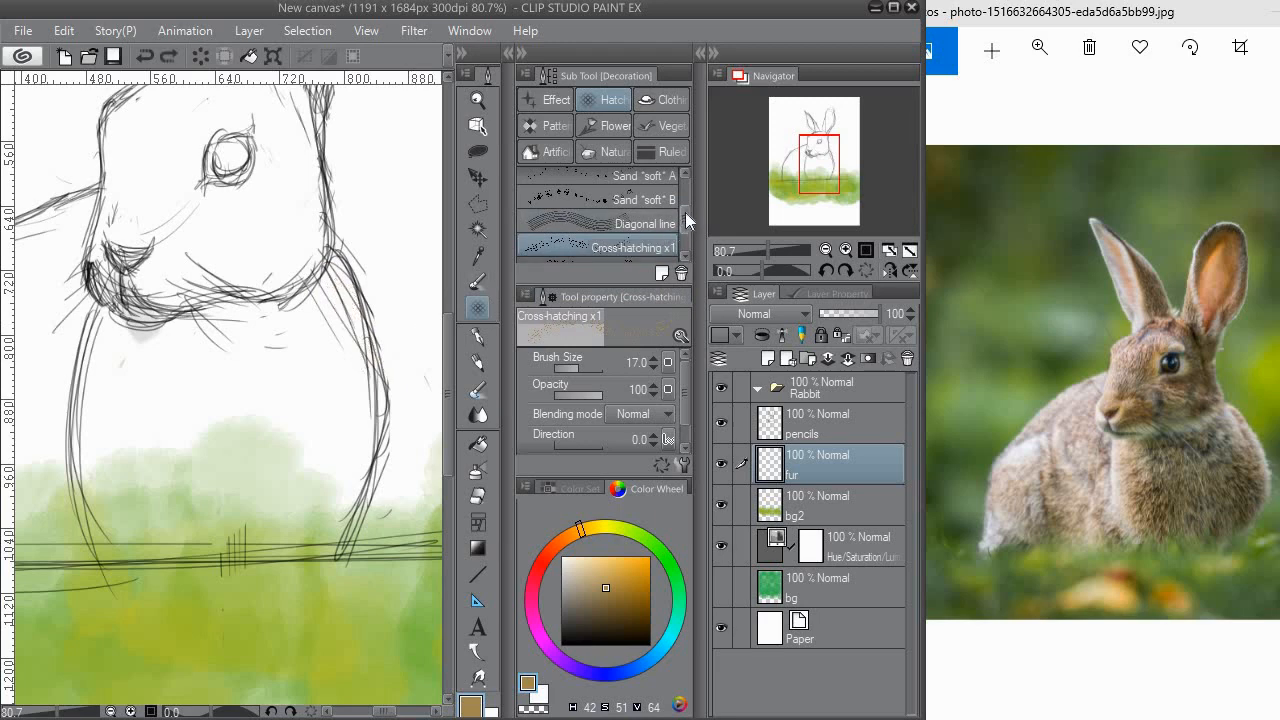
{"action": "scroll", "coordinate": [685, 212], "scroll_direction": "up", "scroll_amount": 2}
{"action": "scroll", "coordinate": [682, 203], "scroll_direction": "up", "scroll_amount": 2}
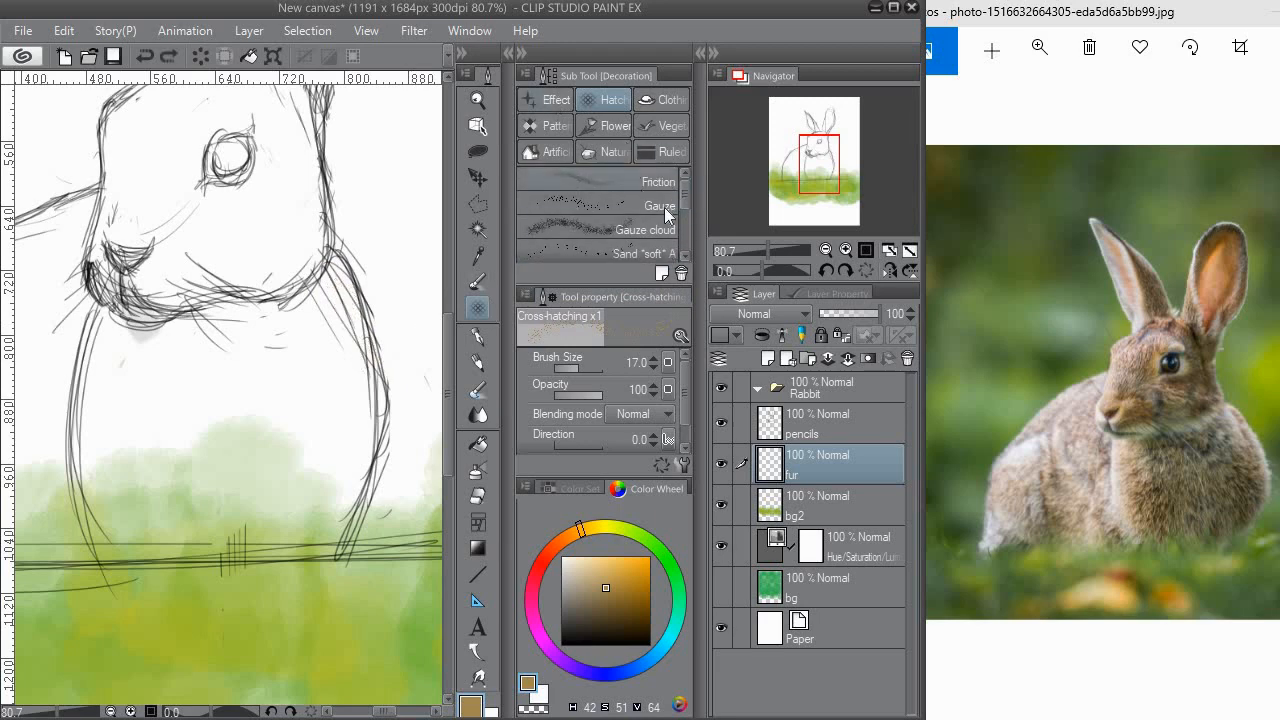
{"action": "left_click", "coordinate": [675, 195]}
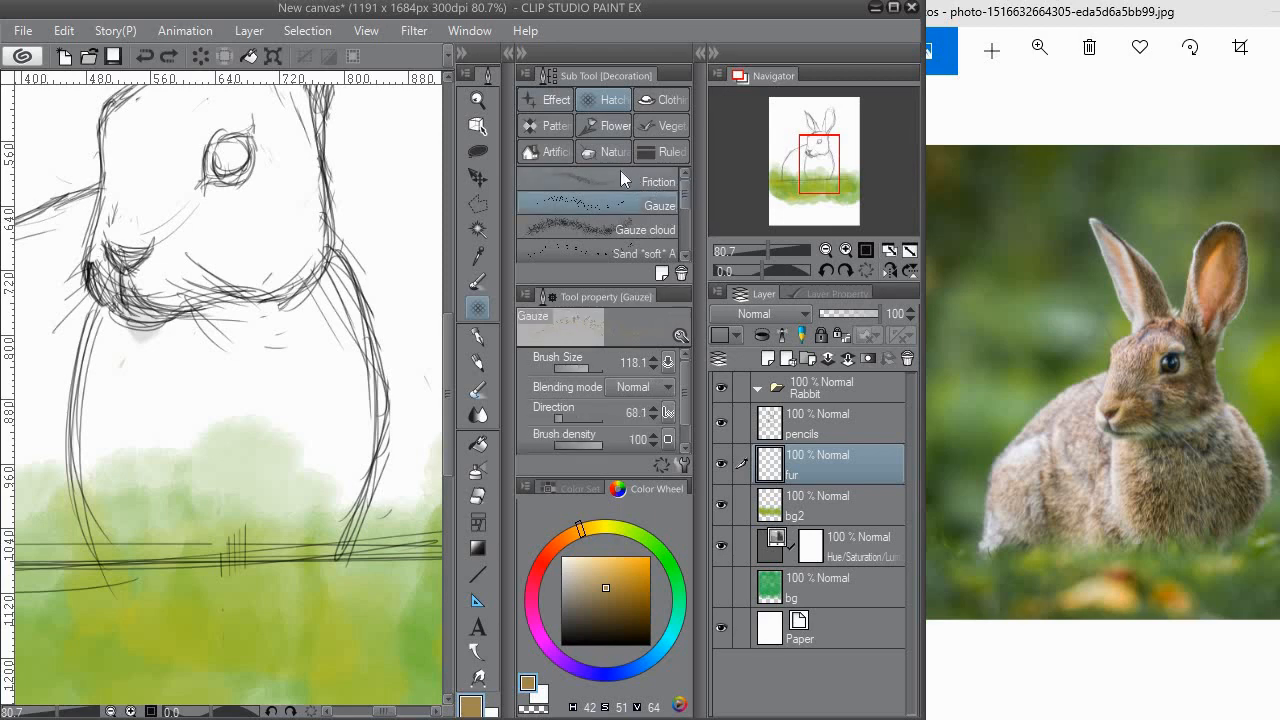
{"action": "left_click", "coordinate": [609, 238]}
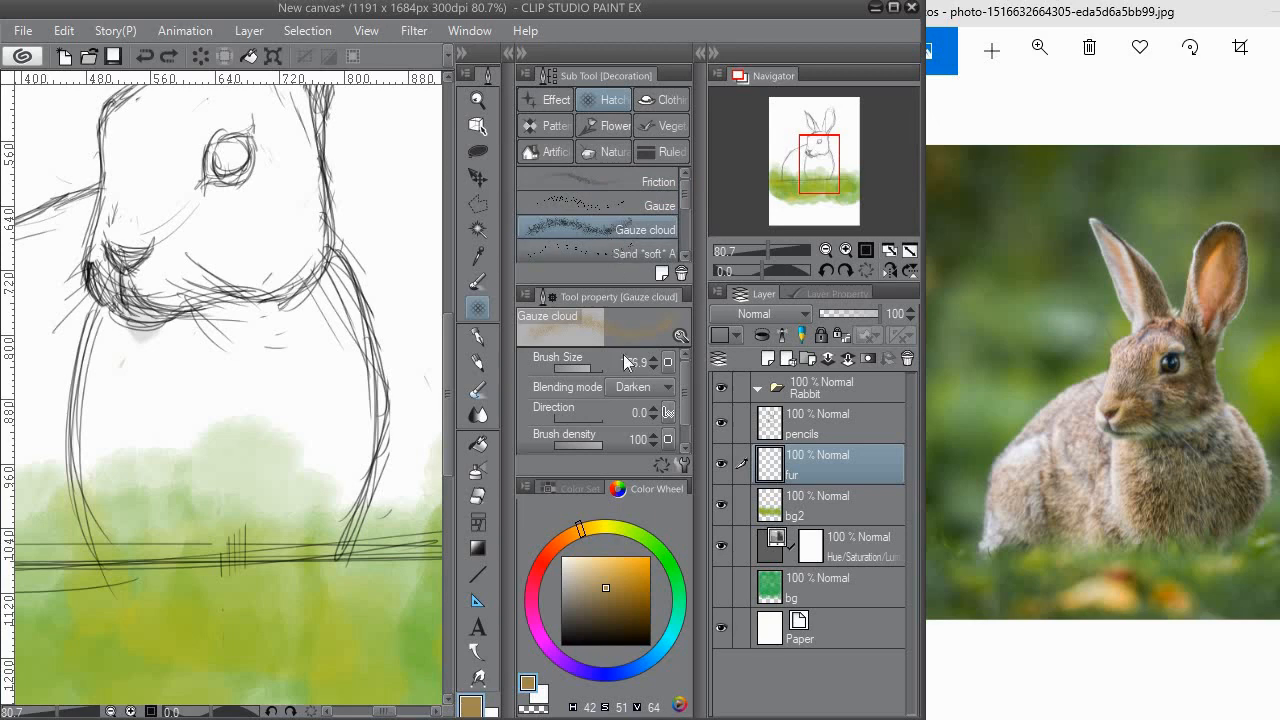
{"action": "mouse_move", "coordinate": [300, 372]}
{"action": "left_mouse_down"}
{"action": "mouse_move", "coordinate": [314, 400]}
{"action": "mouse_move", "coordinate": [286, 330]}
{"action": "mouse_move", "coordinate": [310, 400]}
{"action": "mouse_move", "coordinate": [229, 309]}
{"action": "mouse_move", "coordinate": [234, 514]}
{"action": "mouse_move", "coordinate": [186, 329]}
{"action": "mouse_move", "coordinate": [141, 444]}
{"action": "mouse_move", "coordinate": [221, 451]}
{"action": "mouse_move", "coordinate": [243, 379]}
{"action": "left_mouse_up"}
{"action": "mouse_move", "coordinate": [183, 352]}
{"action": "left_mouse_down"}
{"action": "mouse_move", "coordinate": [303, 329]}
{"action": "mouse_move", "coordinate": [241, 360]}
{"action": "left_mouse_up"}
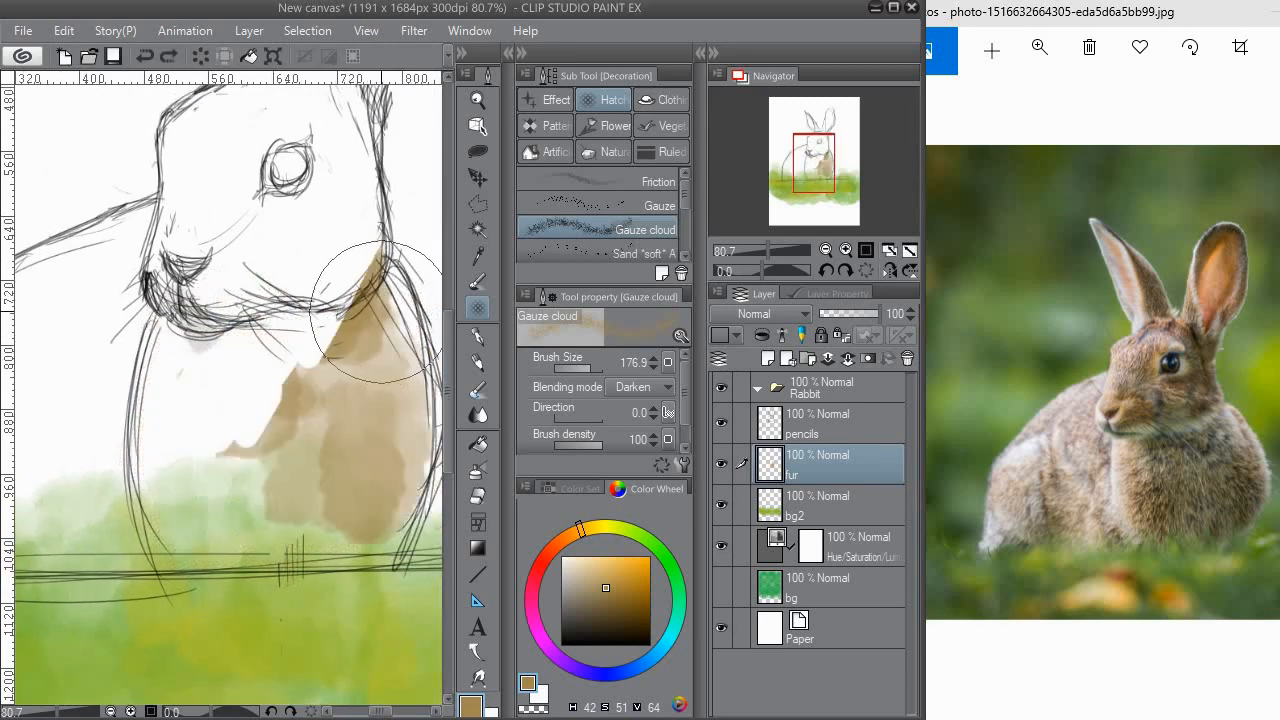
{"action": "key", "text": "ctrl+z"}
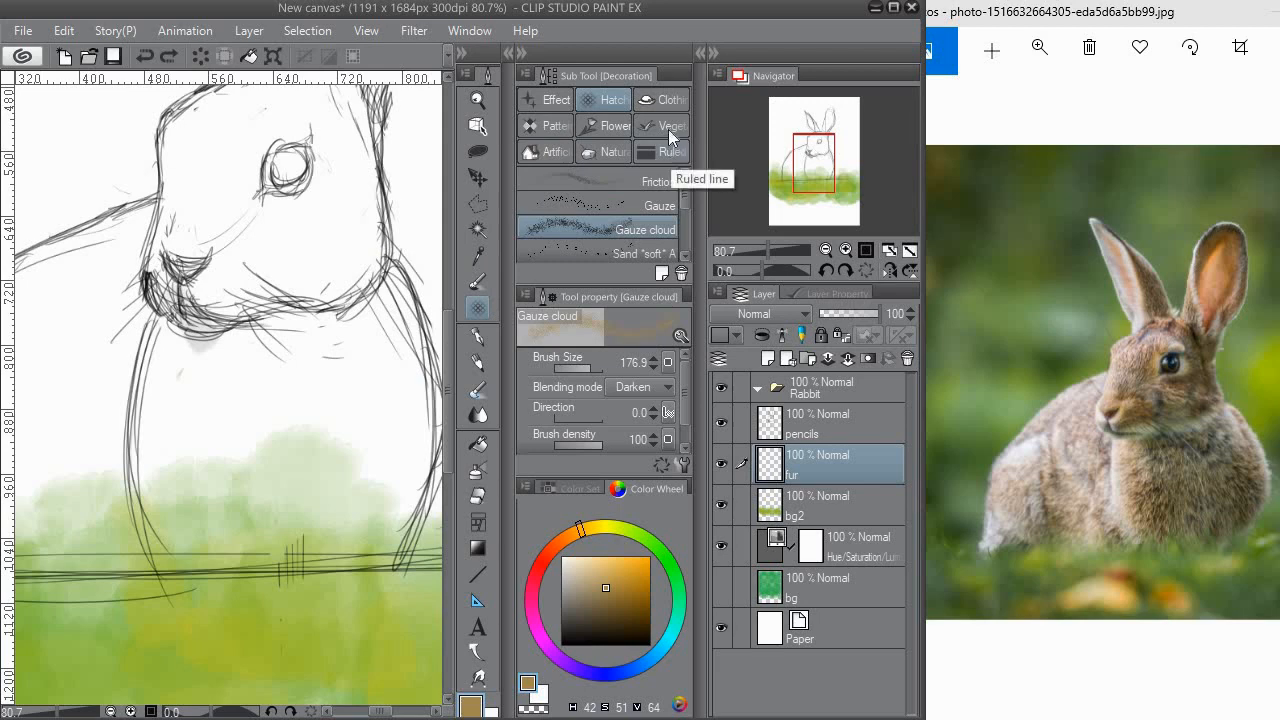
Look through the pattern, clothing, hatching, effect and nature decoration brushes for one that suits the fur.
{"action": "left_click", "coordinate": [555, 130]}
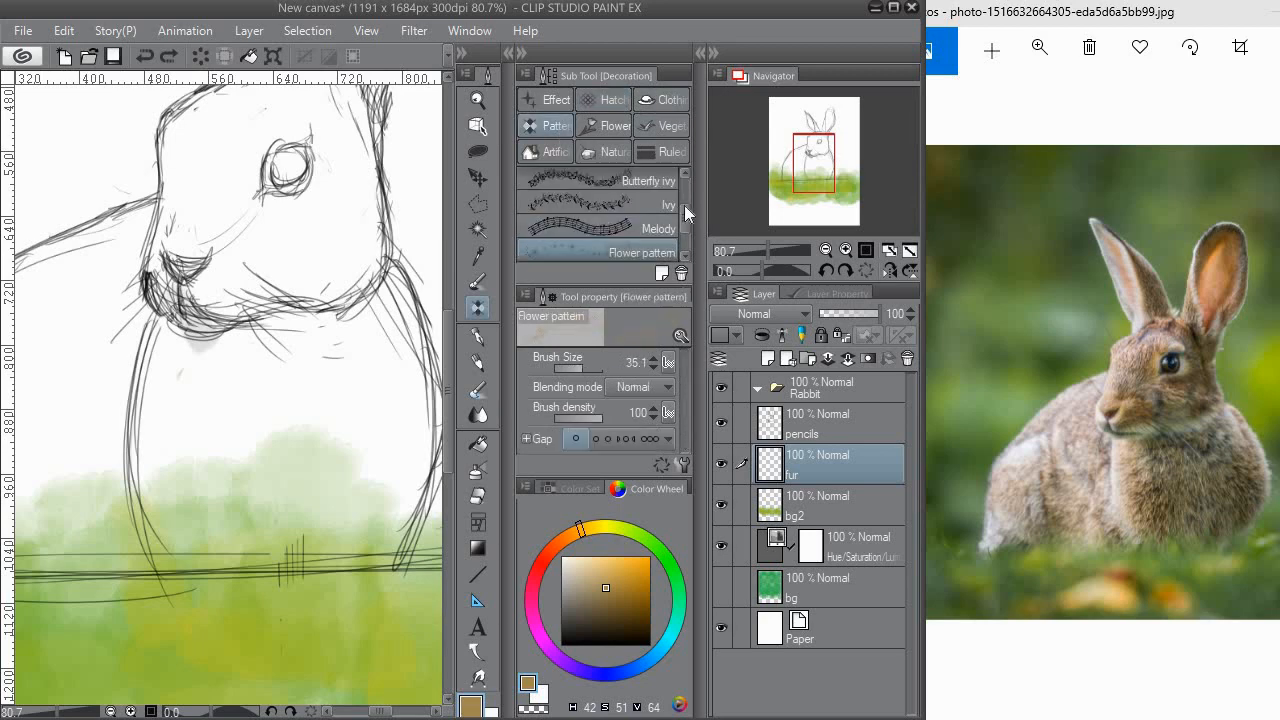
{"action": "scroll", "coordinate": [683, 187], "scroll_direction": "down", "scroll_amount": 2}
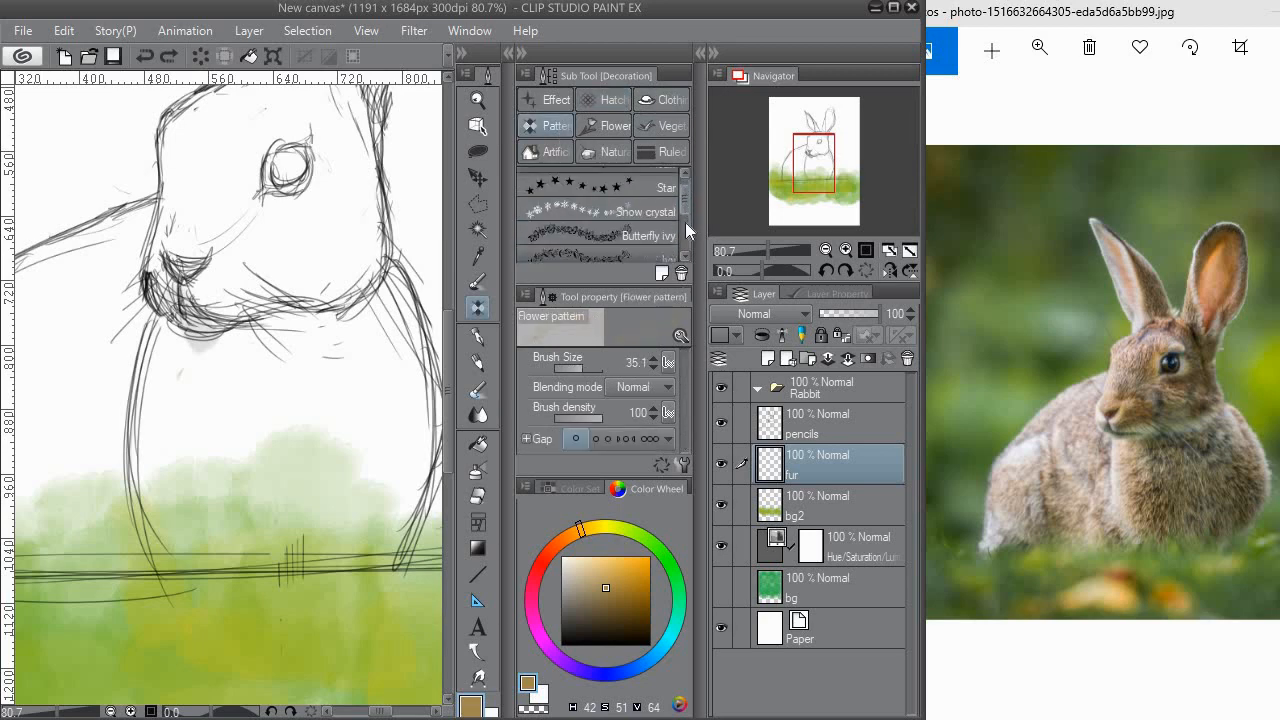
{"action": "left_click", "coordinate": [665, 101]}
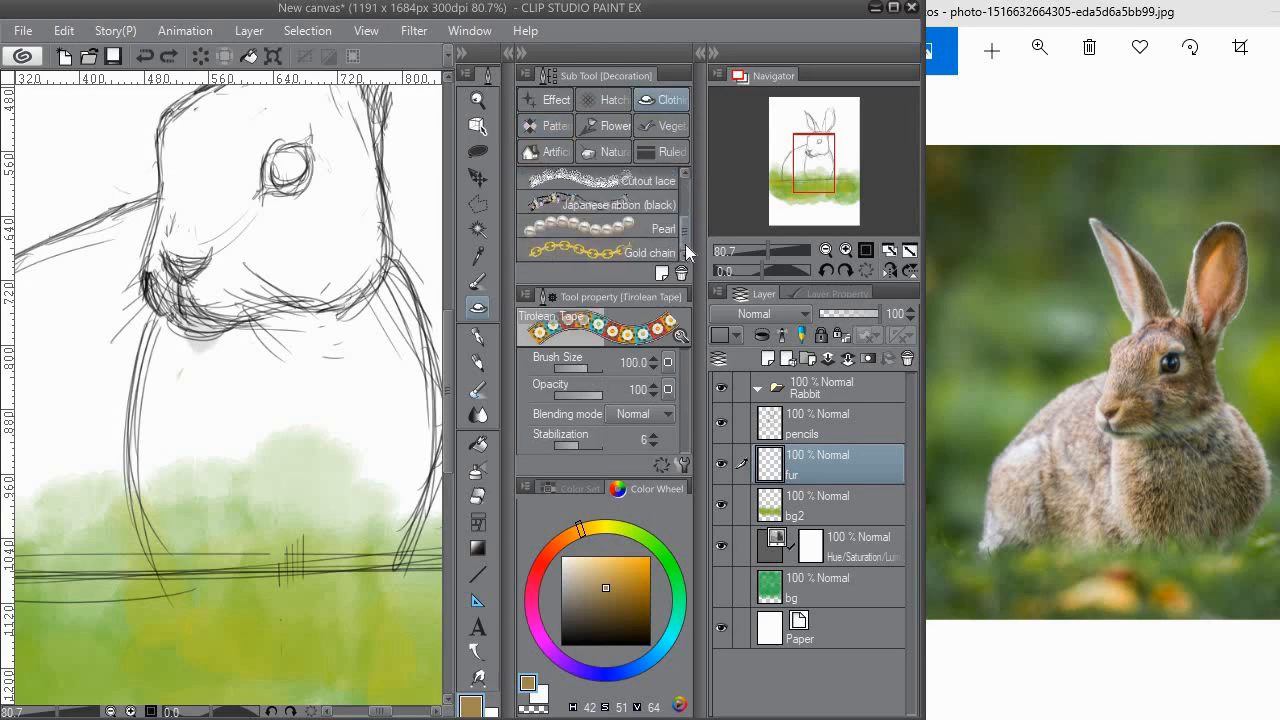
{"action": "left_click", "coordinate": [598, 100]}
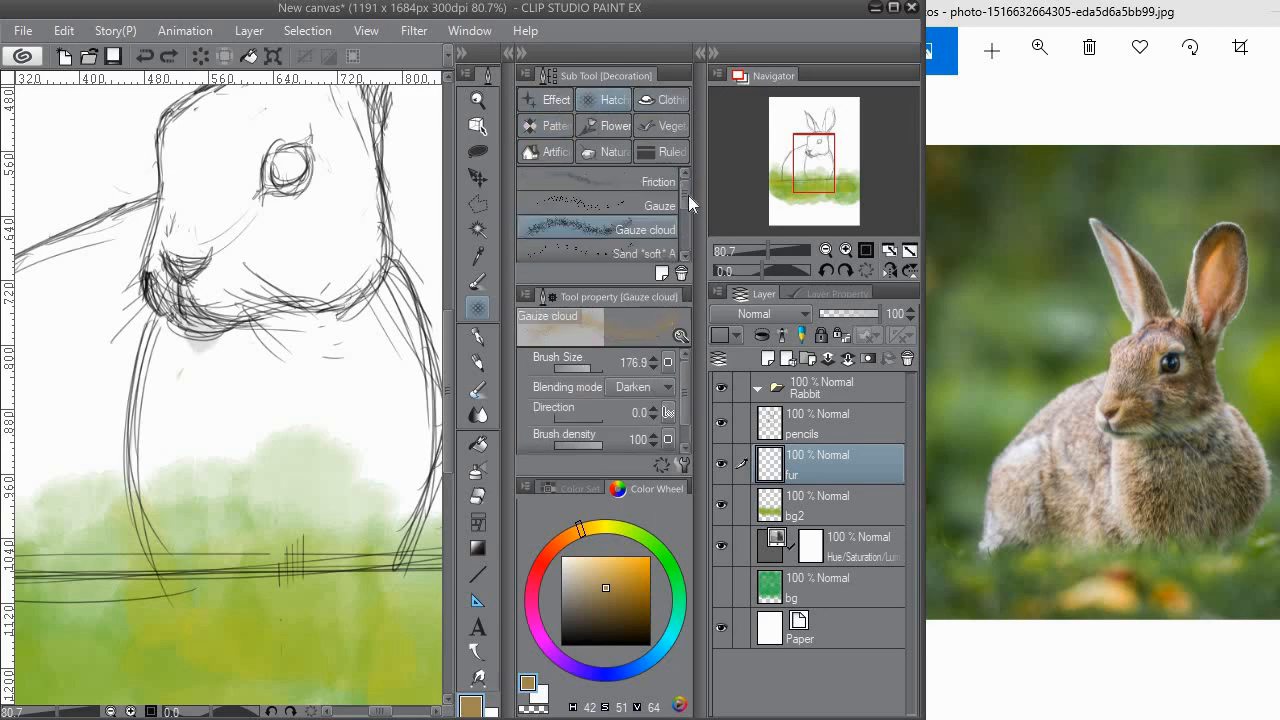
{"action": "left_click", "coordinate": [548, 100]}
{"action": "left_click_drag", "start_coordinate": [688, 183], "coordinate": [691, 244]}
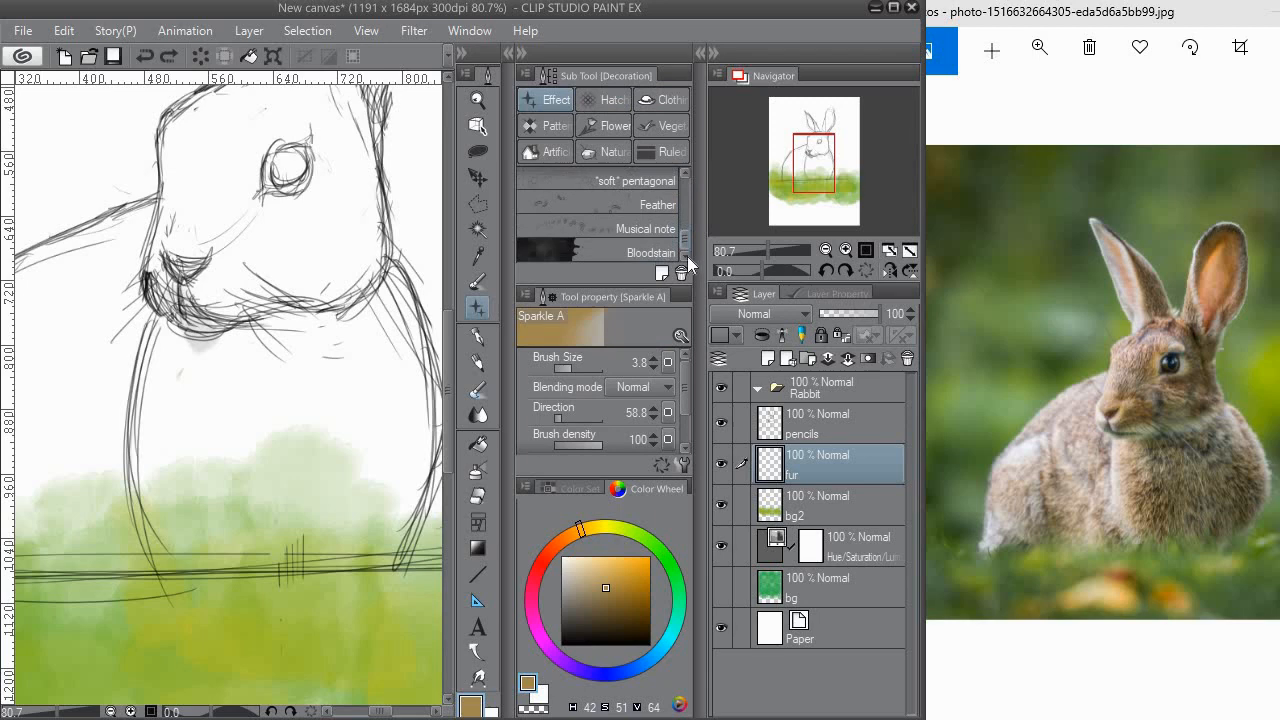
{"action": "left_click", "coordinate": [624, 151]}
{"action": "mouse_move", "coordinate": [690, 202]}
{"action": "left_mouse_down"}
{"action": "mouse_move", "coordinate": [691, 248]}
{"action": "mouse_move", "coordinate": [675, 176]}
{"action": "left_mouse_up"}
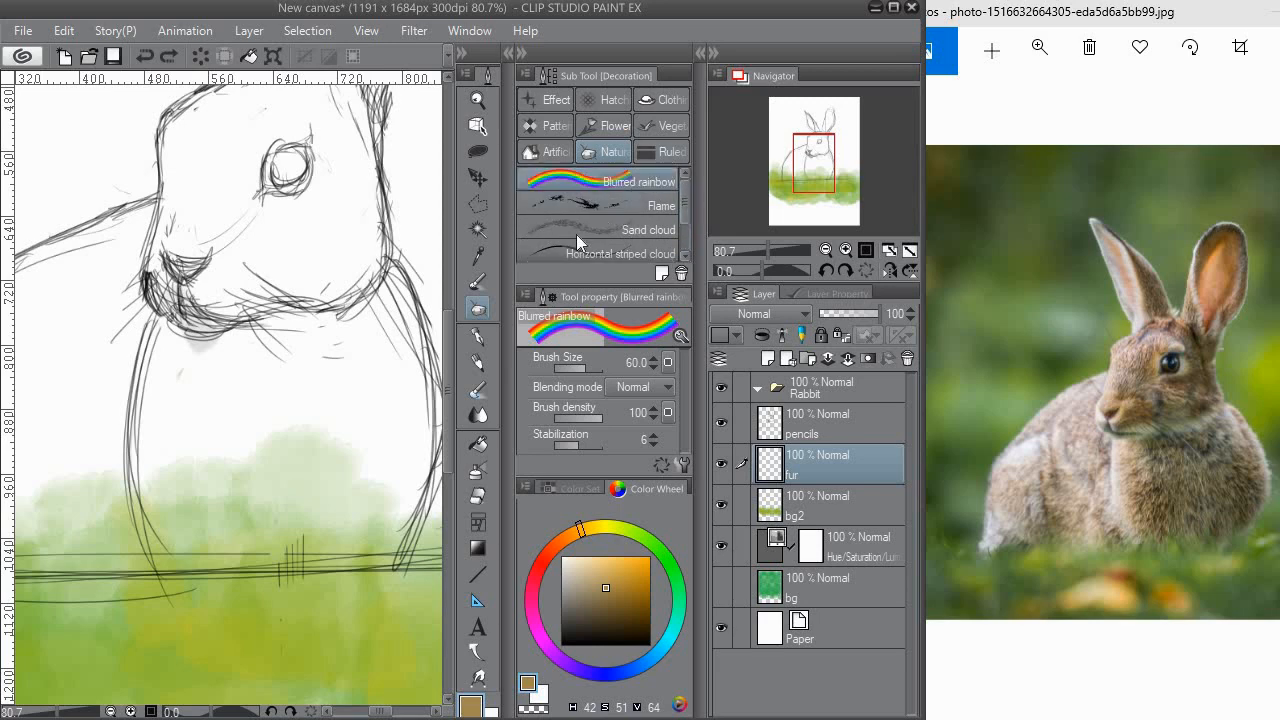
Switch to the Lighter pencil at size 52.6 and choose a light beige with hue 42, saturation 20 and value 89.
{"action": "left_click", "coordinate": [478, 363]}
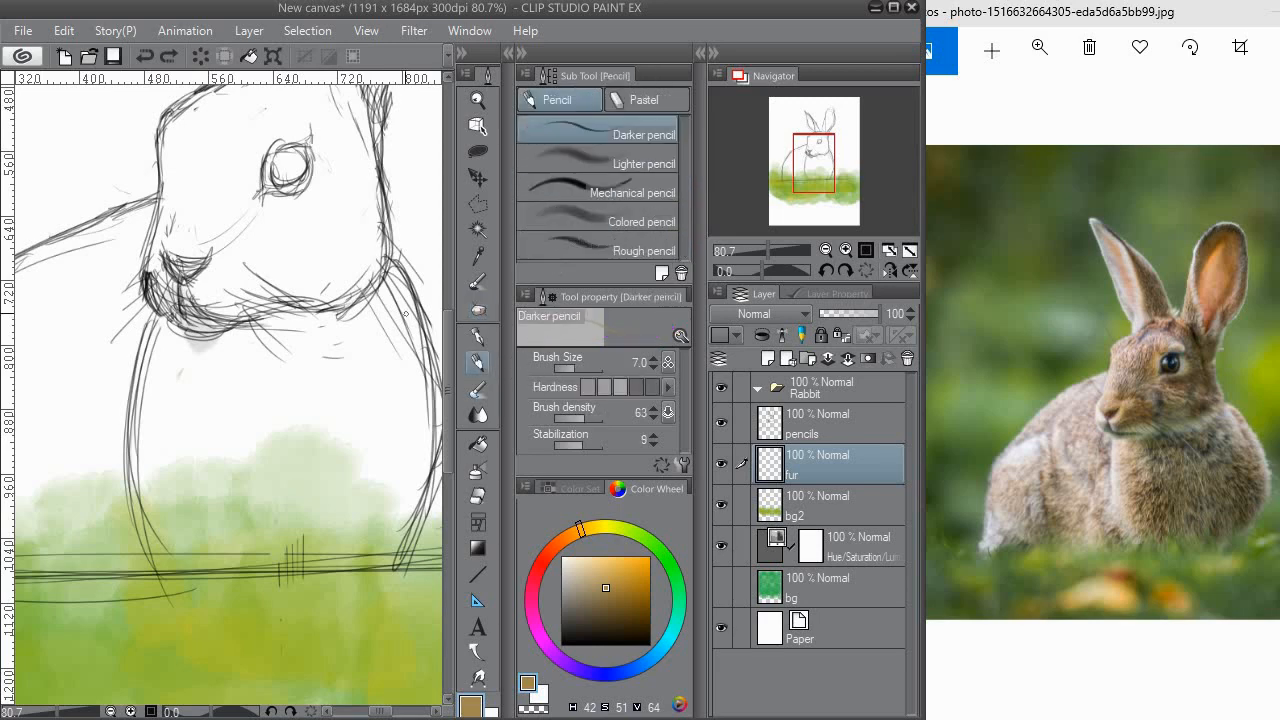
{"action": "mouse_move", "coordinate": [312, 330]}
{"action": "left_mouse_down"}
{"action": "mouse_move", "coordinate": [345, 337]}
{"action": "mouse_move", "coordinate": [300, 316]}
{"action": "mouse_move", "coordinate": [328, 344]}
{"action": "left_mouse_up"}
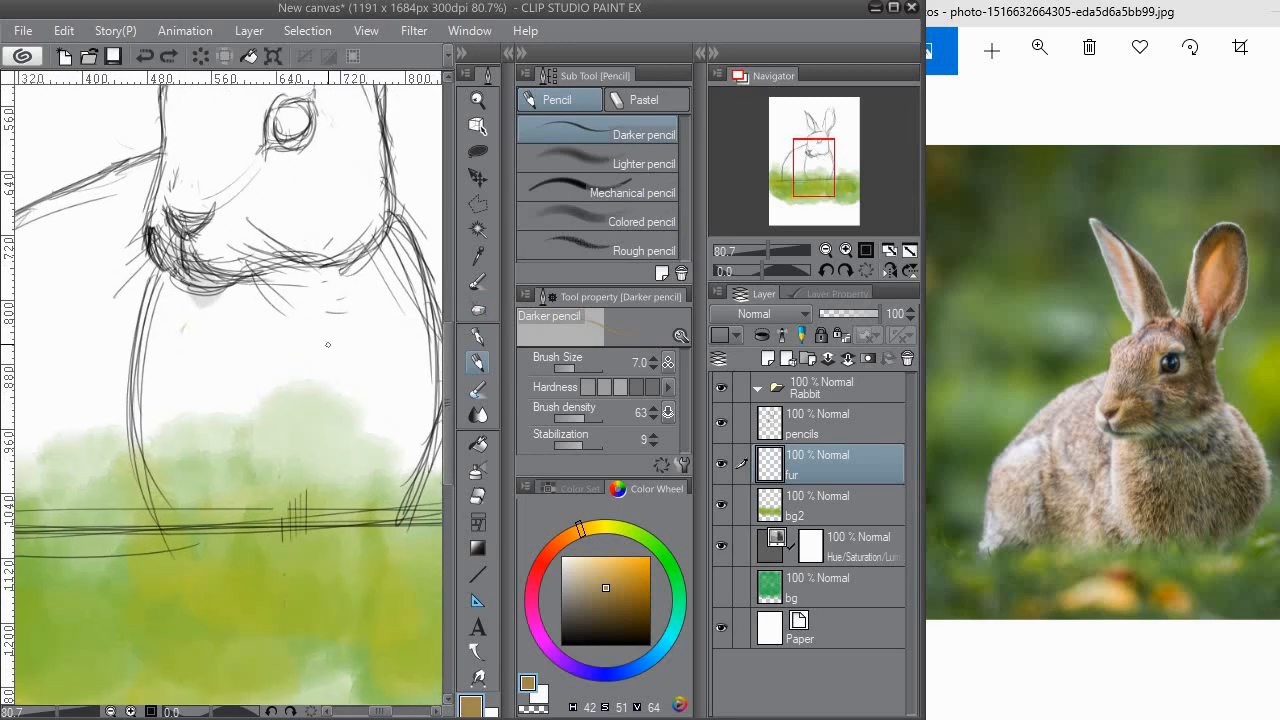
{"action": "left_click", "coordinate": [598, 161]}
{"action": "mouse_move", "coordinate": [338, 268]}
{"action": "left_mouse_down"}
{"action": "mouse_move", "coordinate": [310, 338]}
{"action": "mouse_move", "coordinate": [302, 328]}
{"action": "left_mouse_up"}
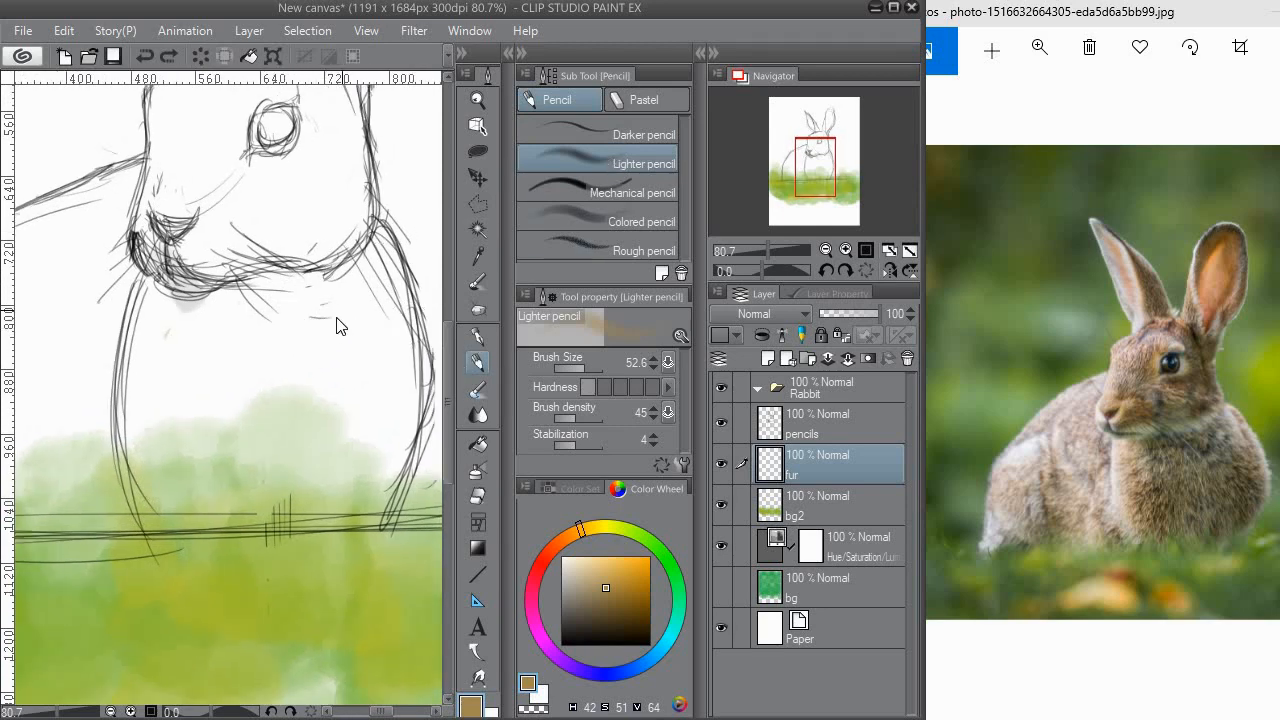
{"action": "scroll", "coordinate": [336, 310], "scroll_direction": "down", "scroll_amount": 4}
{"action": "left_click_drag", "start_coordinate": [330, 295], "coordinate": [344, 375]}
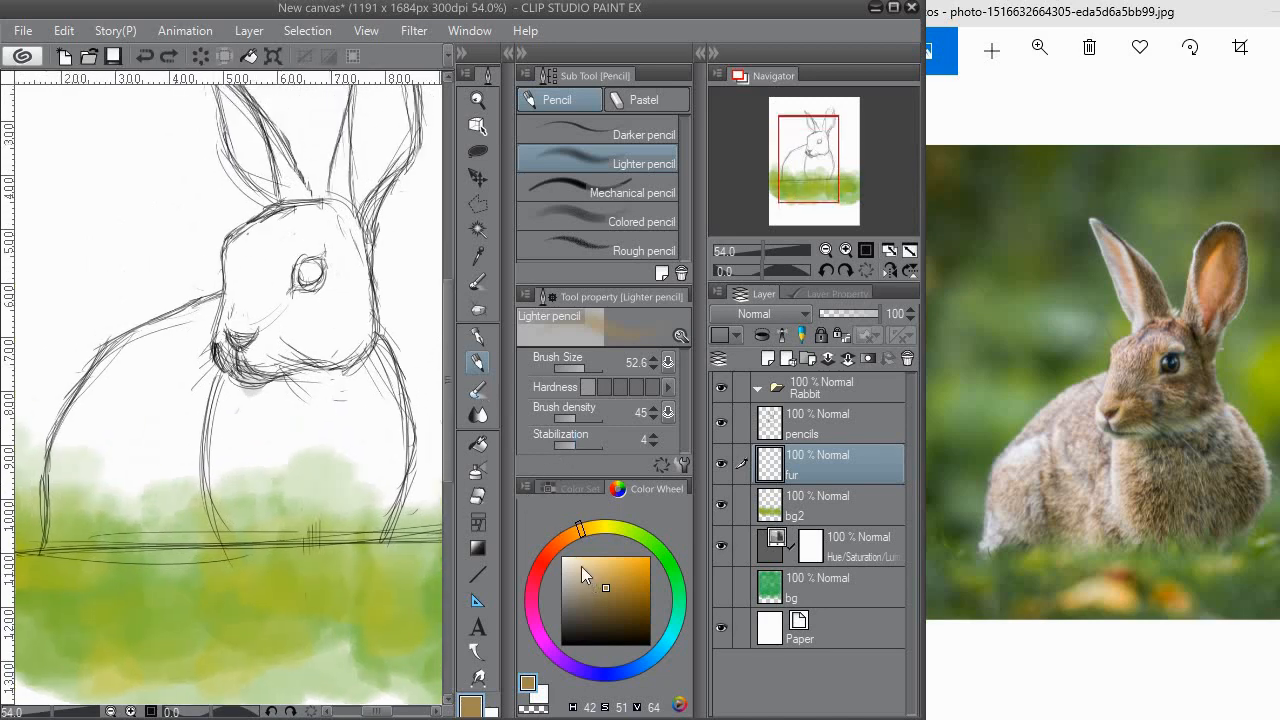
{"action": "left_click", "coordinate": [579, 566]}
{"action": "left_click_drag", "start_coordinate": [222, 395], "coordinate": [244, 410]}
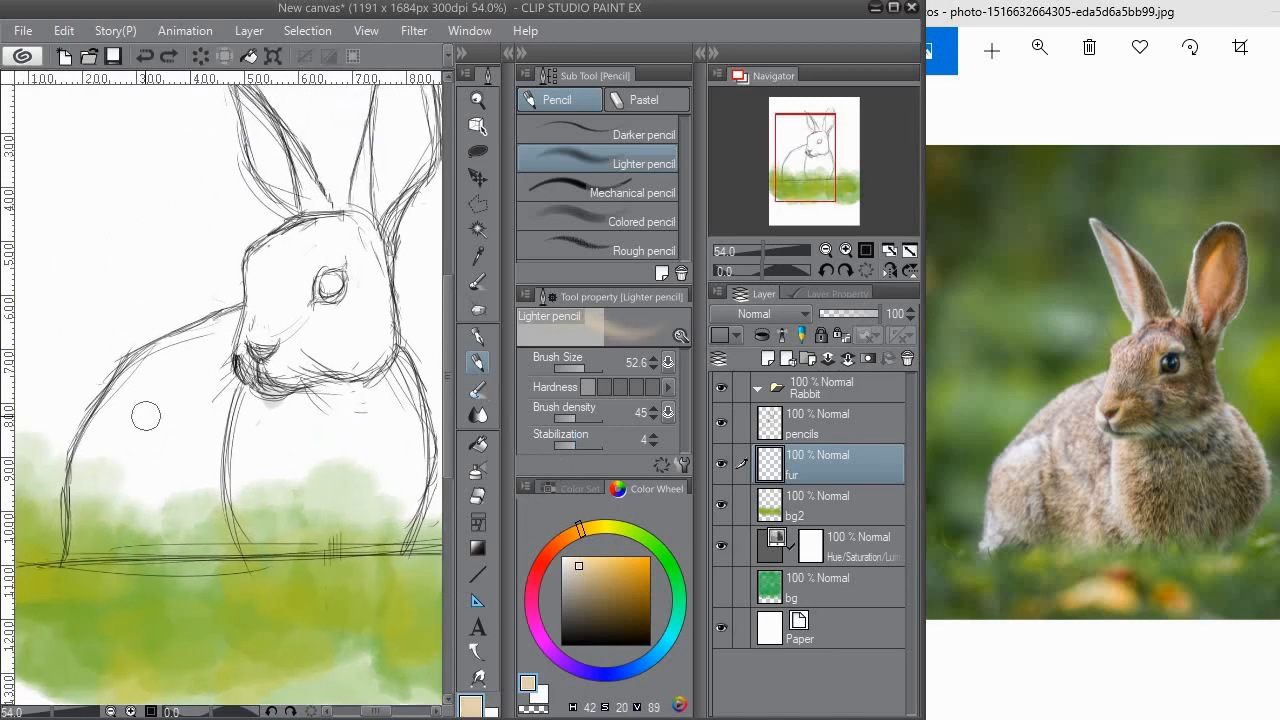
Fill the rabbit's back, head and chest with the light beige base color on the fur layer.
{"action": "mouse_move", "coordinate": [84, 521]}
{"action": "left_mouse_down"}
{"action": "mouse_move", "coordinate": [86, 470]}
{"action": "mouse_move", "coordinate": [77, 550]}
{"action": "mouse_move", "coordinate": [100, 411]}
{"action": "mouse_move", "coordinate": [171, 363]}
{"action": "mouse_move", "coordinate": [158, 361]}
{"action": "mouse_move", "coordinate": [204, 346]}
{"action": "mouse_move", "coordinate": [181, 341]}
{"action": "mouse_move", "coordinate": [204, 330]}
{"action": "mouse_move", "coordinate": [219, 390]}
{"action": "mouse_move", "coordinate": [205, 501]}
{"action": "mouse_move", "coordinate": [230, 543]}
{"action": "mouse_move", "coordinate": [153, 529]}
{"action": "mouse_move", "coordinate": [166, 530]}
{"action": "mouse_move", "coordinate": [100, 539]}
{"action": "mouse_move", "coordinate": [112, 549]}
{"action": "mouse_move", "coordinate": [93, 538]}
{"action": "mouse_move", "coordinate": [169, 491]}
{"action": "mouse_move", "coordinate": [164, 505]}
{"action": "mouse_move", "coordinate": [170, 480]}
{"action": "mouse_move", "coordinate": [148, 483]}
{"action": "mouse_move", "coordinate": [173, 525]}
{"action": "mouse_move", "coordinate": [188, 454]}
{"action": "mouse_move", "coordinate": [193, 476]}
{"action": "mouse_move", "coordinate": [184, 368]}
{"action": "mouse_move", "coordinate": [160, 425]}
{"action": "mouse_move", "coordinate": [165, 395]}
{"action": "mouse_move", "coordinate": [116, 473]}
{"action": "mouse_move", "coordinate": [97, 455]}
{"action": "mouse_move", "coordinate": [140, 382]}
{"action": "left_mouse_up"}
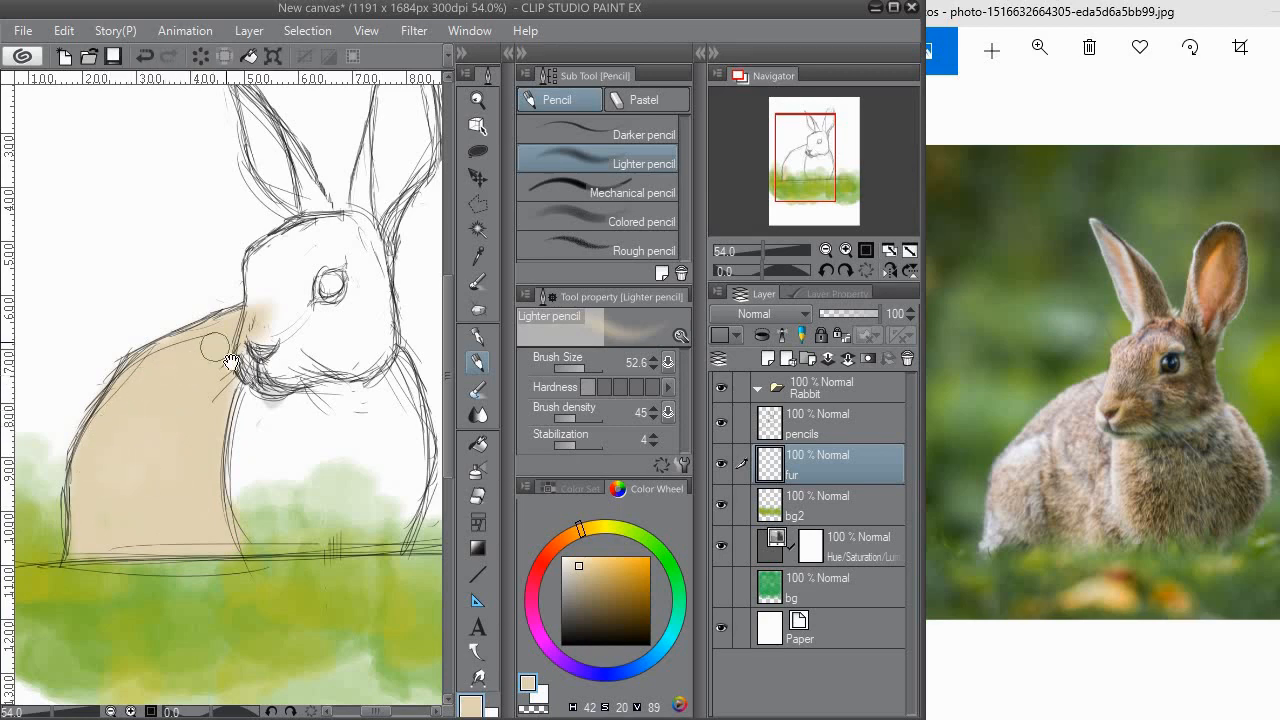
{"action": "left_click_drag", "start_coordinate": [216, 350], "coordinate": [134, 380]}
{"action": "mouse_move", "coordinate": [187, 335]}
{"action": "left_mouse_down"}
{"action": "mouse_move", "coordinate": [208, 293]}
{"action": "mouse_move", "coordinate": [176, 360]}
{"action": "mouse_move", "coordinate": [184, 281]}
{"action": "mouse_move", "coordinate": [269, 256]}
{"action": "mouse_move", "coordinate": [217, 270]}
{"action": "left_mouse_up"}
{"action": "mouse_move", "coordinate": [201, 373]}
{"action": "left_mouse_down"}
{"action": "mouse_move", "coordinate": [254, 272]}
{"action": "mouse_move", "coordinate": [256, 373]}
{"action": "mouse_move", "coordinate": [265, 358]}
{"action": "mouse_move", "coordinate": [279, 389]}
{"action": "mouse_move", "coordinate": [298, 393]}
{"action": "mouse_move", "coordinate": [292, 355]}
{"action": "mouse_move", "coordinate": [305, 367]}
{"action": "mouse_move", "coordinate": [303, 352]}
{"action": "mouse_move", "coordinate": [297, 281]}
{"action": "left_mouse_up"}
{"action": "mouse_move", "coordinate": [285, 347]}
{"action": "left_mouse_down"}
{"action": "mouse_move", "coordinate": [273, 454]}
{"action": "mouse_move", "coordinate": [240, 434]}
{"action": "mouse_move", "coordinate": [200, 443]}
{"action": "mouse_move", "coordinate": [166, 418]}
{"action": "mouse_move", "coordinate": [169, 480]}
{"action": "mouse_move", "coordinate": [189, 498]}
{"action": "mouse_move", "coordinate": [335, 495]}
{"action": "mouse_move", "coordinate": [294, 409]}
{"action": "mouse_move", "coordinate": [309, 480]}
{"action": "mouse_move", "coordinate": [334, 443]}
{"action": "mouse_move", "coordinate": [320, 342]}
{"action": "mouse_move", "coordinate": [345, 385]}
{"action": "mouse_move", "coordinate": [335, 335]}
{"action": "mouse_move", "coordinate": [341, 443]}
{"action": "left_mouse_up"}
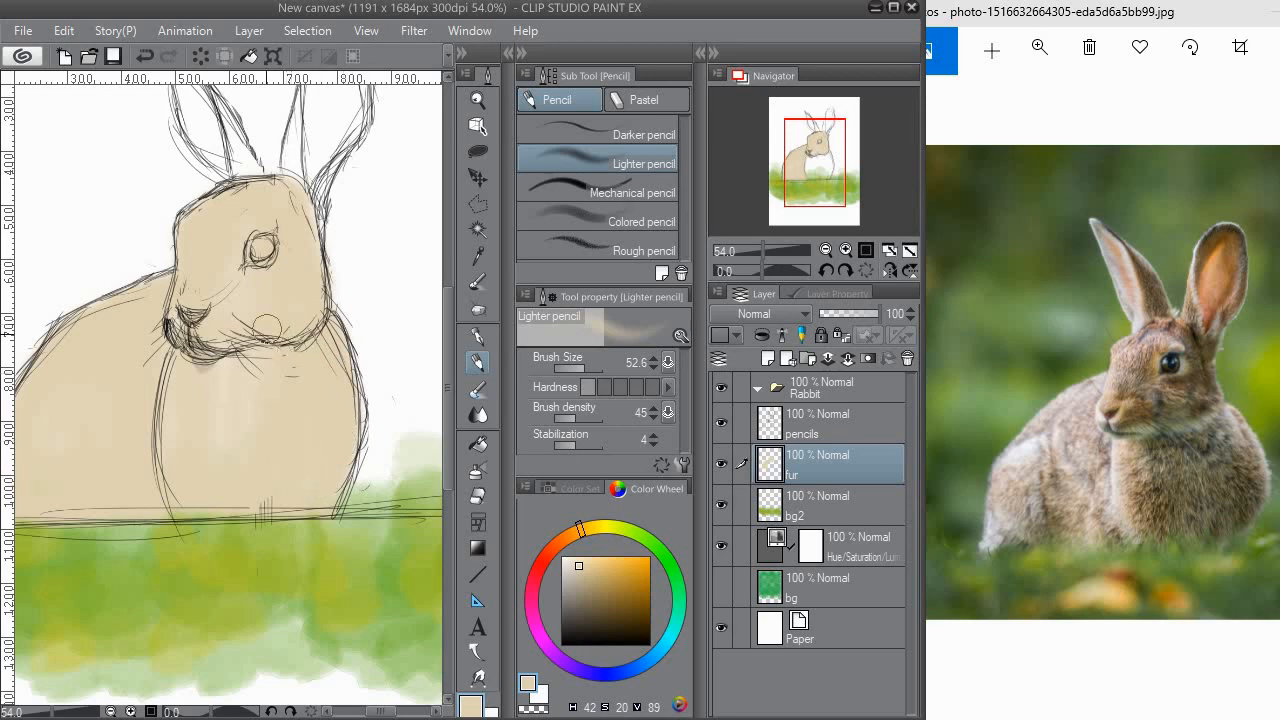
{"action": "left_click_drag", "start_coordinate": [161, 367], "coordinate": [248, 350]}
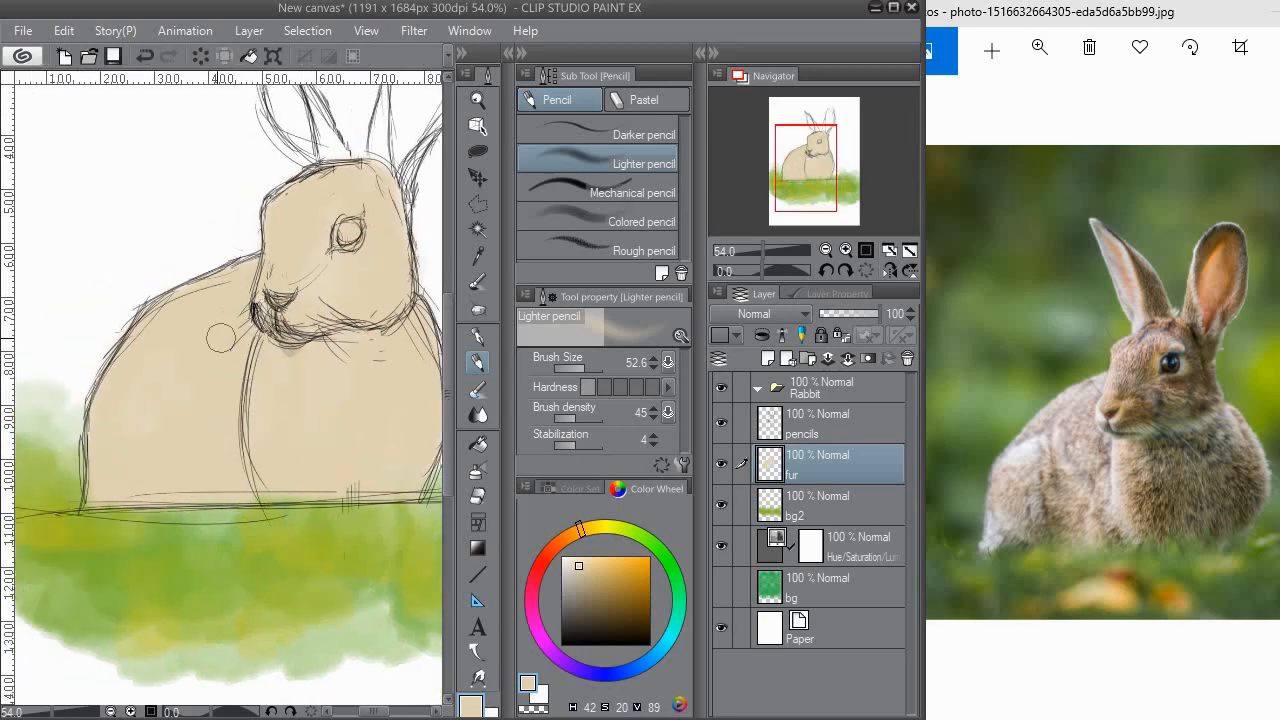
Reduce the Lighter pencil's size to 43.0 and fill both of the rabbit's ears with the beige base color.
{"action": "left_click_drag", "start_coordinate": [349, 178], "coordinate": [264, 368]}
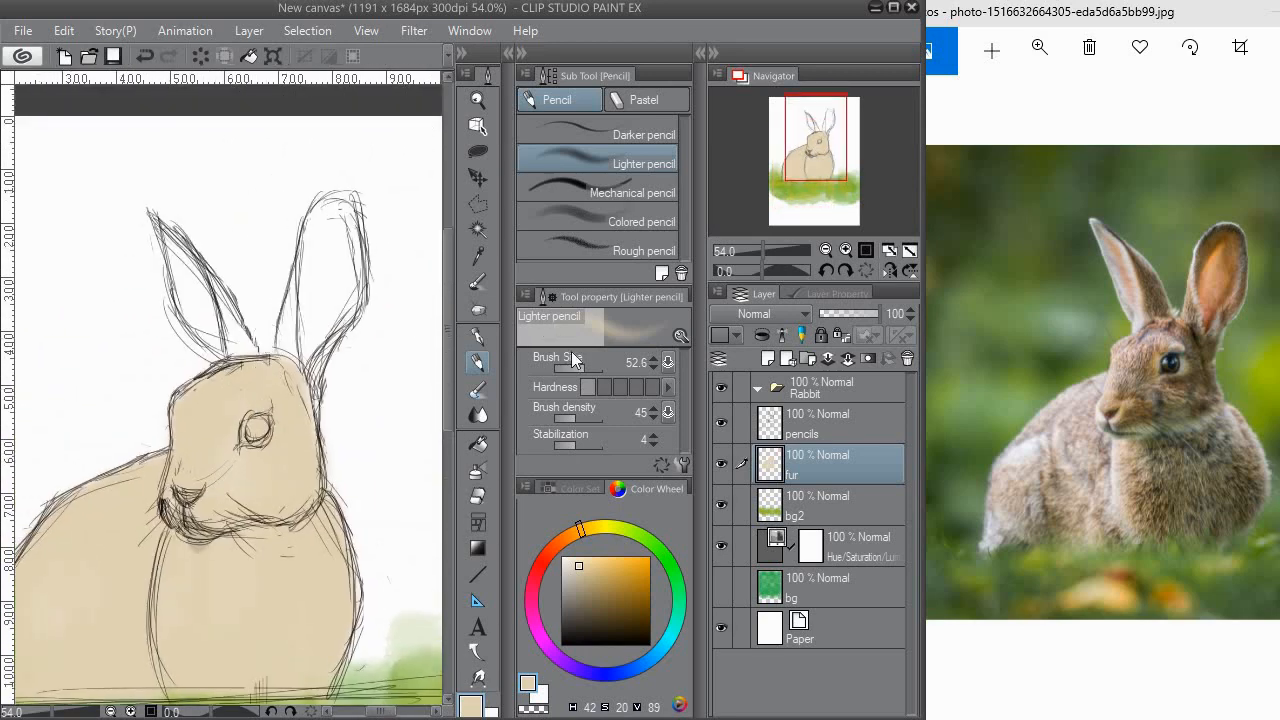
{"action": "left_click_drag", "start_coordinate": [580, 370], "coordinate": [583, 366]}
{"action": "mouse_move", "coordinate": [200, 247]}
{"action": "left_mouse_down"}
{"action": "mouse_move", "coordinate": [226, 285]}
{"action": "mouse_move", "coordinate": [210, 302]}
{"action": "mouse_move", "coordinate": [187, 266]}
{"action": "mouse_move", "coordinate": [214, 330]}
{"action": "mouse_move", "coordinate": [257, 376]}
{"action": "mouse_move", "coordinate": [228, 360]}
{"action": "mouse_move", "coordinate": [264, 372]}
{"action": "mouse_move", "coordinate": [216, 296]}
{"action": "left_mouse_up"}
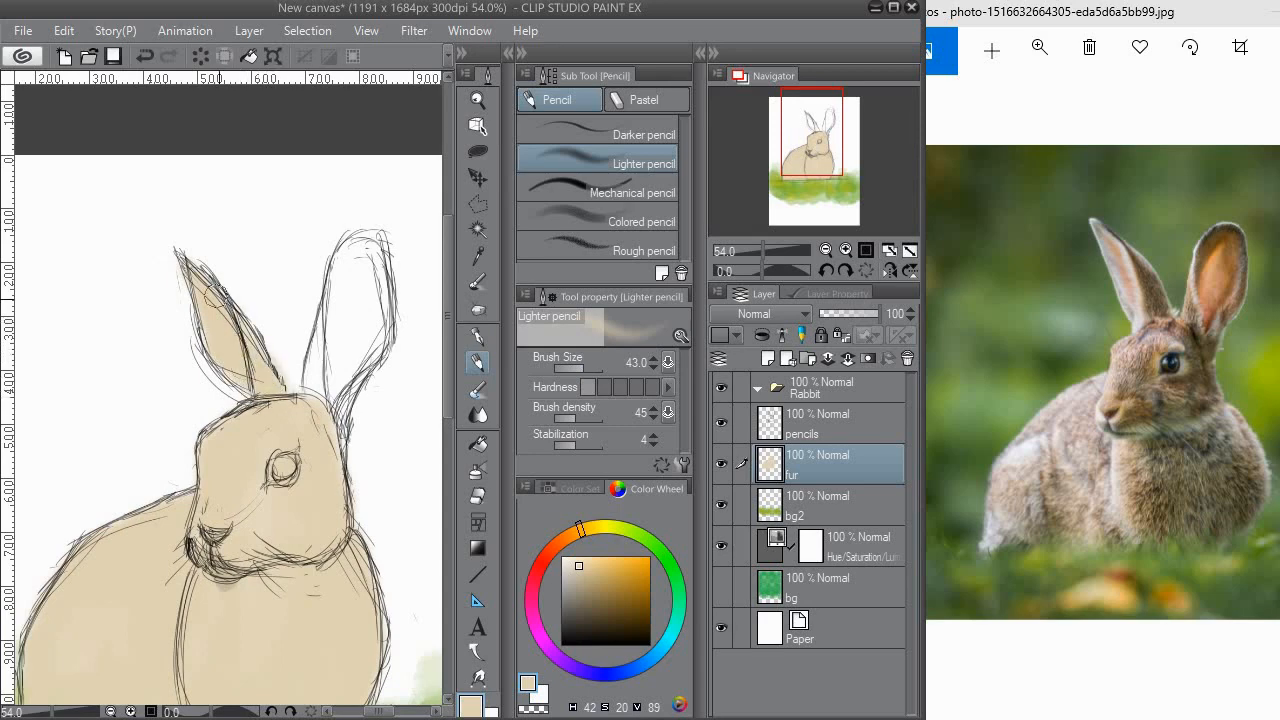
{"action": "mouse_move", "coordinate": [328, 395]}
{"action": "left_mouse_down"}
{"action": "mouse_move", "coordinate": [346, 240]}
{"action": "mouse_move", "coordinate": [337, 282]}
{"action": "mouse_move", "coordinate": [334, 267]}
{"action": "mouse_move", "coordinate": [361, 245]}
{"action": "mouse_move", "coordinate": [388, 308]}
{"action": "mouse_move", "coordinate": [351, 365]}
{"action": "mouse_move", "coordinate": [329, 491]}
{"action": "mouse_move", "coordinate": [344, 280]}
{"action": "mouse_move", "coordinate": [371, 277]}
{"action": "mouse_move", "coordinate": [352, 349]}
{"action": "mouse_move", "coordinate": [347, 240]}
{"action": "left_mouse_up"}
{"action": "left_click_drag", "start_coordinate": [341, 302], "coordinate": [334, 223]}
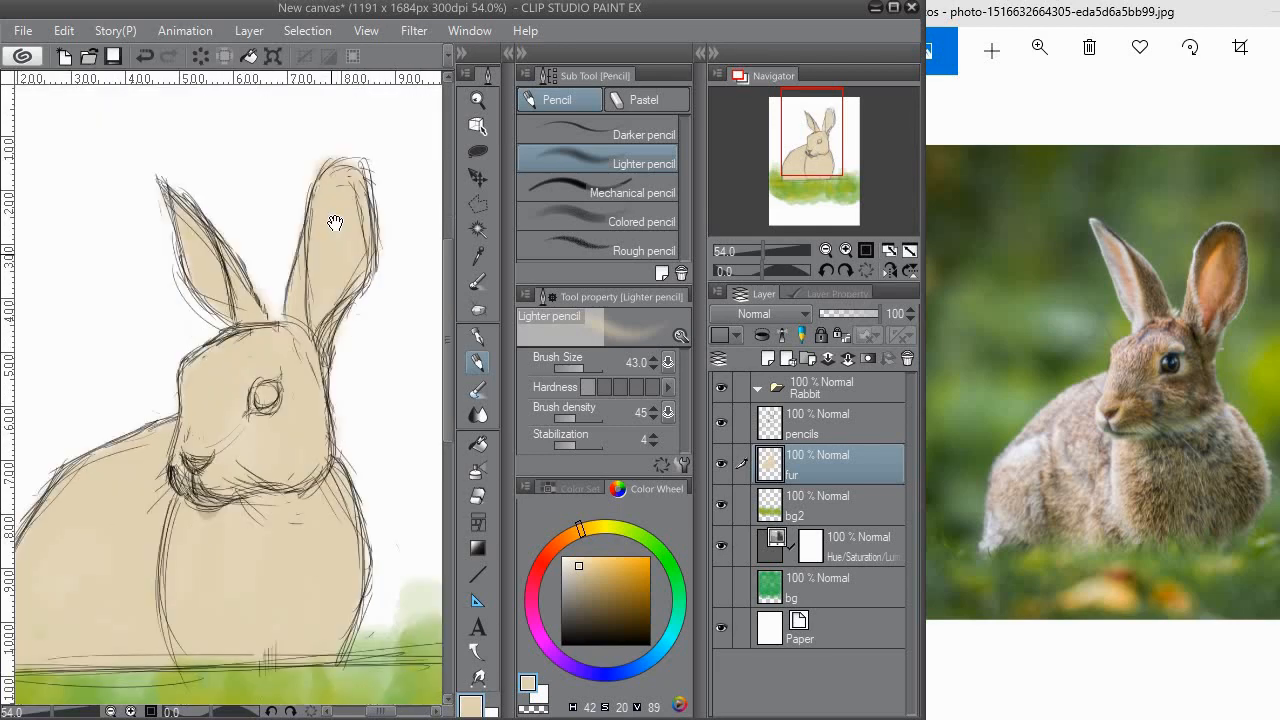
{"action": "mouse_move", "coordinate": [275, 405]}
{"action": "left_mouse_down"}
{"action": "mouse_move", "coordinate": [314, 312]}
{"action": "mouse_move", "coordinate": [291, 328]}
{"action": "mouse_move", "coordinate": [290, 382]}
{"action": "mouse_move", "coordinate": [292, 326]}
{"action": "mouse_move", "coordinate": [309, 399]}
{"action": "left_mouse_up"}
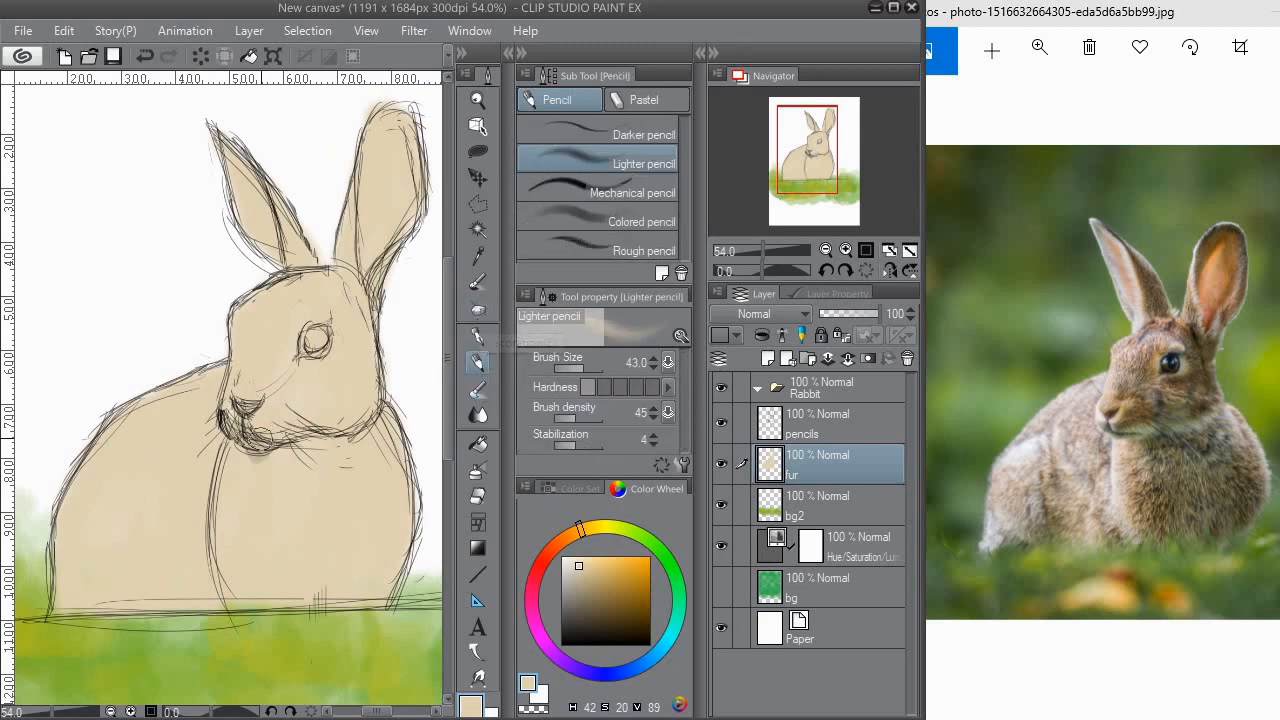
Switch to the Rough pencil and choose a darker brown with hue 42, saturation 52 and value 58.
{"action": "left_click", "coordinate": [597, 136]}
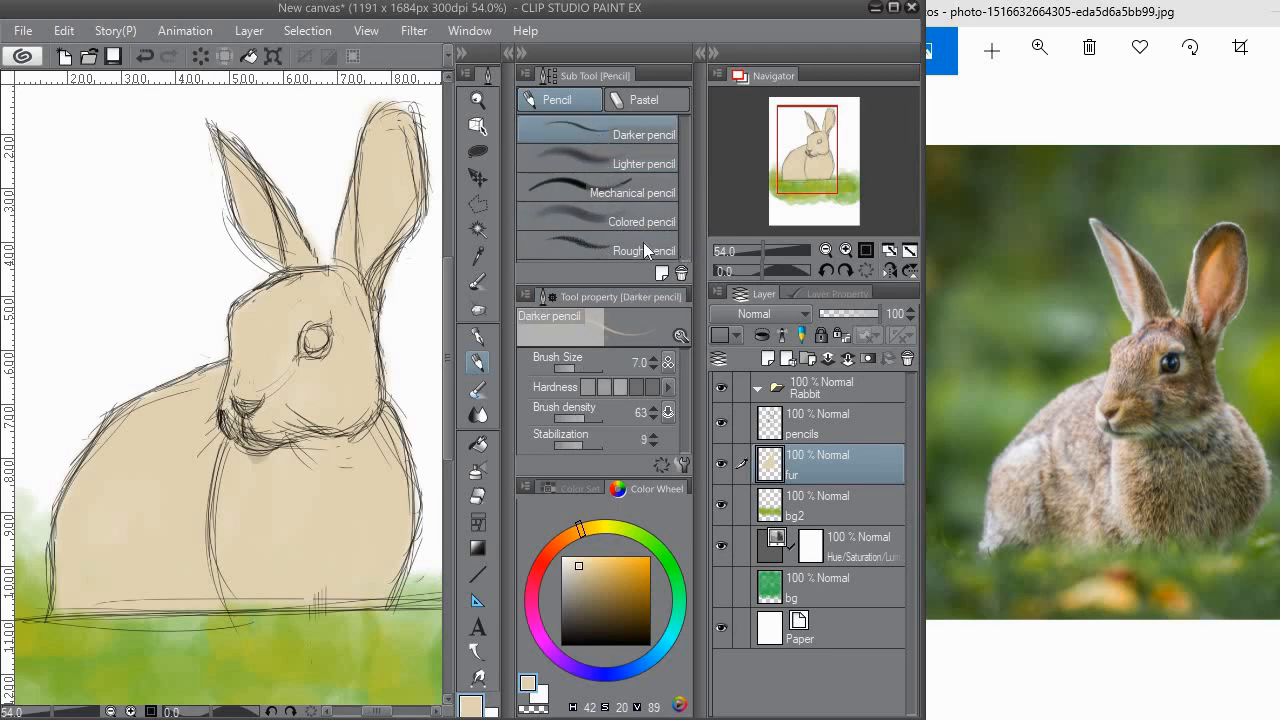
{"action": "left_click", "coordinate": [598, 248]}
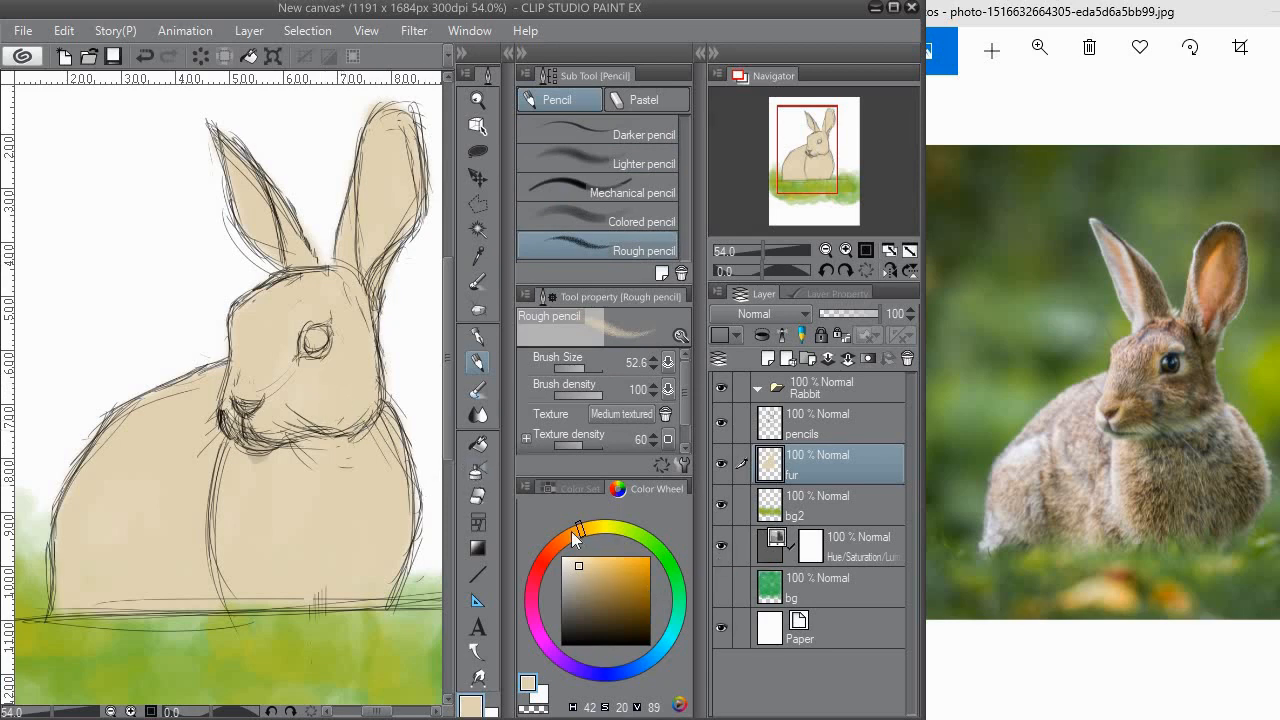
{"action": "left_click_drag", "start_coordinate": [600, 572], "coordinate": [606, 592]}
Try brown Rough pencil strokes around the rabbit's cheek, and undo them.
{"action": "mouse_move", "coordinate": [326, 386]}
{"action": "left_mouse_down"}
{"action": "mouse_move", "coordinate": [342, 410]}
{"action": "mouse_move", "coordinate": [332, 420]}
{"action": "mouse_move", "coordinate": [338, 393]}
{"action": "mouse_move", "coordinate": [385, 420]}
{"action": "mouse_move", "coordinate": [320, 380]}
{"action": "mouse_move", "coordinate": [350, 390]}
{"action": "mouse_move", "coordinate": [393, 438]}
{"action": "left_mouse_up"}
{"action": "key", "text": "ctrl+z"}
{"action": "key", "text": "ctrl+z"}
{"action": "key", "text": "ctrl+z"}
{"action": "key", "text": "ctrl+z"}
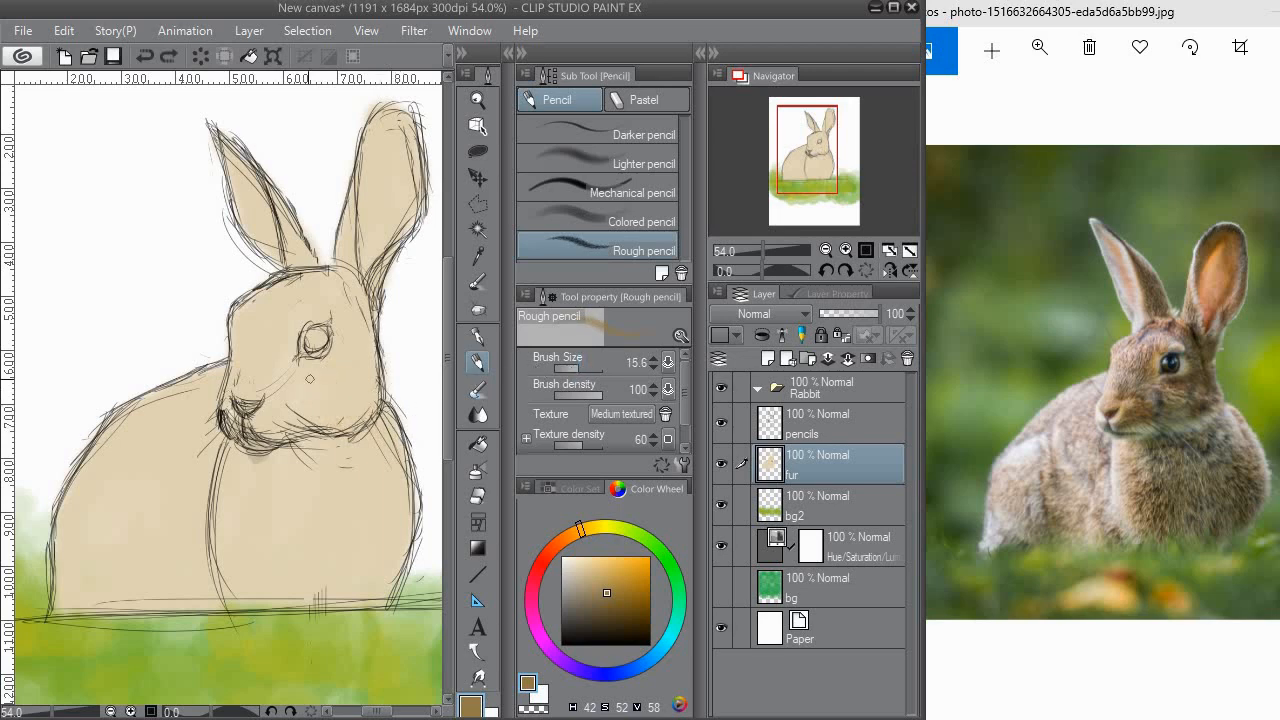
Cover the rabbit's head and the bases of both ears with brown Rough pencil fur strokes.
{"action": "mouse_move", "coordinate": [310, 399]}
{"action": "left_mouse_down"}
{"action": "mouse_move", "coordinate": [338, 414]}
{"action": "mouse_move", "coordinate": [320, 386]}
{"action": "mouse_move", "coordinate": [357, 405]}
{"action": "mouse_move", "coordinate": [331, 372]}
{"action": "mouse_move", "coordinate": [364, 387]}
{"action": "mouse_move", "coordinate": [340, 362]}
{"action": "left_mouse_up"}
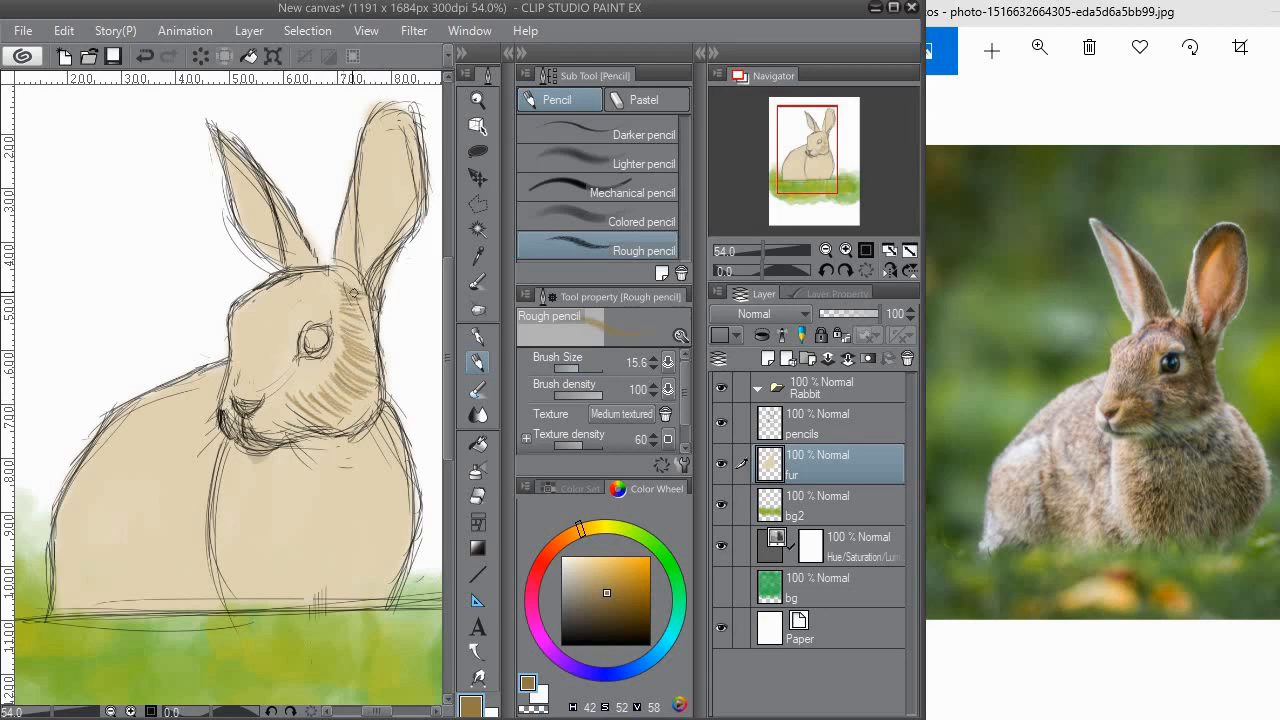
{"action": "left_click_drag", "start_coordinate": [308, 288], "coordinate": [258, 290]}
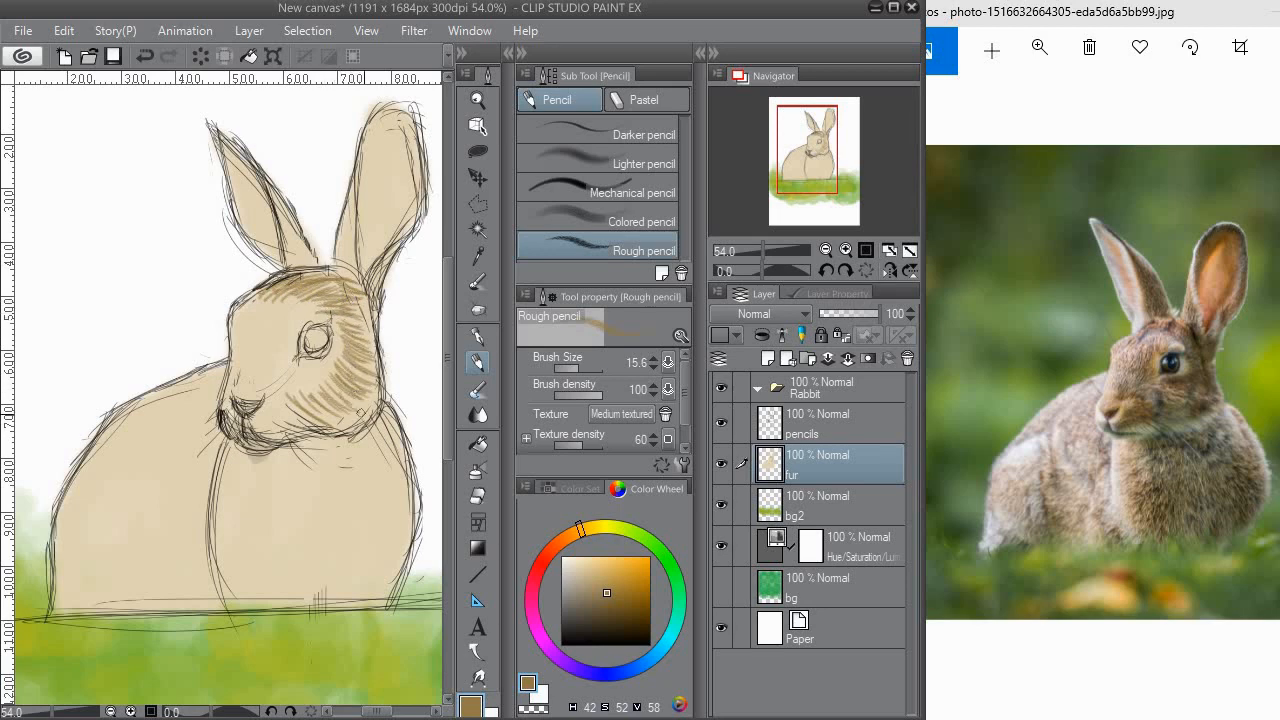
{"action": "mouse_move", "coordinate": [326, 402]}
{"action": "left_mouse_down"}
{"action": "mouse_move", "coordinate": [360, 386]}
{"action": "mouse_move", "coordinate": [324, 424]}
{"action": "left_mouse_up"}
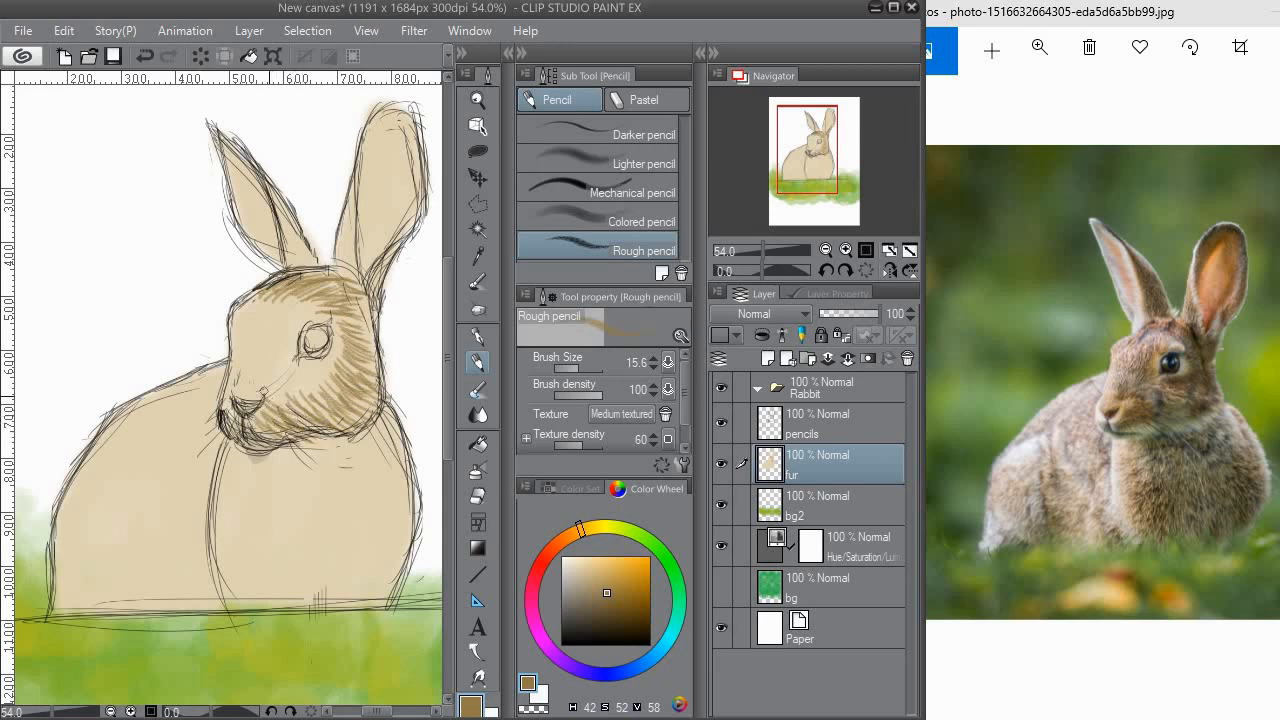
{"action": "left_click_drag", "start_coordinate": [262, 390], "coordinate": [320, 407]}
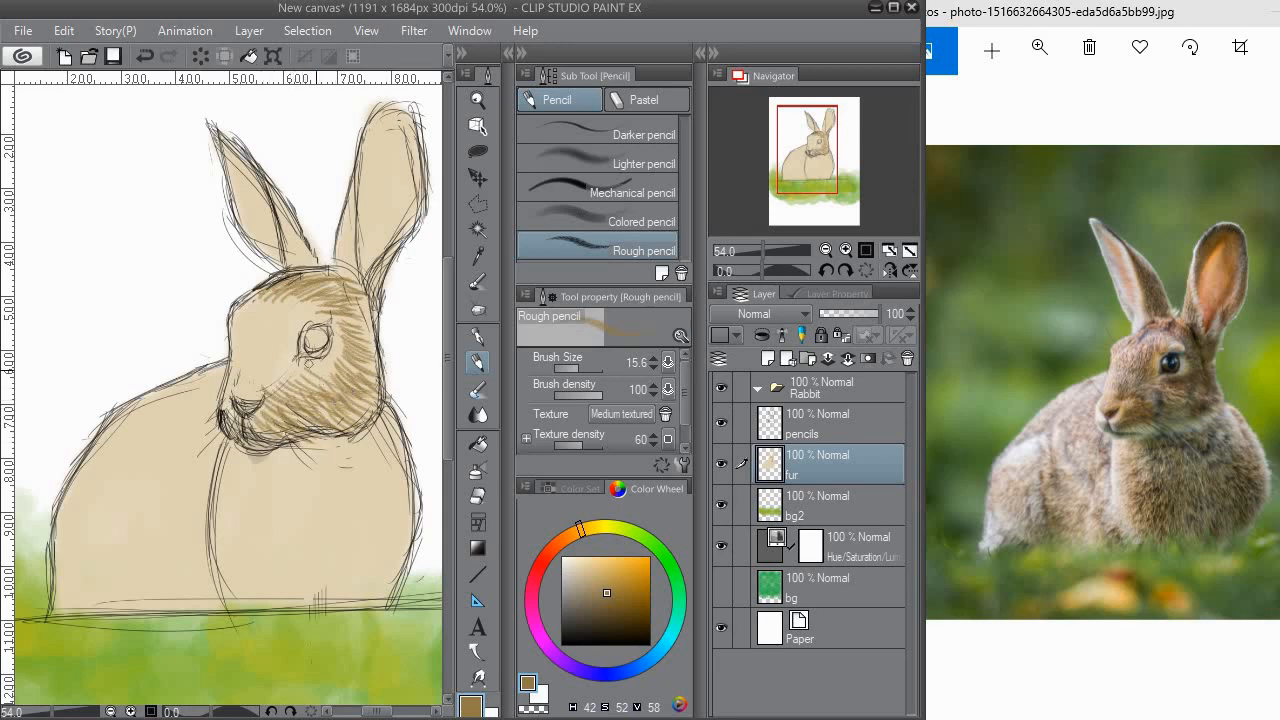
{"action": "left_click_drag", "start_coordinate": [307, 363], "coordinate": [347, 370]}
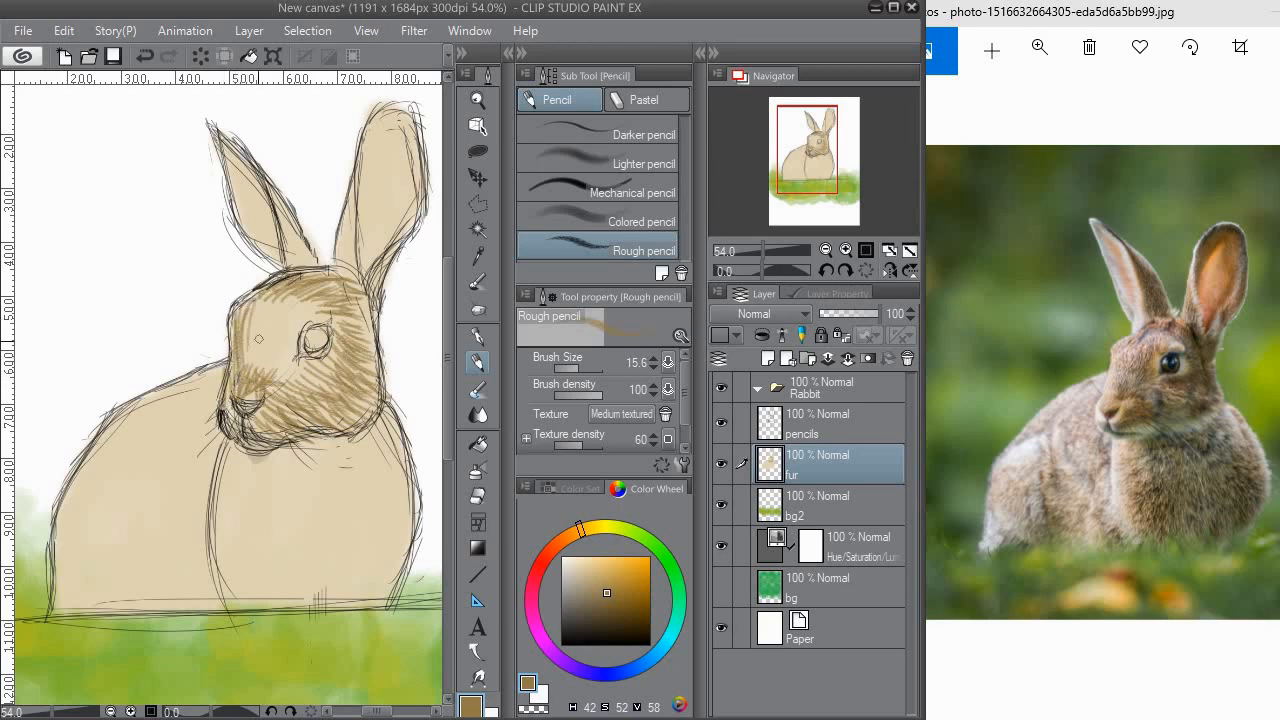
{"action": "mouse_move", "coordinate": [249, 356]}
{"action": "left_mouse_down"}
{"action": "mouse_move", "coordinate": [275, 304]}
{"action": "mouse_move", "coordinate": [274, 331]}
{"action": "mouse_move", "coordinate": [291, 301]}
{"action": "mouse_move", "coordinate": [268, 358]}
{"action": "mouse_move", "coordinate": [299, 318]}
{"action": "mouse_move", "coordinate": [284, 351]}
{"action": "left_mouse_up"}
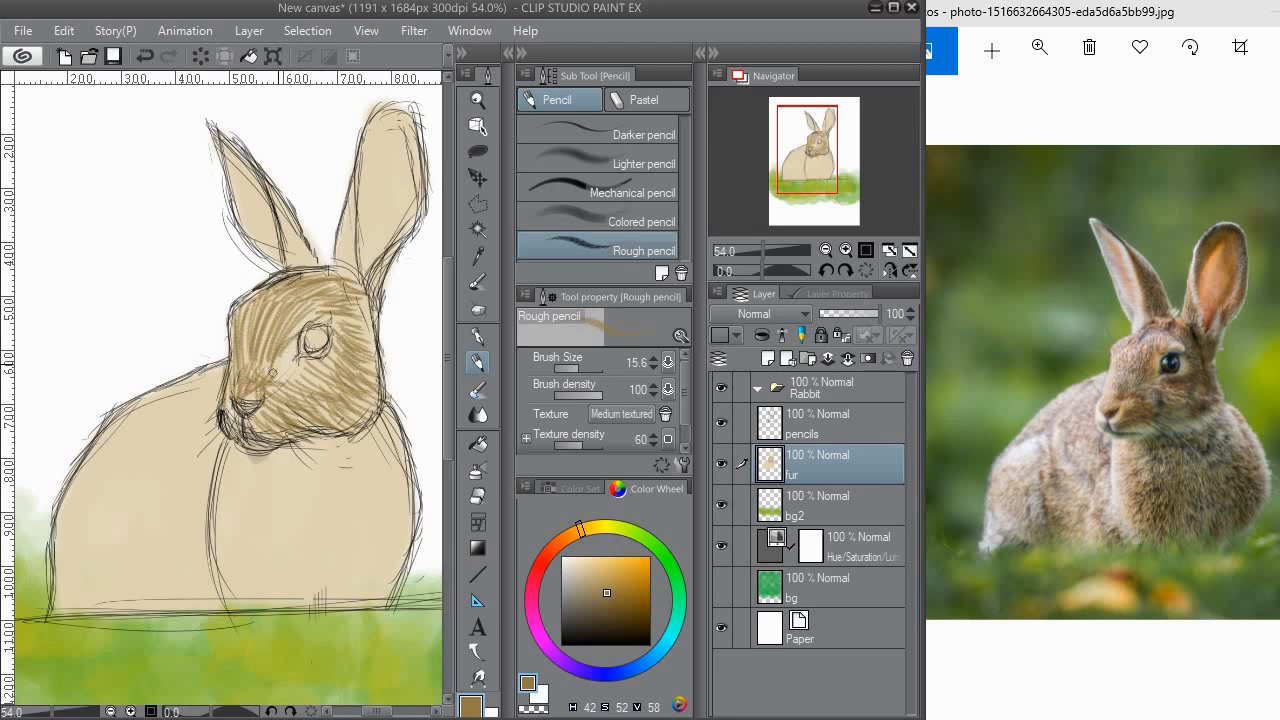
{"action": "left_click_drag", "start_coordinate": [365, 359], "coordinate": [327, 429]}
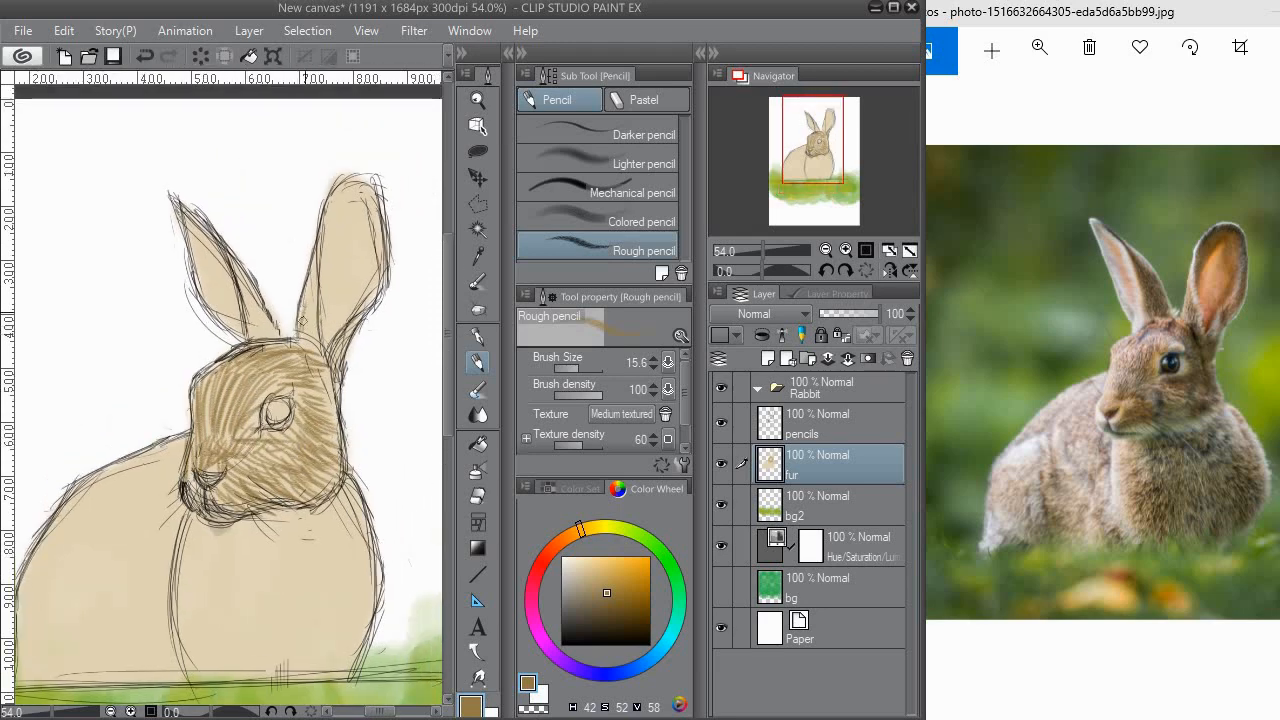
{"action": "left_click_drag", "start_coordinate": [310, 299], "coordinate": [332, 398]}
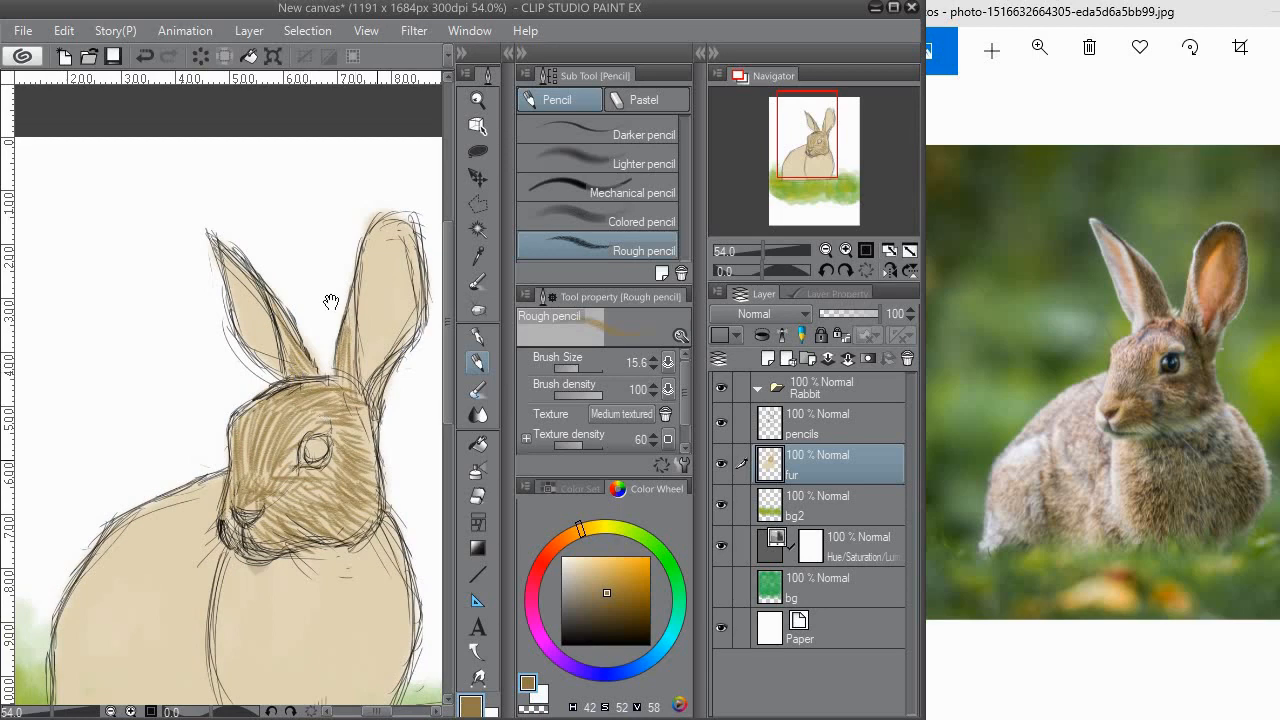
Draw brown Rough pencil fur strokes along both sides and the lower edge of the rabbit's chest.
{"action": "scroll", "coordinate": [337, 354], "scroll_direction": "down", "scroll_amount": 5}
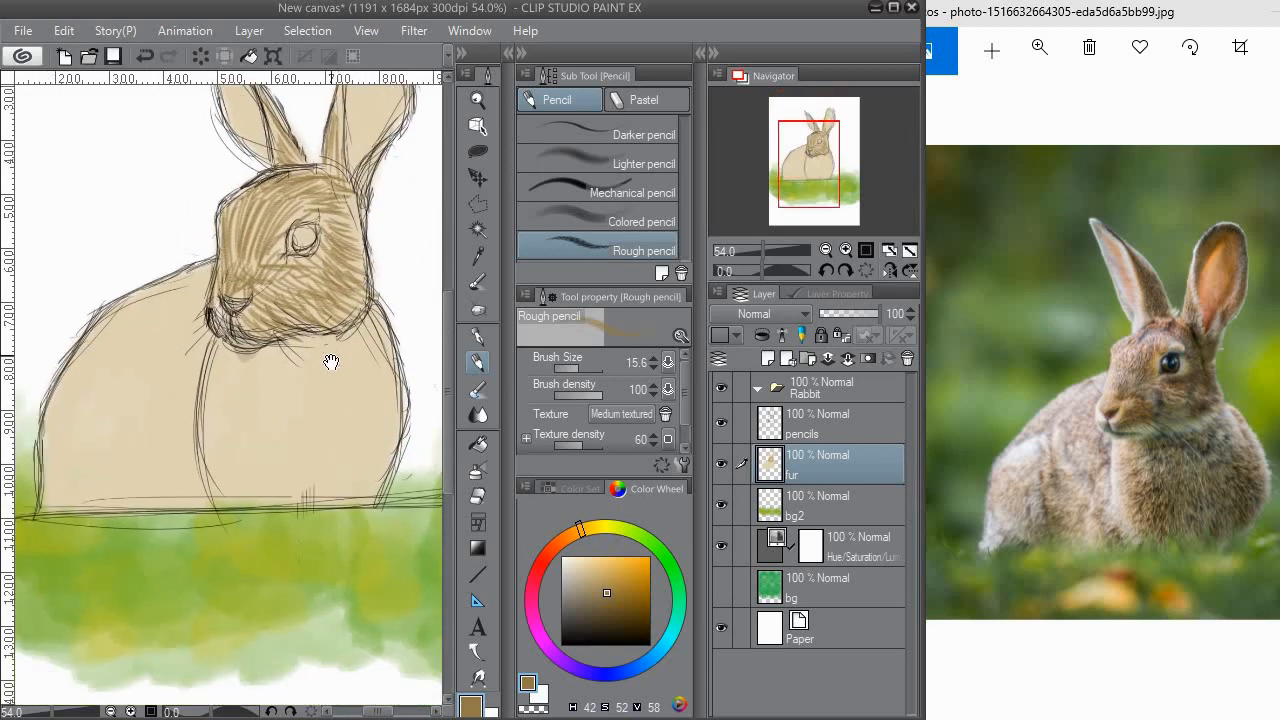
{"action": "scroll", "coordinate": [331, 362], "scroll_direction": "up", "scroll_amount": 1}
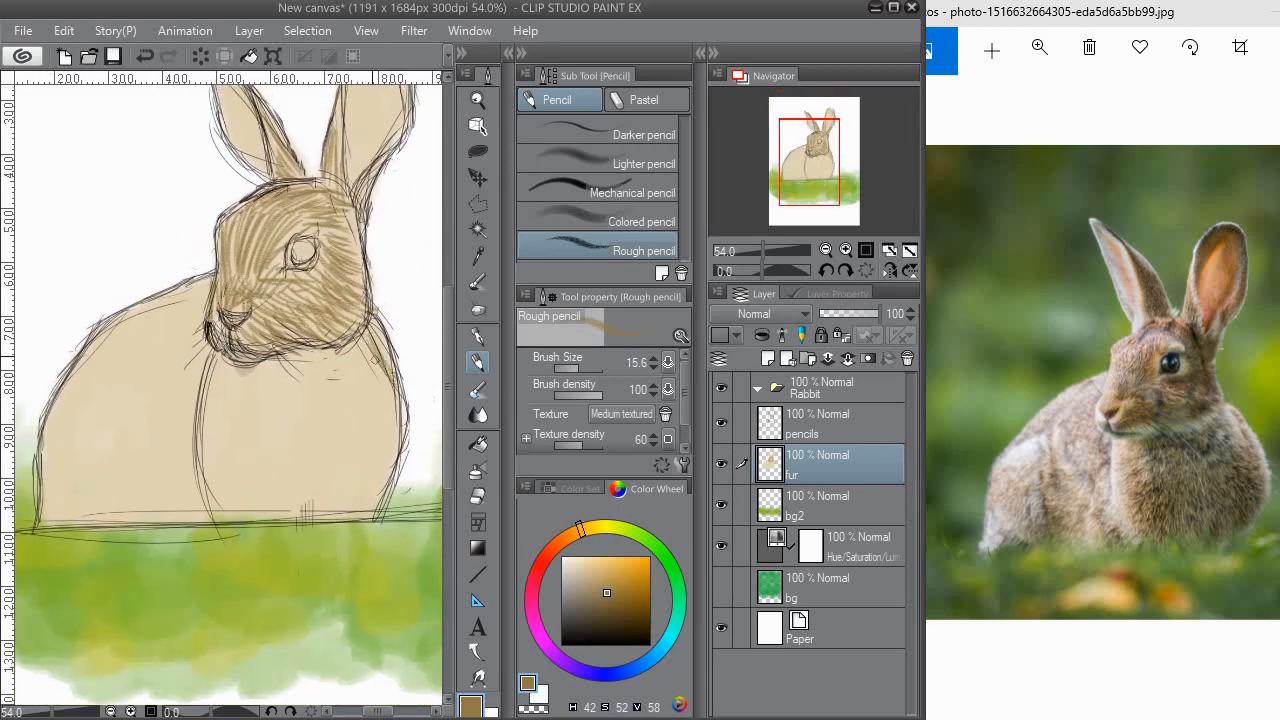
{"action": "mouse_move", "coordinate": [374, 359]}
{"action": "left_mouse_down"}
{"action": "mouse_move", "coordinate": [388, 408]}
{"action": "mouse_move", "coordinate": [357, 352]}
{"action": "mouse_move", "coordinate": [383, 423]}
{"action": "mouse_move", "coordinate": [382, 454]}
{"action": "mouse_move", "coordinate": [366, 400]}
{"action": "mouse_move", "coordinate": [378, 401]}
{"action": "mouse_move", "coordinate": [349, 486]}
{"action": "left_mouse_up"}
{"action": "mouse_move", "coordinate": [331, 441]}
{"action": "left_mouse_down"}
{"action": "mouse_move", "coordinate": [315, 503]}
{"action": "mouse_move", "coordinate": [232, 480]}
{"action": "mouse_move", "coordinate": [260, 457]}
{"action": "left_mouse_up"}
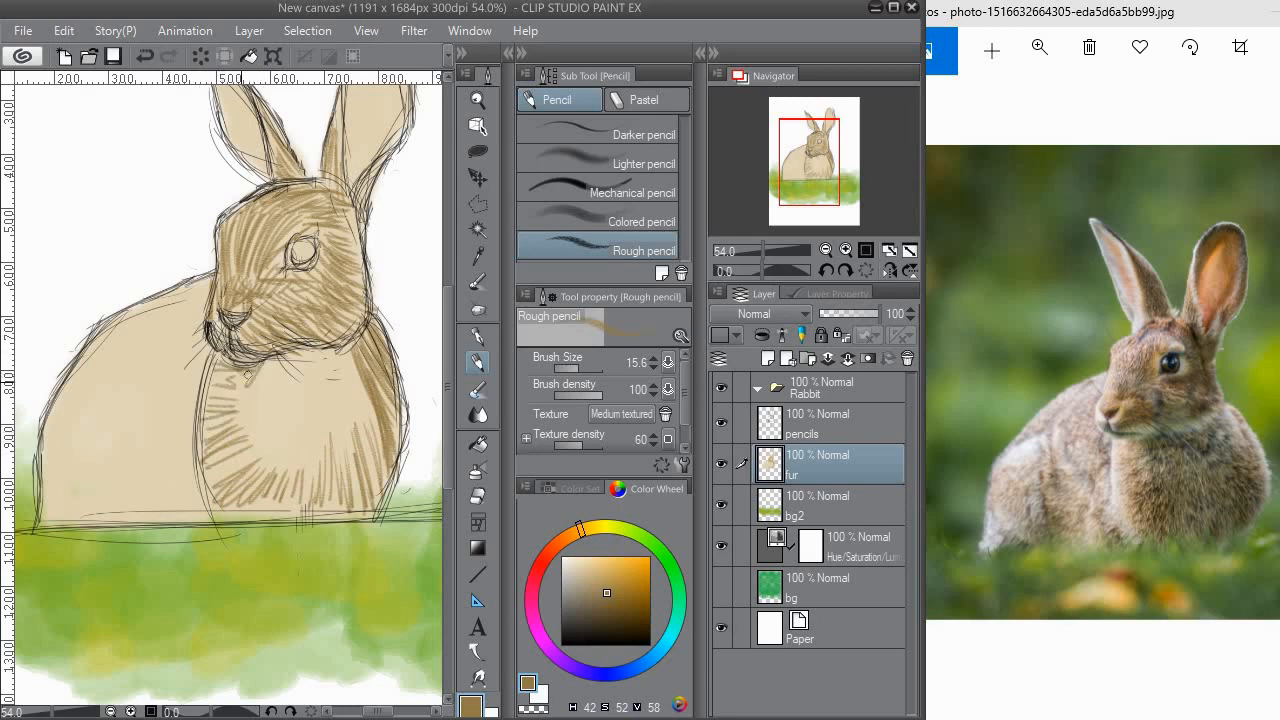
{"action": "mouse_move", "coordinate": [248, 374]}
{"action": "left_mouse_down"}
{"action": "mouse_move", "coordinate": [228, 424]}
{"action": "mouse_move", "coordinate": [260, 416]}
{"action": "mouse_move", "coordinate": [257, 427]}
{"action": "mouse_move", "coordinate": [228, 468]}
{"action": "left_mouse_up"}
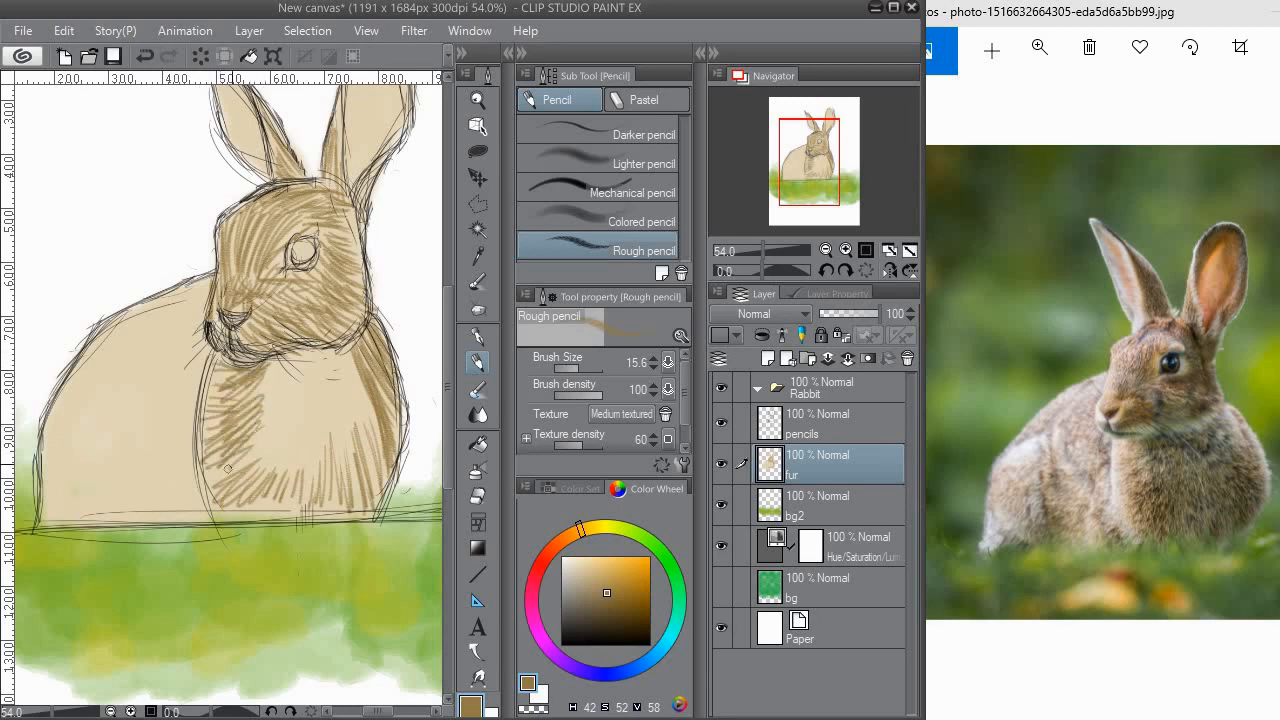
Soften the brown fur strokes on the rabbit's chest and head with the Blend tool.
{"action": "left_click", "coordinate": [478, 416]}
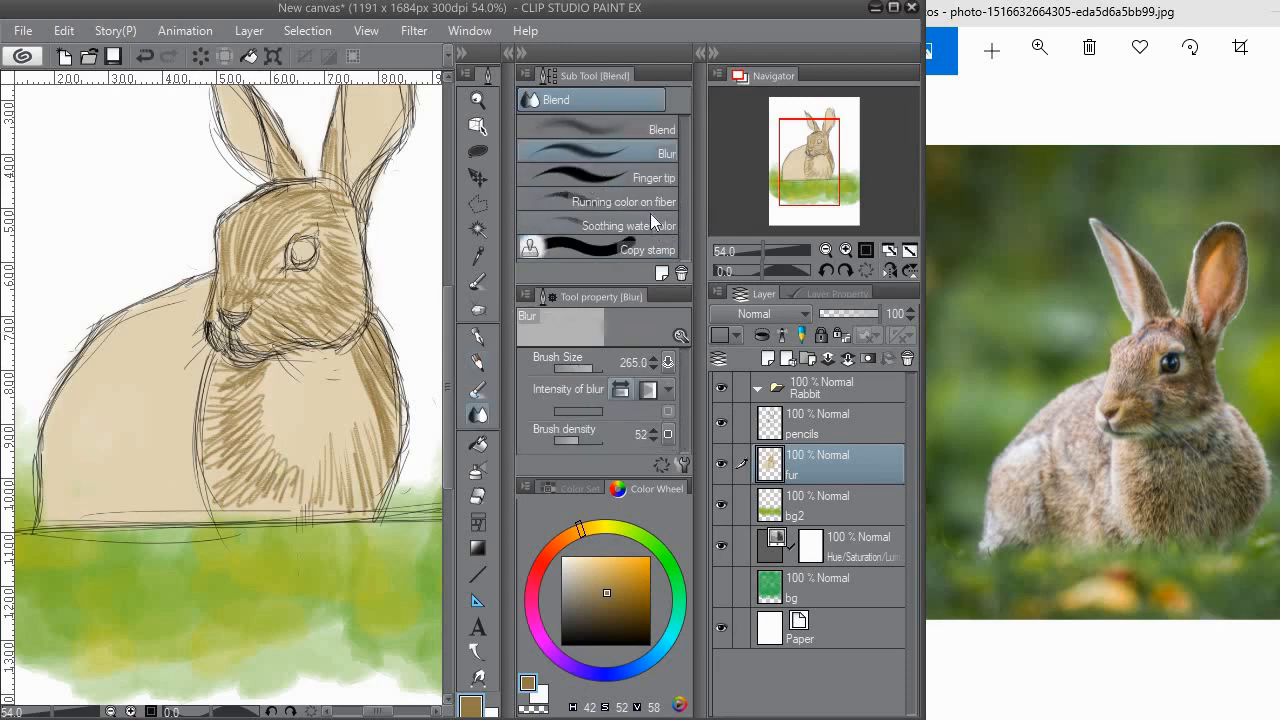
{"action": "left_click", "coordinate": [629, 124]}
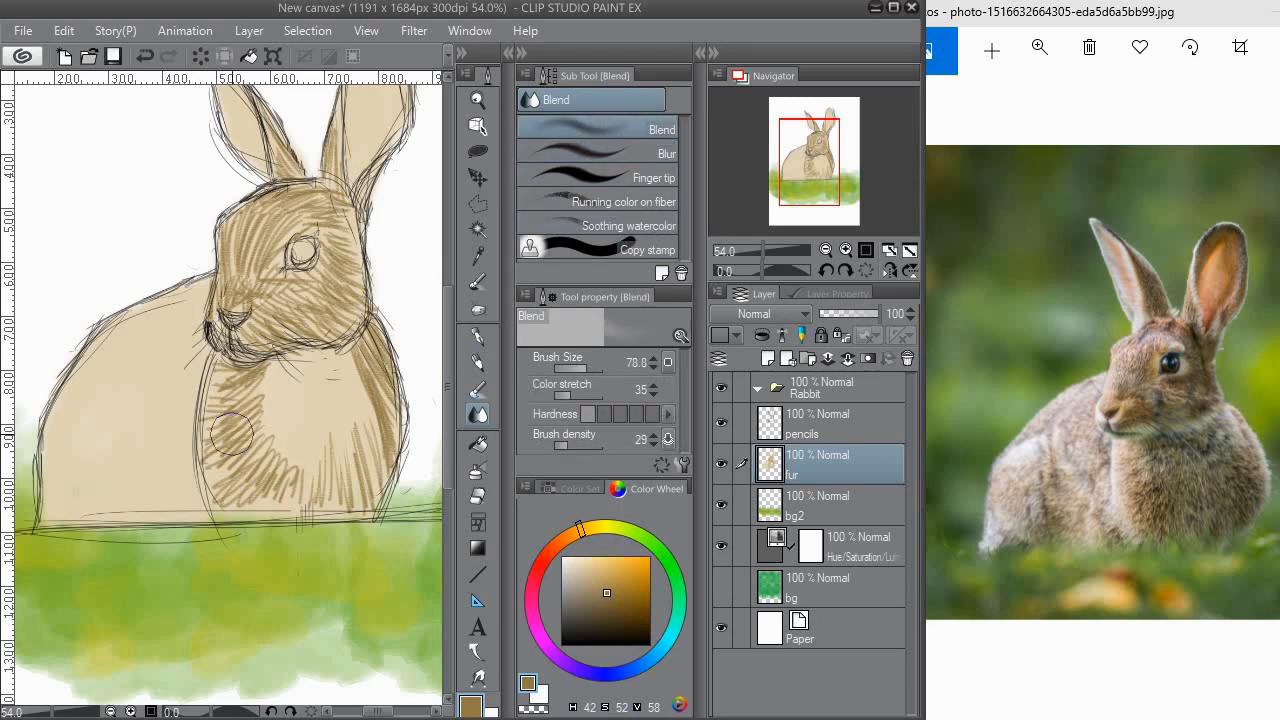
{"action": "mouse_move", "coordinate": [240, 400]}
{"action": "left_mouse_down"}
{"action": "mouse_move", "coordinate": [243, 437]}
{"action": "mouse_move", "coordinate": [215, 452]}
{"action": "mouse_move", "coordinate": [221, 466]}
{"action": "mouse_move", "coordinate": [268, 493]}
{"action": "mouse_move", "coordinate": [328, 468]}
{"action": "mouse_move", "coordinate": [352, 433]}
{"action": "mouse_move", "coordinate": [366, 469]}
{"action": "mouse_move", "coordinate": [372, 386]}
{"action": "mouse_move", "coordinate": [331, 294]}
{"action": "mouse_move", "coordinate": [333, 306]}
{"action": "mouse_move", "coordinate": [300, 296]}
{"action": "mouse_move", "coordinate": [287, 309]}
{"action": "mouse_move", "coordinate": [327, 321]}
{"action": "mouse_move", "coordinate": [289, 322]}
{"action": "mouse_move", "coordinate": [283, 297]}
{"action": "mouse_move", "coordinate": [298, 293]}
{"action": "mouse_move", "coordinate": [279, 258]}
{"action": "mouse_move", "coordinate": [300, 244]}
{"action": "mouse_move", "coordinate": [331, 265]}
{"action": "mouse_move", "coordinate": [317, 216]}
{"action": "mouse_move", "coordinate": [241, 232]}
{"action": "left_mouse_up"}
{"action": "left_click_drag", "start_coordinate": [262, 290], "coordinate": [233, 427]}
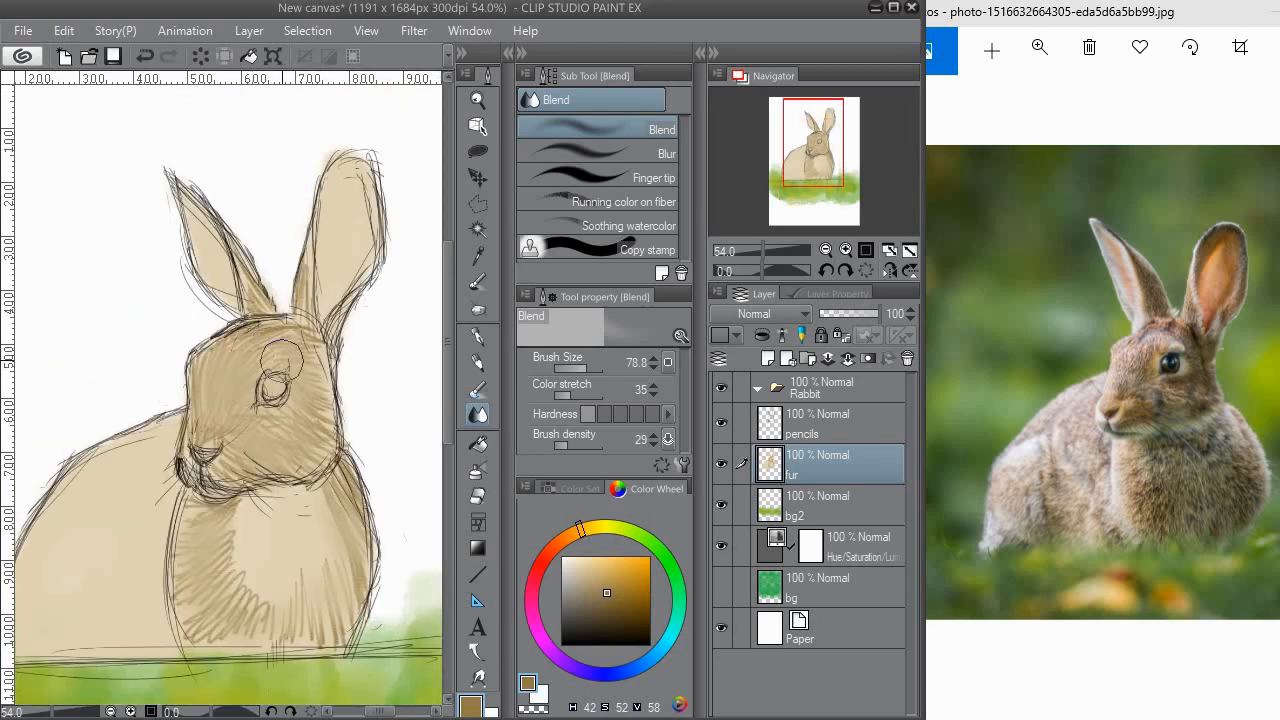
{"action": "left_click_drag", "start_coordinate": [274, 271], "coordinate": [268, 111]}
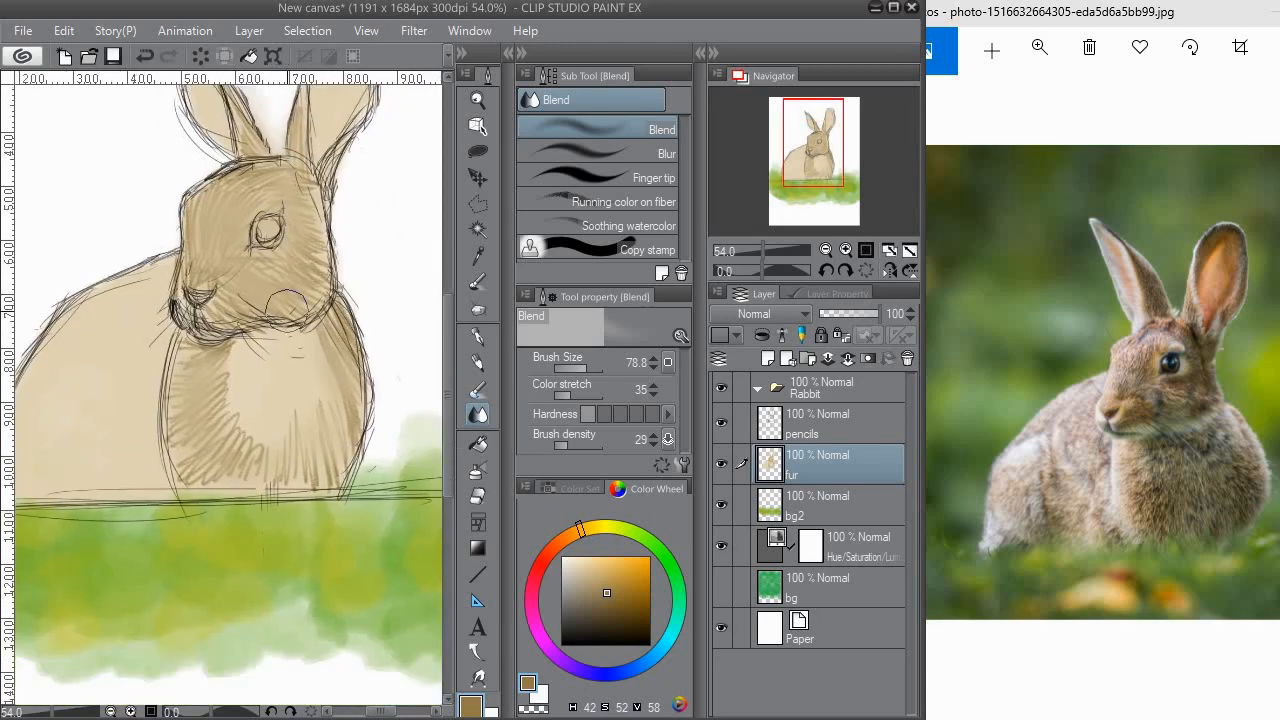
{"action": "left_click_drag", "start_coordinate": [302, 325], "coordinate": [292, 264]}
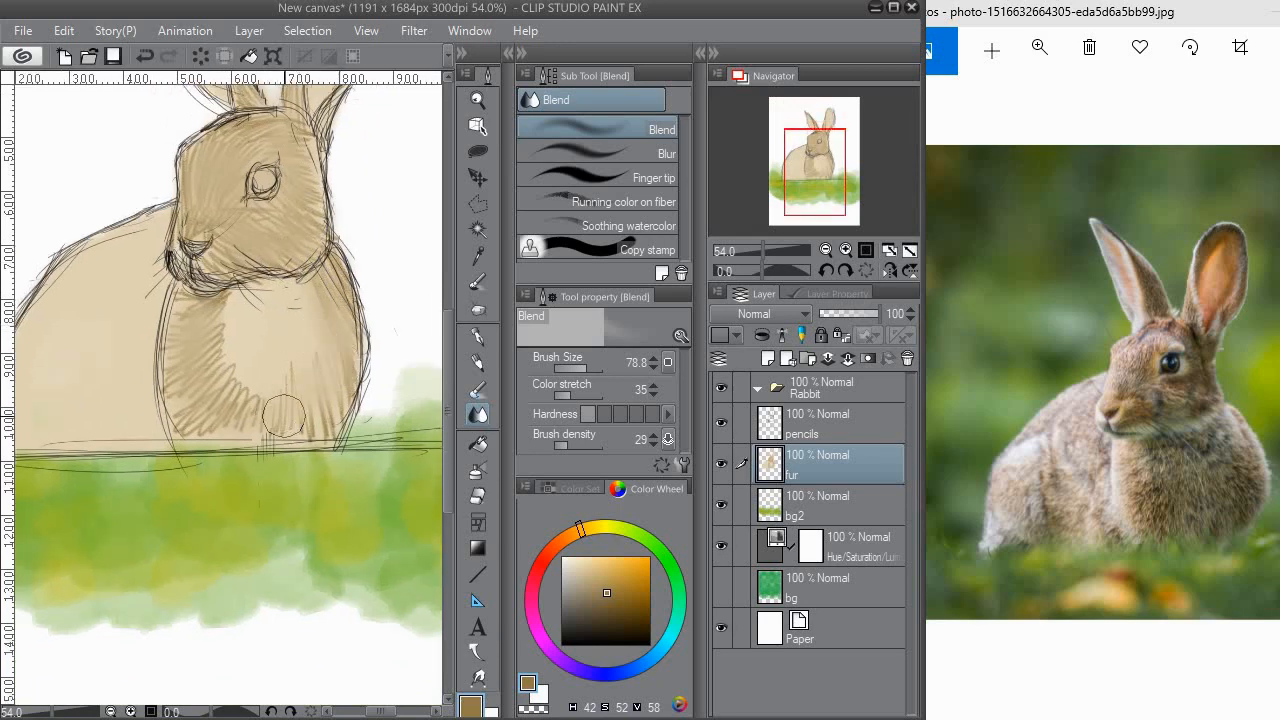
{"action": "left_click_drag", "start_coordinate": [237, 390], "coordinate": [275, 372]}
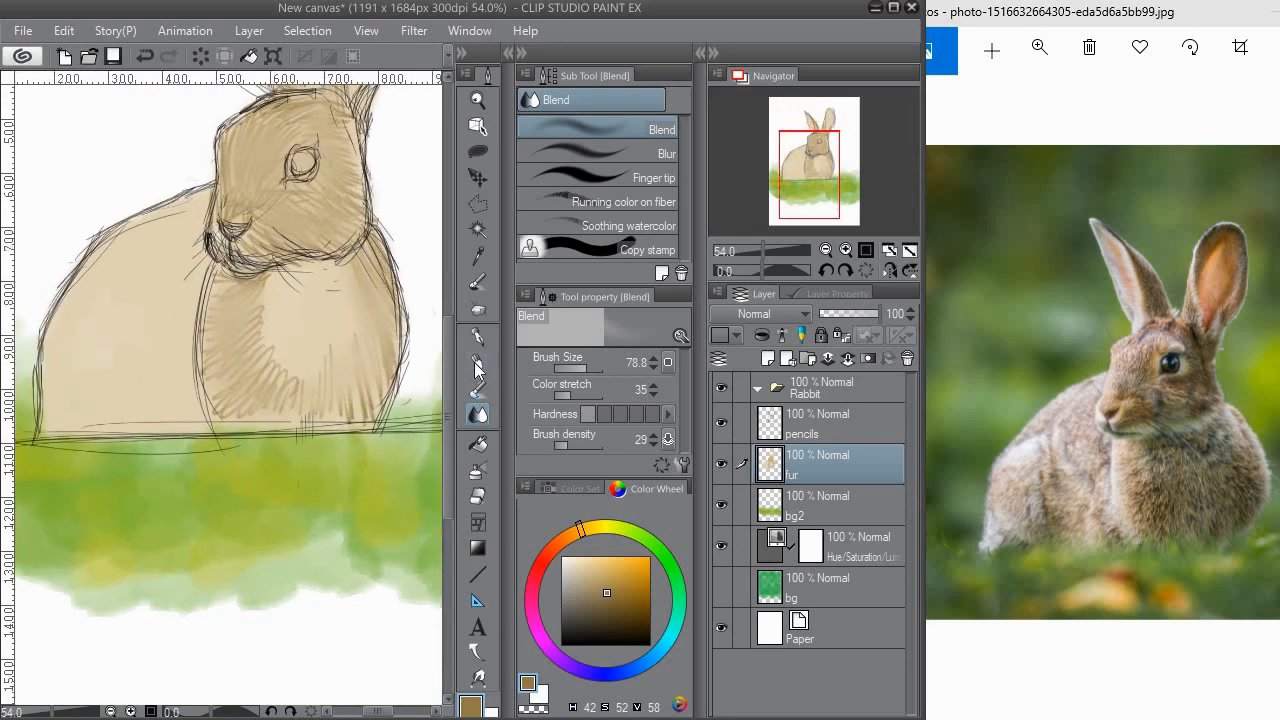
Fill the middle of the rabbit's chest with brown Rough pencil fur strokes, fanning down from the chin to the grass.
{"action": "left_click", "coordinate": [477, 362]}
{"action": "mouse_move", "coordinate": [280, 268]}
{"action": "left_mouse_down"}
{"action": "mouse_move", "coordinate": [260, 327]}
{"action": "mouse_move", "coordinate": [273, 309]}
{"action": "mouse_move", "coordinate": [272, 337]}
{"action": "mouse_move", "coordinate": [291, 293]}
{"action": "mouse_move", "coordinate": [283, 383]}
{"action": "left_mouse_up"}
{"action": "mouse_move", "coordinate": [300, 312]}
{"action": "left_mouse_down"}
{"action": "mouse_move", "coordinate": [290, 392]}
{"action": "mouse_move", "coordinate": [318, 388]}
{"action": "left_mouse_up"}
{"action": "mouse_move", "coordinate": [352, 306]}
{"action": "left_mouse_down"}
{"action": "mouse_move", "coordinate": [334, 366]}
{"action": "mouse_move", "coordinate": [340, 352]}
{"action": "left_mouse_up"}
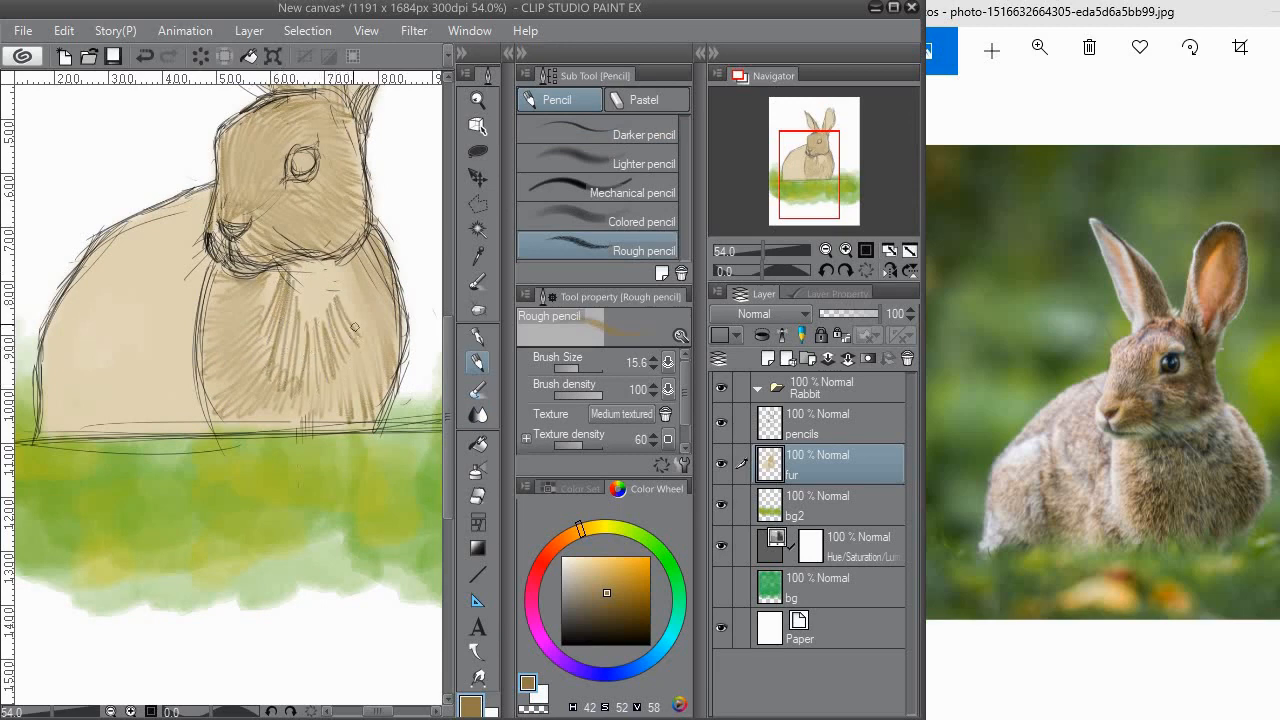
{"action": "mouse_move", "coordinate": [366, 260]}
{"action": "left_mouse_down"}
{"action": "mouse_move", "coordinate": [349, 291]}
{"action": "mouse_move", "coordinate": [327, 272]}
{"action": "mouse_move", "coordinate": [322, 321]}
{"action": "mouse_move", "coordinate": [315, 289]}
{"action": "mouse_move", "coordinate": [302, 328]}
{"action": "left_mouse_up"}
{"action": "left_click_drag", "start_coordinate": [304, 284], "coordinate": [290, 316]}
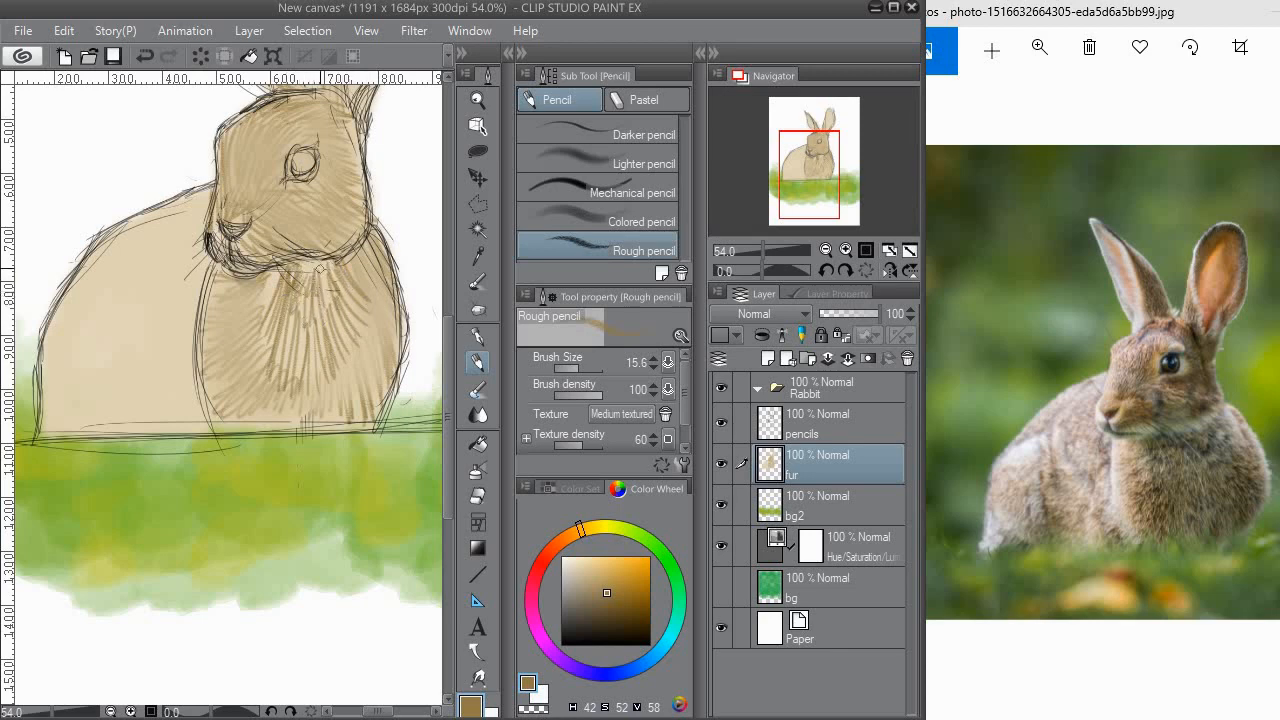
{"action": "mouse_move", "coordinate": [320, 269]}
{"action": "left_mouse_down"}
{"action": "mouse_move", "coordinate": [324, 308]}
{"action": "mouse_move", "coordinate": [348, 292]}
{"action": "left_mouse_up"}
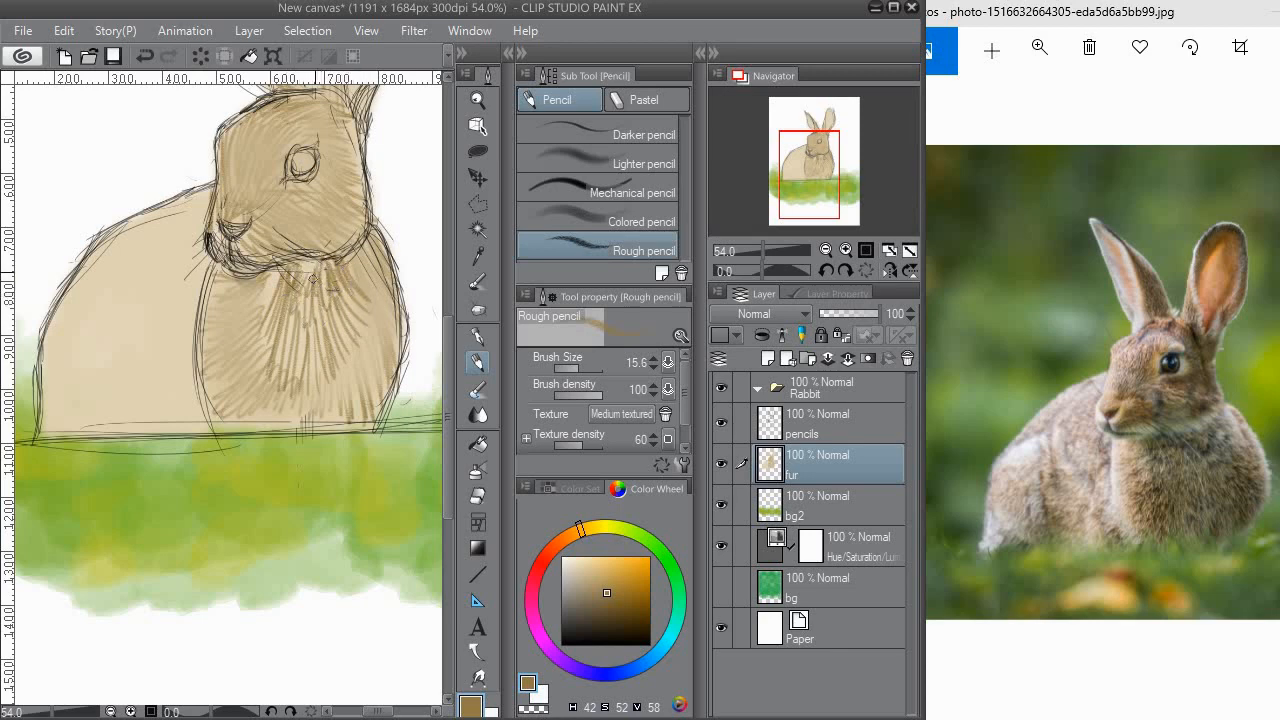
{"action": "left_click_drag", "start_coordinate": [273, 275], "coordinate": [259, 321]}
{"action": "mouse_move", "coordinate": [268, 278]}
{"action": "left_mouse_down"}
{"action": "mouse_move", "coordinate": [245, 373]}
{"action": "mouse_move", "coordinate": [236, 363]}
{"action": "left_mouse_up"}
{"action": "mouse_move", "coordinate": [280, 344]}
{"action": "left_mouse_down"}
{"action": "mouse_move", "coordinate": [298, 420]}
{"action": "mouse_move", "coordinate": [328, 418]}
{"action": "left_mouse_up"}
{"action": "left_click_drag", "start_coordinate": [326, 344], "coordinate": [340, 410]}
{"action": "left_click_drag", "start_coordinate": [343, 338], "coordinate": [351, 386]}
{"action": "left_click_drag", "start_coordinate": [347, 314], "coordinate": [364, 378]}
{"action": "left_click_drag", "start_coordinate": [351, 290], "coordinate": [365, 338]}
{"action": "left_click_drag", "start_coordinate": [283, 361], "coordinate": [389, 399]}
{"action": "left_click_drag", "start_coordinate": [253, 322], "coordinate": [247, 352]}
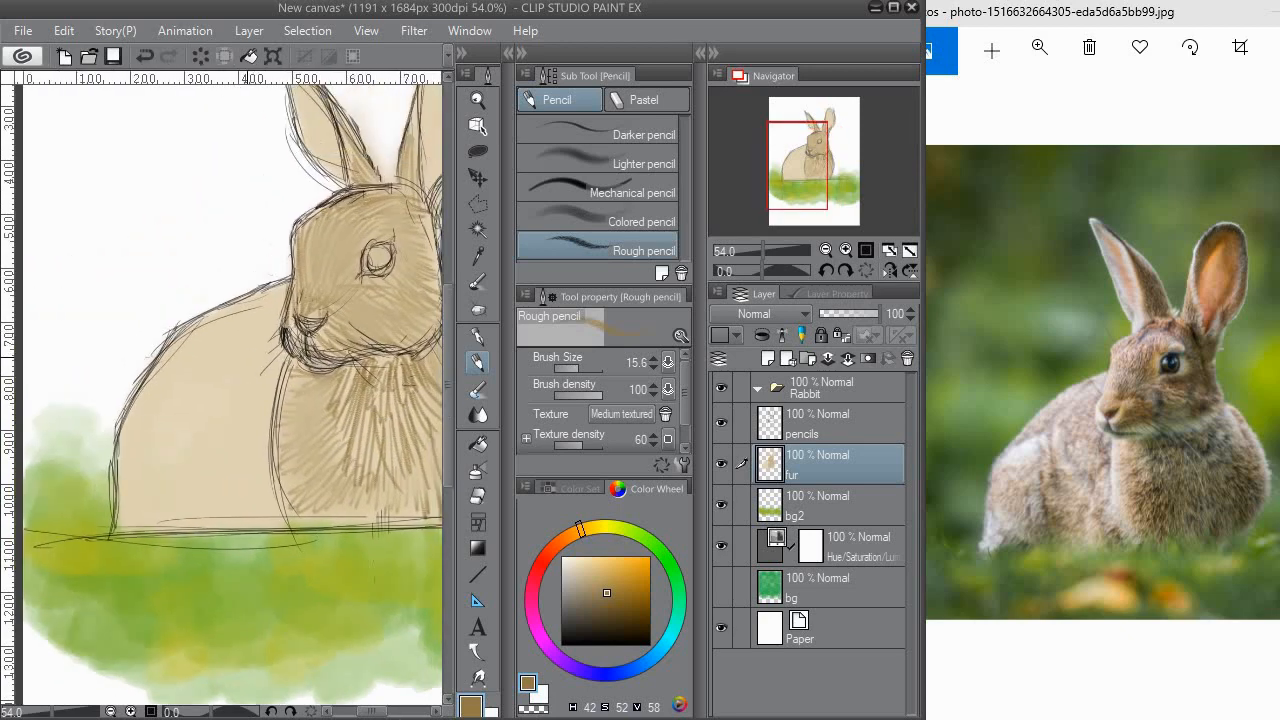
Cover the rabbit's back and flank with short brown Rough pencil fur strokes that follow the body's curve.
{"action": "mouse_move", "coordinate": [220, 301]}
{"action": "left_mouse_down"}
{"action": "mouse_move", "coordinate": [212, 265]}
{"action": "mouse_move", "coordinate": [255, 257]}
{"action": "mouse_move", "coordinate": [200, 278]}
{"action": "mouse_move", "coordinate": [239, 291]}
{"action": "mouse_move", "coordinate": [201, 325]}
{"action": "mouse_move", "coordinate": [251, 331]}
{"action": "mouse_move", "coordinate": [237, 379]}
{"action": "left_mouse_up"}
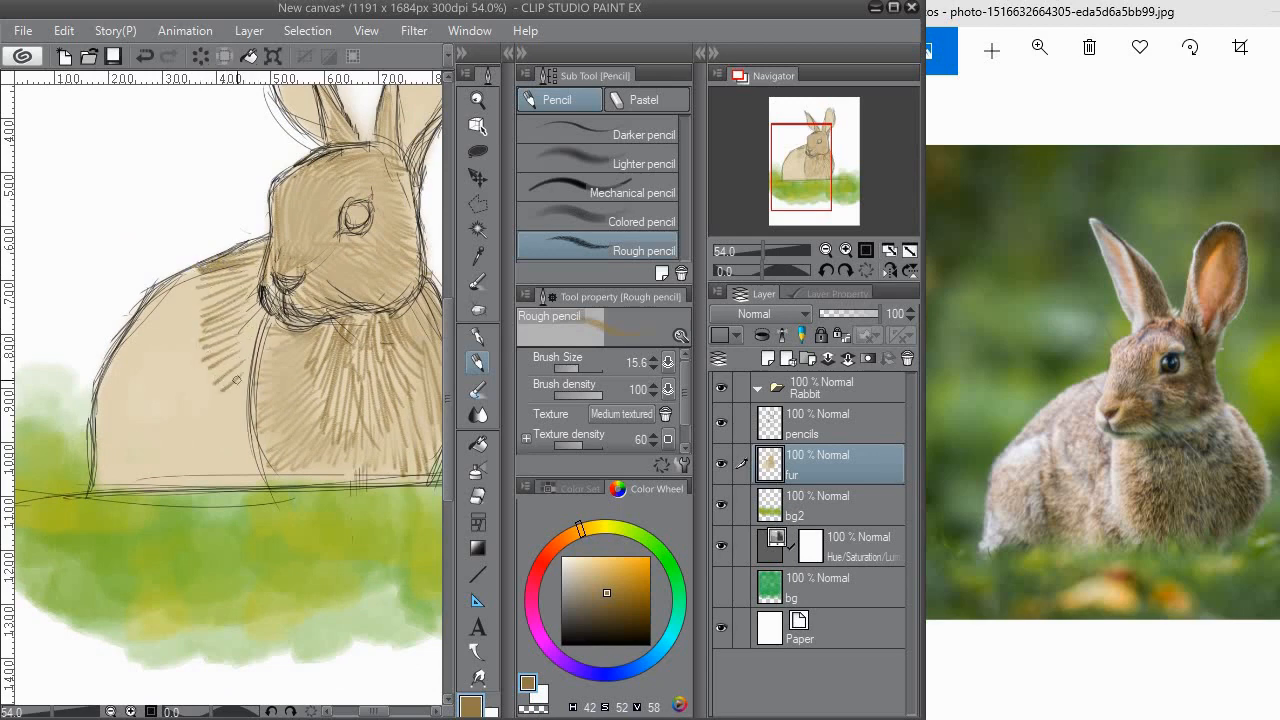
{"action": "mouse_move", "coordinate": [184, 299]}
{"action": "left_mouse_down"}
{"action": "mouse_move", "coordinate": [162, 322]}
{"action": "mouse_move", "coordinate": [197, 280]}
{"action": "mouse_move", "coordinate": [166, 306]}
{"action": "mouse_move", "coordinate": [204, 312]}
{"action": "mouse_move", "coordinate": [150, 360]}
{"action": "mouse_move", "coordinate": [203, 345]}
{"action": "mouse_move", "coordinate": [193, 392]}
{"action": "left_mouse_up"}
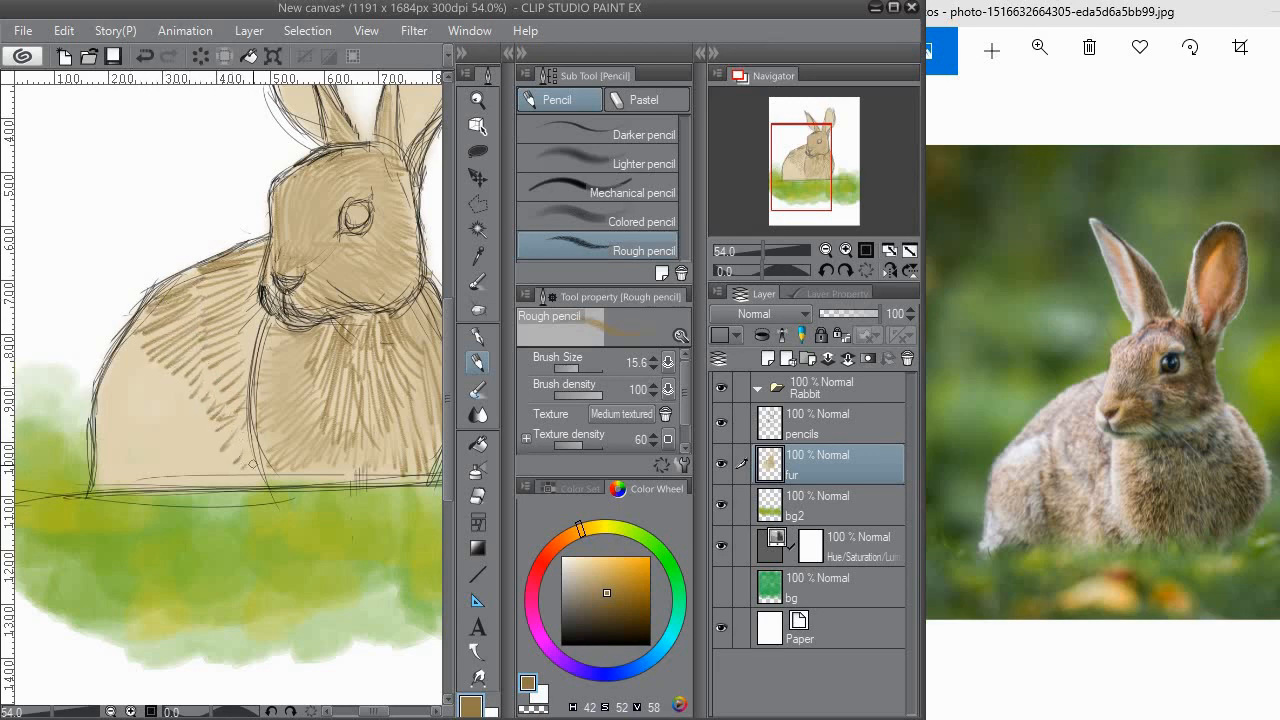
{"action": "mouse_move", "coordinate": [201, 462]}
{"action": "left_mouse_down"}
{"action": "mouse_move", "coordinate": [181, 438]}
{"action": "mouse_move", "coordinate": [158, 456]}
{"action": "mouse_move", "coordinate": [180, 411]}
{"action": "mouse_move", "coordinate": [164, 377]}
{"action": "mouse_move", "coordinate": [135, 371]}
{"action": "mouse_move", "coordinate": [140, 353]}
{"action": "mouse_move", "coordinate": [107, 387]}
{"action": "mouse_move", "coordinate": [100, 421]}
{"action": "mouse_move", "coordinate": [123, 410]}
{"action": "mouse_move", "coordinate": [115, 434]}
{"action": "mouse_move", "coordinate": [128, 393]}
{"action": "mouse_move", "coordinate": [132, 443]}
{"action": "mouse_move", "coordinate": [144, 435]}
{"action": "mouse_move", "coordinate": [138, 477]}
{"action": "mouse_move", "coordinate": [168, 448]}
{"action": "mouse_move", "coordinate": [115, 460]}
{"action": "left_mouse_up"}
{"action": "mouse_move", "coordinate": [122, 406]}
{"action": "left_mouse_down"}
{"action": "mouse_move", "coordinate": [113, 450]}
{"action": "mouse_move", "coordinate": [127, 462]}
{"action": "left_mouse_up"}
{"action": "mouse_move", "coordinate": [151, 412]}
{"action": "left_mouse_down"}
{"action": "mouse_move", "coordinate": [136, 462]}
{"action": "mouse_move", "coordinate": [178, 475]}
{"action": "left_mouse_up"}
{"action": "left_click_drag", "start_coordinate": [276, 411], "coordinate": [353, 423]}
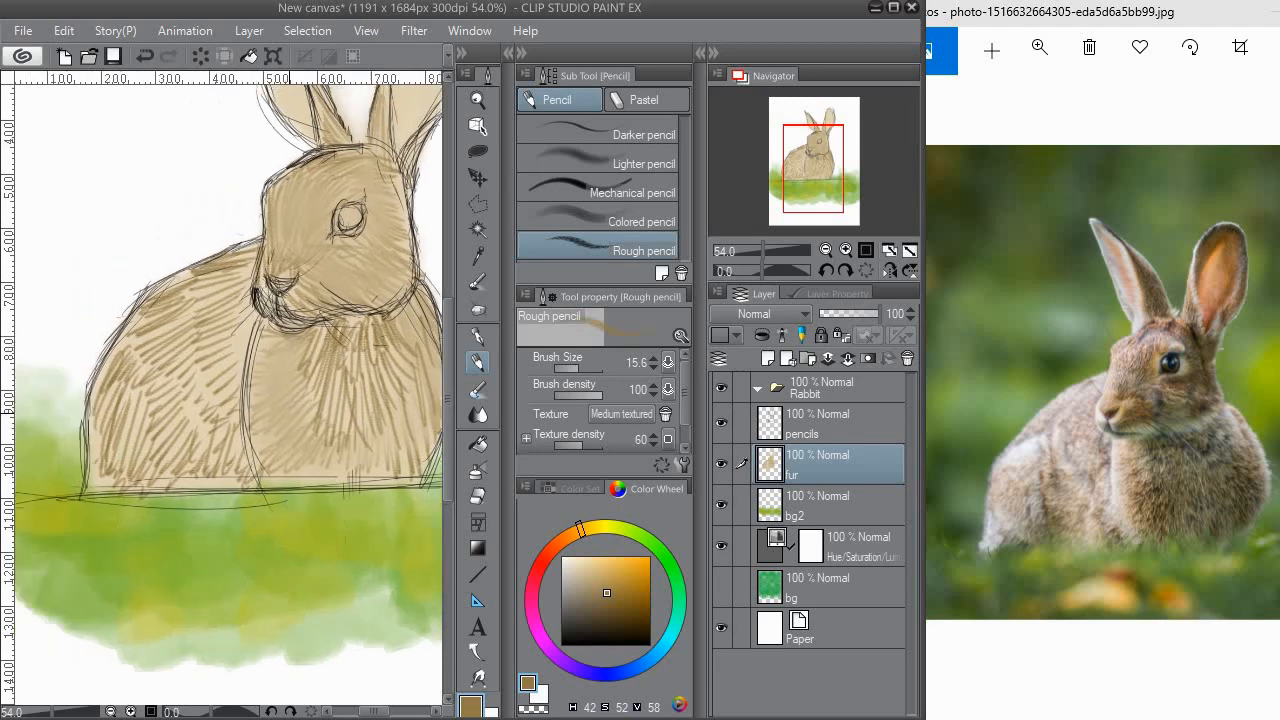
Soften the brown fur strokes on the rabbit's back, flank and chest with the Blend tool.
{"action": "left_click", "coordinate": [478, 414]}
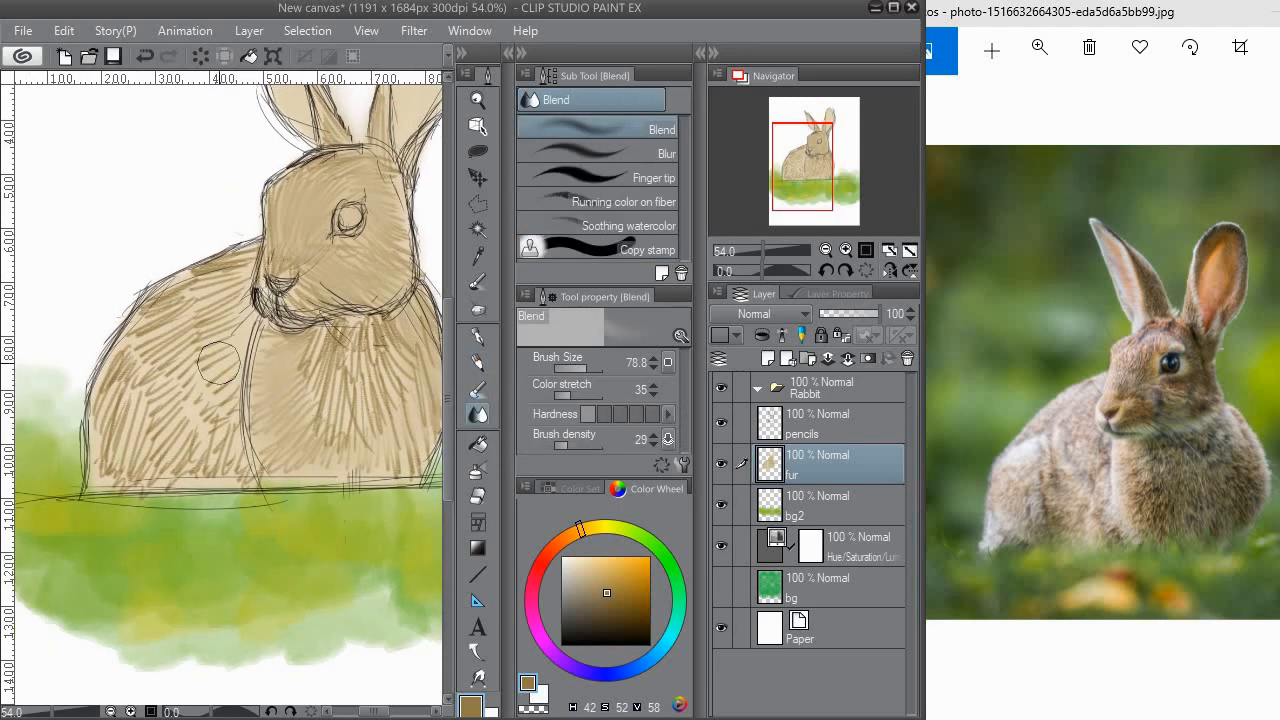
{"action": "mouse_move", "coordinate": [134, 378]}
{"action": "left_mouse_down"}
{"action": "mouse_move", "coordinate": [143, 416]}
{"action": "mouse_move", "coordinate": [141, 362]}
{"action": "mouse_move", "coordinate": [108, 414]}
{"action": "mouse_move", "coordinate": [138, 475]}
{"action": "mouse_move", "coordinate": [121, 460]}
{"action": "mouse_move", "coordinate": [238, 463]}
{"action": "mouse_move", "coordinate": [190, 409]}
{"action": "mouse_move", "coordinate": [194, 337]}
{"action": "mouse_move", "coordinate": [169, 431]}
{"action": "mouse_move", "coordinate": [184, 390]}
{"action": "mouse_move", "coordinate": [168, 326]}
{"action": "mouse_move", "coordinate": [187, 296]}
{"action": "mouse_move", "coordinate": [240, 287]}
{"action": "left_mouse_up"}
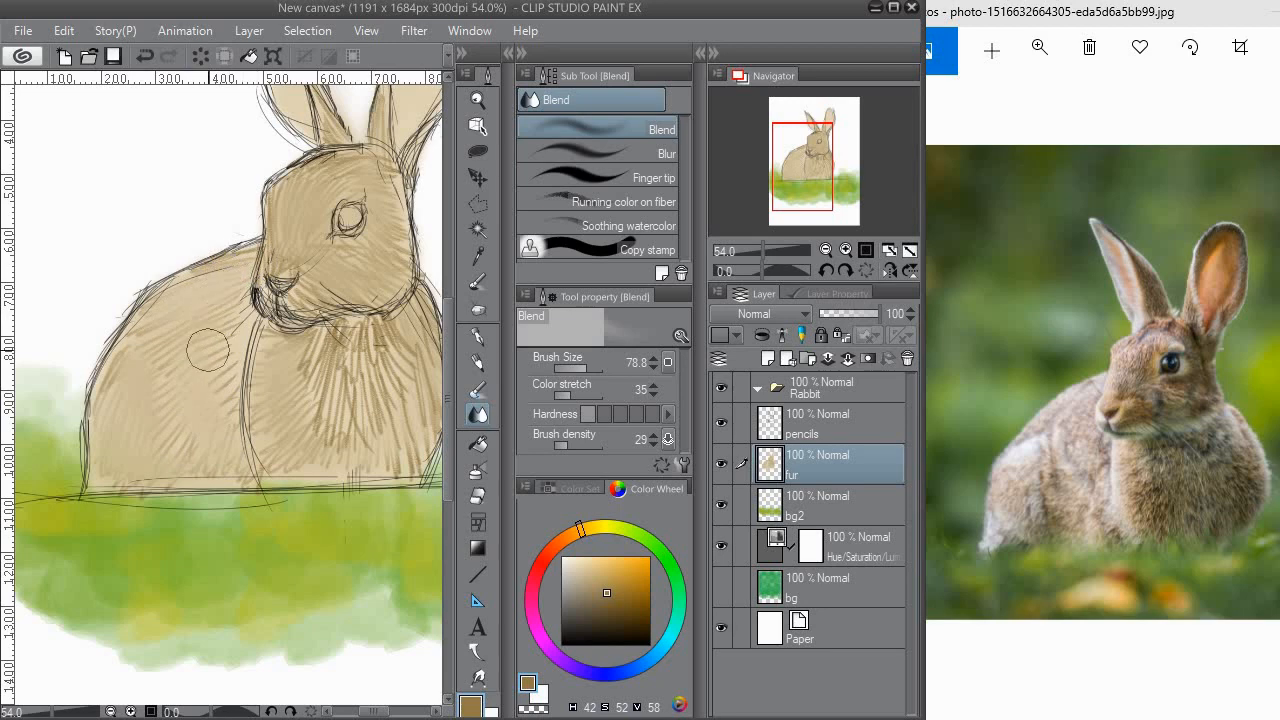
{"action": "mouse_move", "coordinate": [297, 345]}
{"action": "left_mouse_down"}
{"action": "mouse_move", "coordinate": [229, 350]}
{"action": "mouse_move", "coordinate": [290, 335]}
{"action": "mouse_move", "coordinate": [277, 362]}
{"action": "mouse_move", "coordinate": [285, 435]}
{"action": "mouse_move", "coordinate": [364, 393]}
{"action": "mouse_move", "coordinate": [338, 378]}
{"action": "mouse_move", "coordinate": [339, 309]}
{"action": "mouse_move", "coordinate": [376, 404]}
{"action": "left_mouse_up"}
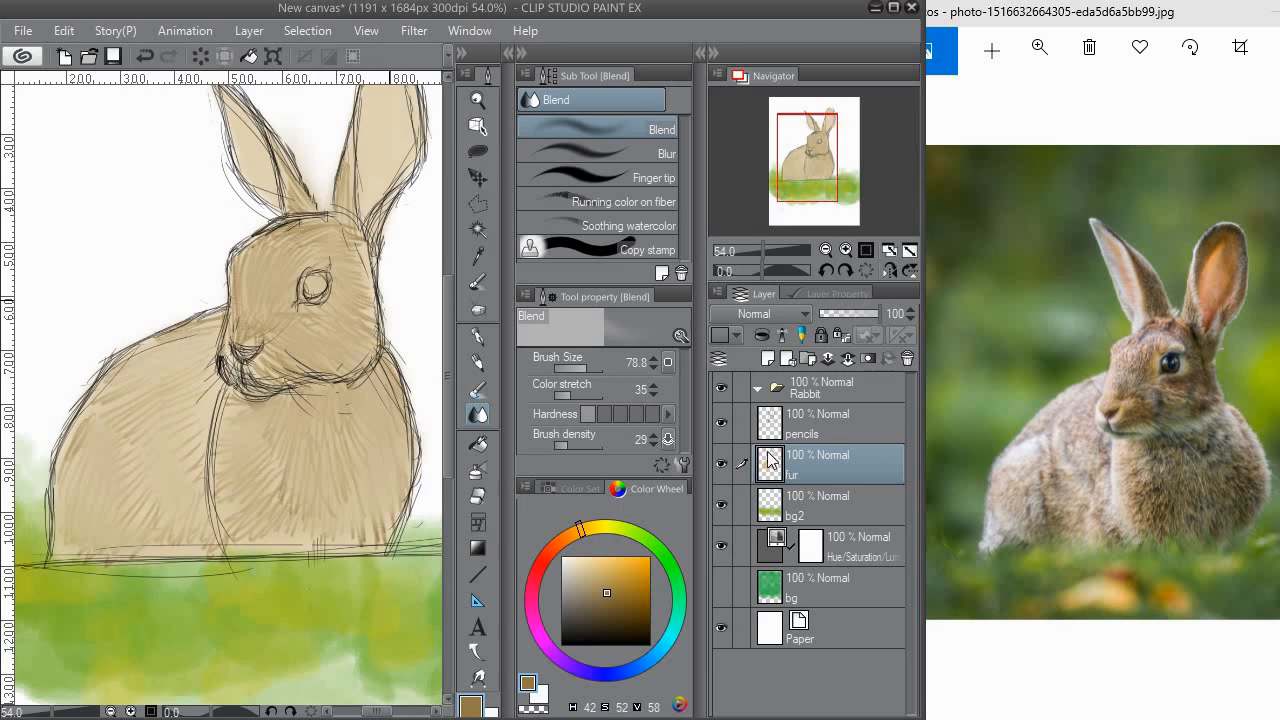
Add a new layer above the fur layer and name it fur2.
{"action": "left_click", "coordinate": [768, 359]}
{"action": "double_click", "coordinate": [838, 474]}
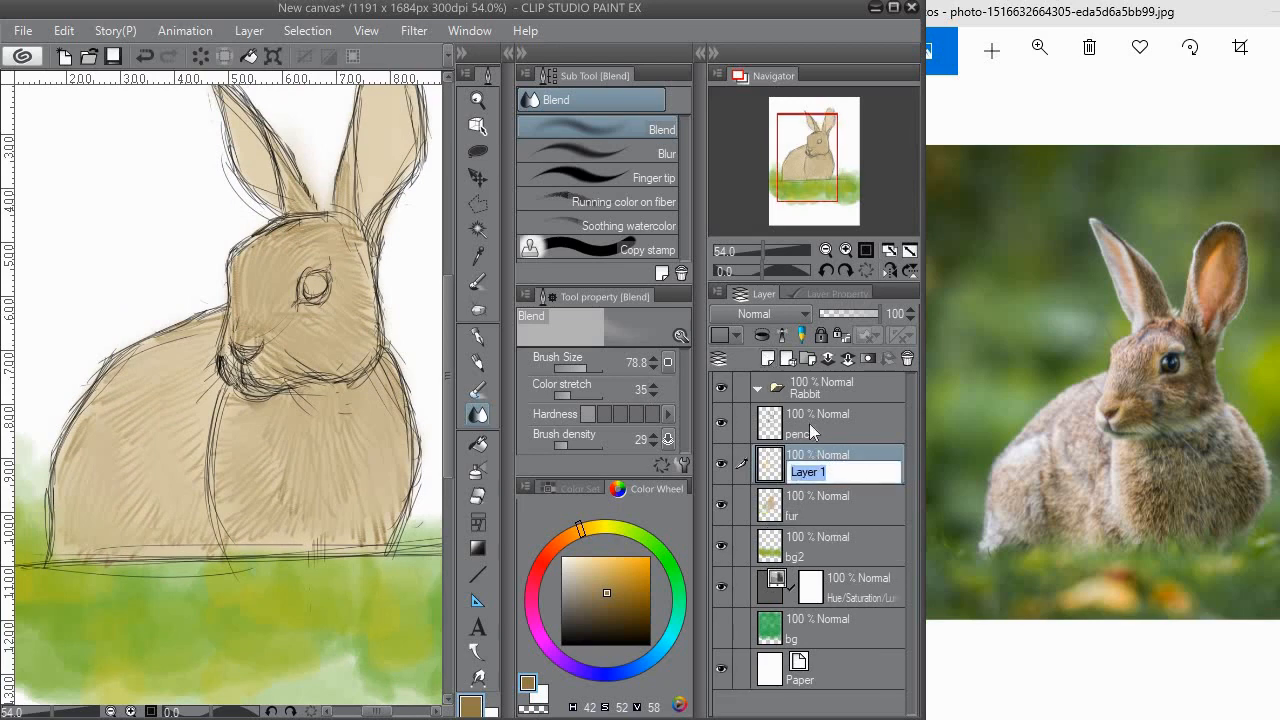
{"action": "type", "text": "fur2"}
{"action": "key", "text": "Return"}
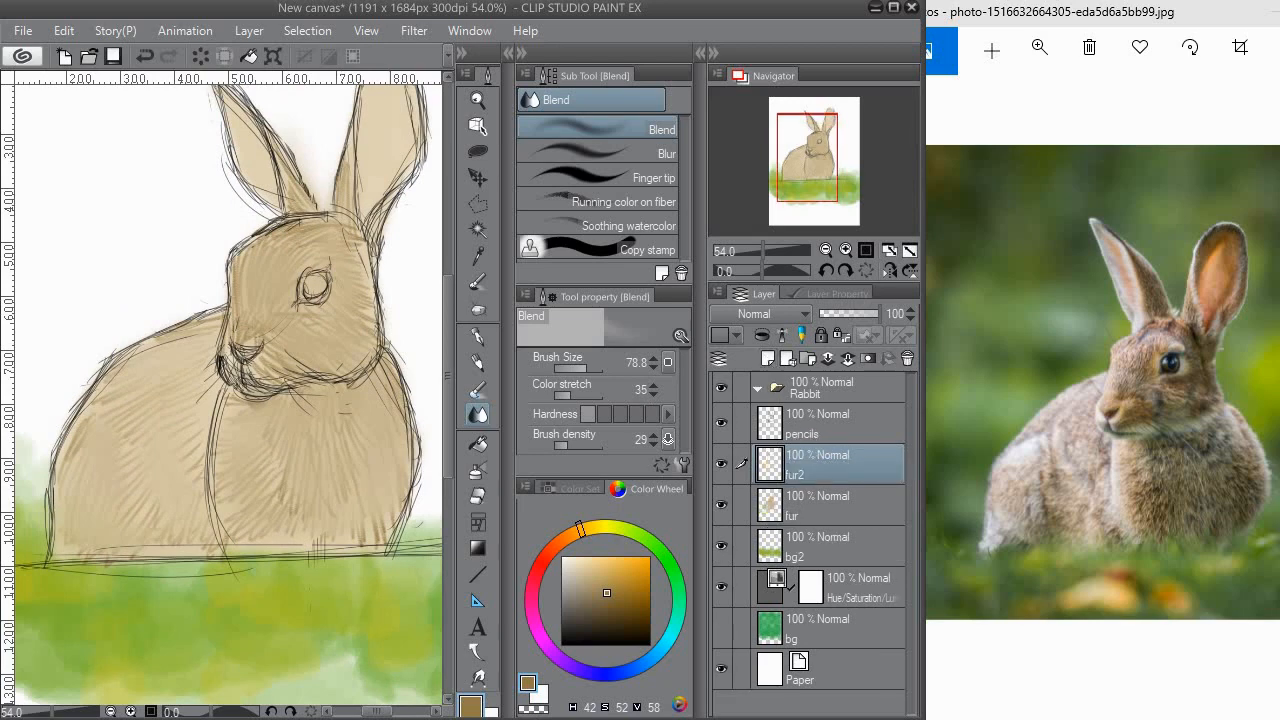
Switch back to the Rough pencil and pick a darker greyish brown from the Additional color set.
{"action": "left_click_drag", "start_coordinate": [215, 343], "coordinate": [234, 299]}
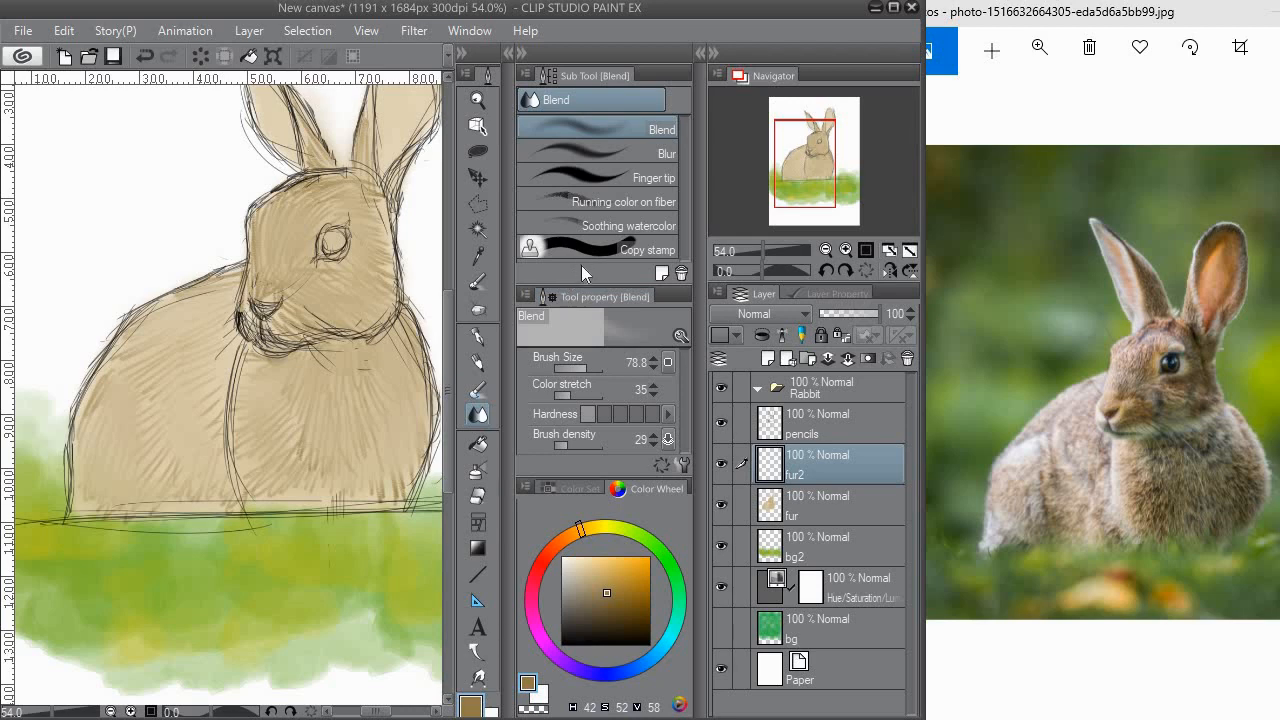
{"action": "left_click", "coordinate": [478, 362]}
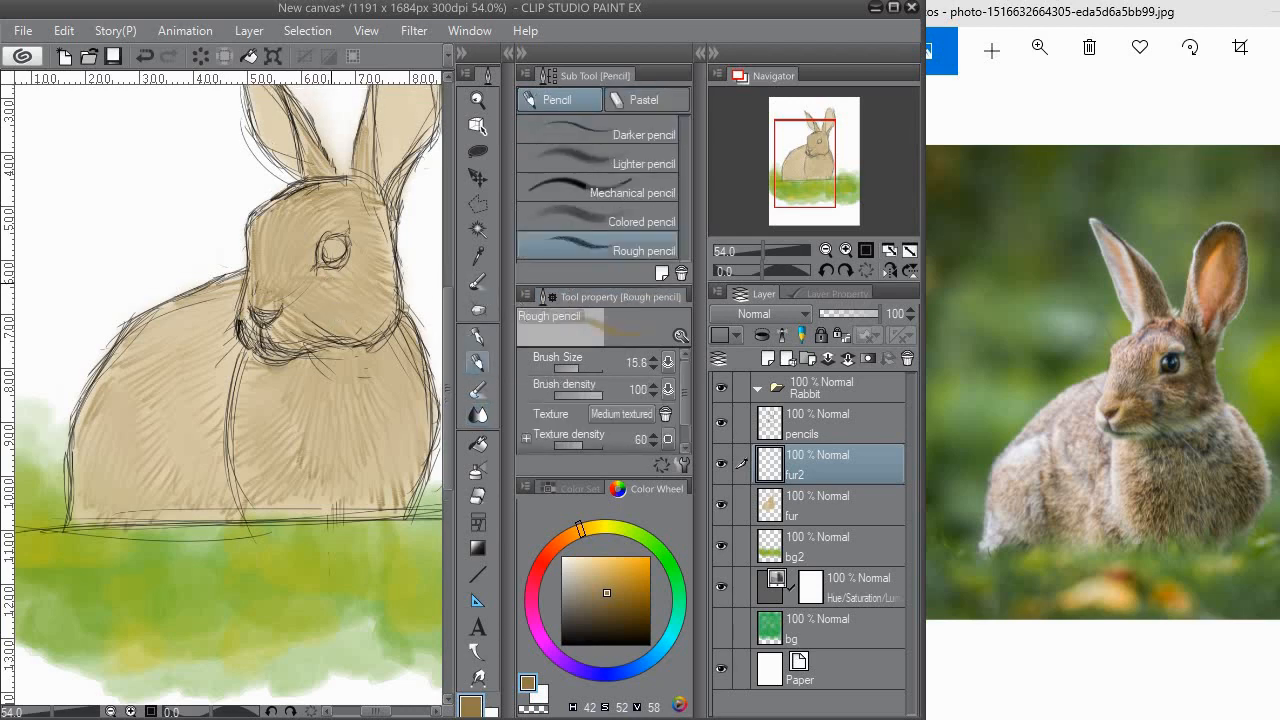
{"action": "left_click_drag", "start_coordinate": [320, 285], "coordinate": [328, 306]}
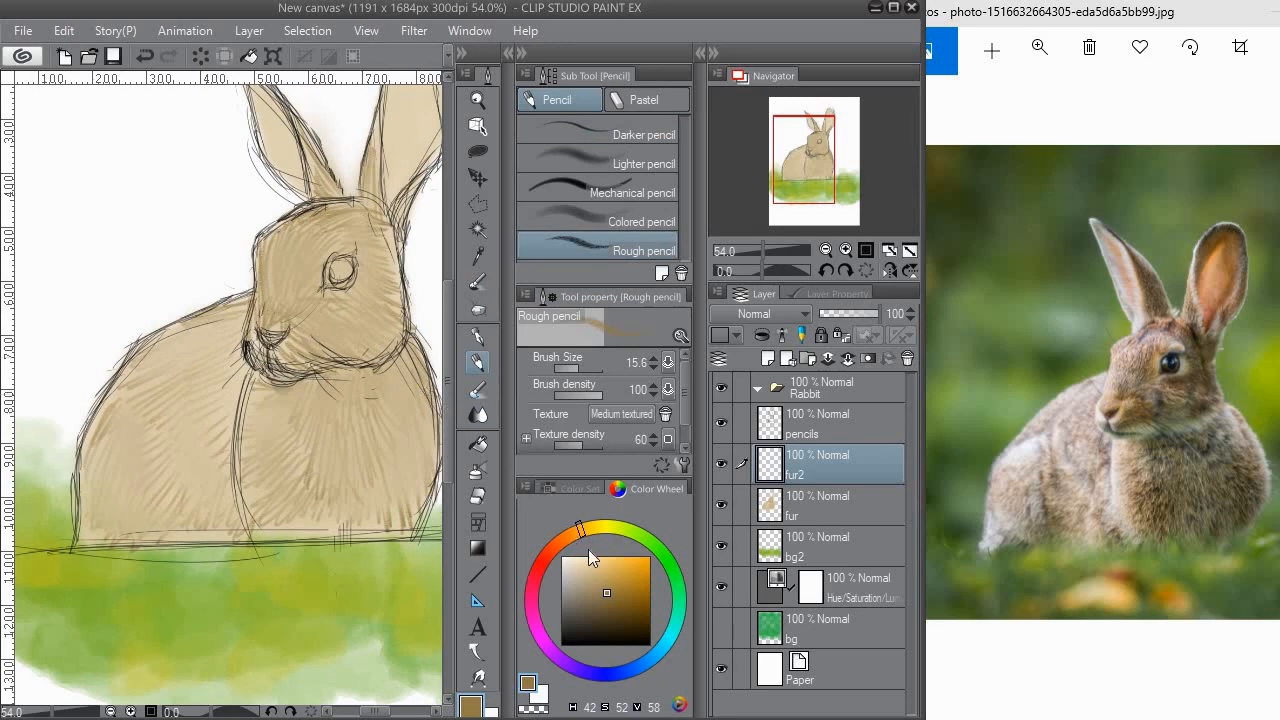
{"action": "left_click", "coordinate": [580, 489]}
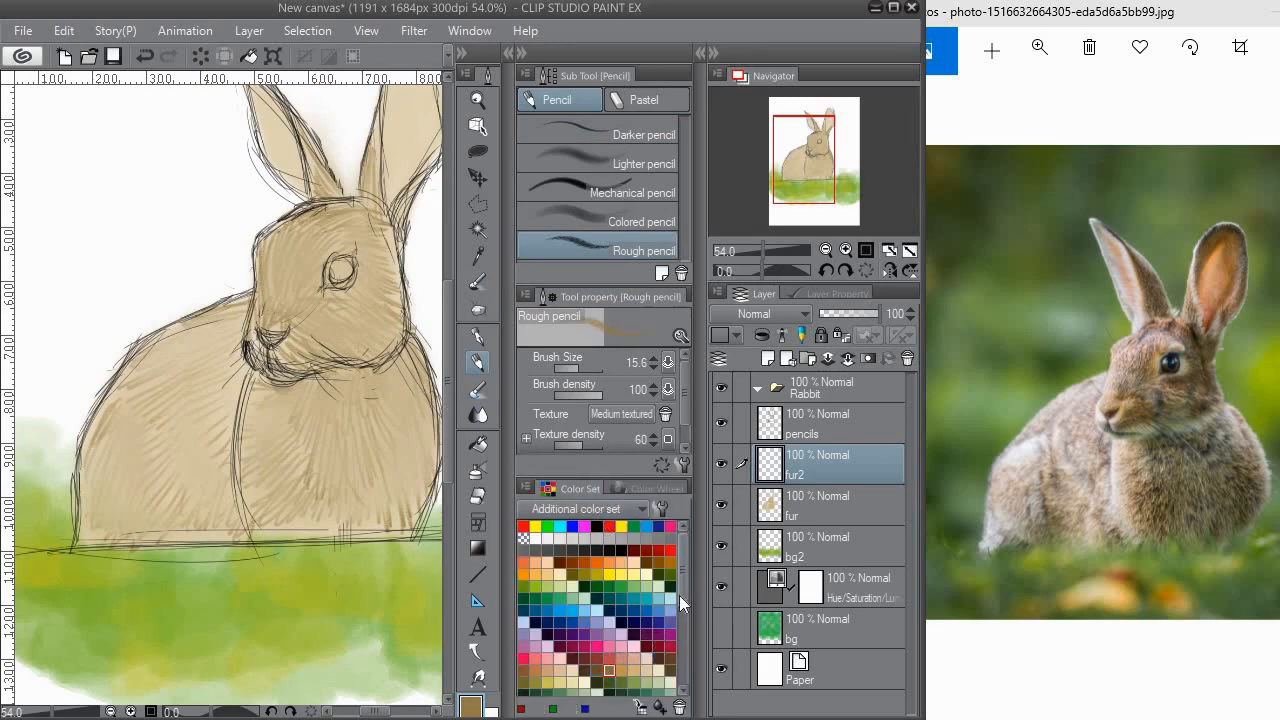
{"action": "left_click_drag", "start_coordinate": [679, 595], "coordinate": [690, 660]}
{"action": "left_click", "coordinate": [620, 666]}
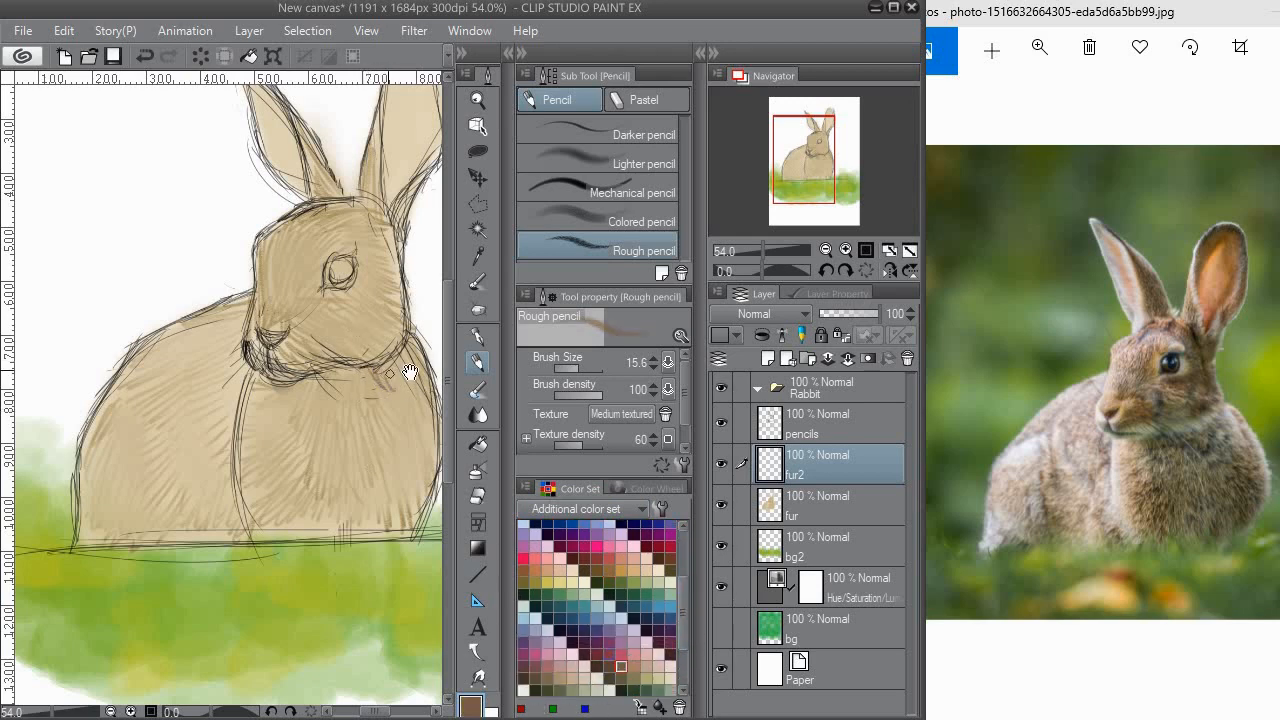
Cover the rabbit's chest with darker greyish-brown Rough pencil fur strokes fanning down from the chin on the fur2 layer.
{"action": "left_click_drag", "start_coordinate": [378, 383], "coordinate": [367, 405]}
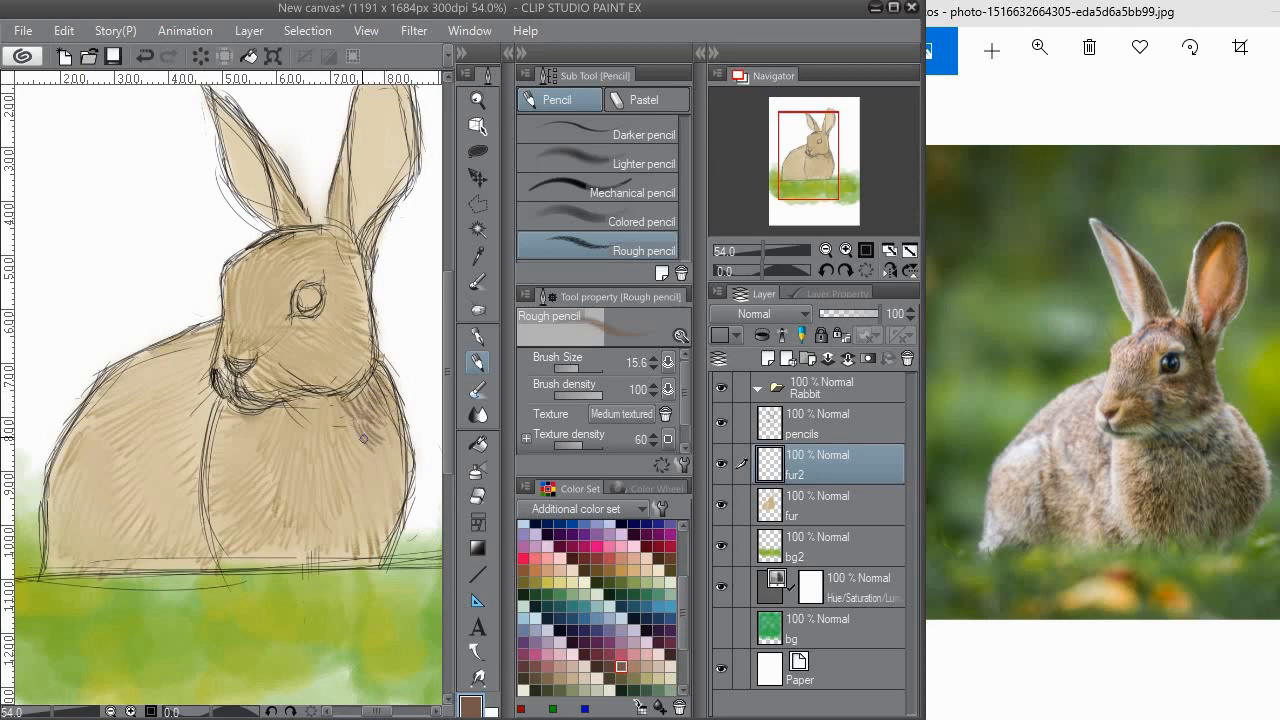
{"action": "mouse_move", "coordinate": [363, 438]}
{"action": "left_mouse_down"}
{"action": "mouse_move", "coordinate": [393, 456]}
{"action": "mouse_move", "coordinate": [382, 457]}
{"action": "mouse_move", "coordinate": [398, 483]}
{"action": "mouse_move", "coordinate": [373, 461]}
{"action": "mouse_move", "coordinate": [368, 480]}
{"action": "mouse_move", "coordinate": [349, 424]}
{"action": "mouse_move", "coordinate": [328, 409]}
{"action": "mouse_move", "coordinate": [329, 444]}
{"action": "left_mouse_up"}
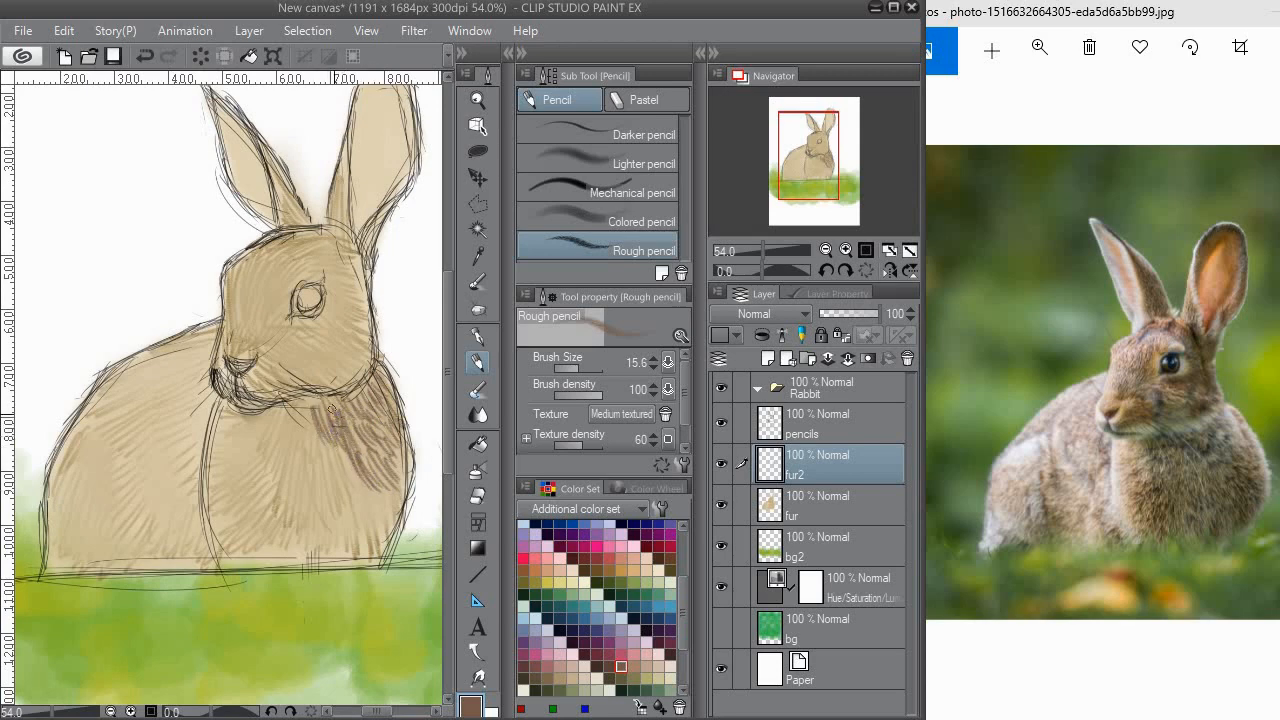
{"action": "mouse_move", "coordinate": [357, 495]}
{"action": "left_mouse_down"}
{"action": "mouse_move", "coordinate": [348, 458]}
{"action": "mouse_move", "coordinate": [375, 511]}
{"action": "mouse_move", "coordinate": [382, 494]}
{"action": "mouse_move", "coordinate": [397, 513]}
{"action": "mouse_move", "coordinate": [398, 498]}
{"action": "mouse_move", "coordinate": [391, 532]}
{"action": "mouse_move", "coordinate": [369, 503]}
{"action": "mouse_move", "coordinate": [366, 524]}
{"action": "mouse_move", "coordinate": [362, 510]}
{"action": "mouse_move", "coordinate": [355, 519]}
{"action": "mouse_move", "coordinate": [330, 452]}
{"action": "mouse_move", "coordinate": [332, 489]}
{"action": "left_mouse_up"}
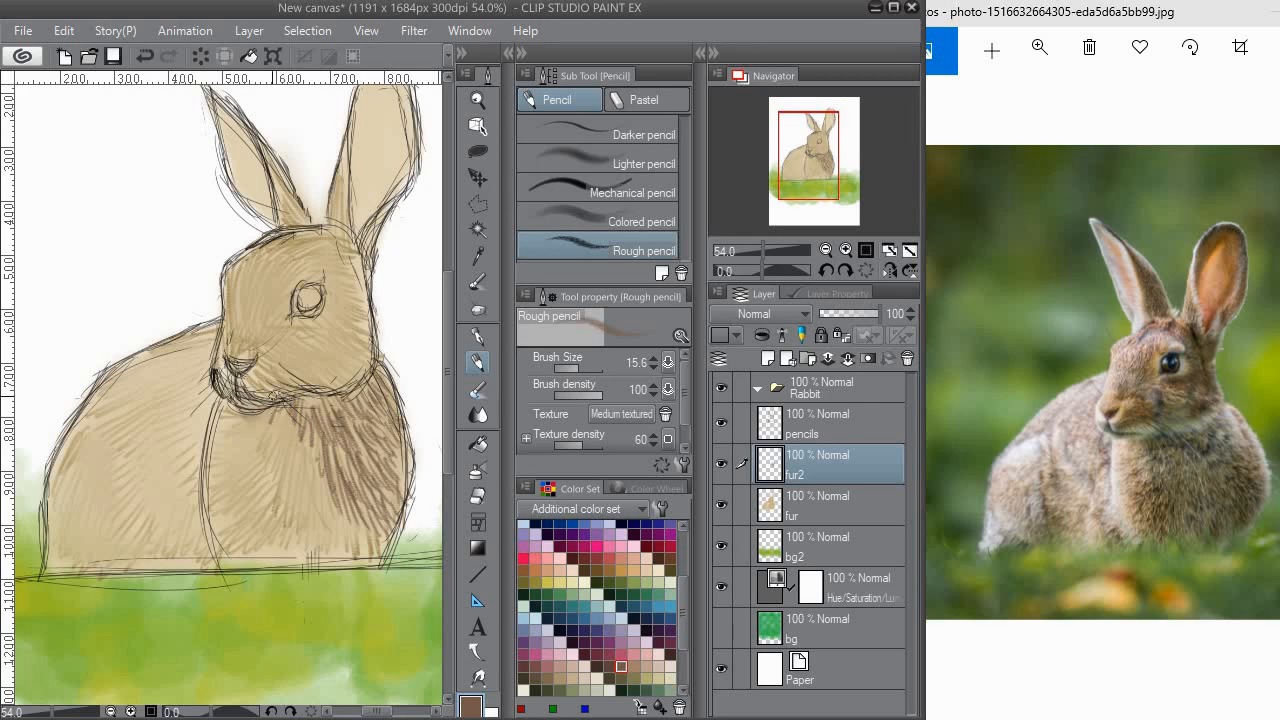
{"action": "mouse_move", "coordinate": [273, 399]}
{"action": "left_mouse_down"}
{"action": "mouse_move", "coordinate": [261, 427]}
{"action": "mouse_move", "coordinate": [278, 429]}
{"action": "mouse_move", "coordinate": [278, 375]}
{"action": "mouse_move", "coordinate": [250, 377]}
{"action": "mouse_move", "coordinate": [235, 450]}
{"action": "mouse_move", "coordinate": [217, 431]}
{"action": "mouse_move", "coordinate": [250, 512]}
{"action": "mouse_move", "coordinate": [280, 392]}
{"action": "mouse_move", "coordinate": [295, 427]}
{"action": "mouse_move", "coordinate": [270, 500]}
{"action": "mouse_move", "coordinate": [265, 490]}
{"action": "mouse_move", "coordinate": [322, 446]}
{"action": "mouse_move", "coordinate": [318, 504]}
{"action": "mouse_move", "coordinate": [354, 514]}
{"action": "left_mouse_up"}
Add short greyish-brown Rough pencil fur strokes across the rabbit's flank and haunch down to the grass line.
{"action": "mouse_move", "coordinate": [158, 407]}
{"action": "left_mouse_down"}
{"action": "mouse_move", "coordinate": [198, 429]}
{"action": "mouse_move", "coordinate": [218, 380]}
{"action": "mouse_move", "coordinate": [228, 391]}
{"action": "mouse_move", "coordinate": [154, 440]}
{"action": "mouse_move", "coordinate": [248, 462]}
{"action": "mouse_move", "coordinate": [218, 443]}
{"action": "left_mouse_up"}
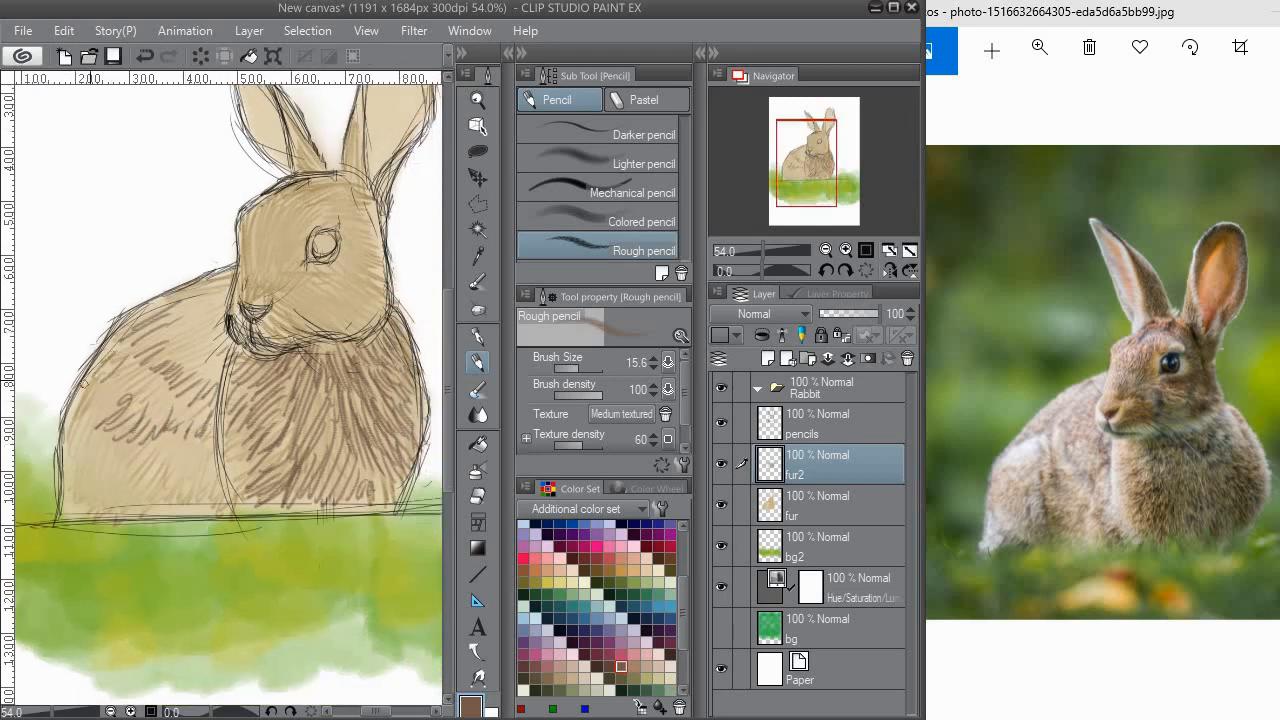
{"action": "scroll", "coordinate": [175, 407], "scroll_direction": "down", "scroll_amount": 1}
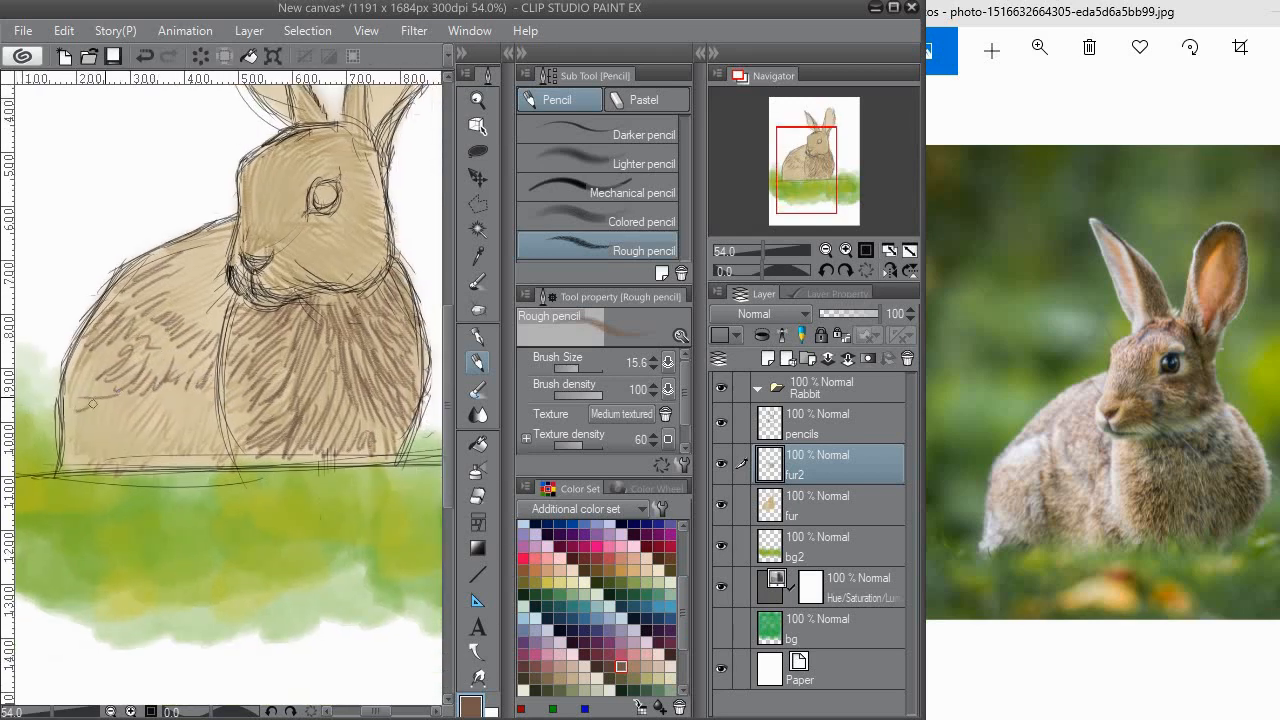
{"action": "left_click_drag", "start_coordinate": [92, 403], "coordinate": [141, 397]}
{"action": "mouse_move", "coordinate": [123, 445]}
{"action": "left_mouse_down"}
{"action": "mouse_move", "coordinate": [215, 450]}
{"action": "mouse_move", "coordinate": [199, 428]}
{"action": "left_mouse_up"}
{"action": "mouse_move", "coordinate": [125, 450]}
{"action": "left_mouse_down"}
{"action": "mouse_move", "coordinate": [130, 460]}
{"action": "mouse_move", "coordinate": [80, 405]}
{"action": "mouse_move", "coordinate": [78, 362]}
{"action": "left_mouse_up"}
{"action": "left_click_drag", "start_coordinate": [166, 371], "coordinate": [138, 446]}
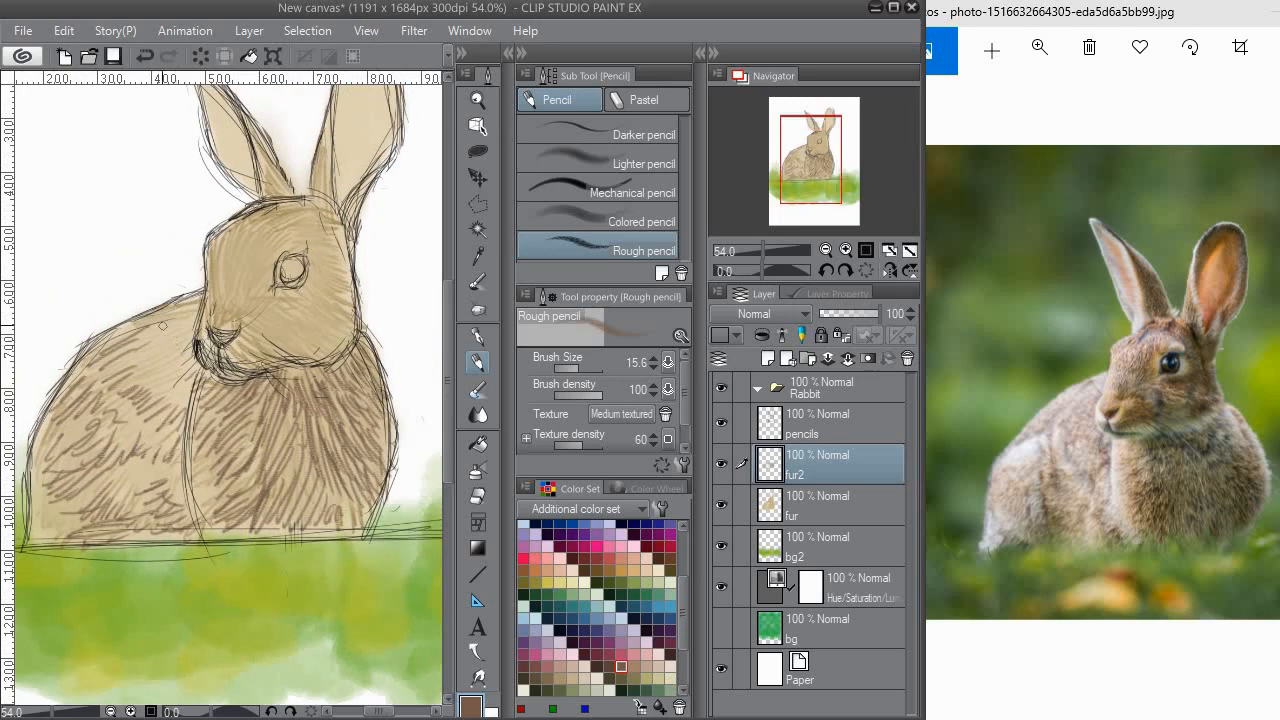
Draw greyish-brown fur strokes over the rabbit's face, the side of its head and the bases of its ears.
{"action": "mouse_move", "coordinate": [228, 314]}
{"action": "left_mouse_down"}
{"action": "mouse_move", "coordinate": [214, 348]}
{"action": "mouse_move", "coordinate": [214, 300]}
{"action": "mouse_move", "coordinate": [210, 320]}
{"action": "mouse_move", "coordinate": [197, 295]}
{"action": "mouse_move", "coordinate": [268, 260]}
{"action": "mouse_move", "coordinate": [320, 303]}
{"action": "left_mouse_up"}
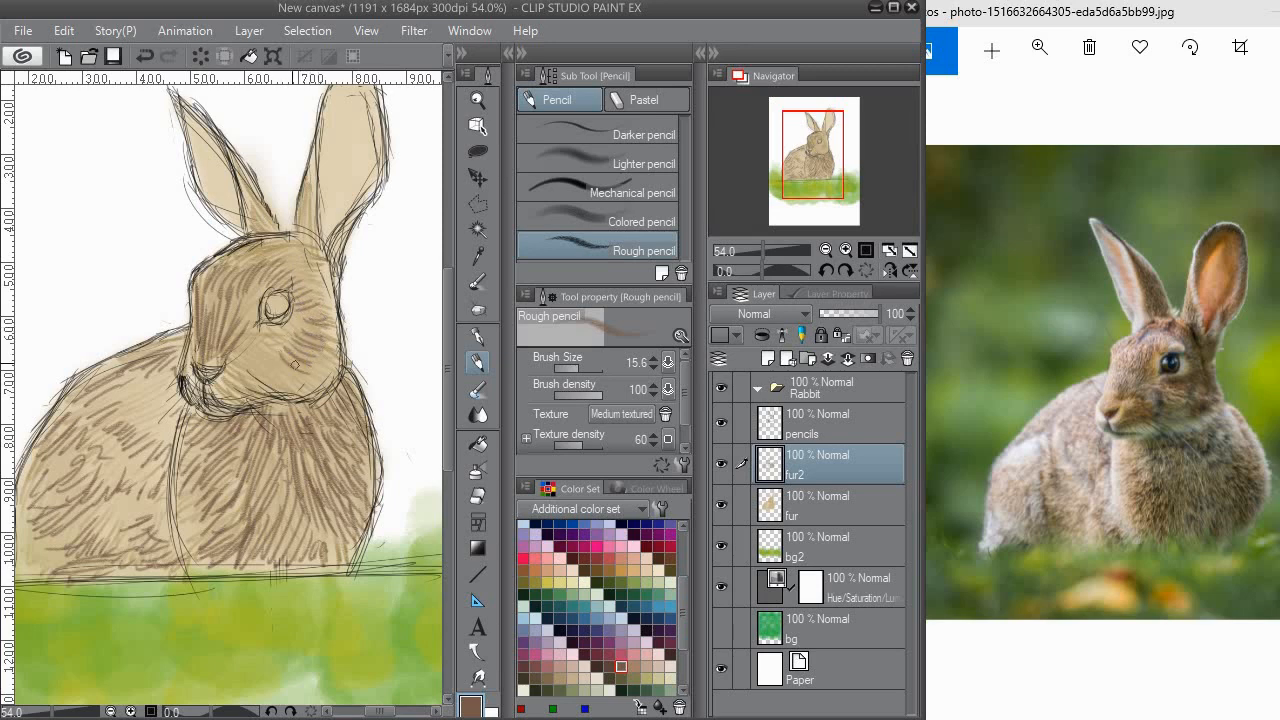
{"action": "mouse_move", "coordinate": [295, 364]}
{"action": "left_mouse_down"}
{"action": "mouse_move", "coordinate": [292, 387]}
{"action": "mouse_move", "coordinate": [242, 374]}
{"action": "left_mouse_up"}
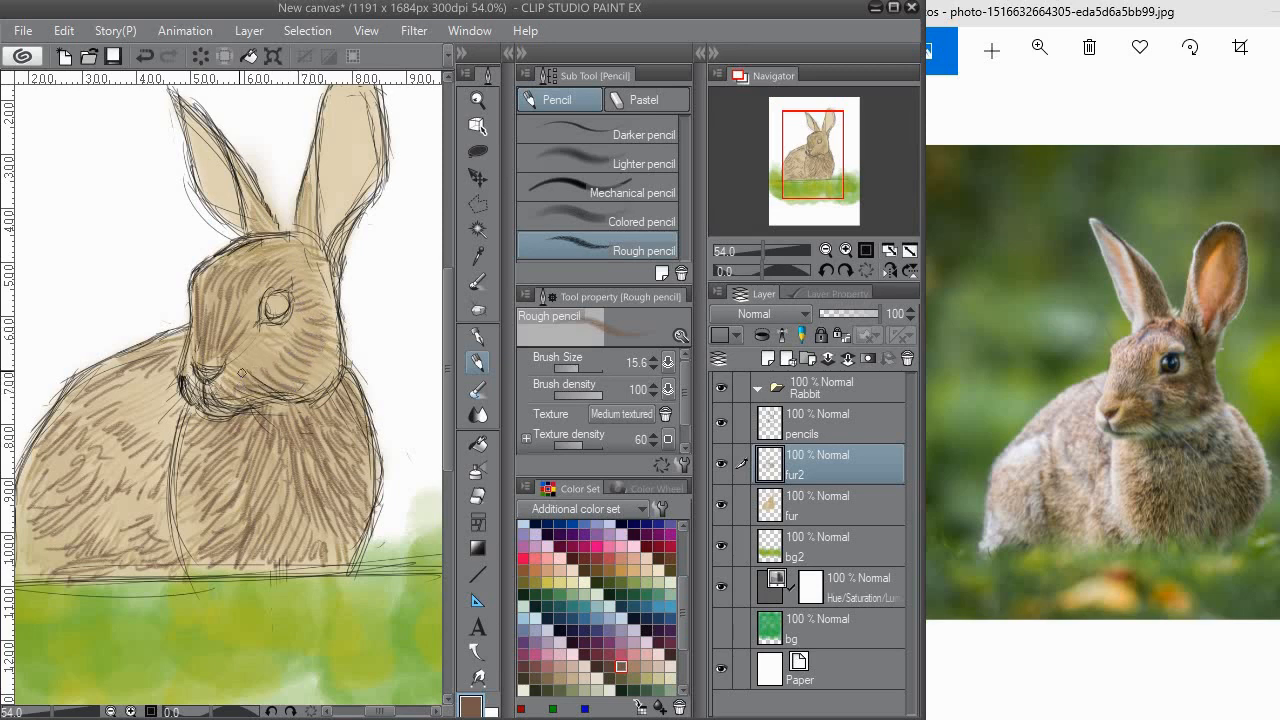
{"action": "left_click_drag", "start_coordinate": [331, 314], "coordinate": [355, 391]}
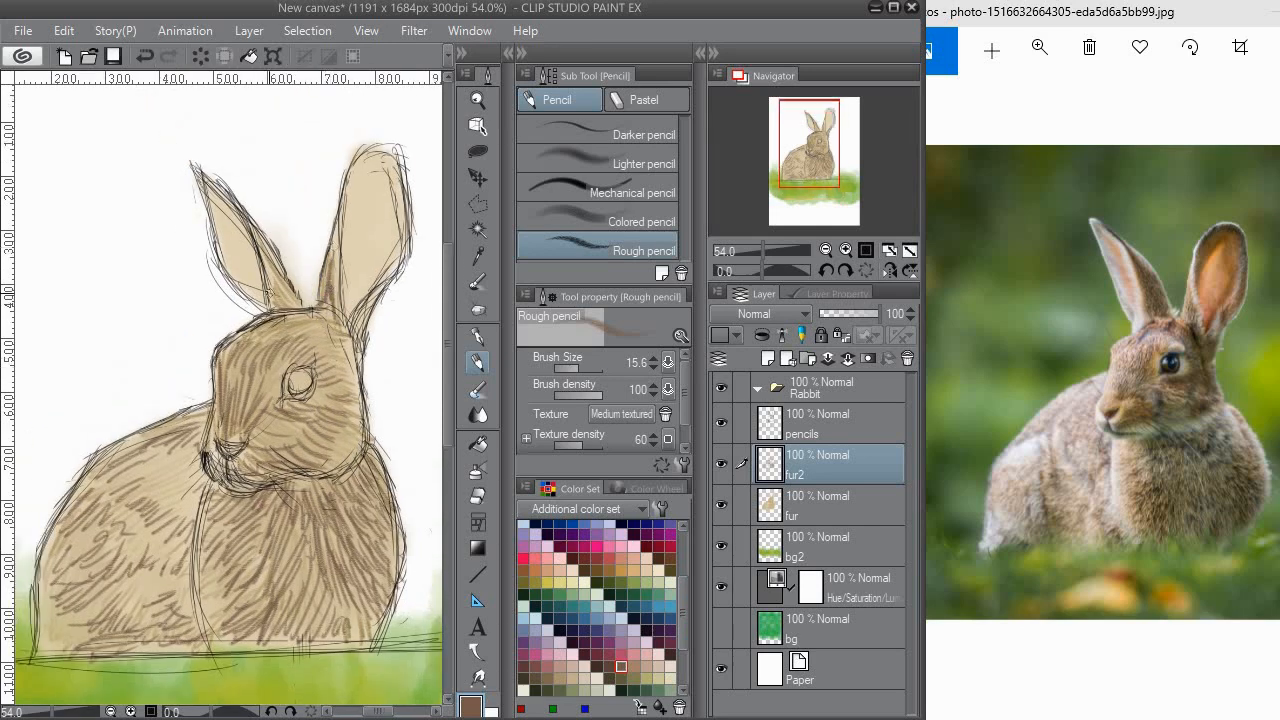
{"action": "mouse_move", "coordinate": [266, 293]}
{"action": "left_mouse_down"}
{"action": "mouse_move", "coordinate": [295, 317]}
{"action": "mouse_move", "coordinate": [310, 300]}
{"action": "mouse_move", "coordinate": [280, 272]}
{"action": "mouse_move", "coordinate": [315, 300]}
{"action": "mouse_move", "coordinate": [302, 277]}
{"action": "mouse_move", "coordinate": [308, 300]}
{"action": "mouse_move", "coordinate": [293, 286]}
{"action": "mouse_move", "coordinate": [297, 259]}
{"action": "left_mouse_up"}
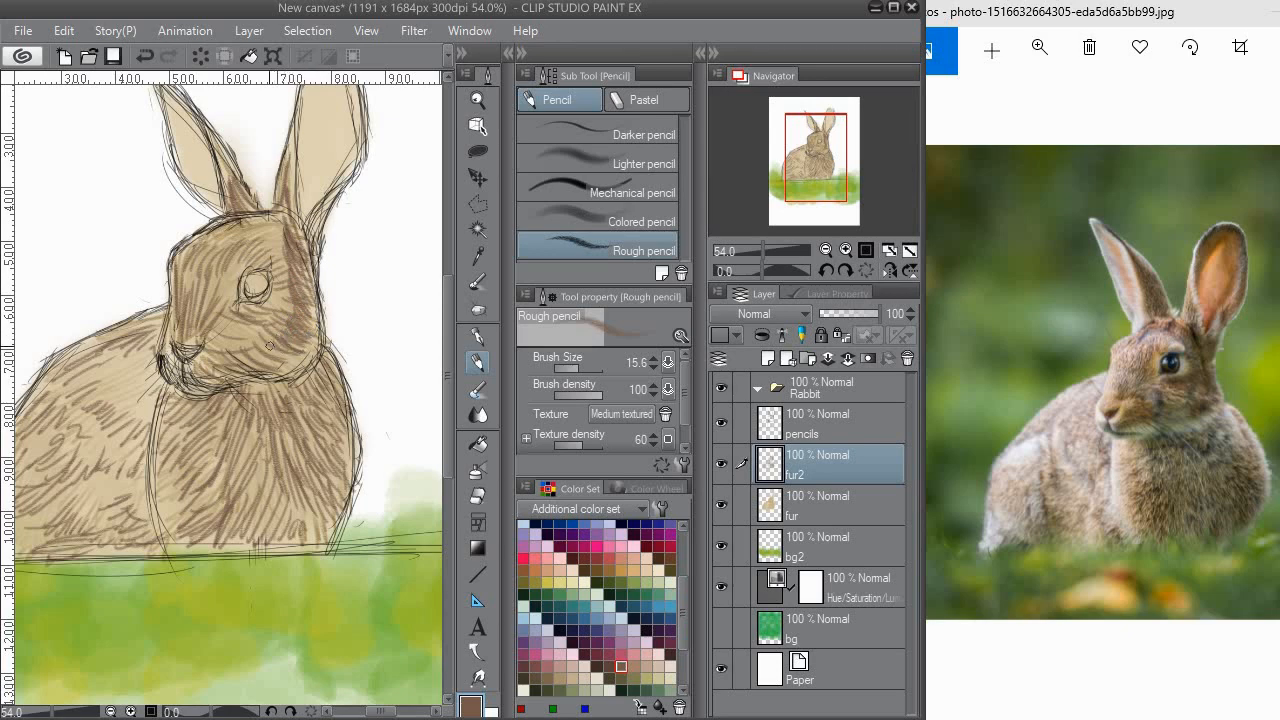
Thicken the fur strokes on the rabbit's cheek, forehead and muzzle, working around the eye.
{"action": "left_click_drag", "start_coordinate": [300, 368], "coordinate": [365, 376]}
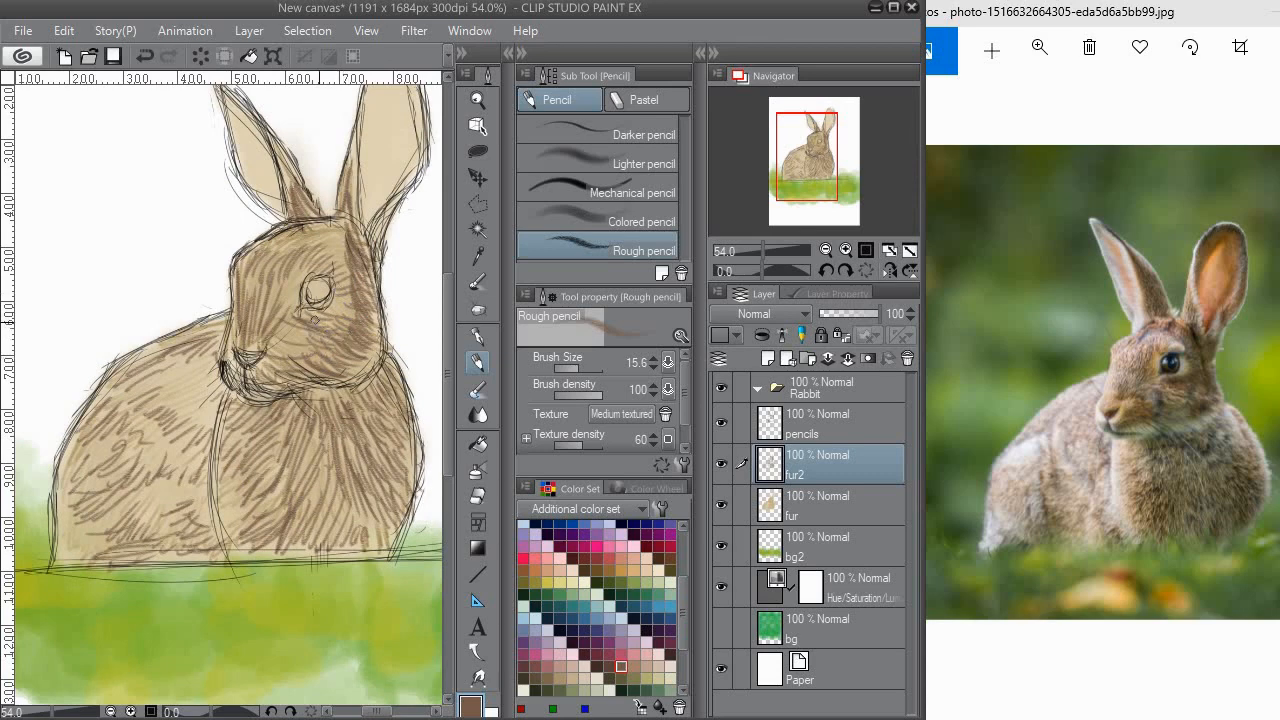
{"action": "left_click_drag", "start_coordinate": [316, 320], "coordinate": [352, 311]}
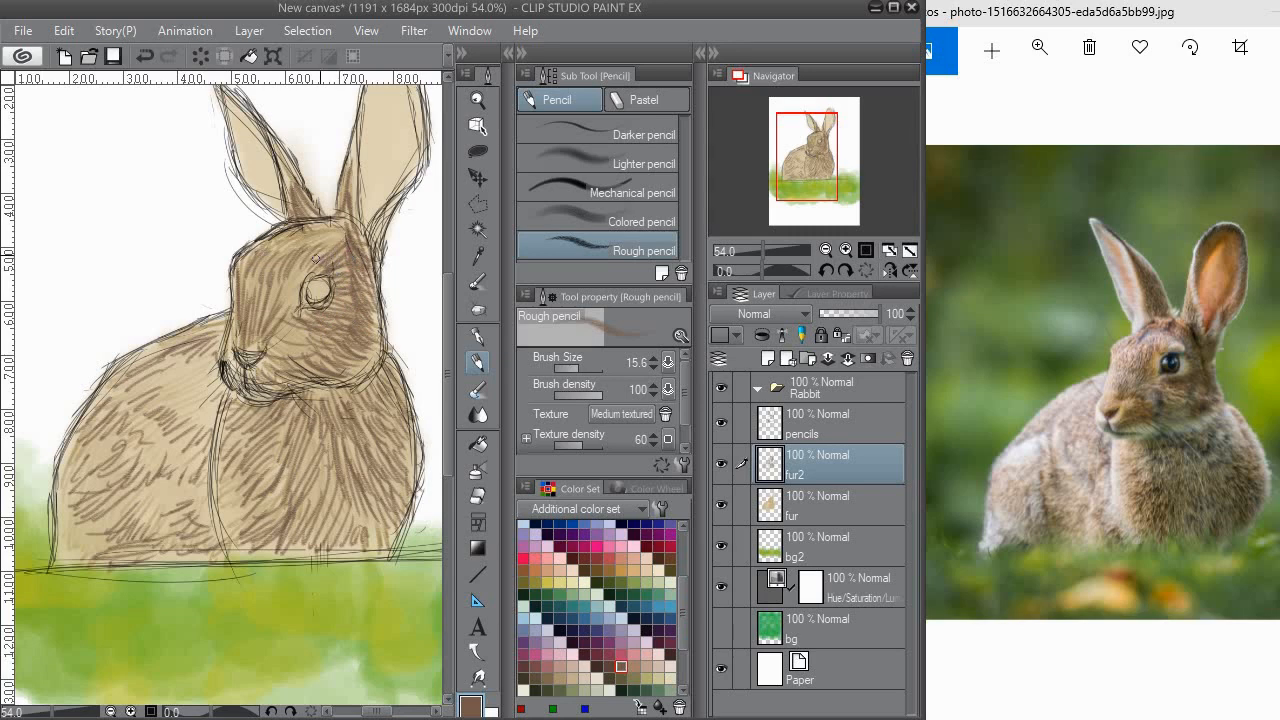
{"action": "left_click_drag", "start_coordinate": [330, 240], "coordinate": [309, 240]}
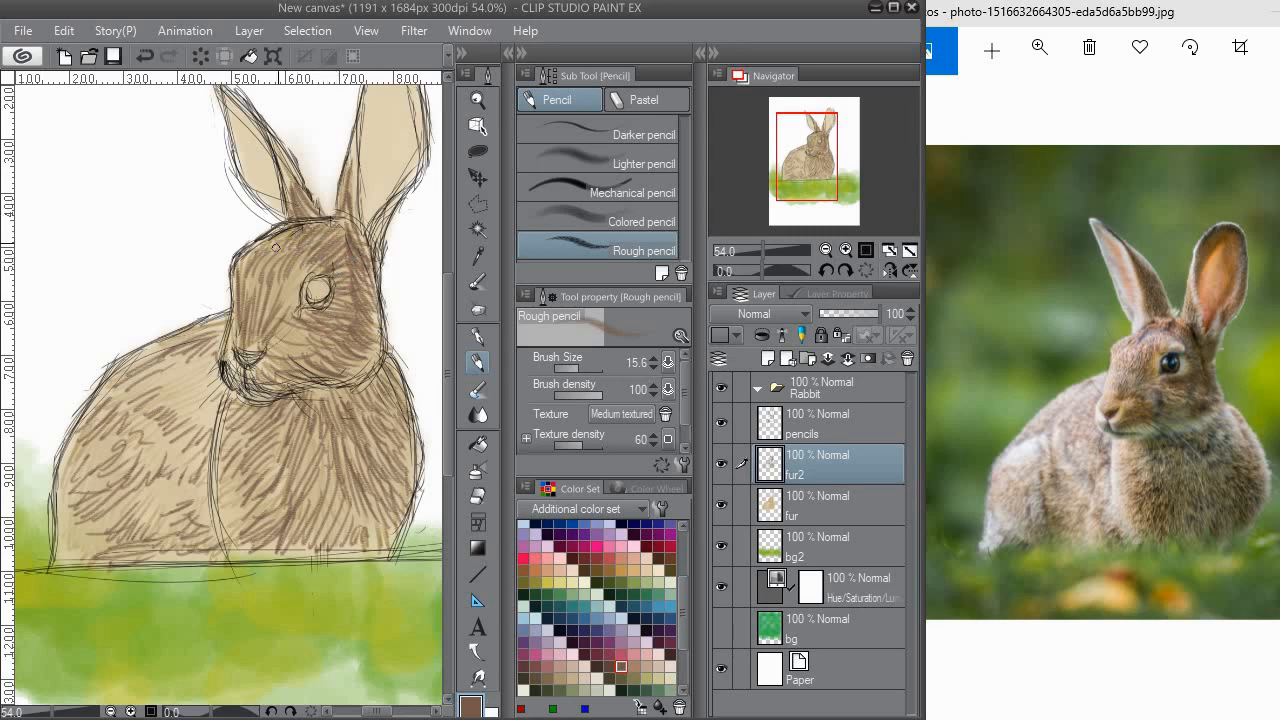
{"action": "mouse_move", "coordinate": [276, 247]}
{"action": "left_mouse_down"}
{"action": "mouse_move", "coordinate": [260, 249]}
{"action": "mouse_move", "coordinate": [297, 281]}
{"action": "mouse_move", "coordinate": [268, 328]}
{"action": "mouse_move", "coordinate": [265, 283]}
{"action": "mouse_move", "coordinate": [262, 310]}
{"action": "mouse_move", "coordinate": [250, 284]}
{"action": "mouse_move", "coordinate": [239, 316]}
{"action": "mouse_move", "coordinate": [265, 315]}
{"action": "left_mouse_up"}
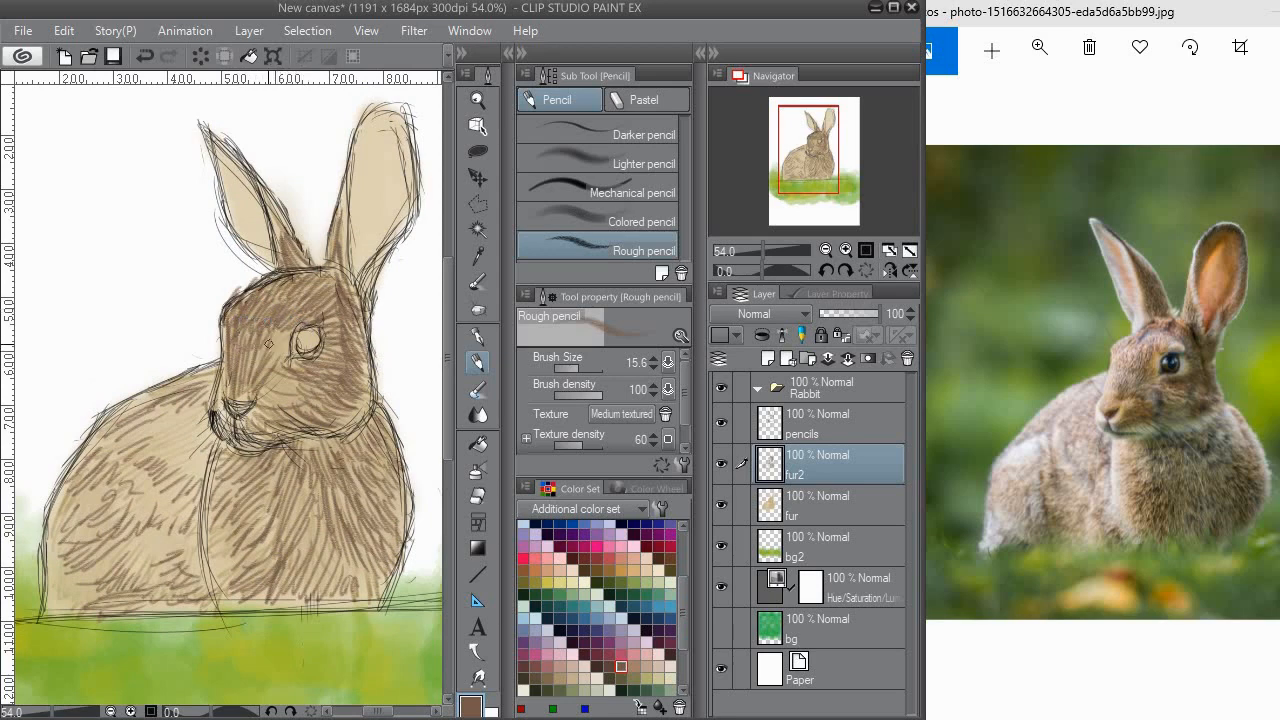
{"action": "mouse_move", "coordinate": [268, 345]}
{"action": "left_mouse_down"}
{"action": "mouse_move", "coordinate": [283, 361]}
{"action": "mouse_move", "coordinate": [283, 420]}
{"action": "mouse_move", "coordinate": [223, 440]}
{"action": "left_mouse_up"}
{"action": "left_click_drag", "start_coordinate": [345, 454], "coordinate": [300, 398]}
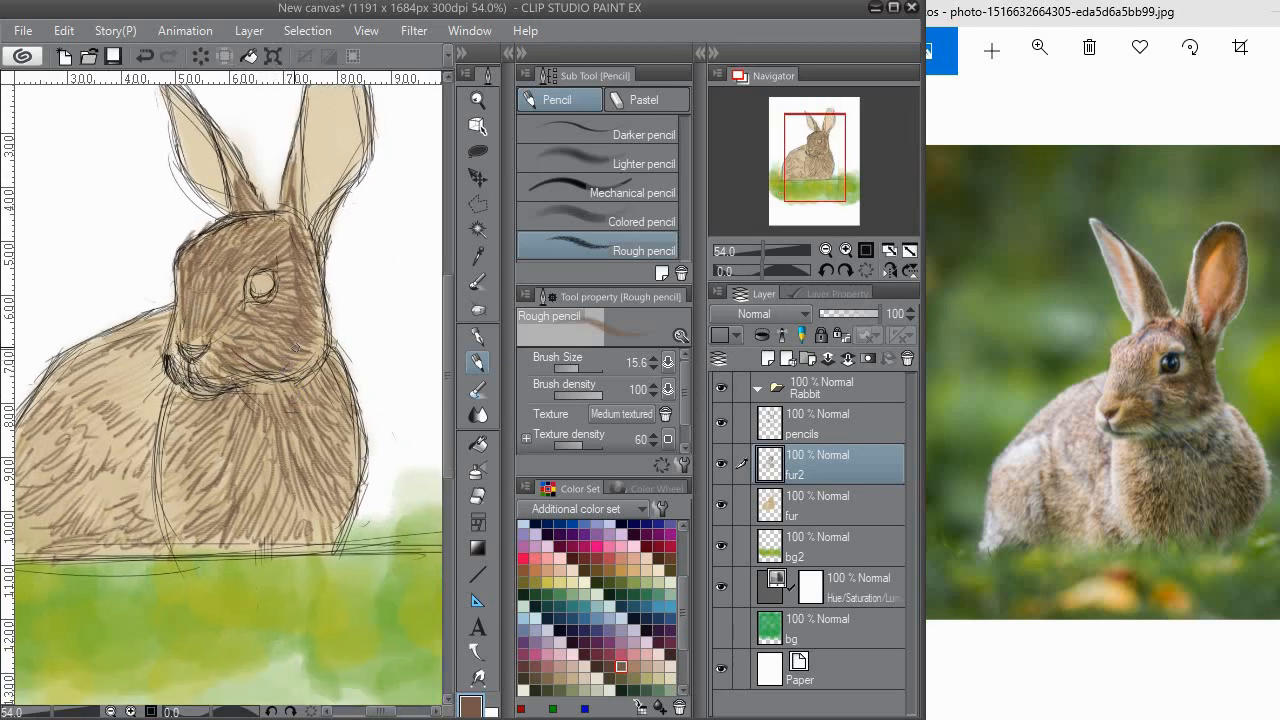
Fill the remaining gaps on the rabbit's chest and upper back with more greyish-brown fur strokes.
{"action": "mouse_move", "coordinate": [300, 354]}
{"action": "left_mouse_down"}
{"action": "mouse_move", "coordinate": [321, 362]}
{"action": "mouse_move", "coordinate": [324, 323]}
{"action": "mouse_move", "coordinate": [372, 345]}
{"action": "left_mouse_up"}
{"action": "left_click_drag", "start_coordinate": [351, 346], "coordinate": [341, 371]}
{"action": "mouse_move", "coordinate": [208, 444]}
{"action": "left_mouse_down"}
{"action": "mouse_move", "coordinate": [250, 460]}
{"action": "mouse_move", "coordinate": [224, 590]}
{"action": "left_mouse_up"}
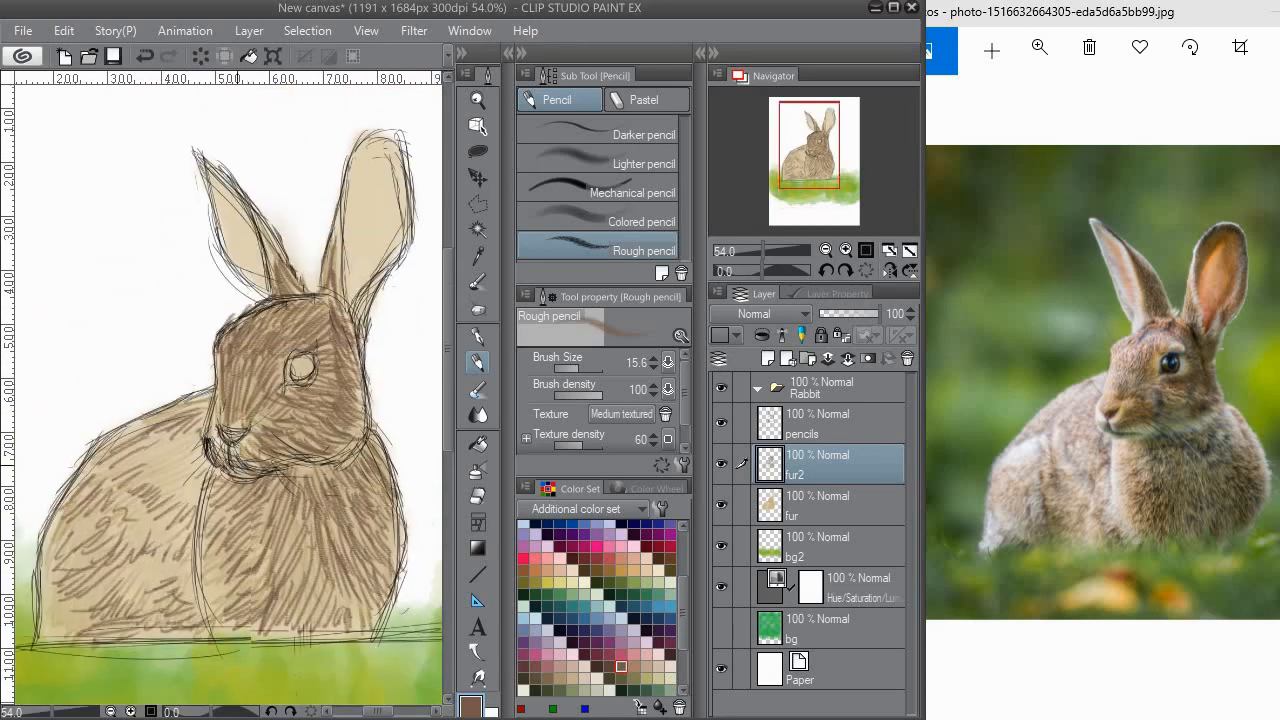
{"action": "left_click_drag", "start_coordinate": [184, 499], "coordinate": [170, 382]}
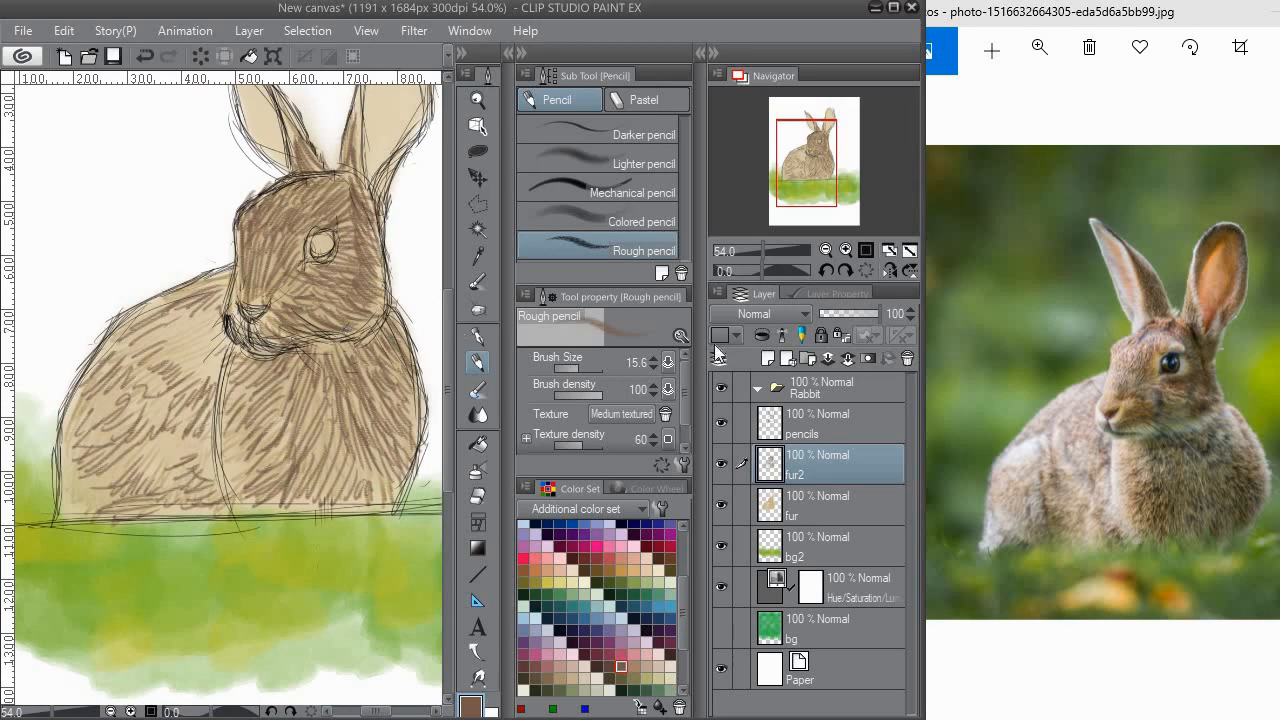
Lower the opacity of the fur2 layer to 62%.
{"action": "left_click", "coordinate": [857, 314]}
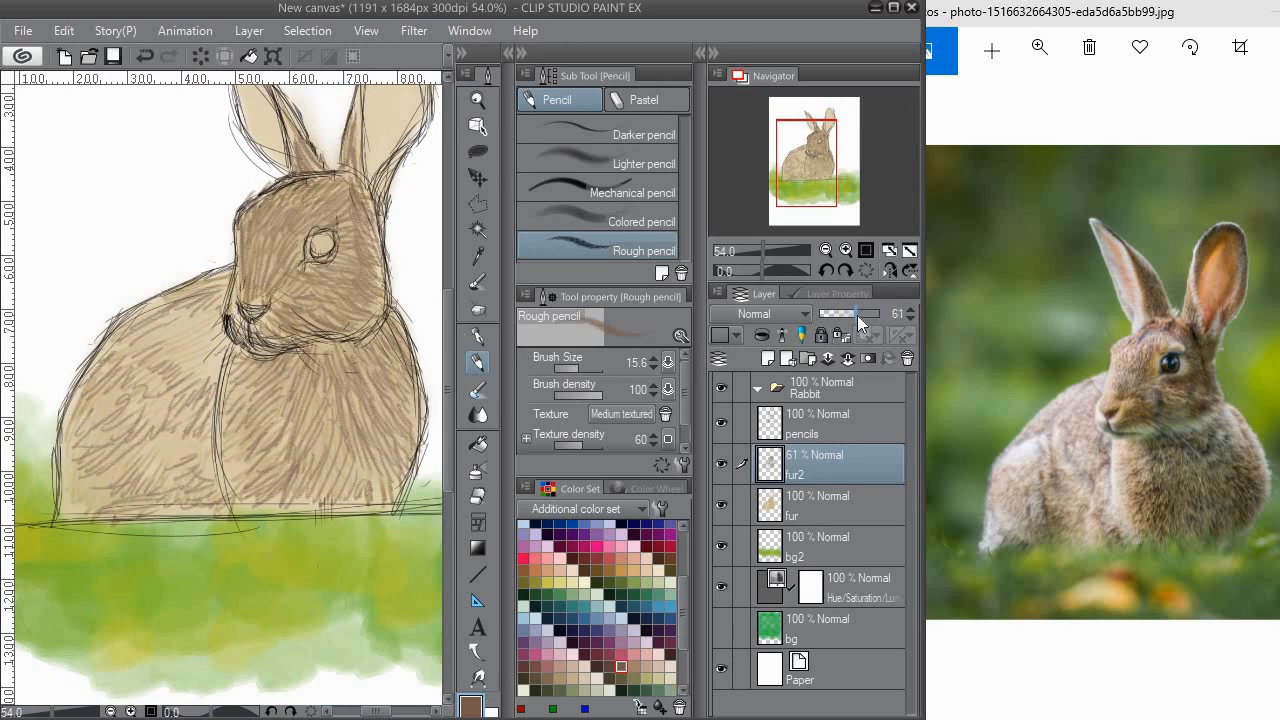
{"action": "scroll", "coordinate": [349, 305], "scroll_direction": "down", "scroll_amount": 1}
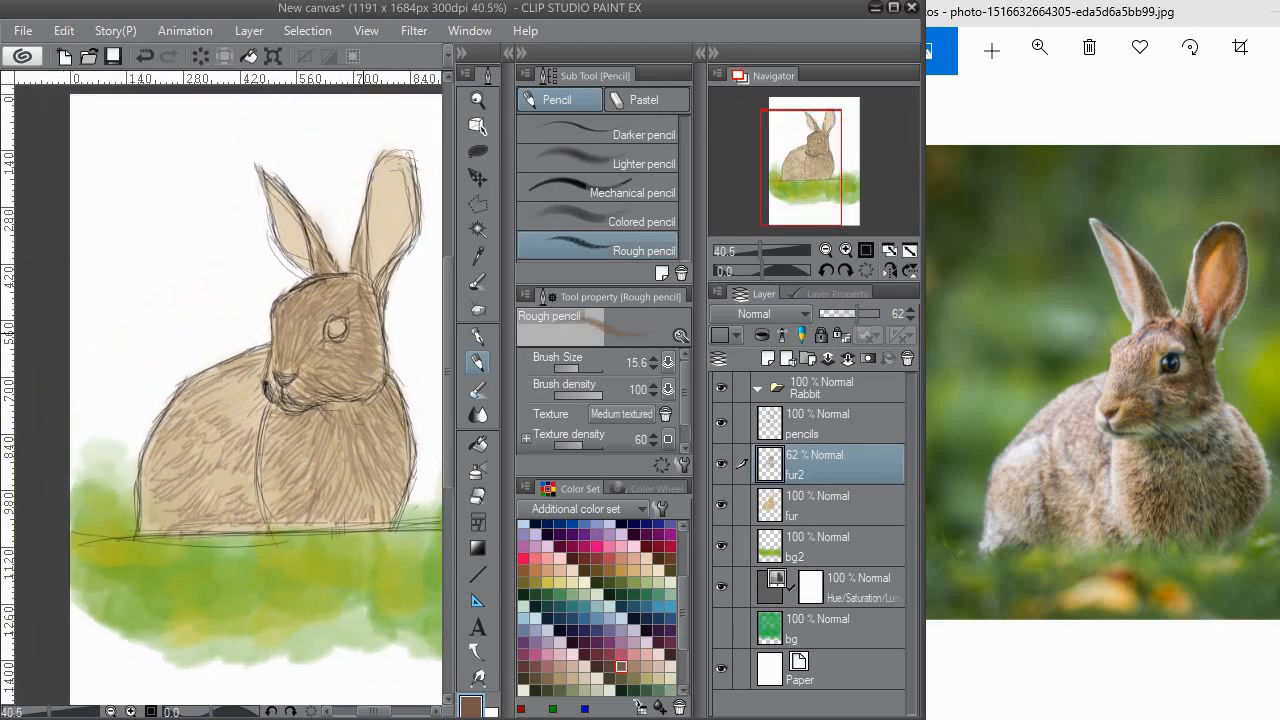
{"action": "scroll", "coordinate": [349, 358], "scroll_direction": "up", "scroll_amount": 2}
{"action": "left_click_drag", "start_coordinate": [356, 342], "coordinate": [310, 330]}
Color the rabbit's eye with the Rough pencil in black, with a touch of orange-brown in the iris.
{"action": "left_click", "coordinate": [597, 571]}
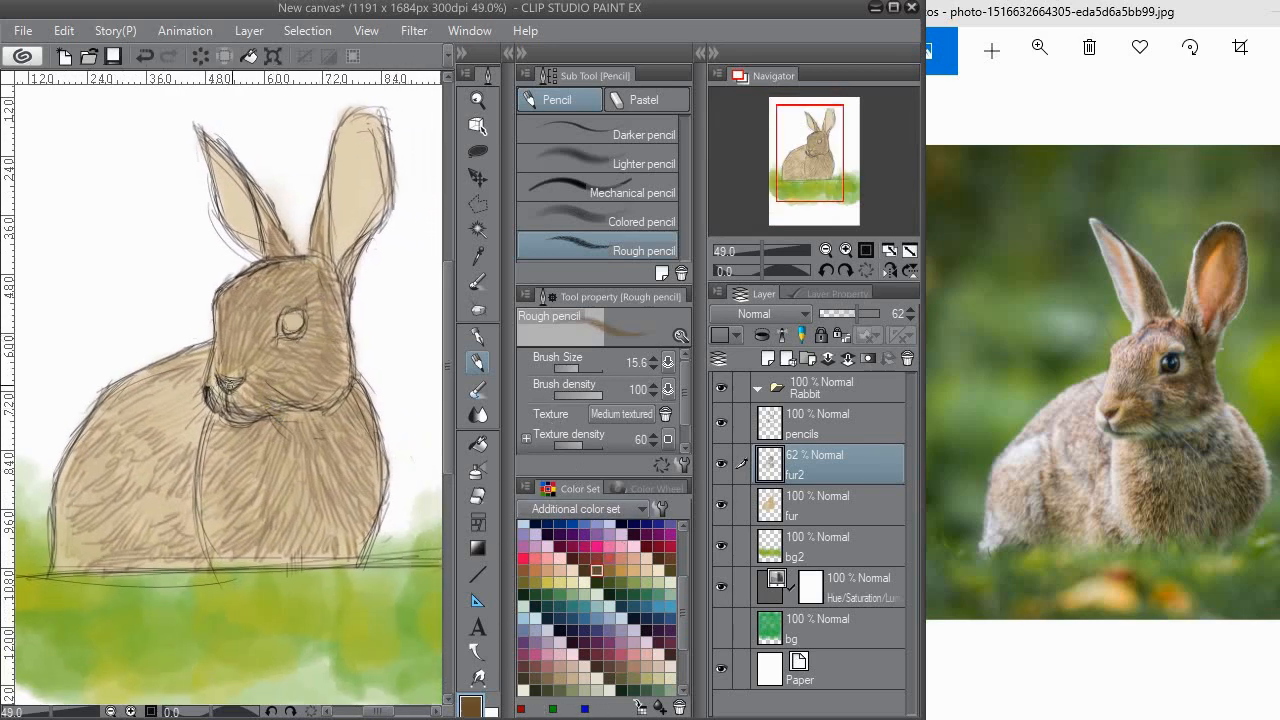
{"action": "left_click_drag", "start_coordinate": [294, 346], "coordinate": [291, 366]}
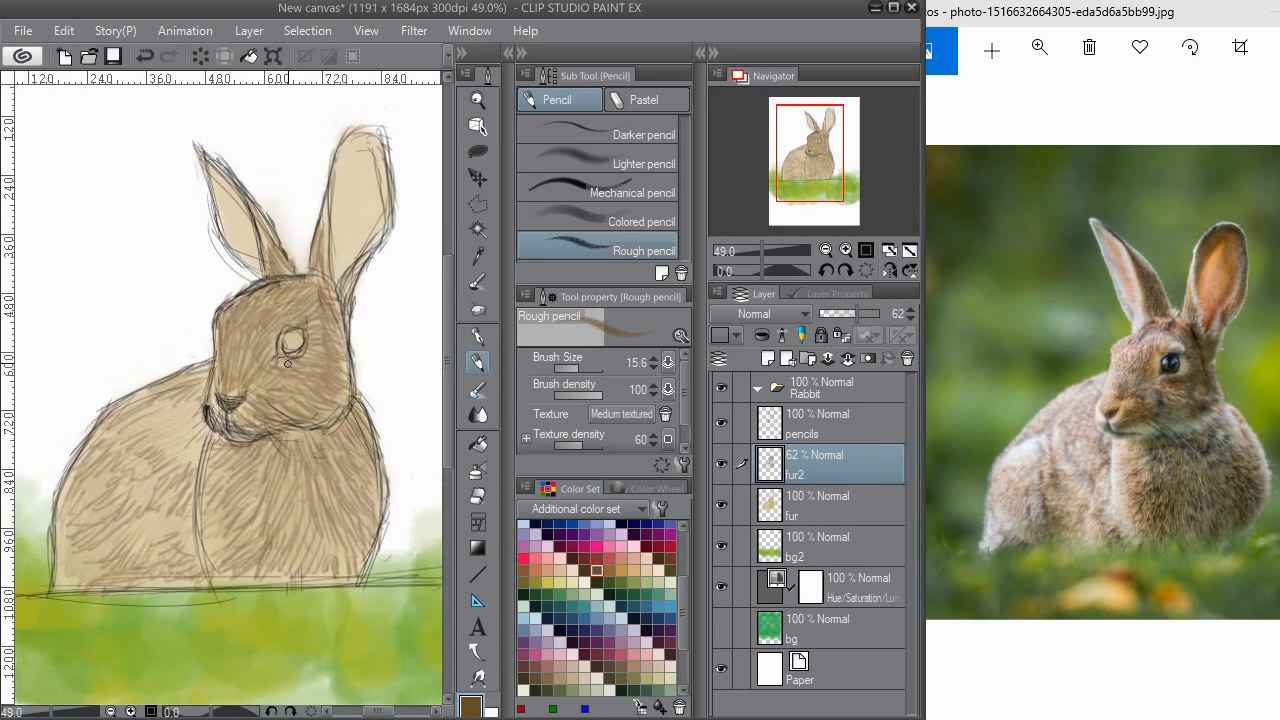
{"action": "scroll", "coordinate": [681, 539], "scroll_direction": "up", "scroll_amount": 5}
{"action": "left_click", "coordinate": [597, 527]}
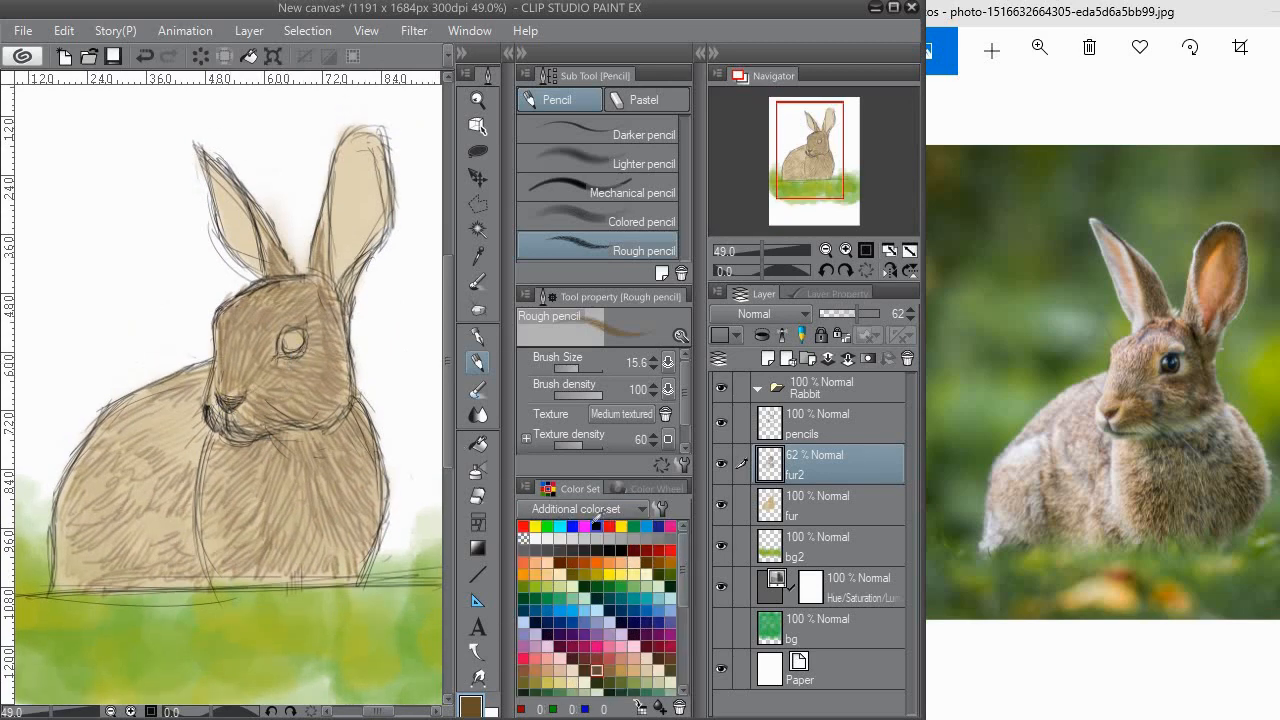
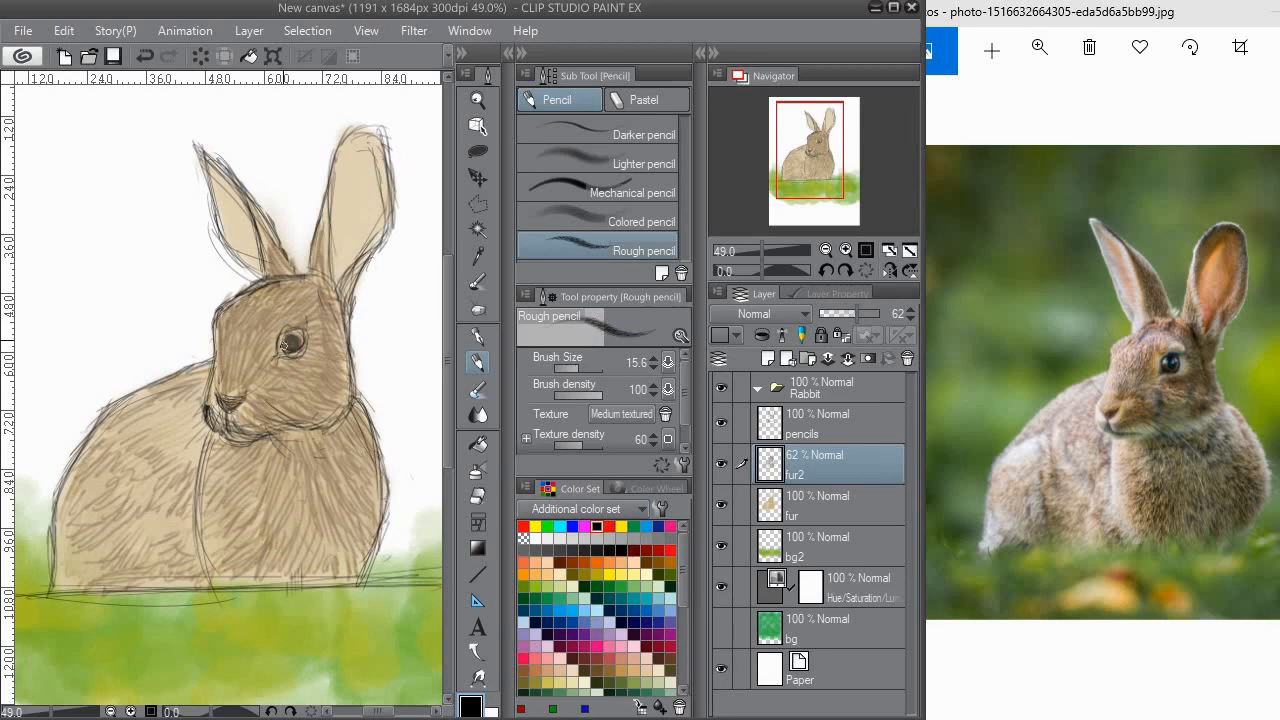
{"action": "left_click_drag", "start_coordinate": [284, 345], "coordinate": [287, 333]}
{"action": "left_click", "coordinate": [584, 561]}
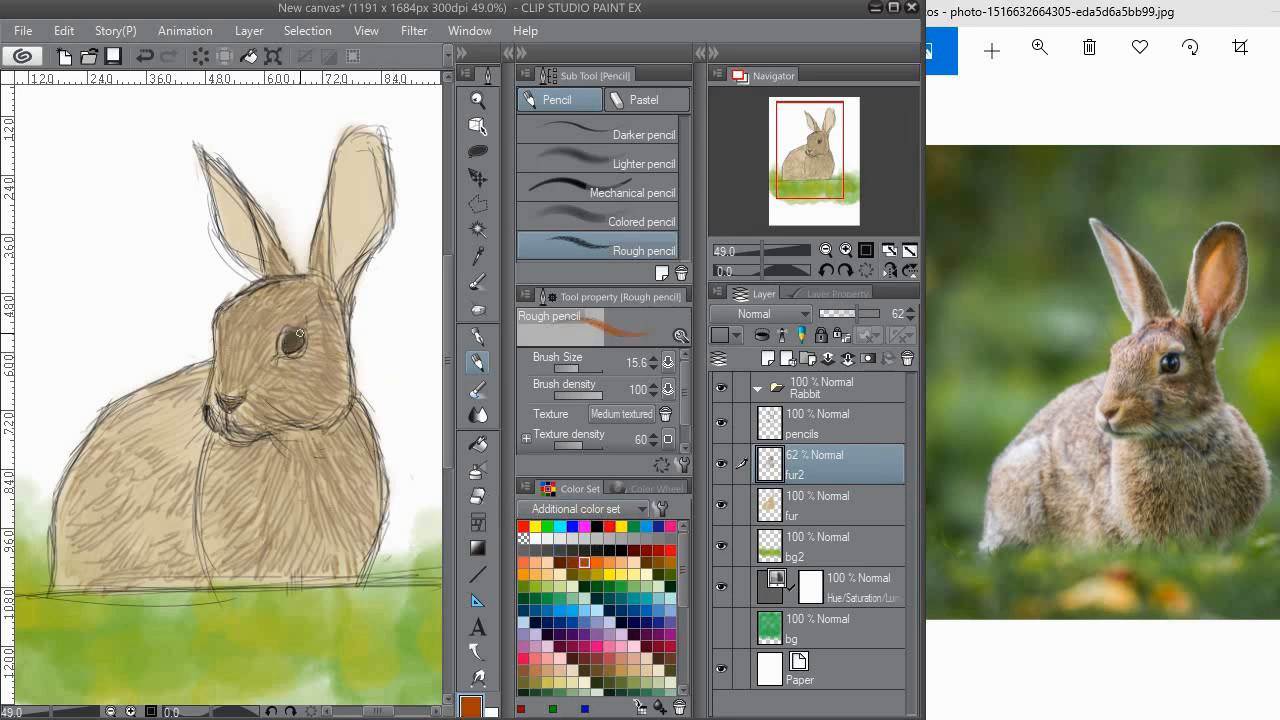
{"action": "left_click", "coordinate": [596, 526]}
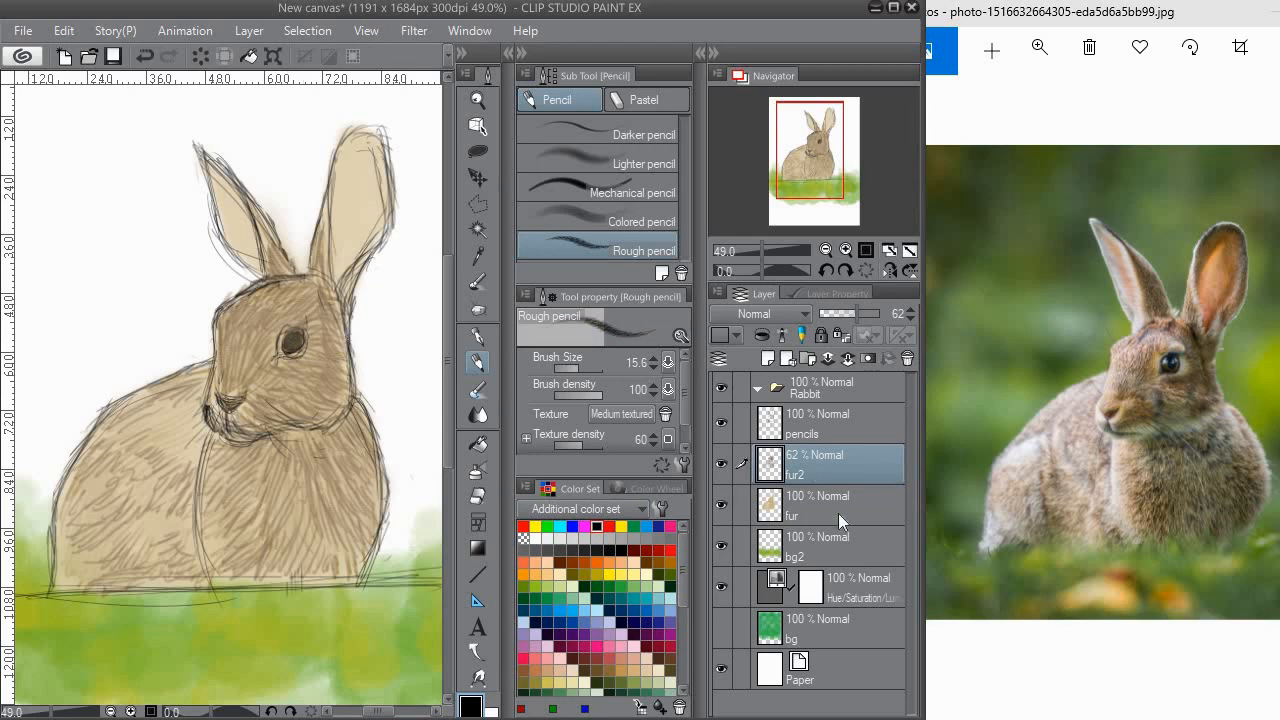
Add a new layer above fur2 and set up the Opaque watercolor brush with white.
{"action": "left_click", "coordinate": [767, 358]}
{"action": "left_click", "coordinate": [478, 392]}
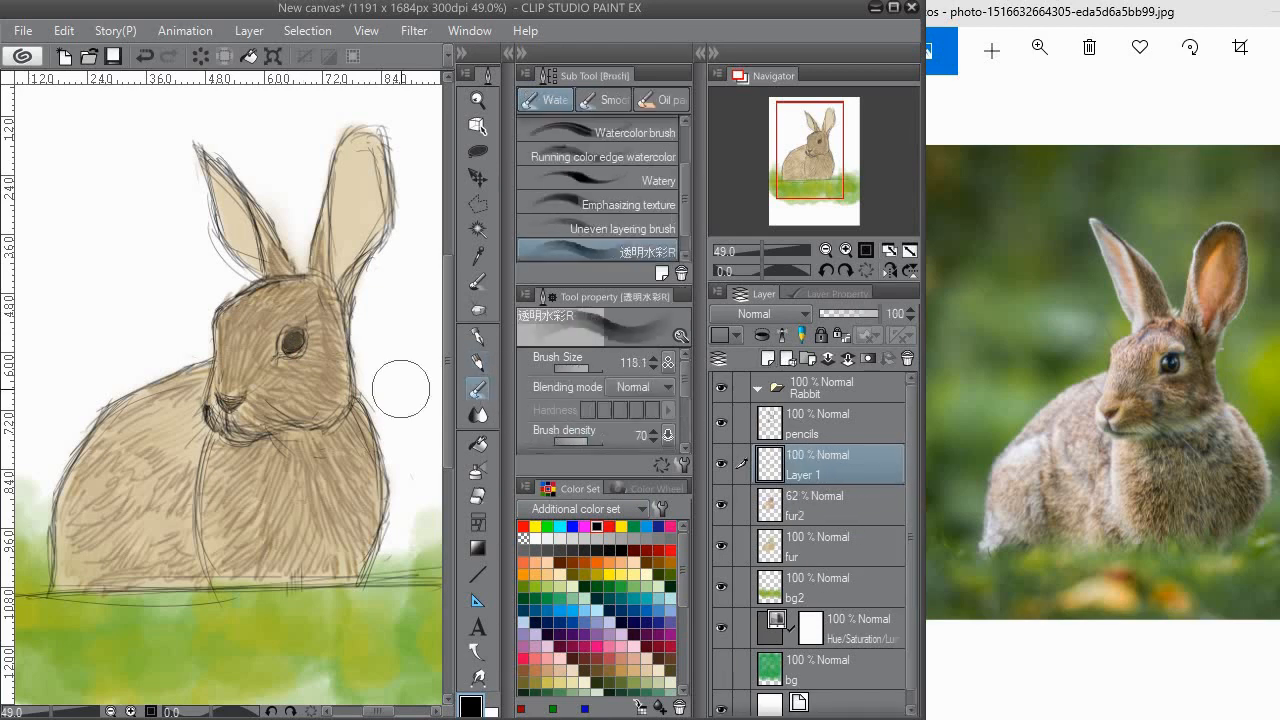
{"action": "left_click", "coordinate": [537, 536]}
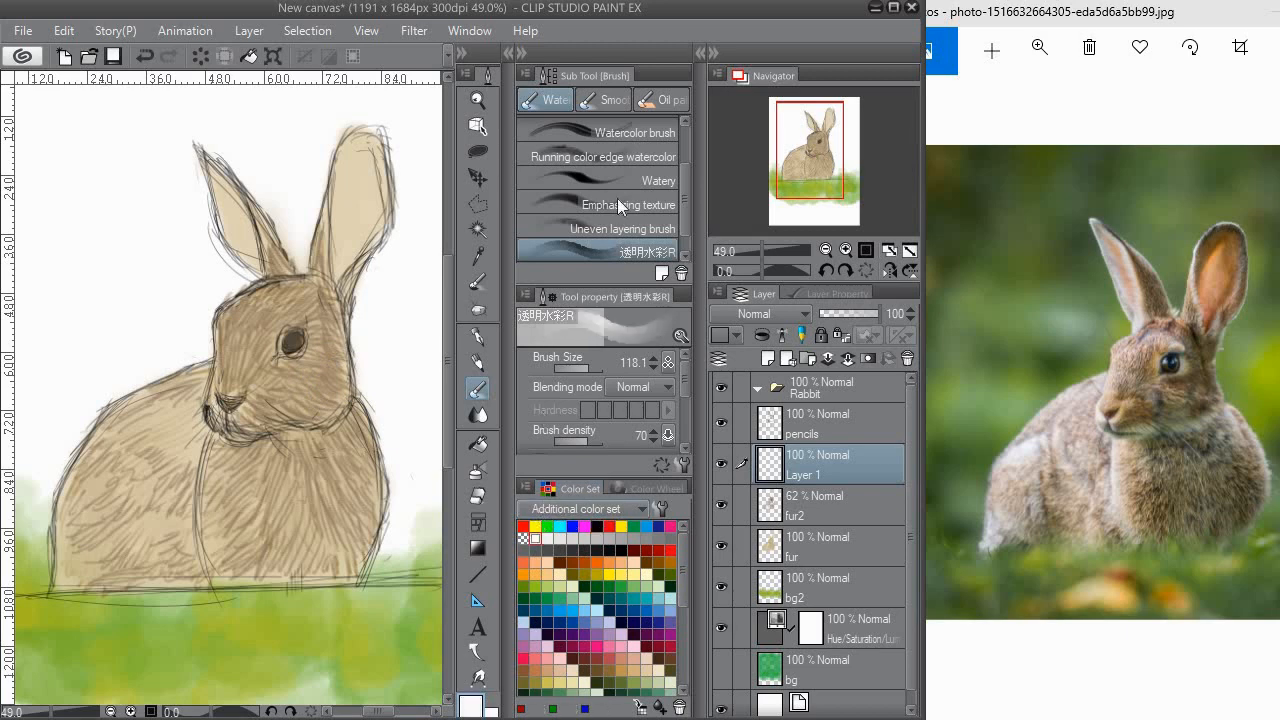
{"action": "left_click", "coordinate": [620, 132]}
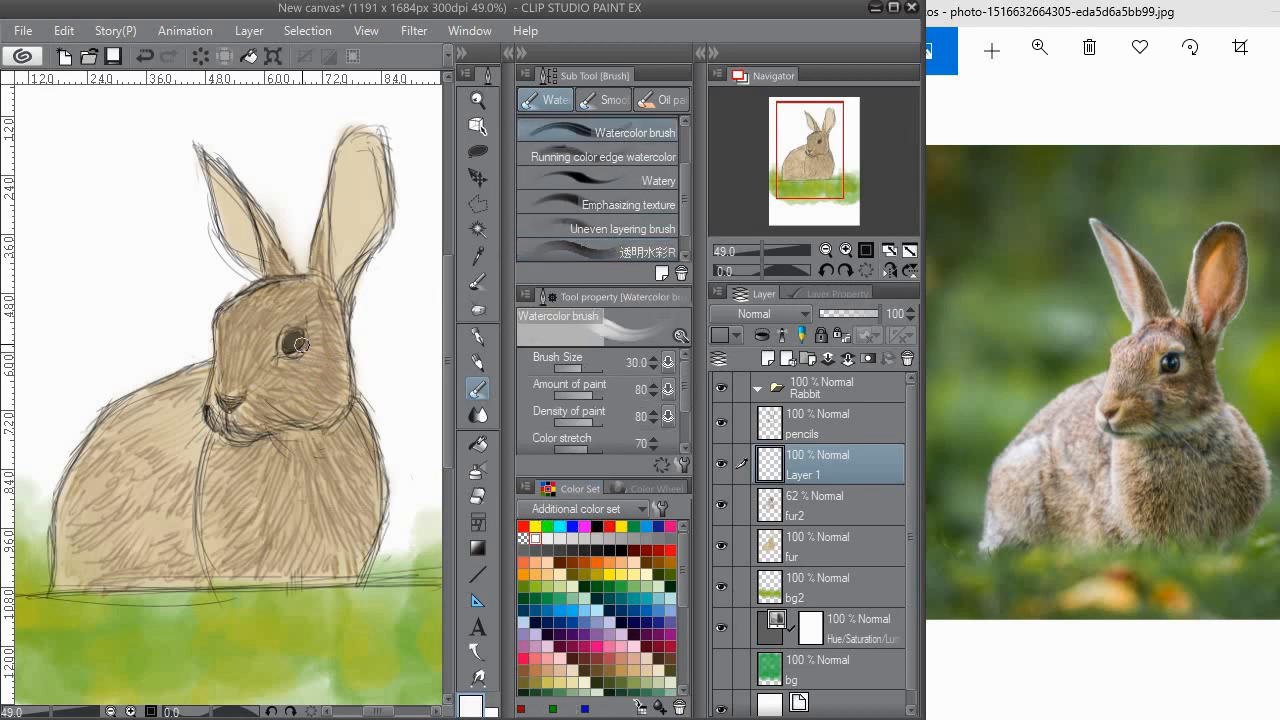
{"action": "scroll", "coordinate": [299, 345], "scroll_direction": "up", "scroll_amount": 3}
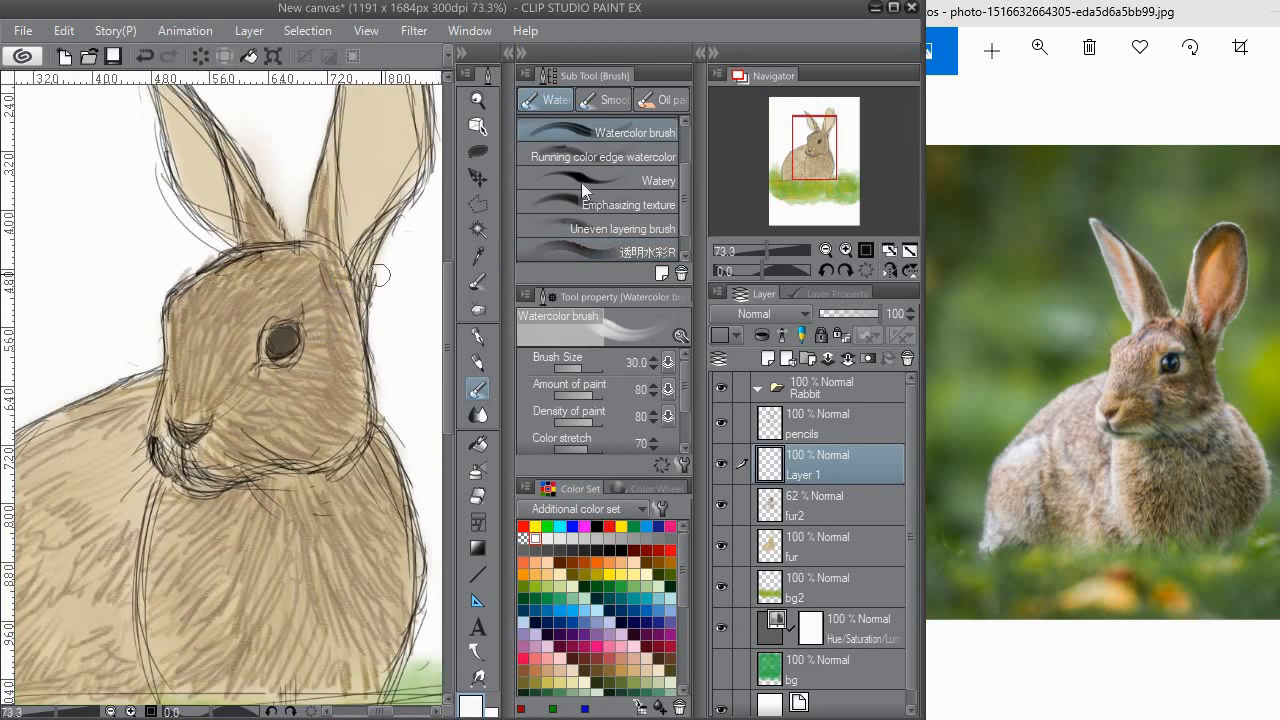
{"action": "scroll", "coordinate": [684, 143], "scroll_direction": "up", "scroll_amount": 2}
{"action": "left_click", "coordinate": [620, 130]}
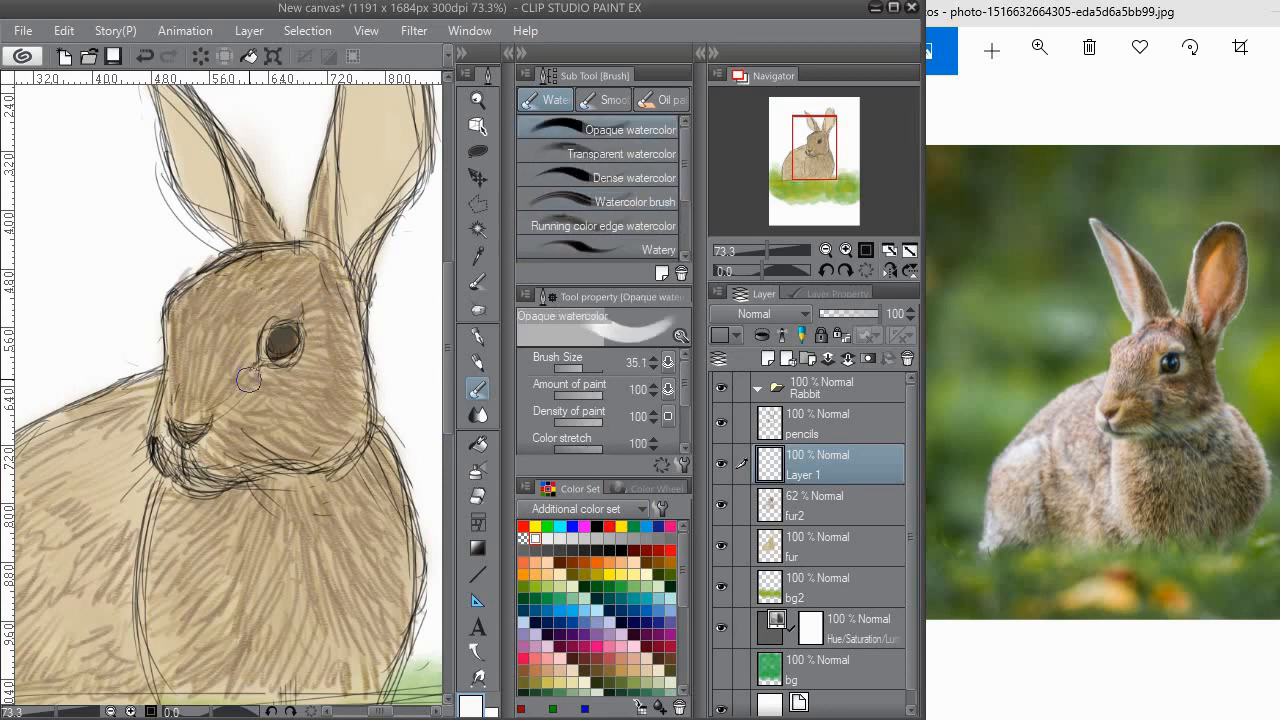
Paint white highlights in the rabbit's eye with a 12.8 brush size and lower the highlight layer's opacity to 43%.
{"action": "left_click", "coordinate": [577, 369]}
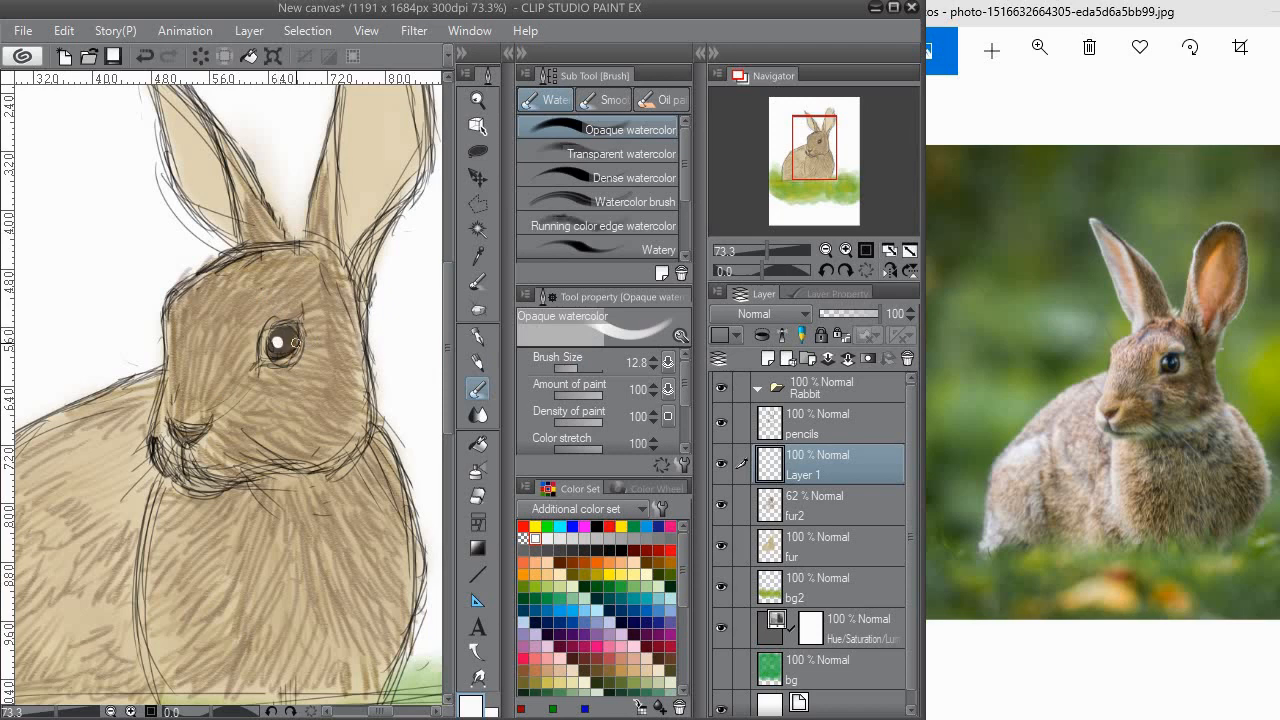
{"action": "left_click_drag", "start_coordinate": [269, 392], "coordinate": [307, 336]}
{"action": "left_click_drag", "start_coordinate": [857, 316], "coordinate": [845, 317]}
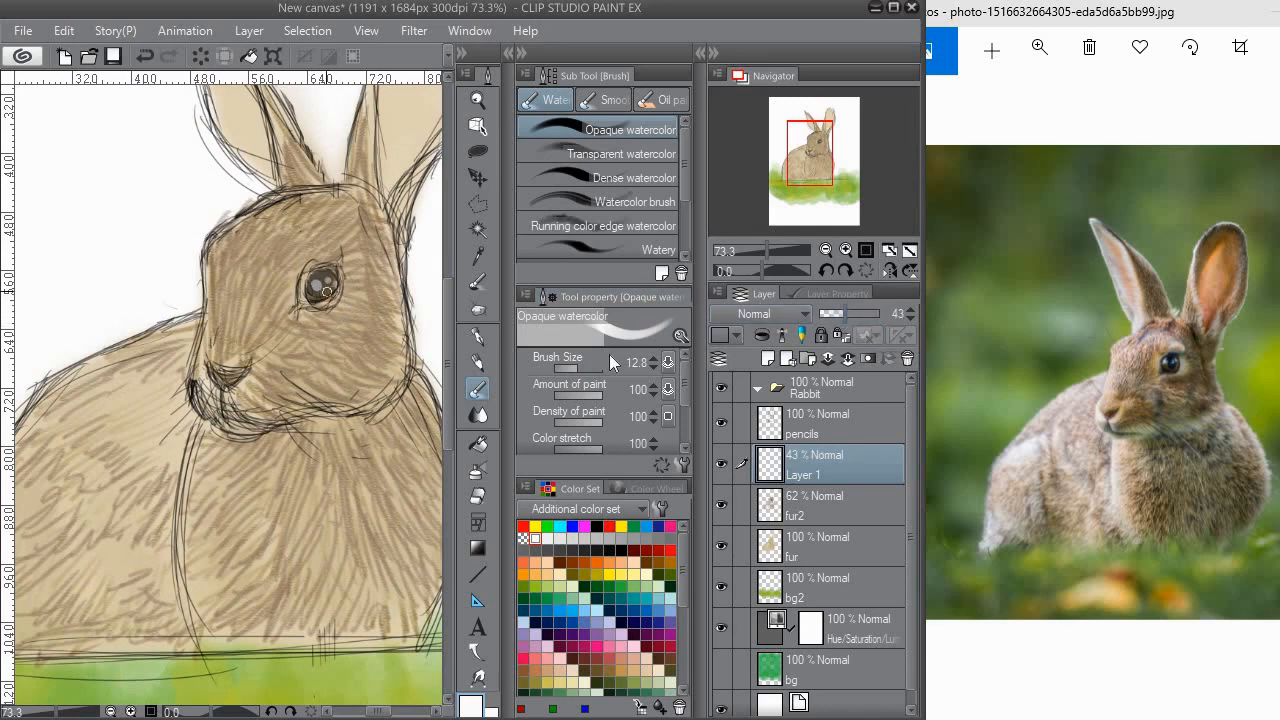
Add brighter small white eye highlights on another new layer and set that layer's opacity to 80%.
{"action": "left_click", "coordinate": [768, 359]}
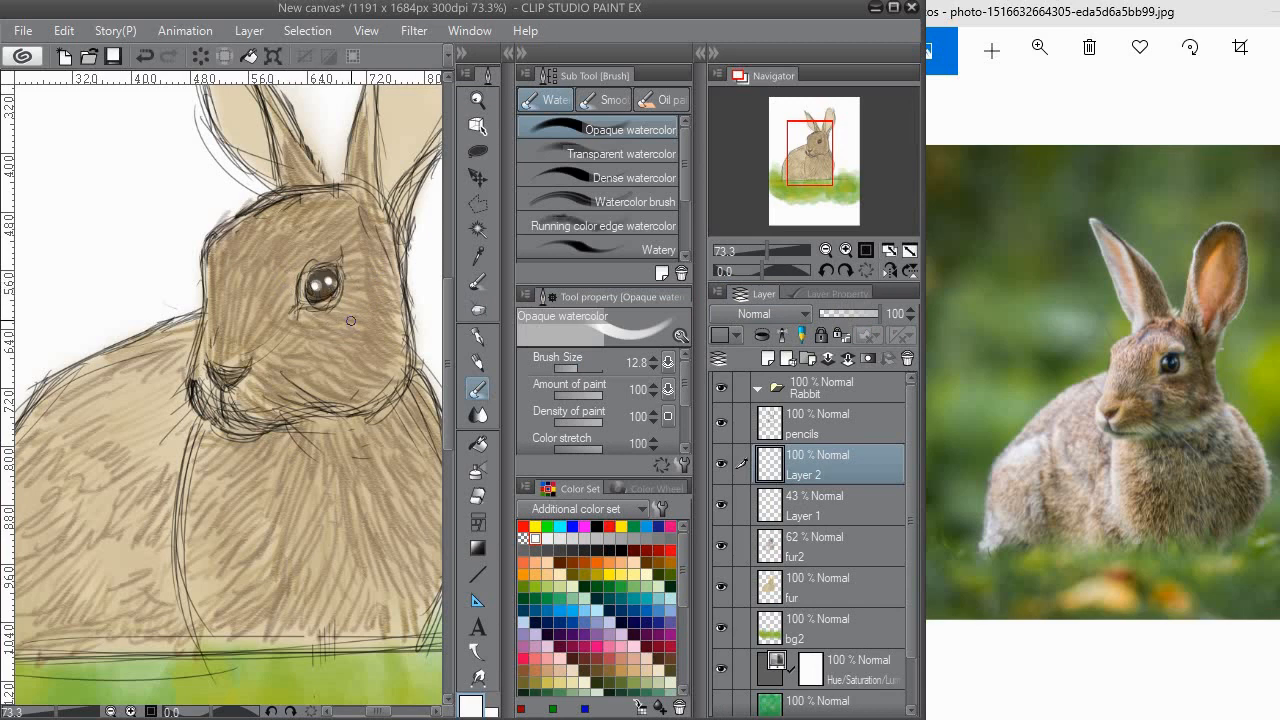
{"action": "scroll", "coordinate": [371, 337], "scroll_direction": "down", "scroll_amount": 2}
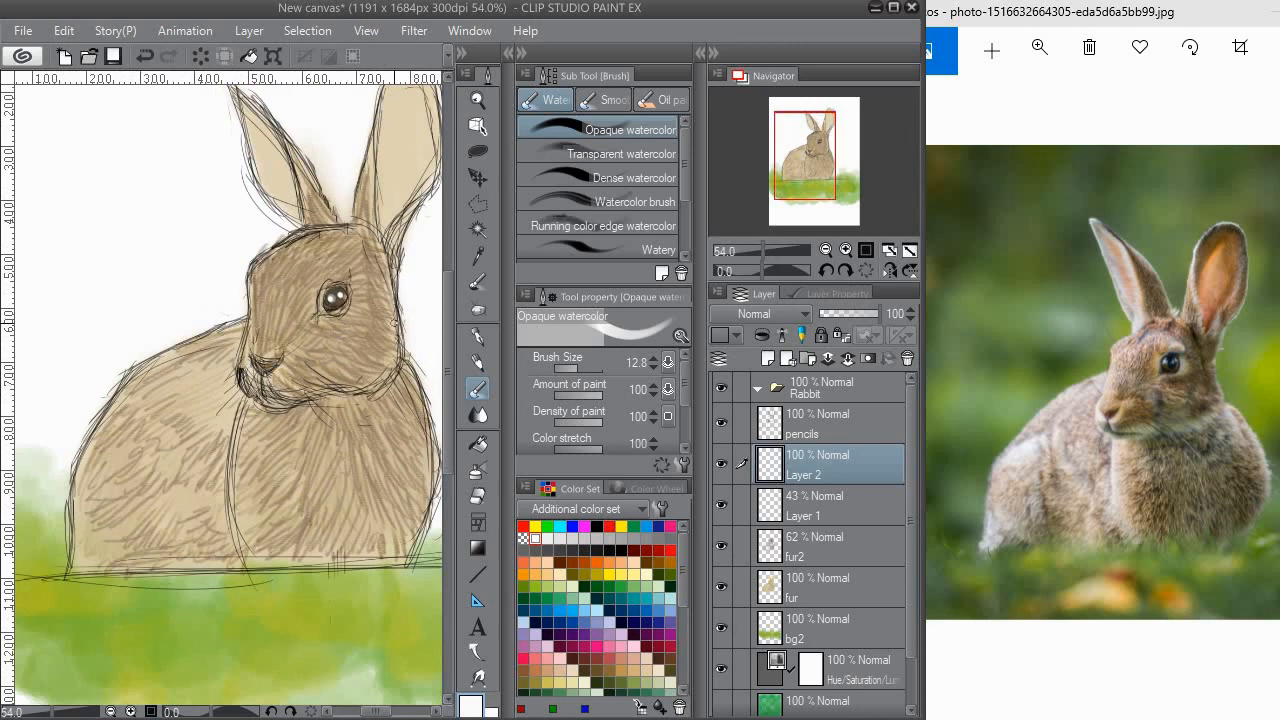
{"action": "left_click", "coordinate": [868, 312]}
{"action": "scroll", "coordinate": [366, 359], "scroll_direction": "down", "scroll_amount": 2}
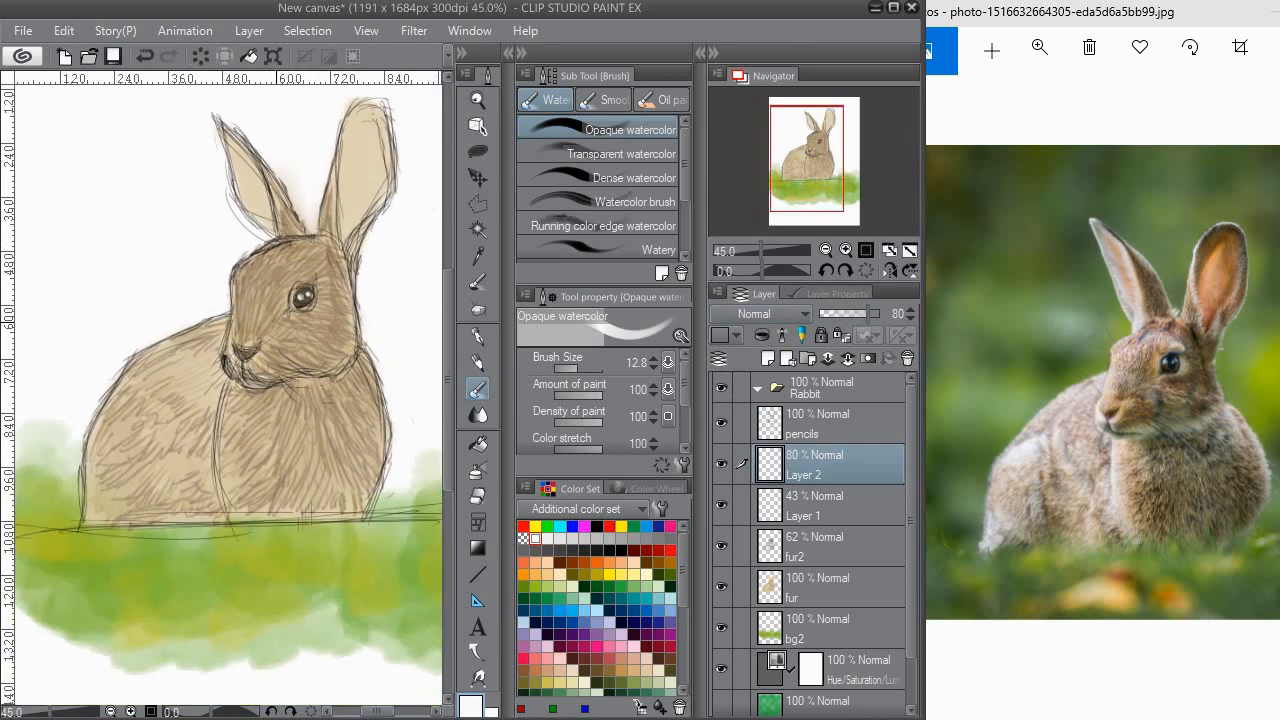
Switch back to the Rough pencil.
{"action": "left_click_drag", "start_coordinate": [272, 329], "coordinate": [266, 343]}
{"action": "scroll", "coordinate": [272, 329], "scroll_direction": "down", "scroll_amount": 1}
{"action": "scroll", "coordinate": [265, 329], "scroll_direction": "up", "scroll_amount": 1}
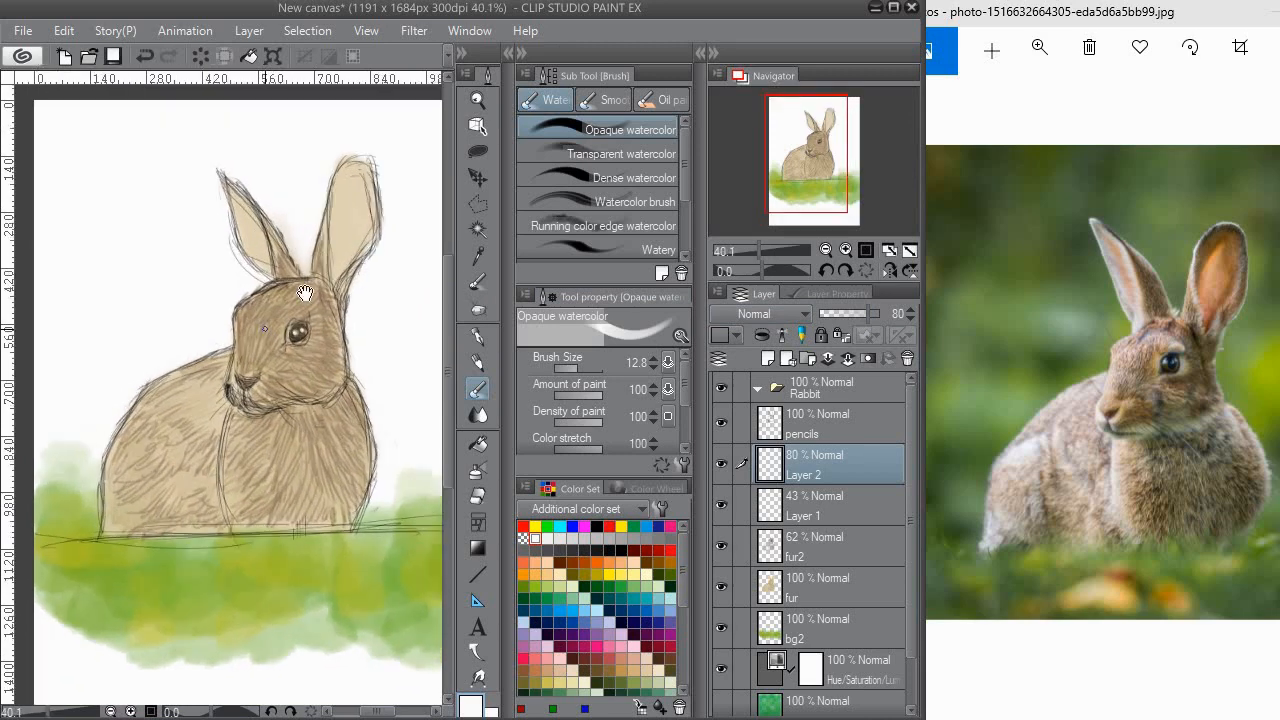
{"action": "left_click_drag", "start_coordinate": [308, 296], "coordinate": [313, 266]}
{"action": "key", "text": "p"}
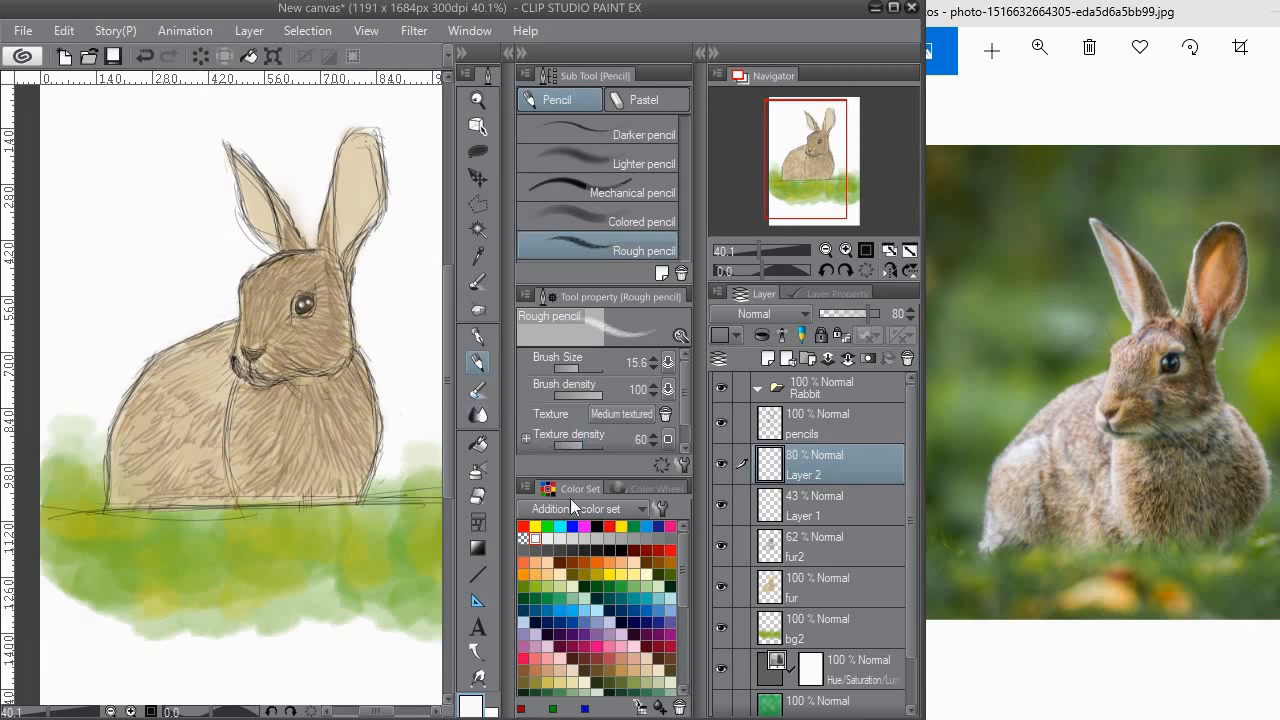
Choose the Soft airbrush and set the drawing color to a dark brown from the additional color set.
{"action": "left_click", "coordinate": [478, 470]}
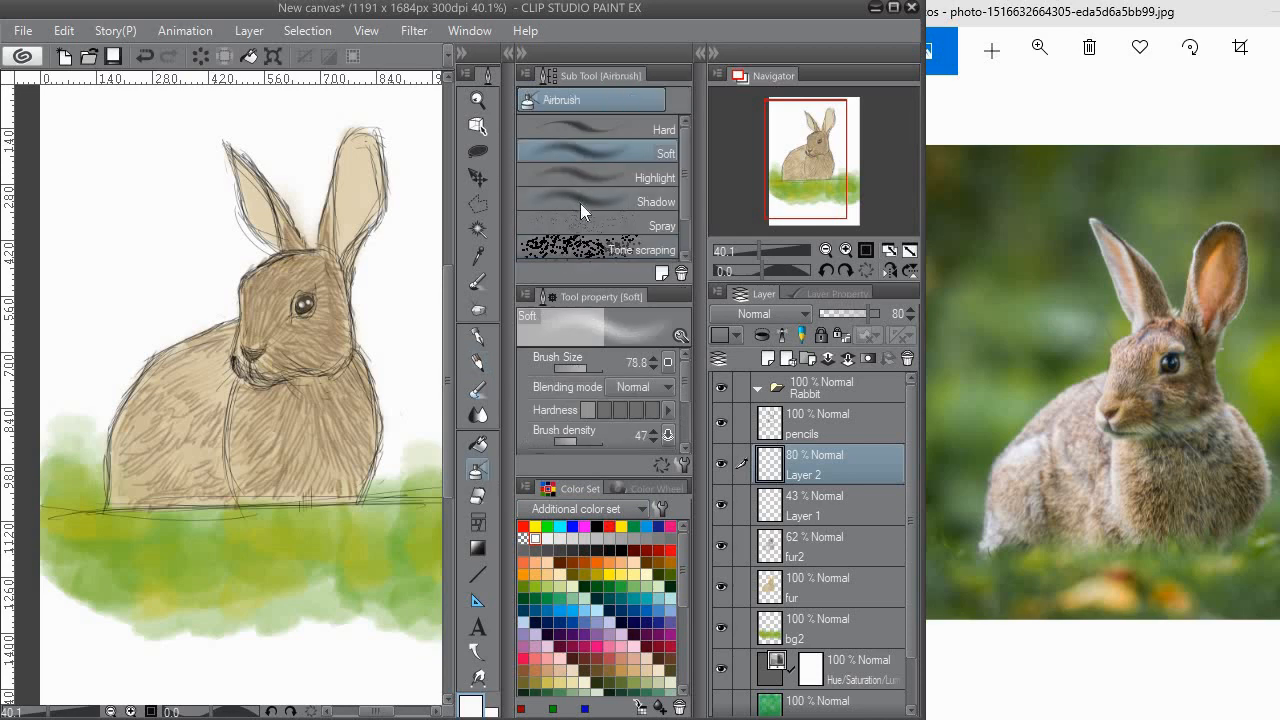
{"action": "scroll", "coordinate": [680, 243], "scroll_direction": "down", "scroll_amount": 2}
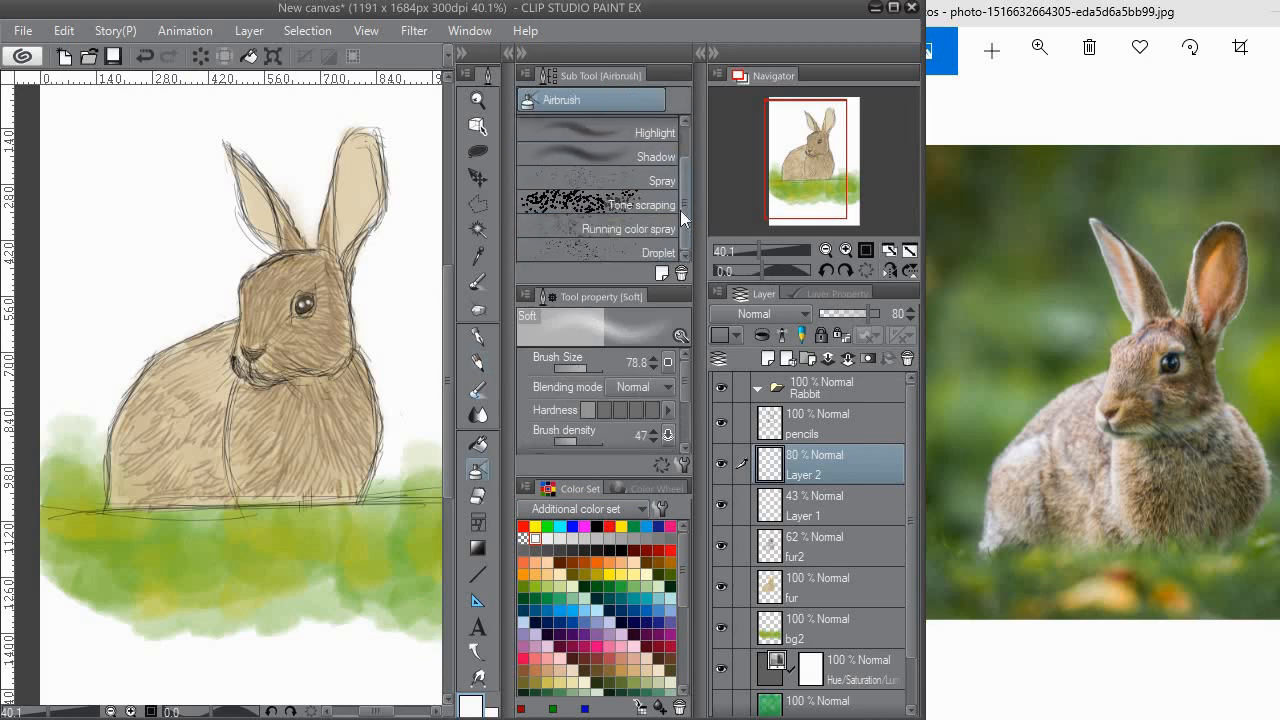
{"action": "scroll", "coordinate": [680, 200], "scroll_direction": "up", "scroll_amount": 2}
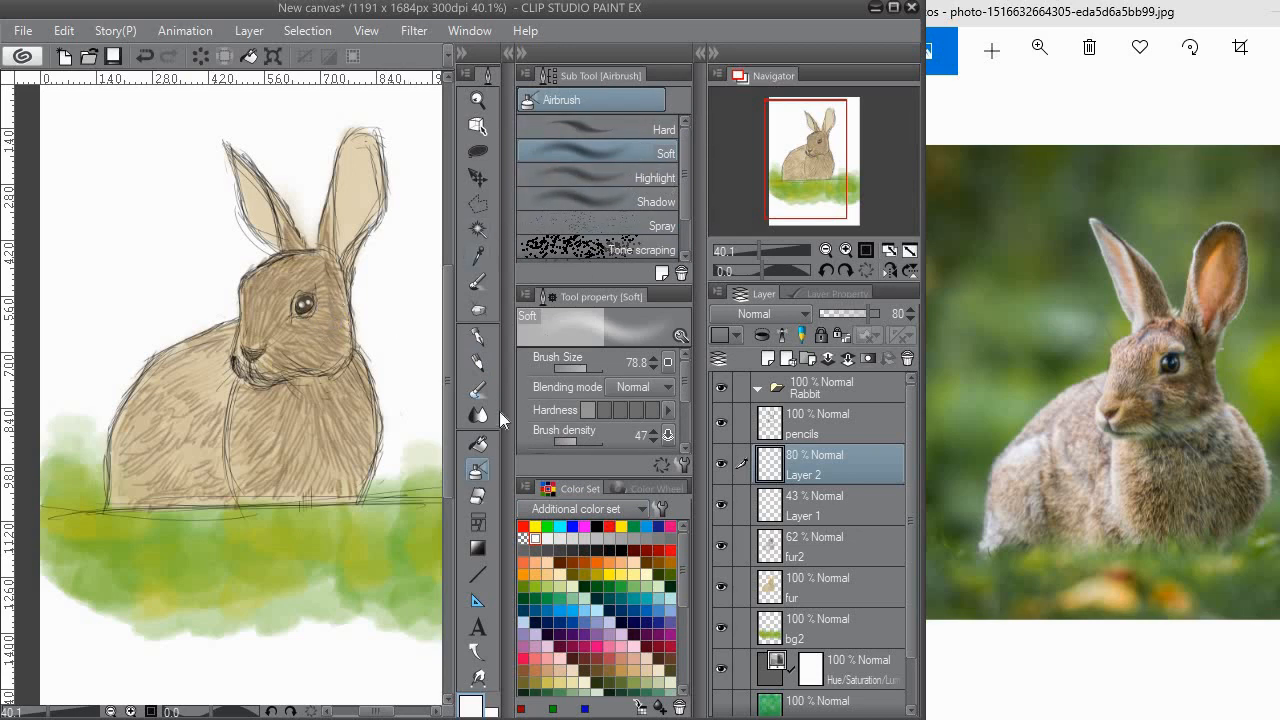
{"action": "left_click", "coordinate": [633, 633]}
{"action": "left_click", "coordinate": [671, 655]}
{"action": "left_click", "coordinate": [671, 655]}
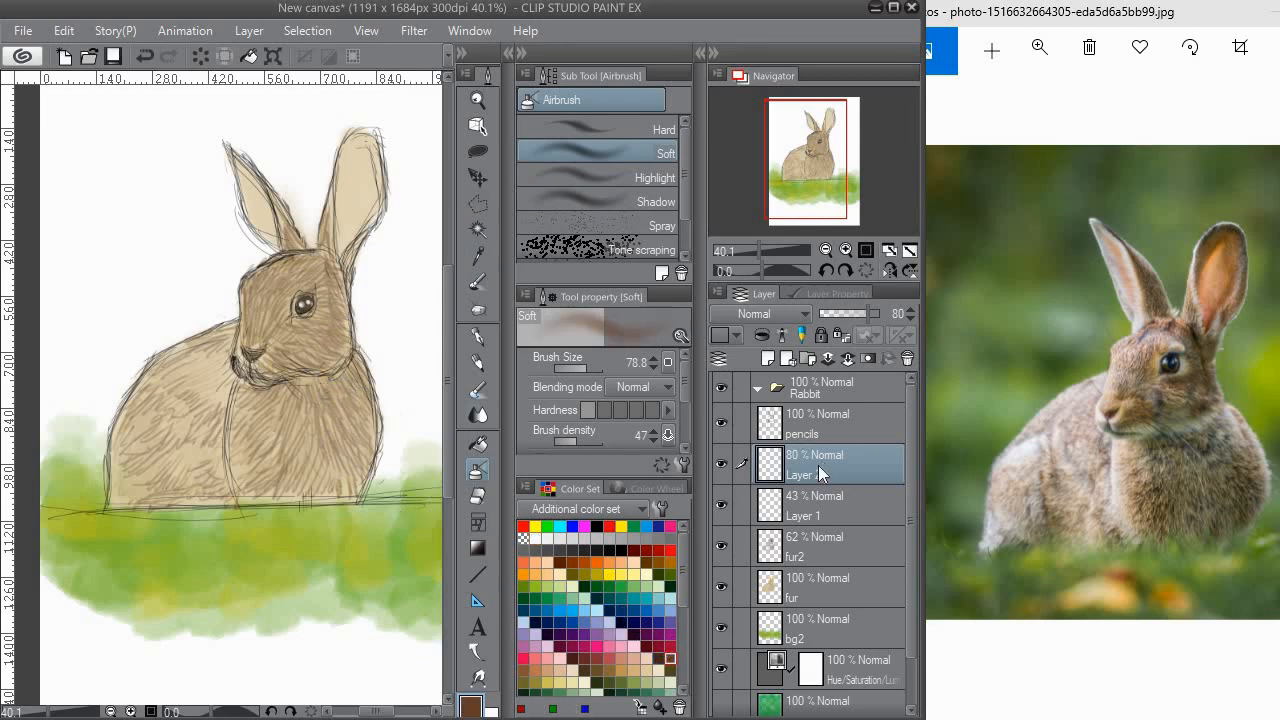
Rename Layer 1 as eyes and combine it with Layer 2 into a single layer.
{"action": "left_click", "coordinate": [829, 505]}
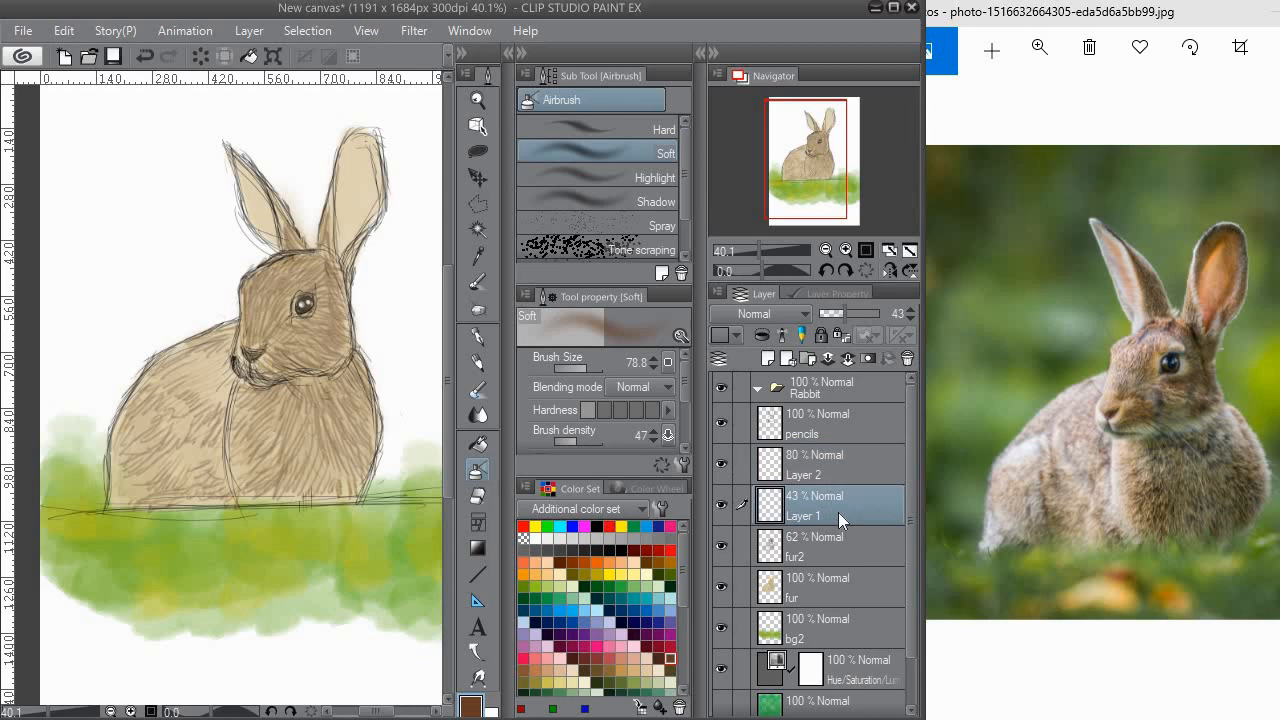
{"action": "double_click", "coordinate": [838, 512]}
{"action": "type", "text": "eyes"}
{"action": "key", "text": "Return"}
{"action": "left_click", "coordinate": [851, 469], "text": "ctrl"}
{"action": "right_click", "coordinate": [848, 484]}
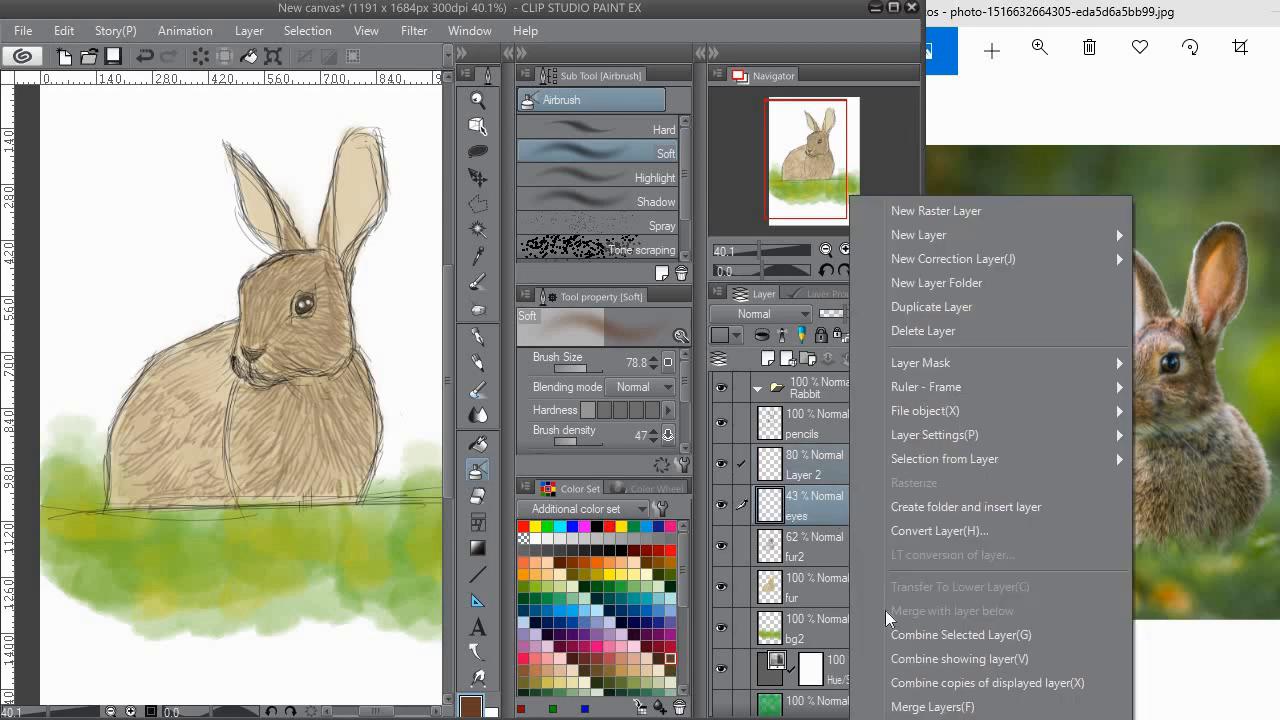
{"action": "left_click", "coordinate": [891, 637]}
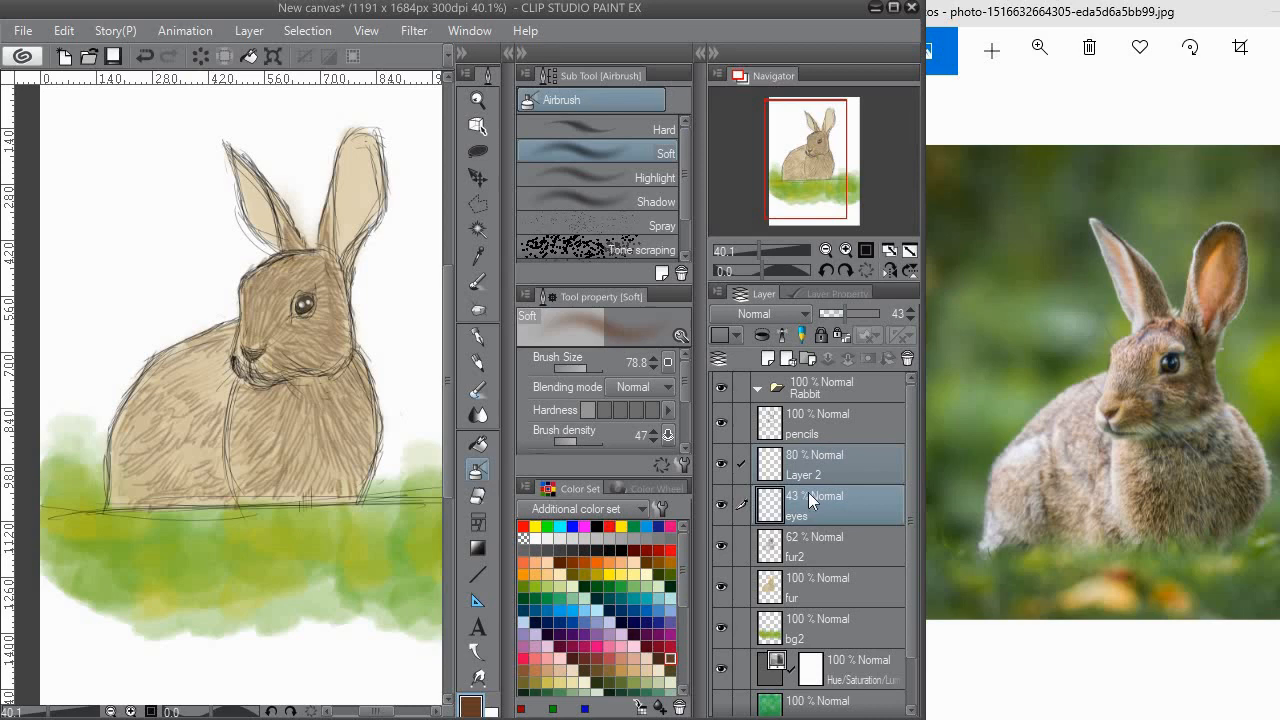
Add a new raster layer directly above the eyes layer and name it fur3.
{"action": "left_click", "coordinate": [766, 359]}
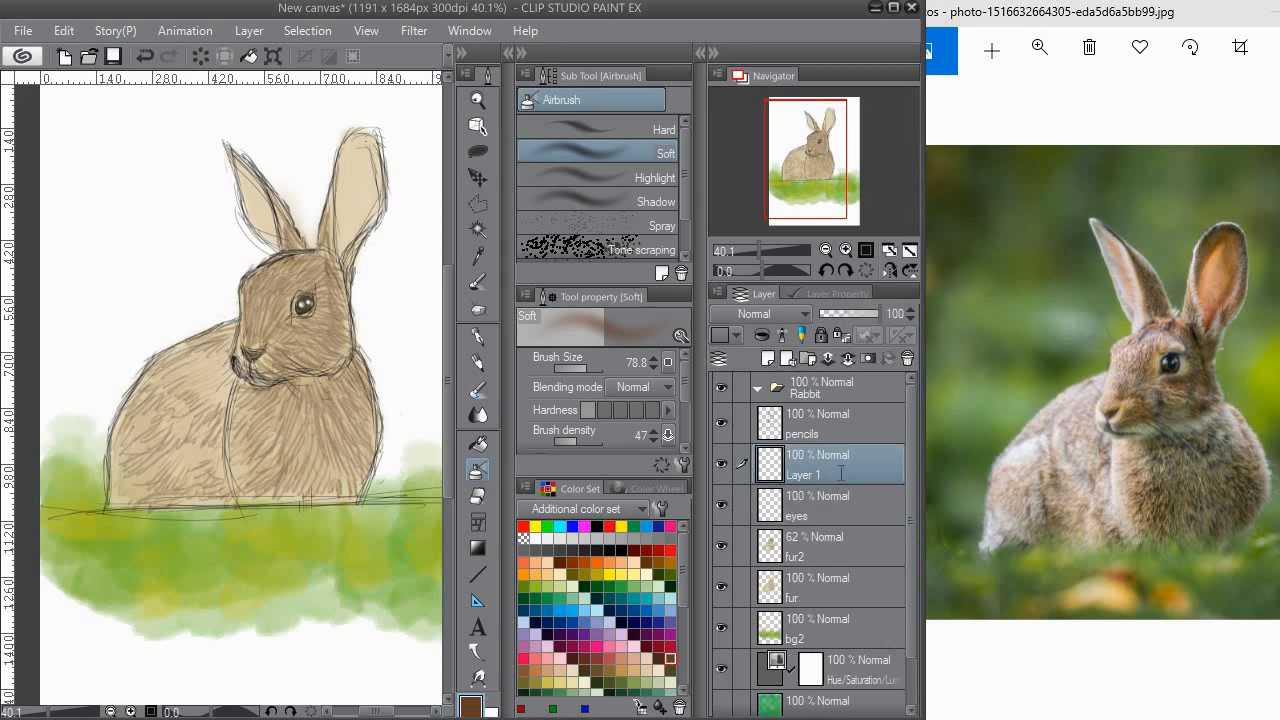
{"action": "double_click", "coordinate": [839, 472]}
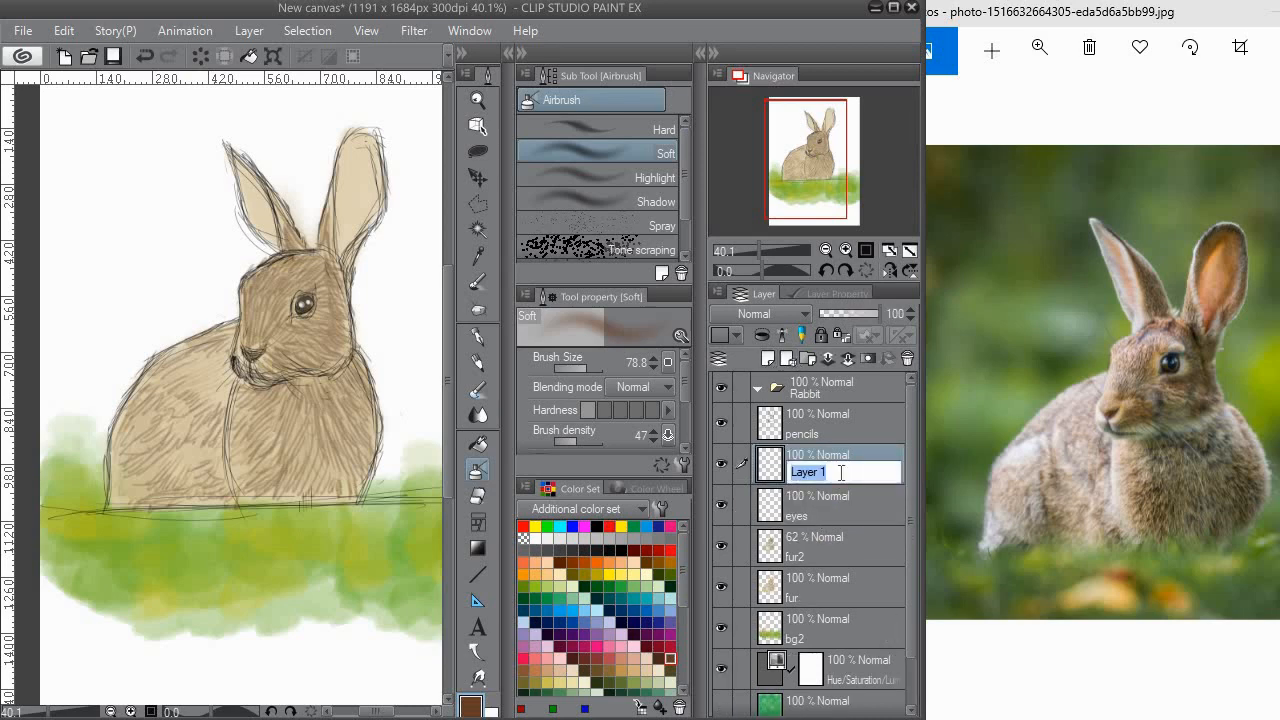
{"action": "type", "text": "fur3"}
{"action": "key", "text": "Return"}
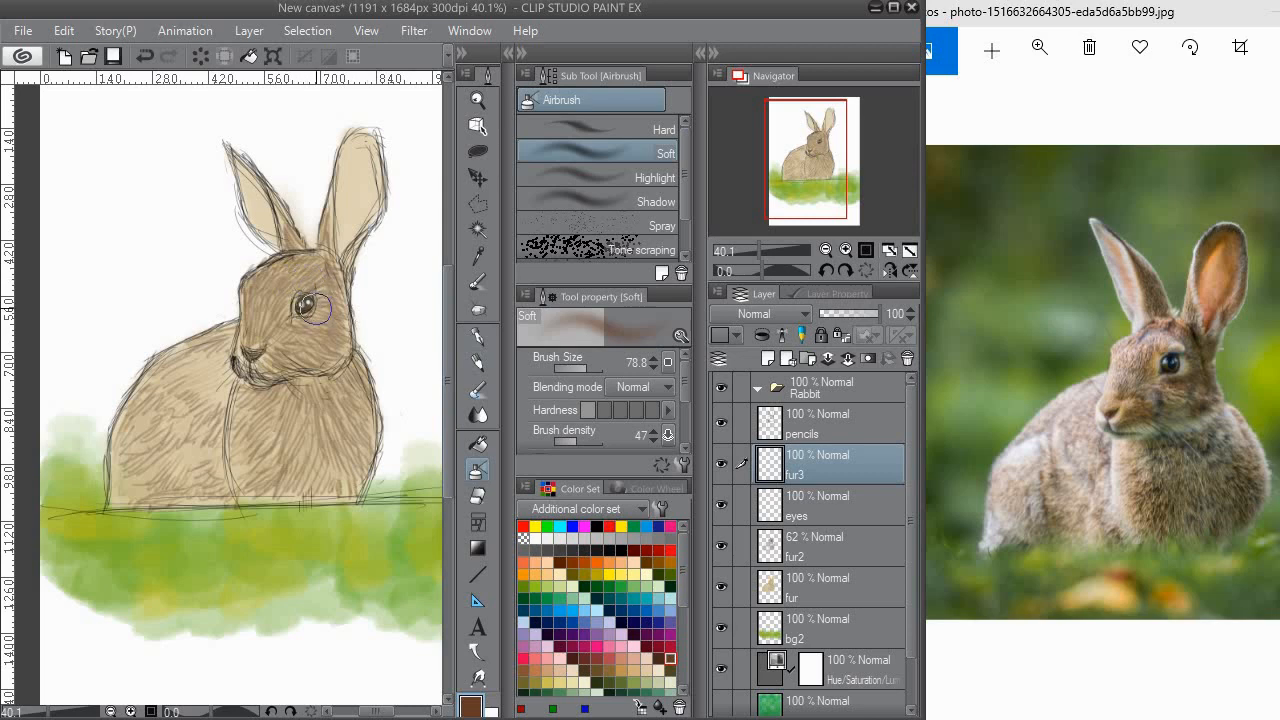
Airbrush brown shading on the rabbit's face at brush size 52.6 and set the fur3 layer's opacity to 61%.
{"action": "left_click", "coordinate": [585, 368]}
{"action": "mouse_move", "coordinate": [305, 322]}
{"action": "left_mouse_down"}
{"action": "mouse_move", "coordinate": [360, 312]}
{"action": "mouse_move", "coordinate": [328, 309]}
{"action": "mouse_move", "coordinate": [339, 309]}
{"action": "mouse_move", "coordinate": [330, 277]}
{"action": "mouse_move", "coordinate": [338, 325]}
{"action": "left_mouse_up"}
{"action": "left_click_drag", "start_coordinate": [859, 318], "coordinate": [848, 318]}
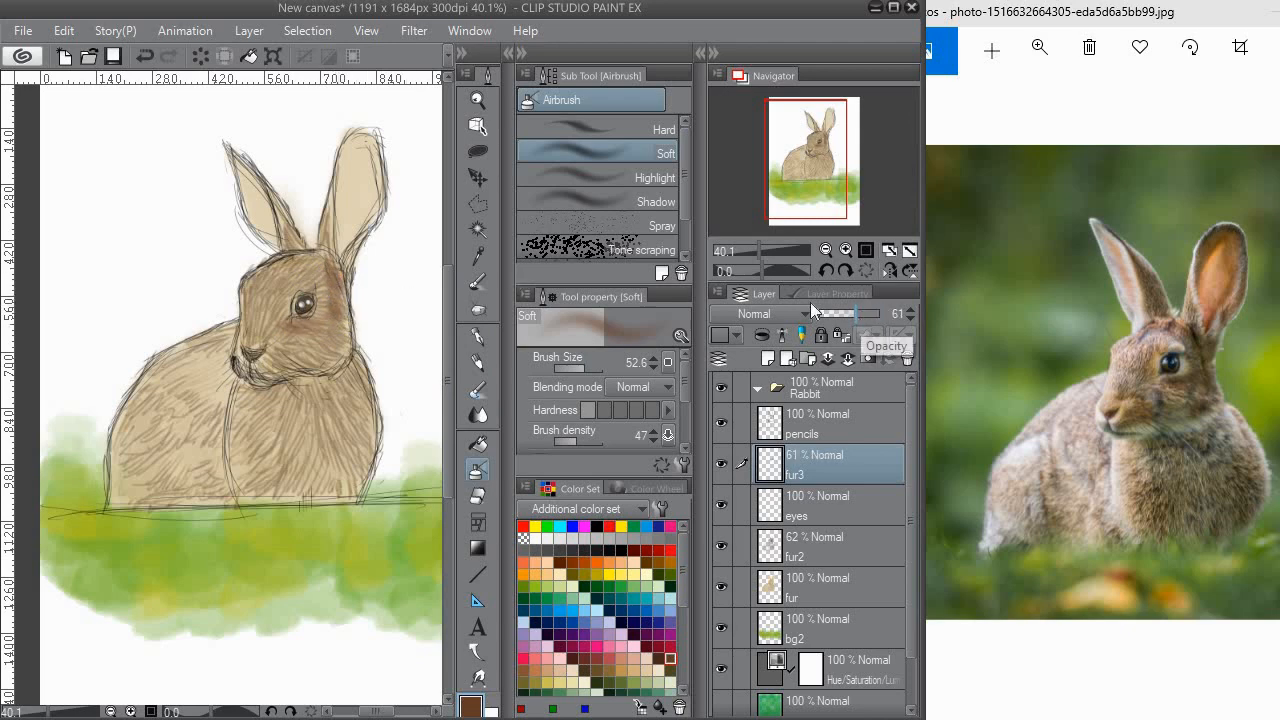
Airbrush brown fur shading over the rabbit's head, ear bases, chest and back on the fur3 layer.
{"action": "mouse_move", "coordinate": [312, 306]}
{"action": "left_mouse_down"}
{"action": "mouse_move", "coordinate": [316, 253]}
{"action": "mouse_move", "coordinate": [327, 263]}
{"action": "mouse_move", "coordinate": [291, 243]}
{"action": "mouse_move", "coordinate": [278, 194]}
{"action": "left_mouse_up"}
{"action": "left_click_drag", "start_coordinate": [320, 264], "coordinate": [327, 236]}
{"action": "mouse_move", "coordinate": [348, 322]}
{"action": "left_mouse_down"}
{"action": "mouse_move", "coordinate": [341, 275]}
{"action": "mouse_move", "coordinate": [333, 301]}
{"action": "mouse_move", "coordinate": [318, 299]}
{"action": "left_mouse_up"}
{"action": "mouse_move", "coordinate": [305, 307]}
{"action": "left_mouse_down"}
{"action": "mouse_move", "coordinate": [325, 297]}
{"action": "mouse_move", "coordinate": [304, 293]}
{"action": "mouse_move", "coordinate": [309, 303]}
{"action": "left_mouse_up"}
{"action": "mouse_move", "coordinate": [297, 326]}
{"action": "left_mouse_down"}
{"action": "mouse_move", "coordinate": [311, 288]}
{"action": "mouse_move", "coordinate": [334, 301]}
{"action": "mouse_move", "coordinate": [316, 289]}
{"action": "left_mouse_up"}
{"action": "mouse_move", "coordinate": [308, 290]}
{"action": "left_mouse_down"}
{"action": "mouse_move", "coordinate": [300, 354]}
{"action": "mouse_move", "coordinate": [319, 360]}
{"action": "mouse_move", "coordinate": [296, 366]}
{"action": "mouse_move", "coordinate": [349, 341]}
{"action": "mouse_move", "coordinate": [340, 380]}
{"action": "mouse_move", "coordinate": [365, 350]}
{"action": "mouse_move", "coordinate": [370, 291]}
{"action": "left_mouse_up"}
{"action": "left_click_drag", "start_coordinate": [322, 327], "coordinate": [358, 367]}
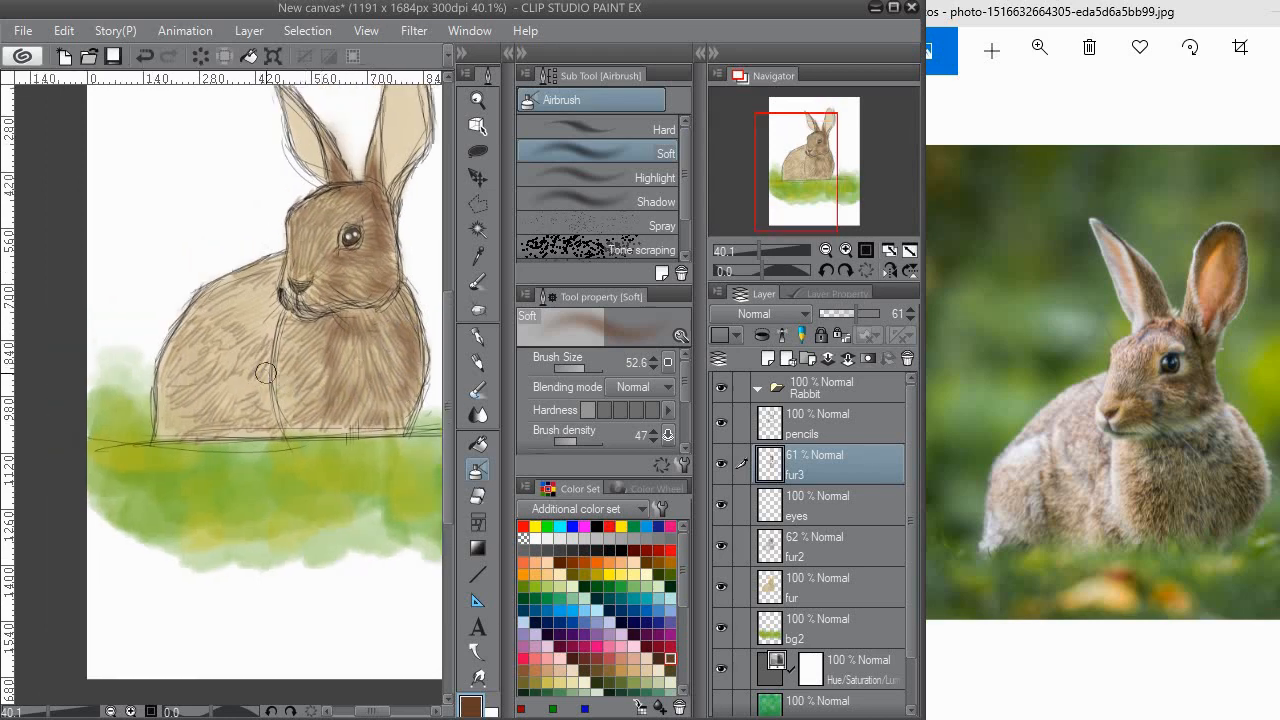
{"action": "mouse_move", "coordinate": [266, 333]}
{"action": "left_mouse_down"}
{"action": "mouse_move", "coordinate": [260, 405]}
{"action": "mouse_move", "coordinate": [236, 416]}
{"action": "mouse_move", "coordinate": [218, 375]}
{"action": "mouse_move", "coordinate": [202, 405]}
{"action": "mouse_move", "coordinate": [196, 360]}
{"action": "mouse_move", "coordinate": [210, 330]}
{"action": "mouse_move", "coordinate": [240, 313]}
{"action": "mouse_move", "coordinate": [263, 334]}
{"action": "mouse_move", "coordinate": [237, 322]}
{"action": "left_mouse_up"}
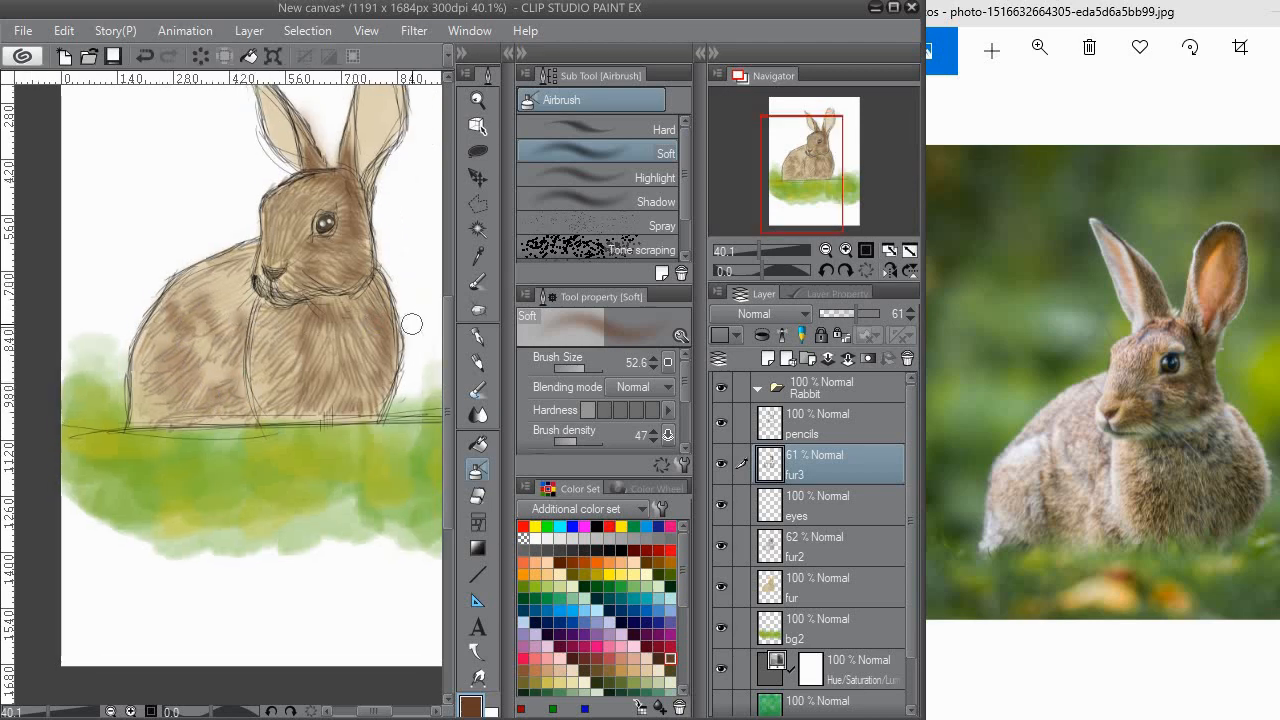
Change the color to a dark greyish brown (H 21, S 28, V 31) and airbrush deeper fur shadows on the rabbit's head, chest and body.
{"action": "left_click", "coordinate": [628, 488]}
{"action": "left_click_drag", "start_coordinate": [611, 612], "coordinate": [588, 620]}
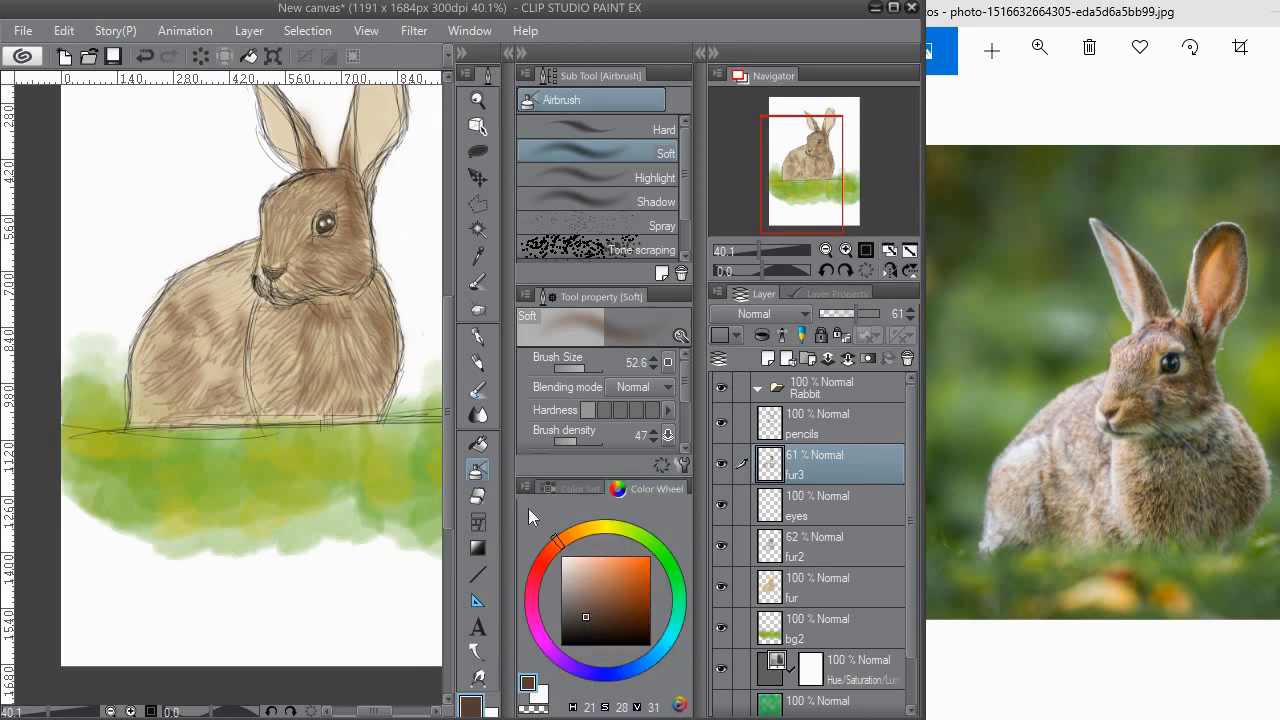
{"action": "mouse_move", "coordinate": [351, 305]}
{"action": "left_mouse_down"}
{"action": "mouse_move", "coordinate": [387, 324]}
{"action": "mouse_move", "coordinate": [368, 313]}
{"action": "mouse_move", "coordinate": [342, 346]}
{"action": "mouse_move", "coordinate": [336, 325]}
{"action": "mouse_move", "coordinate": [365, 302]}
{"action": "mouse_move", "coordinate": [280, 321]}
{"action": "mouse_move", "coordinate": [259, 321]}
{"action": "mouse_move", "coordinate": [253, 303]}
{"action": "mouse_move", "coordinate": [280, 322]}
{"action": "mouse_move", "coordinate": [303, 311]}
{"action": "mouse_move", "coordinate": [243, 310]}
{"action": "mouse_move", "coordinate": [251, 341]}
{"action": "mouse_move", "coordinate": [236, 250]}
{"action": "mouse_move", "coordinate": [167, 314]}
{"action": "mouse_move", "coordinate": [247, 267]}
{"action": "left_mouse_up"}
{"action": "left_click_drag", "start_coordinate": [200, 371], "coordinate": [171, 409]}
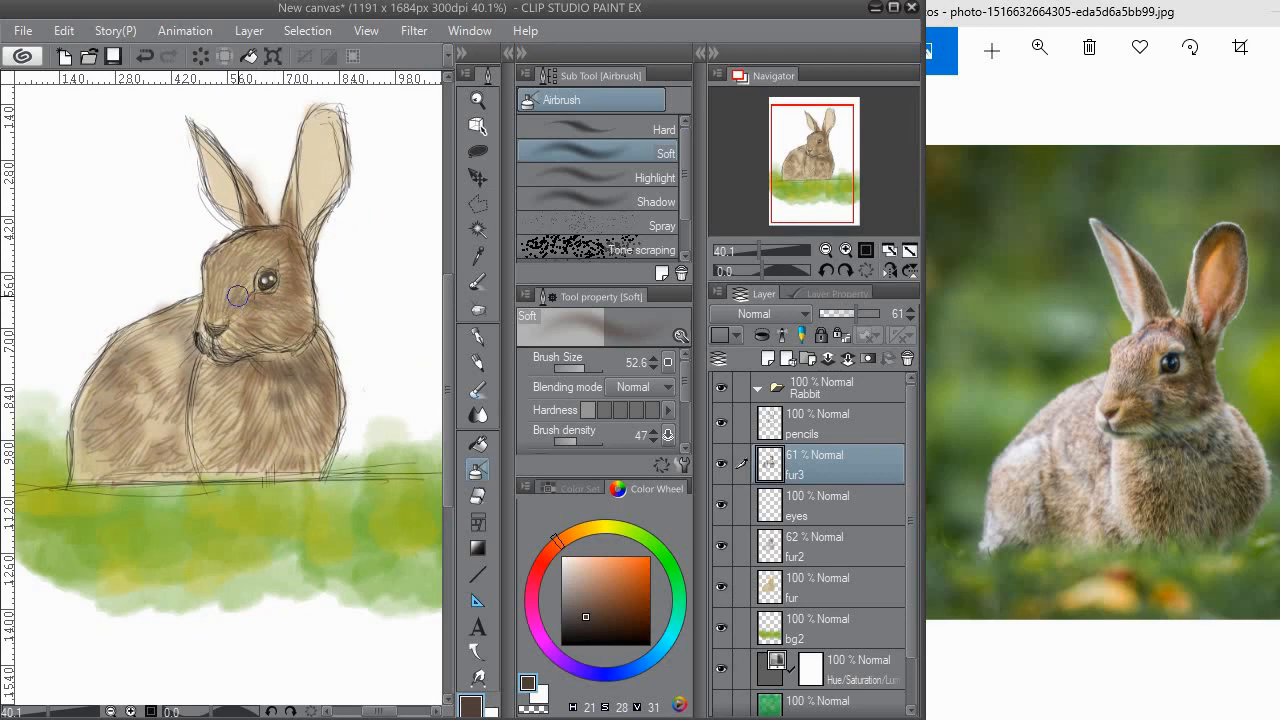
{"action": "mouse_move", "coordinate": [275, 298]}
{"action": "left_mouse_down"}
{"action": "mouse_move", "coordinate": [295, 342]}
{"action": "mouse_move", "coordinate": [303, 322]}
{"action": "left_mouse_up"}
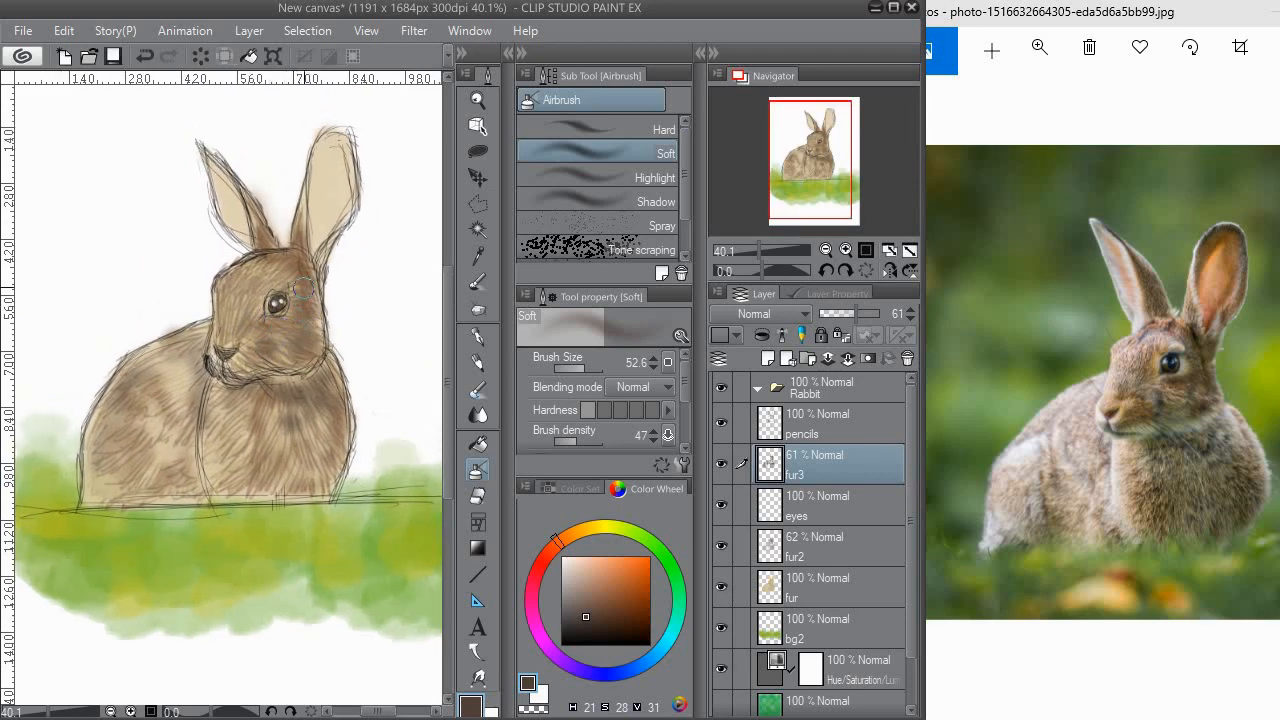
{"action": "mouse_move", "coordinate": [300, 275]}
{"action": "left_mouse_down"}
{"action": "mouse_move", "coordinate": [293, 304]}
{"action": "mouse_move", "coordinate": [278, 290]}
{"action": "mouse_move", "coordinate": [307, 282]}
{"action": "mouse_move", "coordinate": [336, 347]}
{"action": "left_mouse_up"}
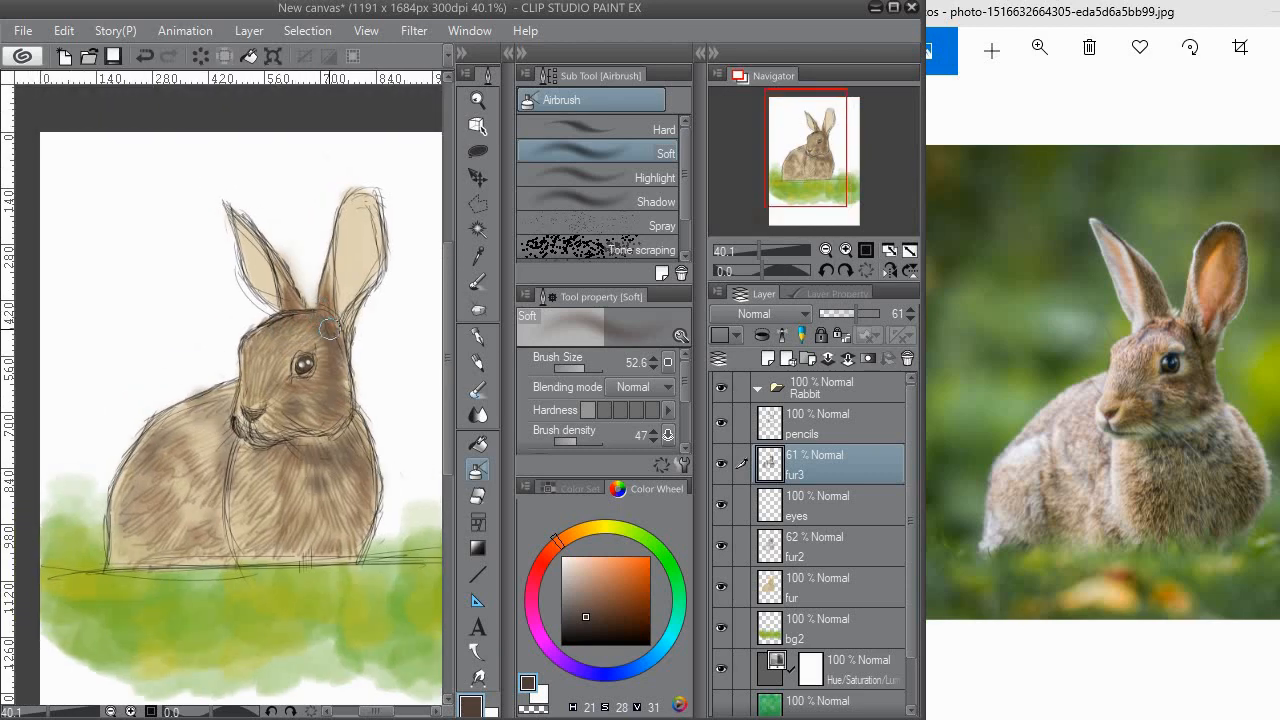
{"action": "left_click_drag", "start_coordinate": [303, 290], "coordinate": [342, 251]}
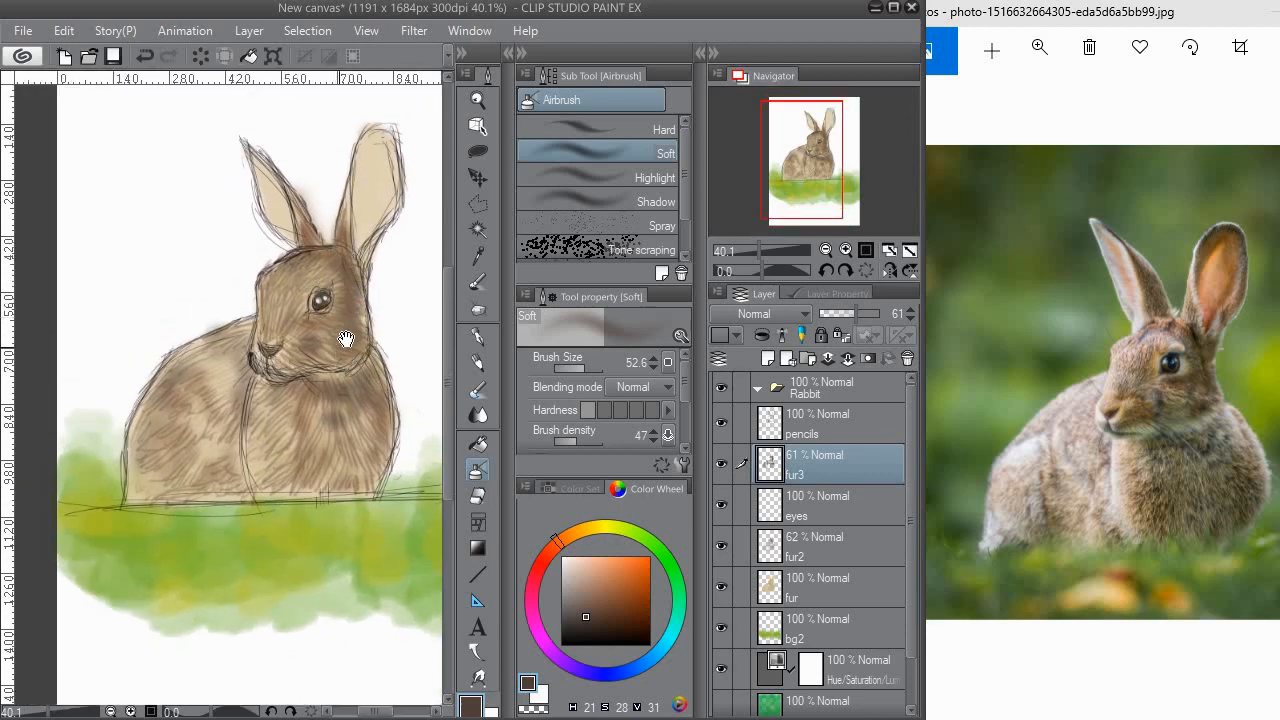
{"action": "left_click_drag", "start_coordinate": [345, 368], "coordinate": [346, 340]}
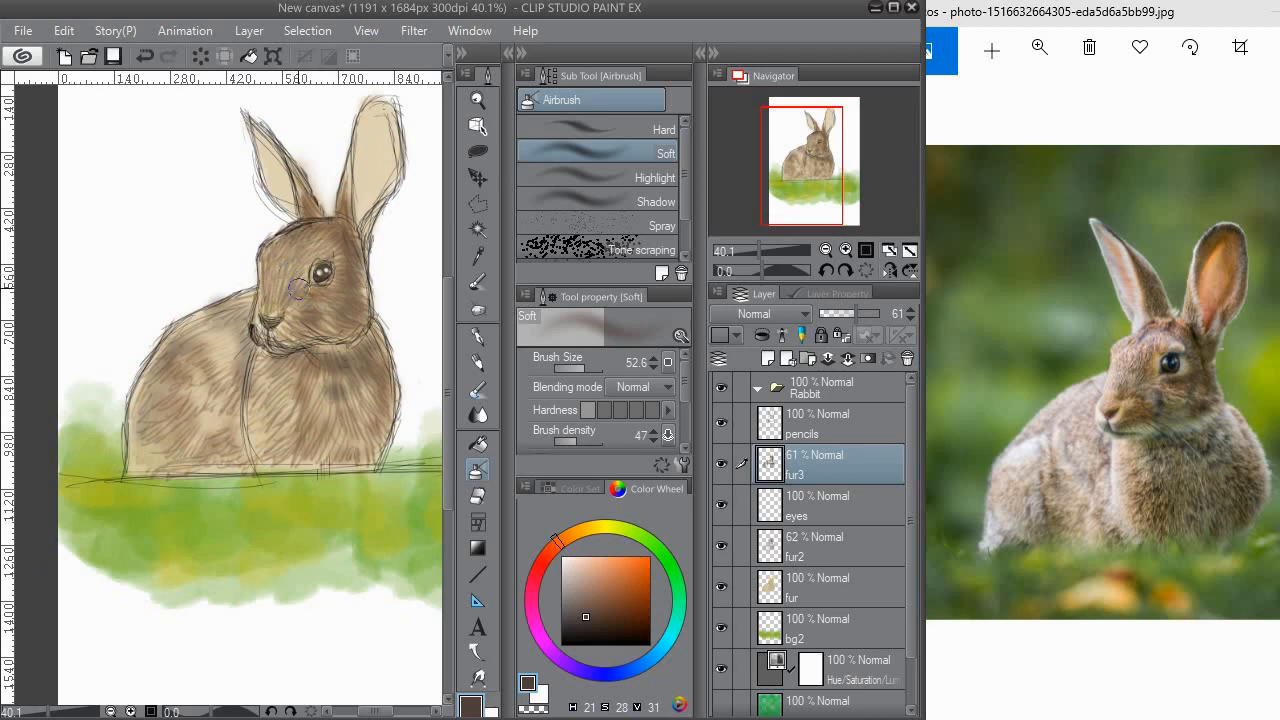
{"action": "left_click_drag", "start_coordinate": [296, 332], "coordinate": [294, 323]}
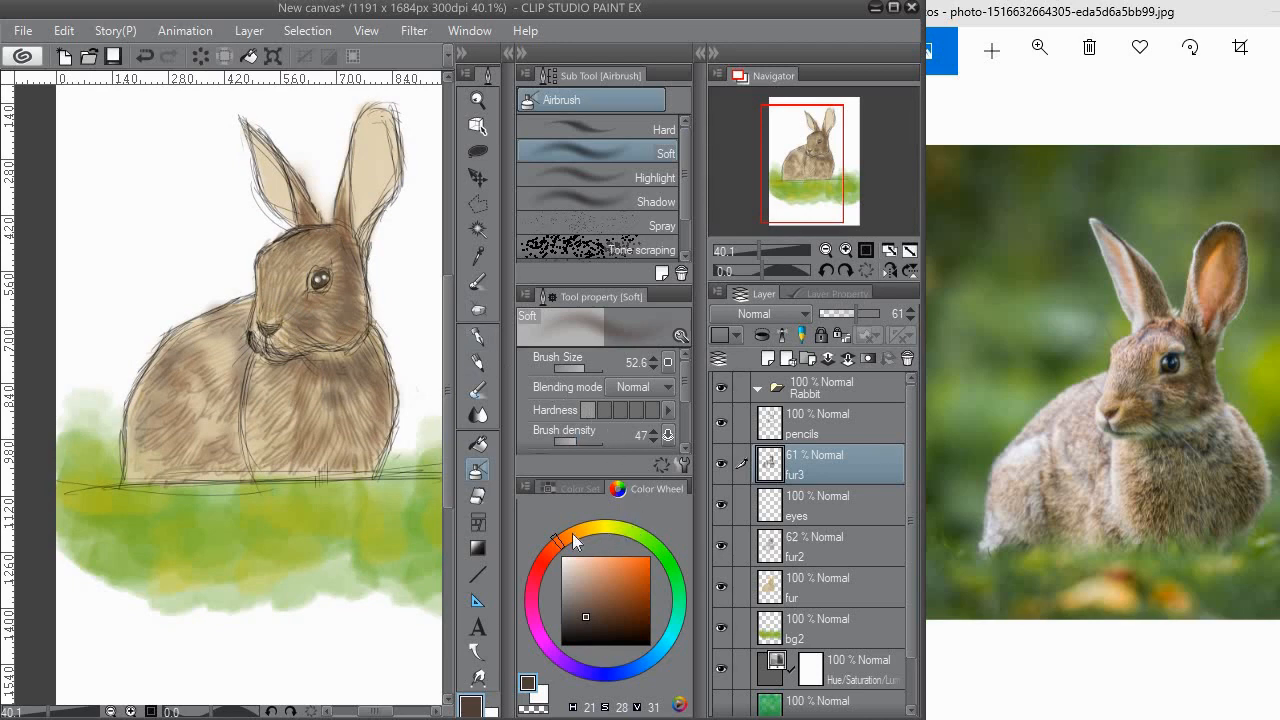
Change the color to orange-brown (H 31, S 75, V 60) and airbrush warm tints on the rabbit's nose, face and chest.
{"action": "left_click_drag", "start_coordinate": [571, 540], "coordinate": [581, 548]}
{"action": "left_click", "coordinate": [628, 592]}
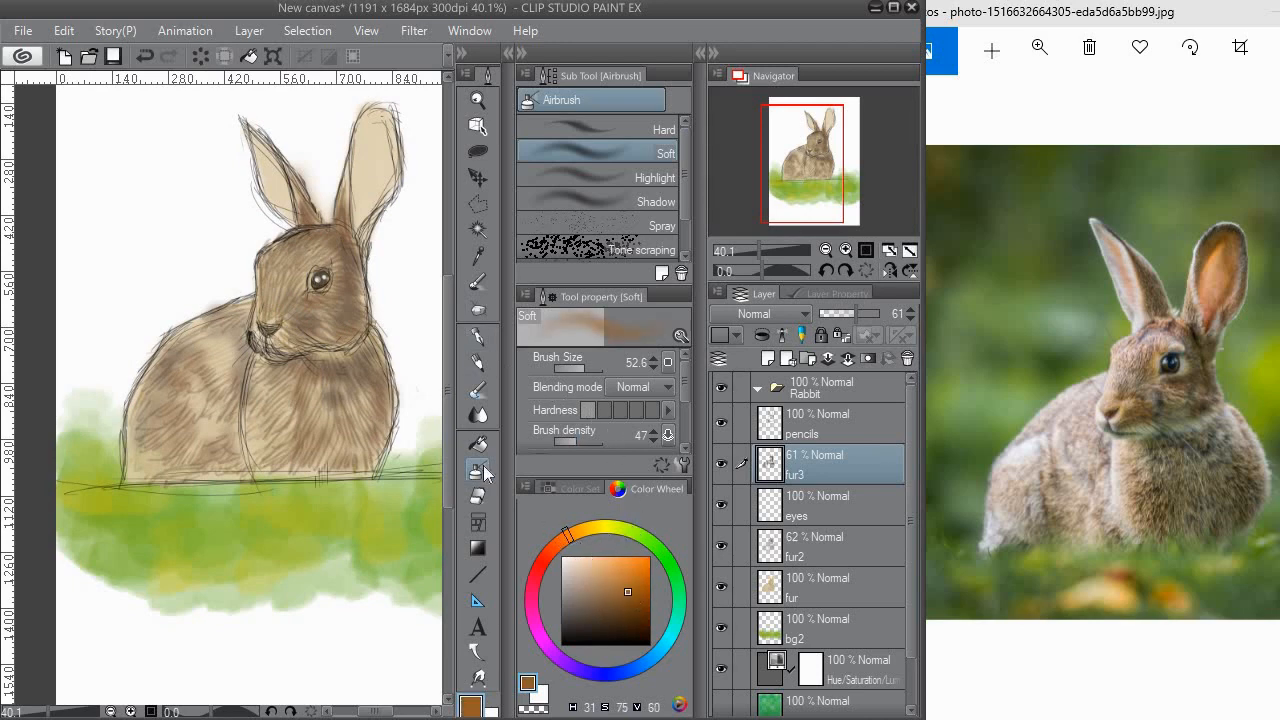
{"action": "mouse_move", "coordinate": [280, 318]}
{"action": "left_mouse_down"}
{"action": "mouse_move", "coordinate": [285, 336]}
{"action": "mouse_move", "coordinate": [269, 308]}
{"action": "left_mouse_up"}
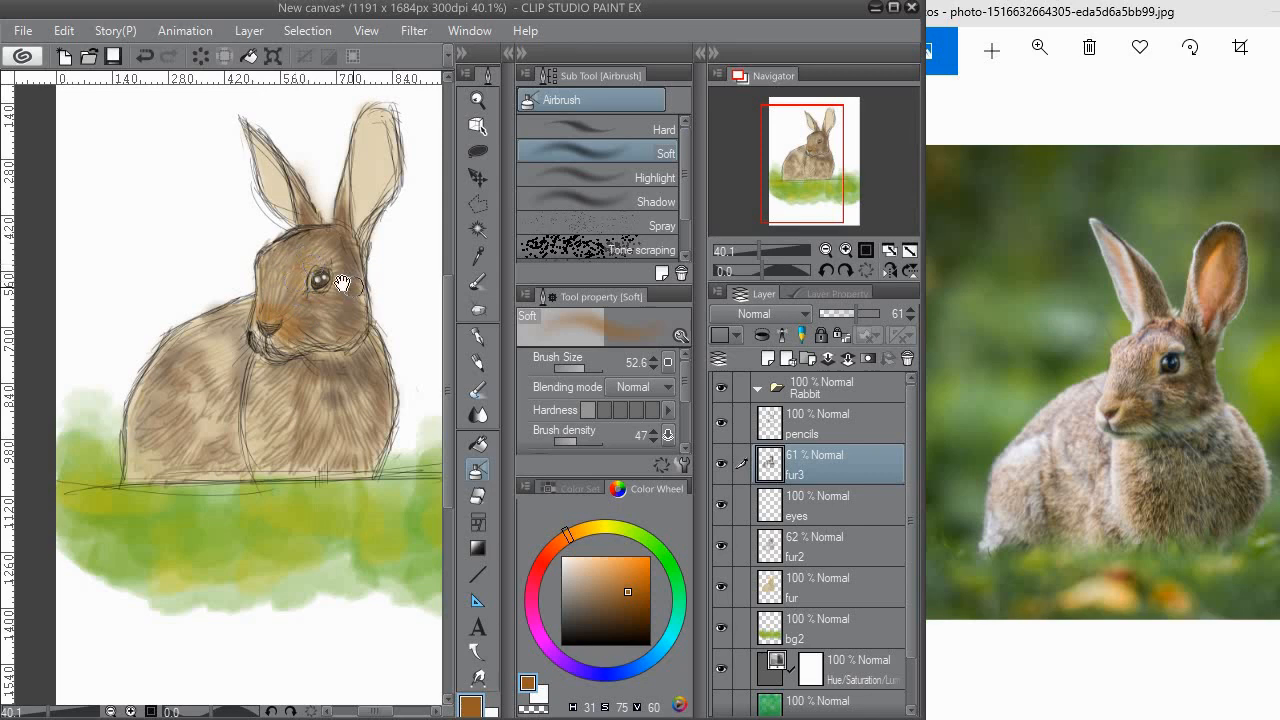
{"action": "mouse_move", "coordinate": [348, 284]}
{"action": "left_mouse_down"}
{"action": "mouse_move", "coordinate": [352, 260]}
{"action": "mouse_move", "coordinate": [326, 241]}
{"action": "left_mouse_up"}
{"action": "mouse_move", "coordinate": [258, 347]}
{"action": "left_mouse_down"}
{"action": "mouse_move", "coordinate": [271, 399]}
{"action": "mouse_move", "coordinate": [334, 394]}
{"action": "left_mouse_up"}
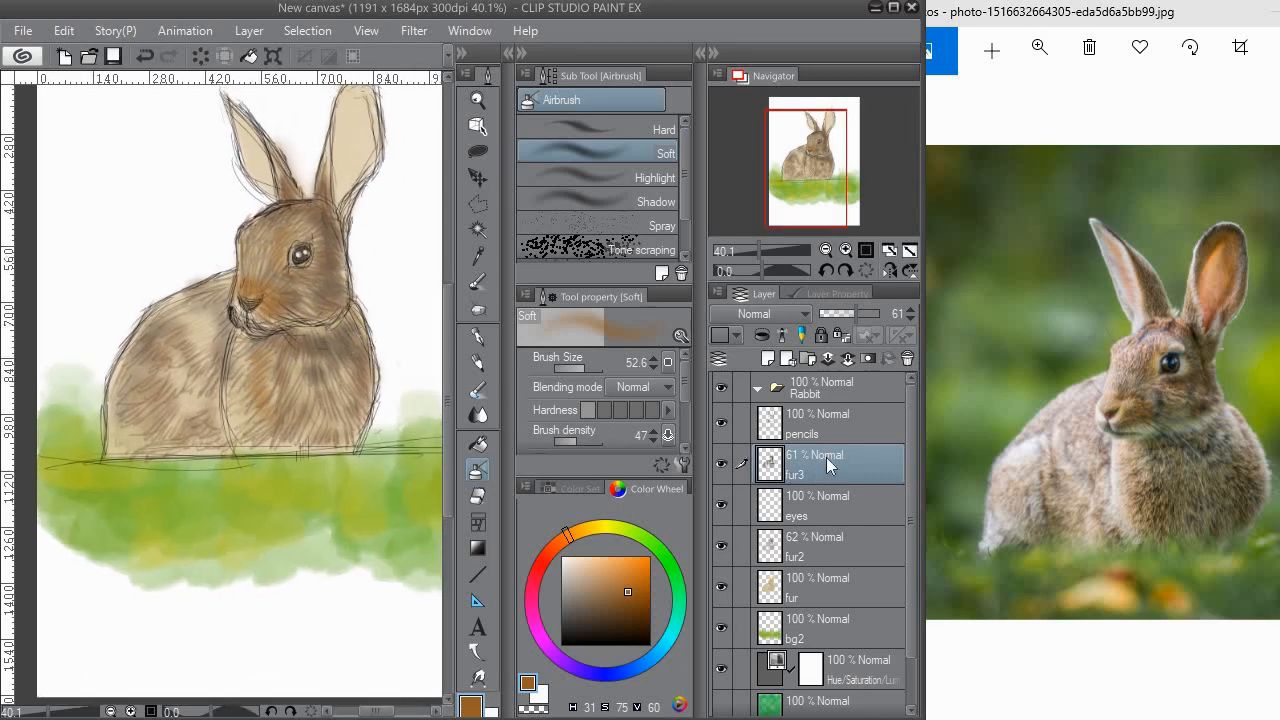
Add a new raster layer directly above fur3 and name it highlight.
{"action": "left_click", "coordinate": [767, 358]}
{"action": "double_click", "coordinate": [829, 470]}
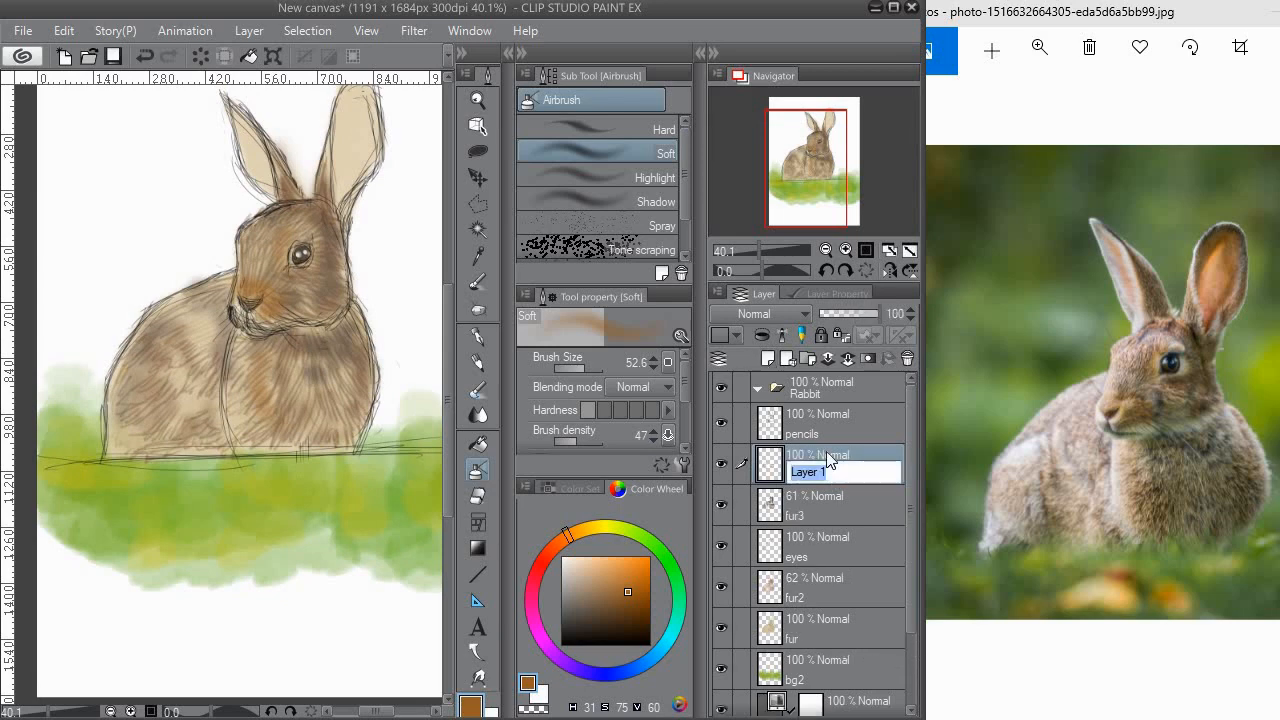
{"action": "type", "text": "highlight"}
{"action": "key", "text": "Return"}
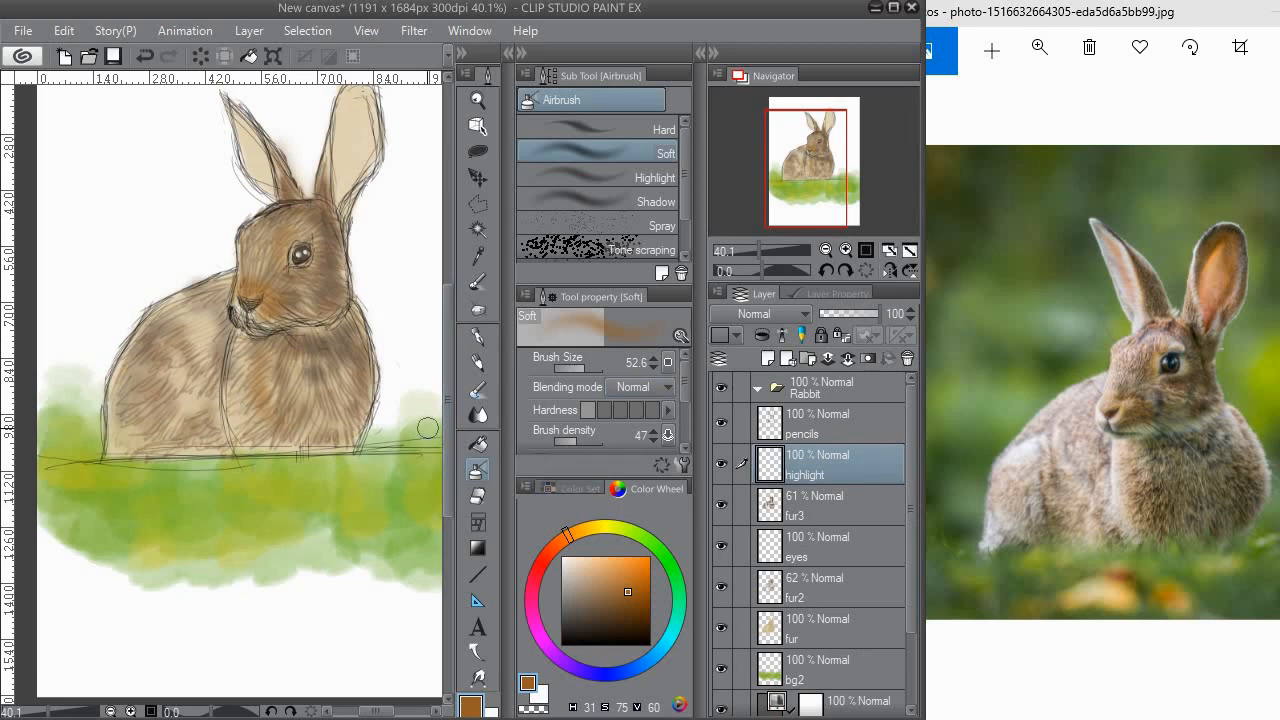
Sample the chest fur color, lighten it to a pale beige (H 38, S 24, V 90) and return to the Soft airbrush.
{"action": "key", "text": "i"}
{"action": "left_click", "coordinate": [333, 397]}
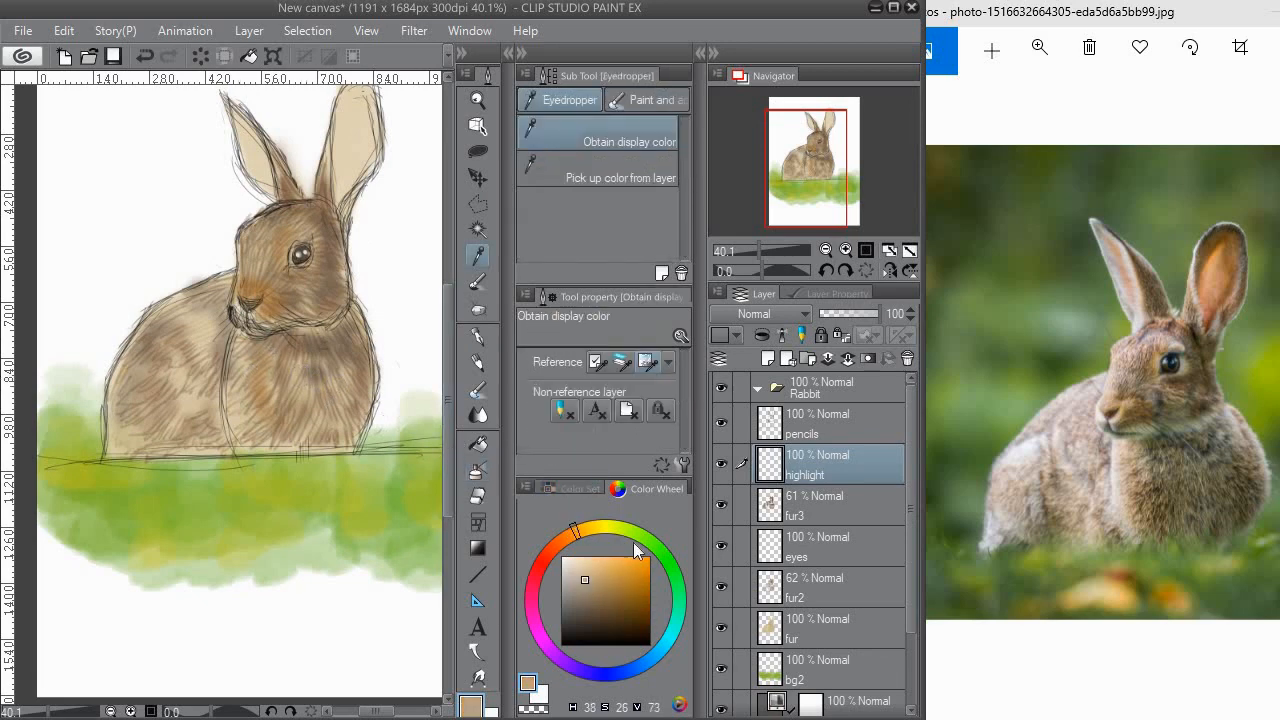
{"action": "left_click", "coordinate": [582, 565]}
{"action": "left_click", "coordinate": [478, 390]}
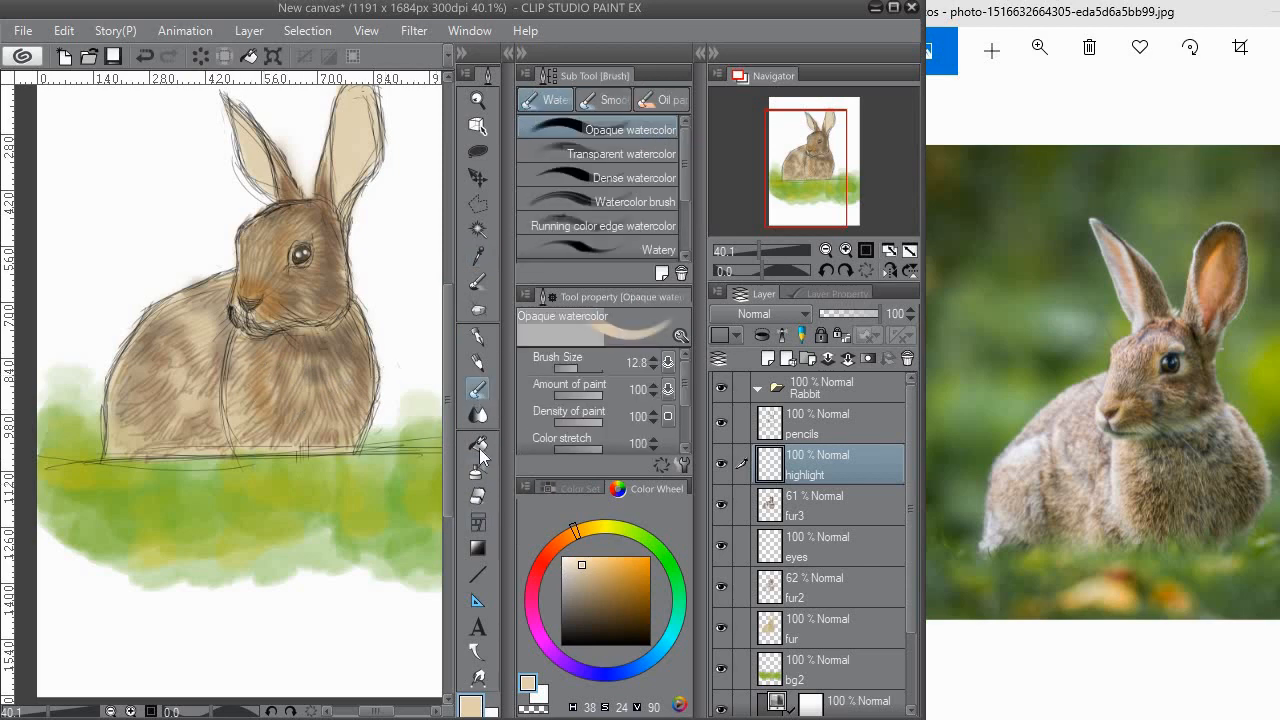
{"action": "left_click", "coordinate": [478, 444]}
{"action": "left_click", "coordinate": [478, 469]}
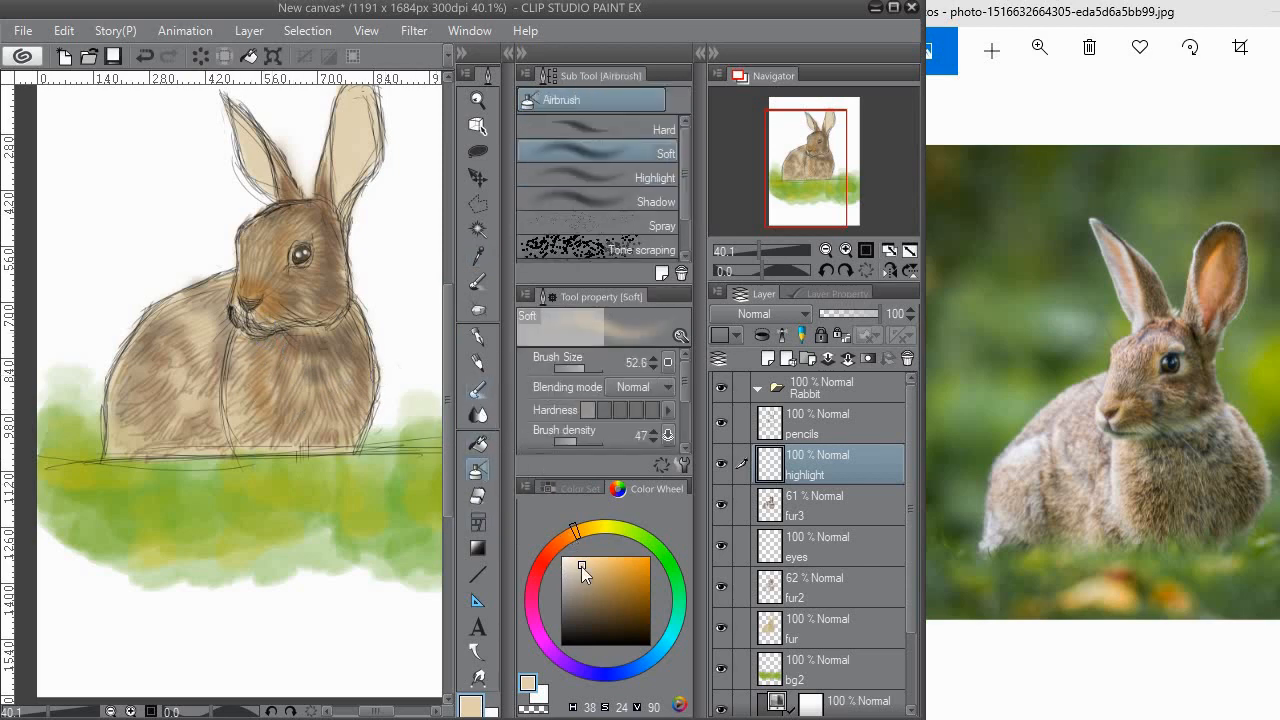
Set the highlight layer's opacity to 52% and airbrush pale beige over the rabbit's chest at brush size 118.1.
{"action": "left_click", "coordinate": [851, 315]}
{"action": "left_click", "coordinate": [589, 369]}
{"action": "left_click_drag", "start_coordinate": [279, 395], "coordinate": [302, 411]}
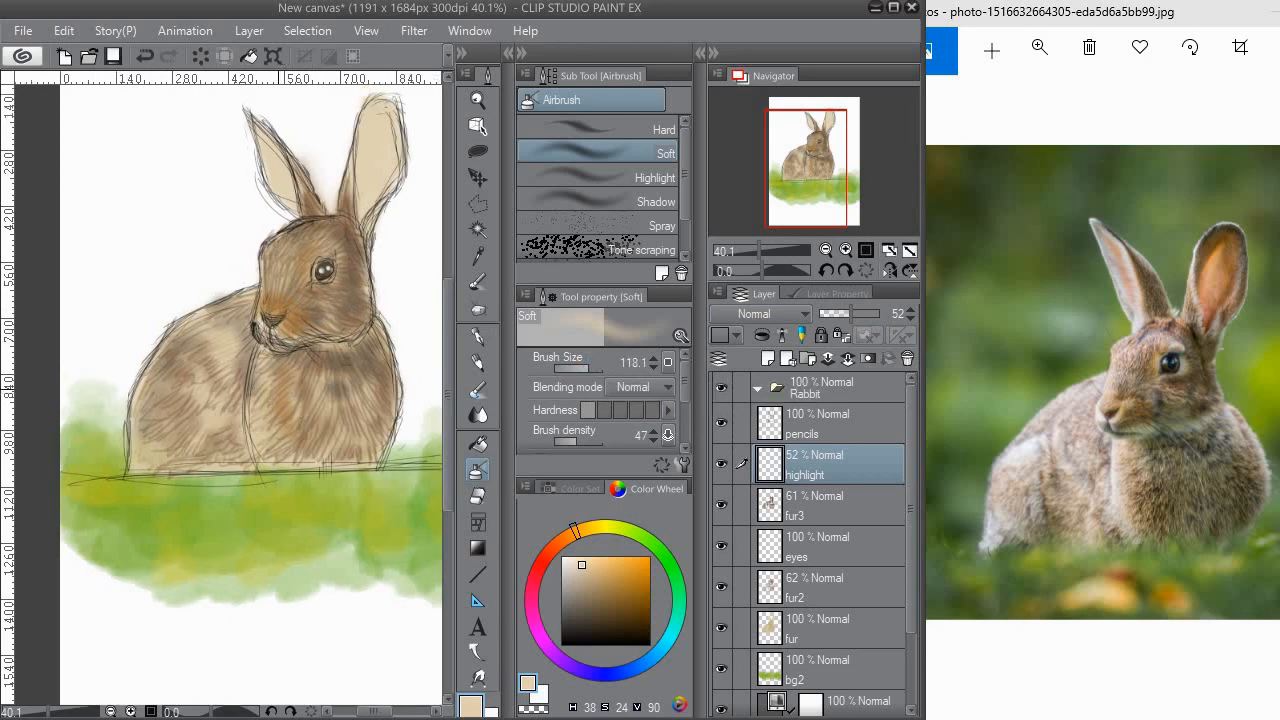
Airbrush pale highlights on the rabbit's back, muzzle, chest and cheek at brush size 64.4, using size 52.6 around the eye.
{"action": "left_click", "coordinate": [575, 369]}
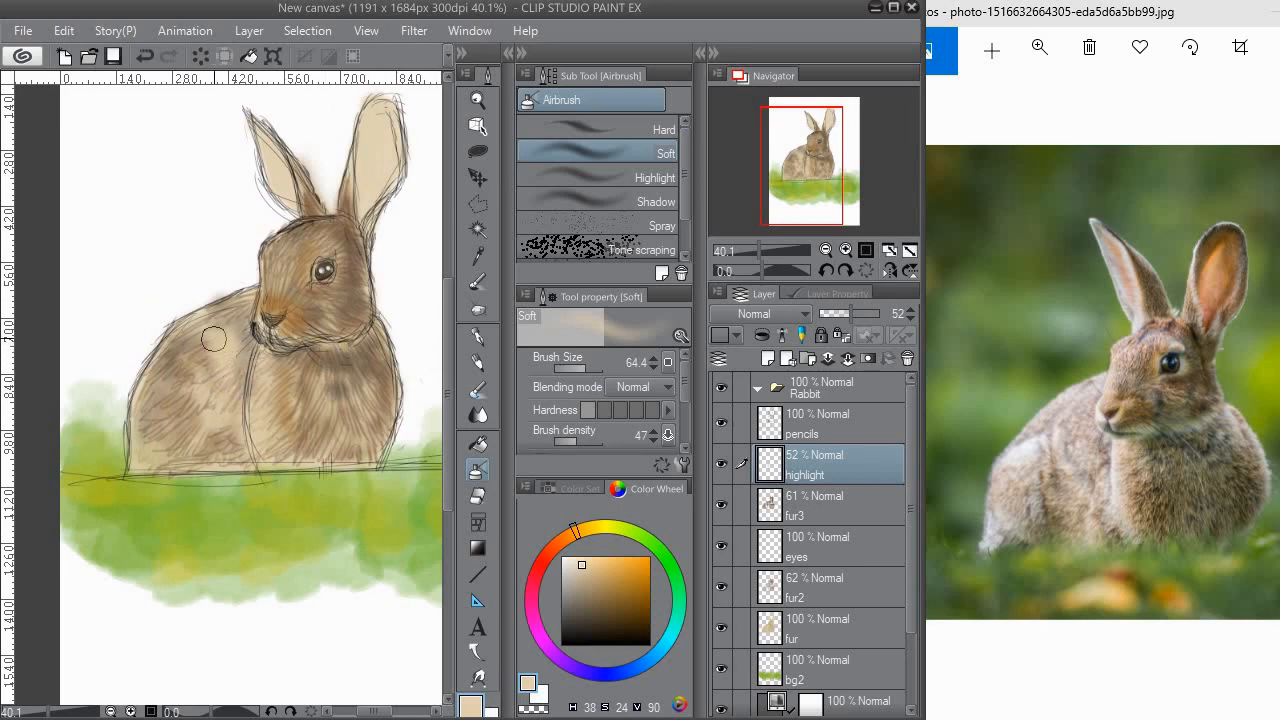
{"action": "mouse_move", "coordinate": [213, 339]}
{"action": "left_mouse_down"}
{"action": "mouse_move", "coordinate": [191, 376]}
{"action": "mouse_move", "coordinate": [179, 367]}
{"action": "mouse_move", "coordinate": [187, 412]}
{"action": "mouse_move", "coordinate": [176, 396]}
{"action": "mouse_move", "coordinate": [152, 408]}
{"action": "mouse_move", "coordinate": [147, 466]}
{"action": "mouse_move", "coordinate": [138, 396]}
{"action": "mouse_move", "coordinate": [176, 346]}
{"action": "left_mouse_up"}
{"action": "left_click_drag", "start_coordinate": [265, 331], "coordinate": [243, 341]}
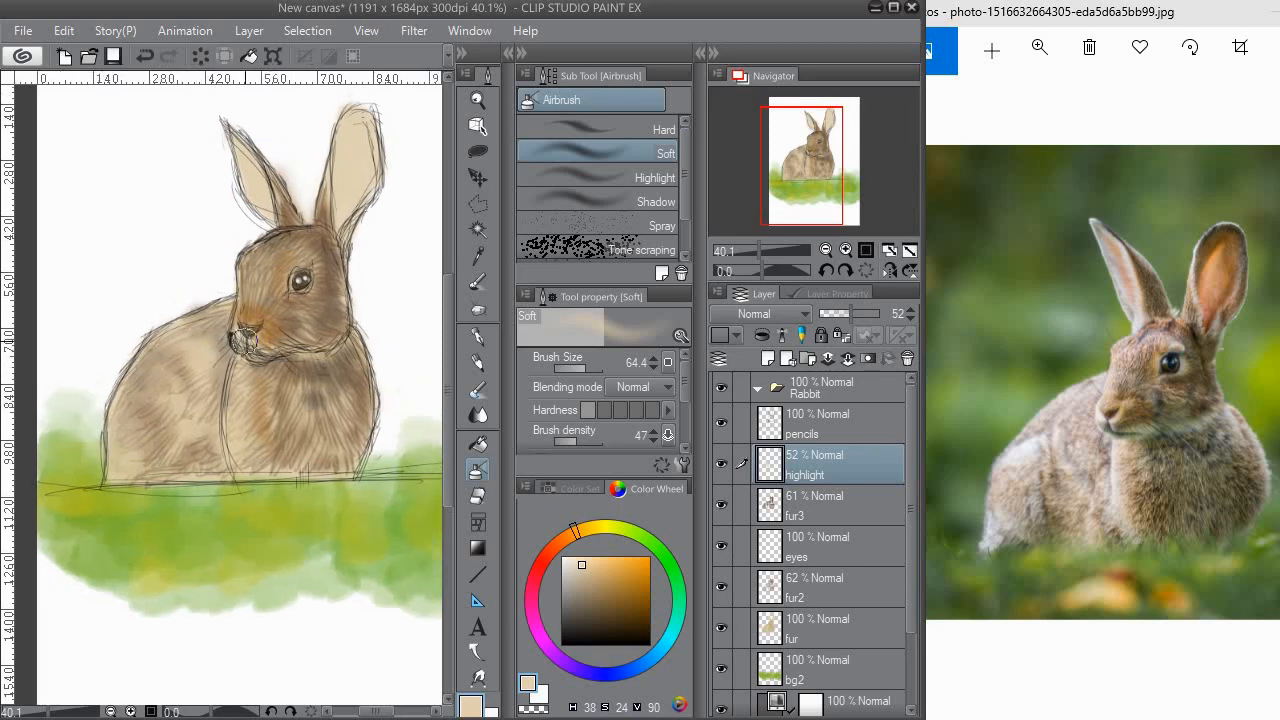
{"action": "mouse_move", "coordinate": [311, 395]}
{"action": "left_mouse_down"}
{"action": "mouse_move", "coordinate": [303, 448]}
{"action": "mouse_move", "coordinate": [315, 375]}
{"action": "left_mouse_up"}
{"action": "left_click_drag", "start_coordinate": [315, 375], "coordinate": [312, 378]}
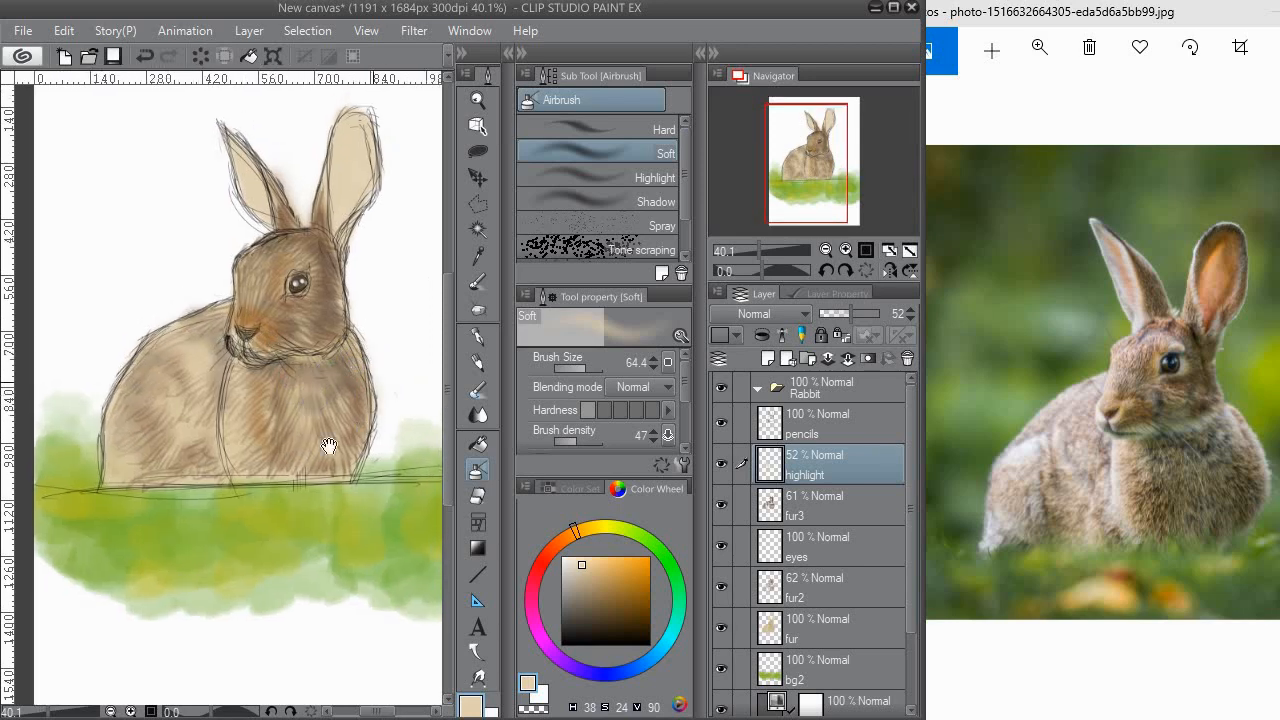
{"action": "left_click_drag", "start_coordinate": [329, 446], "coordinate": [301, 522]}
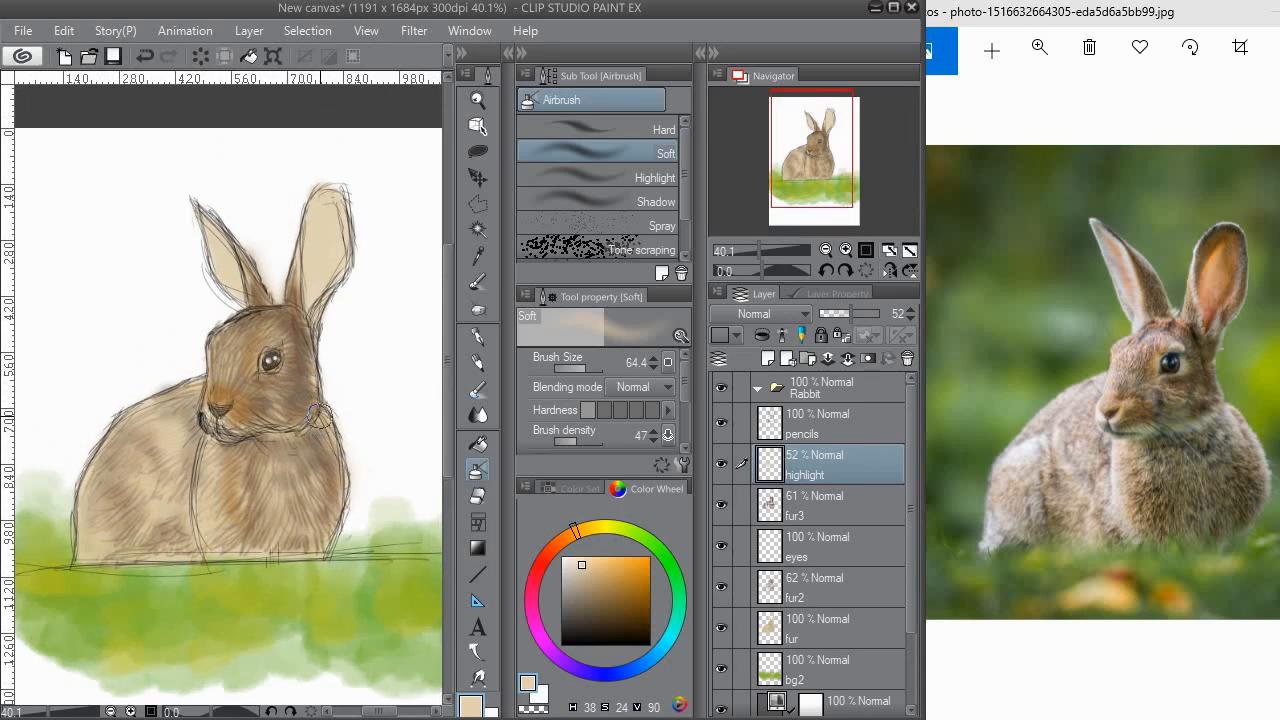
{"action": "left_click_drag", "start_coordinate": [318, 414], "coordinate": [326, 428]}
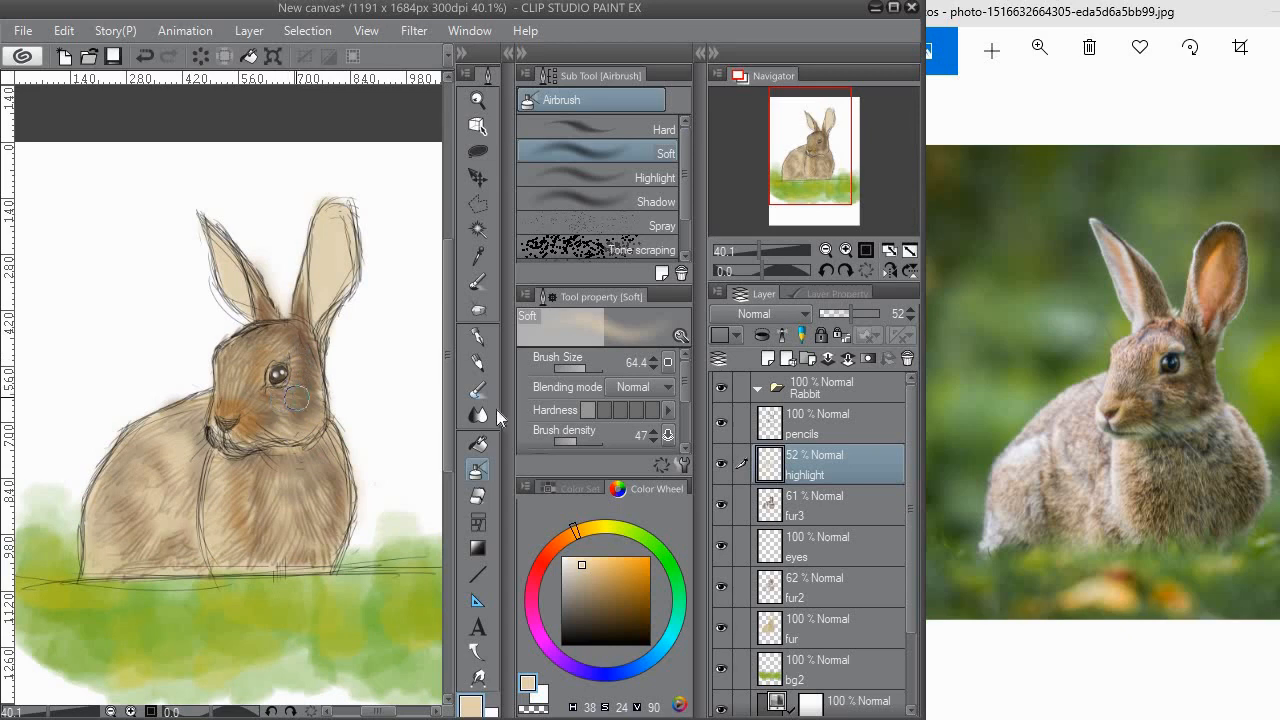
{"action": "left_click_drag", "start_coordinate": [579, 372], "coordinate": [561, 370]}
{"action": "left_click_drag", "start_coordinate": [284, 374], "coordinate": [294, 418]}
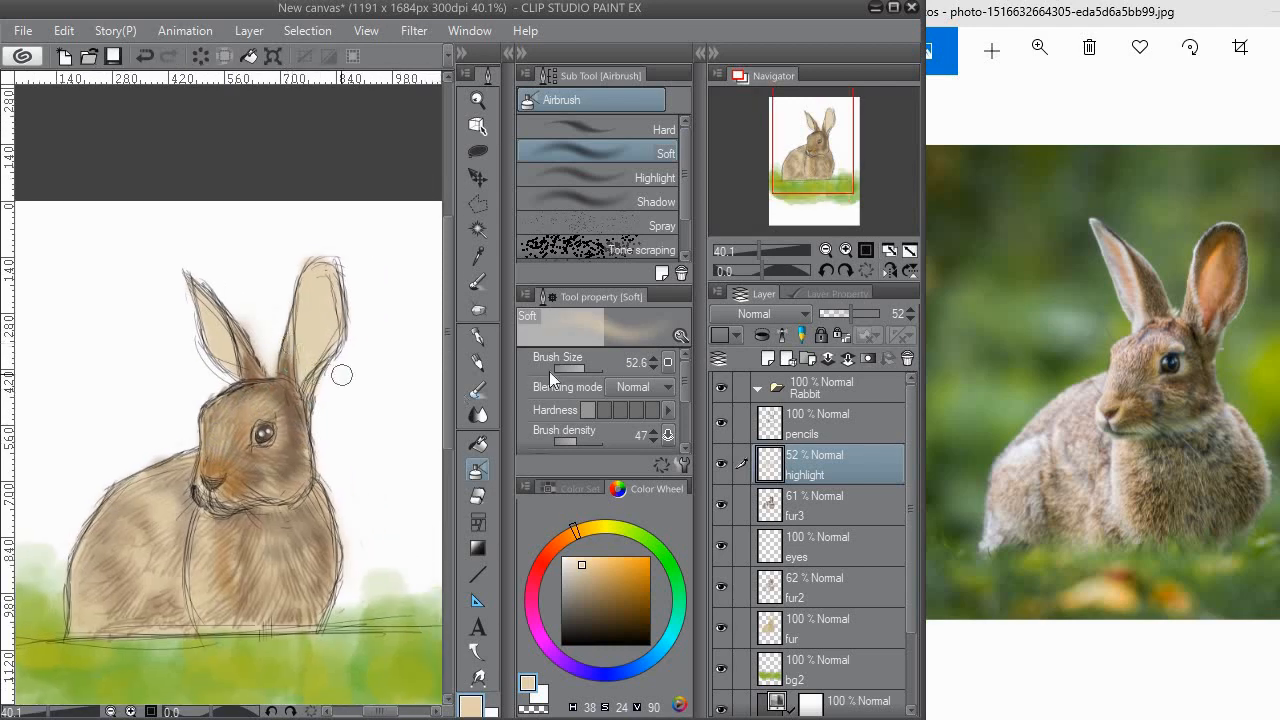
Airbrush finer pale highlights on the rabbit at brush size 28.7 and set the highlight layer's opacity to 66%.
{"action": "left_click", "coordinate": [582, 371]}
{"action": "left_click_drag", "start_coordinate": [290, 334], "coordinate": [297, 400]}
{"action": "mouse_move", "coordinate": [207, 317]}
{"action": "left_mouse_down"}
{"action": "mouse_move", "coordinate": [247, 359]}
{"action": "mouse_move", "coordinate": [285, 293]}
{"action": "left_mouse_up"}
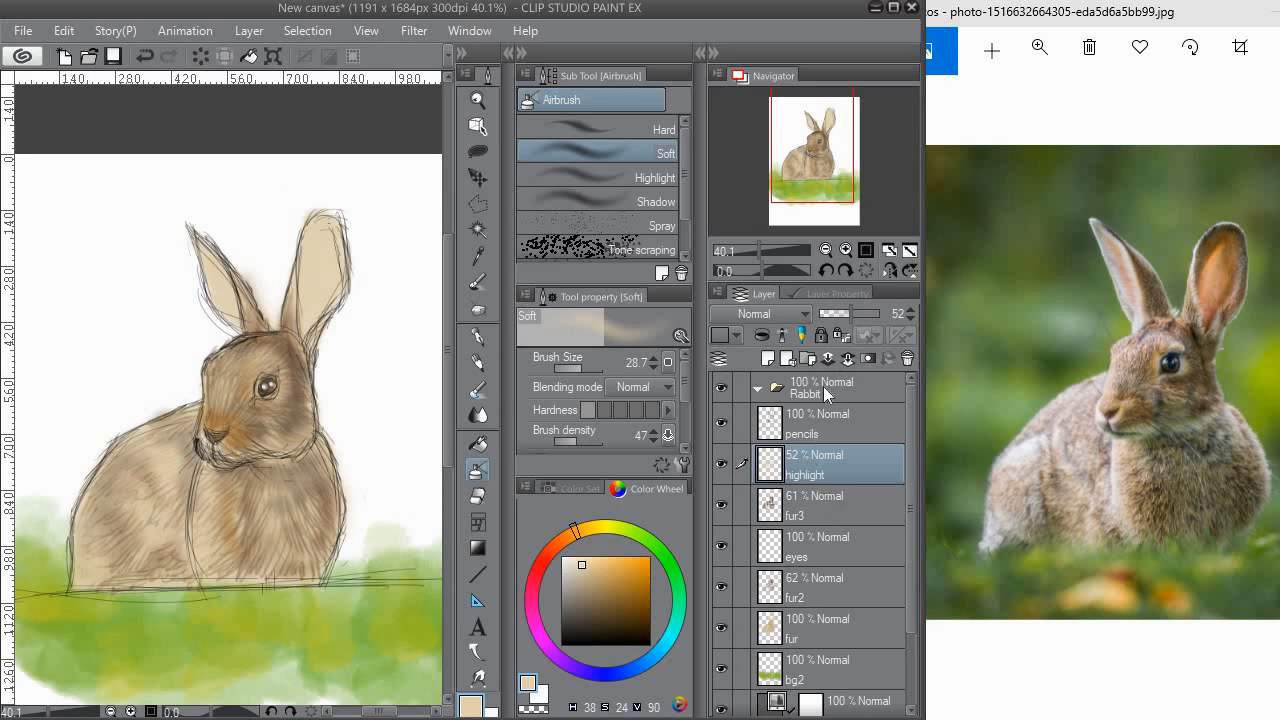
{"action": "left_click_drag", "start_coordinate": [866, 318], "coordinate": [855, 312]}
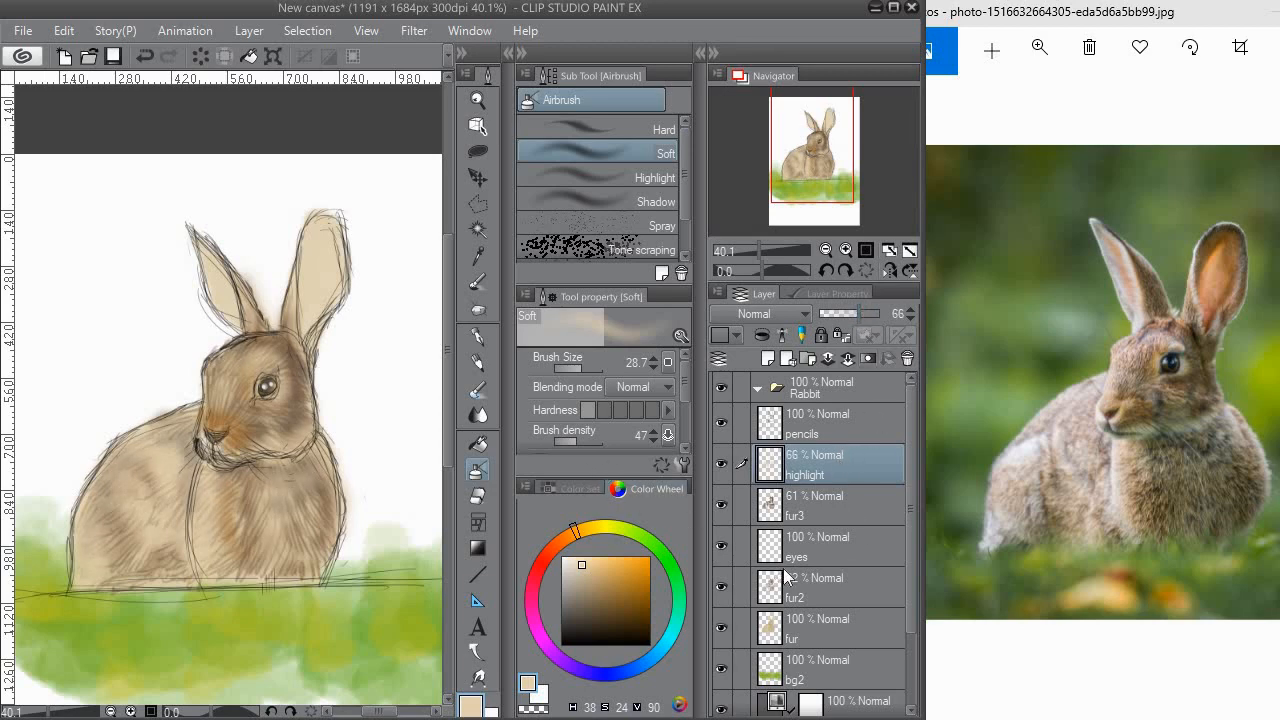
Hide and show the fur2 layer again to check which parts of the rabbit it holds.
{"action": "scroll", "coordinate": [803, 517], "scroll_direction": "down", "scroll_amount": 1}
{"action": "left_click", "coordinate": [813, 510]}
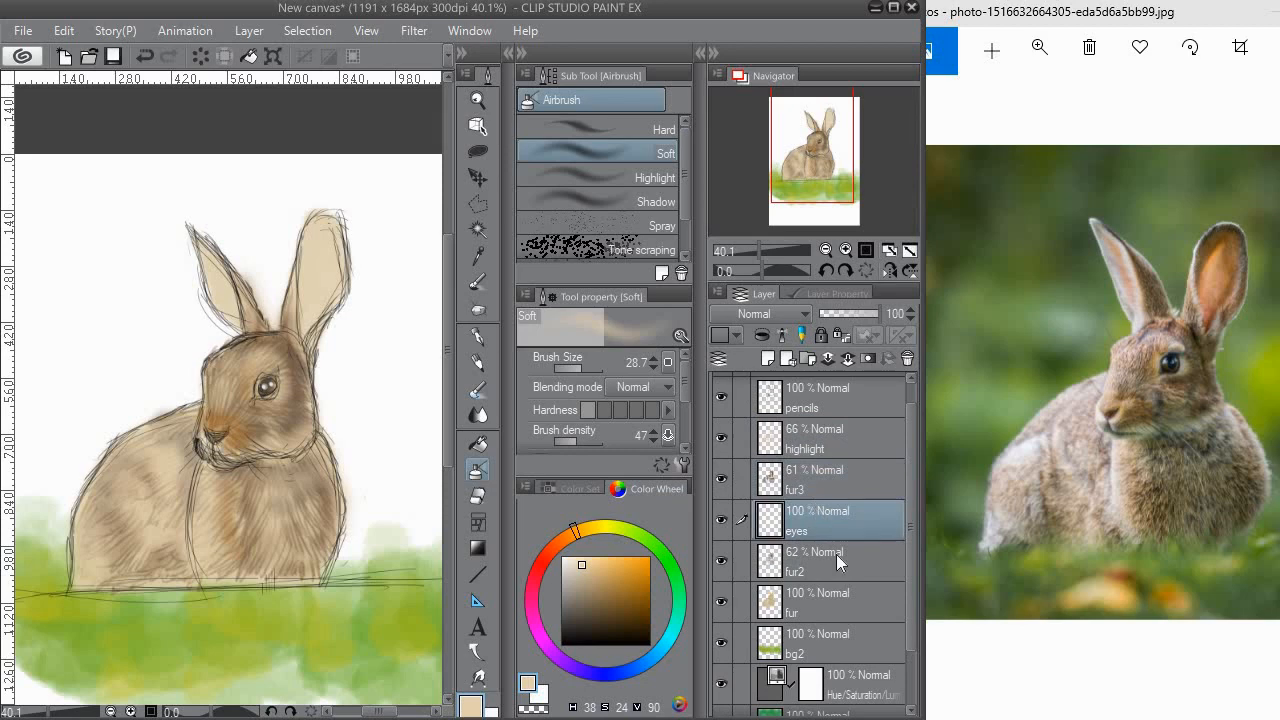
{"action": "left_click", "coordinate": [765, 563]}
{"action": "left_click", "coordinate": [724, 562]}
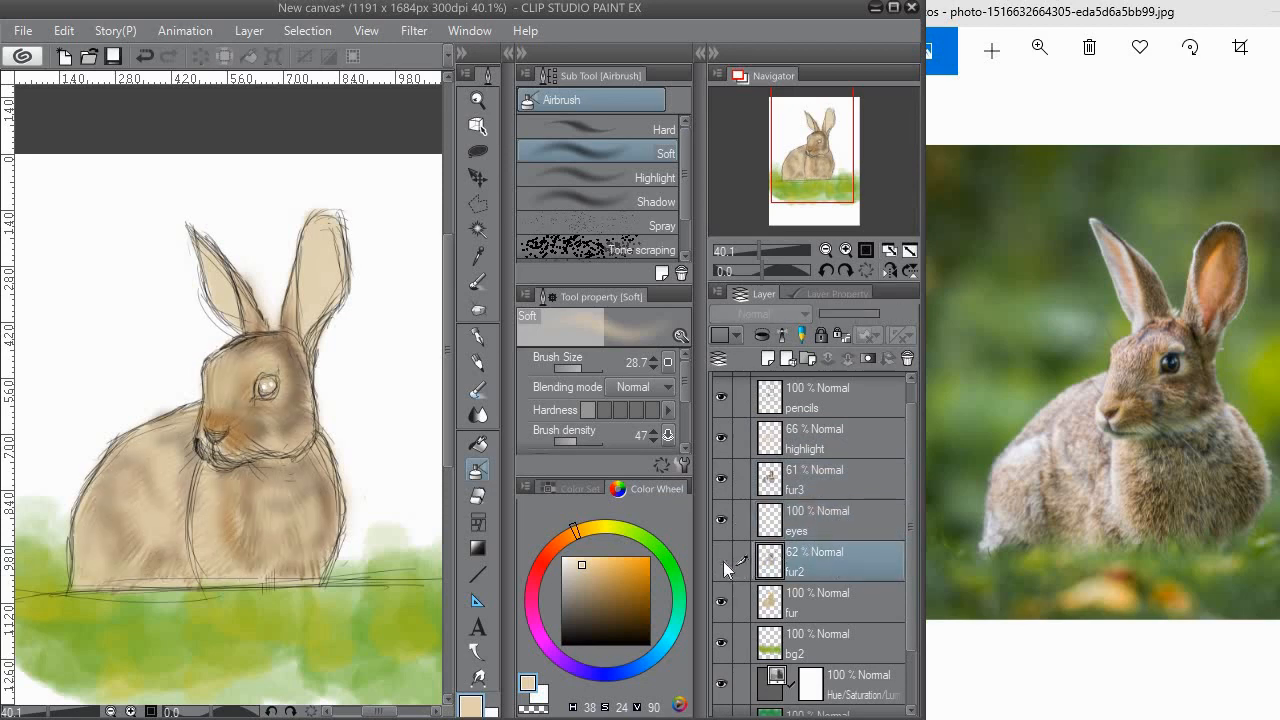
{"action": "left_click", "coordinate": [722, 562]}
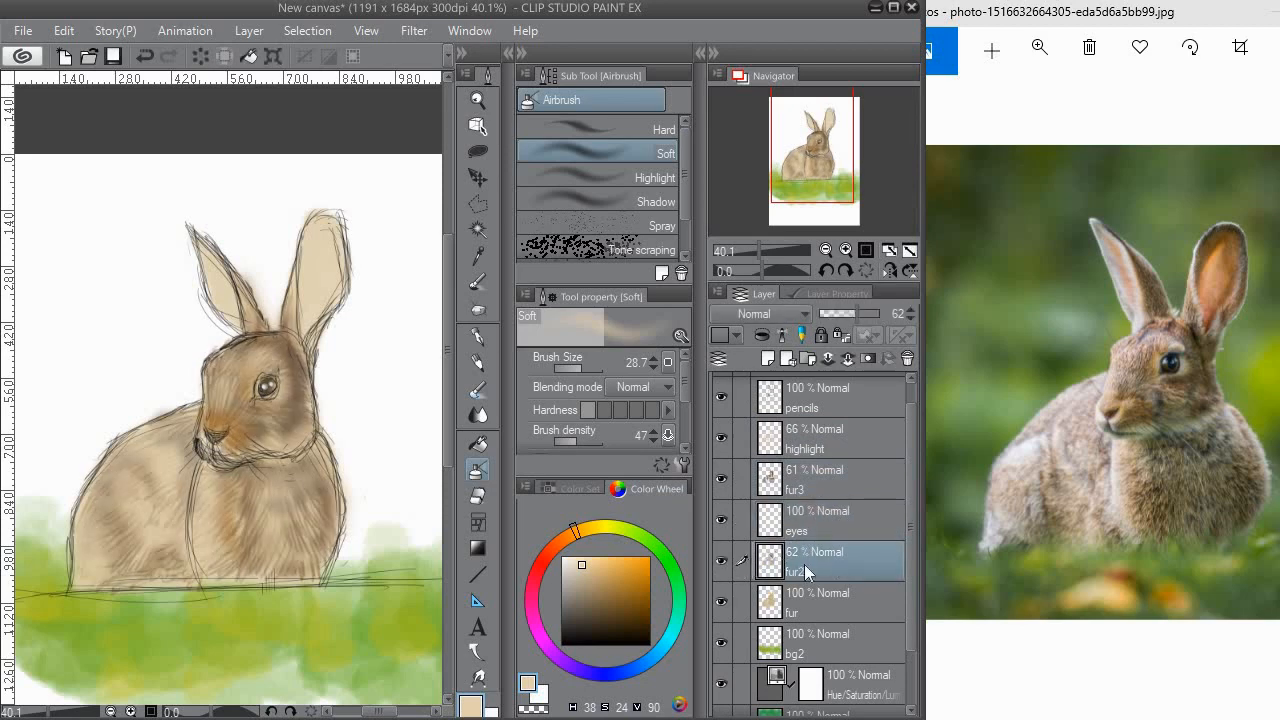
Paint over the pupil in black on the eyes layer with the Opaque watercolor brush at size 12.8.
{"action": "left_click", "coordinate": [479, 391]}
{"action": "left_click", "coordinate": [569, 490]}
{"action": "left_click", "coordinate": [597, 537]}
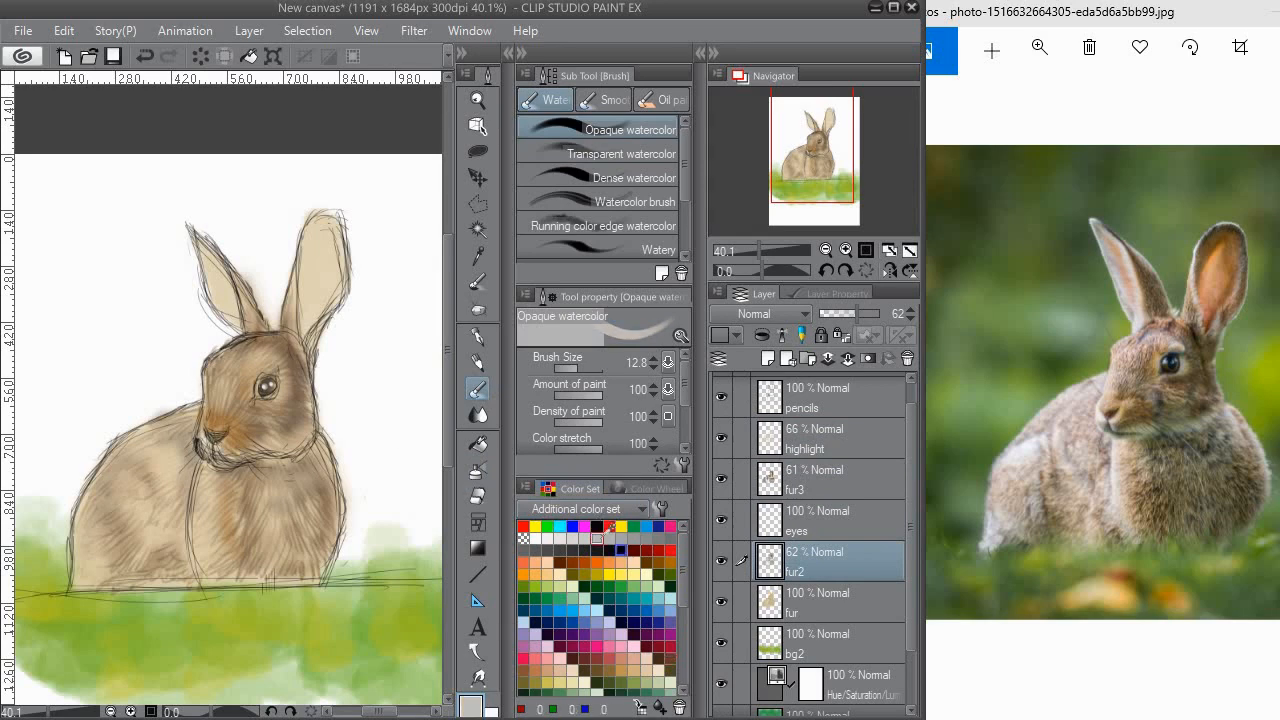
{"action": "left_click", "coordinate": [597, 526]}
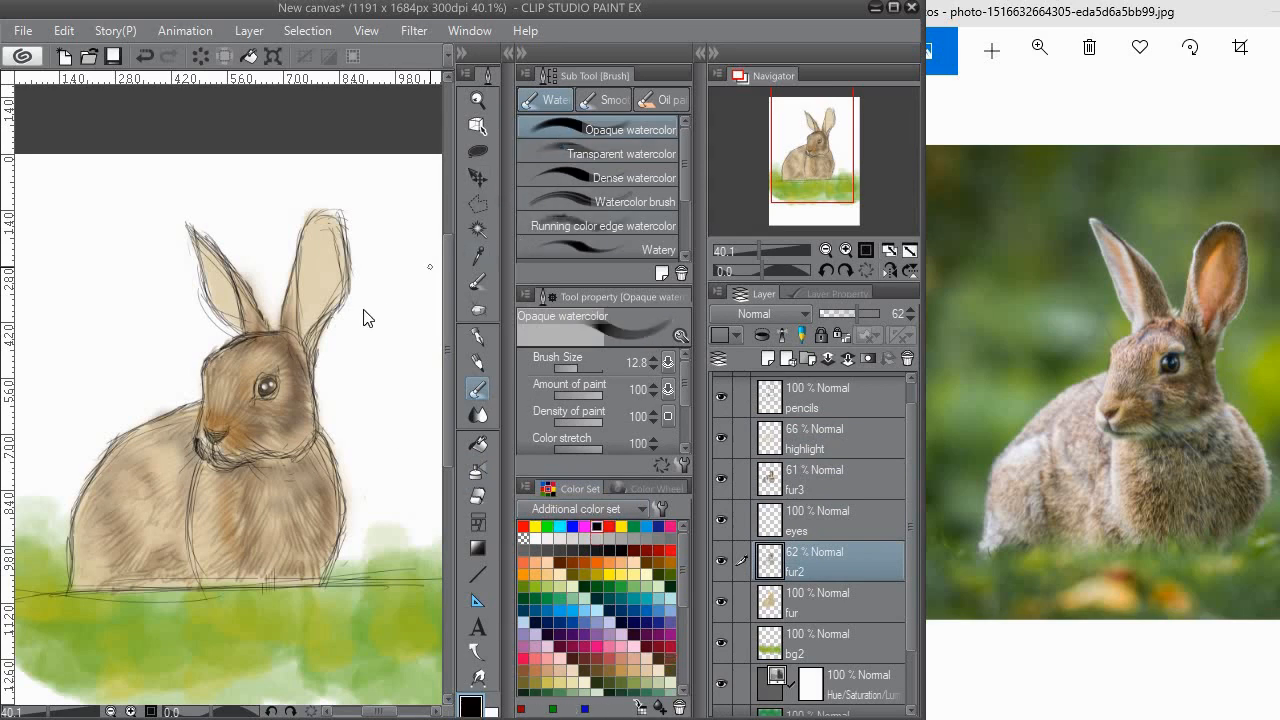
{"action": "scroll", "coordinate": [271, 387], "scroll_direction": "up", "scroll_amount": 5}
{"action": "scroll", "coordinate": [240, 401], "scroll_direction": "up", "scroll_amount": 2}
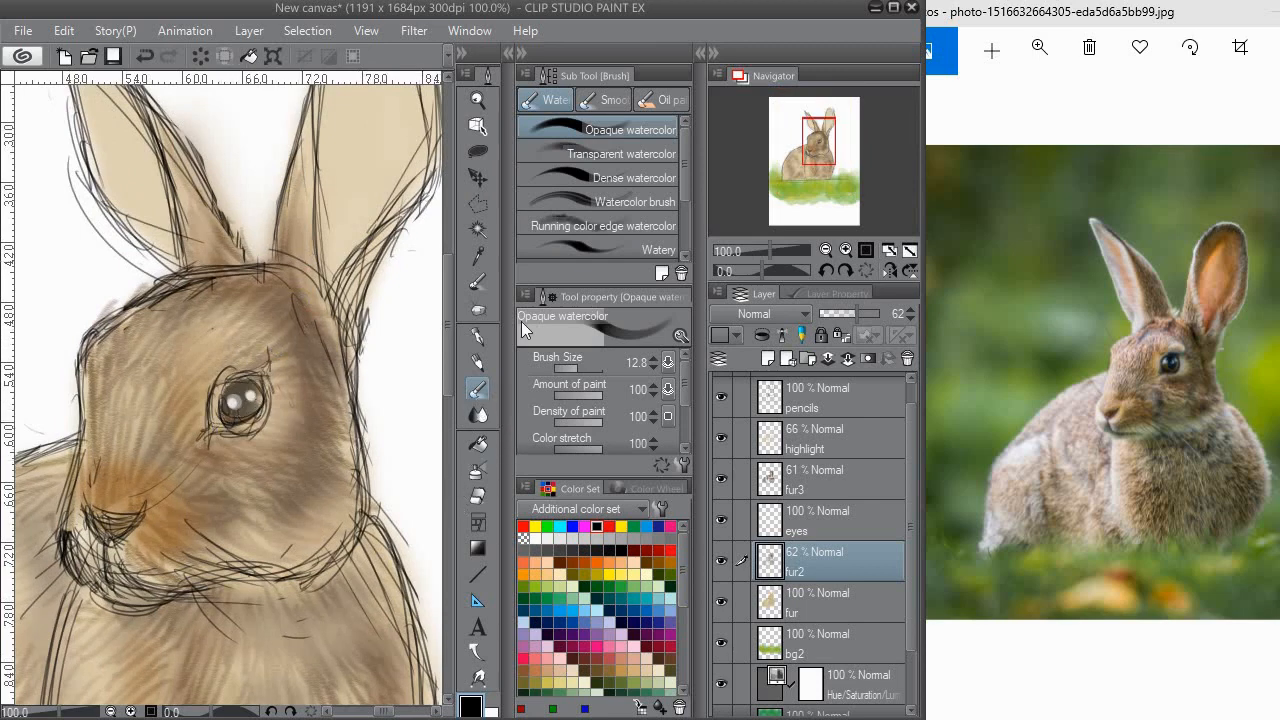
{"action": "left_click", "coordinate": [824, 527]}
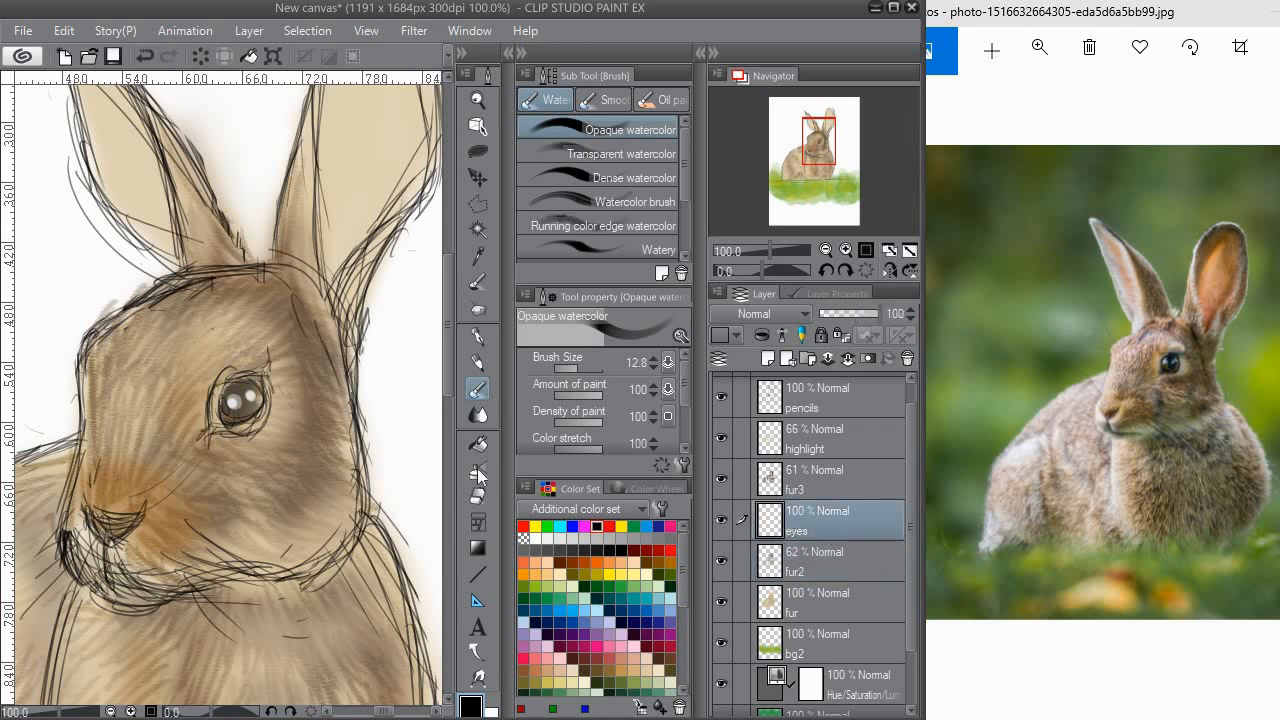
{"action": "left_click_drag", "start_coordinate": [239, 411], "coordinate": [246, 410]}
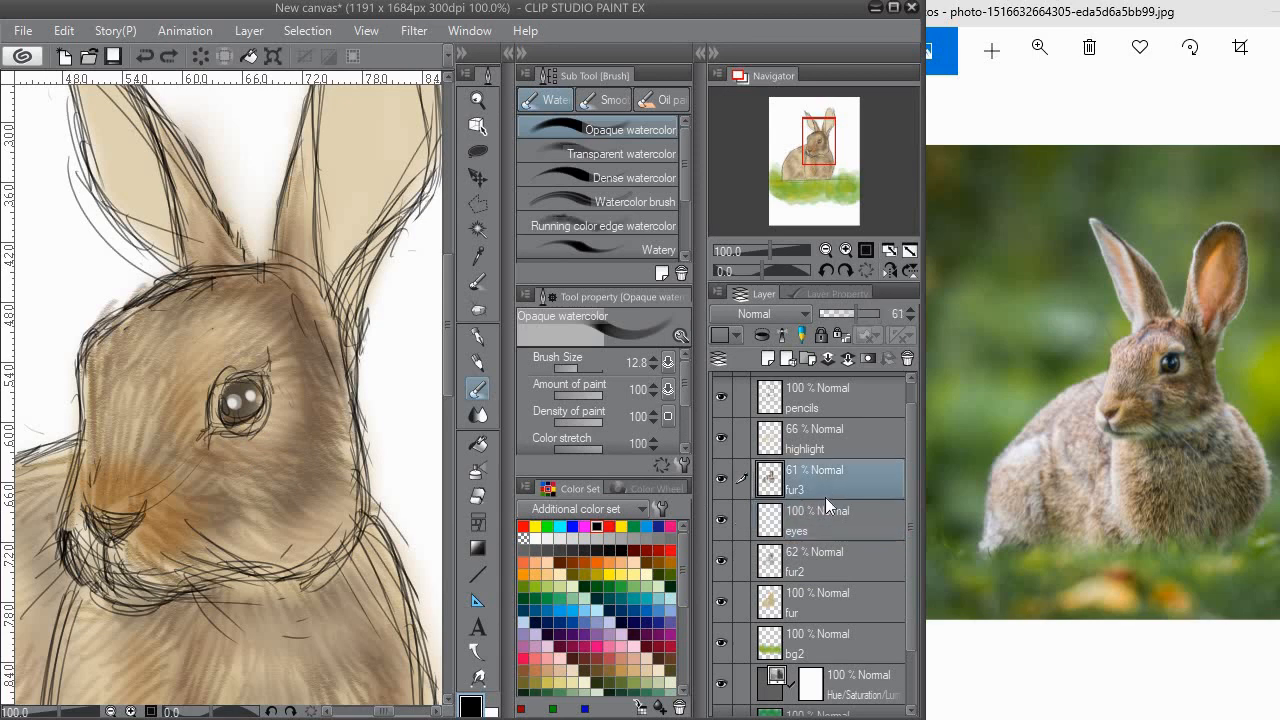
Erase the pupil on the fur2 layer with the Hard eraser at size 15.6 and repaint it black with Opaque watercolor.
{"action": "left_click", "coordinate": [819, 566]}
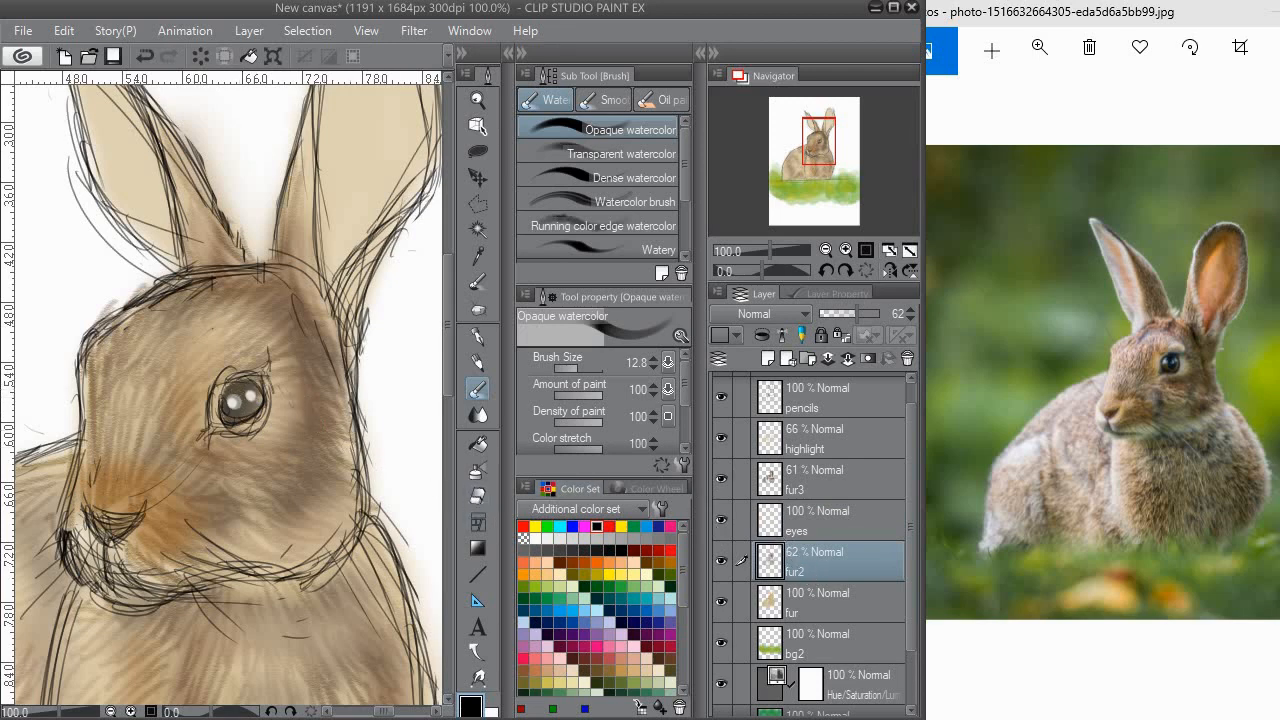
{"action": "key", "text": "e"}
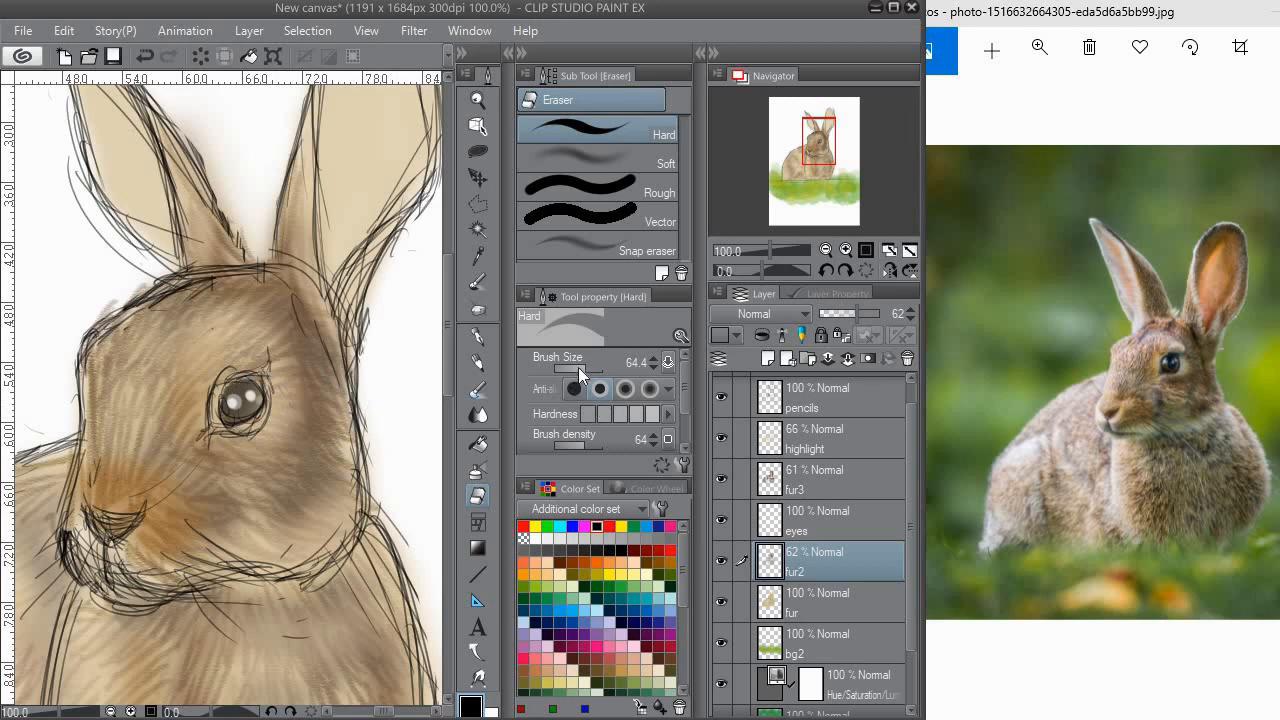
{"action": "left_click_drag", "start_coordinate": [578, 367], "coordinate": [535, 359]}
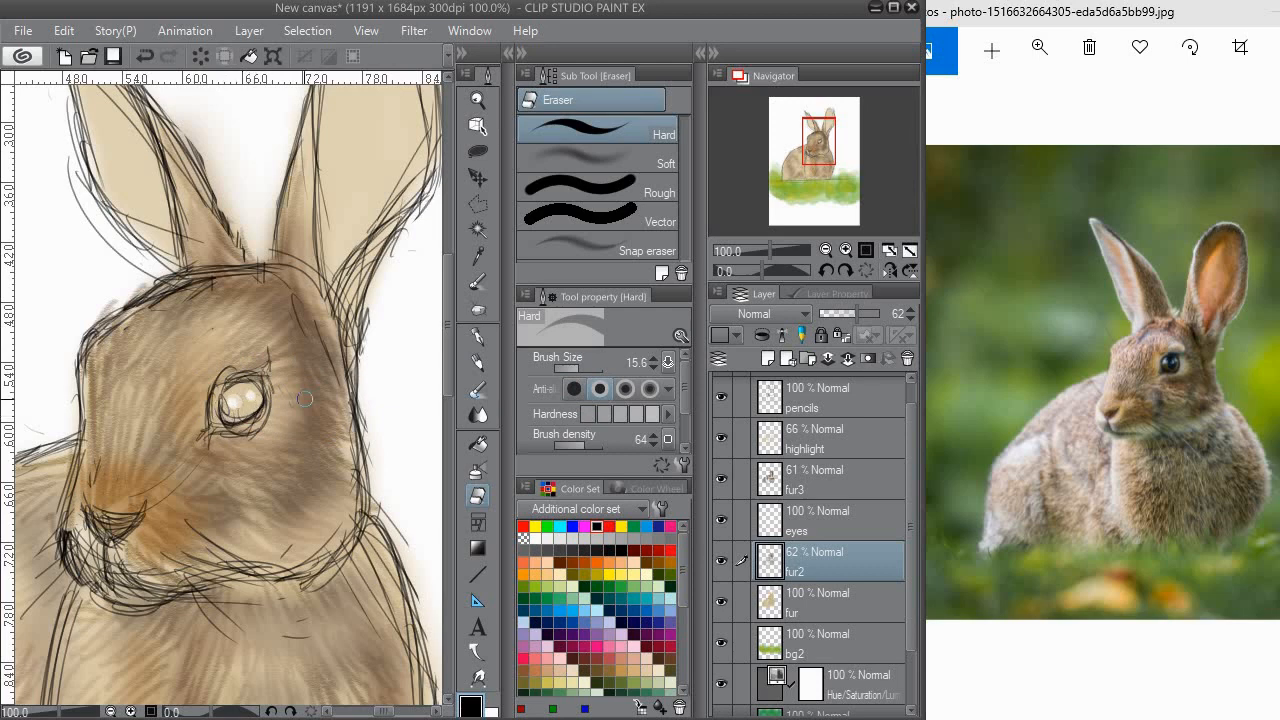
{"action": "left_click", "coordinate": [478, 391]}
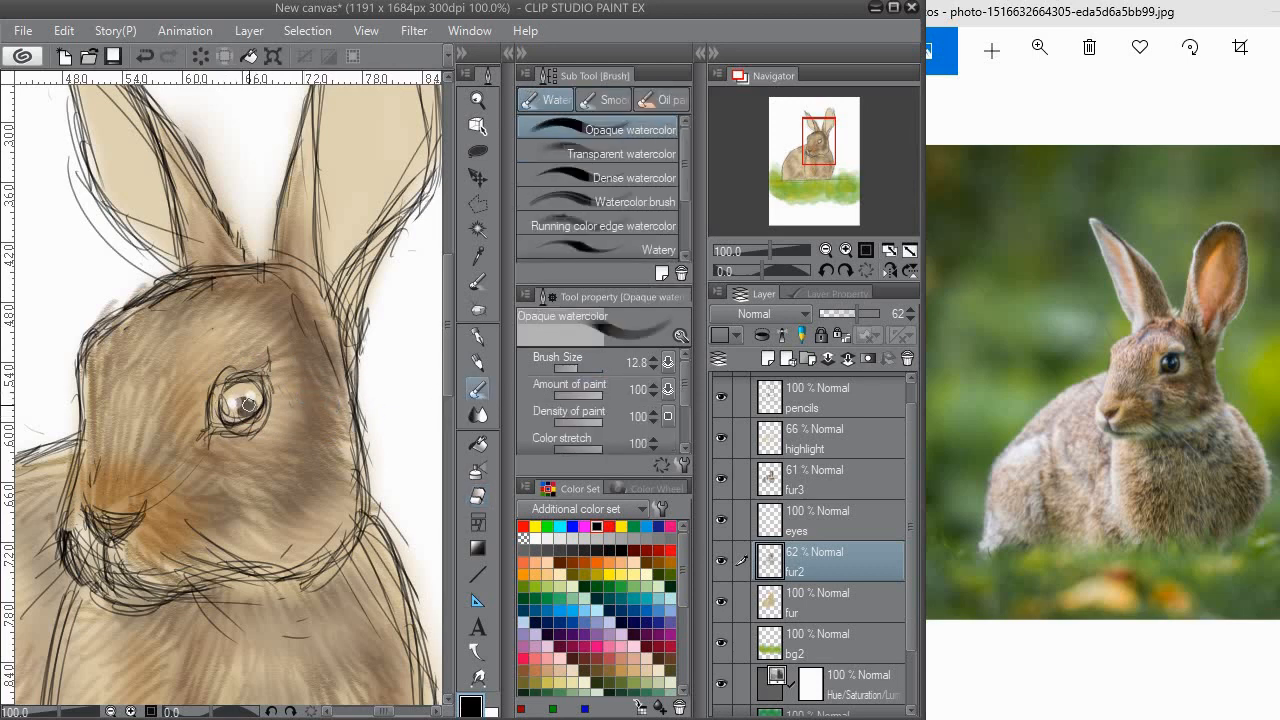
{"action": "mouse_move", "coordinate": [247, 404]}
{"action": "left_mouse_down"}
{"action": "mouse_move", "coordinate": [230, 398]}
{"action": "mouse_move", "coordinate": [254, 398]}
{"action": "left_mouse_up"}
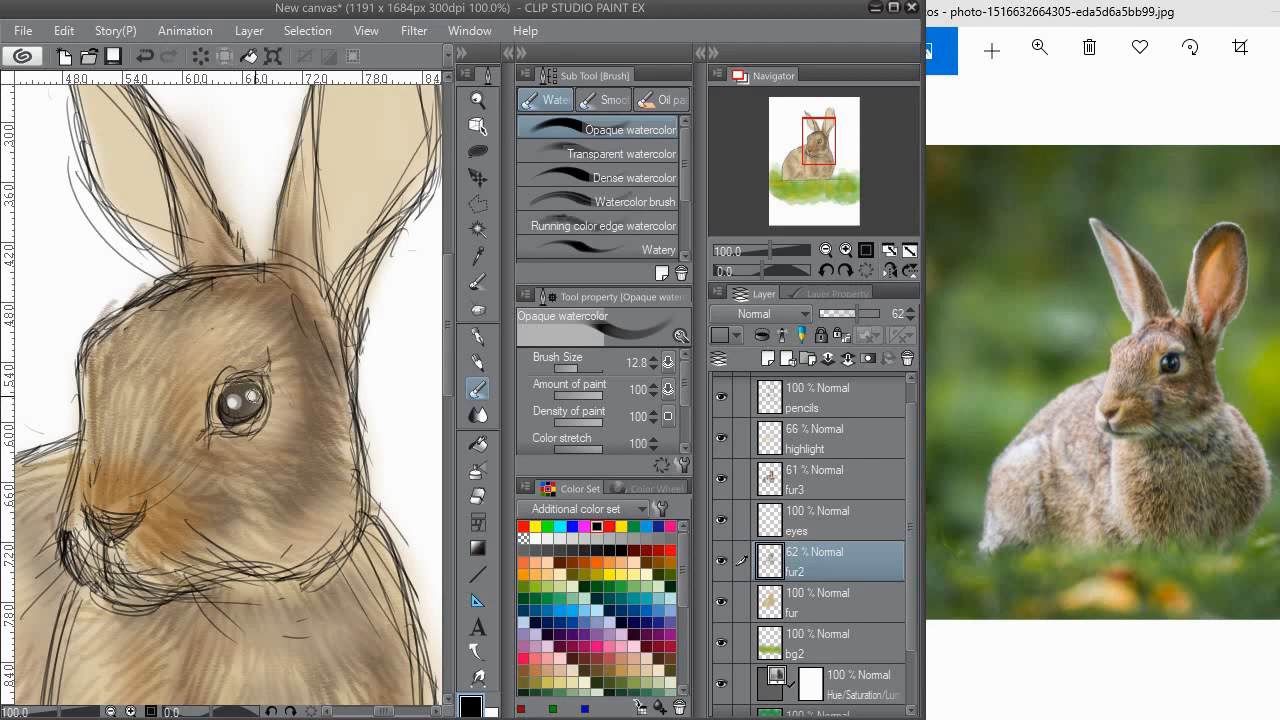
Try to erase the fur color inside the eye on the fur layer with the Hard eraser at size 15.6.
{"action": "left_click", "coordinate": [822, 520]}
{"action": "left_click", "coordinate": [831, 445]}
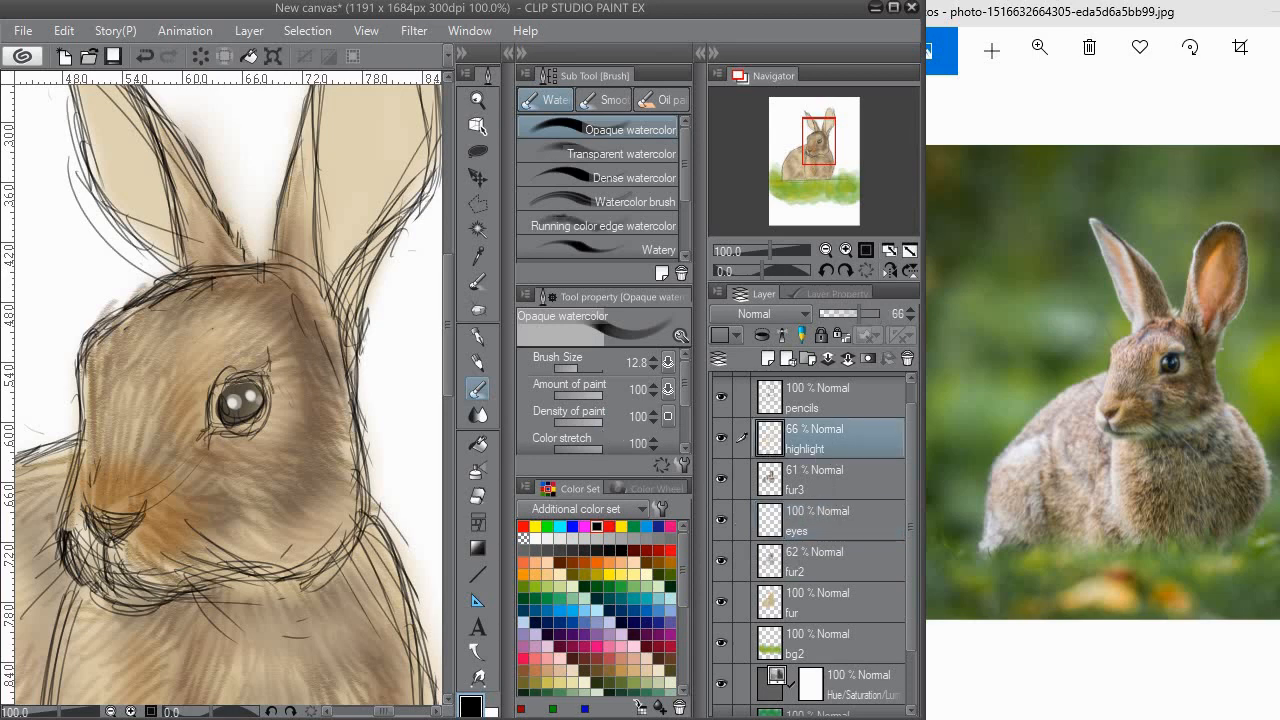
{"action": "key", "text": "e"}
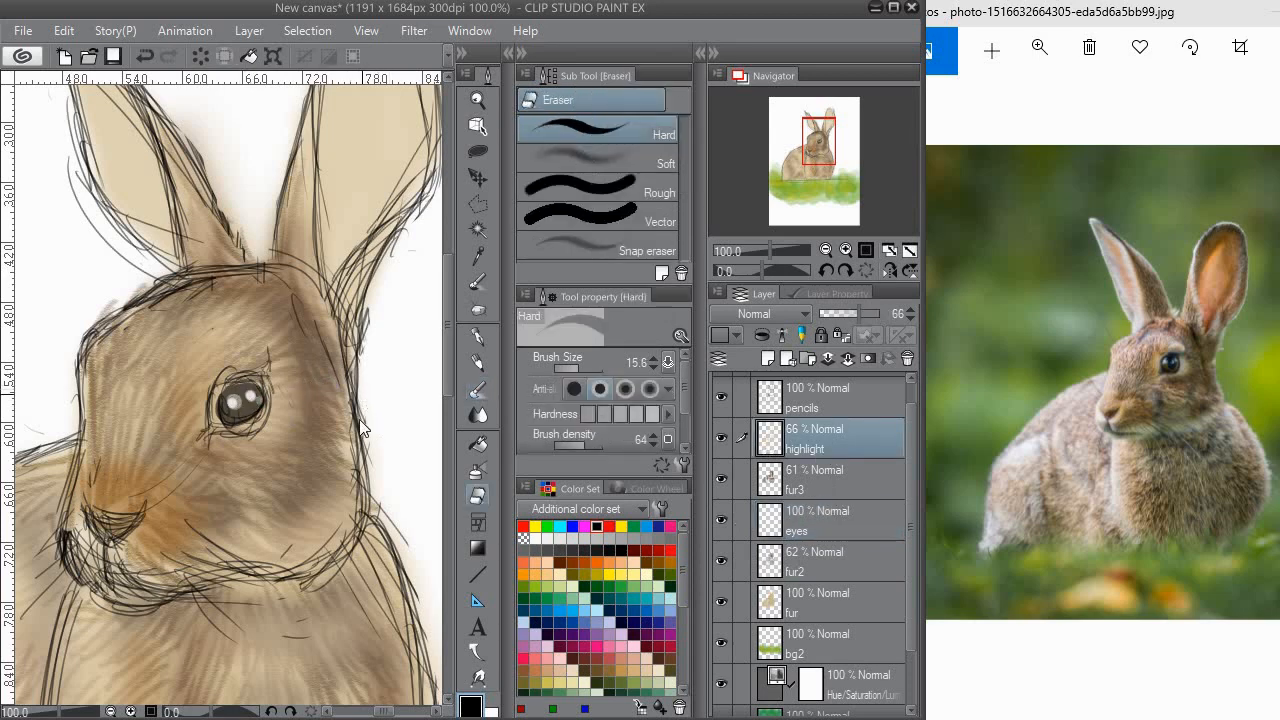
{"action": "scroll", "coordinate": [390, 395], "scroll_direction": "down", "scroll_amount": 5}
{"action": "scroll", "coordinate": [300, 390], "scroll_direction": "up", "scroll_amount": 3}
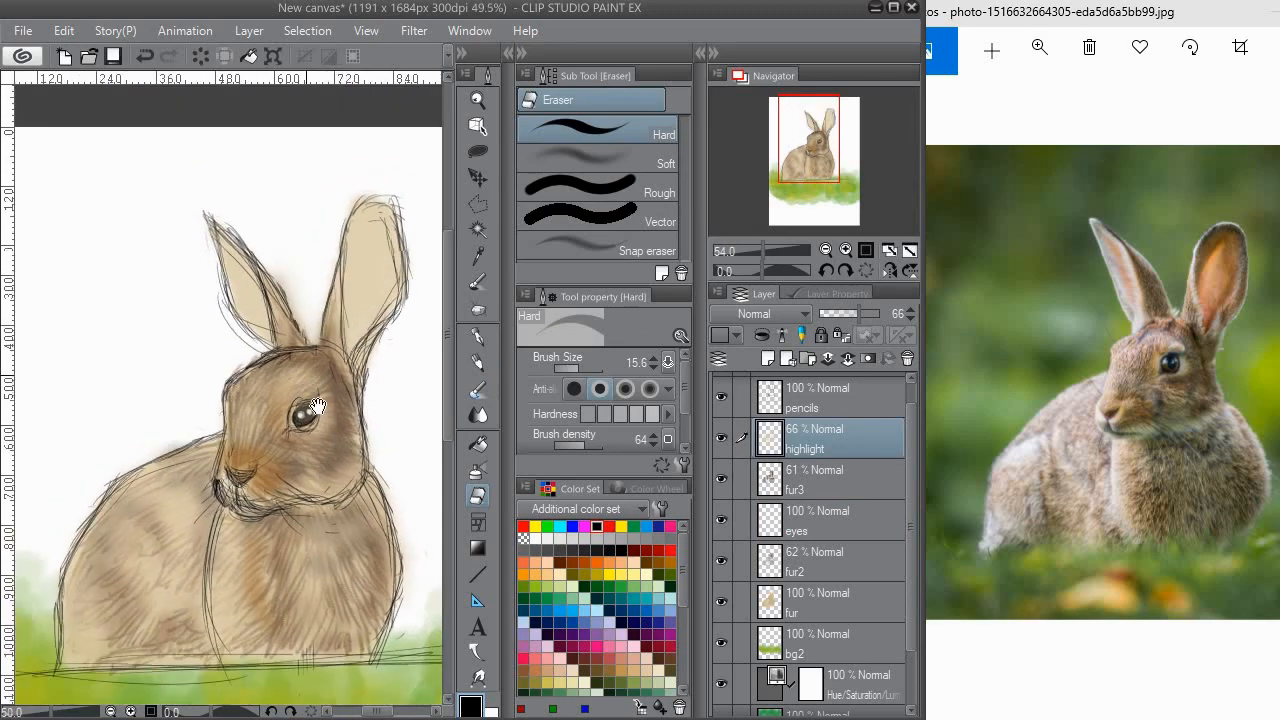
{"action": "scroll", "coordinate": [299, 397], "scroll_direction": "up", "scroll_amount": 4}
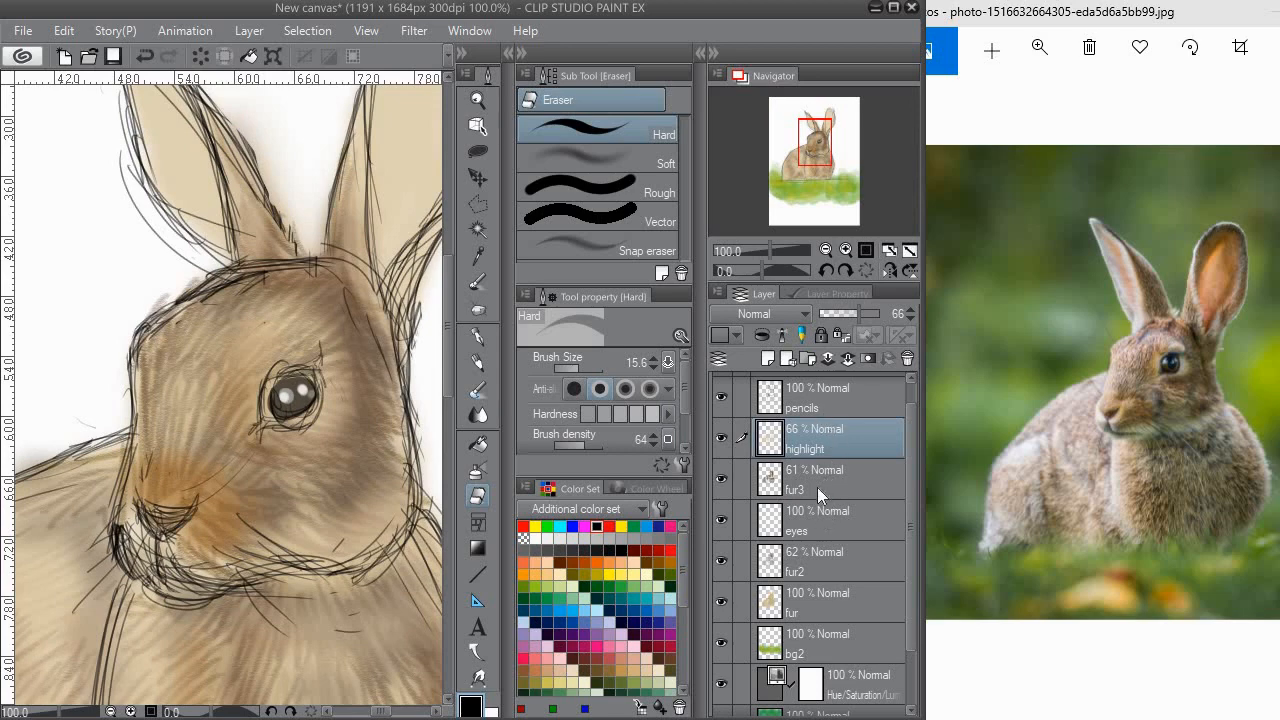
{"action": "left_click", "coordinate": [816, 484]}
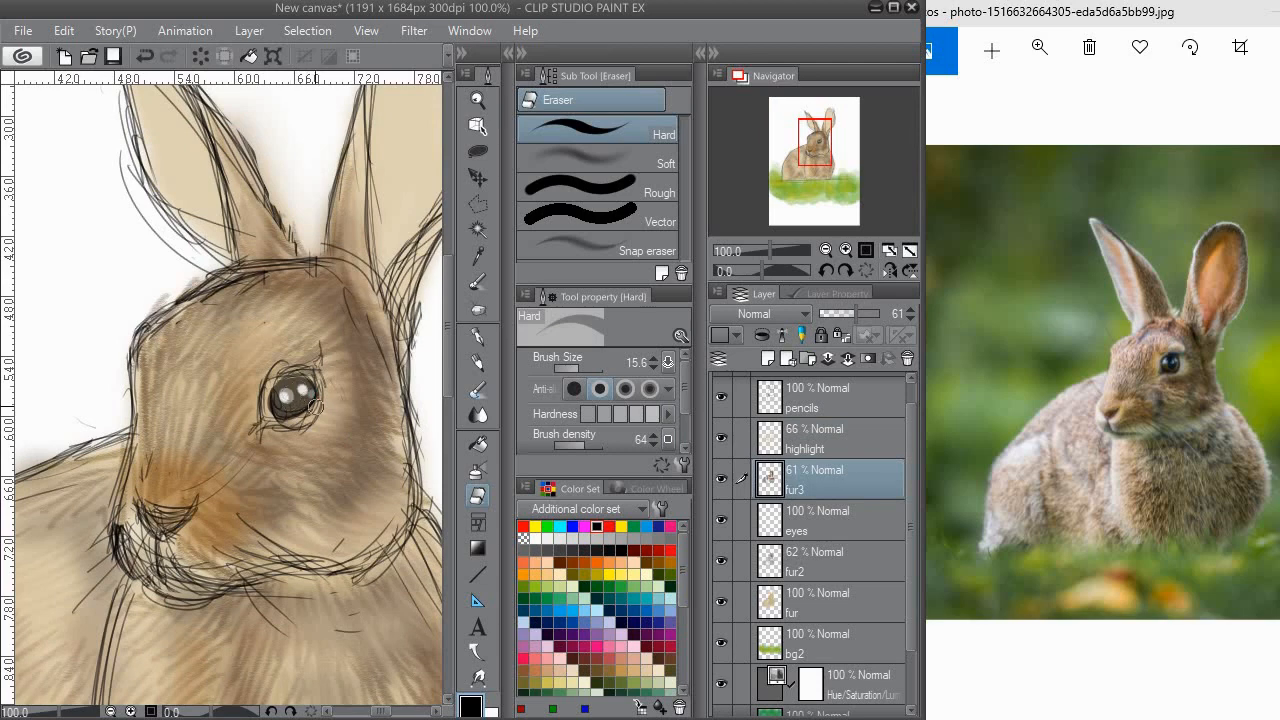
{"action": "left_click", "coordinate": [808, 524]}
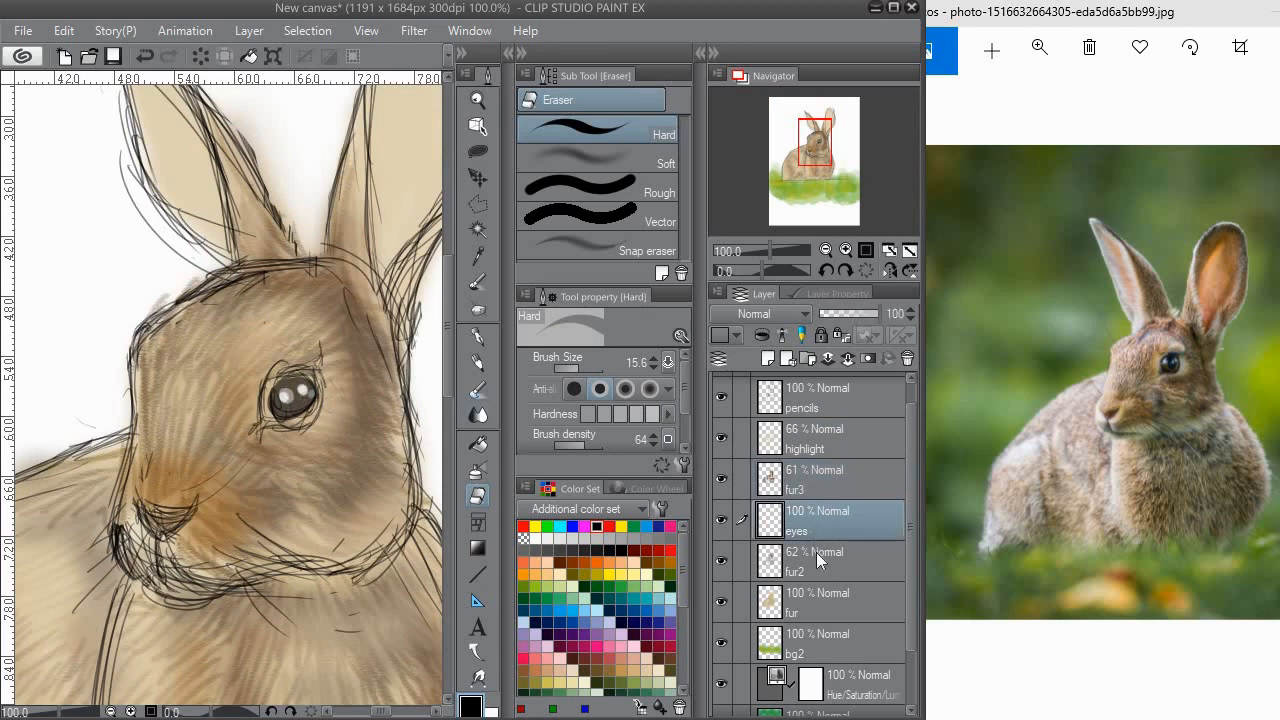
{"action": "left_click", "coordinate": [816, 552]}
{"action": "left_click", "coordinate": [816, 600]}
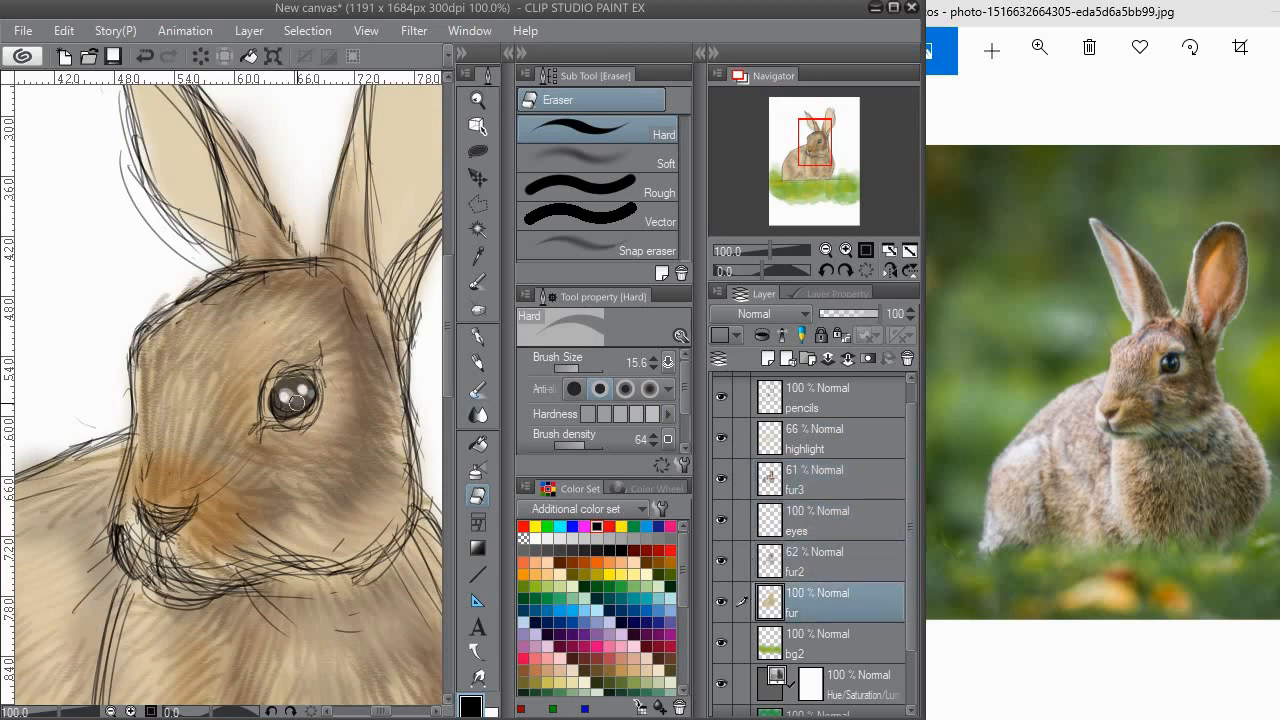
{"action": "left_click_drag", "start_coordinate": [296, 400], "coordinate": [287, 390]}
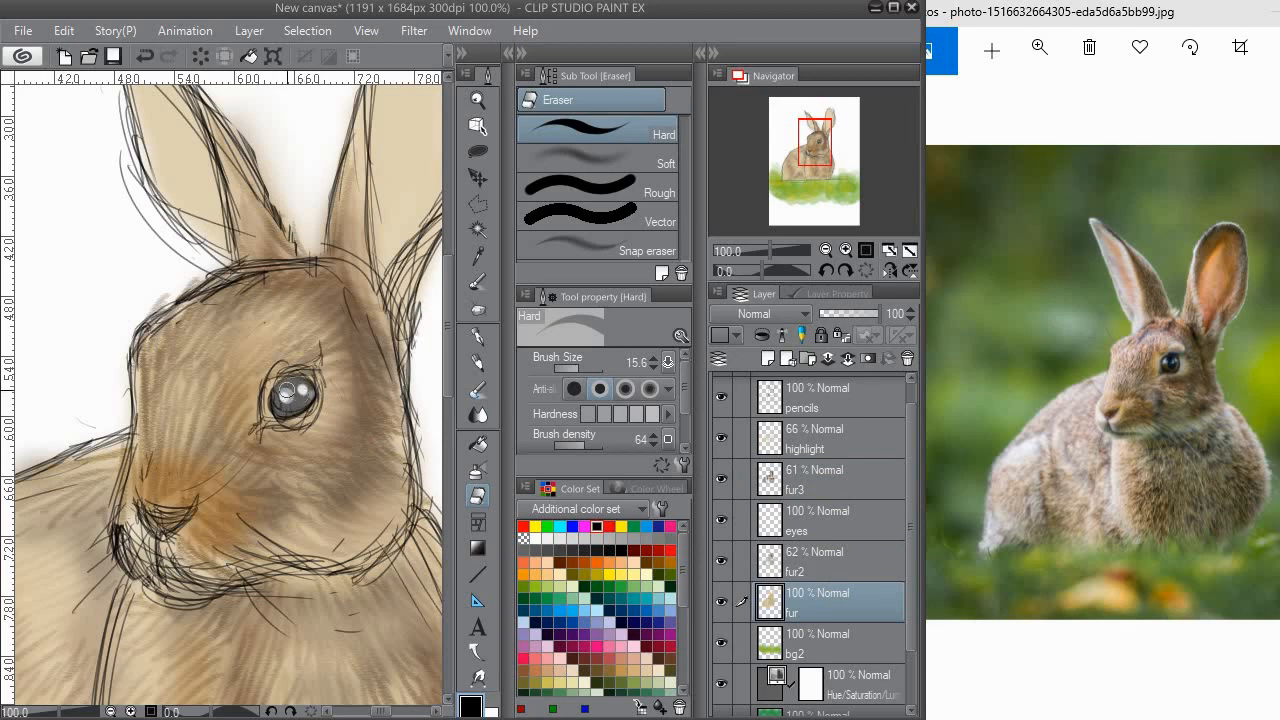
Try to erase the eye on fur2 and the layers above it, and undo the eye erasures.
{"action": "left_click", "coordinate": [816, 560]}
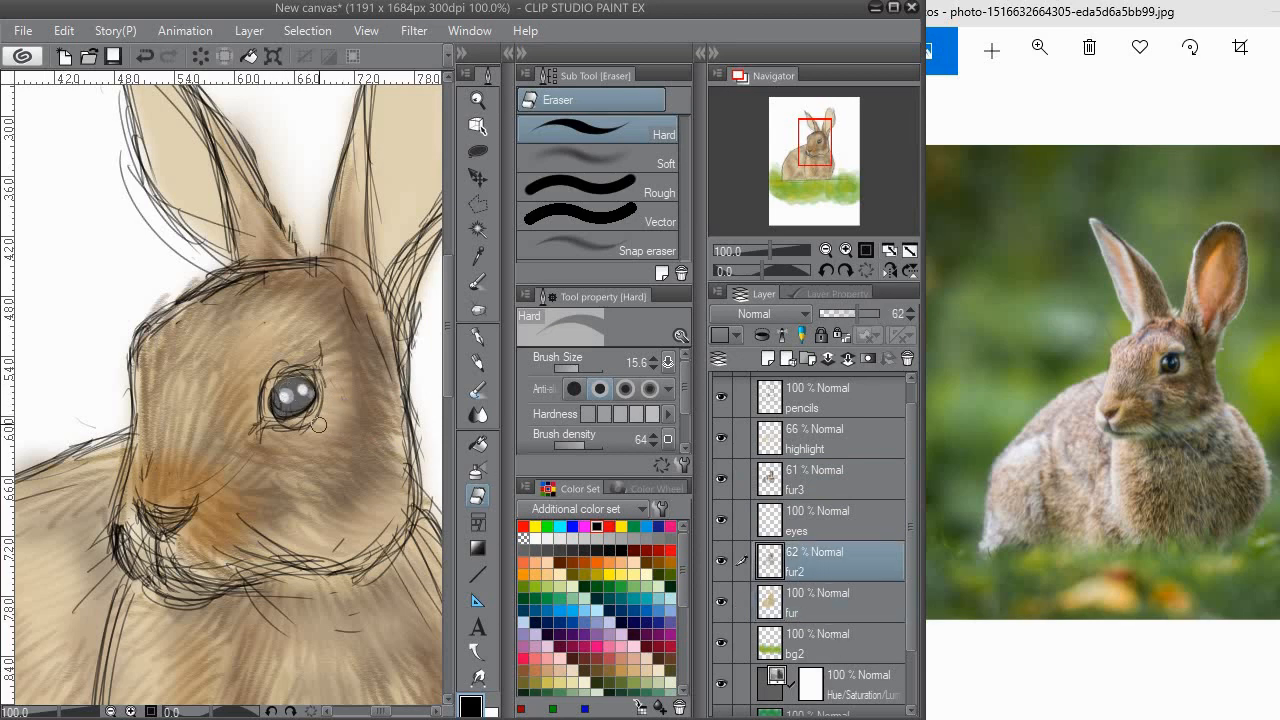
{"action": "mouse_move", "coordinate": [295, 390]}
{"action": "left_mouse_down"}
{"action": "mouse_move", "coordinate": [278, 403]}
{"action": "mouse_move", "coordinate": [297, 399]}
{"action": "left_mouse_up"}
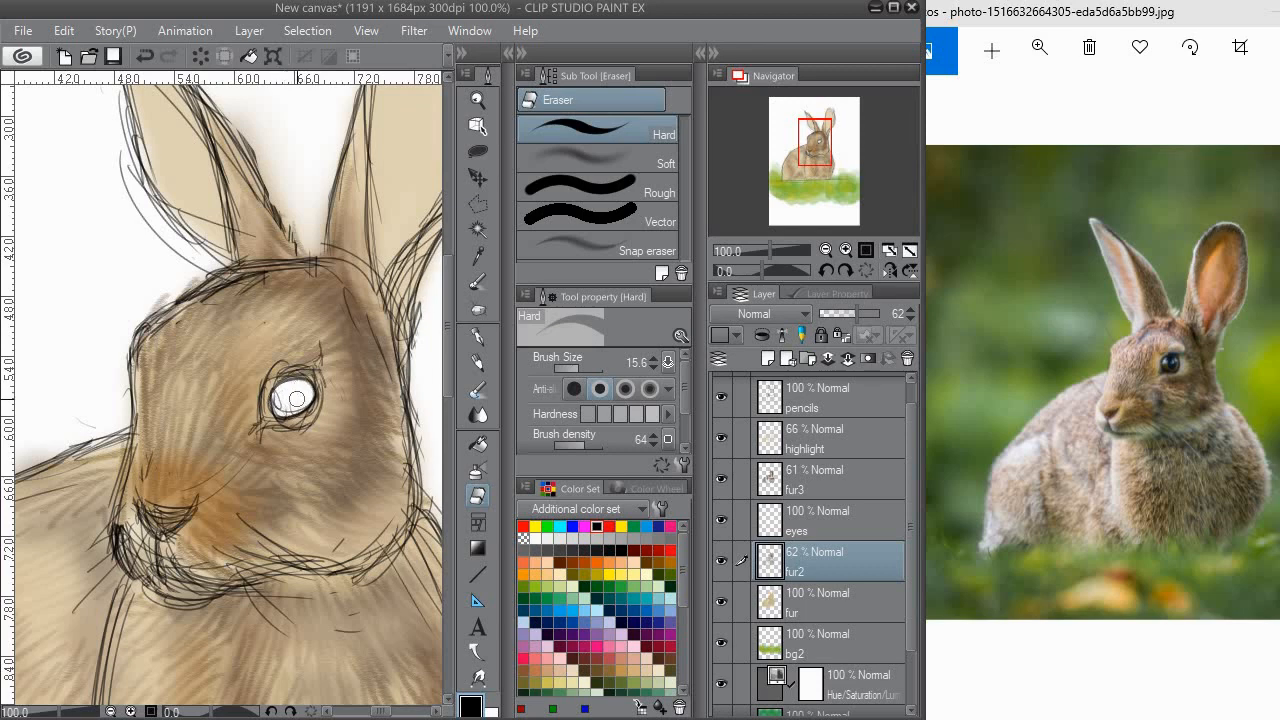
{"action": "left_click", "coordinate": [835, 524]}
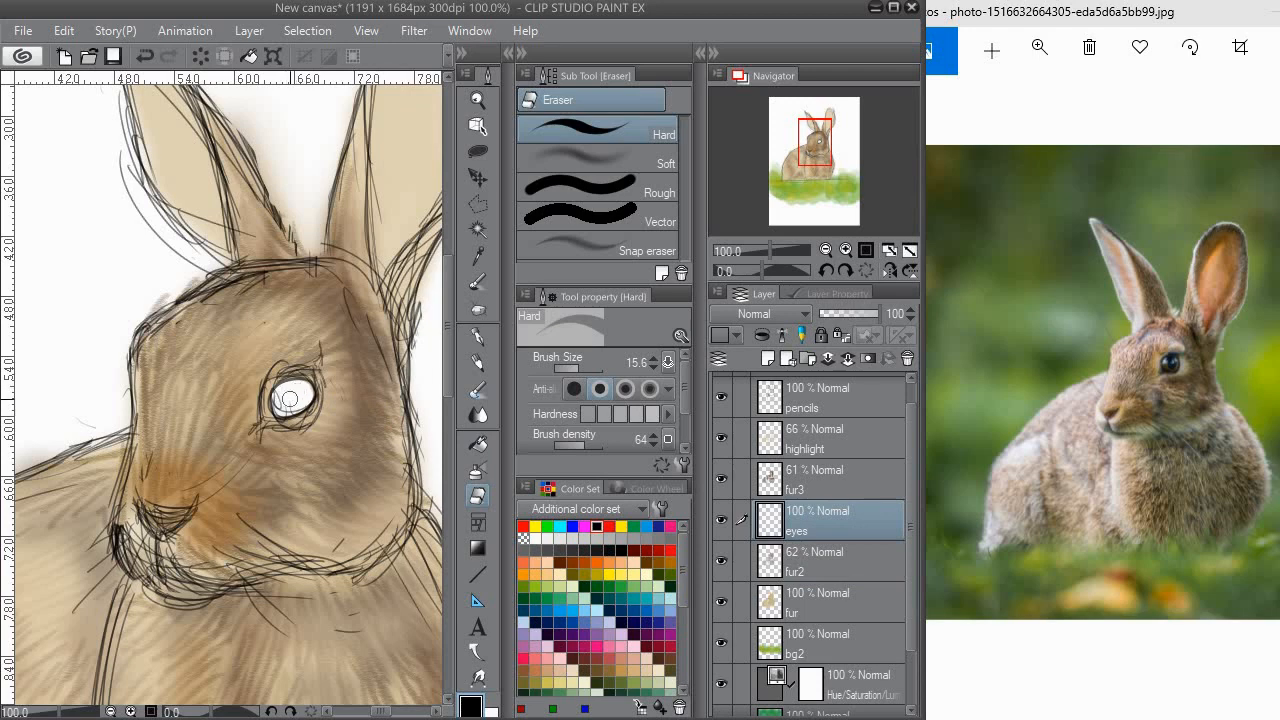
{"action": "left_click", "coordinate": [779, 470]}
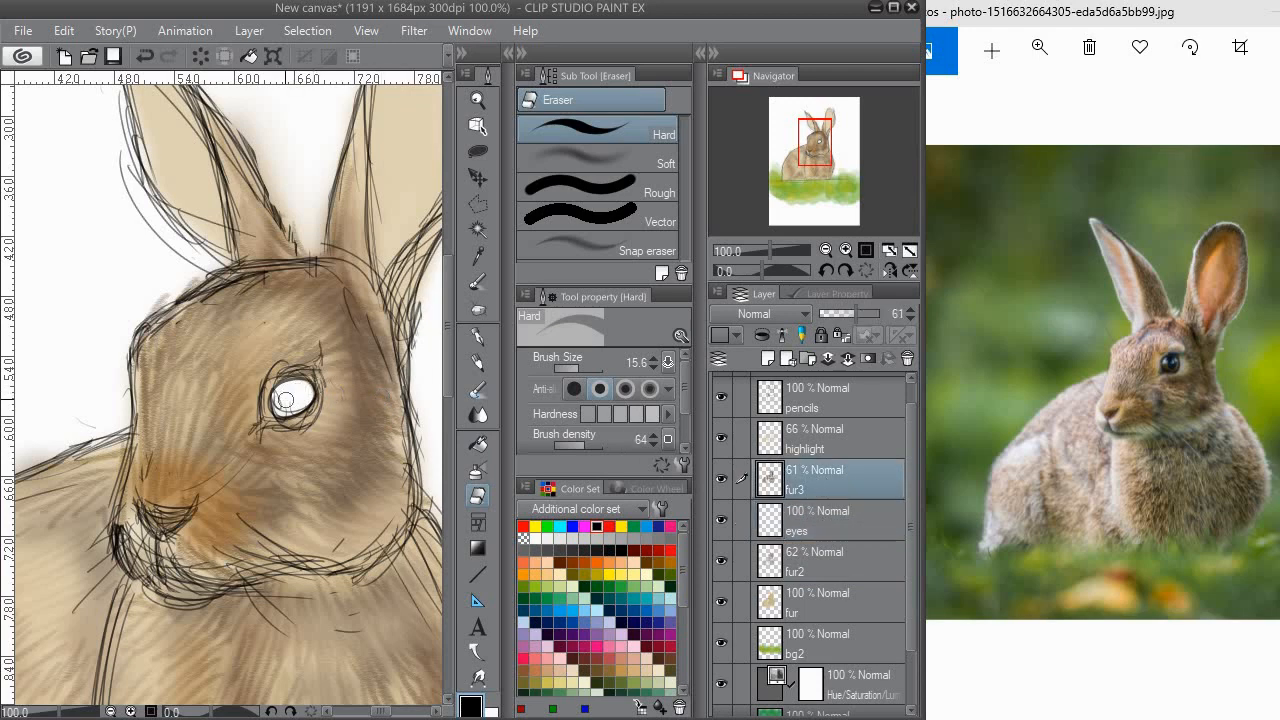
{"action": "left_click", "coordinate": [771, 455]}
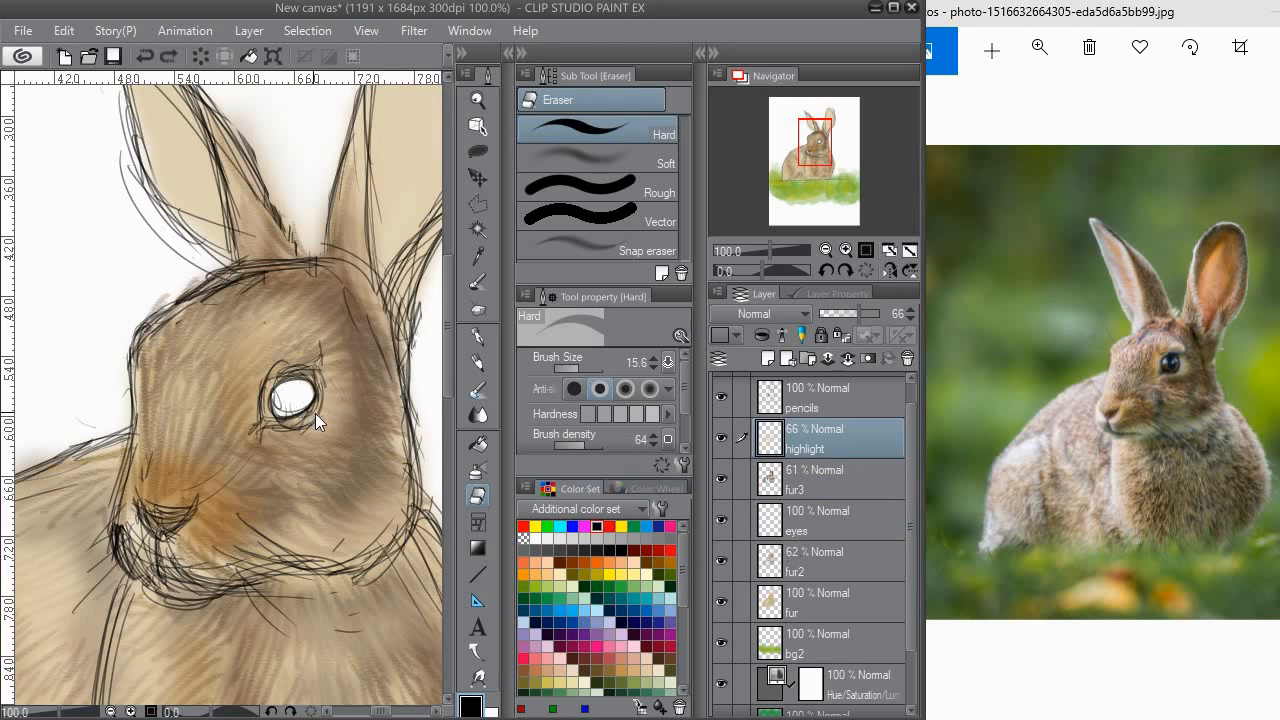
{"action": "key", "text": "ctrl+z"}
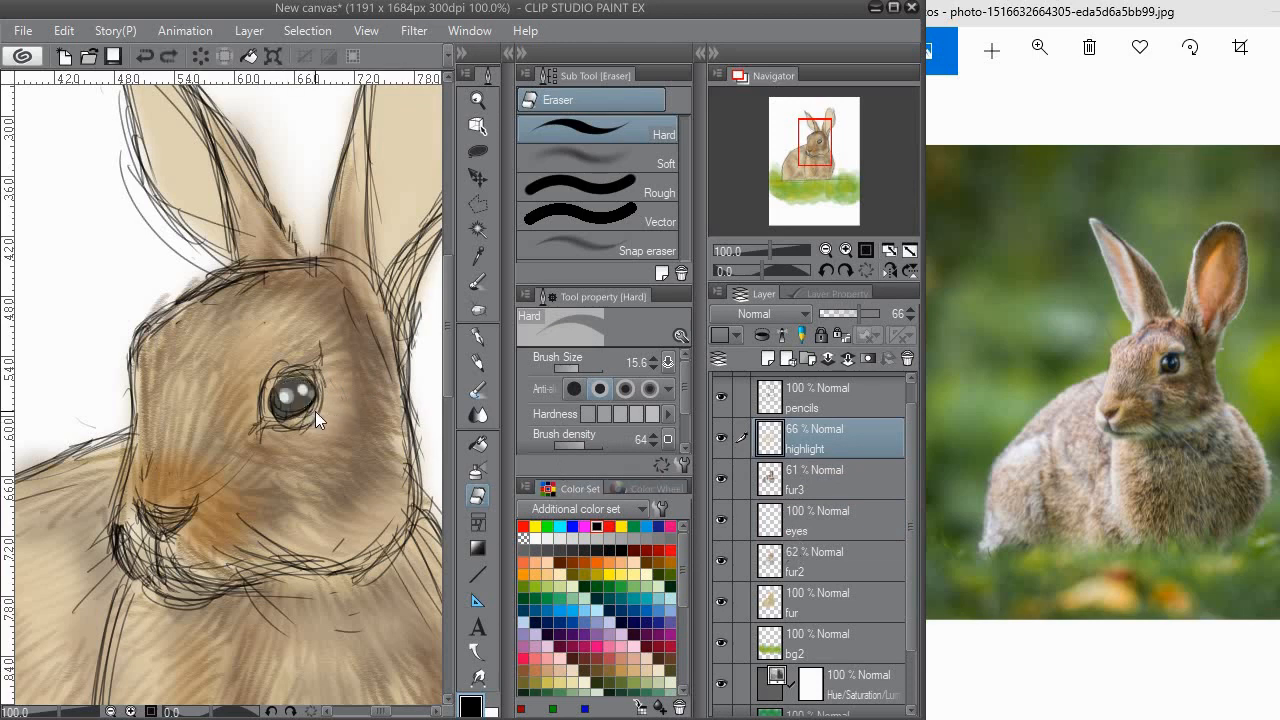
Try a black Opaque watercolor stroke over the pupil on the eyes layer and undo it.
{"action": "left_click", "coordinate": [817, 520]}
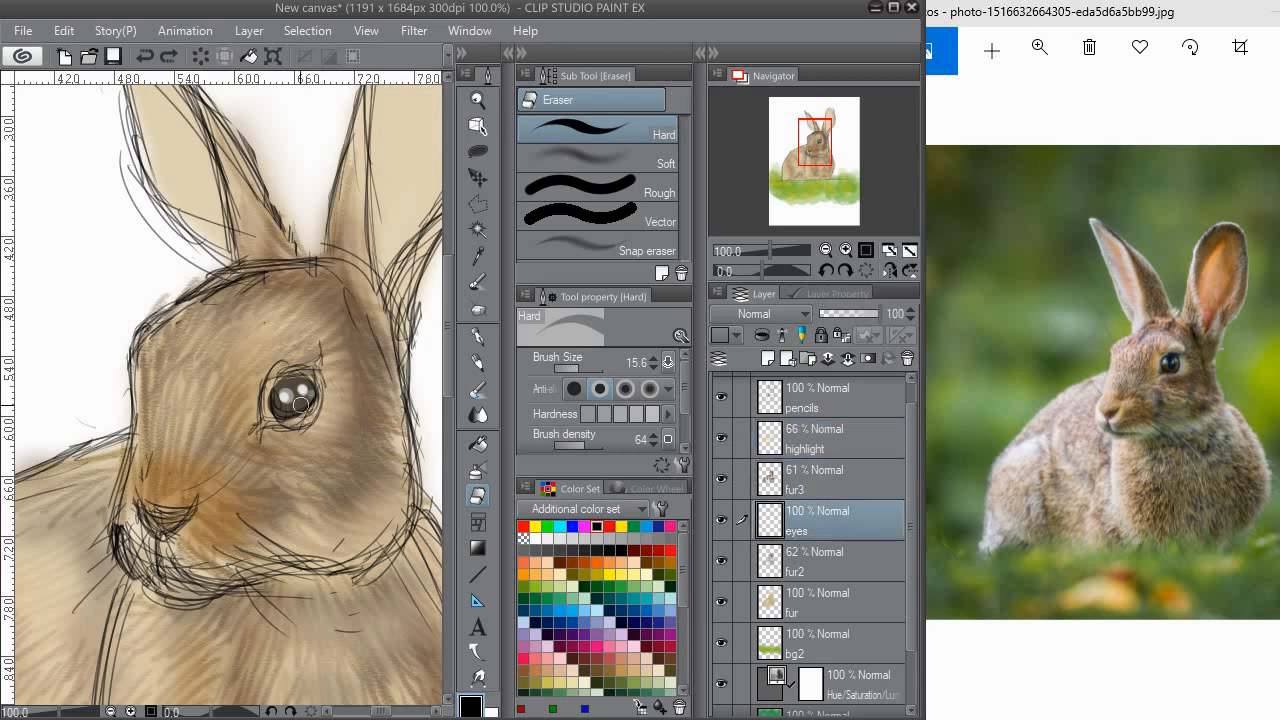
{"action": "left_click", "coordinate": [478, 390]}
{"action": "mouse_move", "coordinate": [296, 398]}
{"action": "left_mouse_down"}
{"action": "mouse_move", "coordinate": [285, 408]}
{"action": "mouse_move", "coordinate": [298, 402]}
{"action": "left_mouse_up"}
{"action": "key", "text": "ctrl+z"}
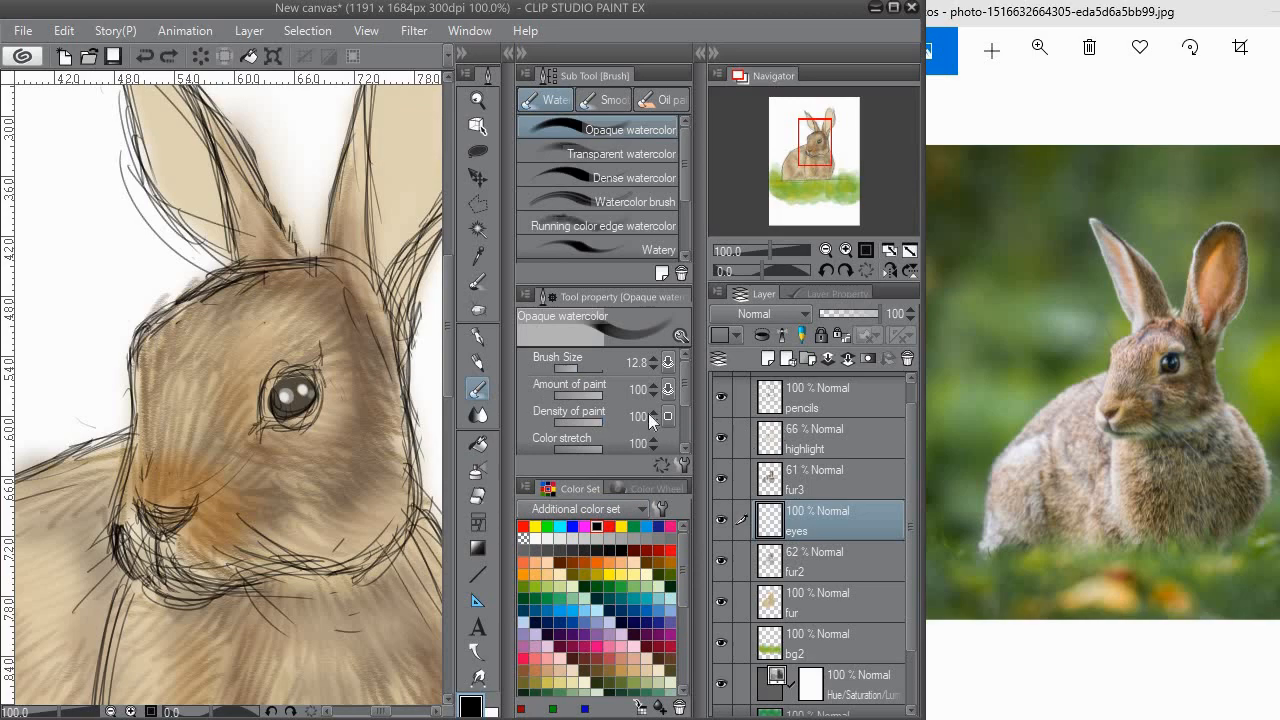
Add a new layer directly above fur3 and name it "ears".
{"action": "scroll", "coordinate": [282, 345], "scroll_direction": "down", "scroll_amount": 5}
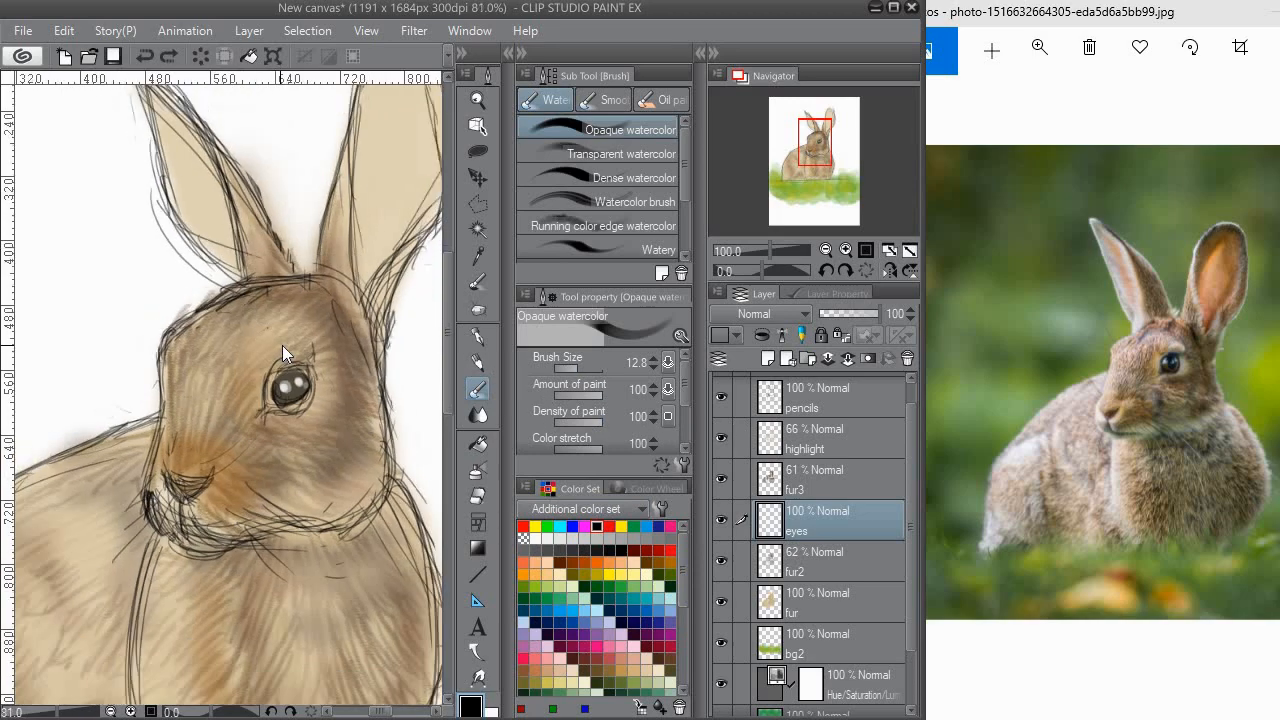
{"action": "scroll", "coordinate": [287, 366], "scroll_direction": "up", "scroll_amount": 2}
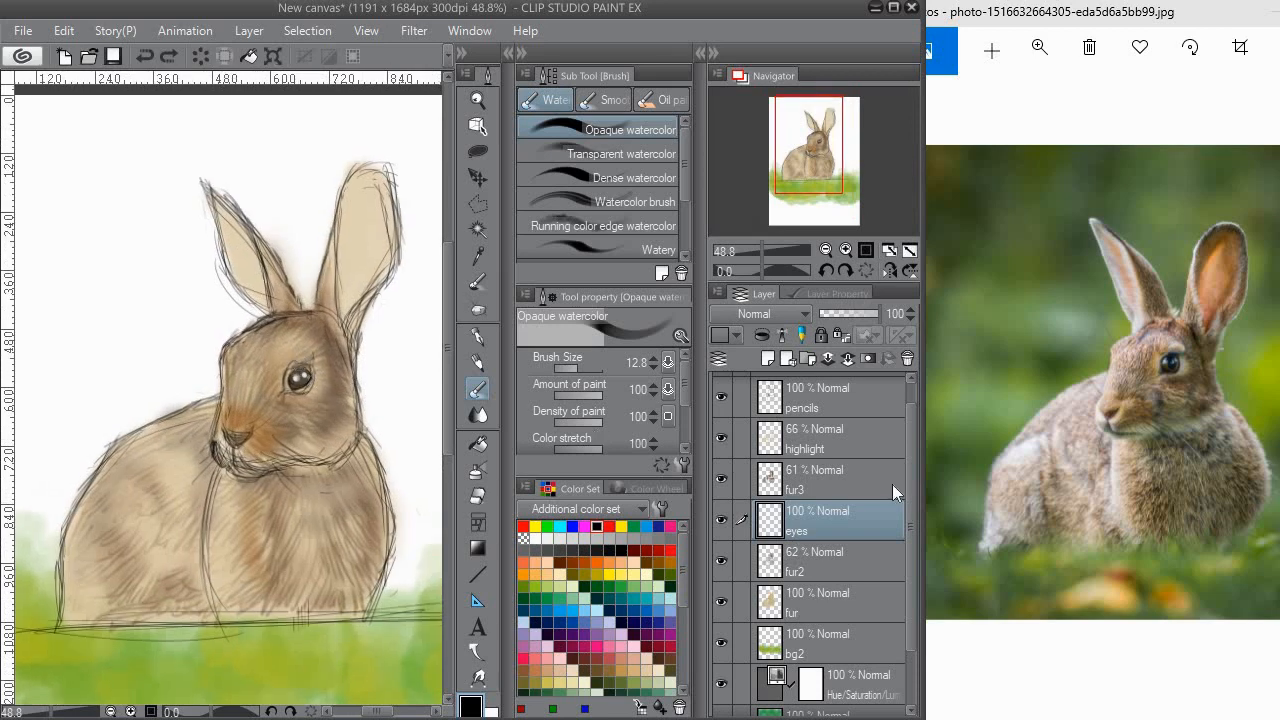
{"action": "left_click", "coordinate": [845, 443]}
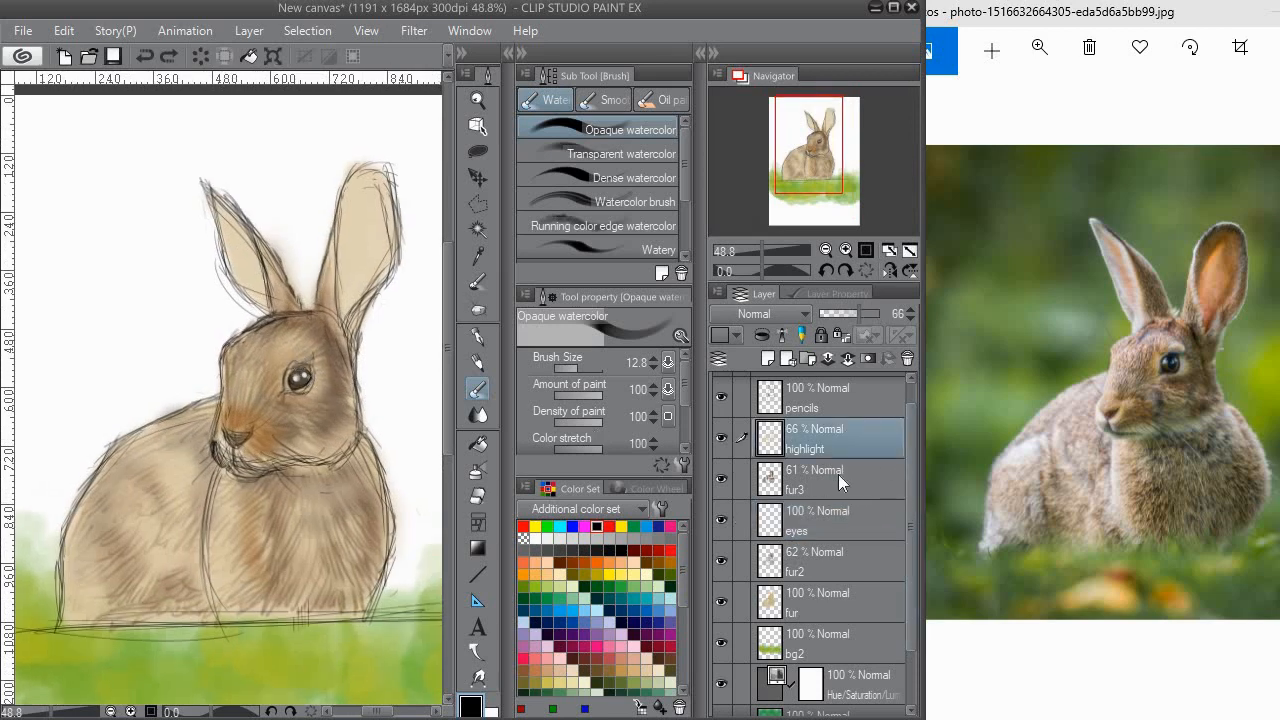
{"action": "left_click", "coordinate": [838, 474]}
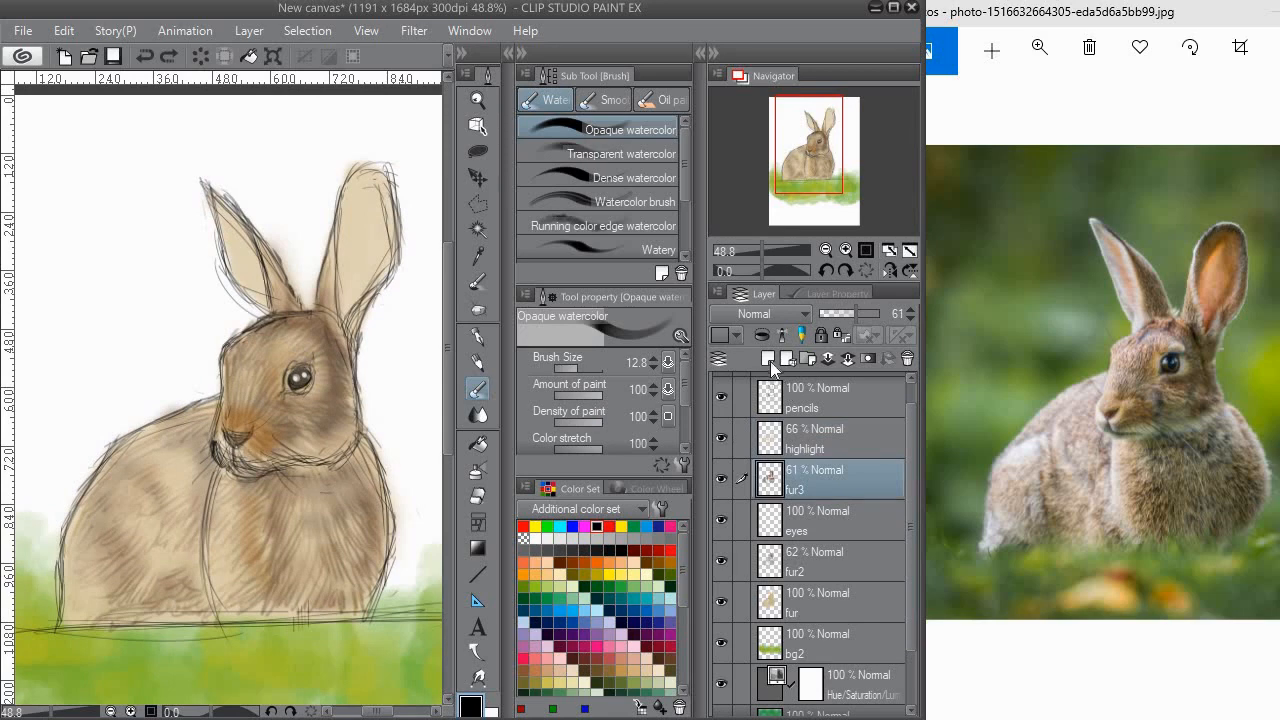
{"action": "left_click", "coordinate": [768, 359]}
{"action": "double_click", "coordinate": [834, 467]}
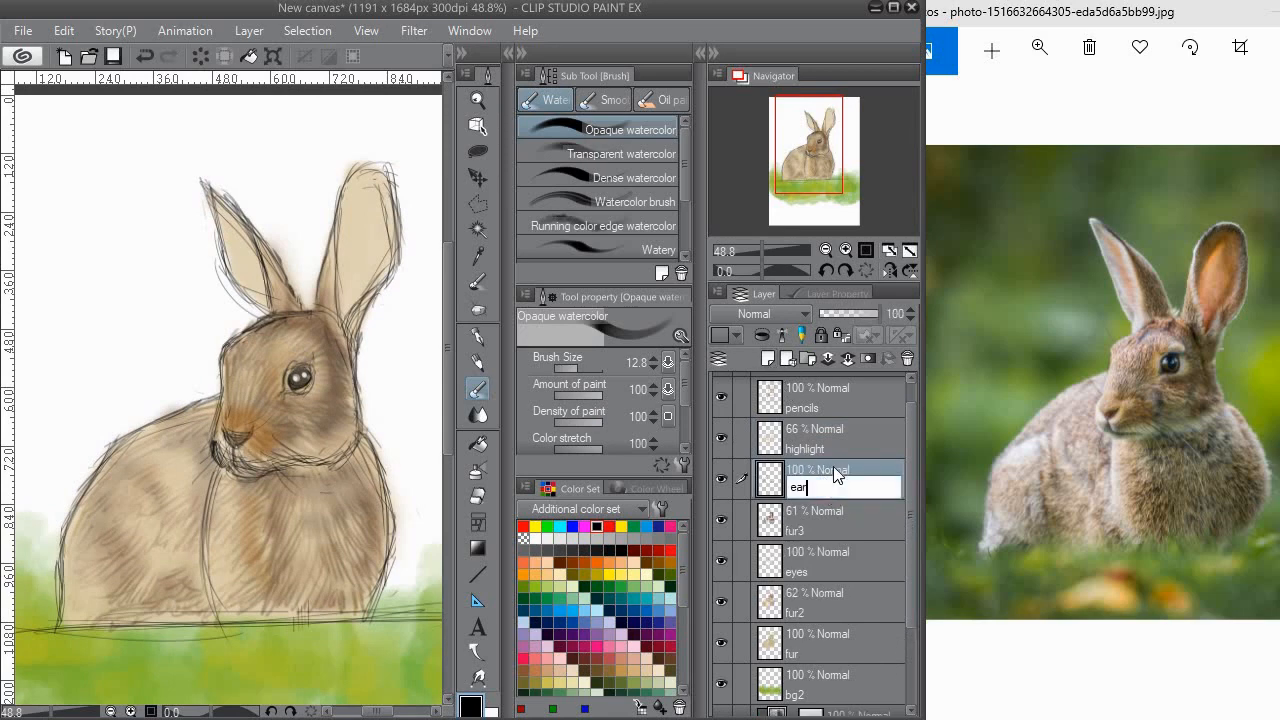
{"action": "type", "text": "ears"}
{"action": "key", "text": "Return"}
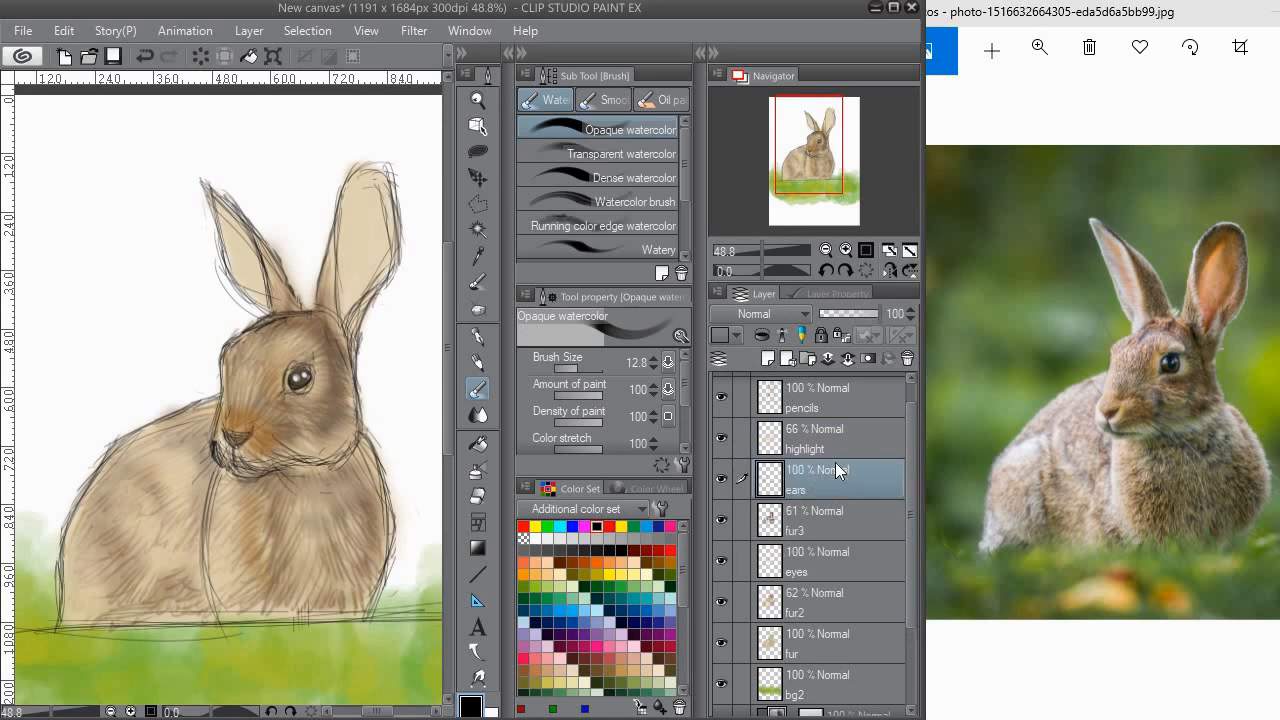
Set the ears layer's blending mode to Overlay.
{"action": "left_click_drag", "start_coordinate": [357, 355], "coordinate": [329, 381]}
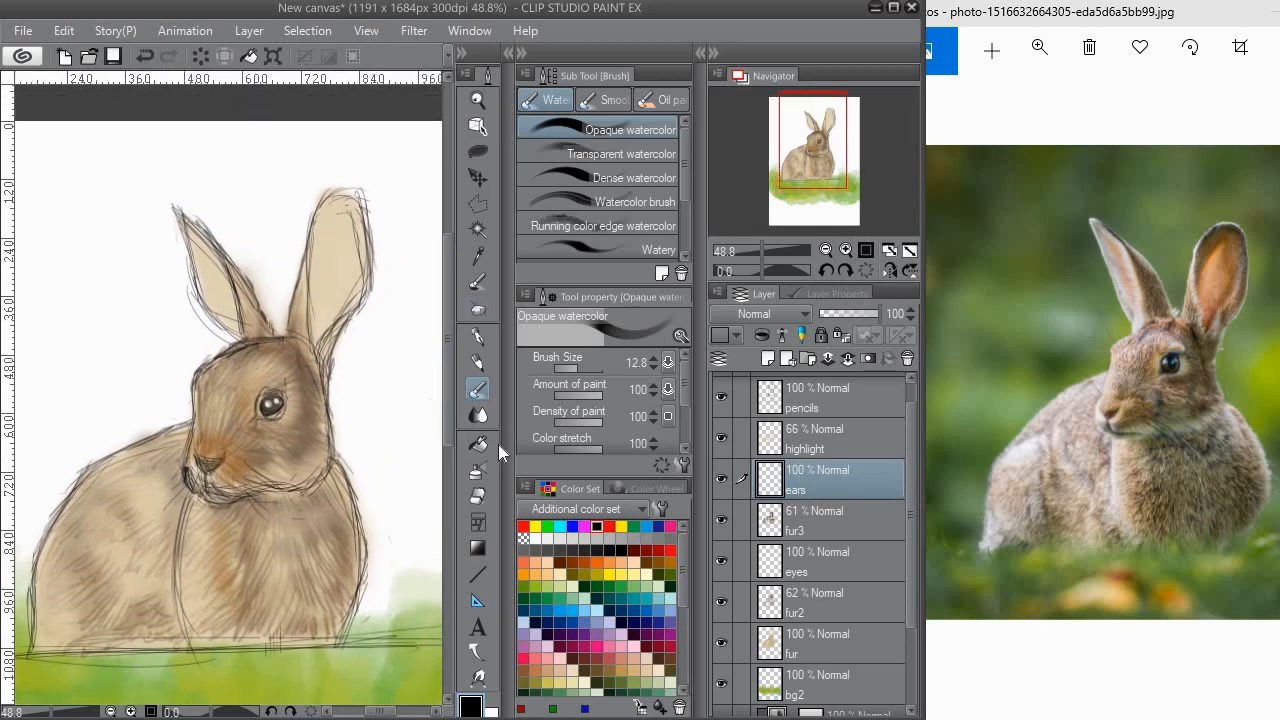
{"action": "left_click", "coordinate": [753, 316]}
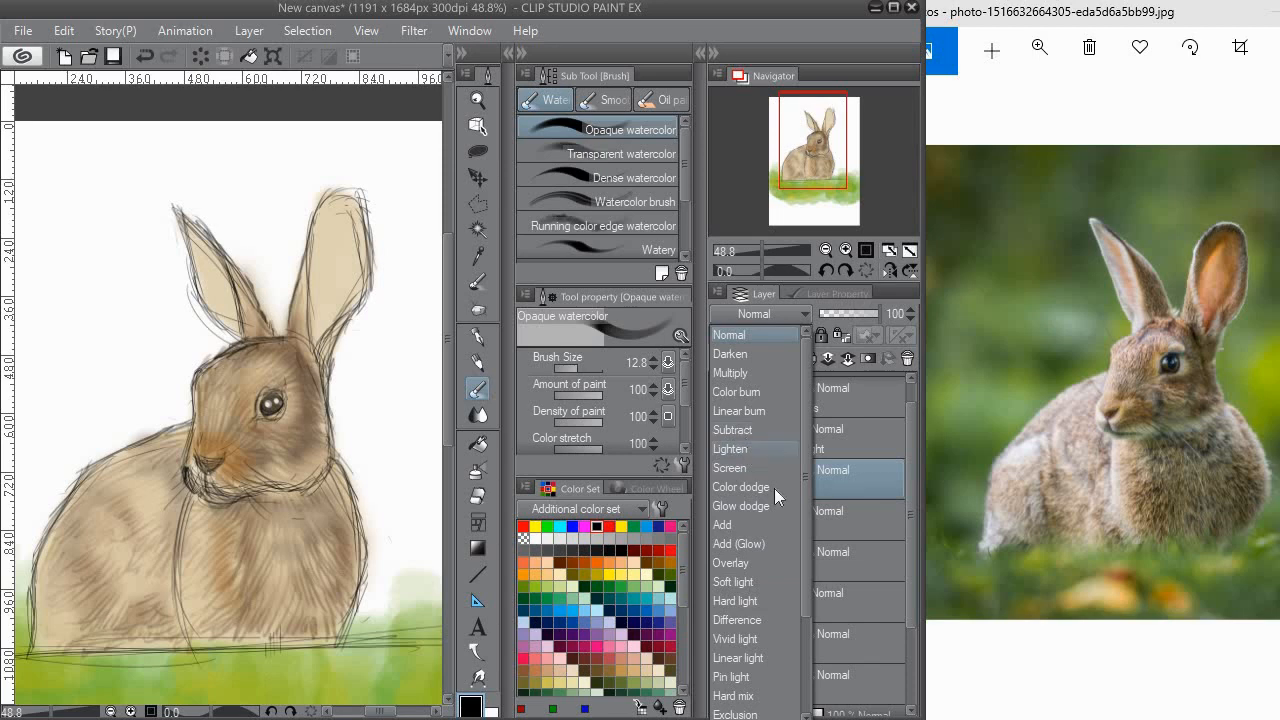
{"action": "left_click", "coordinate": [747, 563]}
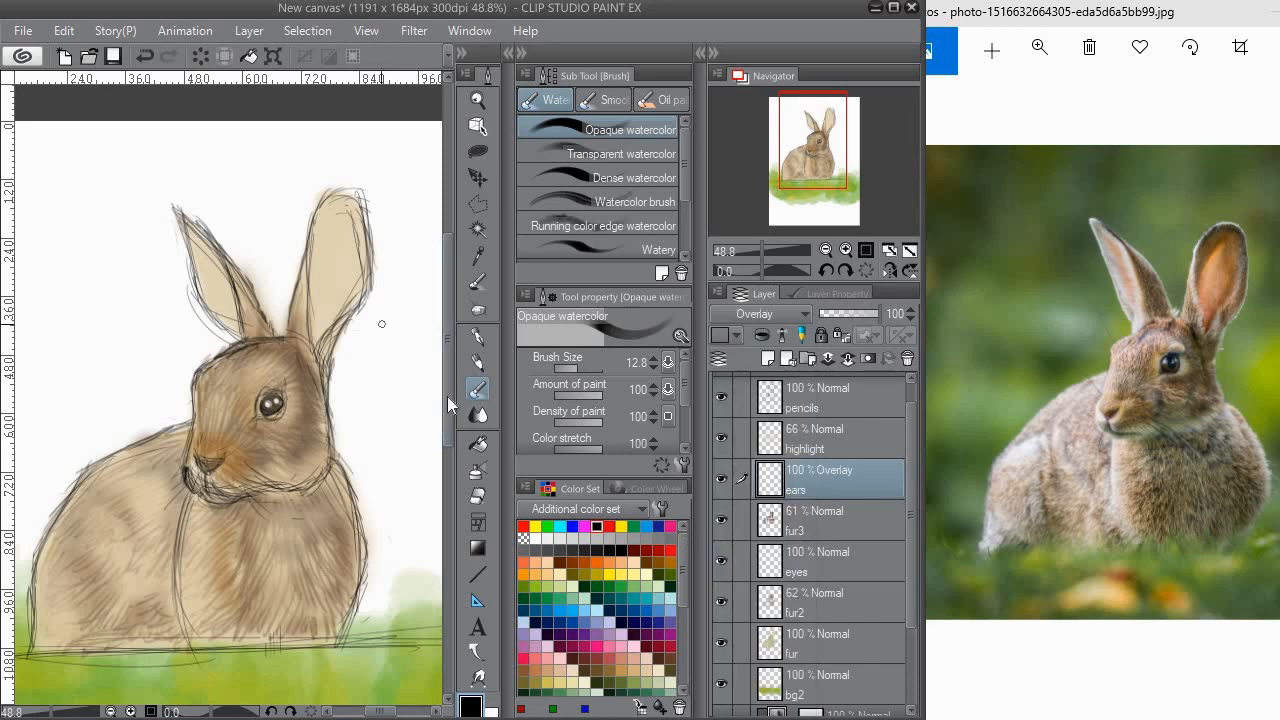
Choose a light orange (H 25, S 58, V 91), try a Soft airbrush stroke inside the larger ear, and undo it.
{"action": "left_click", "coordinate": [610, 644]}
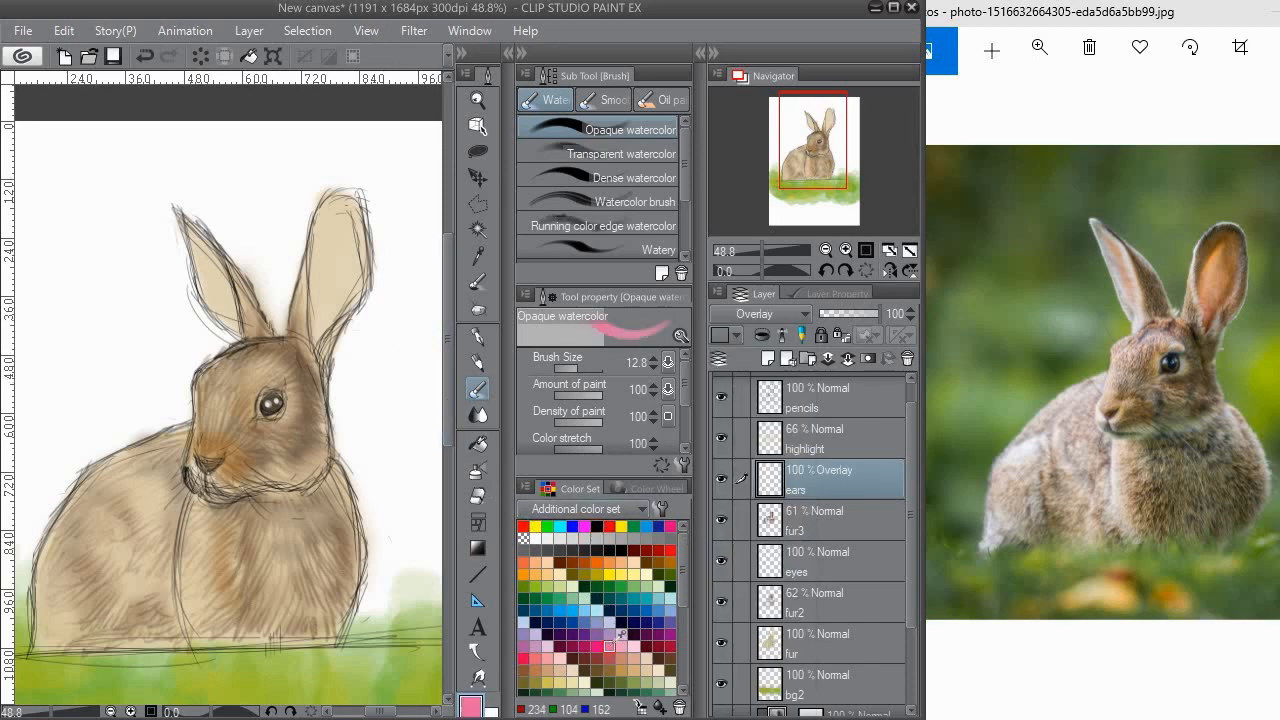
{"action": "left_click", "coordinate": [624, 489]}
{"action": "mouse_move", "coordinate": [557, 553]}
{"action": "left_mouse_down"}
{"action": "mouse_move", "coordinate": [556, 538]}
{"action": "mouse_move", "coordinate": [567, 548]}
{"action": "left_mouse_up"}
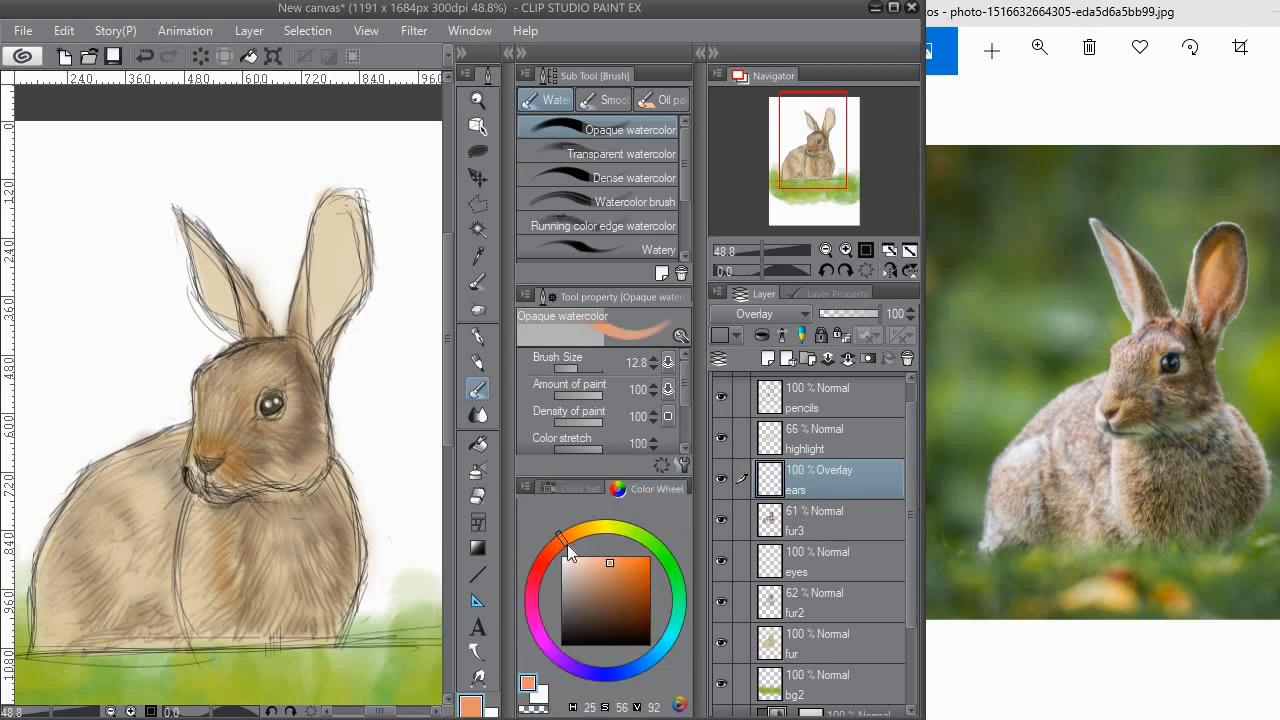
{"action": "left_click", "coordinate": [614, 563]}
{"action": "left_click", "coordinate": [481, 470]}
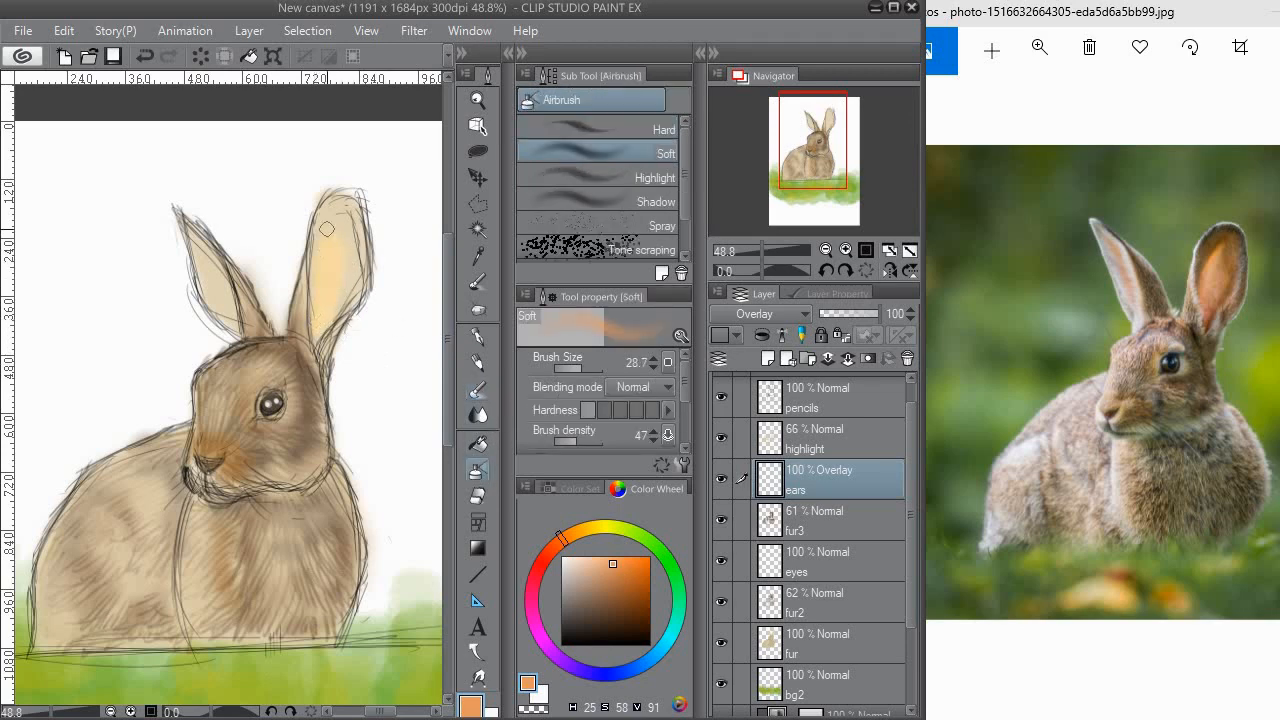
{"action": "key", "text": "ctrl+z"}
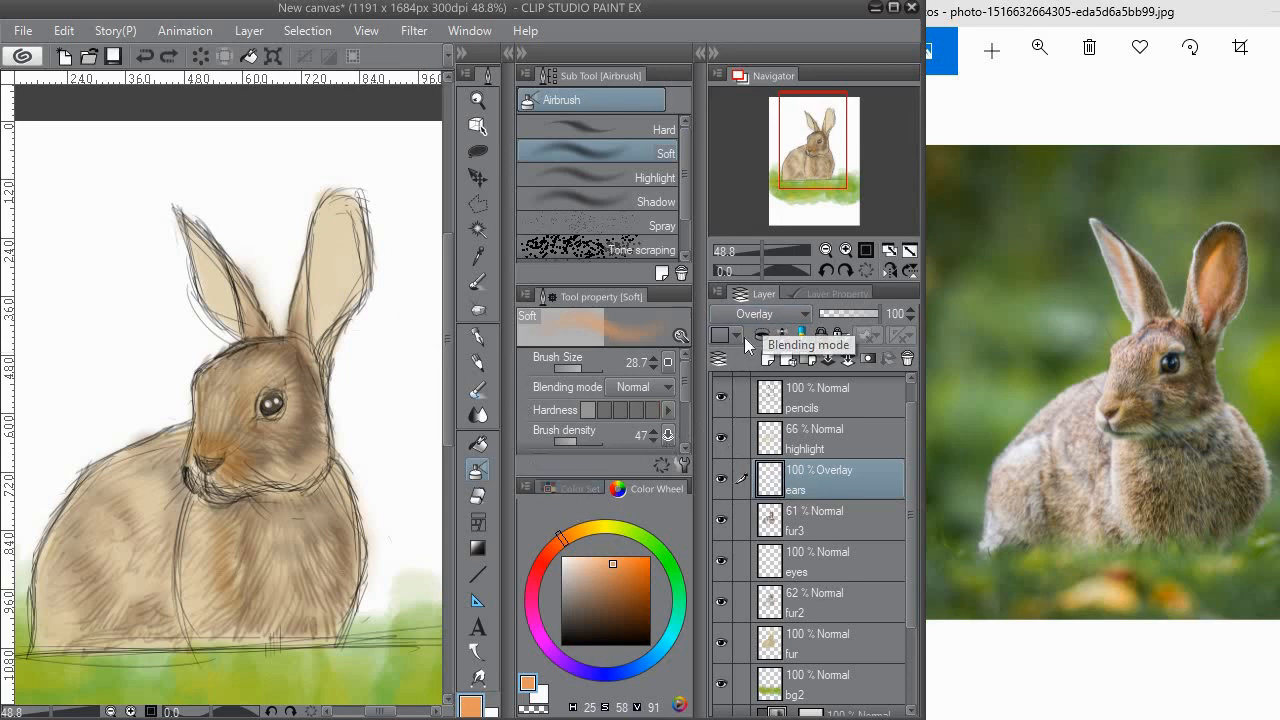
Try the ears layer in Add mode with an orange Soft airbrush stroke inside the larger ear, and undo the stroke.
{"action": "left_click", "coordinate": [754, 312]}
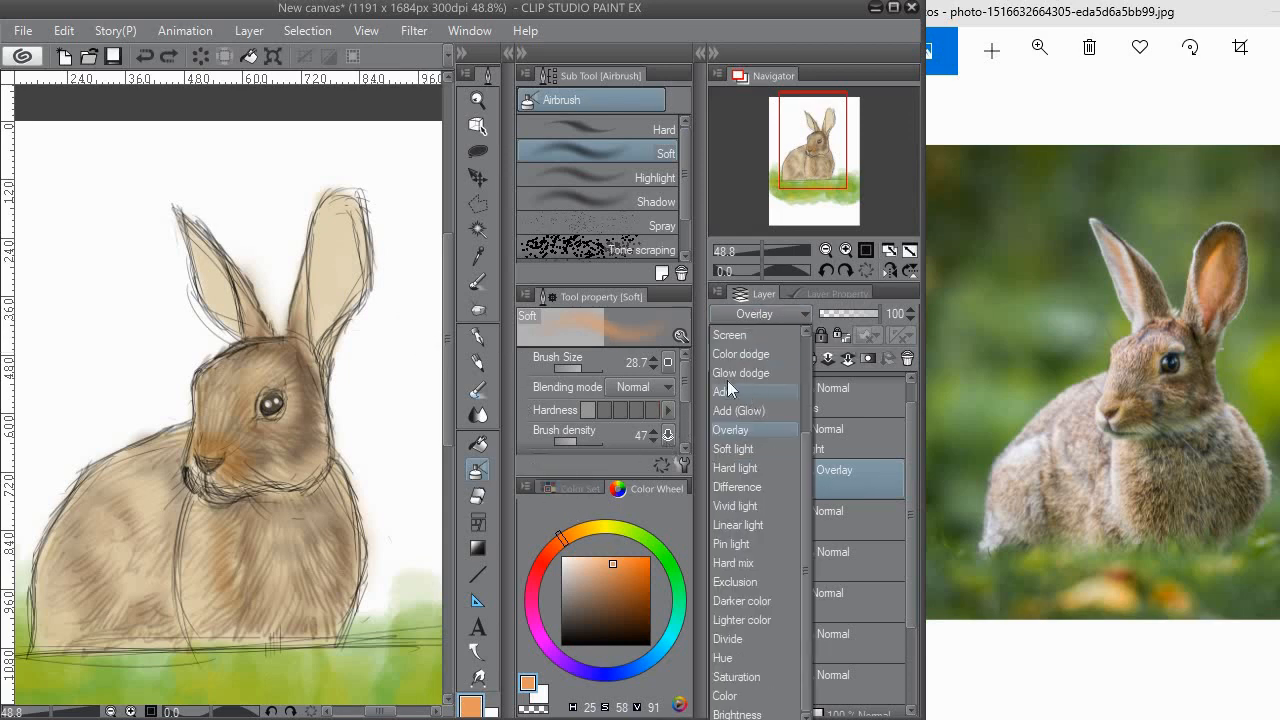
{"action": "left_click", "coordinate": [740, 391]}
{"action": "left_click_drag", "start_coordinate": [322, 328], "coordinate": [331, 252]}
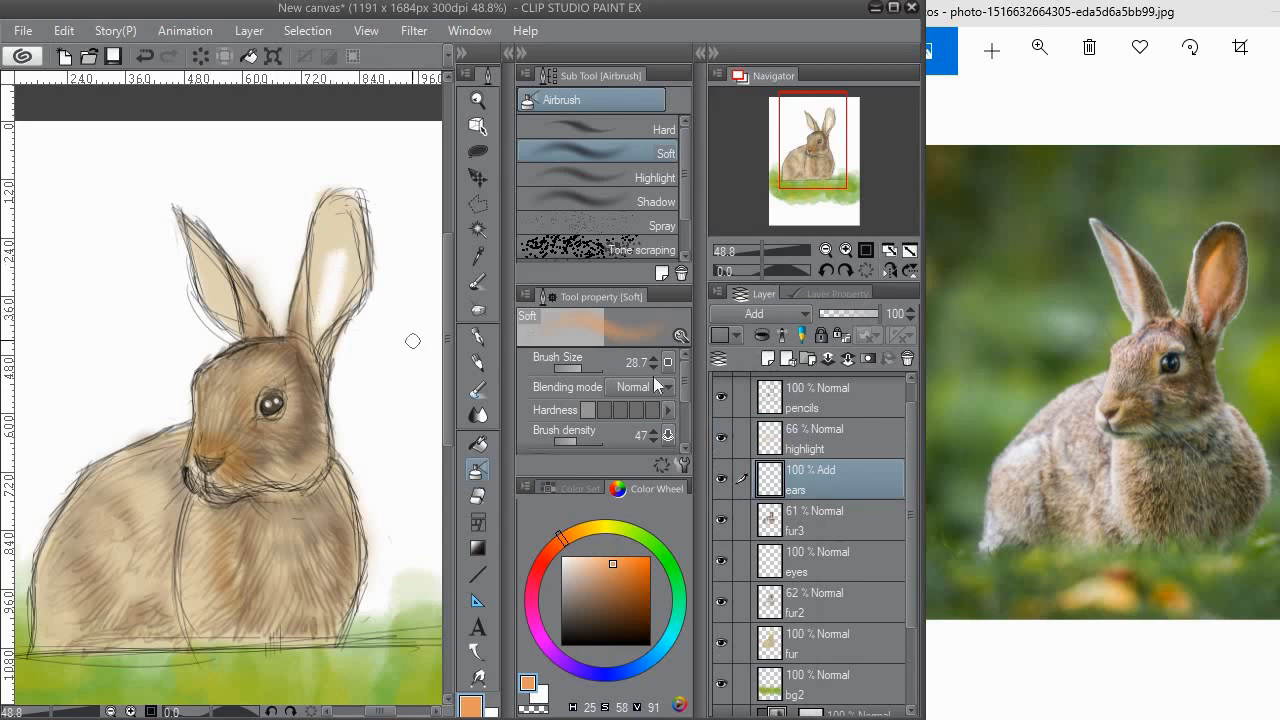
{"action": "key", "text": "ctrl+z"}
Try Glow dodge blending on the ears layer with an orange airbrush stroke in the larger ear, and undo the stroke.
{"action": "left_click", "coordinate": [756, 314]}
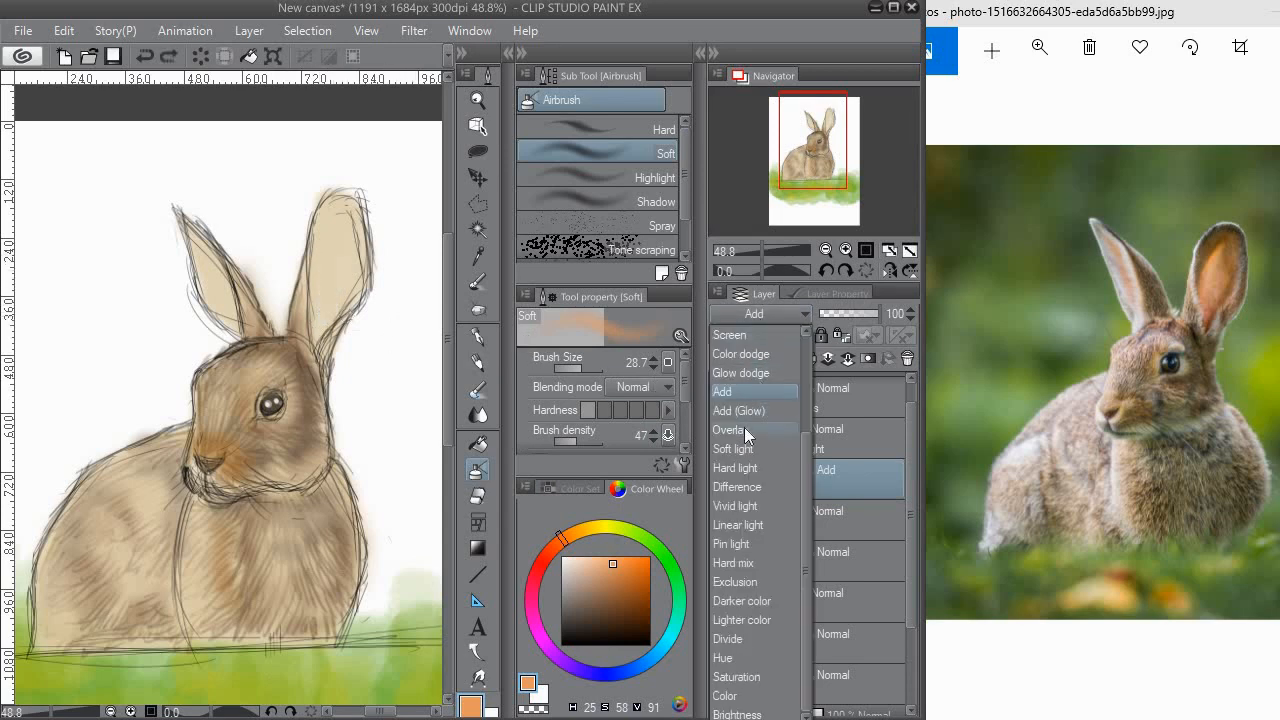
{"action": "left_click", "coordinate": [740, 372]}
{"action": "mouse_move", "coordinate": [314, 278]}
{"action": "left_mouse_down"}
{"action": "mouse_move", "coordinate": [336, 262]}
{"action": "mouse_move", "coordinate": [334, 300]}
{"action": "mouse_move", "coordinate": [326, 240]}
{"action": "left_mouse_up"}
{"action": "key", "text": "ctrl+z"}
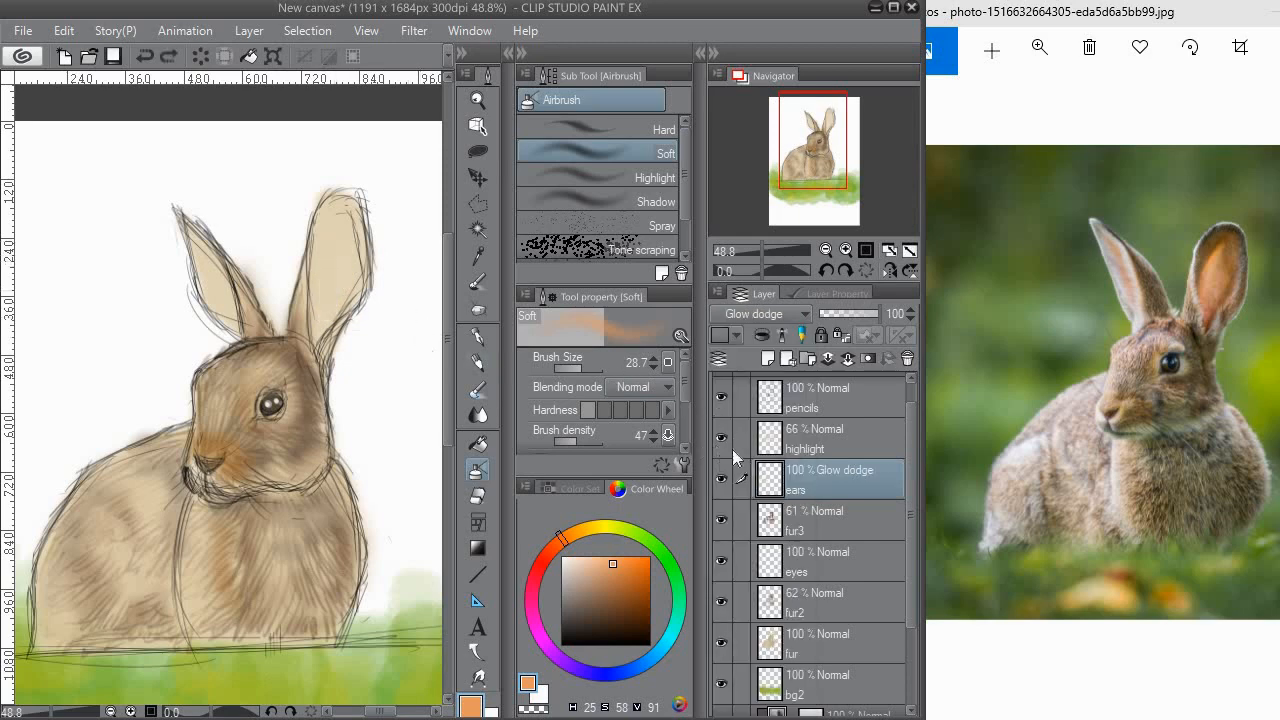
Try Screen blending on the ears layer with an orange airbrush stroke in the larger ear, and undo the stroke.
{"action": "left_click", "coordinate": [766, 314]}
{"action": "scroll", "coordinate": [803, 348], "scroll_direction": "up", "scroll_amount": 3}
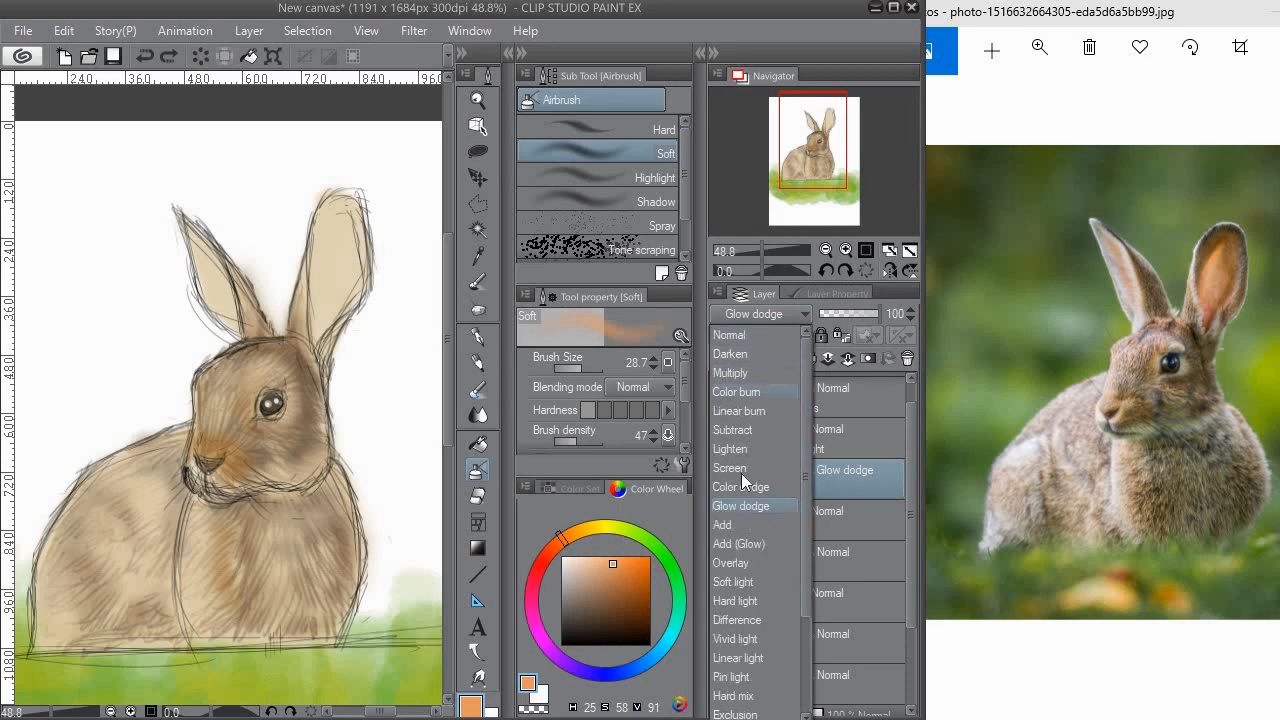
{"action": "left_click", "coordinate": [739, 467]}
{"action": "mouse_move", "coordinate": [328, 295]}
{"action": "left_mouse_down"}
{"action": "mouse_move", "coordinate": [325, 311]}
{"action": "mouse_move", "coordinate": [329, 243]}
{"action": "left_mouse_up"}
{"action": "key", "text": "ctrl+z"}
Set the ears layer's blending mode to Normal and fill the inside of the larger ear with light orange Soft airbrush.
{"action": "left_click", "coordinate": [779, 323]}
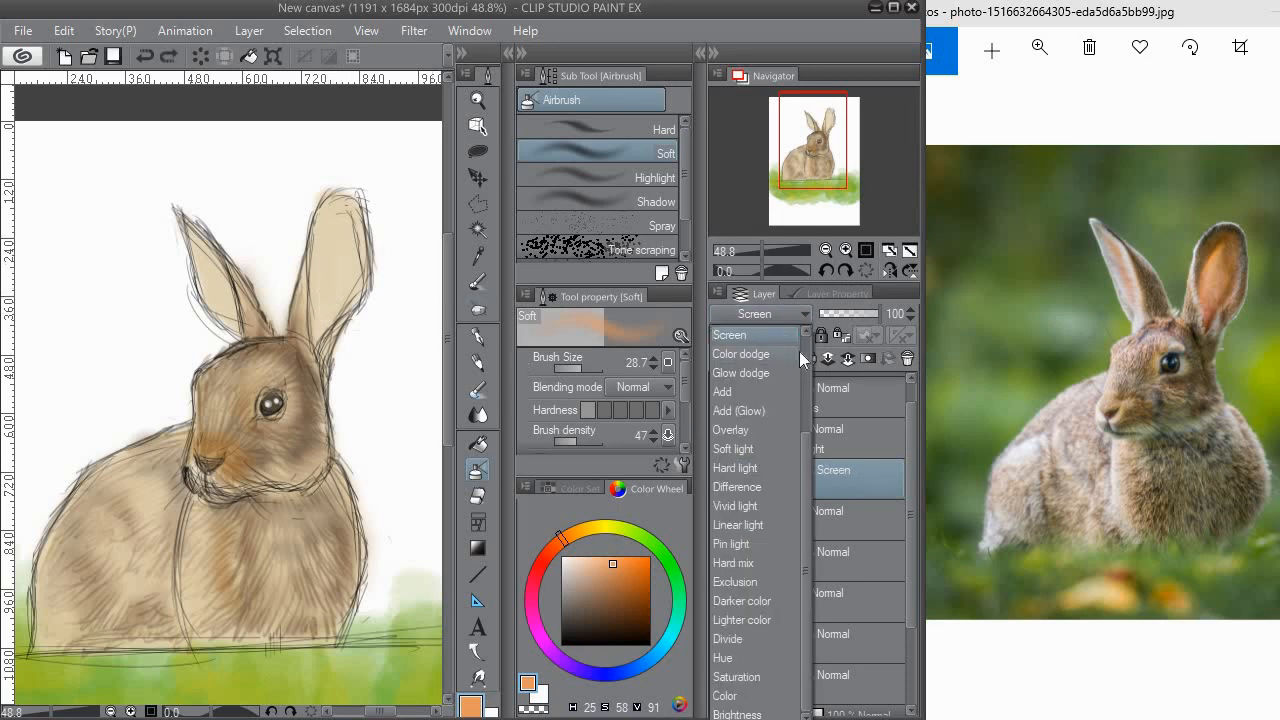
{"action": "scroll", "coordinate": [799, 351], "scroll_direction": "up", "scroll_amount": 3}
{"action": "left_click", "coordinate": [747, 334]}
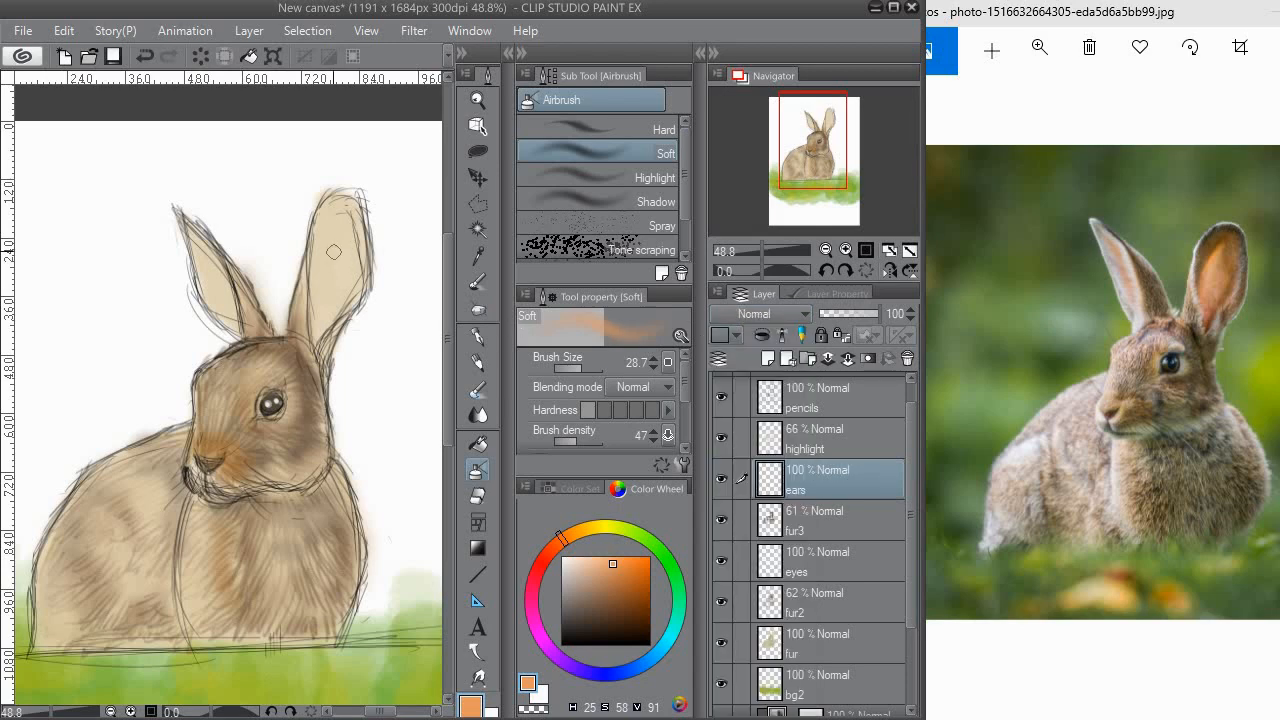
{"action": "mouse_move", "coordinate": [334, 252]}
{"action": "left_mouse_down"}
{"action": "mouse_move", "coordinate": [316, 336]}
{"action": "mouse_move", "coordinate": [346, 282]}
{"action": "mouse_move", "coordinate": [336, 314]}
{"action": "mouse_move", "coordinate": [317, 319]}
{"action": "mouse_move", "coordinate": [318, 242]}
{"action": "mouse_move", "coordinate": [335, 202]}
{"action": "mouse_move", "coordinate": [353, 250]}
{"action": "mouse_move", "coordinate": [344, 204]}
{"action": "left_mouse_up"}
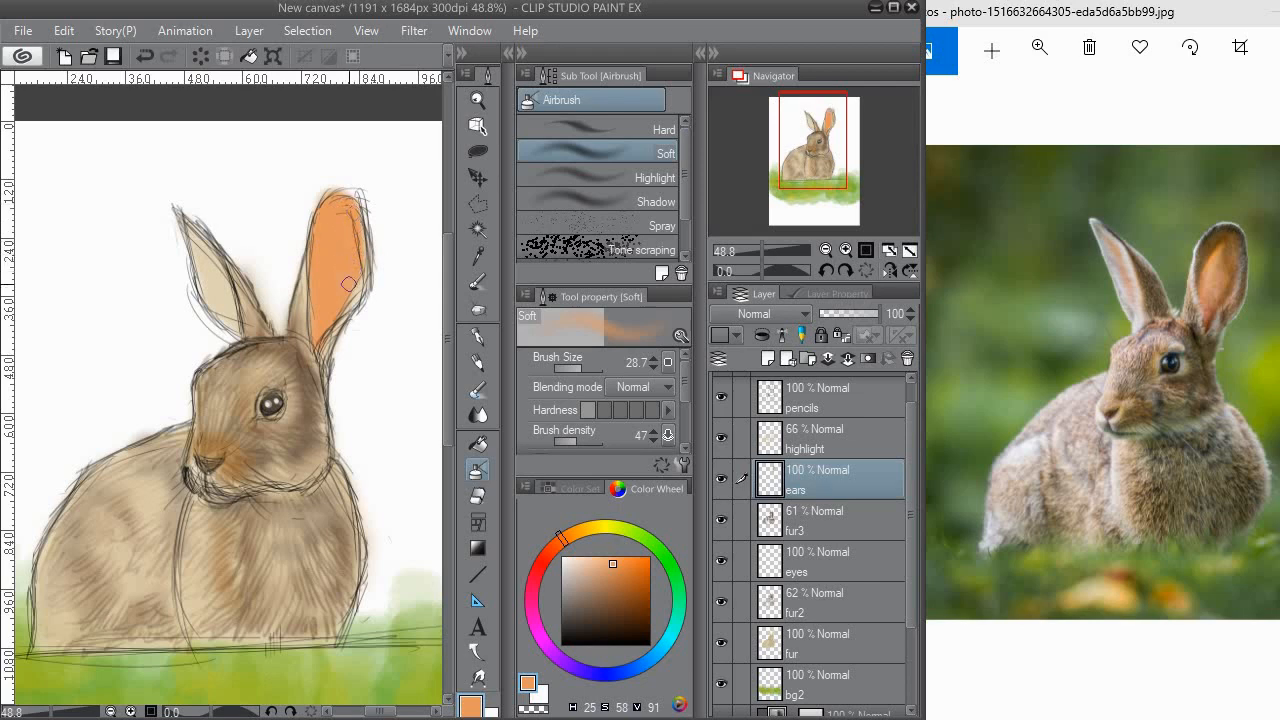
Airbrush the inside of the narrower ear light orange and touch up the inner color of both ears.
{"action": "mouse_move", "coordinate": [228, 274]}
{"action": "left_mouse_down"}
{"action": "mouse_move", "coordinate": [279, 314]}
{"action": "mouse_move", "coordinate": [271, 322]}
{"action": "mouse_move", "coordinate": [249, 278]}
{"action": "mouse_move", "coordinate": [254, 318]}
{"action": "mouse_move", "coordinate": [268, 317]}
{"action": "mouse_move", "coordinate": [285, 352]}
{"action": "mouse_move", "coordinate": [262, 287]}
{"action": "mouse_move", "coordinate": [265, 305]}
{"action": "left_mouse_up"}
{"action": "left_click_drag", "start_coordinate": [349, 324], "coordinate": [309, 264]}
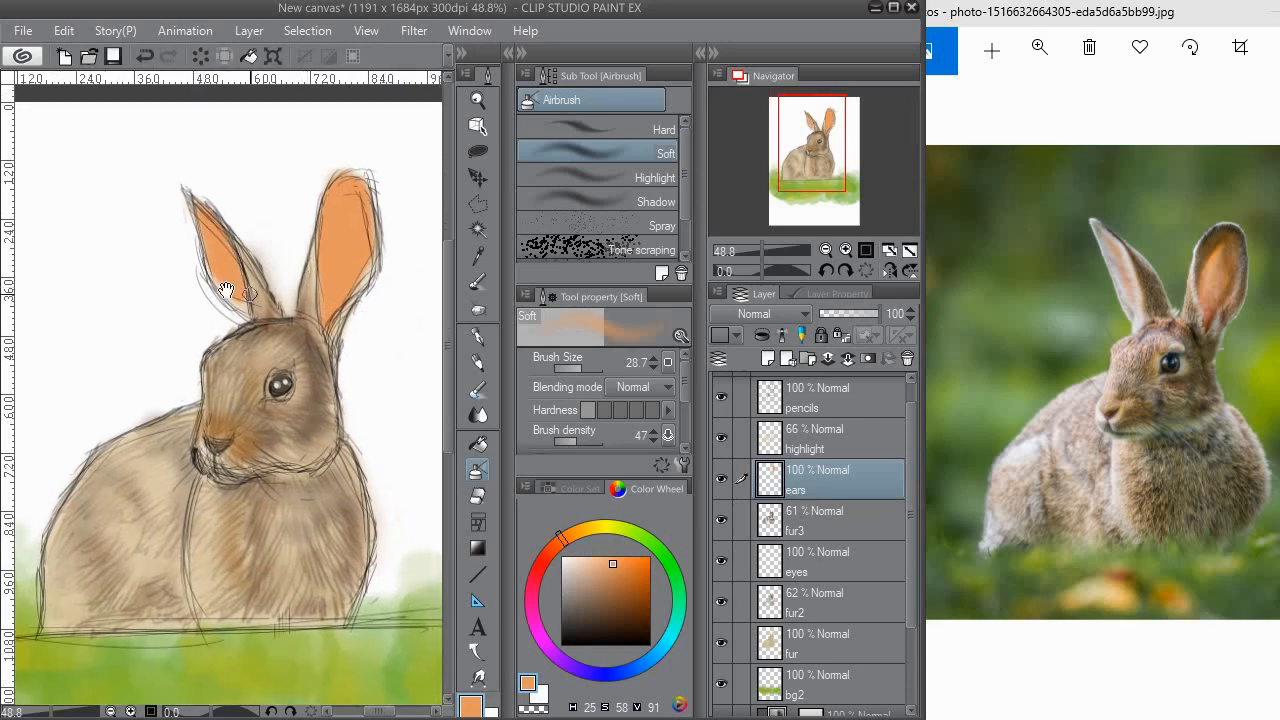
{"action": "left_click_drag", "start_coordinate": [237, 303], "coordinate": [244, 302]}
{"action": "left_click_drag", "start_coordinate": [350, 247], "coordinate": [344, 263]}
{"action": "left_click_drag", "start_coordinate": [332, 200], "coordinate": [303, 243]}
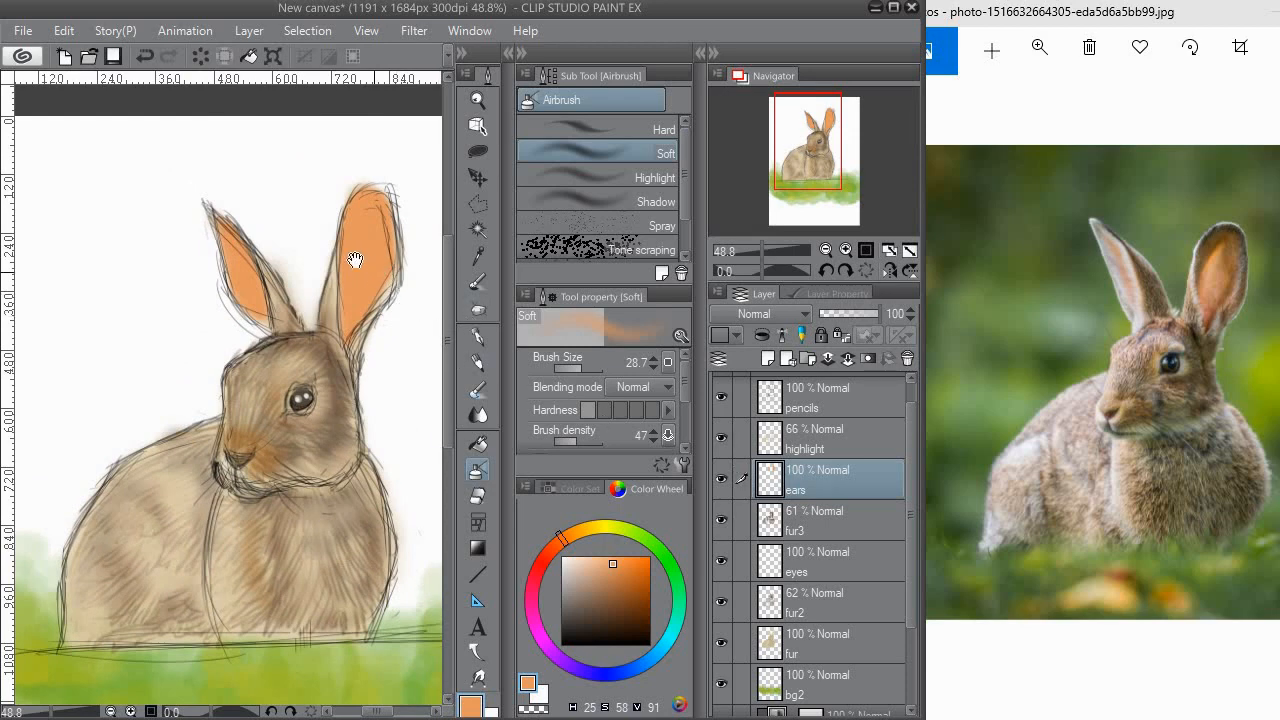
{"action": "left_click_drag", "start_coordinate": [352, 262], "coordinate": [338, 248]}
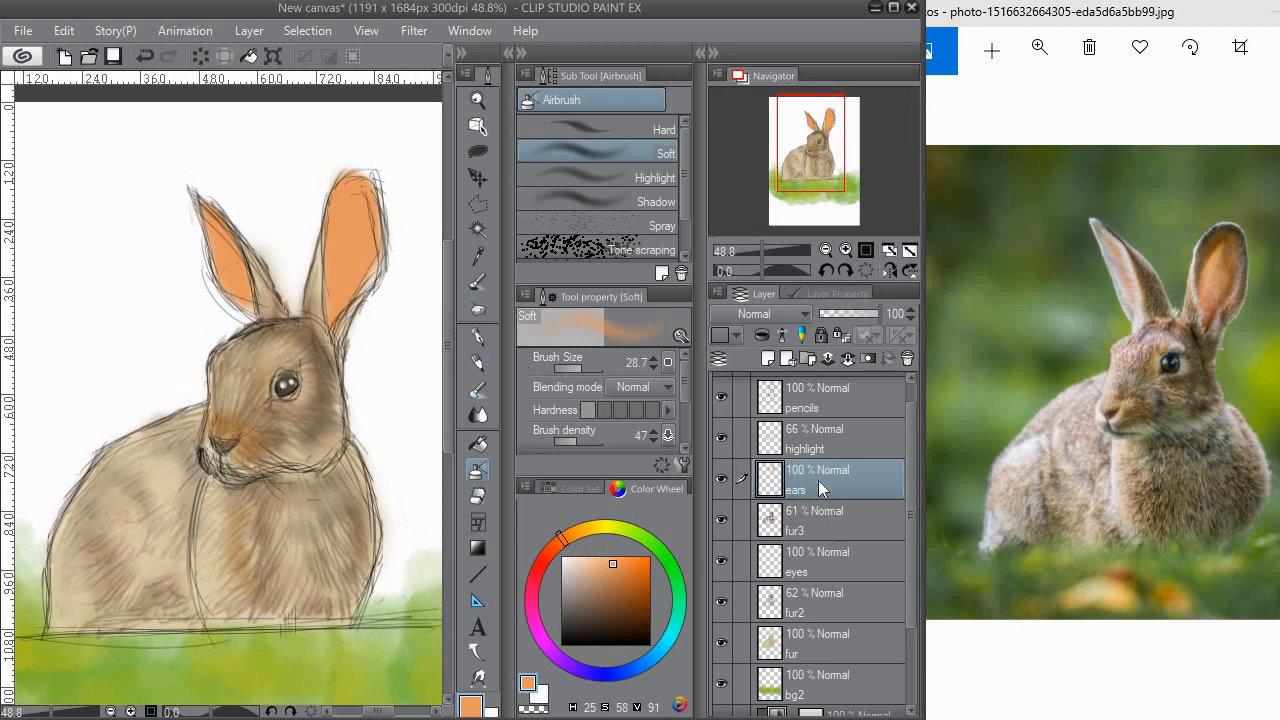
Add a new layer directly above ears and name it "shadows".
{"action": "key", "text": "ctrl+shift+n"}
{"action": "double_click", "coordinate": [847, 462]}
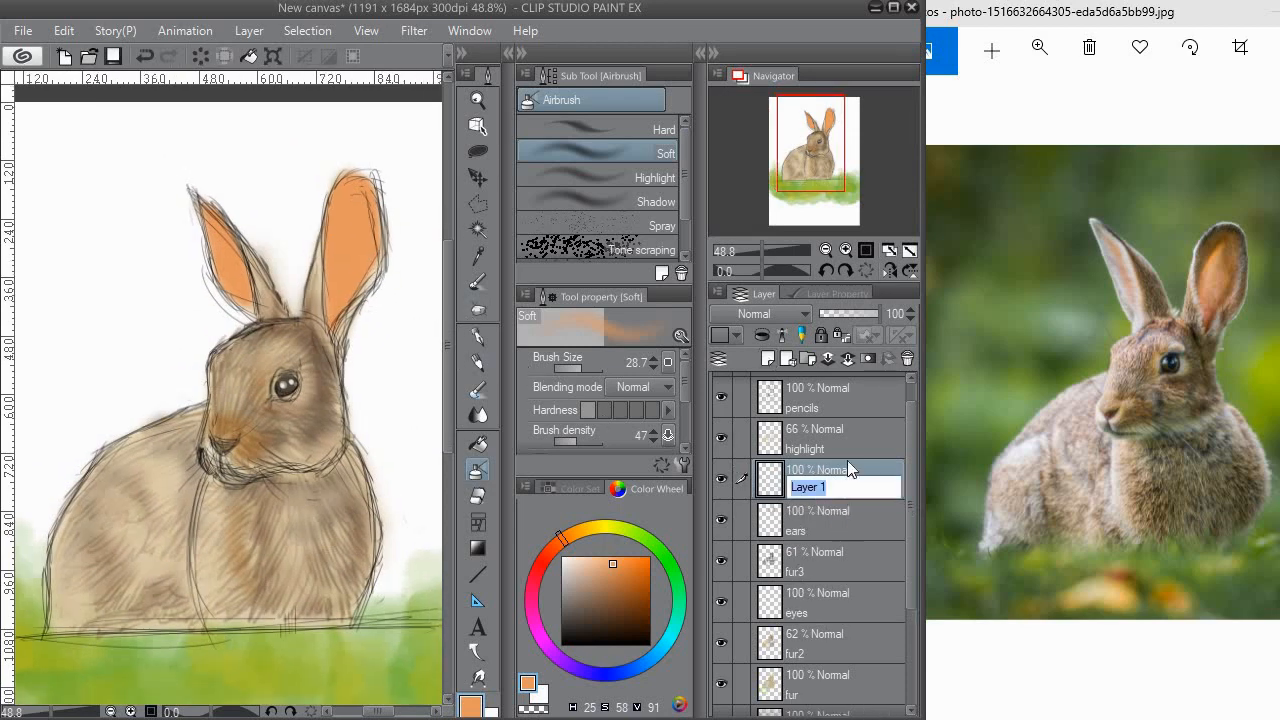
{"action": "type", "text": "shadows"}
{"action": "key", "text": "Return"}
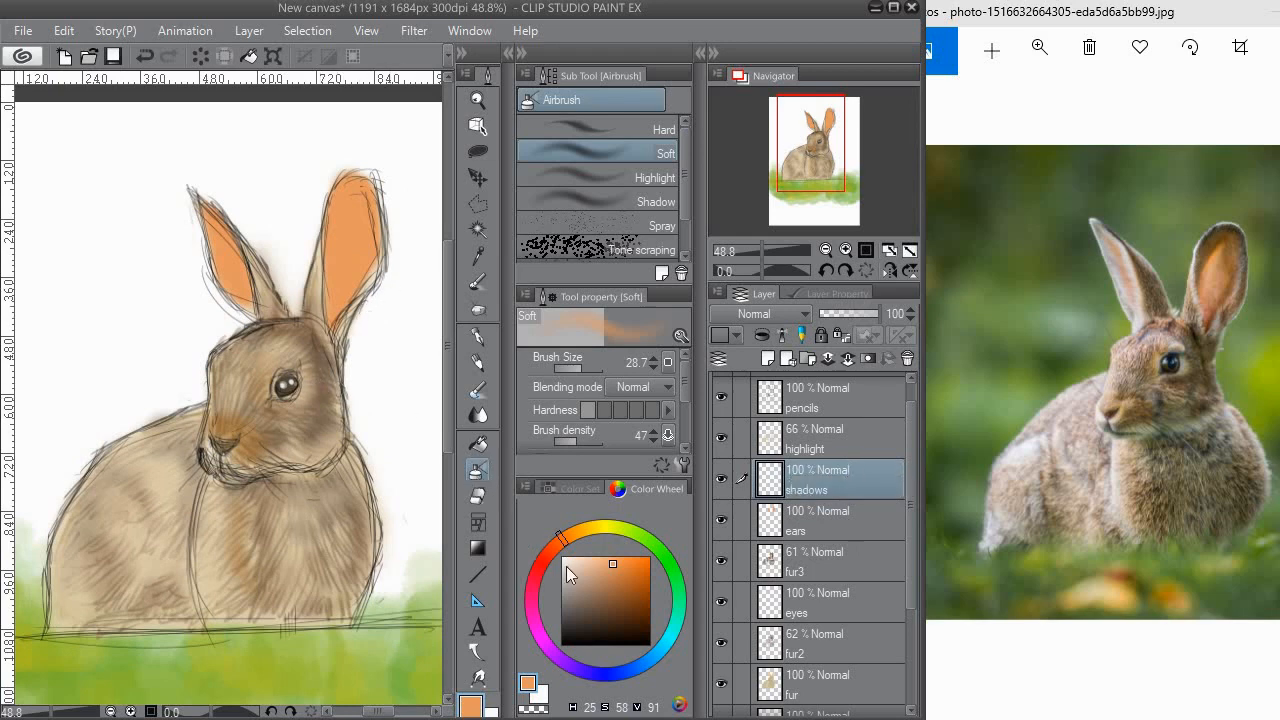
Choose dark gray (RGB 90, 90, 90) and set the shadows layer's blending mode to Multiply.
{"action": "left_click", "coordinate": [565, 490]}
{"action": "left_click", "coordinate": [537, 549]}
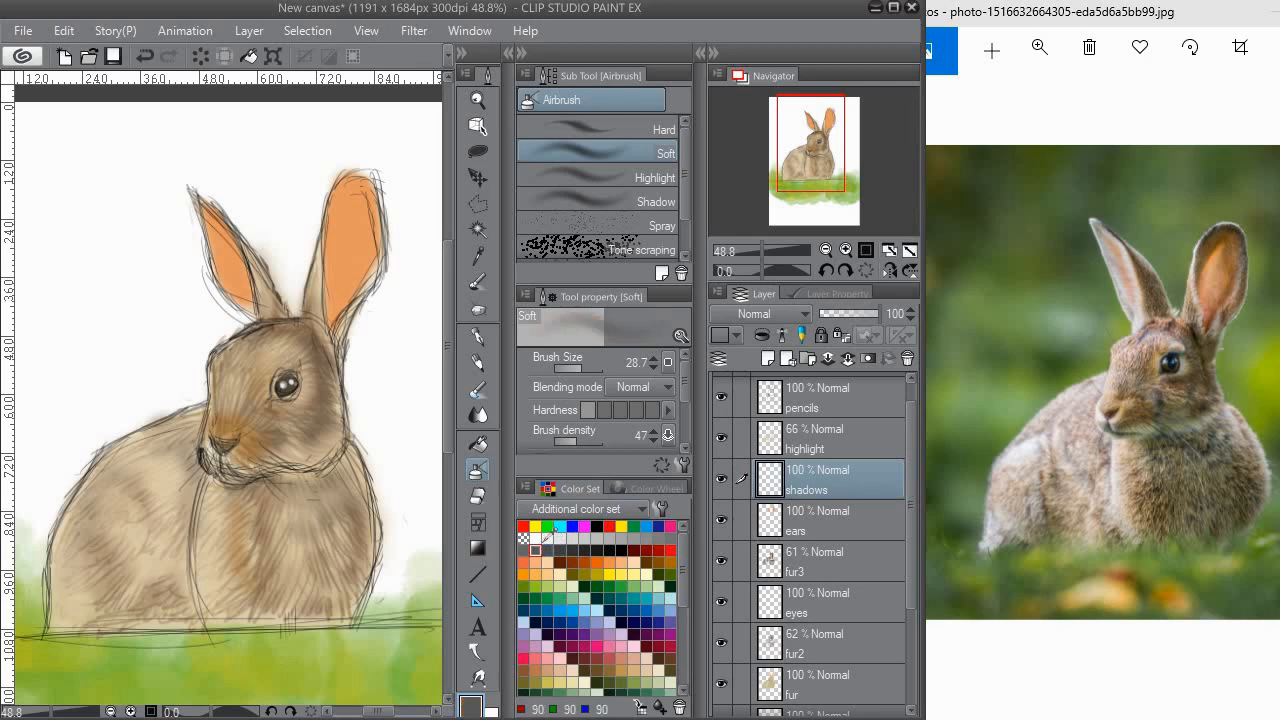
{"action": "left_click", "coordinate": [760, 313]}
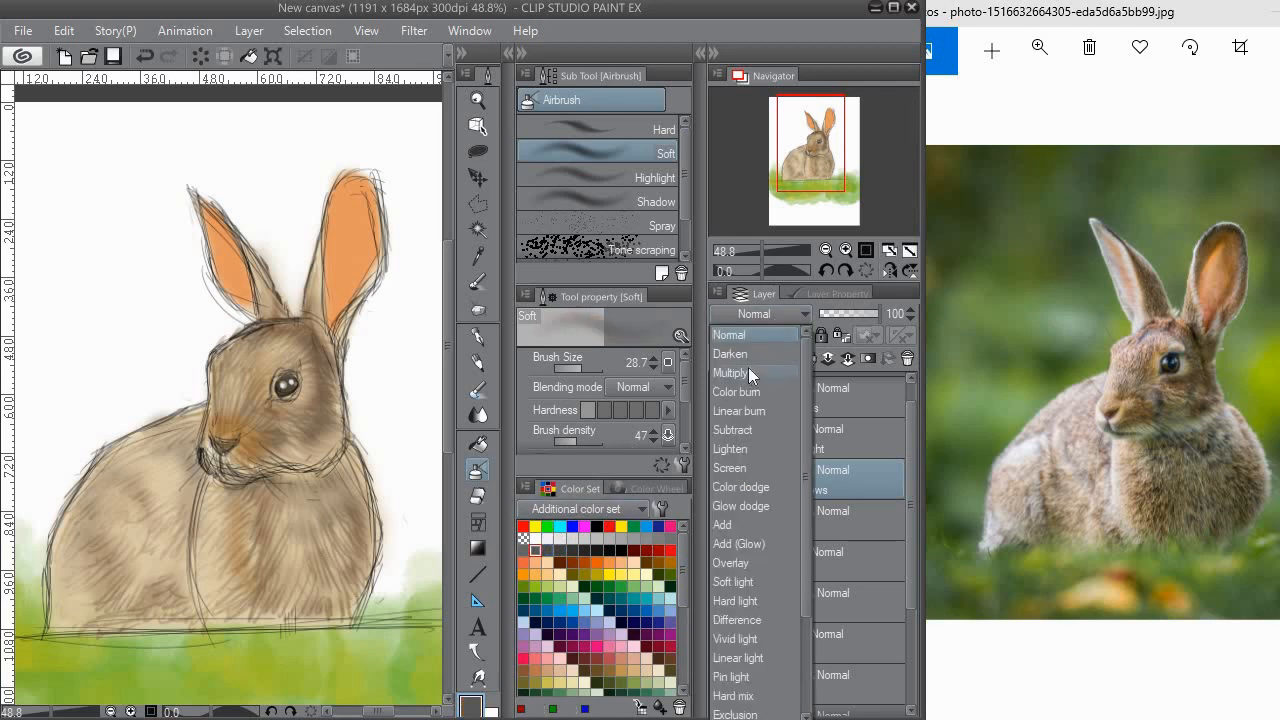
{"action": "left_click", "coordinate": [748, 367]}
Airbrush soft gray shadows over the rabbit's head with the Soft airbrush and set the shadows layer's opacity to 61%.
{"action": "left_click_drag", "start_coordinate": [220, 452], "coordinate": [248, 424]}
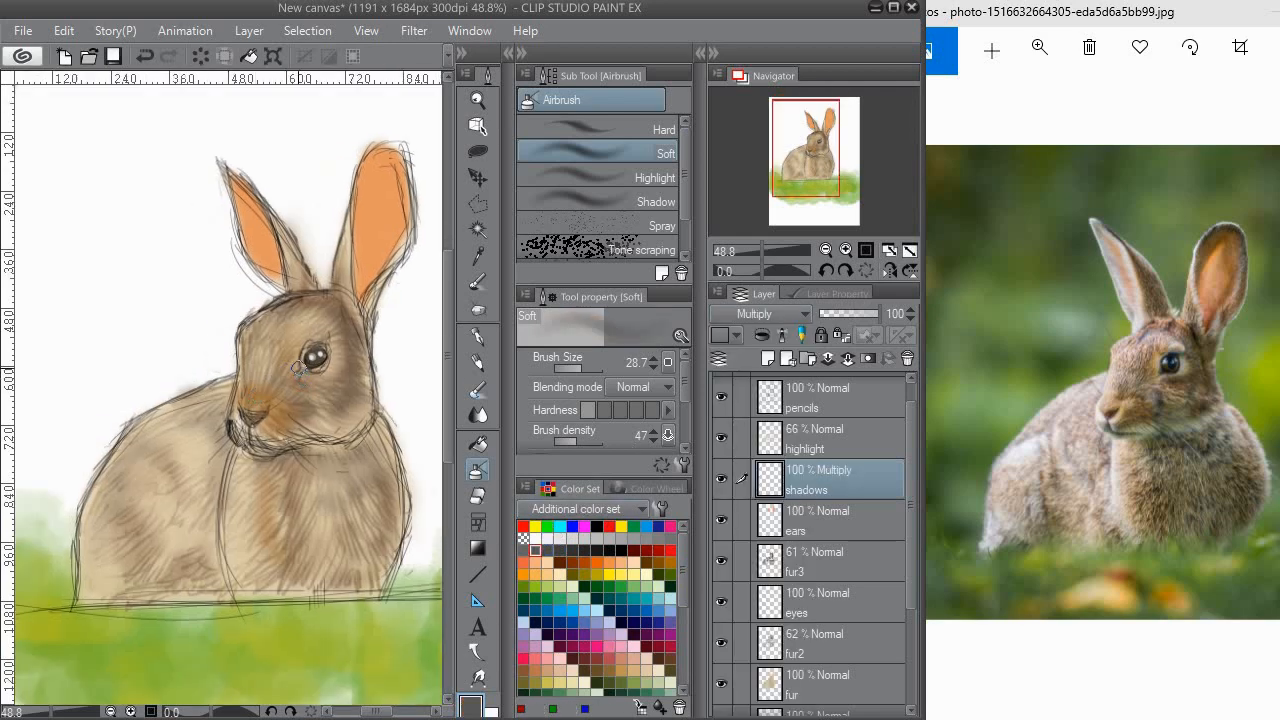
{"action": "mouse_move", "coordinate": [342, 332]}
{"action": "left_mouse_down"}
{"action": "mouse_move", "coordinate": [348, 358]}
{"action": "mouse_move", "coordinate": [367, 364]}
{"action": "mouse_move", "coordinate": [348, 388]}
{"action": "mouse_move", "coordinate": [341, 349]}
{"action": "left_mouse_up"}
{"action": "left_click", "coordinate": [856, 314]}
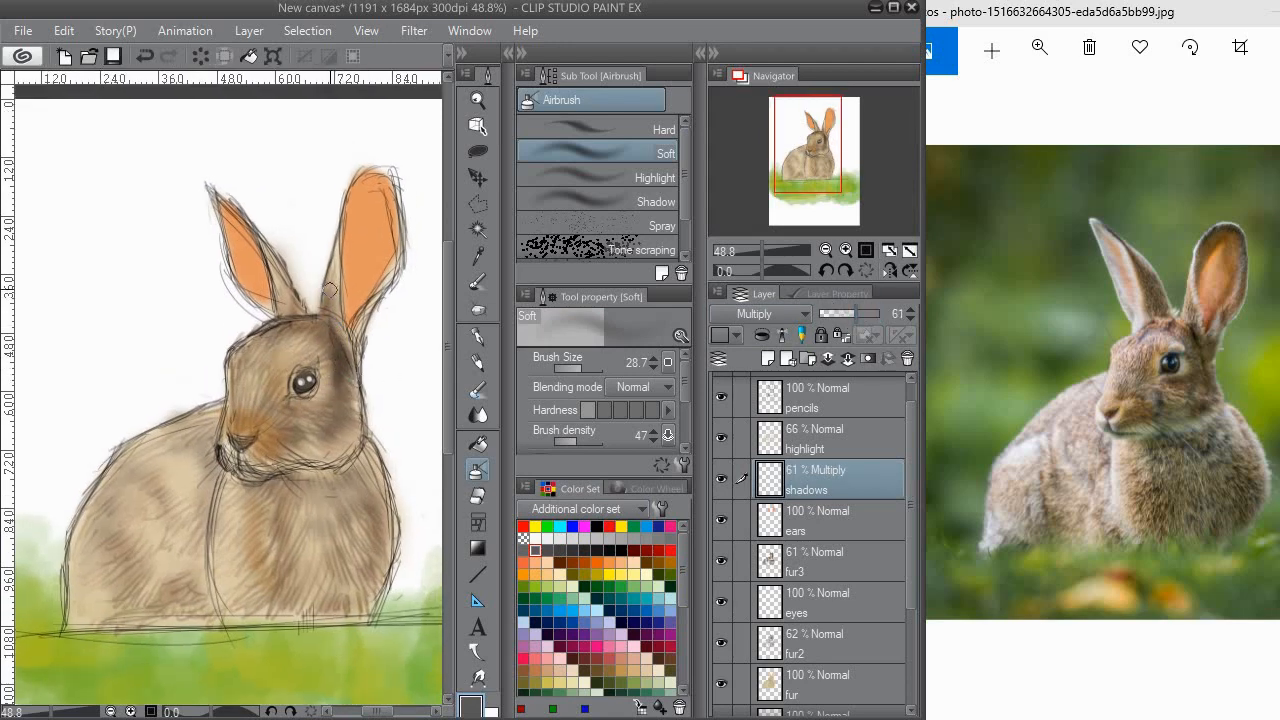
{"action": "mouse_move", "coordinate": [352, 434]}
{"action": "left_mouse_down"}
{"action": "mouse_move", "coordinate": [338, 408]}
{"action": "mouse_move", "coordinate": [300, 420]}
{"action": "mouse_move", "coordinate": [306, 397]}
{"action": "mouse_move", "coordinate": [320, 409]}
{"action": "left_mouse_up"}
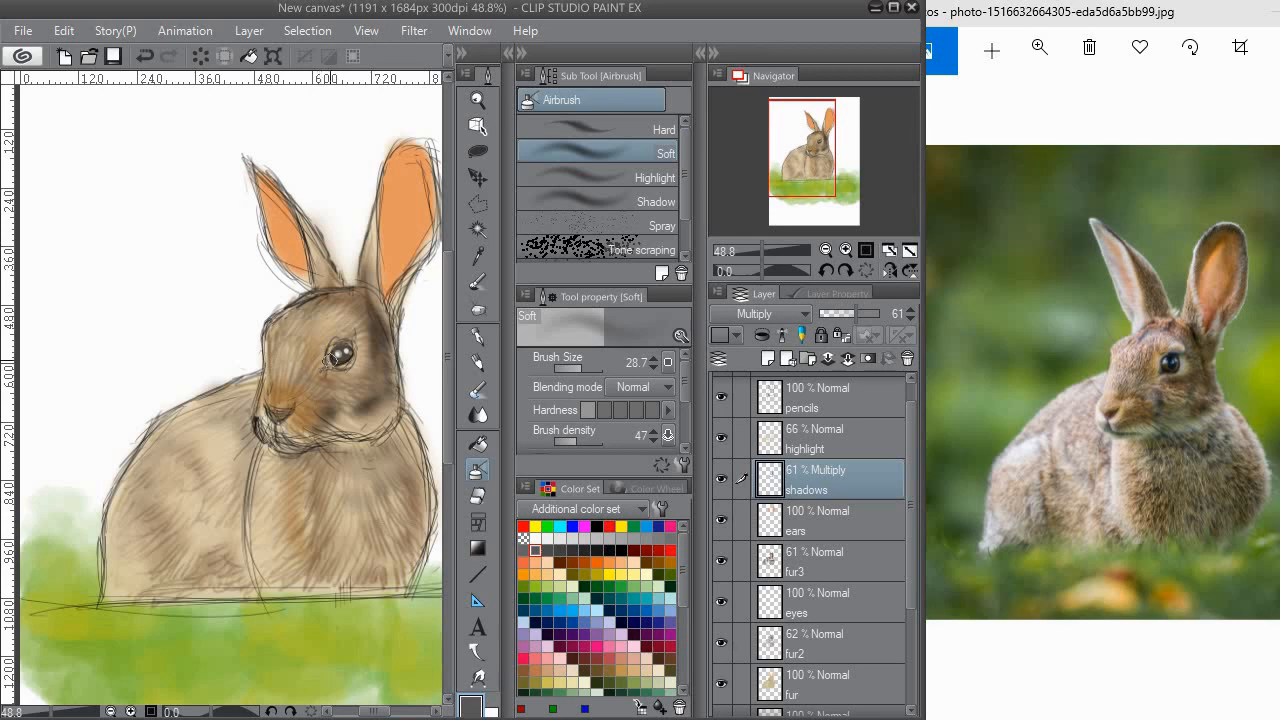
{"action": "left_click_drag", "start_coordinate": [360, 380], "coordinate": [343, 366]}
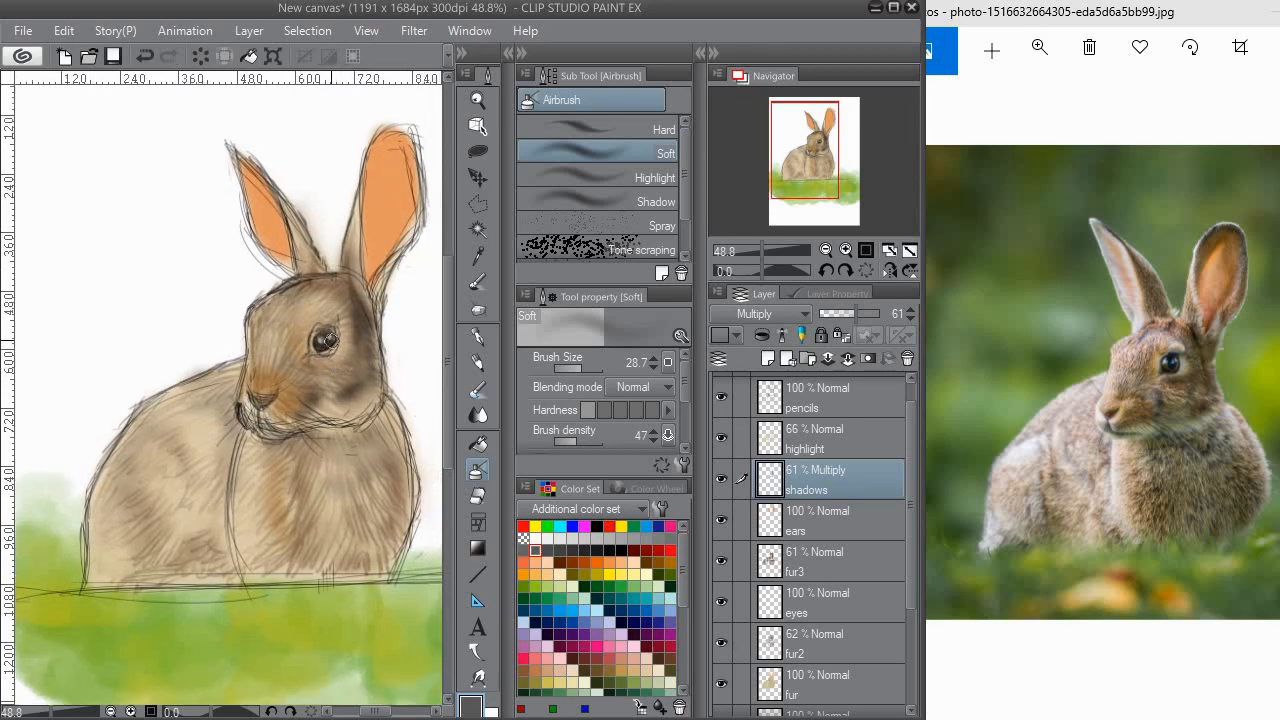
Move the eyes layer directly above the shadows layer in the layer stack.
{"action": "left_click", "coordinate": [820, 533]}
{"action": "left_click", "coordinate": [817, 557]}
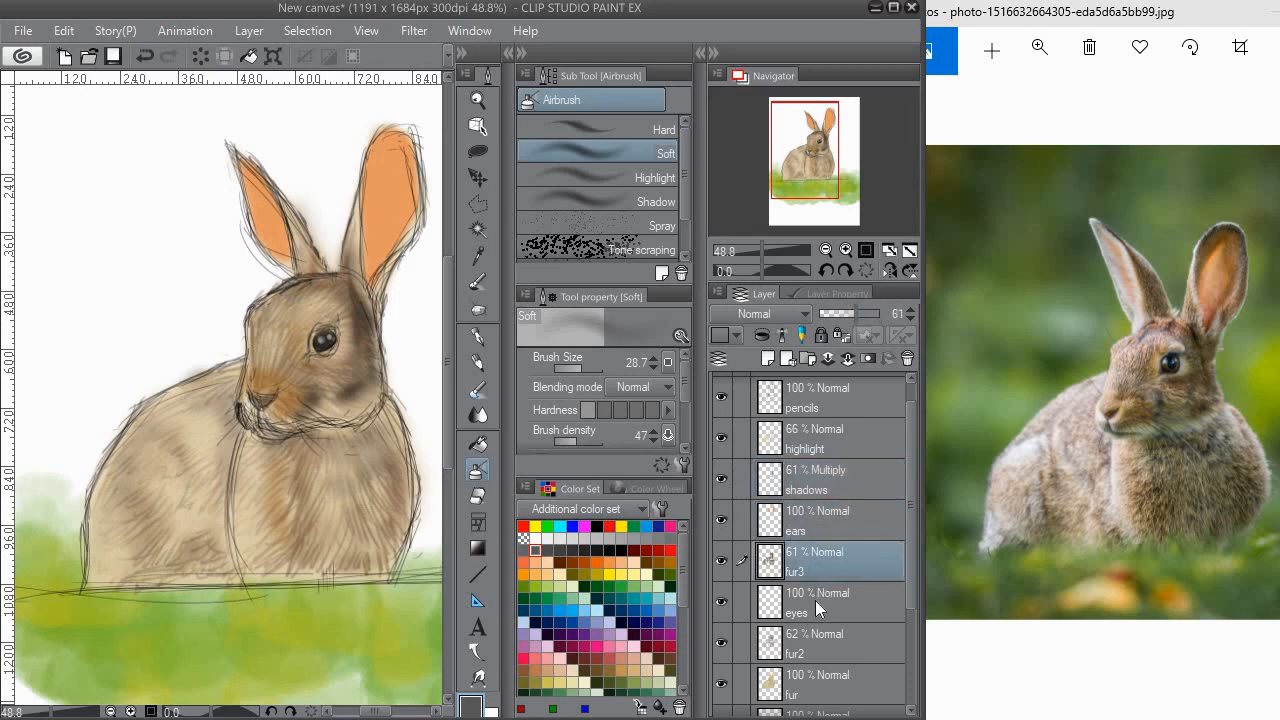
{"action": "left_click_drag", "start_coordinate": [815, 600], "coordinate": [797, 458]}
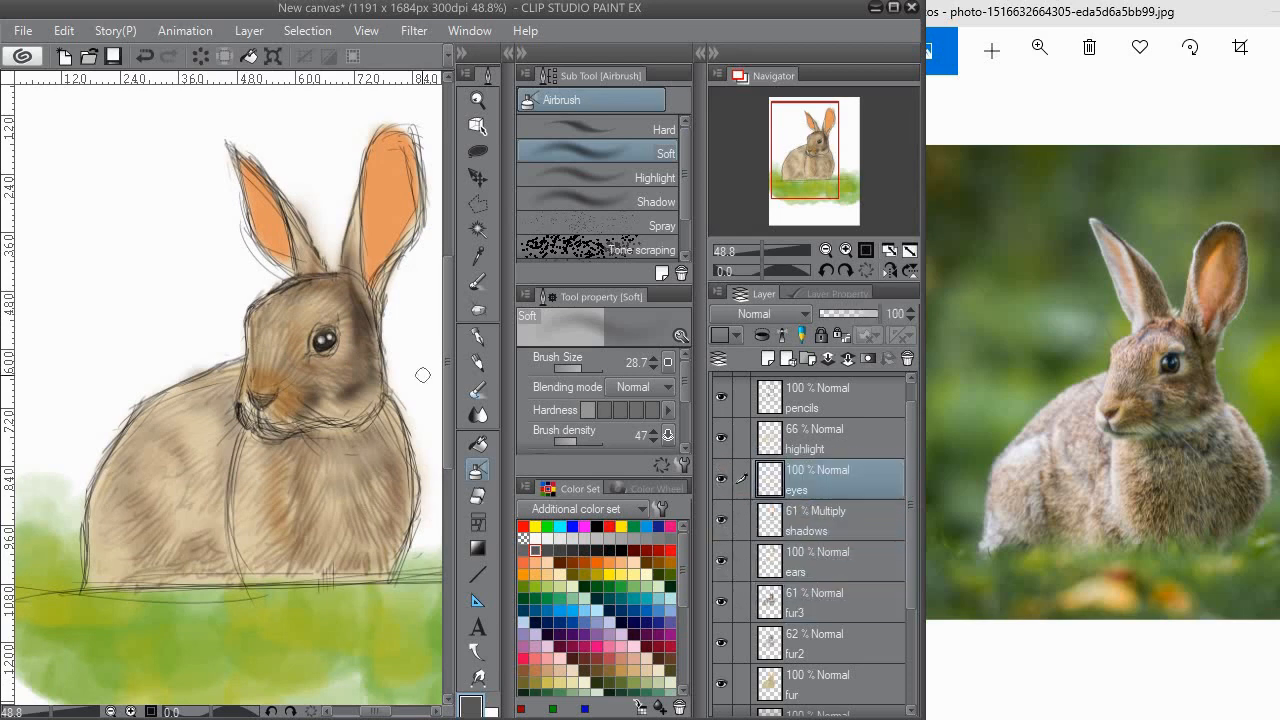
{"action": "left_click_drag", "start_coordinate": [314, 421], "coordinate": [296, 351]}
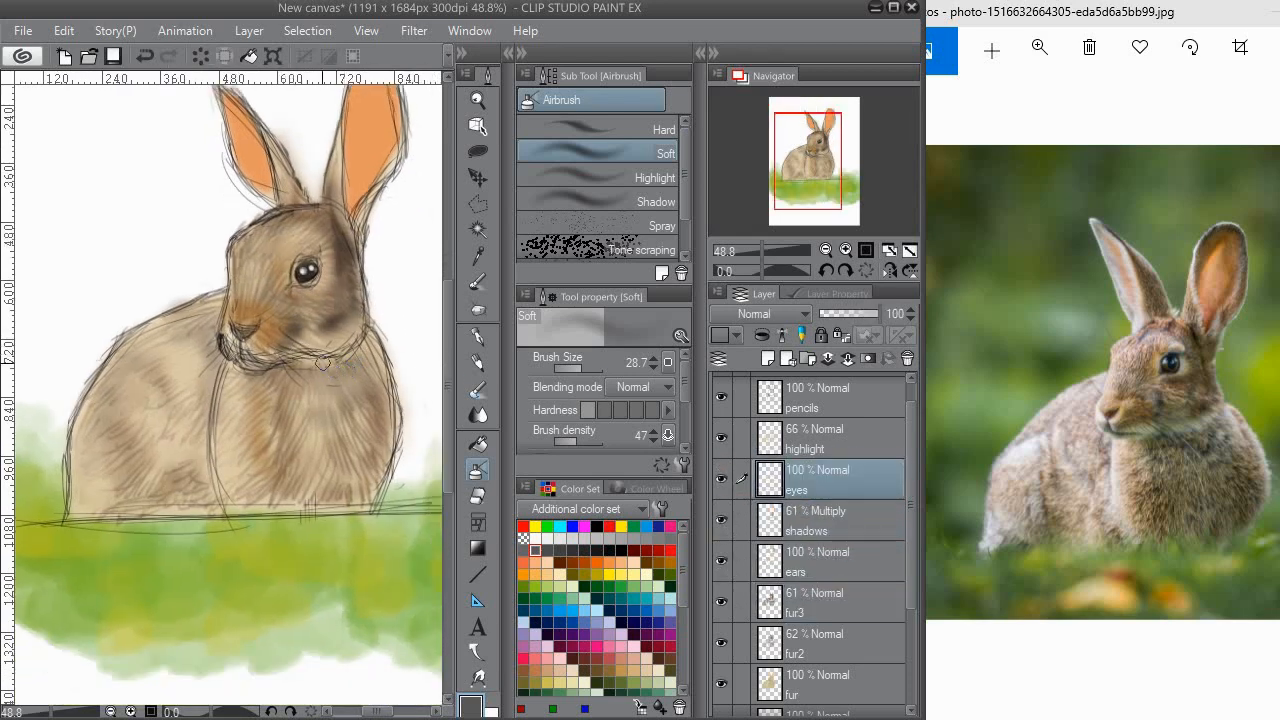
Enlarge the Soft airbrush to a brush size of 64.4.
{"action": "left_click", "coordinate": [586, 370]}
{"action": "left_click_drag", "start_coordinate": [288, 375], "coordinate": [360, 379]}
{"action": "mouse_move", "coordinate": [350, 376]}
{"action": "left_mouse_down"}
{"action": "mouse_move", "coordinate": [355, 400]}
{"action": "mouse_move", "coordinate": [331, 451]}
{"action": "mouse_move", "coordinate": [345, 468]}
{"action": "mouse_move", "coordinate": [306, 403]}
{"action": "mouse_move", "coordinate": [327, 408]}
{"action": "mouse_move", "coordinate": [329, 450]}
{"action": "left_mouse_up"}
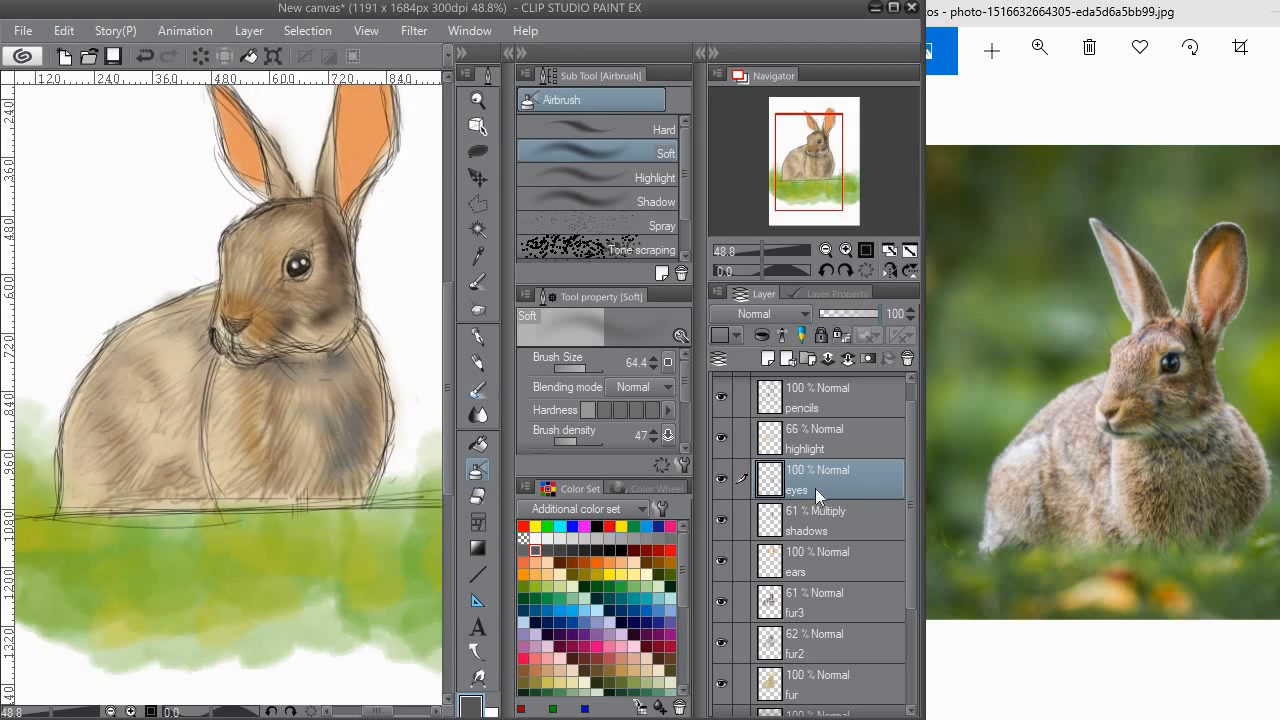
{"action": "key", "text": "ctrl+z"}
{"action": "key", "text": "ctrl+z"}
{"action": "key", "text": "ctrl+z"}
{"action": "key", "text": "ctrl+z"}
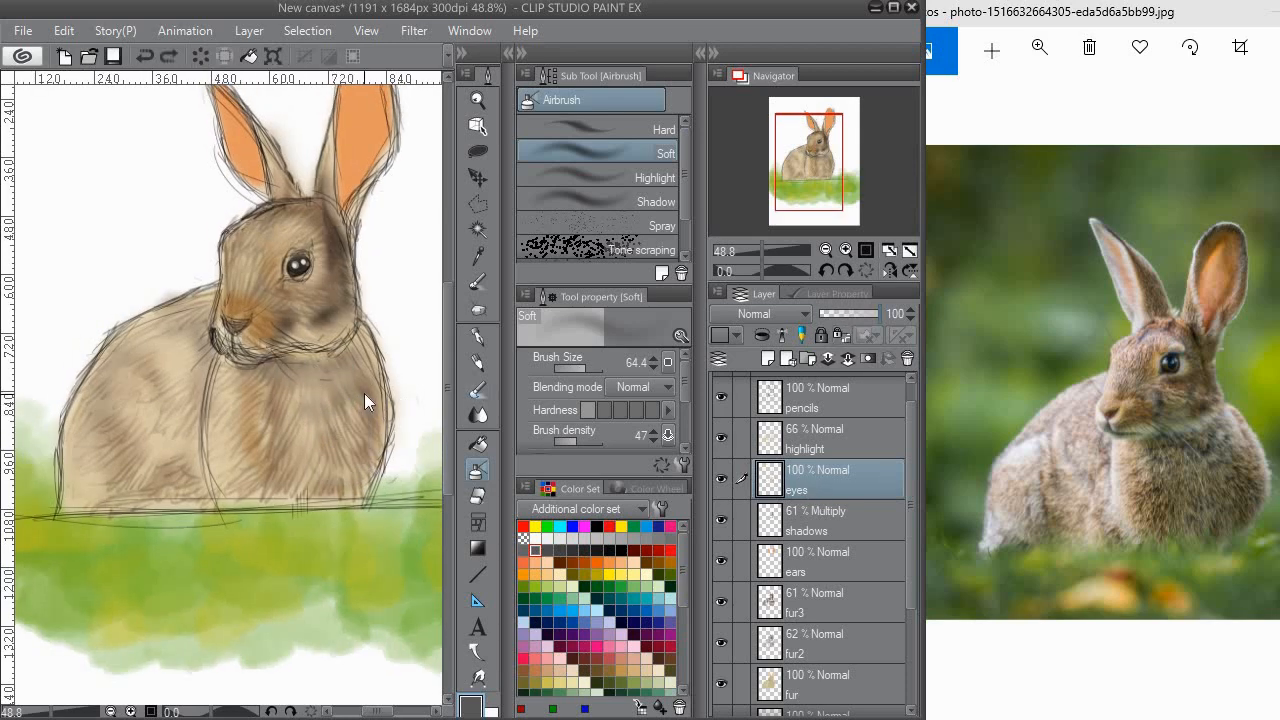
Airbrush soft gray shadows over the rabbit's chest on the shadows layer.
{"action": "left_click", "coordinate": [833, 524]}
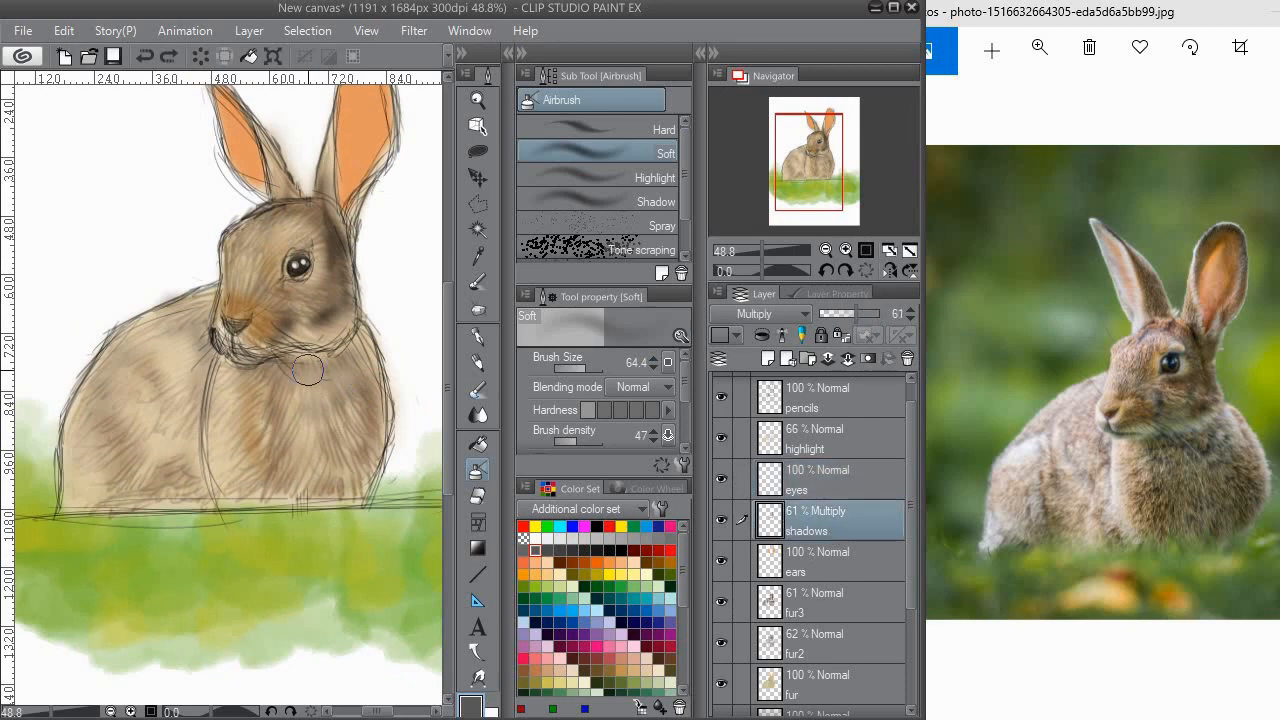
{"action": "mouse_move", "coordinate": [307, 371]}
{"action": "left_mouse_down"}
{"action": "mouse_move", "coordinate": [345, 382]}
{"action": "mouse_move", "coordinate": [362, 425]}
{"action": "mouse_move", "coordinate": [350, 451]}
{"action": "mouse_move", "coordinate": [275, 422]}
{"action": "mouse_move", "coordinate": [337, 423]}
{"action": "mouse_move", "coordinate": [360, 451]}
{"action": "mouse_move", "coordinate": [352, 495]}
{"action": "left_mouse_up"}
{"action": "mouse_move", "coordinate": [275, 439]}
{"action": "left_mouse_down"}
{"action": "mouse_move", "coordinate": [259, 437]}
{"action": "mouse_move", "coordinate": [279, 437]}
{"action": "left_mouse_up"}
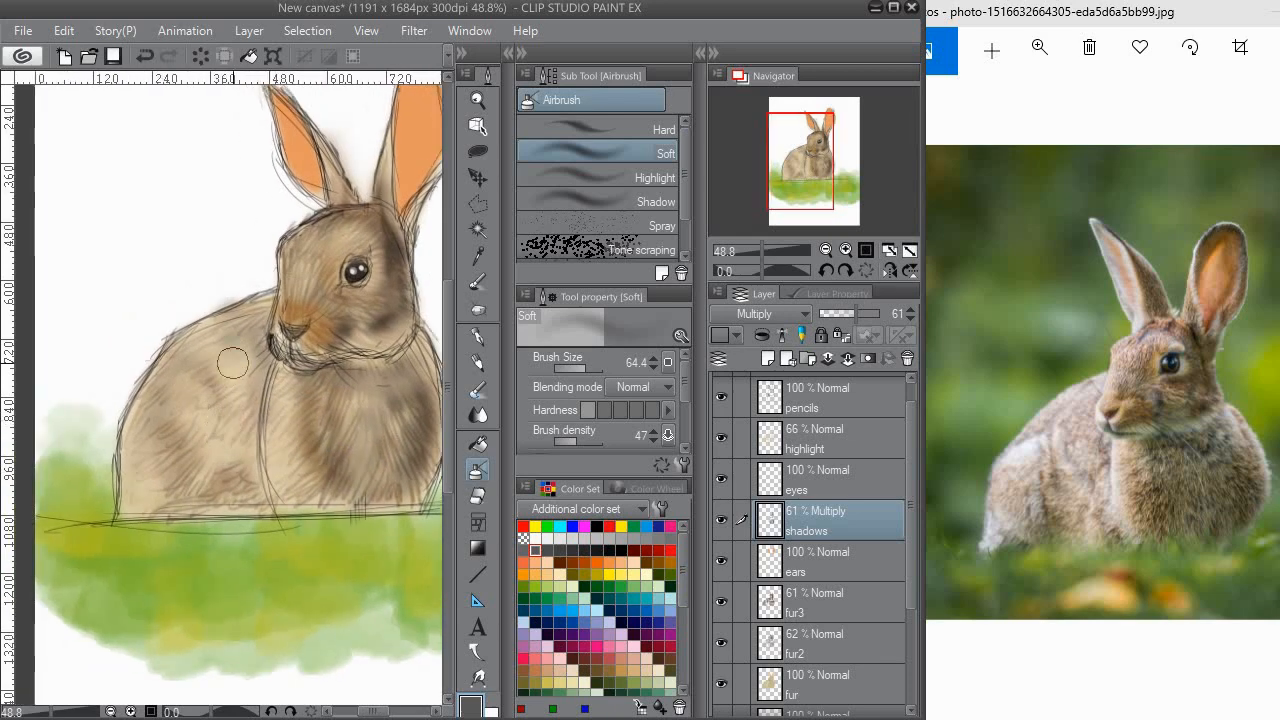
Airbrush patchy gray shadows across the rabbit's back, side and haunch on the shadows layer.
{"action": "mouse_move", "coordinate": [232, 363]}
{"action": "left_mouse_down"}
{"action": "mouse_move", "coordinate": [230, 380]}
{"action": "mouse_move", "coordinate": [218, 360]}
{"action": "mouse_move", "coordinate": [222, 415]}
{"action": "mouse_move", "coordinate": [234, 409]}
{"action": "left_mouse_up"}
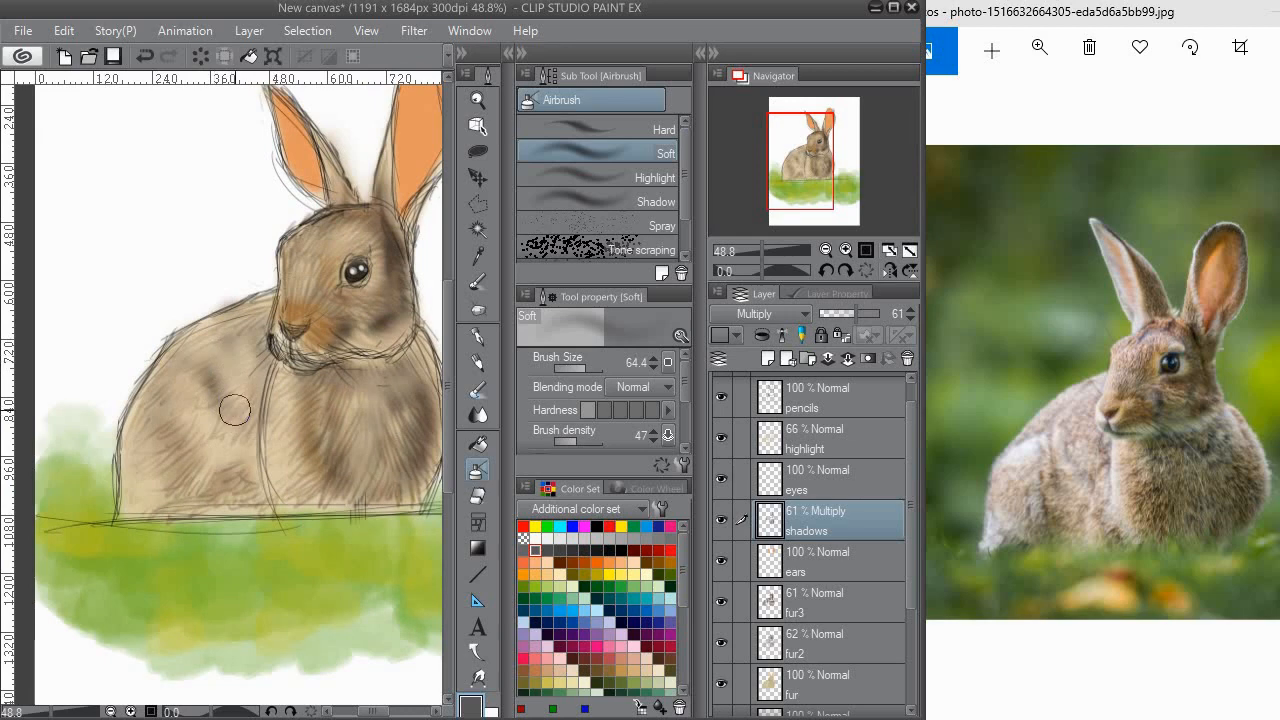
{"action": "mouse_move", "coordinate": [216, 340]}
{"action": "left_mouse_down"}
{"action": "mouse_move", "coordinate": [255, 351]}
{"action": "mouse_move", "coordinate": [258, 389]}
{"action": "mouse_move", "coordinate": [198, 316]}
{"action": "left_mouse_up"}
{"action": "mouse_move", "coordinate": [188, 374]}
{"action": "left_mouse_down"}
{"action": "mouse_move", "coordinate": [170, 355]}
{"action": "mouse_move", "coordinate": [243, 416]}
{"action": "left_mouse_up"}
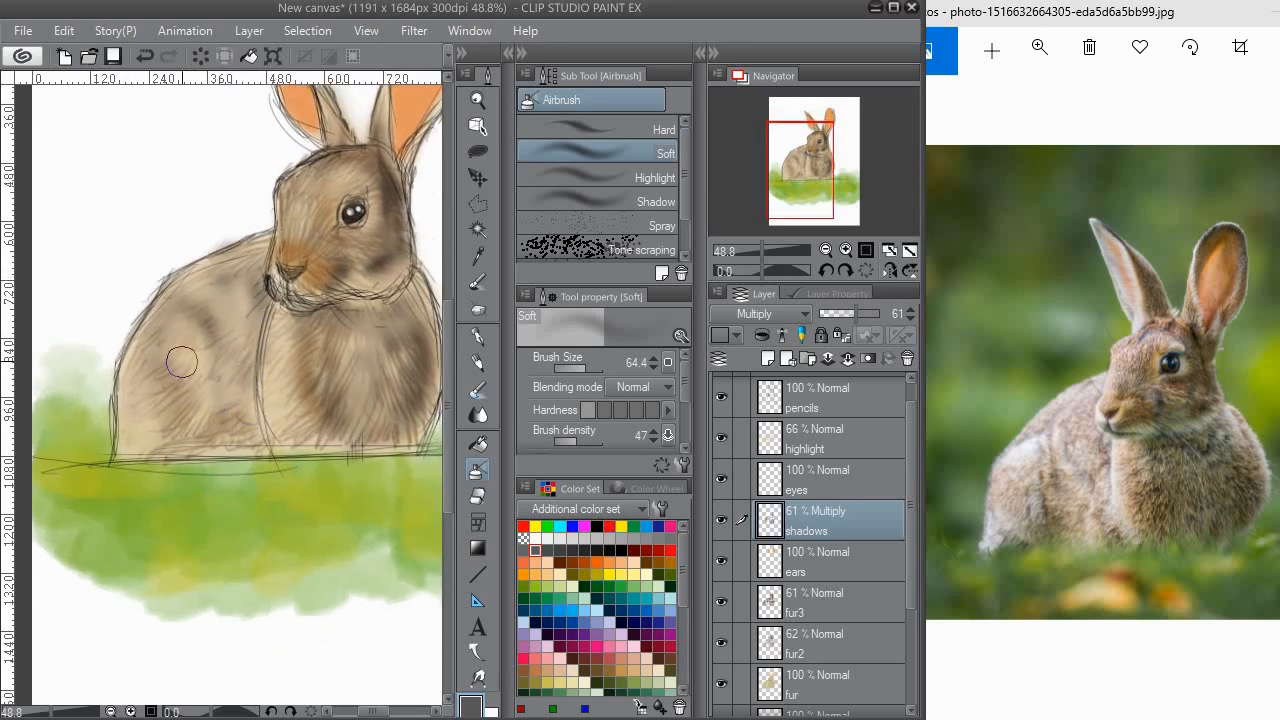
{"action": "mouse_move", "coordinate": [181, 362]}
{"action": "left_mouse_down"}
{"action": "mouse_move", "coordinate": [175, 410]}
{"action": "mouse_move", "coordinate": [205, 430]}
{"action": "mouse_move", "coordinate": [181, 436]}
{"action": "mouse_move", "coordinate": [229, 444]}
{"action": "mouse_move", "coordinate": [176, 442]}
{"action": "left_mouse_up"}
{"action": "left_click_drag", "start_coordinate": [236, 275], "coordinate": [244, 363]}
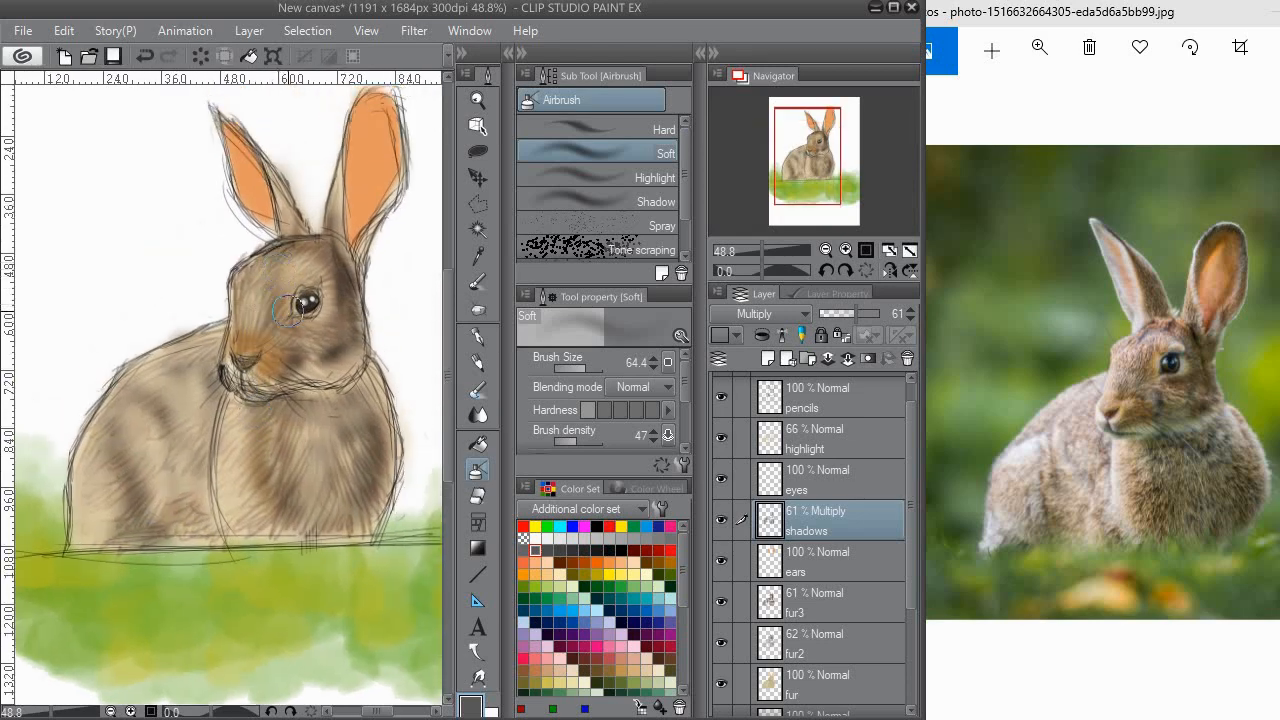
Shade the forehead and the bases of the ears, reducing the Soft airbrush size to 35.1, and switch to the Hard eraser.
{"action": "left_click_drag", "start_coordinate": [280, 262], "coordinate": [274, 269]}
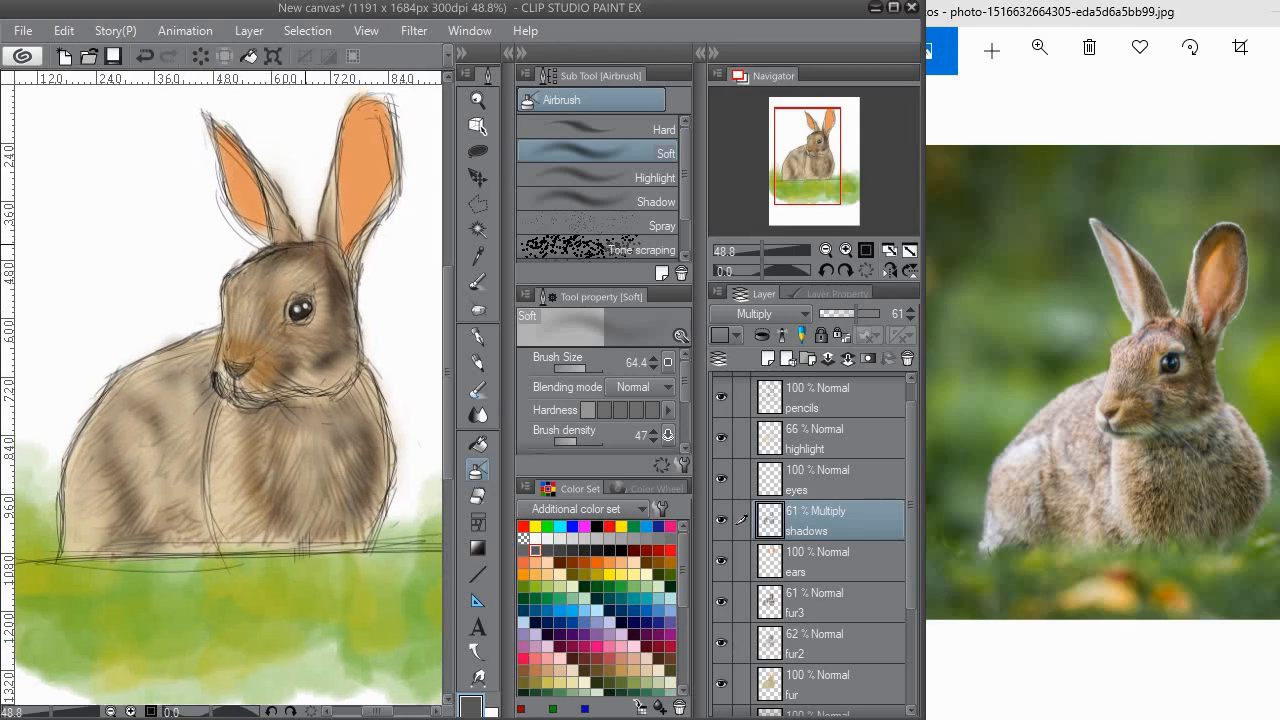
{"action": "left_click", "coordinate": [581, 368]}
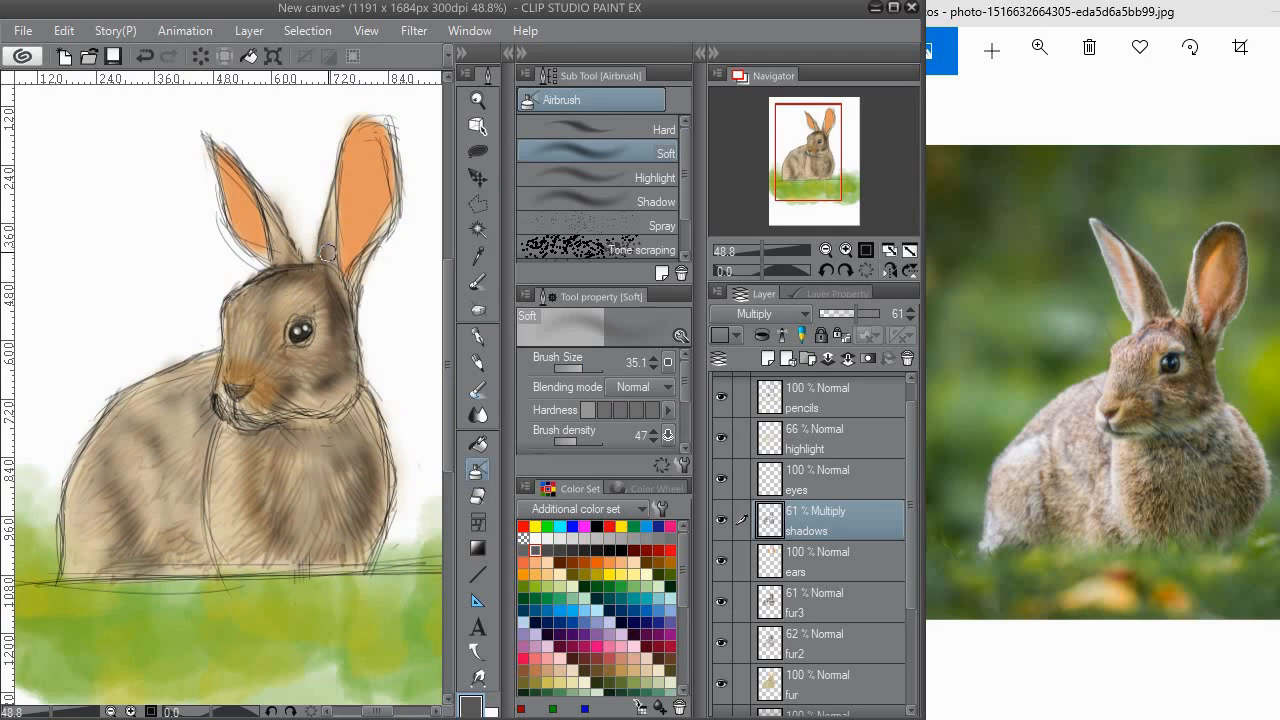
{"action": "mouse_move", "coordinate": [326, 254]}
{"action": "left_mouse_down"}
{"action": "mouse_move", "coordinate": [354, 302]}
{"action": "mouse_move", "coordinate": [303, 262]}
{"action": "mouse_move", "coordinate": [290, 235]}
{"action": "mouse_move", "coordinate": [337, 271]}
{"action": "mouse_move", "coordinate": [294, 237]}
{"action": "left_mouse_up"}
{"action": "key", "text": "e"}
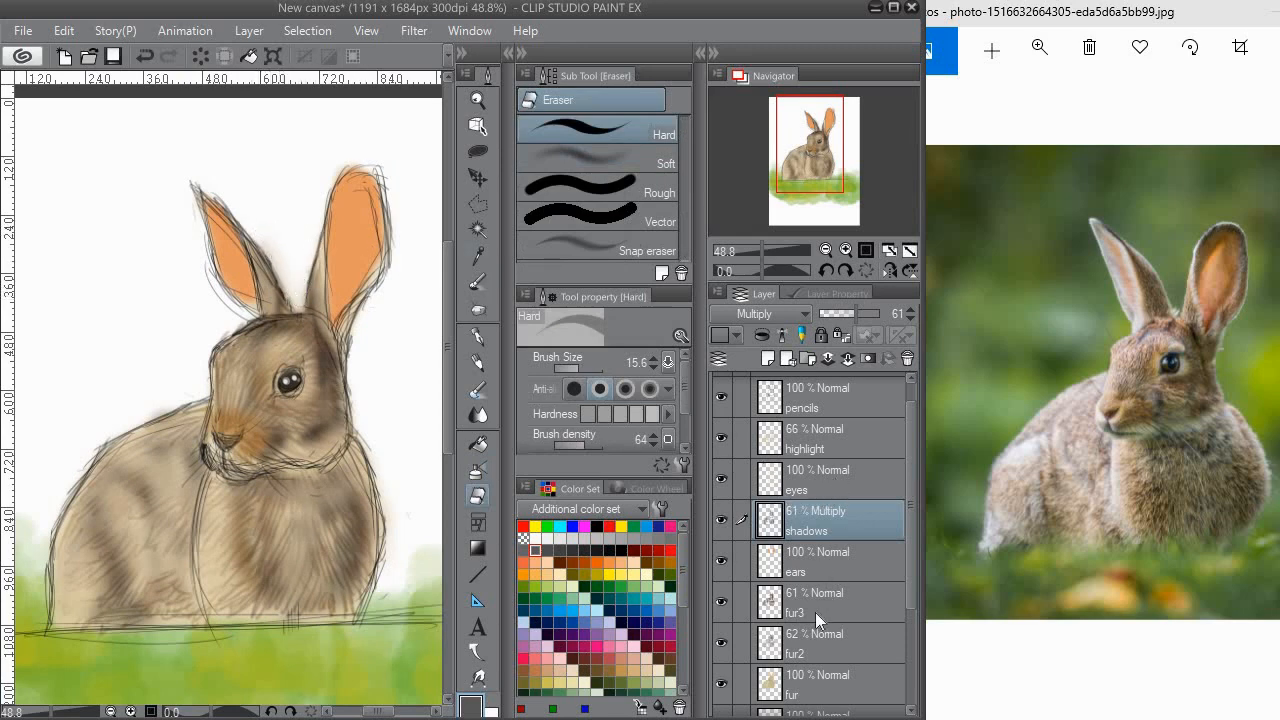
Create a layer folder between ears and fur3 and move the fur3, fur2 and fur layers into it.
{"action": "left_click", "coordinate": [822, 640]}
{"action": "scroll", "coordinate": [831, 611], "scroll_direction": "down", "scroll_amount": 2}
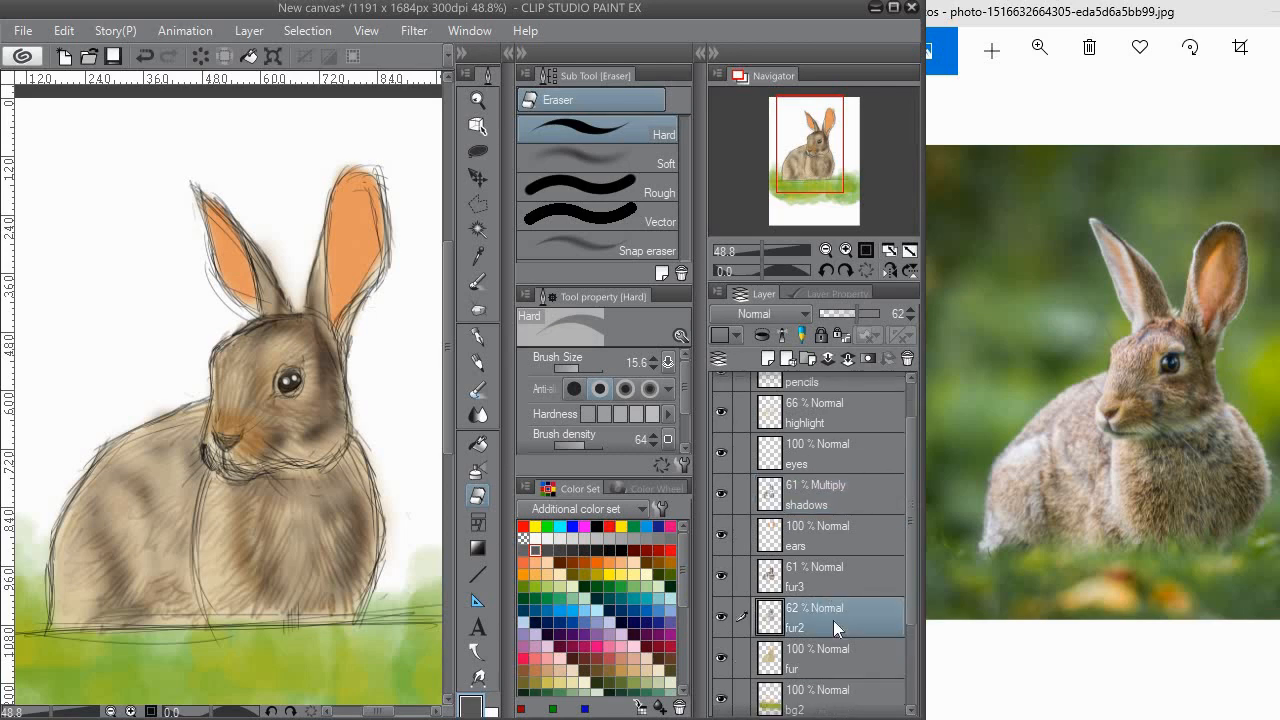
{"action": "left_click", "coordinate": [836, 634]}
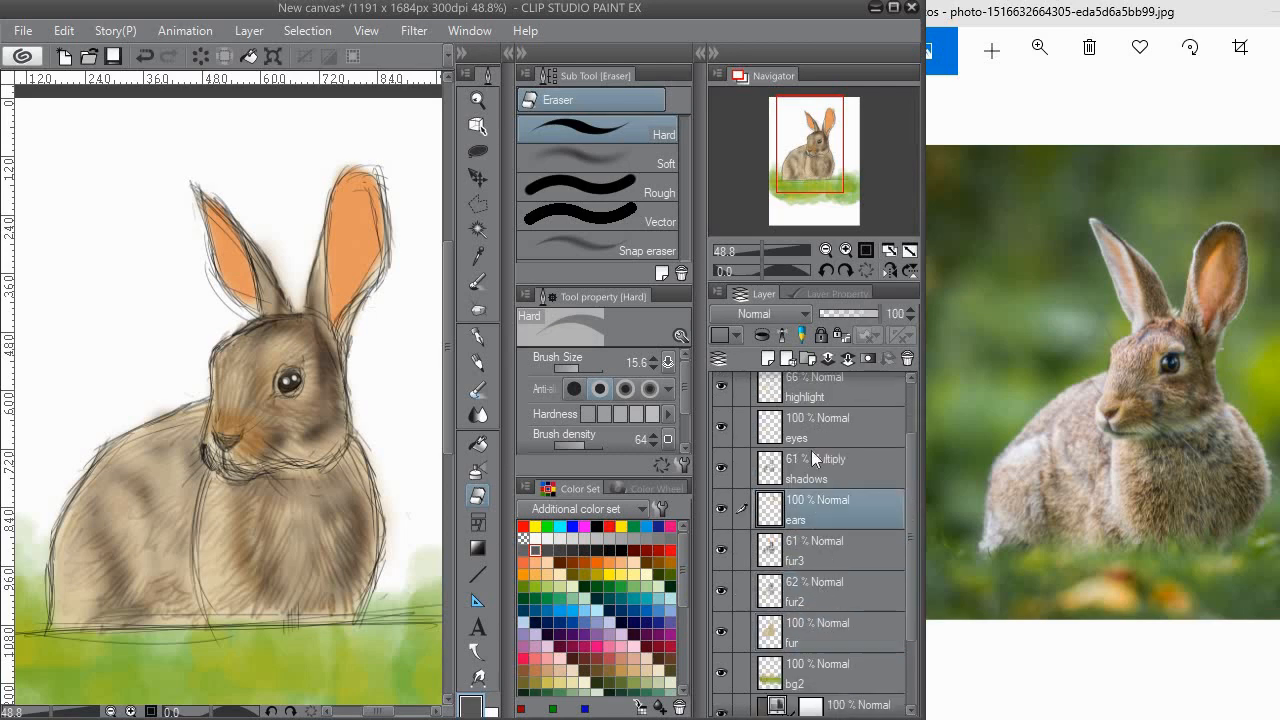
{"action": "left_click", "coordinate": [830, 550], "text": "shift"}
{"action": "key", "text": "ctrl+g"}
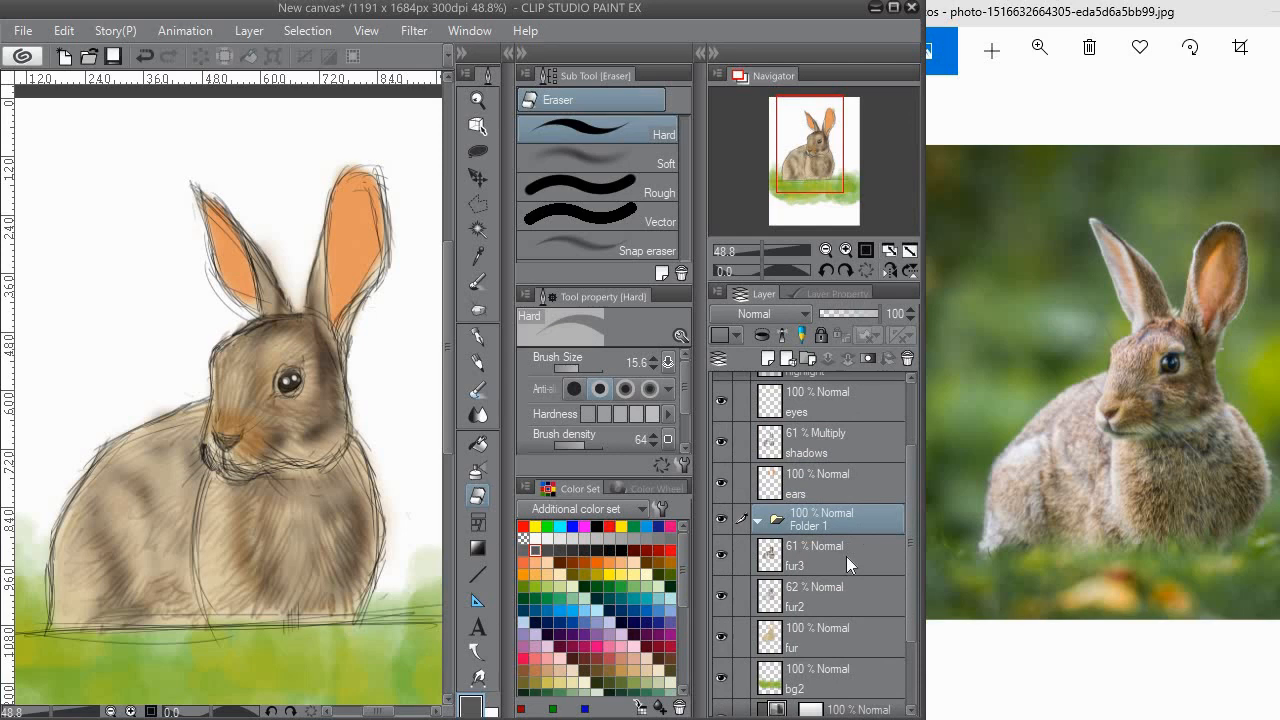
{"action": "left_click", "coordinate": [845, 560]}
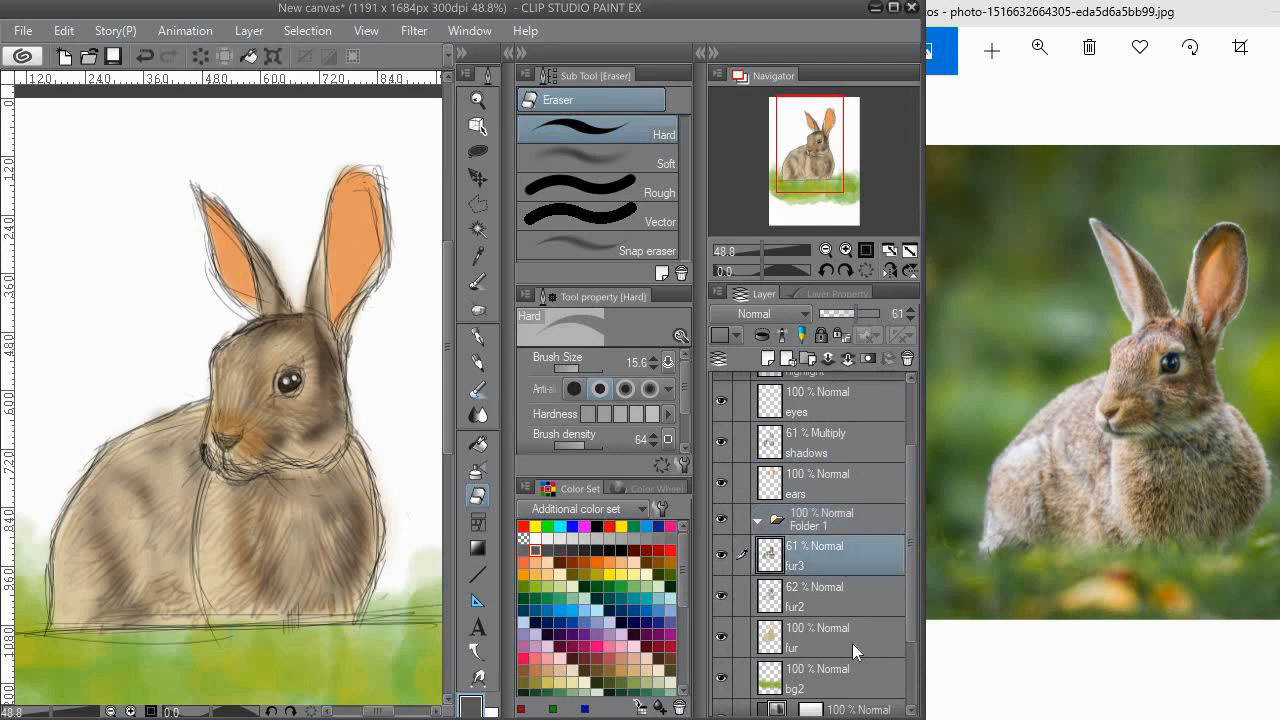
{"action": "left_click", "coordinate": [844, 630], "text": "shift"}
{"action": "left_click_drag", "start_coordinate": [827, 558], "coordinate": [823, 527]}
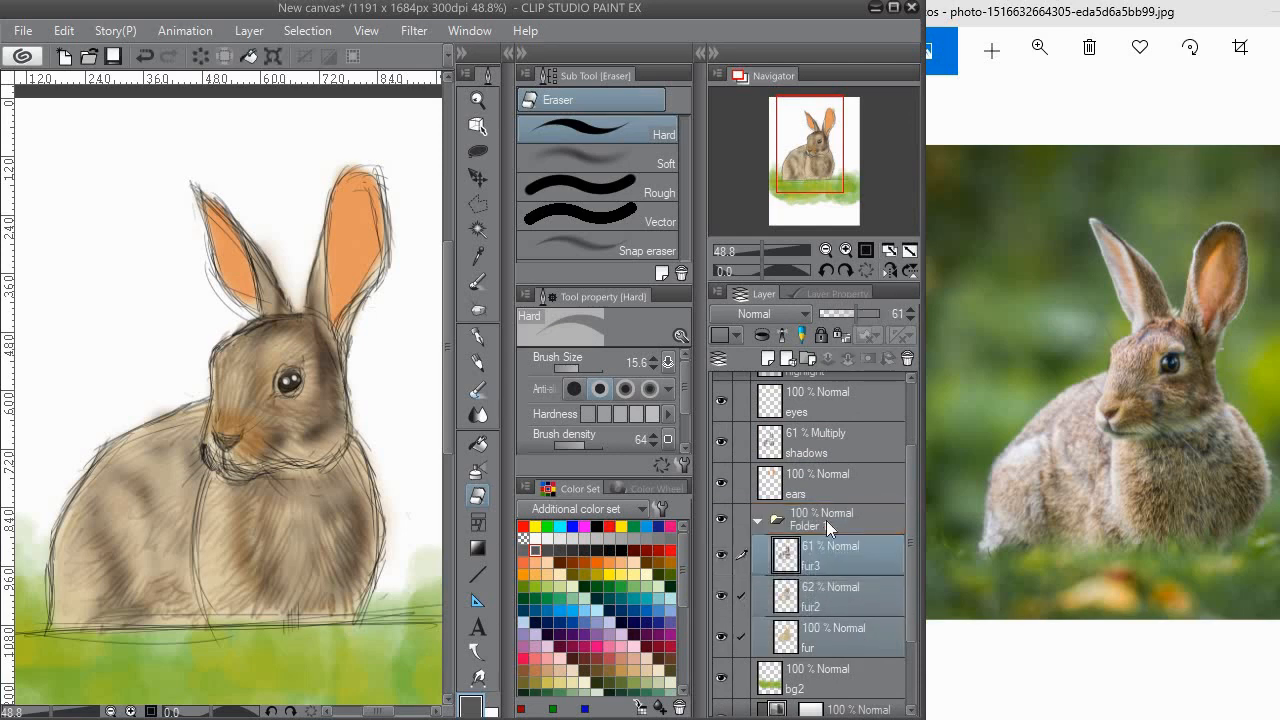
{"action": "left_click", "coordinate": [826, 520]}
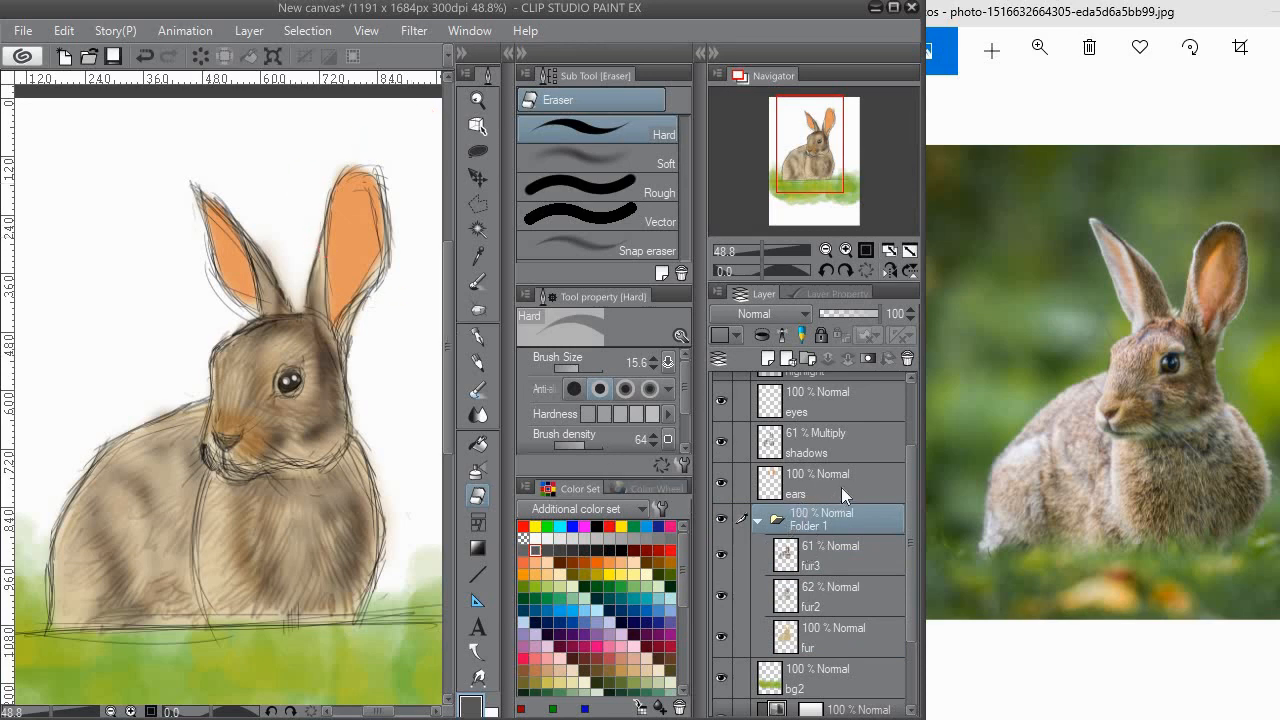
Review the fur3, fur2 and fur layers in the folder and inspect the whole rabbit painting.
{"action": "left_click", "coordinate": [838, 550]}
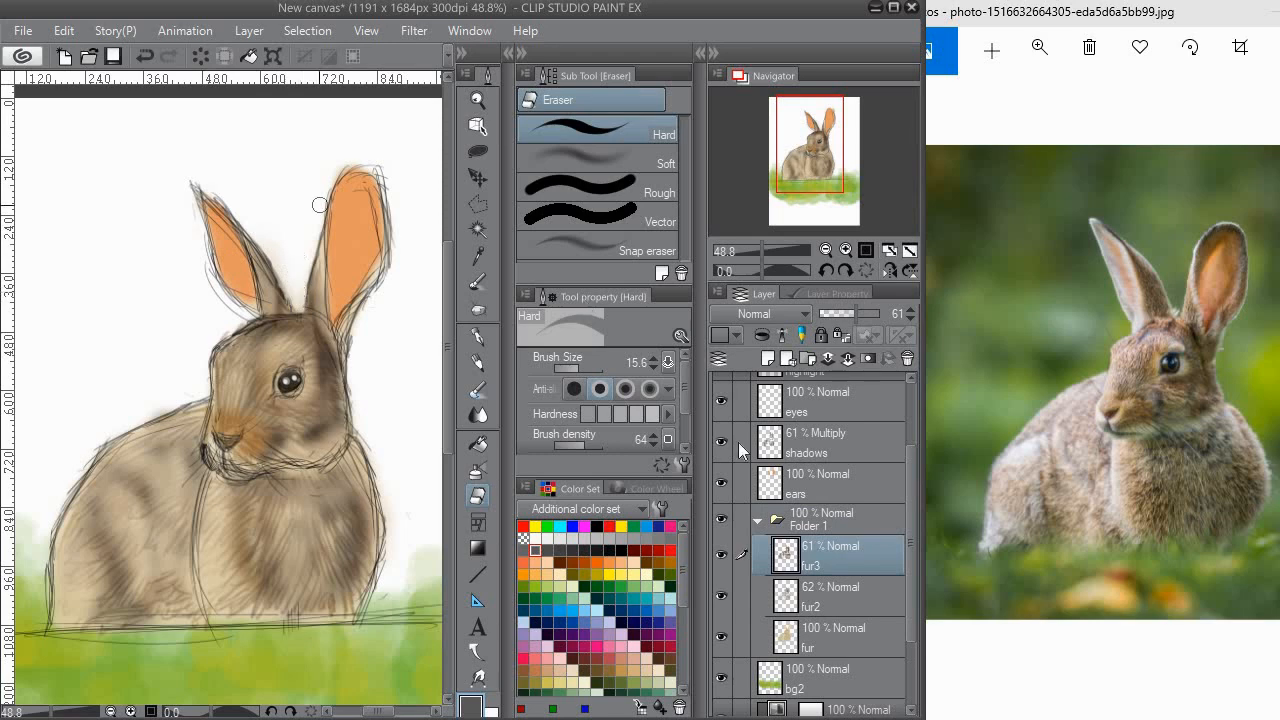
{"action": "left_click", "coordinate": [845, 603]}
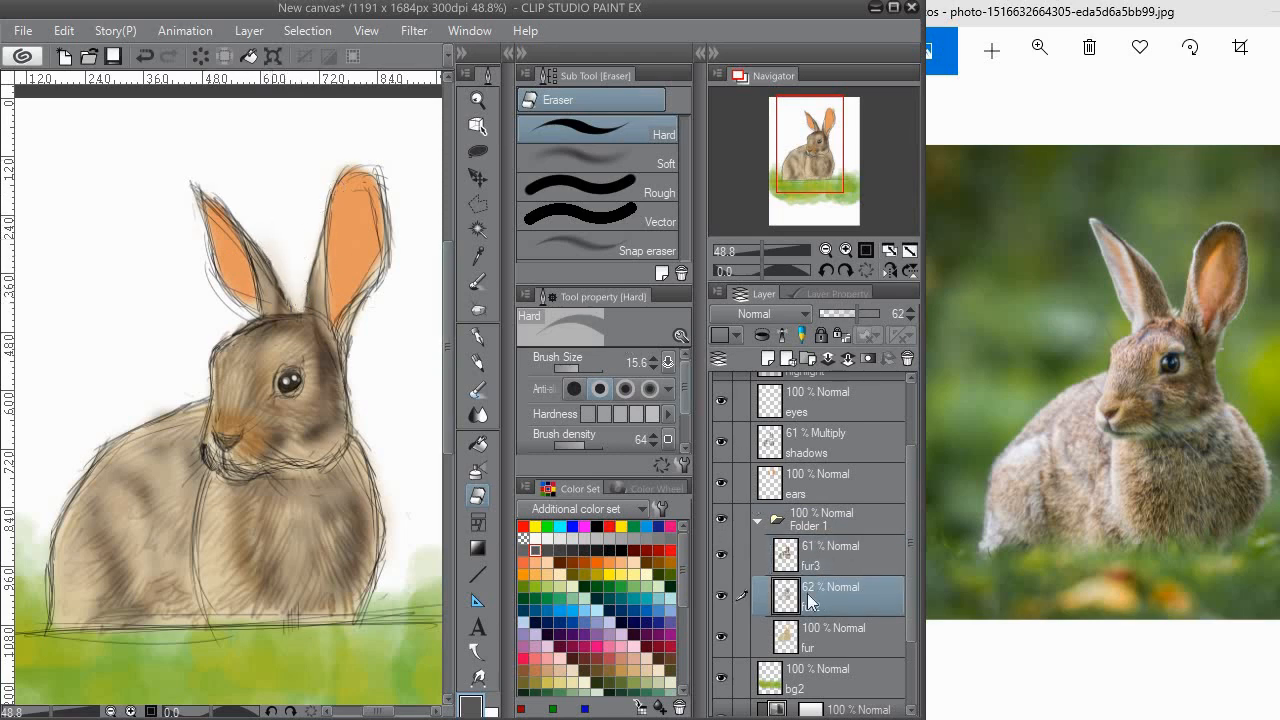
{"action": "left_click", "coordinate": [842, 638]}
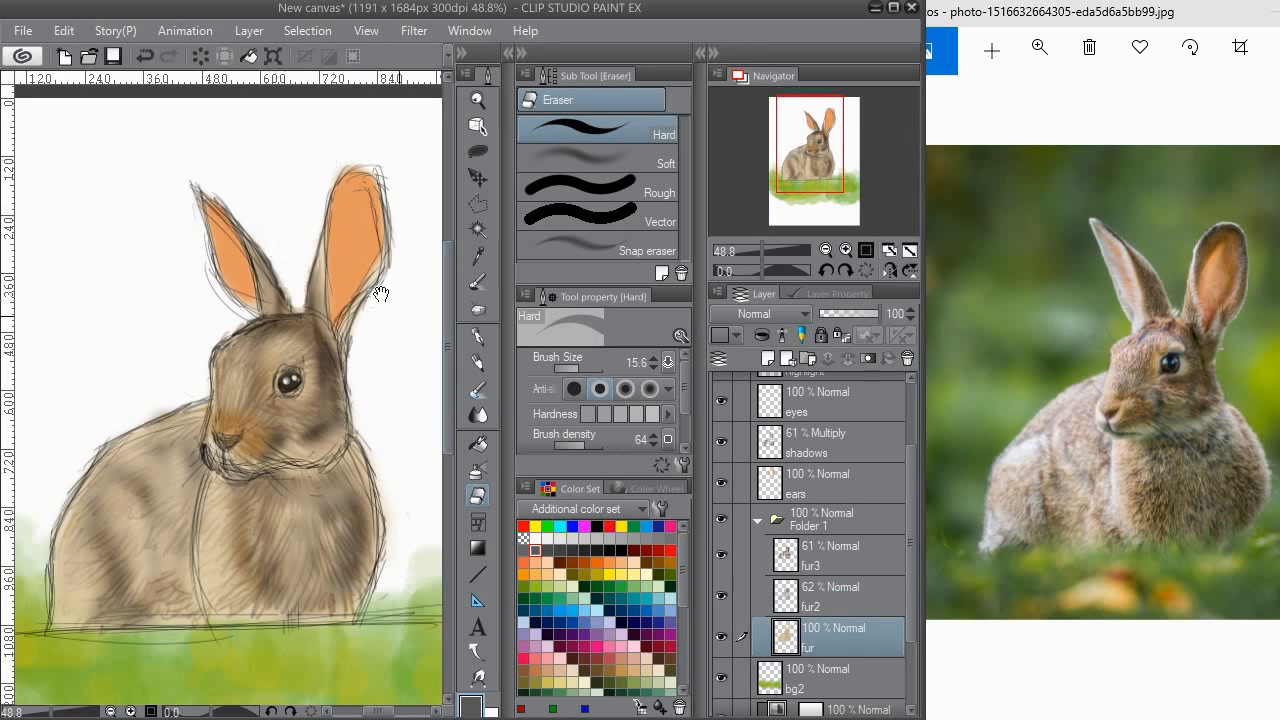
{"action": "left_click_drag", "start_coordinate": [381, 293], "coordinate": [373, 249]}
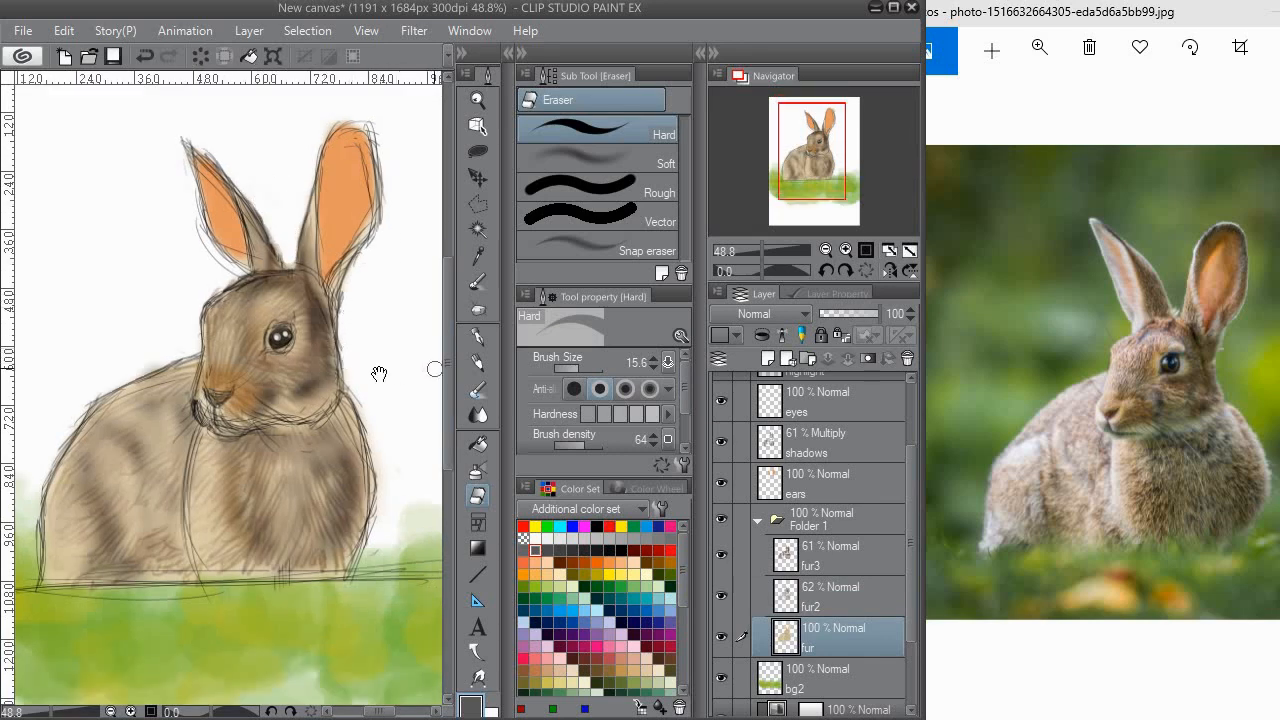
{"action": "left_click_drag", "start_coordinate": [361, 337], "coordinate": [329, 389]}
{"action": "scroll", "coordinate": [339, 390], "scroll_direction": "down", "scroll_amount": 2}
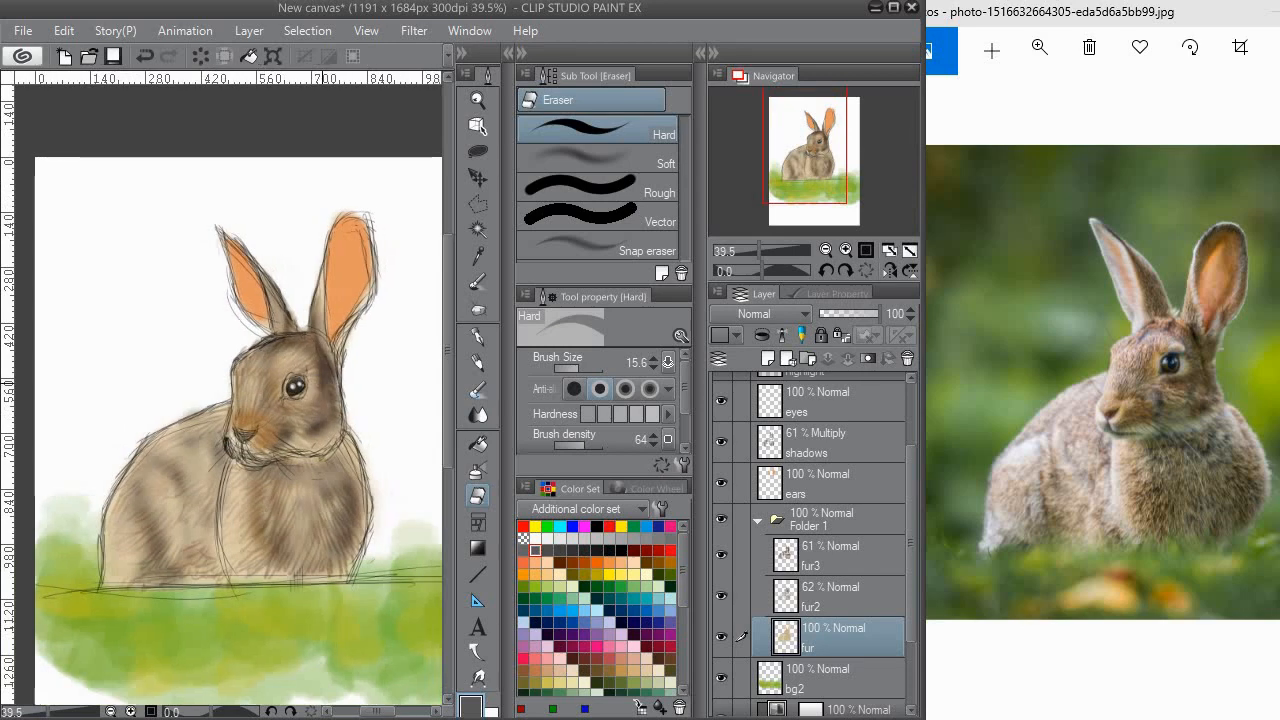
{"action": "scroll", "coordinate": [331, 389], "scroll_direction": "up", "scroll_amount": 2}
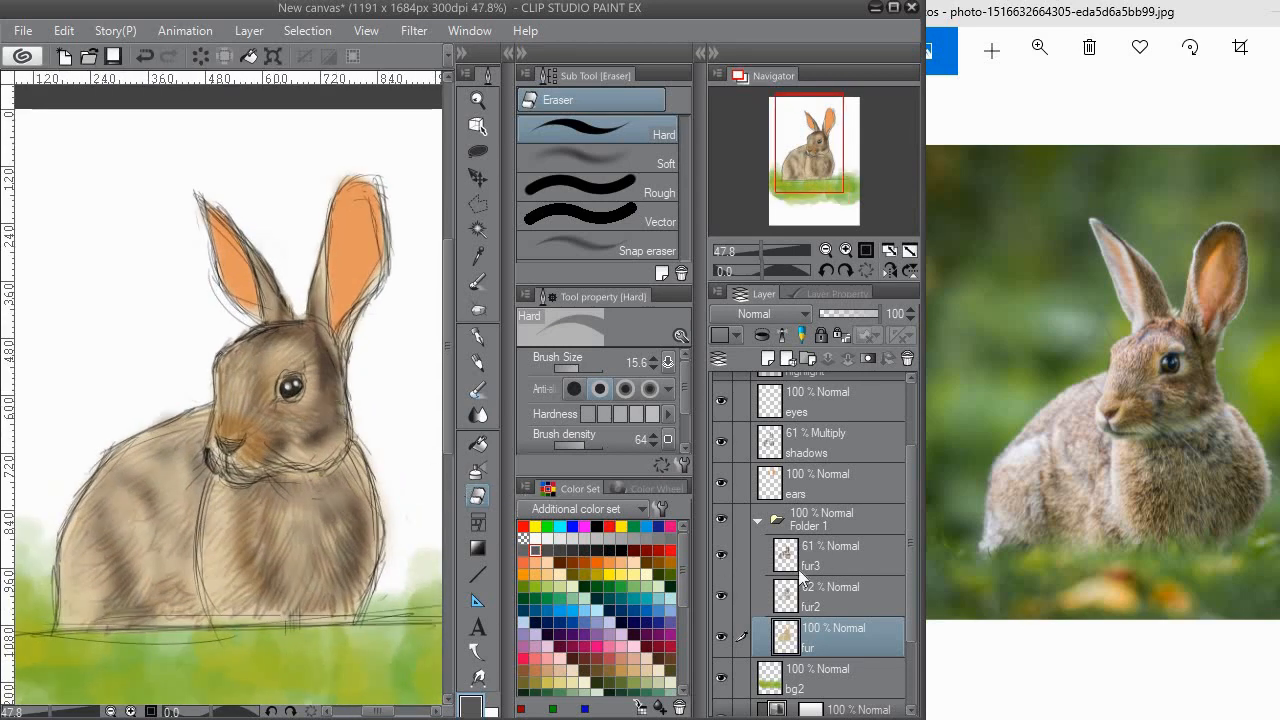
{"action": "scroll", "coordinate": [851, 539], "scroll_direction": "up", "scroll_amount": 4}
{"action": "scroll", "coordinate": [847, 545], "scroll_direction": "down", "scroll_amount": 3}
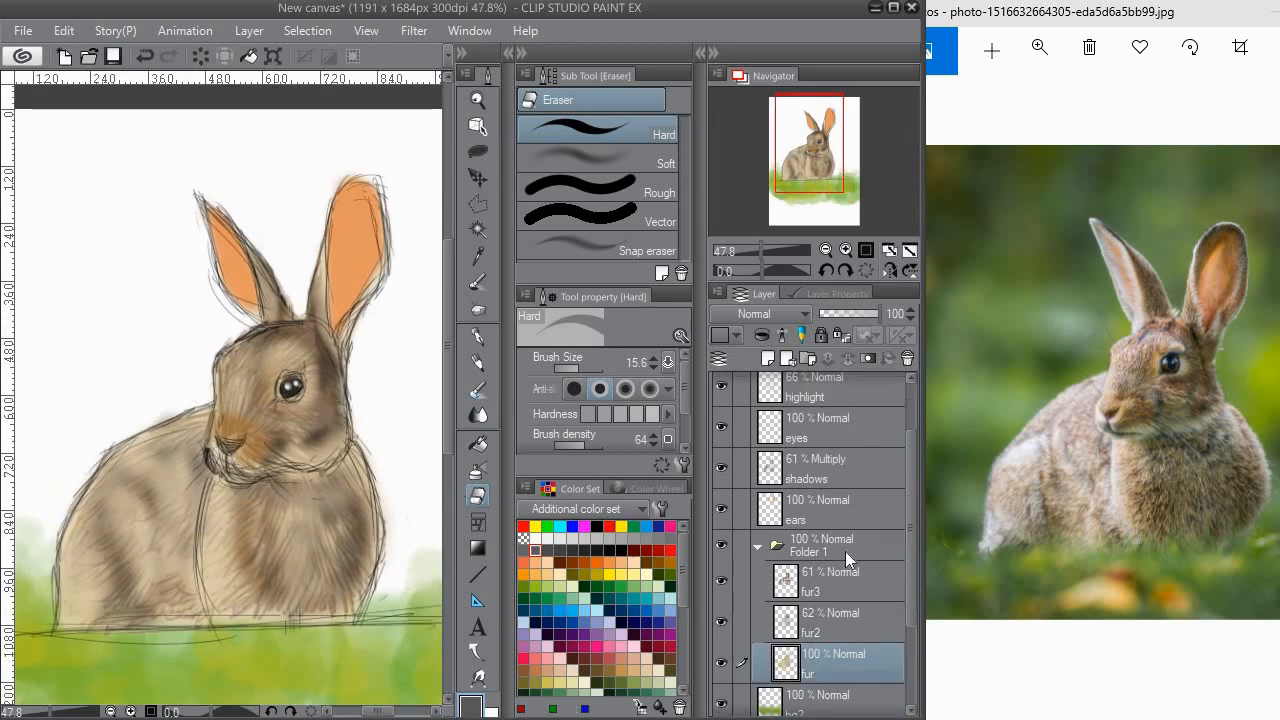
Choose light gray (RGB 179, 179, 179), add a new layer above fur3 inside the folder, and switch to the Soft airbrush.
{"action": "scroll", "coordinate": [845, 551], "scroll_direction": "down", "scroll_amount": 2}
{"action": "left_click", "coordinate": [830, 531]}
{"action": "scroll", "coordinate": [844, 548], "scroll_direction": "up", "scroll_amount": 3}
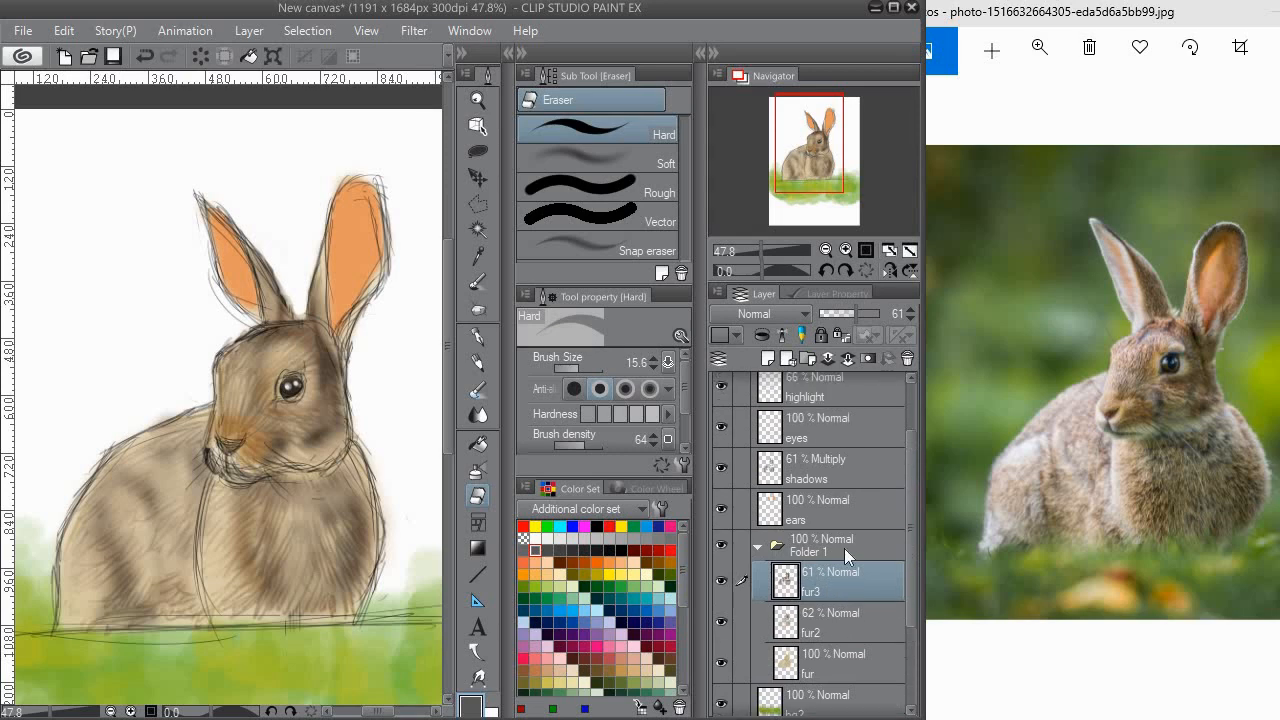
{"action": "scroll", "coordinate": [846, 561], "scroll_direction": "down", "scroll_amount": 2}
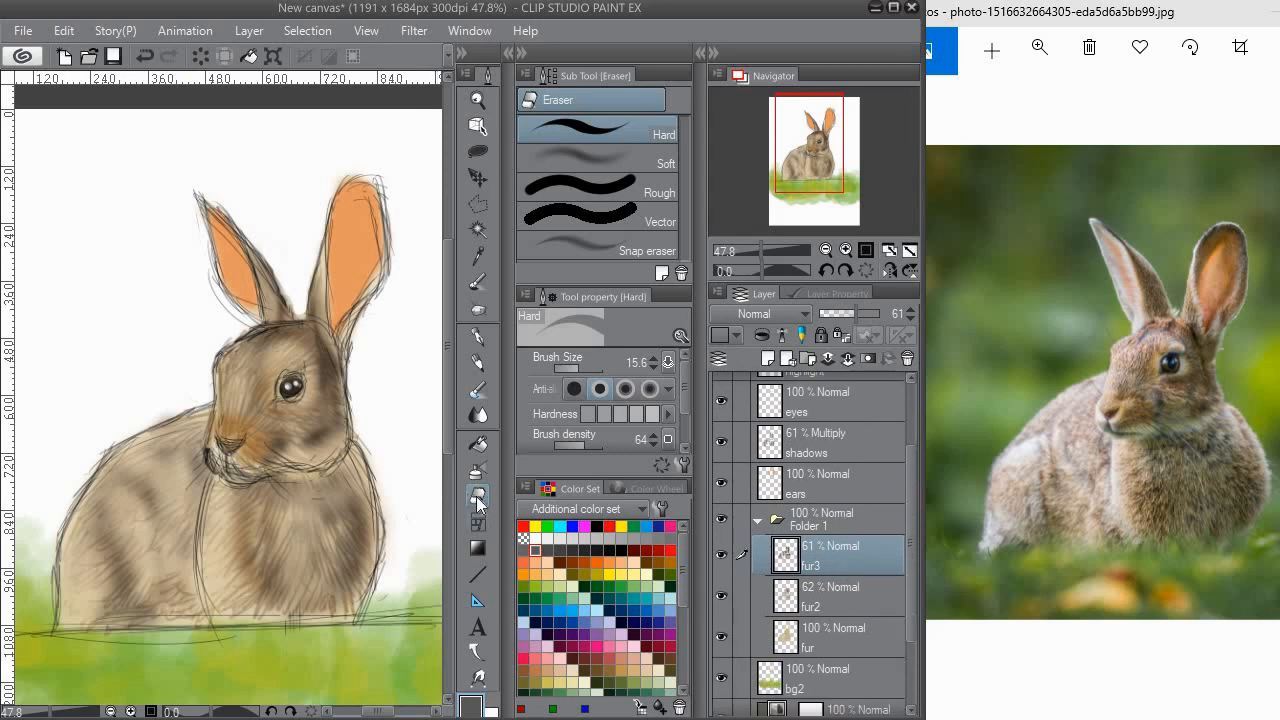
{"action": "left_click", "coordinate": [547, 538]}
{"action": "left_click", "coordinate": [634, 539]}
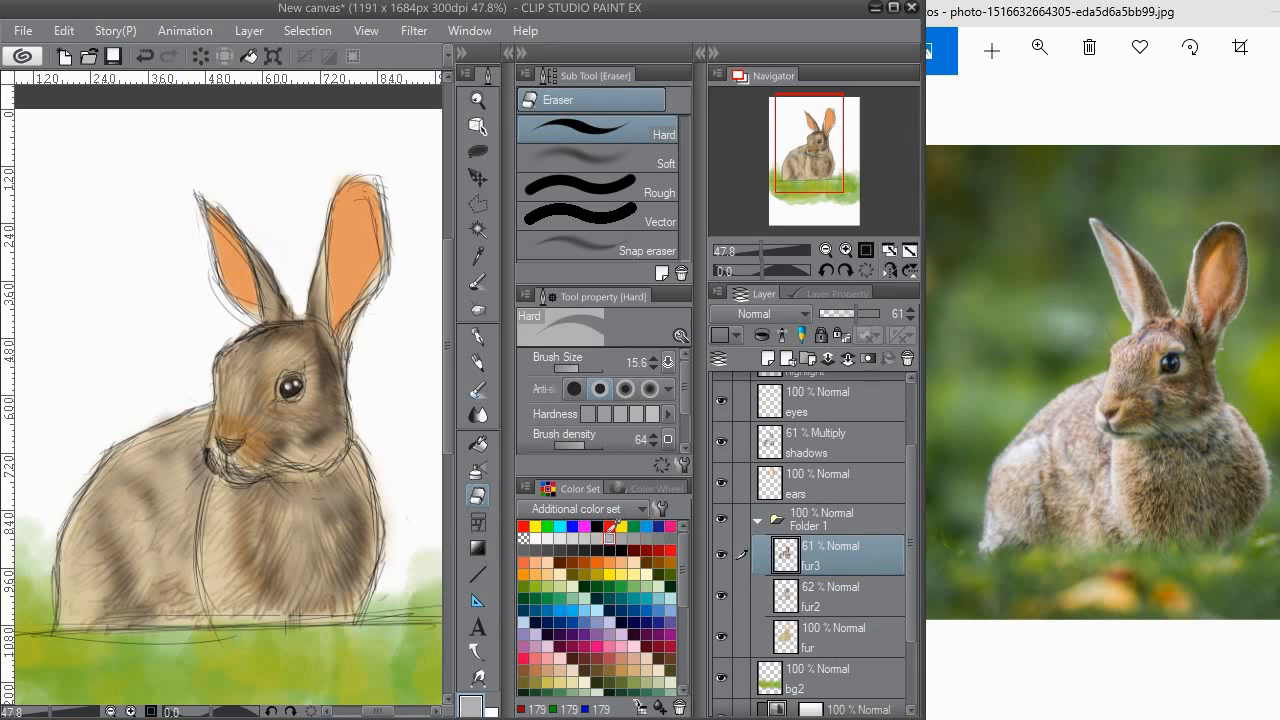
{"action": "left_click", "coordinate": [767, 358]}
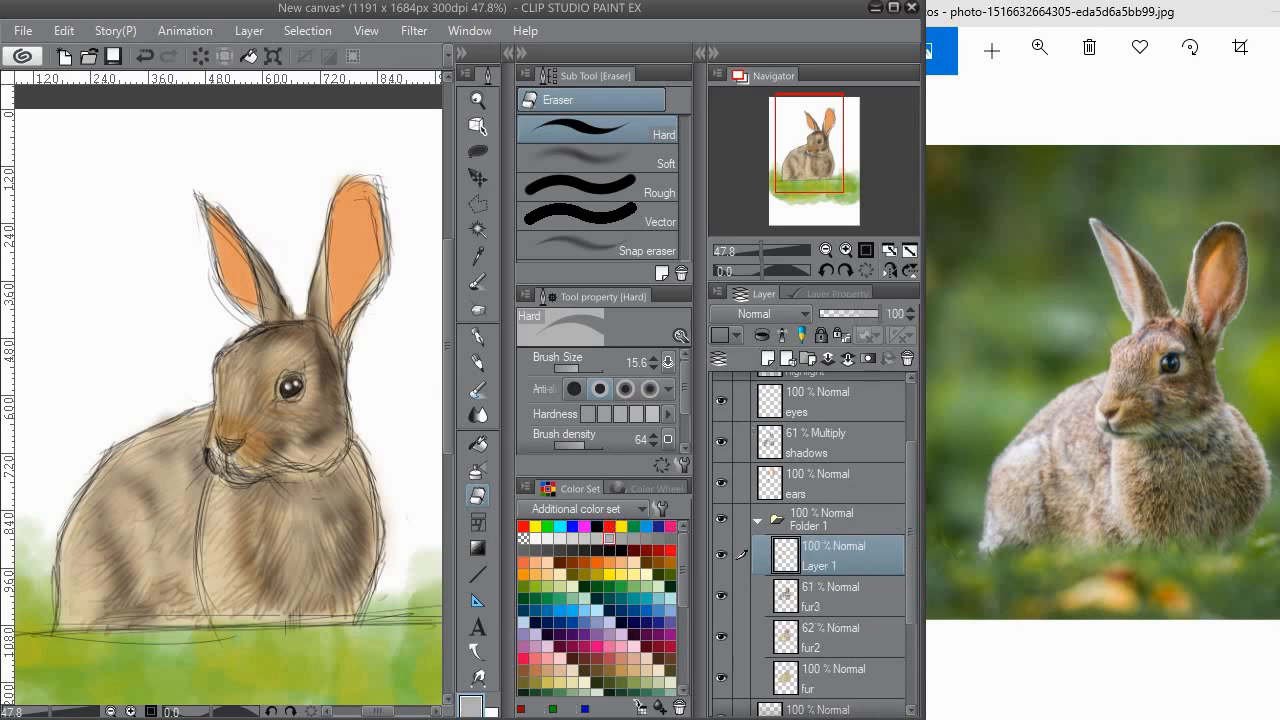
{"action": "left_click", "coordinate": [478, 470]}
{"action": "mouse_move", "coordinate": [218, 462]}
{"action": "left_mouse_down"}
{"action": "mouse_move", "coordinate": [256, 466]}
{"action": "mouse_move", "coordinate": [228, 490]}
{"action": "left_mouse_up"}
{"action": "key", "text": "ctrl+z"}
{"action": "key", "text": "ctrl+z"}
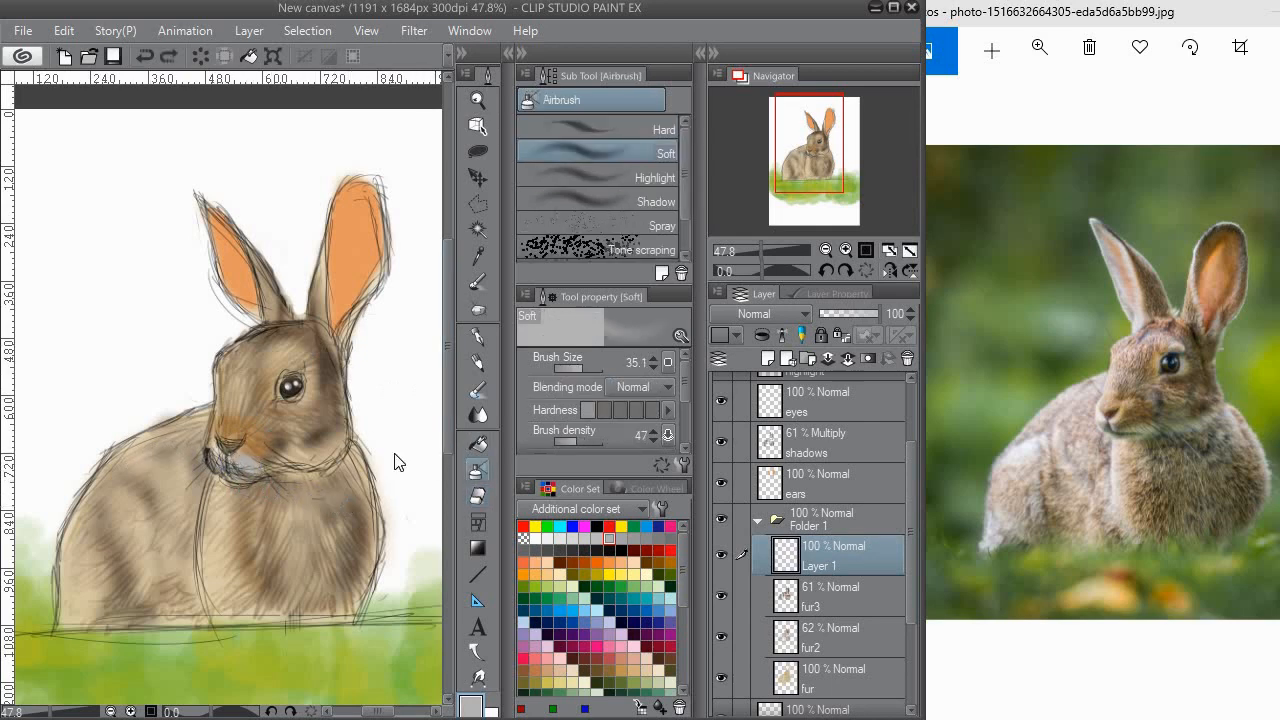
Set the new layer's blending mode to Screen and airbrush light gray highlights over the rabbit's chin and chest.
{"action": "left_click", "coordinate": [778, 318]}
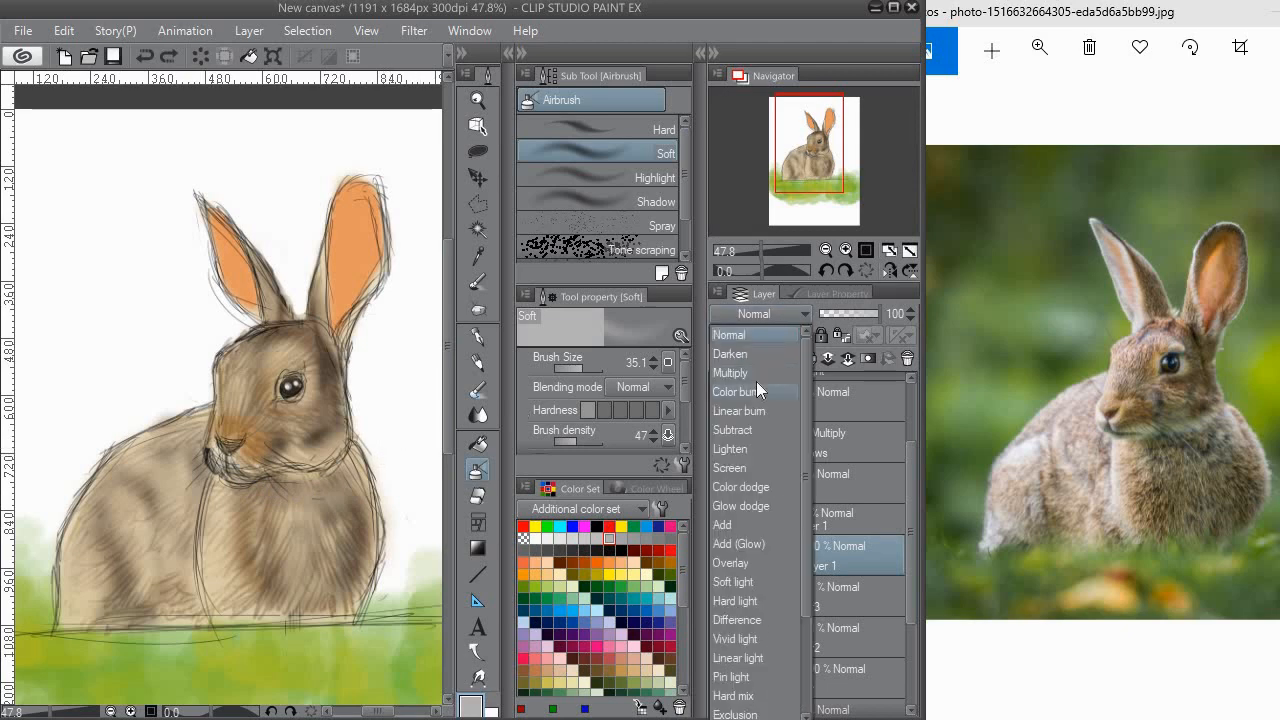
{"action": "left_click", "coordinate": [733, 468]}
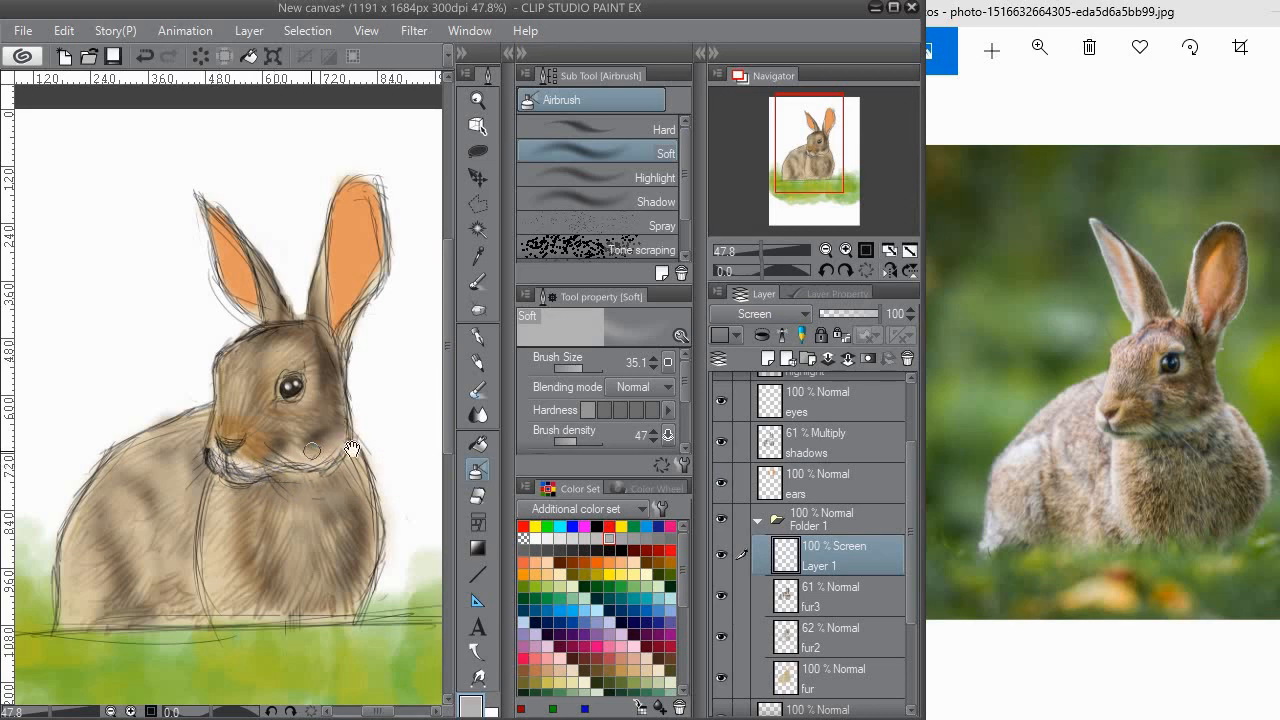
{"action": "scroll", "coordinate": [352, 449], "scroll_direction": "down", "scroll_amount": 1}
{"action": "scroll", "coordinate": [340, 440], "scroll_direction": "down", "scroll_amount": 2}
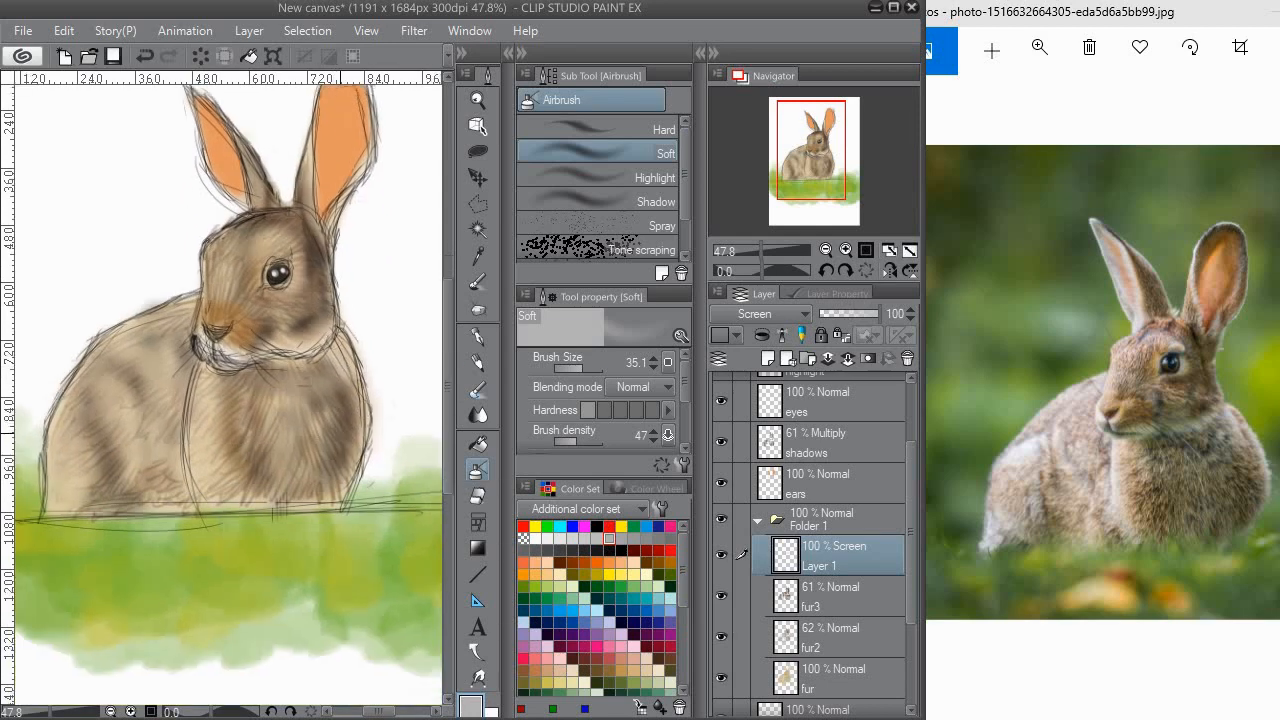
{"action": "left_click_drag", "start_coordinate": [328, 460], "coordinate": [352, 425]}
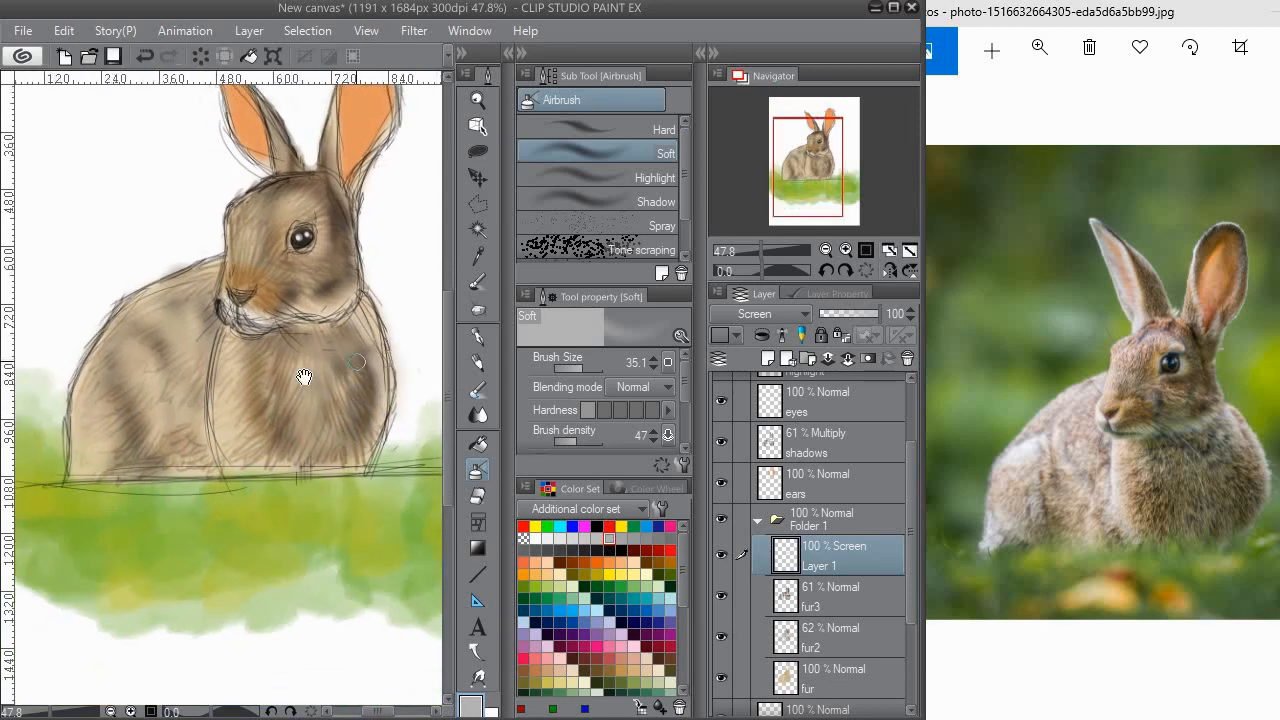
{"action": "left_click_drag", "start_coordinate": [304, 377], "coordinate": [340, 352]}
{"action": "left_click_drag", "start_coordinate": [263, 315], "coordinate": [254, 405]}
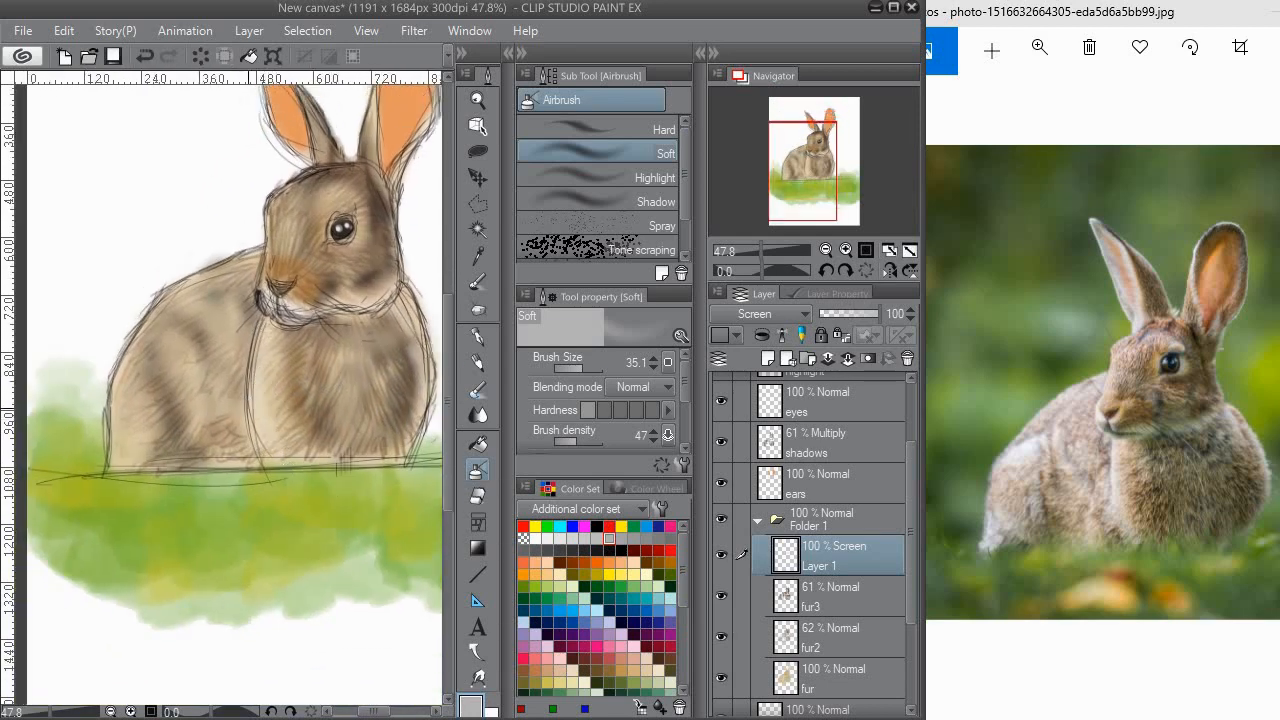
Airbrush light gray highlights over the rabbit's side, haunch and forehead on the Screen layer.
{"action": "mouse_move", "coordinate": [200, 364]}
{"action": "left_mouse_down"}
{"action": "mouse_move", "coordinate": [251, 423]}
{"action": "mouse_move", "coordinate": [260, 458]}
{"action": "left_mouse_up"}
{"action": "mouse_move", "coordinate": [206, 400]}
{"action": "left_mouse_down"}
{"action": "mouse_move", "coordinate": [198, 432]}
{"action": "mouse_move", "coordinate": [160, 430]}
{"action": "left_mouse_up"}
{"action": "left_click_drag", "start_coordinate": [230, 344], "coordinate": [203, 384]}
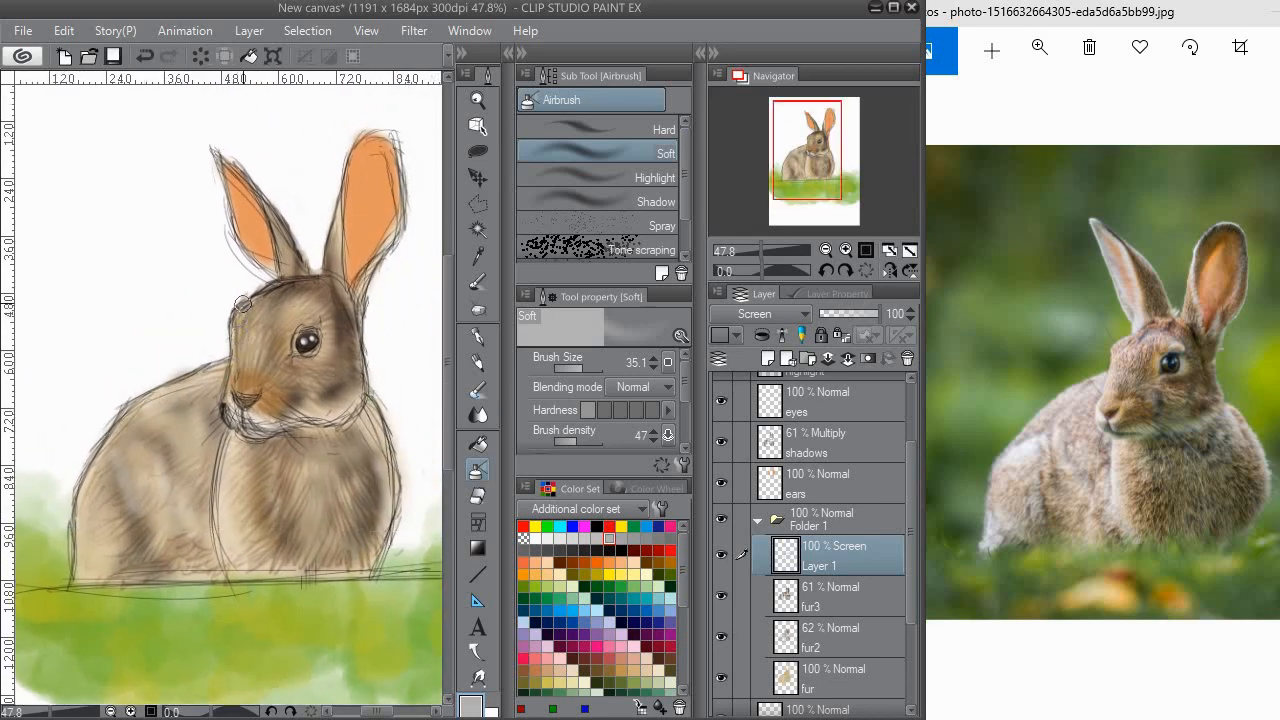
{"action": "left_click_drag", "start_coordinate": [254, 300], "coordinate": [248, 318]}
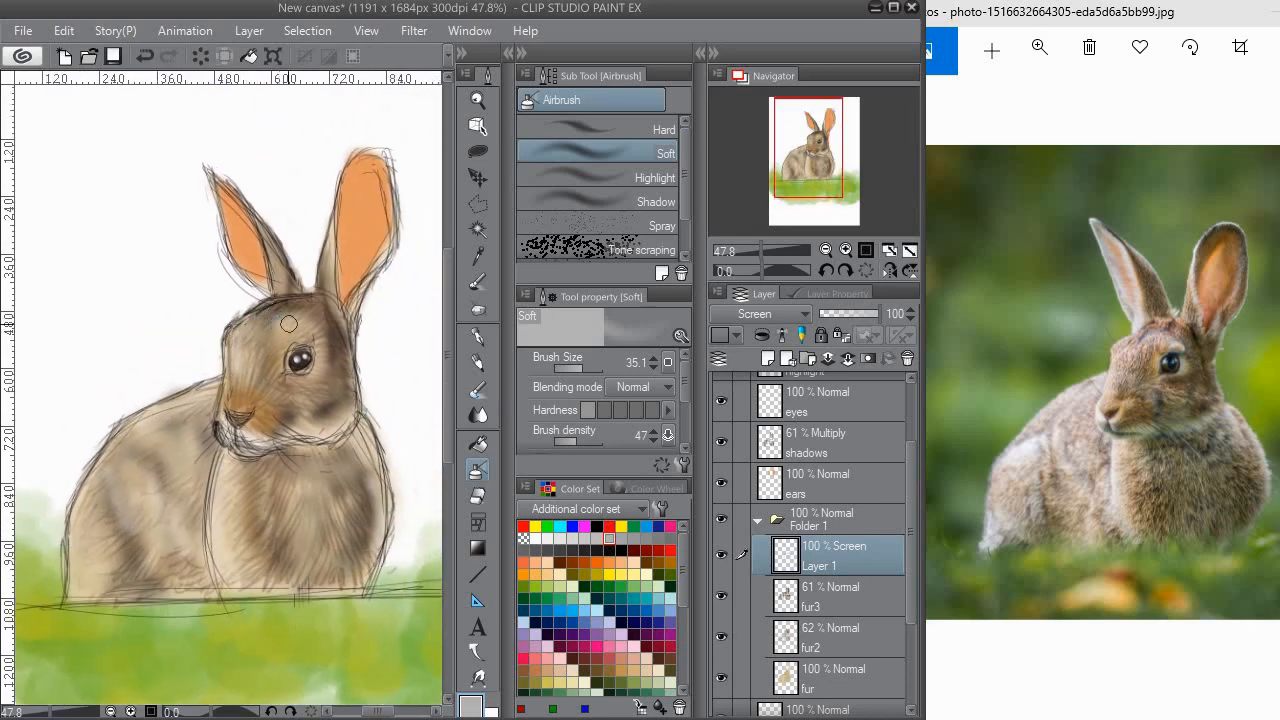
{"action": "left_click_drag", "start_coordinate": [336, 324], "coordinate": [322, 340]}
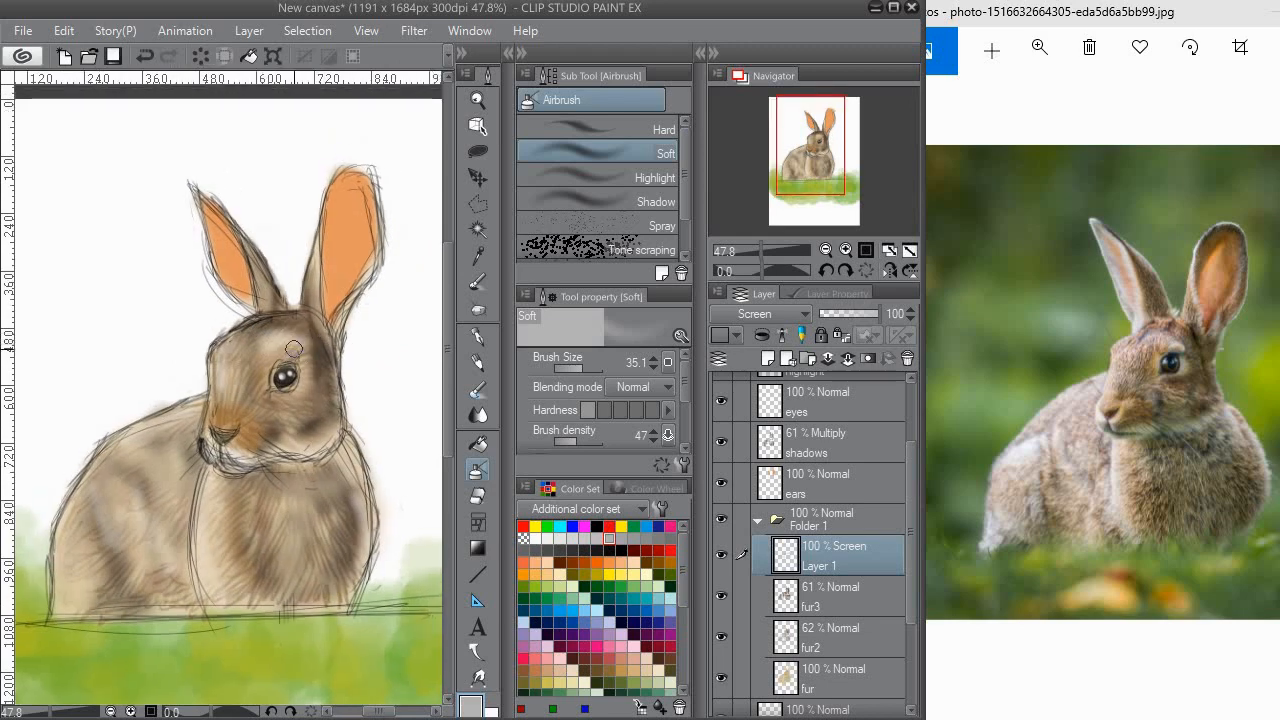
{"action": "left_click_drag", "start_coordinate": [300, 349], "coordinate": [306, 369]}
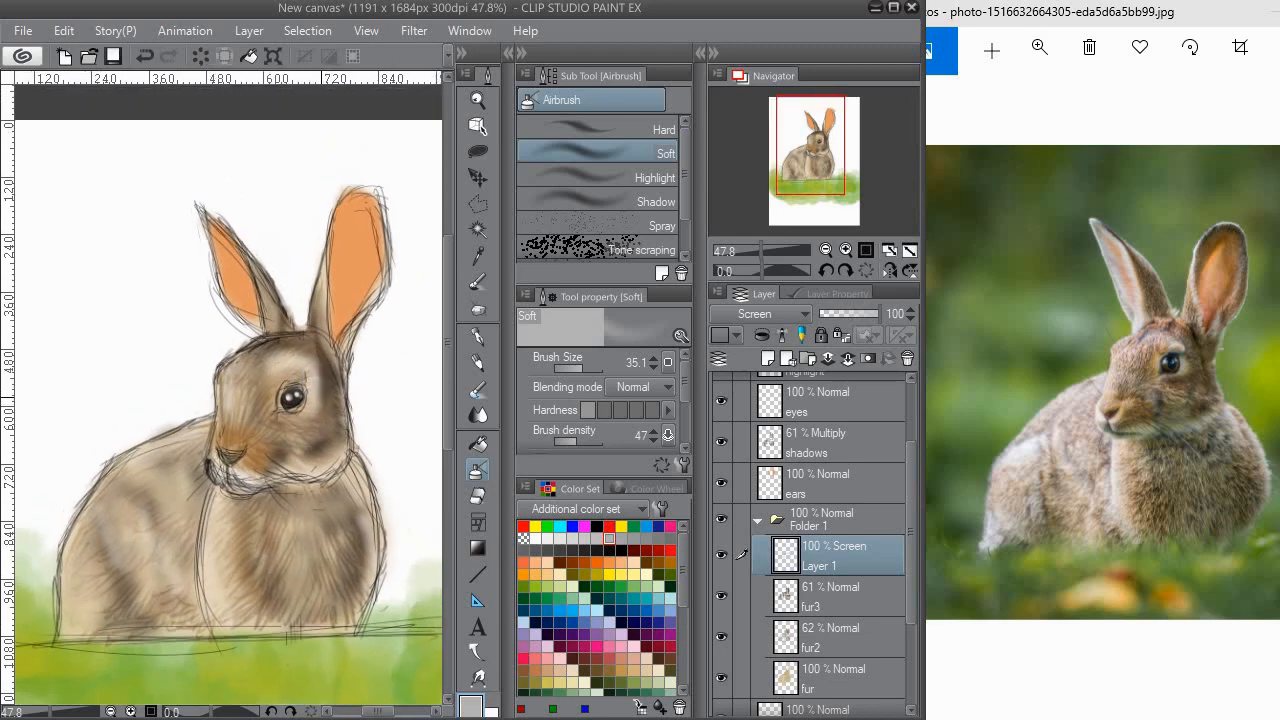
{"action": "left_click_drag", "start_coordinate": [287, 316], "coordinate": [295, 342]}
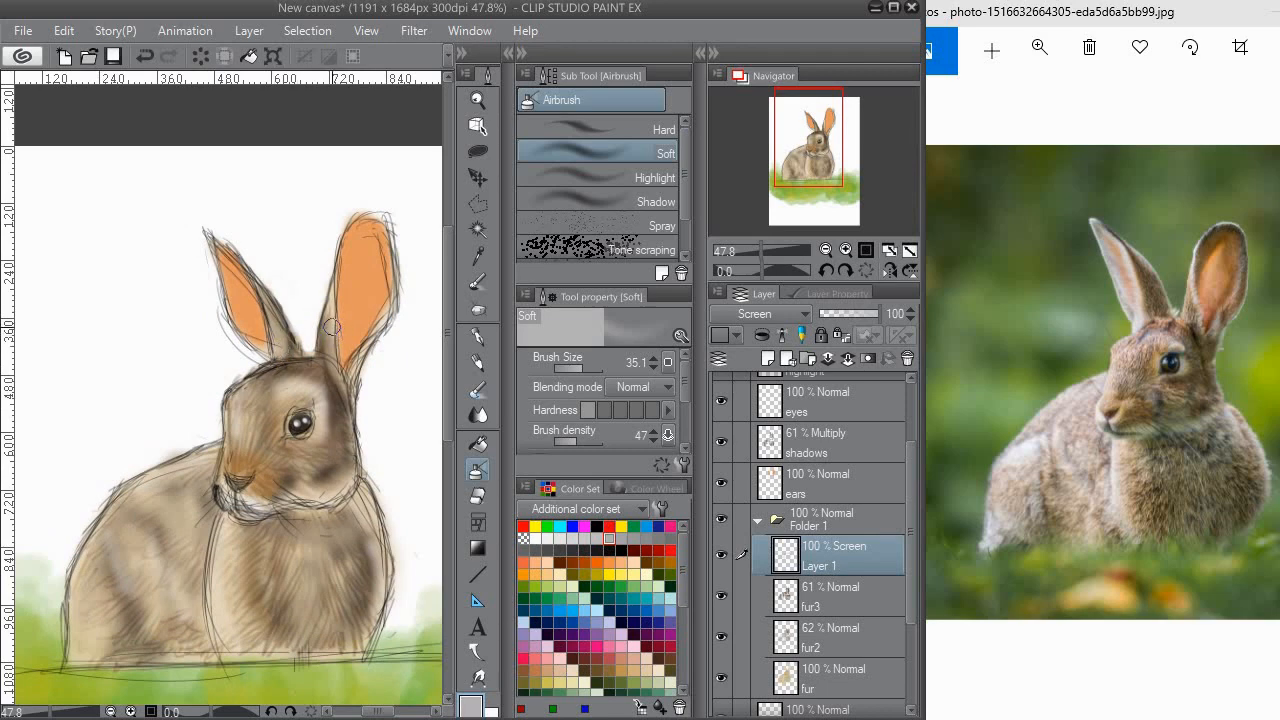
{"action": "mouse_move", "coordinate": [331, 326]}
{"action": "left_mouse_down"}
{"action": "mouse_move", "coordinate": [331, 290]}
{"action": "mouse_move", "coordinate": [353, 275]}
{"action": "mouse_move", "coordinate": [337, 283]}
{"action": "left_mouse_up"}
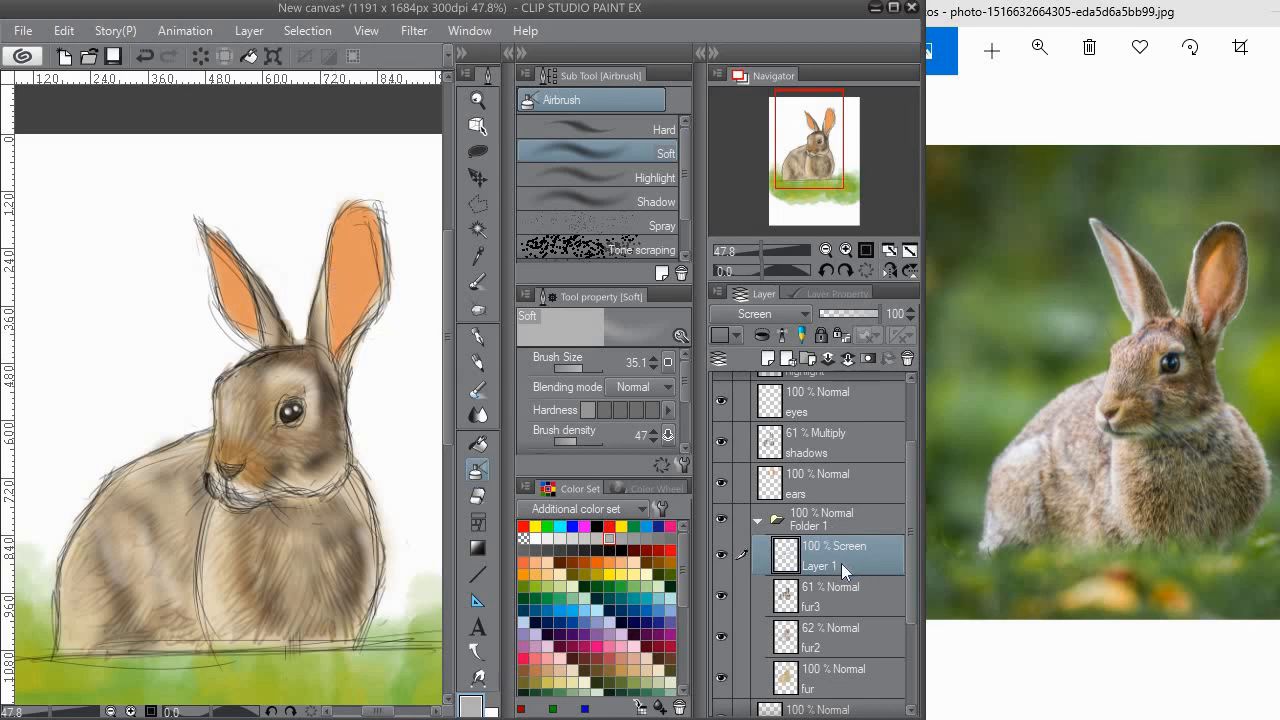
Try a light gray airbrush highlight on the ear with the Screen layer above ears, undo it, and return the layer to the folder.
{"action": "left_click_drag", "start_coordinate": [839, 555], "coordinate": [824, 461]}
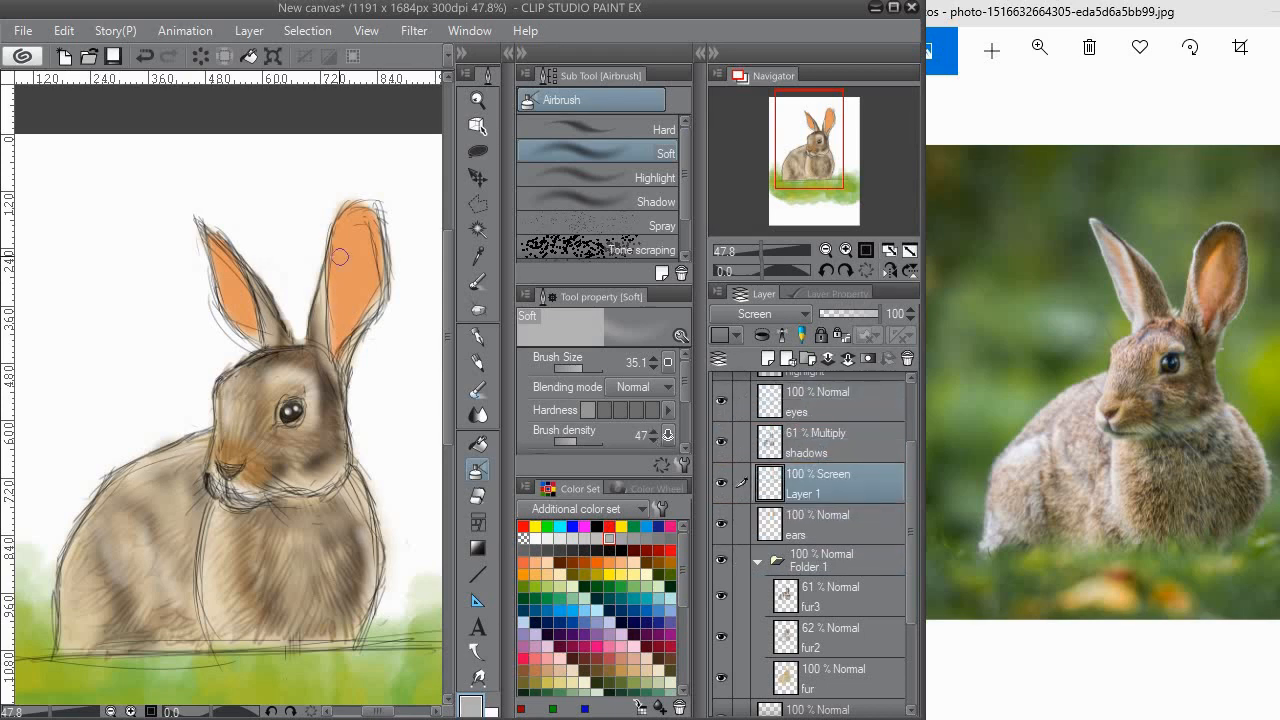
{"action": "mouse_move", "coordinate": [332, 316]}
{"action": "left_mouse_down"}
{"action": "mouse_move", "coordinate": [342, 260]}
{"action": "mouse_move", "coordinate": [343, 311]}
{"action": "mouse_move", "coordinate": [352, 264]}
{"action": "left_mouse_up"}
{"action": "key", "text": "ctrl+z"}
{"action": "key", "text": "ctrl+z"}
{"action": "key", "text": "ctrl+z"}
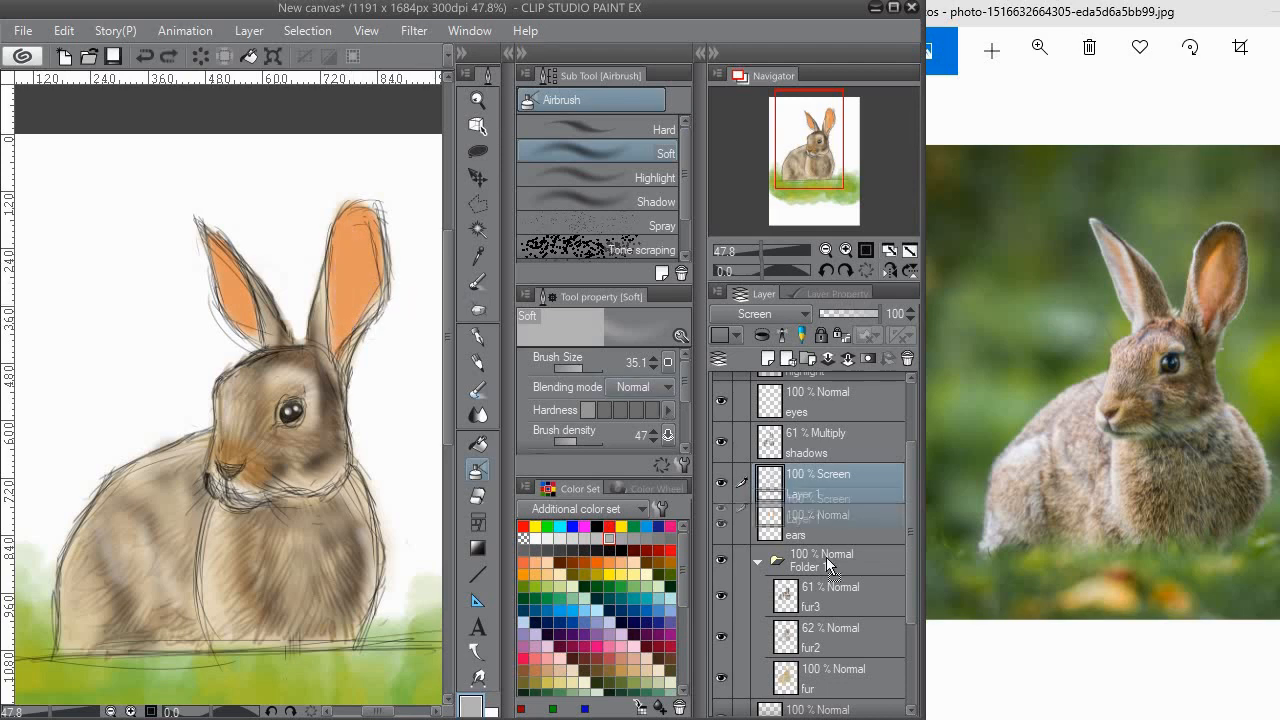
{"action": "left_click_drag", "start_coordinate": [826, 557], "coordinate": [827, 568]}
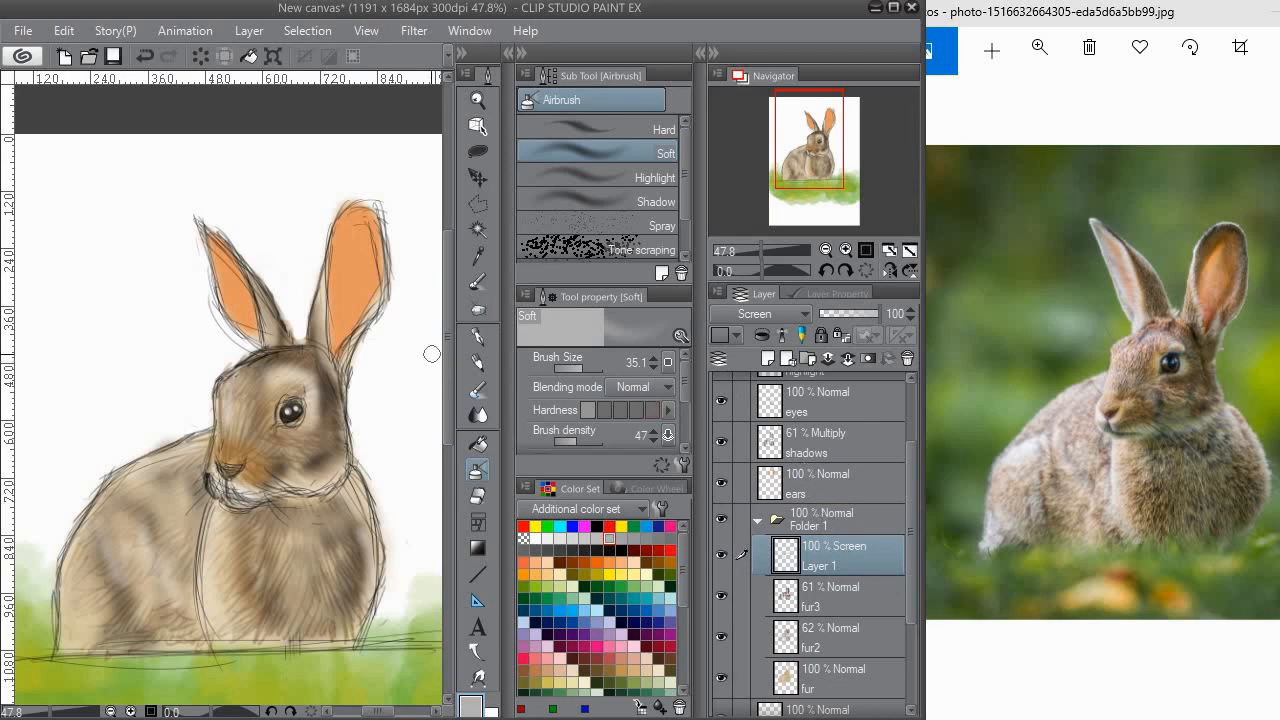
Add a new layer above the ears layer, sample the inner ear's orange, and switch to the Soft airbrush.
{"action": "left_click", "coordinate": [856, 488]}
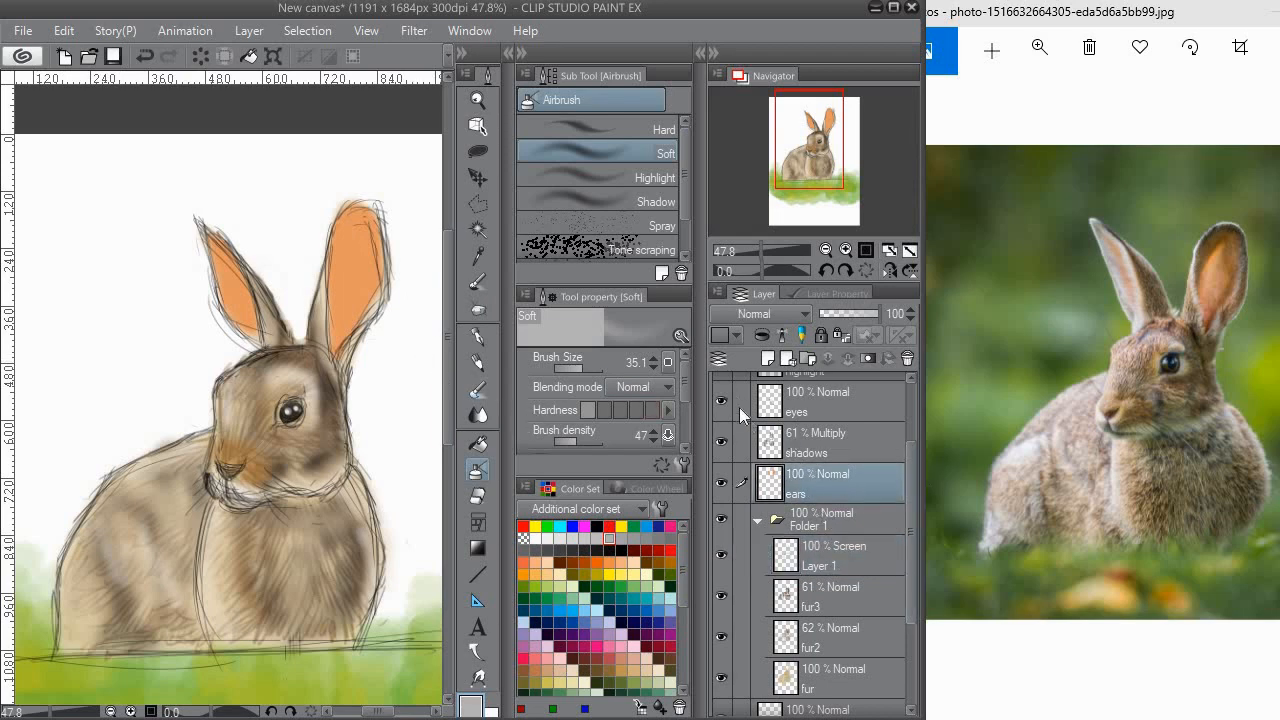
{"action": "left_click", "coordinate": [767, 358]}
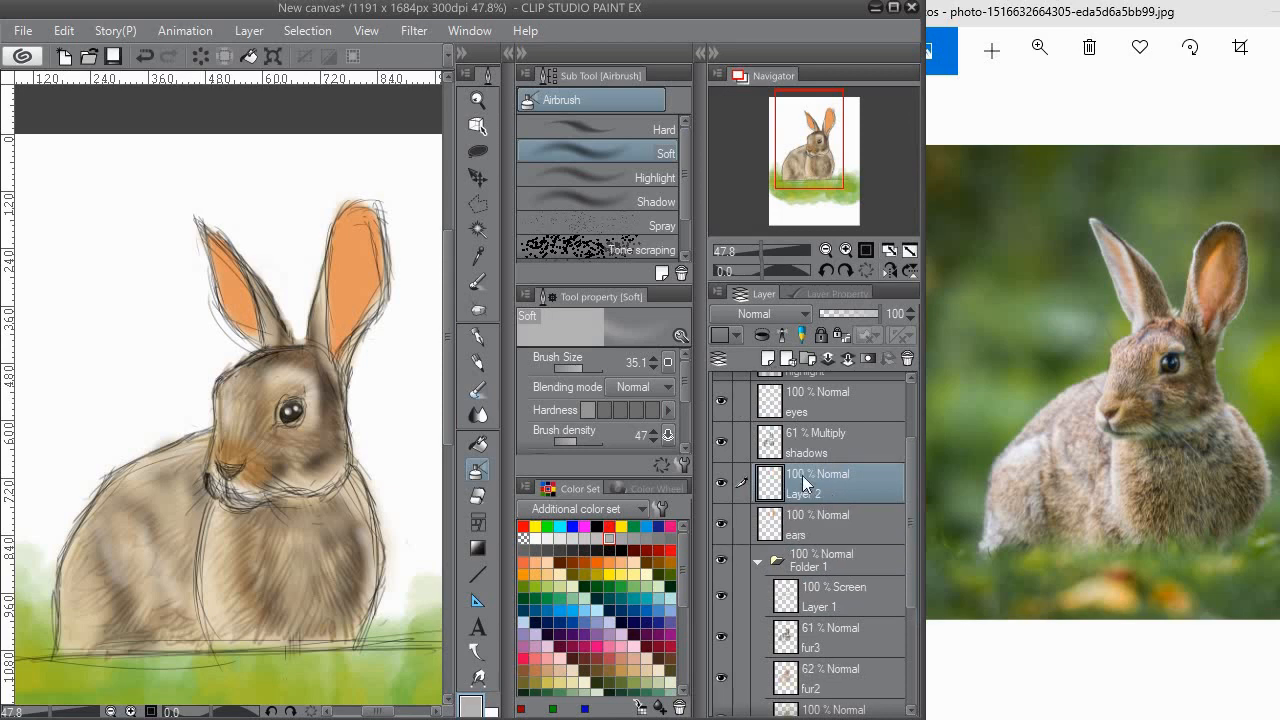
{"action": "key", "text": "b"}
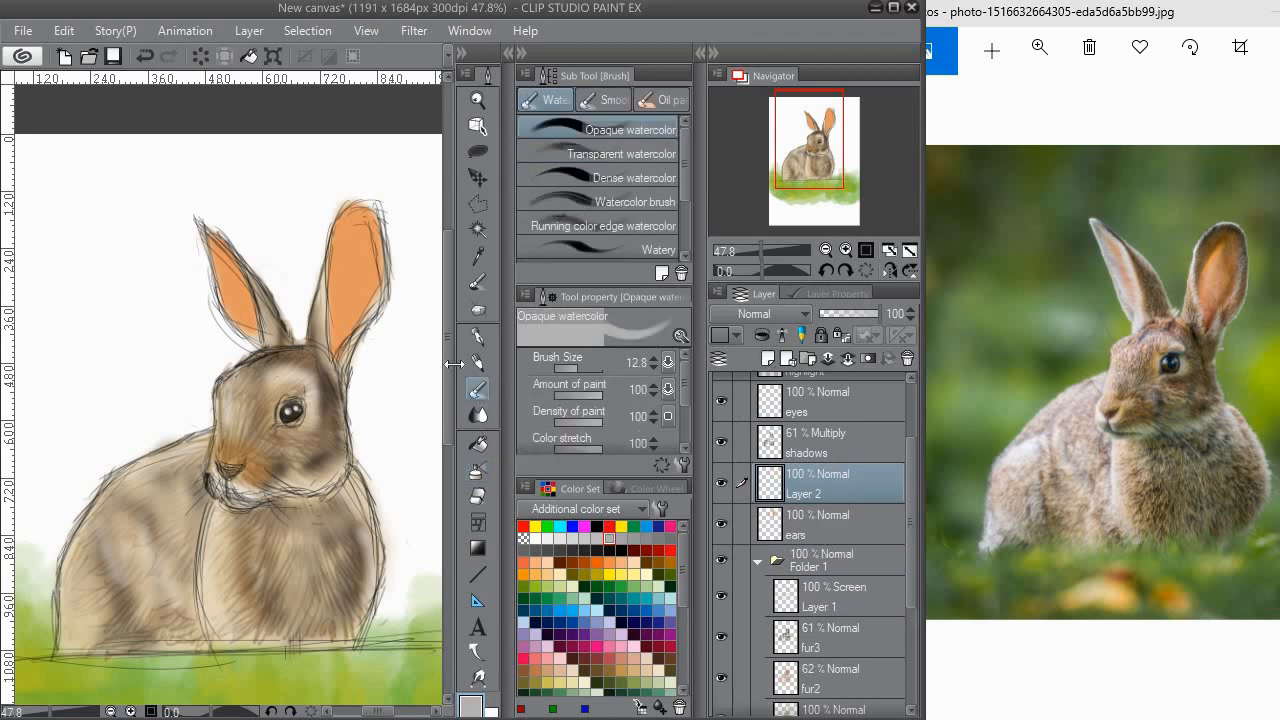
{"action": "key", "text": "i"}
{"action": "left_click", "coordinate": [367, 248]}
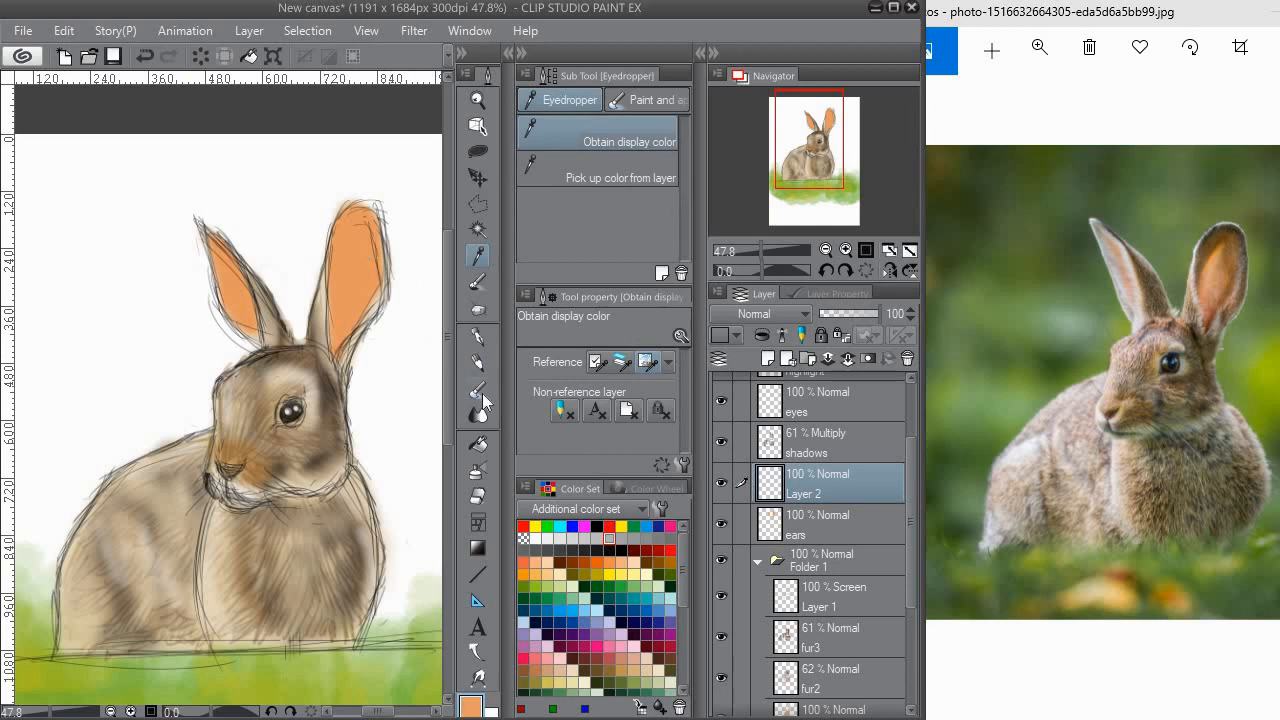
{"action": "left_click", "coordinate": [483, 395]}
{"action": "left_click", "coordinate": [483, 448]}
{"action": "left_click", "coordinate": [482, 469]}
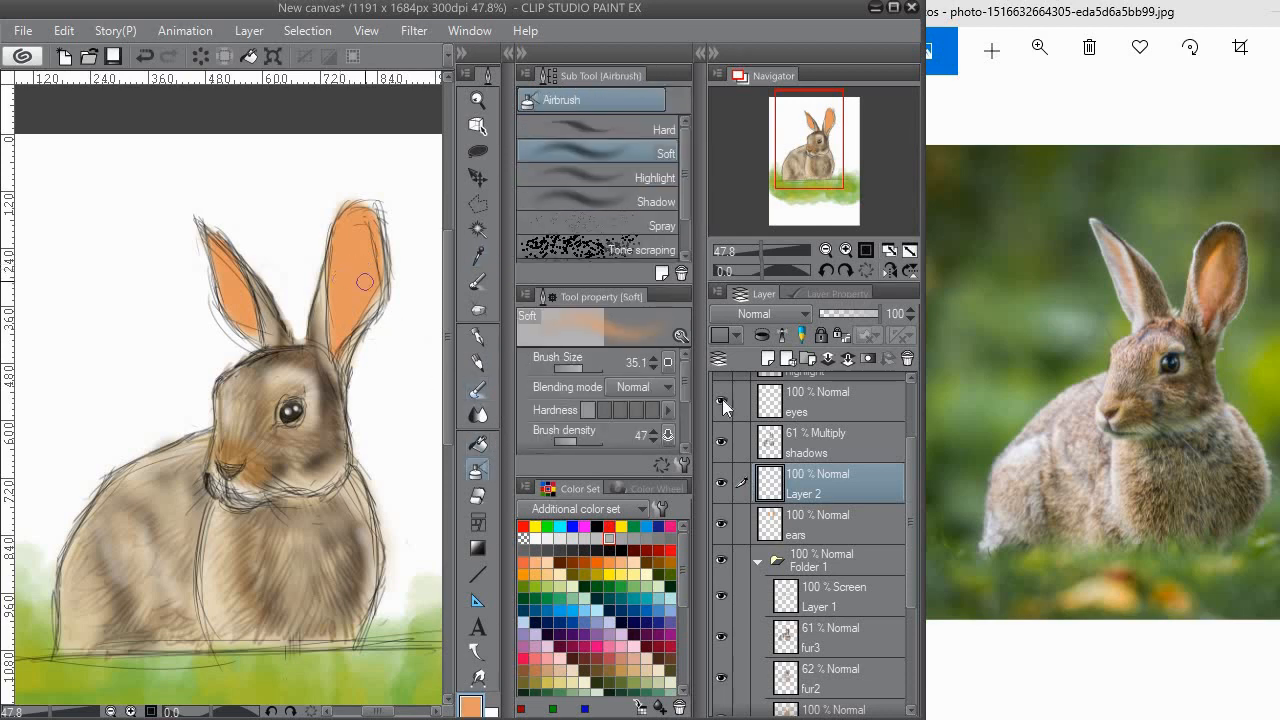
Clip the new layer to the ears layer, set it to Glow dodge, and airbrush orange highlights inside the larger ear.
{"action": "left_click", "coordinate": [756, 337]}
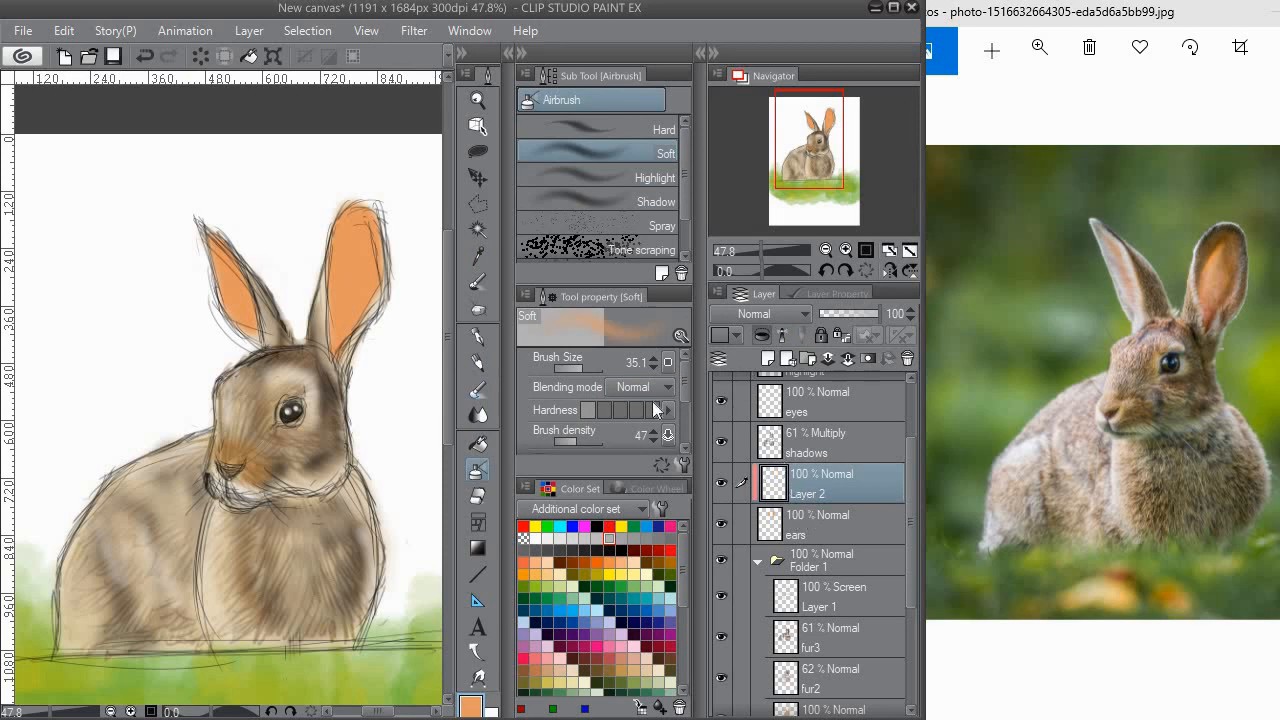
{"action": "left_click", "coordinate": [764, 313]}
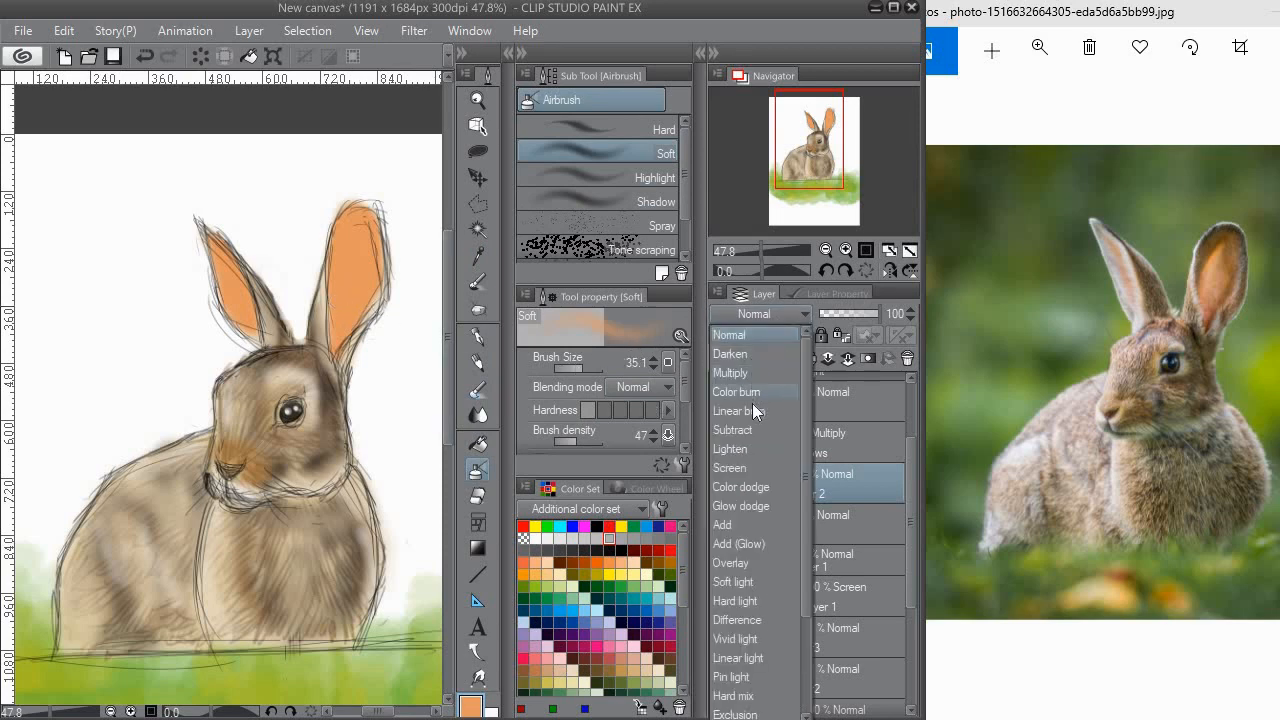
{"action": "left_click", "coordinate": [741, 507]}
{"action": "mouse_move", "coordinate": [340, 335]}
{"action": "left_mouse_down"}
{"action": "mouse_move", "coordinate": [346, 255]}
{"action": "mouse_move", "coordinate": [354, 300]}
{"action": "mouse_move", "coordinate": [352, 258]}
{"action": "mouse_move", "coordinate": [362, 285]}
{"action": "mouse_move", "coordinate": [342, 289]}
{"action": "left_mouse_up"}
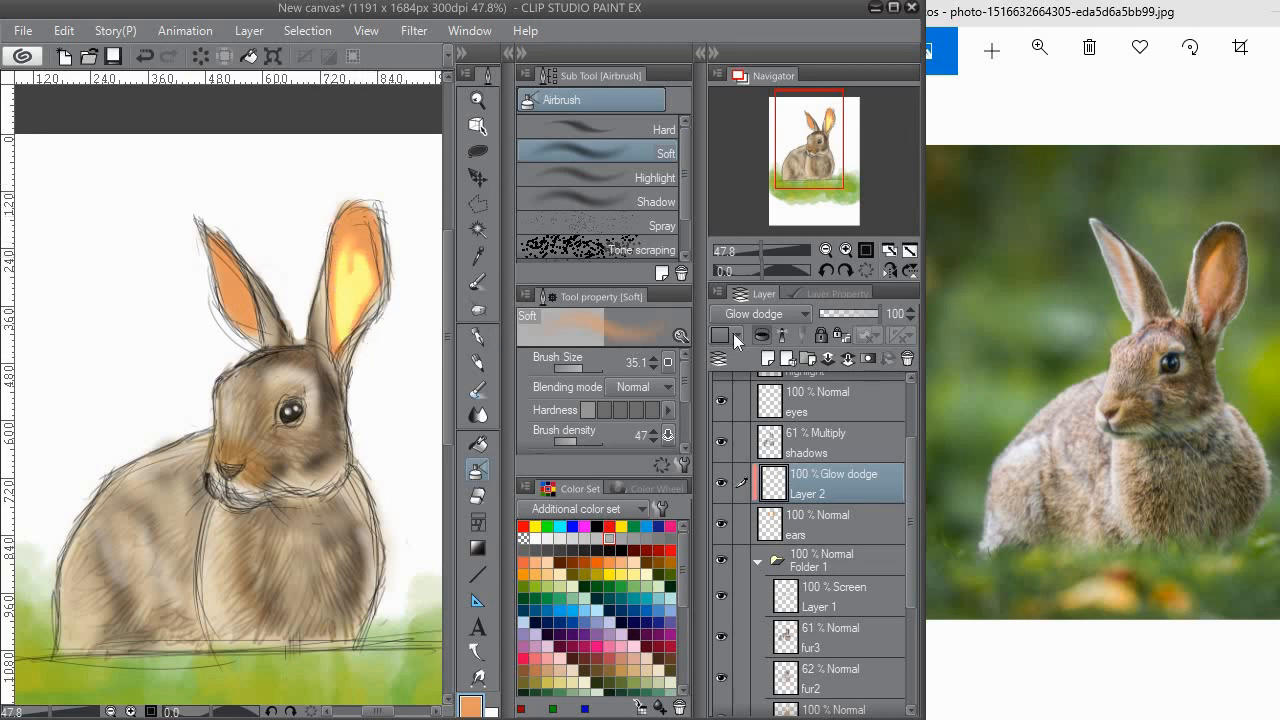
Try the ear highlight layer at 52% opacity in Glow dodge and Screen, and in Add at 70%.
{"action": "mouse_move", "coordinate": [859, 313]}
{"action": "left_mouse_down"}
{"action": "mouse_move", "coordinate": [840, 334]}
{"action": "mouse_move", "coordinate": [848, 322]}
{"action": "left_mouse_up"}
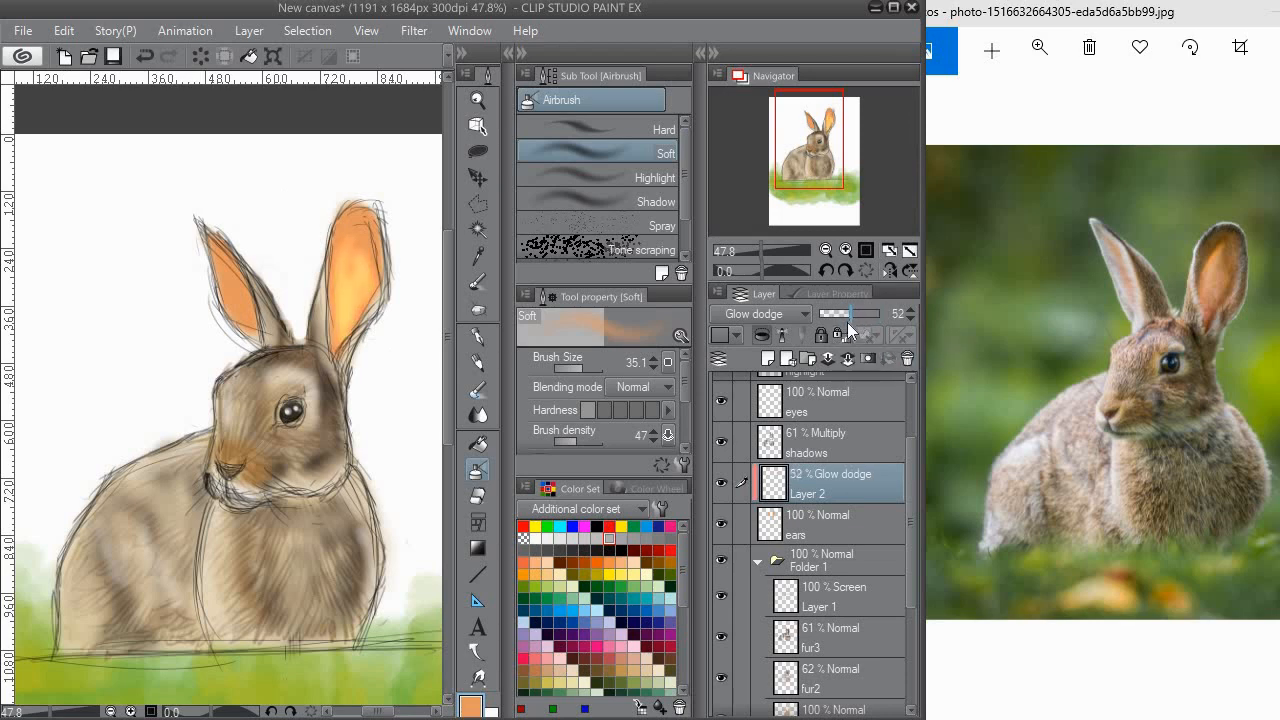
{"action": "left_click", "coordinate": [767, 314]}
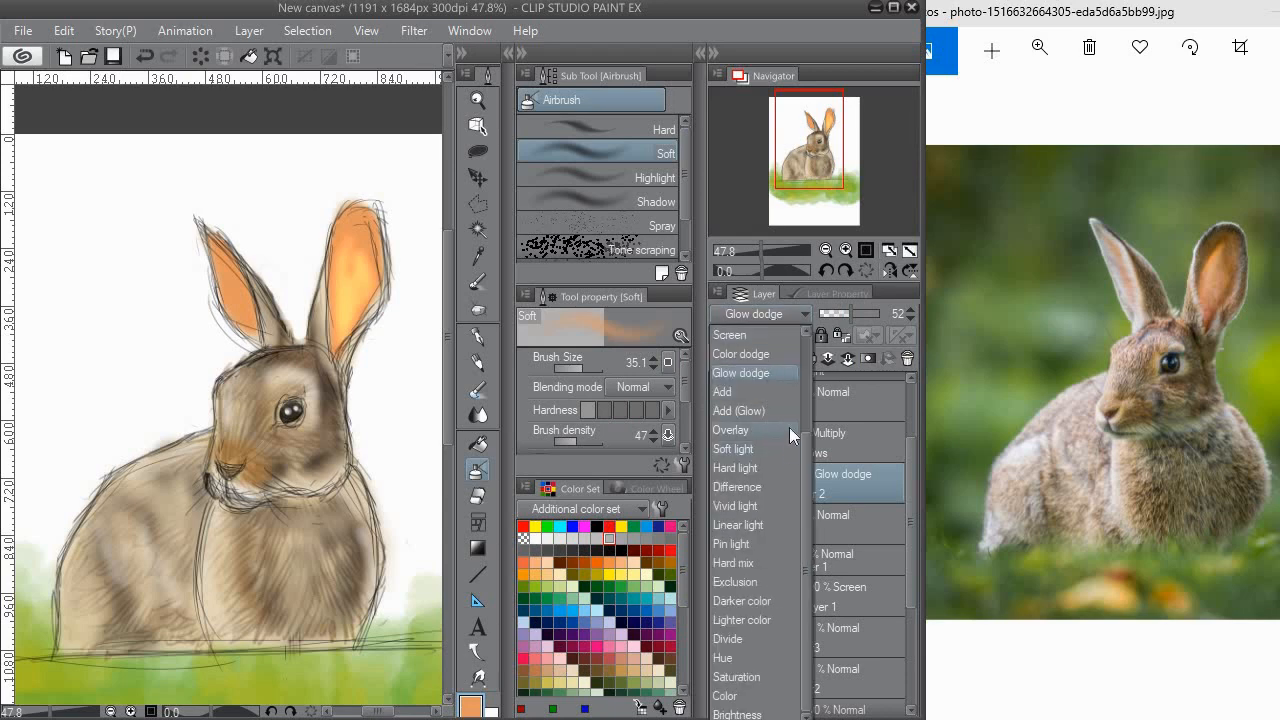
{"action": "left_click", "coordinate": [754, 334]}
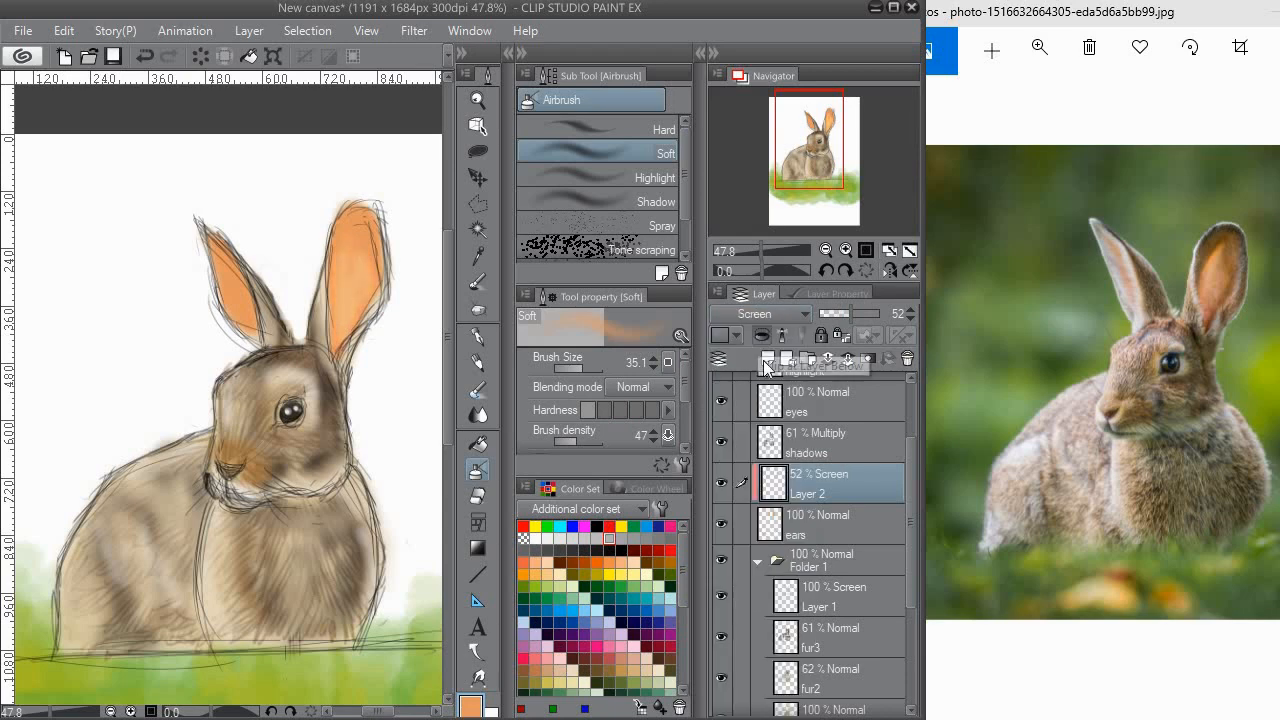
{"action": "left_click", "coordinate": [784, 316]}
{"action": "scroll", "coordinate": [800, 406], "scroll_direction": "down", "scroll_amount": 1}
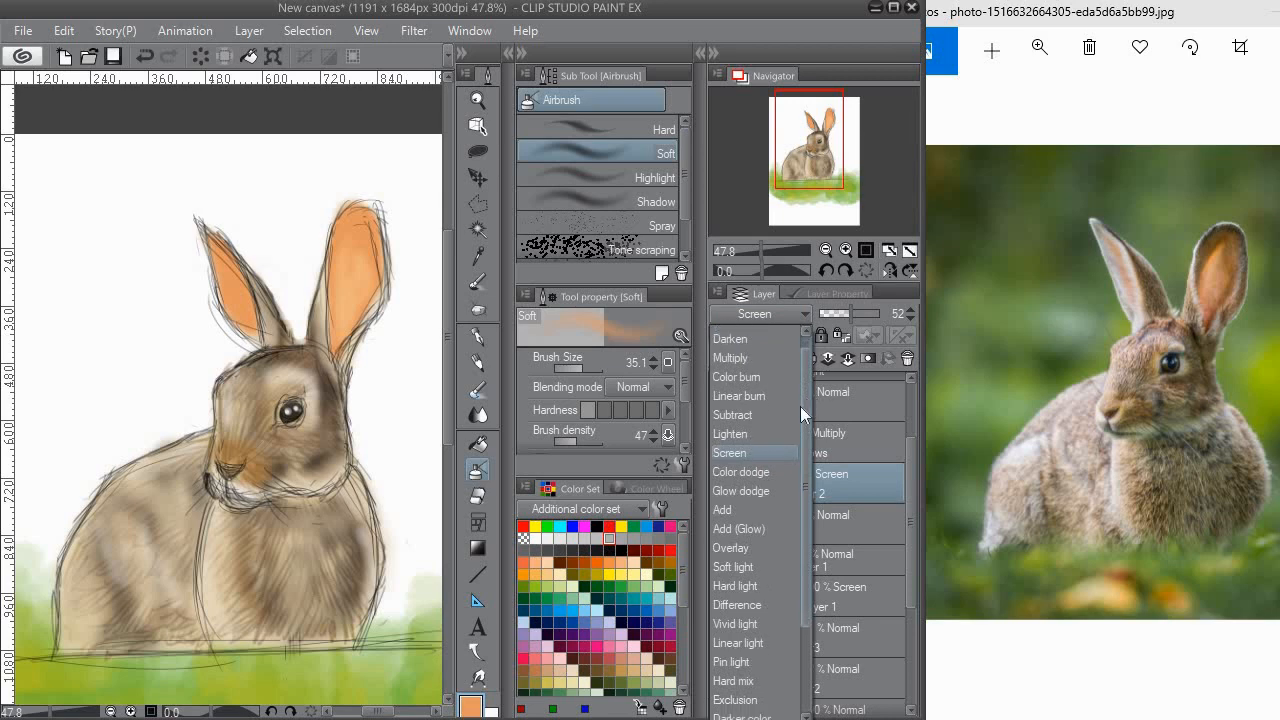
{"action": "left_click", "coordinate": [751, 511]}
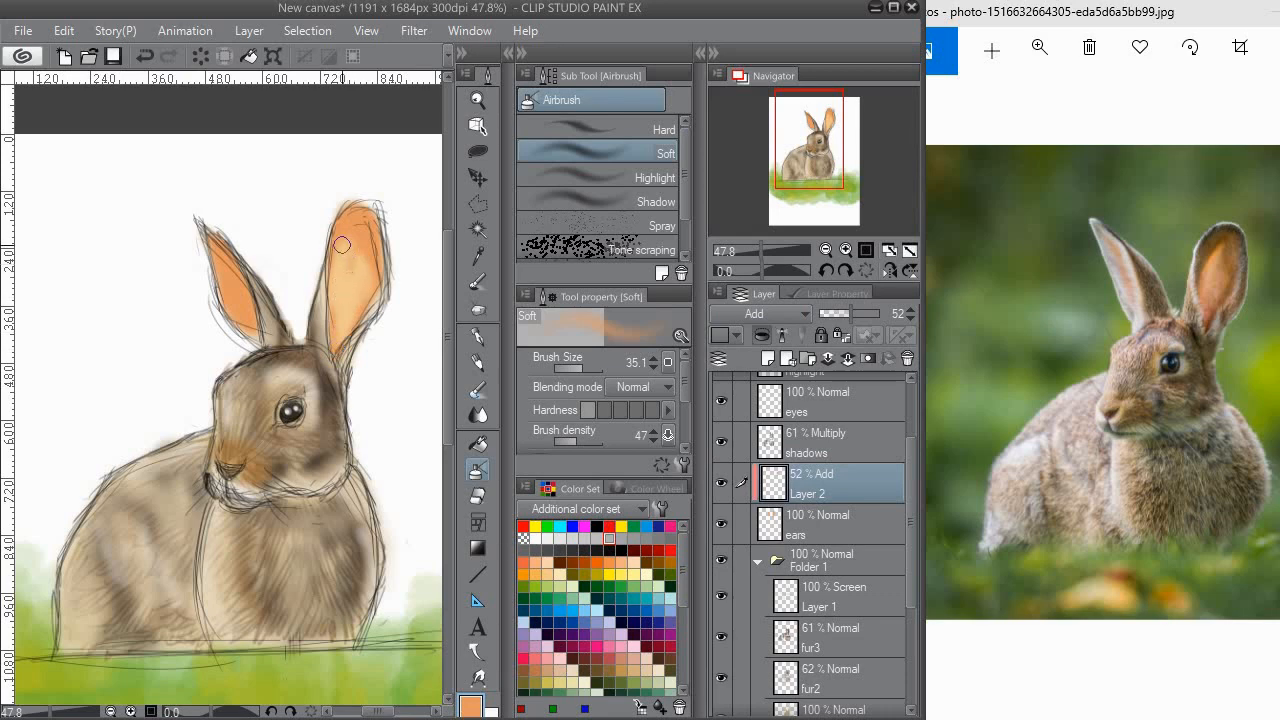
{"action": "left_click", "coordinate": [862, 316]}
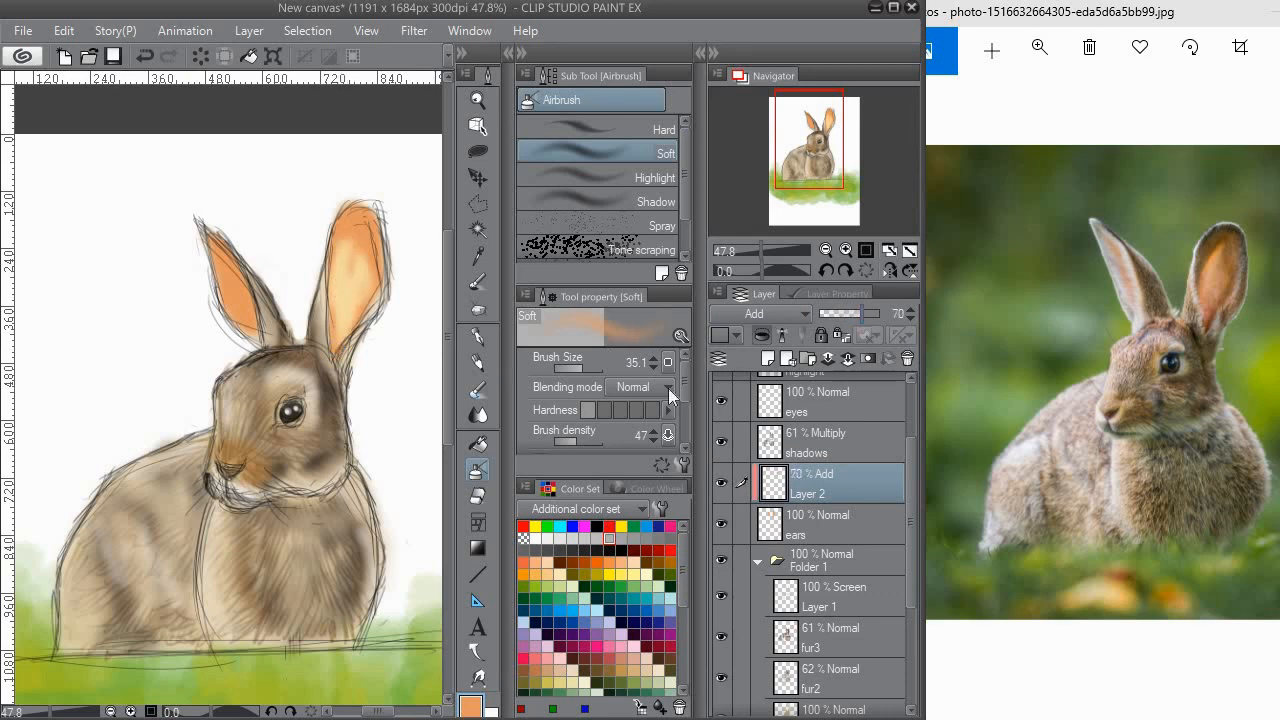
Compare Soft light, Overlay and Color dodge on the ear highlight layer, and return it to Glow dodge.
{"action": "left_click", "coordinate": [754, 314]}
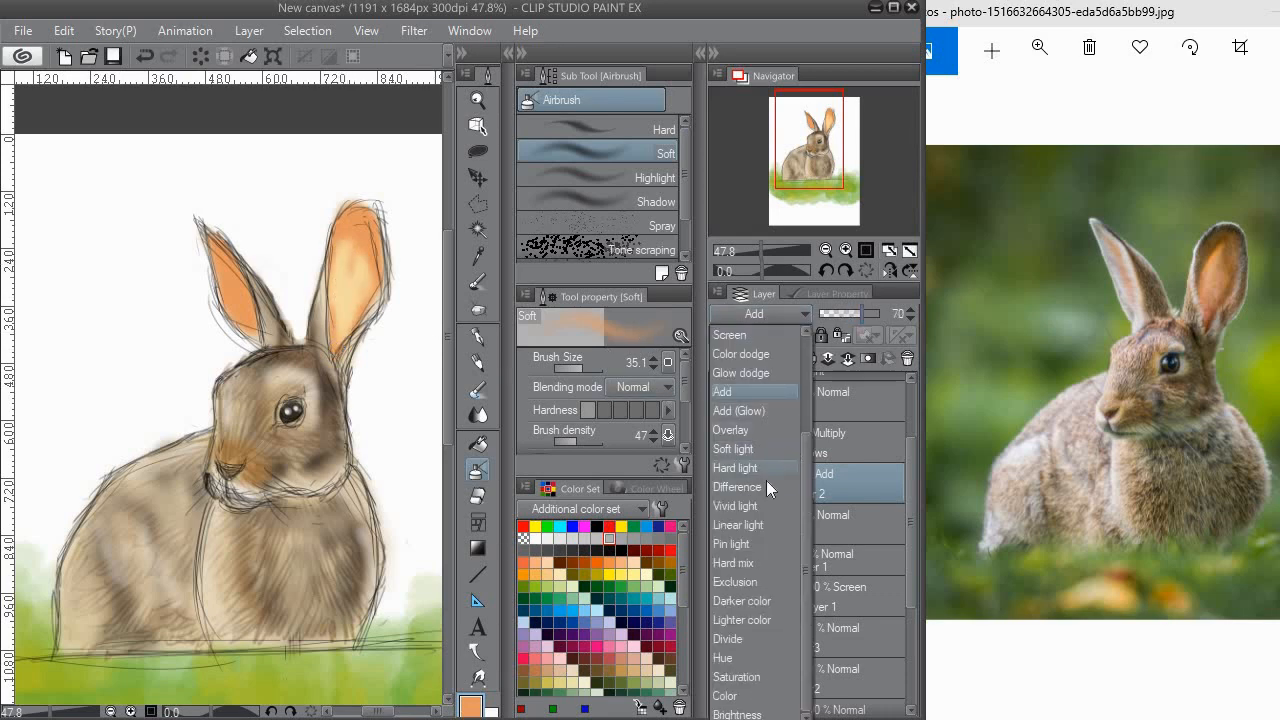
{"action": "left_click", "coordinate": [756, 452]}
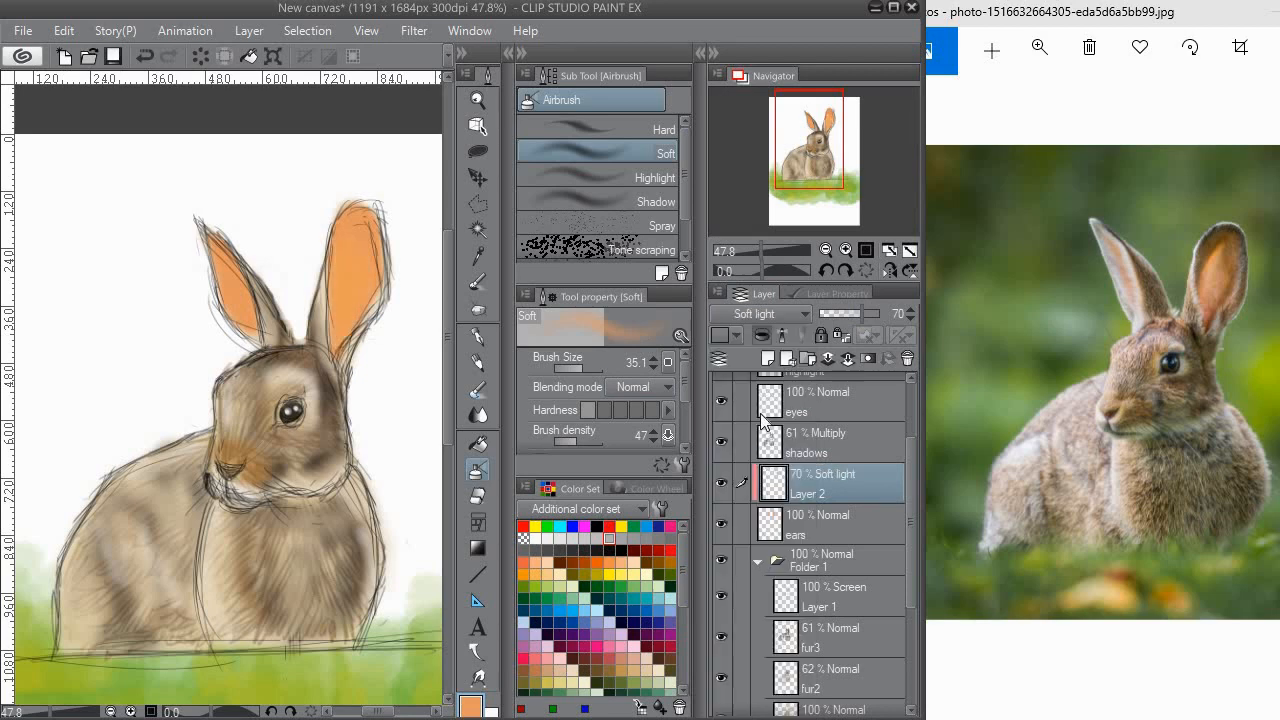
{"action": "left_click", "coordinate": [765, 313]}
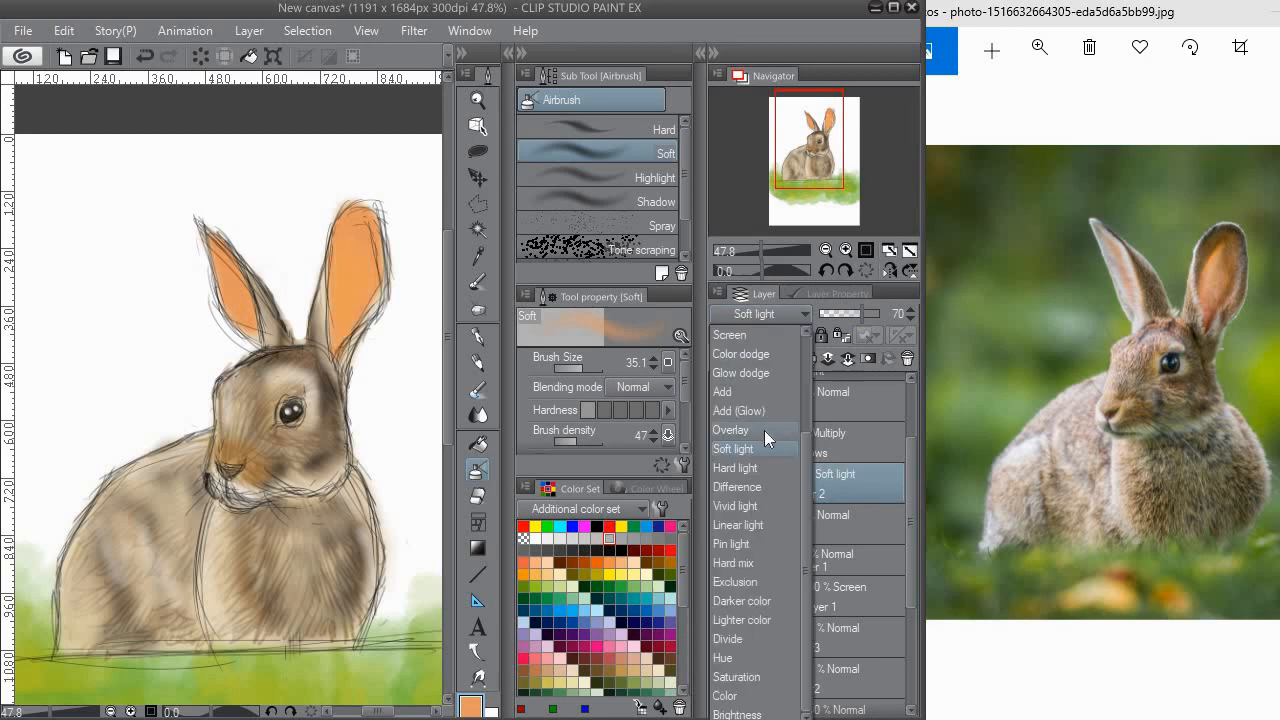
{"action": "left_click", "coordinate": [764, 430]}
{"action": "left_click", "coordinate": [770, 316]}
{"action": "left_click", "coordinate": [757, 372]}
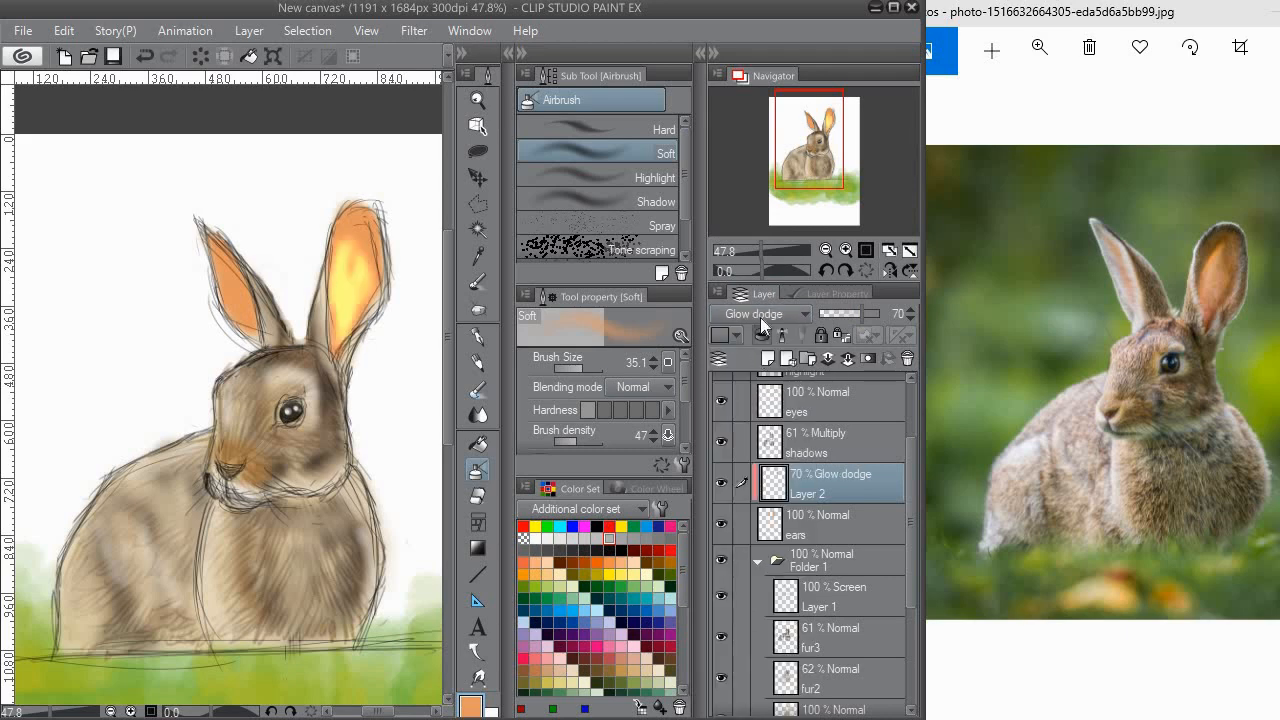
{"action": "left_click", "coordinate": [760, 316]}
{"action": "left_click", "coordinate": [753, 350]}
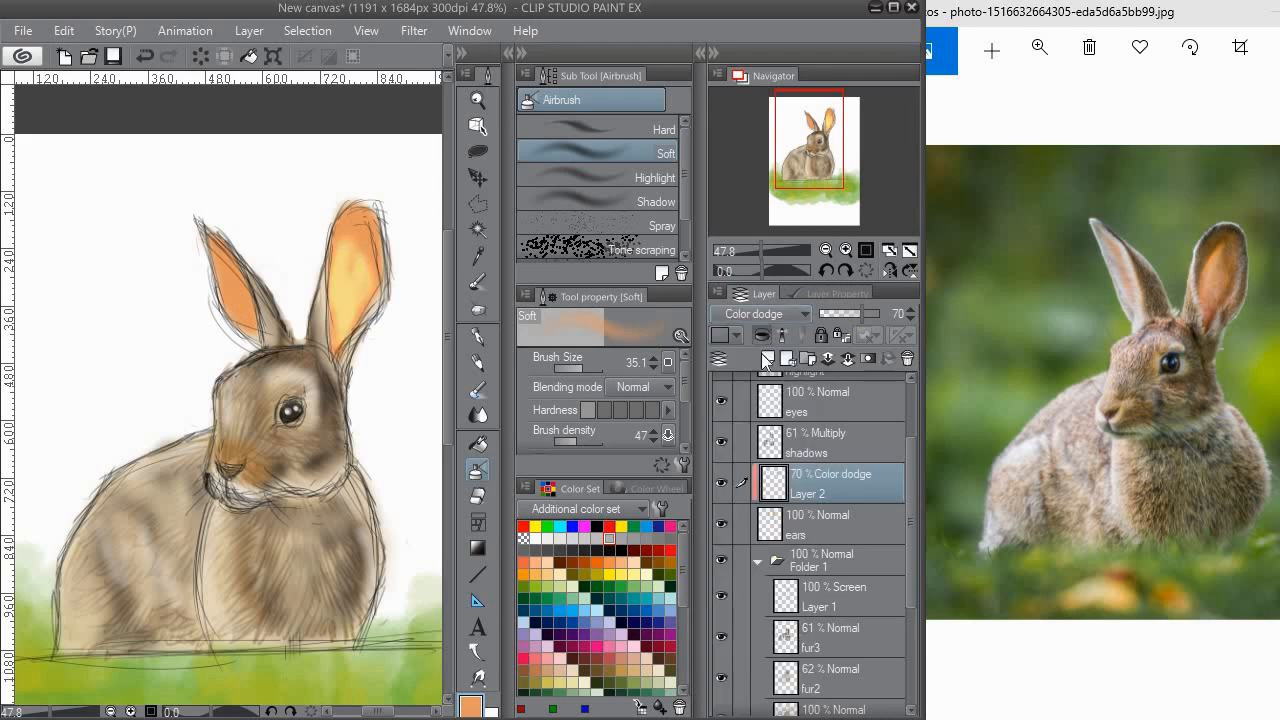
{"action": "left_click", "coordinate": [760, 316]}
{"action": "left_click", "coordinate": [753, 372]}
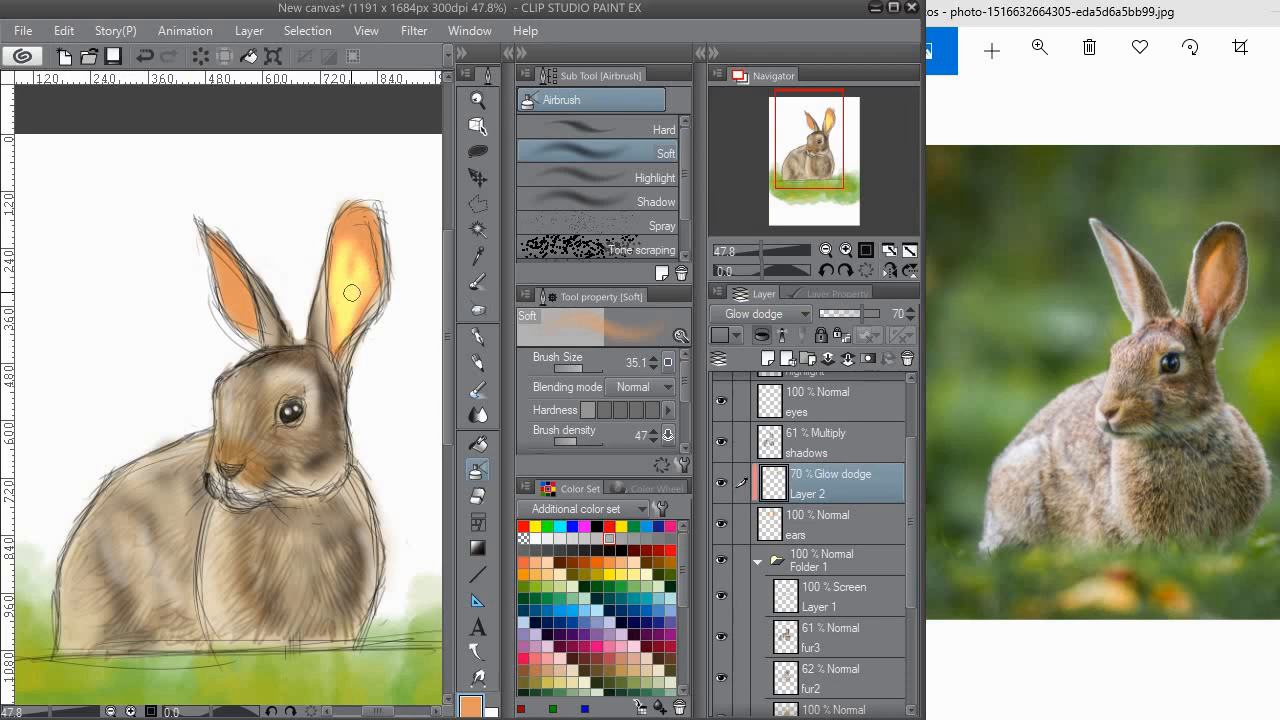
Lower the Glow dodge ear highlight layer's opacity to 38%.
{"action": "left_click_drag", "start_coordinate": [845, 311], "coordinate": [836, 317]}
{"action": "left_click_drag", "start_coordinate": [273, 302], "coordinate": [289, 322]}
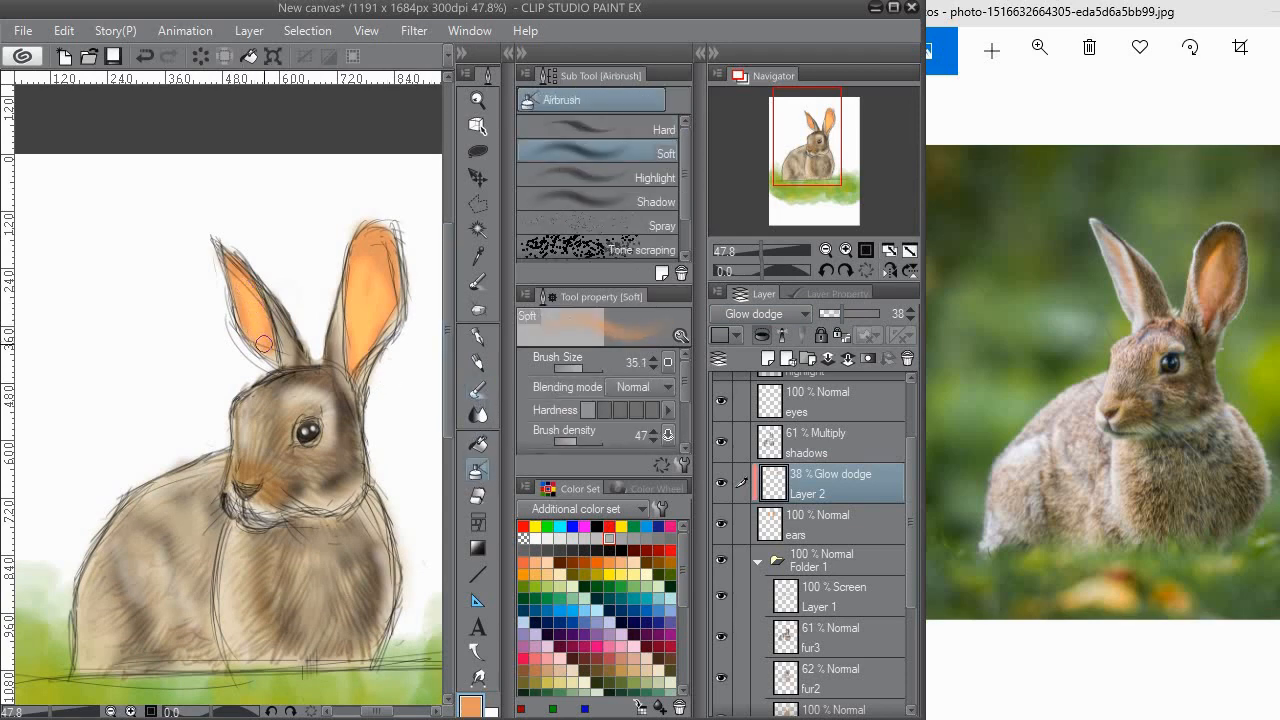
{"action": "left_click_drag", "start_coordinate": [287, 283], "coordinate": [292, 233]}
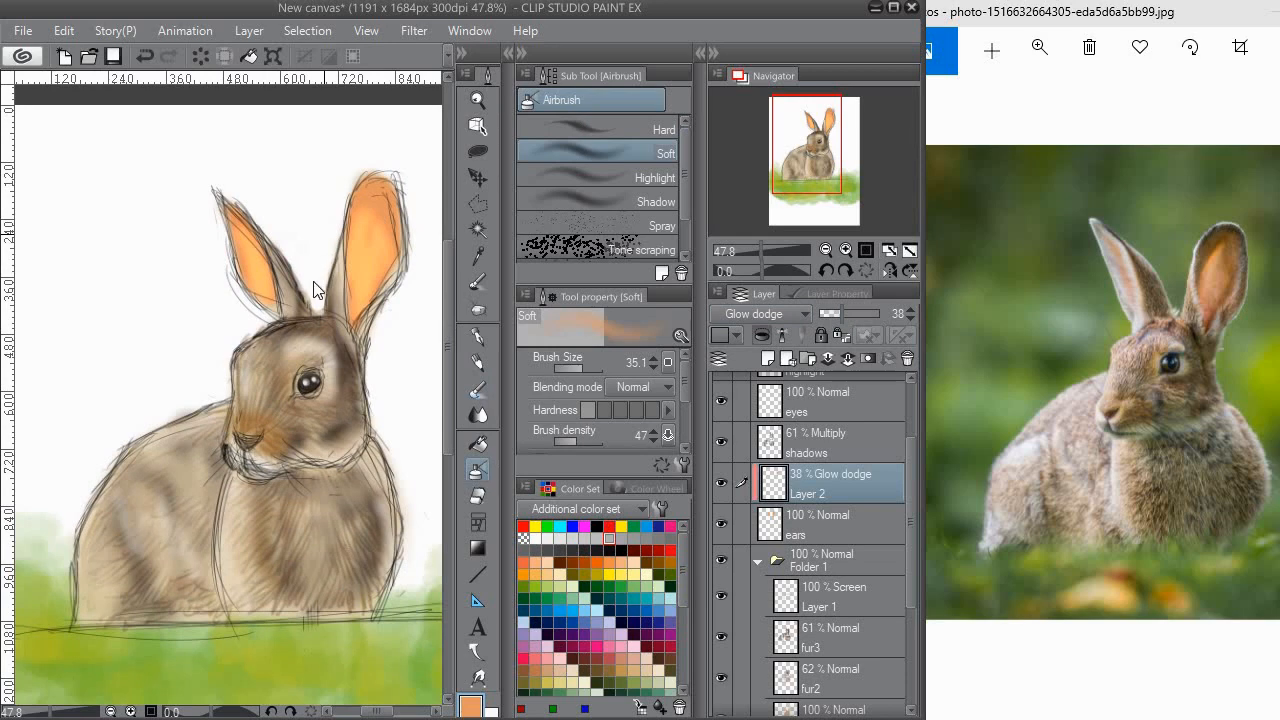
{"action": "left_click_drag", "start_coordinate": [313, 289], "coordinate": [305, 331]}
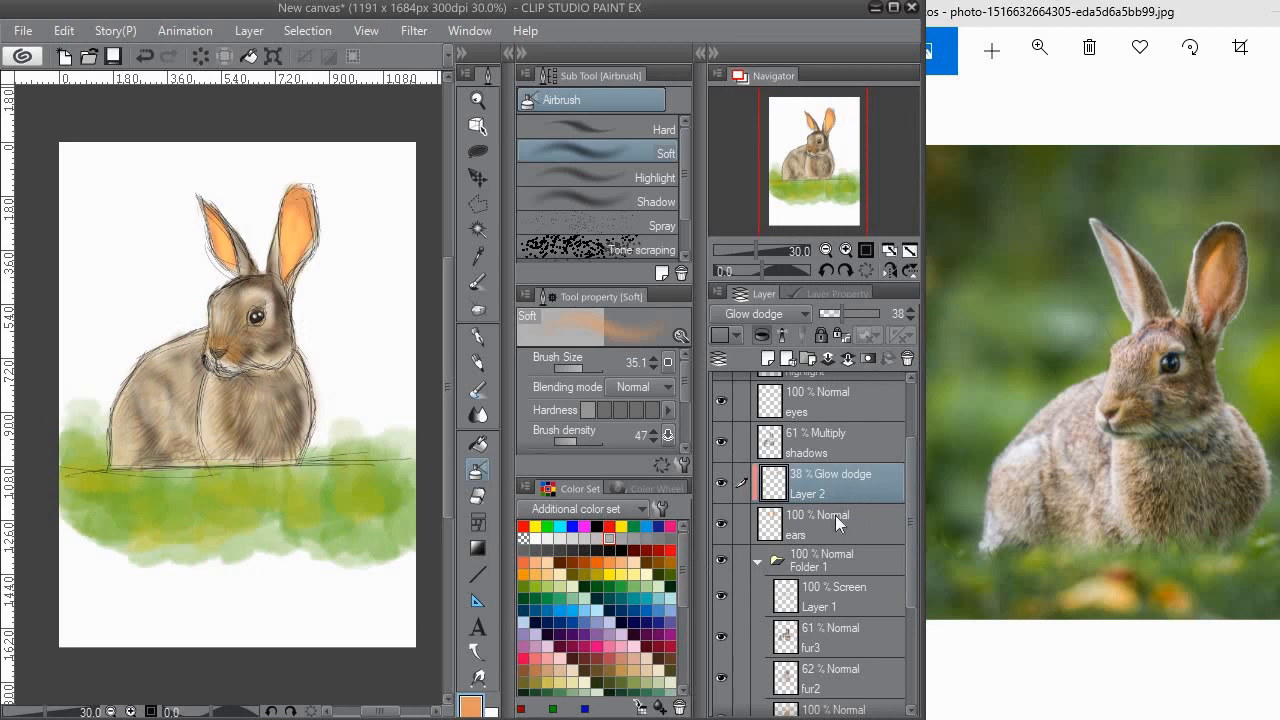
Select the bg2 layer, show the green bg layer behind the rabbit, and inspect the painting against it.
{"action": "scroll", "coordinate": [835, 515], "scroll_direction": "down", "scroll_amount": 4}
{"action": "left_click", "coordinate": [826, 582]}
{"action": "left_click", "coordinate": [722, 577]}
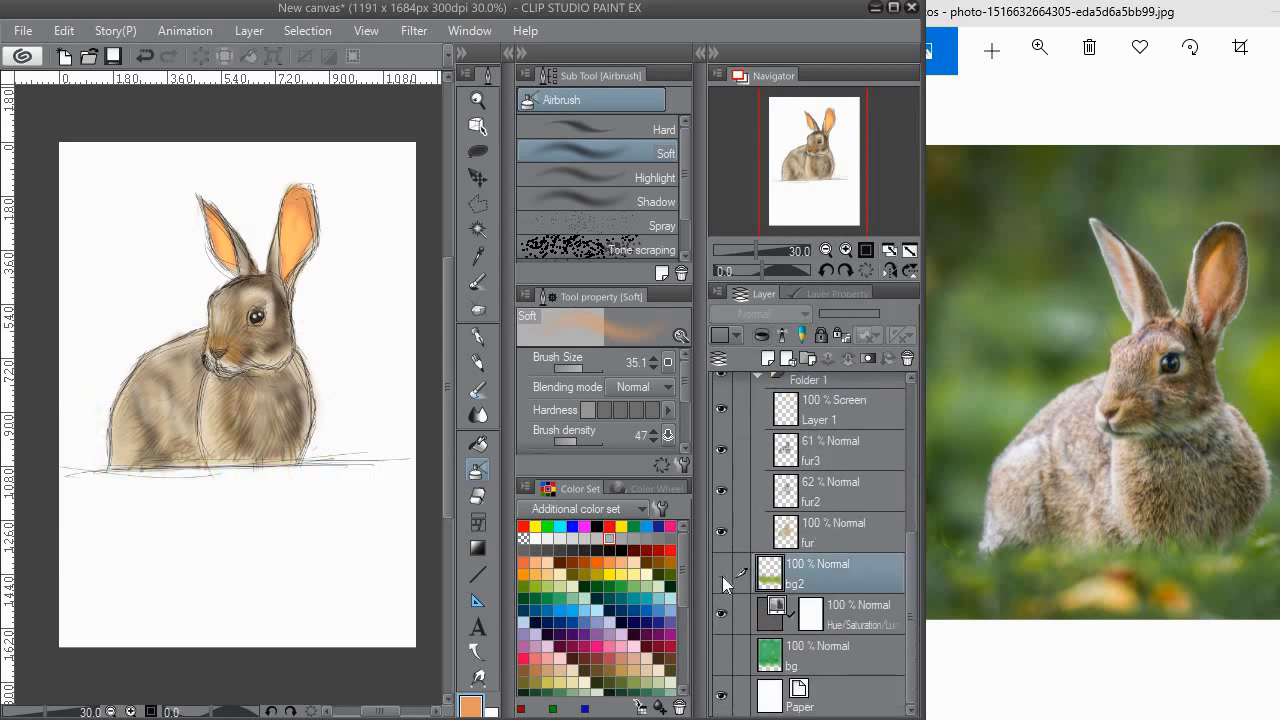
{"action": "left_click", "coordinate": [722, 576]}
{"action": "left_click", "coordinate": [728, 648]}
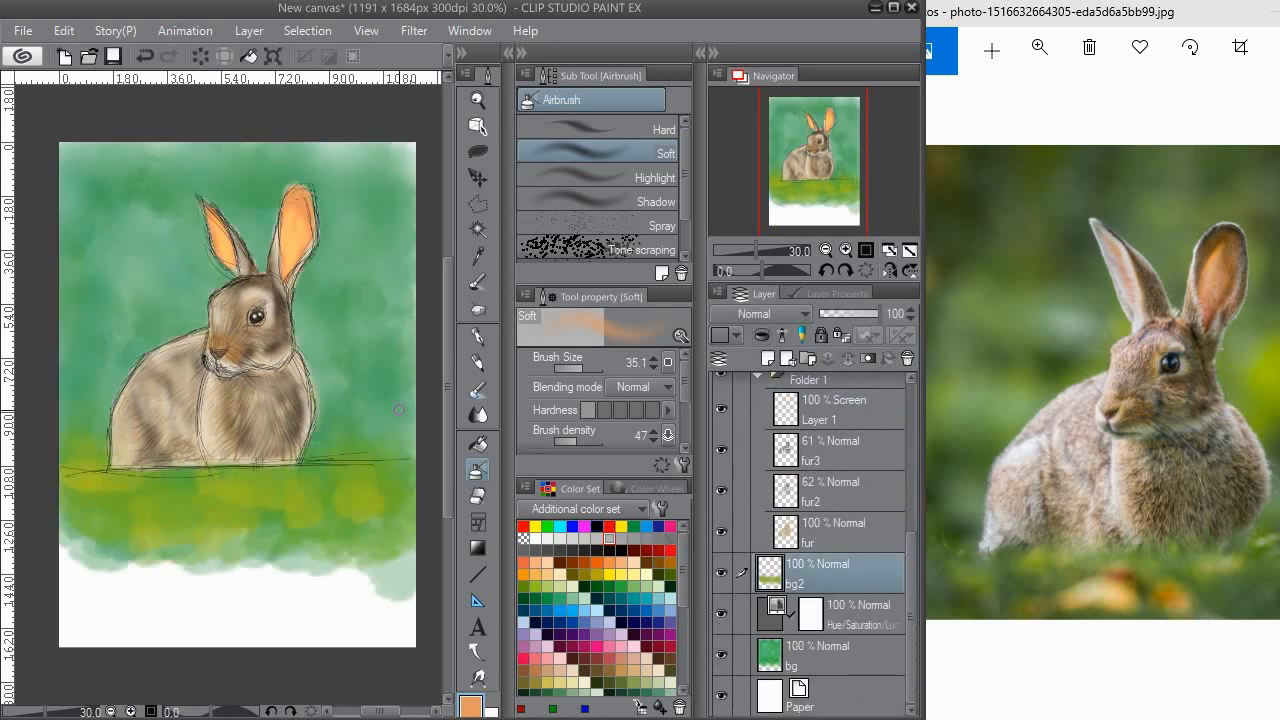
{"action": "scroll", "coordinate": [234, 314], "scroll_direction": "up", "scroll_amount": 1}
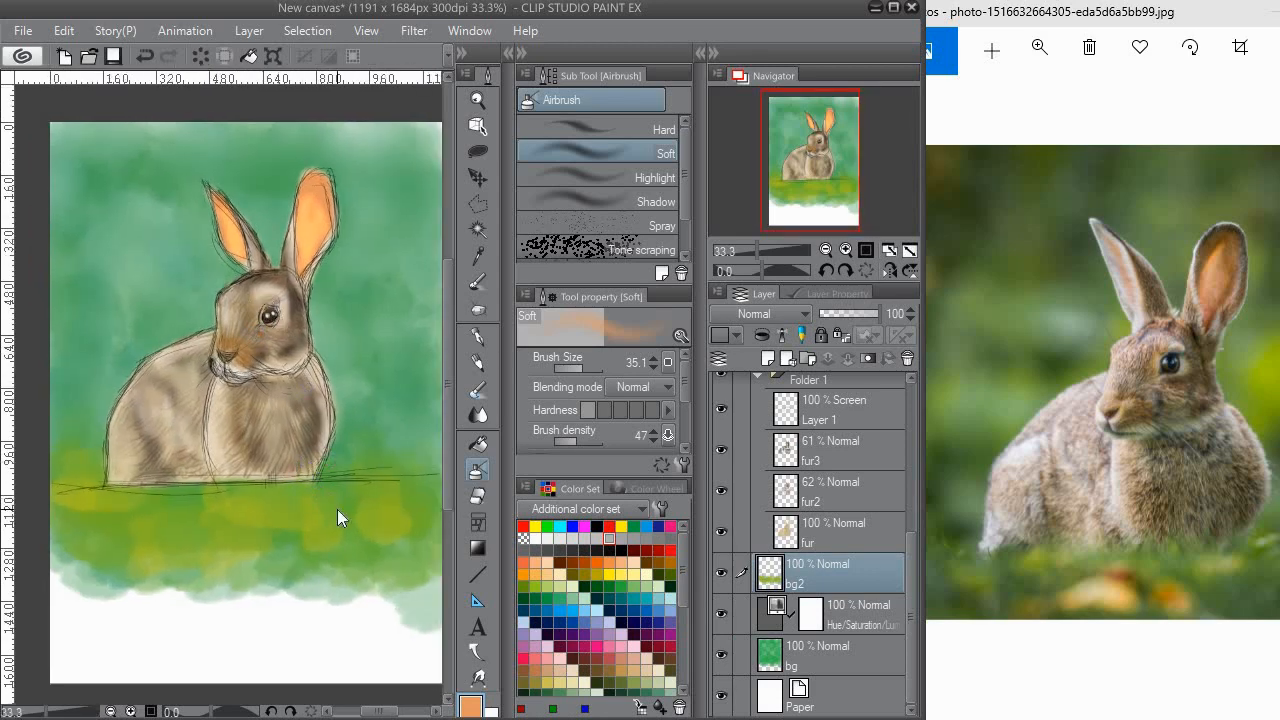
{"action": "scroll", "coordinate": [295, 223], "scroll_direction": "up", "scroll_amount": 1}
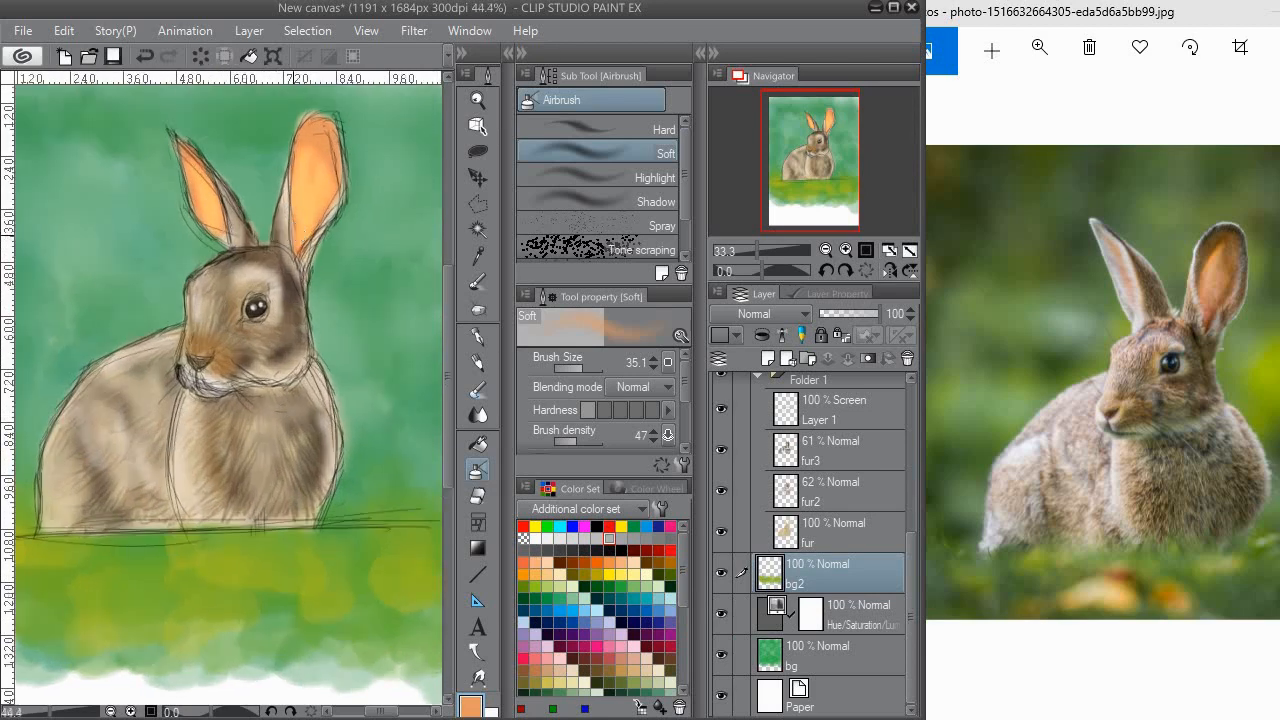
{"action": "scroll", "coordinate": [260, 380], "scroll_direction": "down", "scroll_amount": 2}
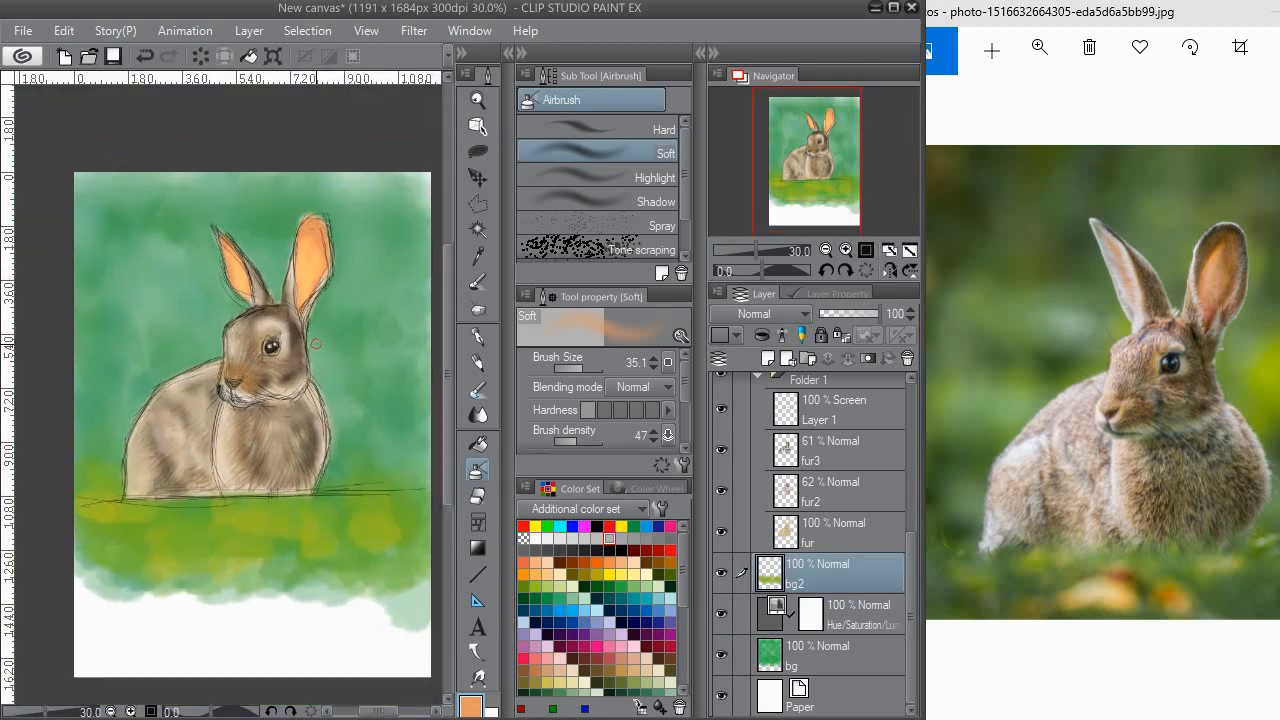
Try brown patches across the green background on the bg2 layer, using the 透明水彩R watercolour brush at size 216.5.
{"action": "scroll", "coordinate": [265, 300], "scroll_direction": "up", "scroll_amount": 2}
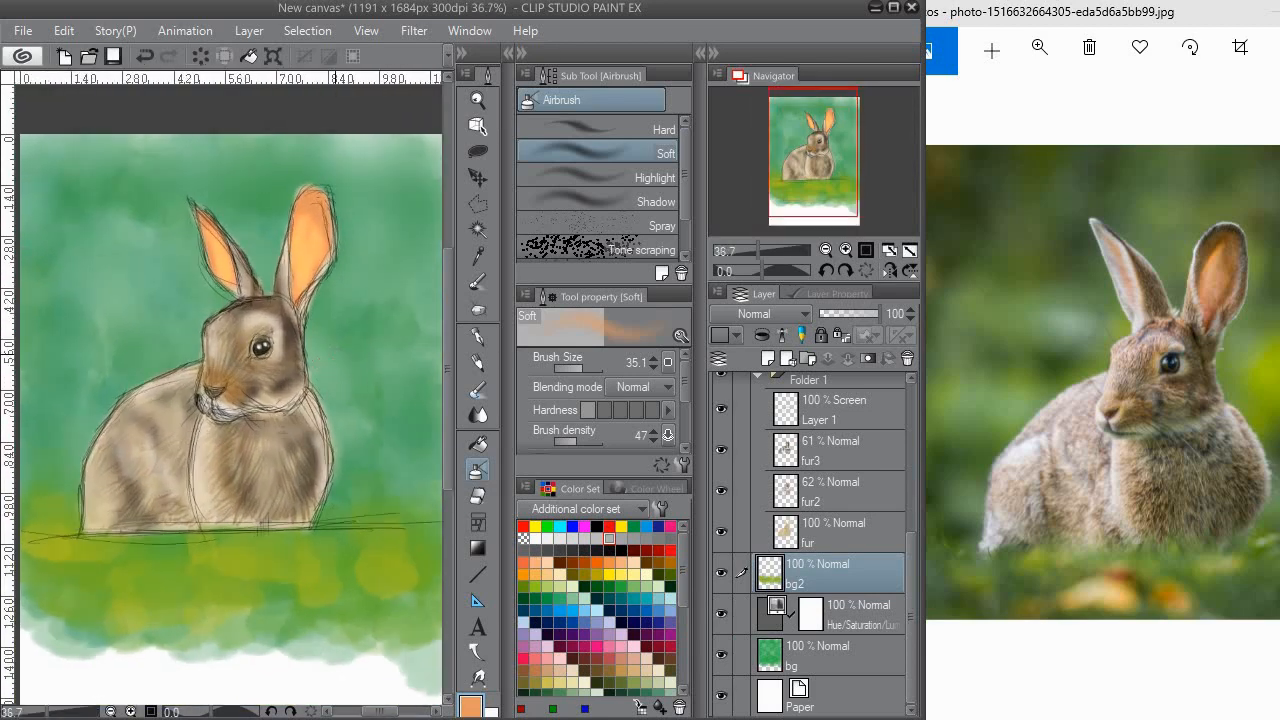
{"action": "scroll", "coordinate": [335, 353], "scroll_direction": "down", "scroll_amount": 1}
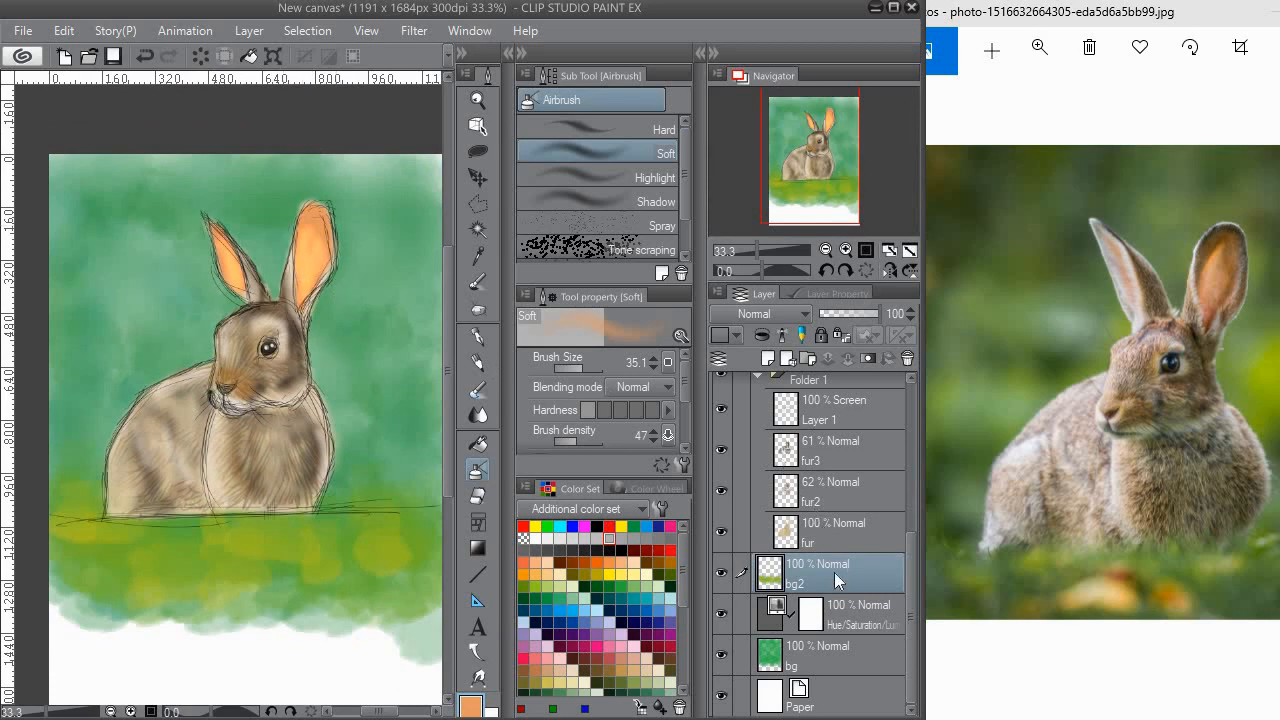
{"action": "left_click", "coordinate": [478, 390]}
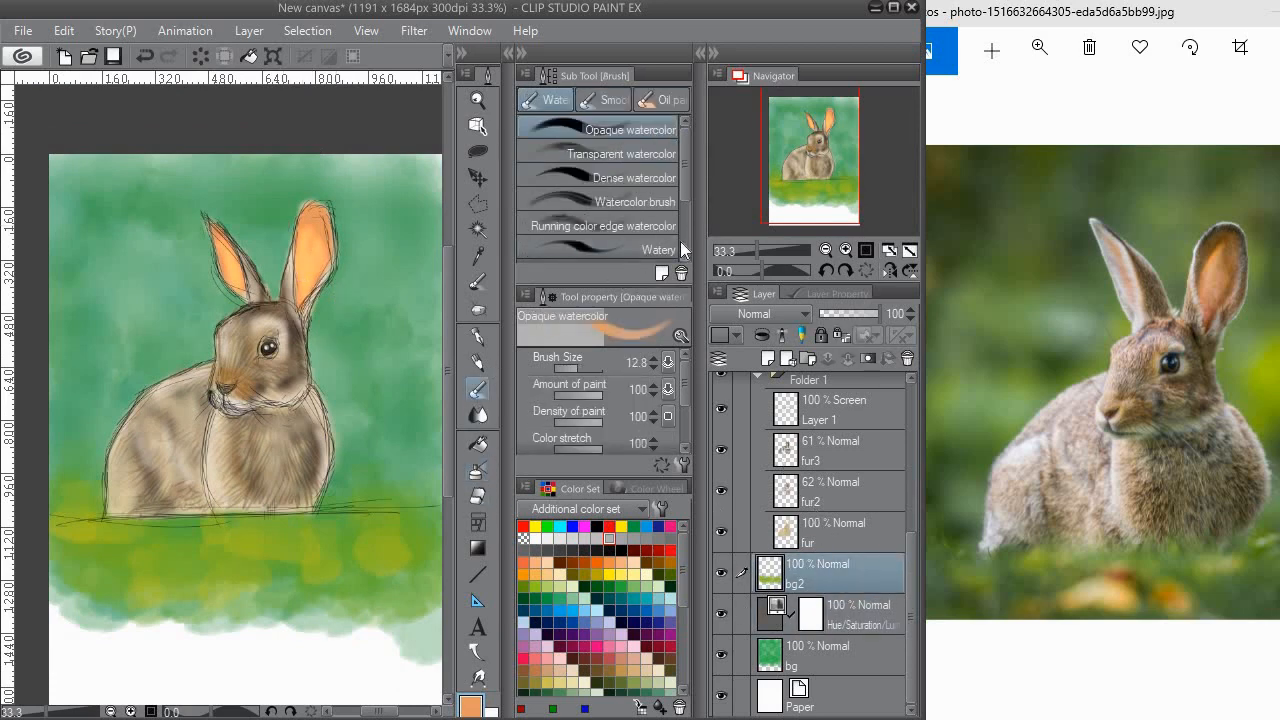
{"action": "scroll", "coordinate": [680, 241], "scroll_direction": "down", "scroll_amount": 2}
{"action": "left_click", "coordinate": [631, 251]}
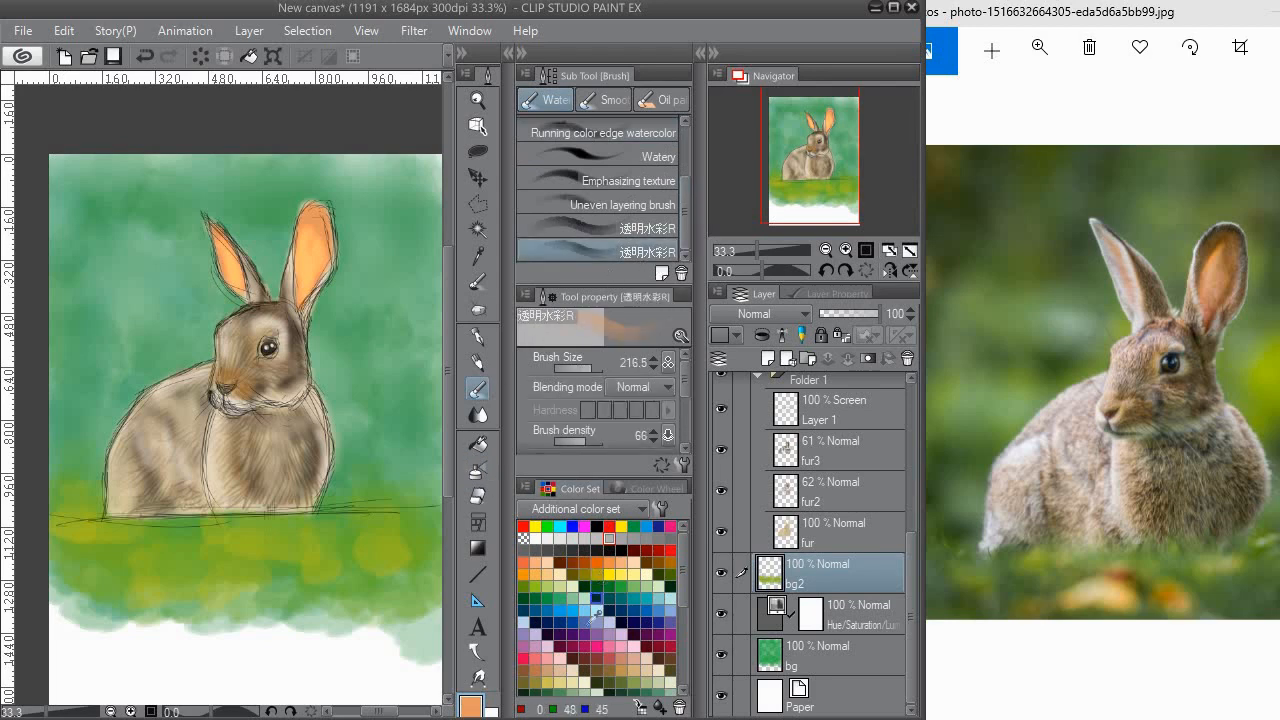
{"action": "left_click", "coordinate": [597, 669]}
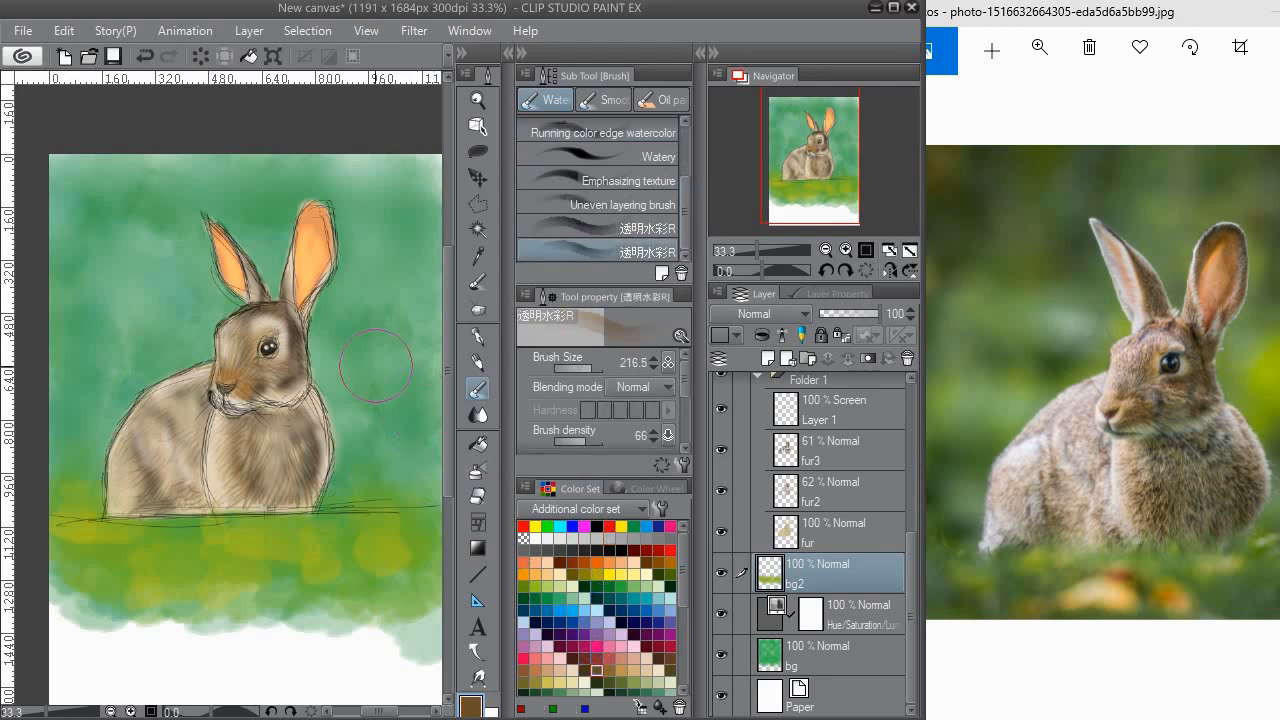
{"action": "mouse_move", "coordinate": [402, 324]}
{"action": "left_mouse_down"}
{"action": "mouse_move", "coordinate": [414, 329]}
{"action": "mouse_move", "coordinate": [351, 330]}
{"action": "mouse_move", "coordinate": [384, 332]}
{"action": "left_mouse_up"}
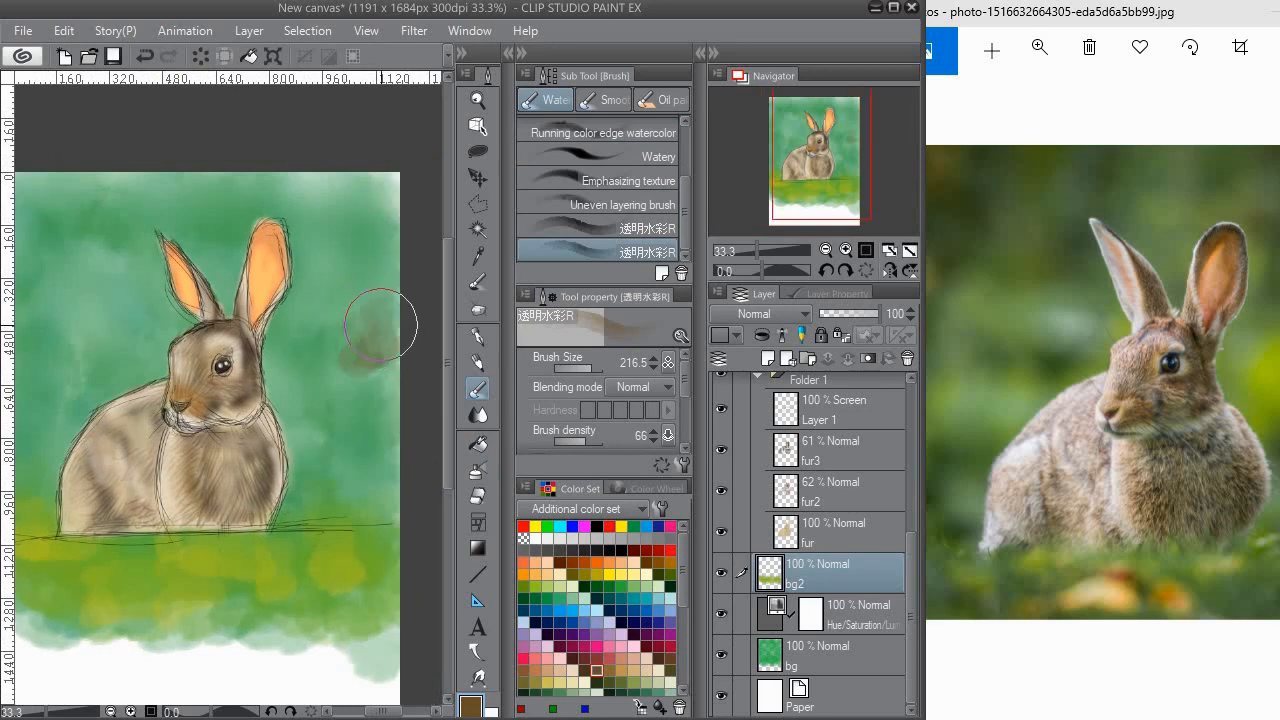
{"action": "left_click_drag", "start_coordinate": [407, 255], "coordinate": [393, 209]}
{"action": "left_click_drag", "start_coordinate": [278, 215], "coordinate": [321, 237]}
{"action": "left_click_drag", "start_coordinate": [389, 216], "coordinate": [338, 237]}
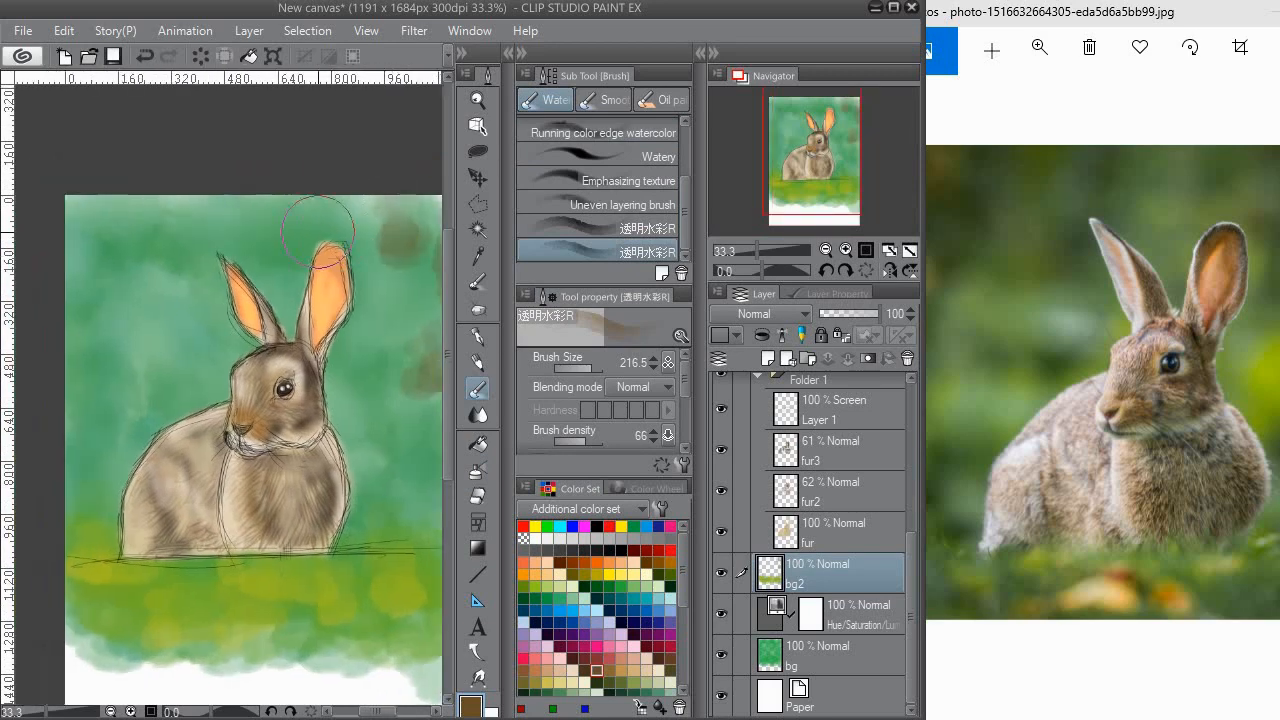
{"action": "mouse_move", "coordinate": [263, 263]}
{"action": "left_mouse_down"}
{"action": "mouse_move", "coordinate": [210, 258]}
{"action": "mouse_move", "coordinate": [180, 235]}
{"action": "left_mouse_up"}
{"action": "mouse_move", "coordinate": [160, 329]}
{"action": "left_mouse_down"}
{"action": "mouse_move", "coordinate": [197, 309]}
{"action": "mouse_move", "coordinate": [192, 319]}
{"action": "left_mouse_up"}
{"action": "mouse_move", "coordinate": [166, 315]}
{"action": "left_mouse_down"}
{"action": "mouse_move", "coordinate": [215, 313]}
{"action": "mouse_move", "coordinate": [140, 255]}
{"action": "mouse_move", "coordinate": [157, 200]}
{"action": "mouse_move", "coordinate": [110, 301]}
{"action": "left_mouse_up"}
{"action": "left_click_drag", "start_coordinate": [168, 290], "coordinate": [165, 317]}
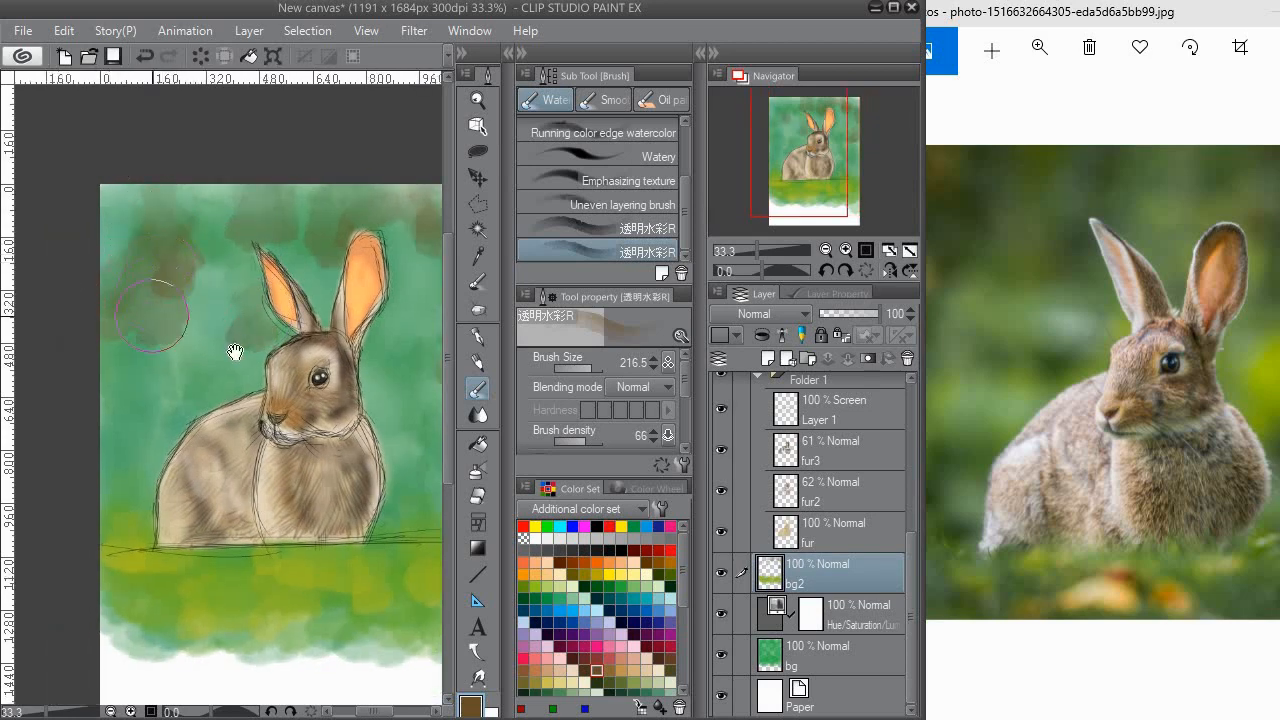
{"action": "mouse_move", "coordinate": [397, 420]}
{"action": "left_mouse_down"}
{"action": "mouse_move", "coordinate": [313, 352]}
{"action": "mouse_move", "coordinate": [333, 342]}
{"action": "left_mouse_up"}
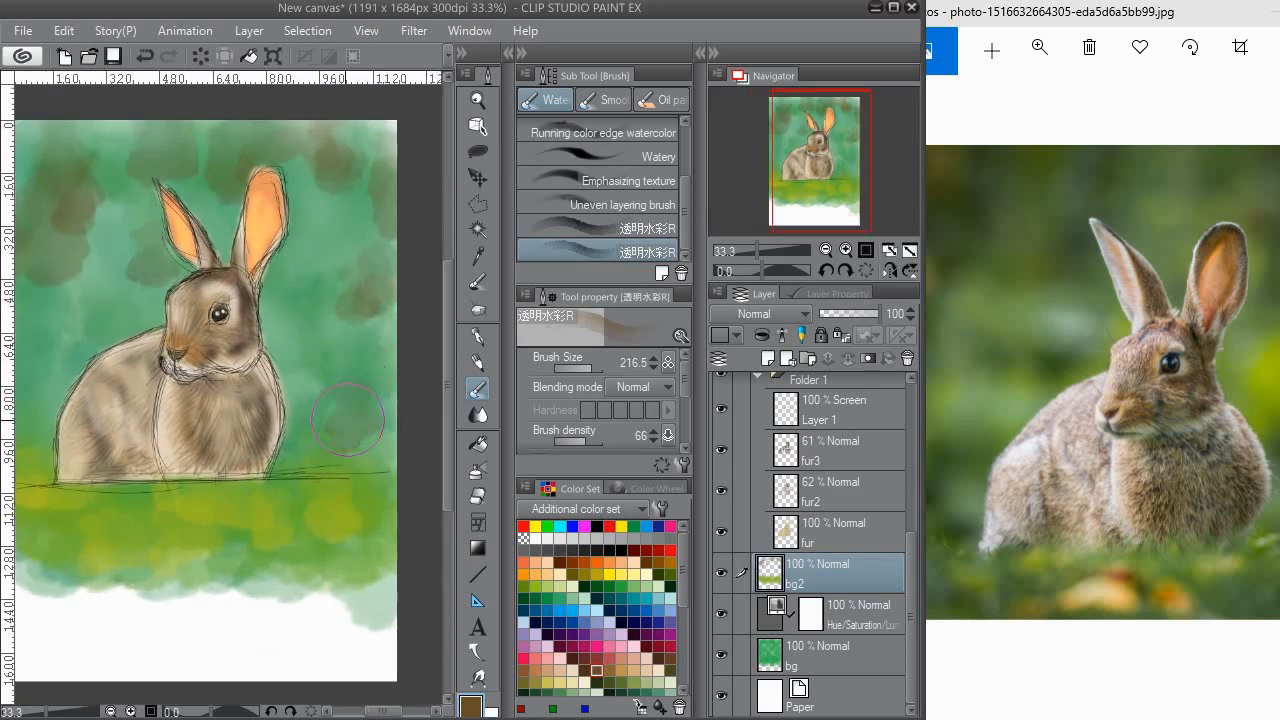
{"action": "left_click_drag", "start_coordinate": [335, 405], "coordinate": [380, 411]}
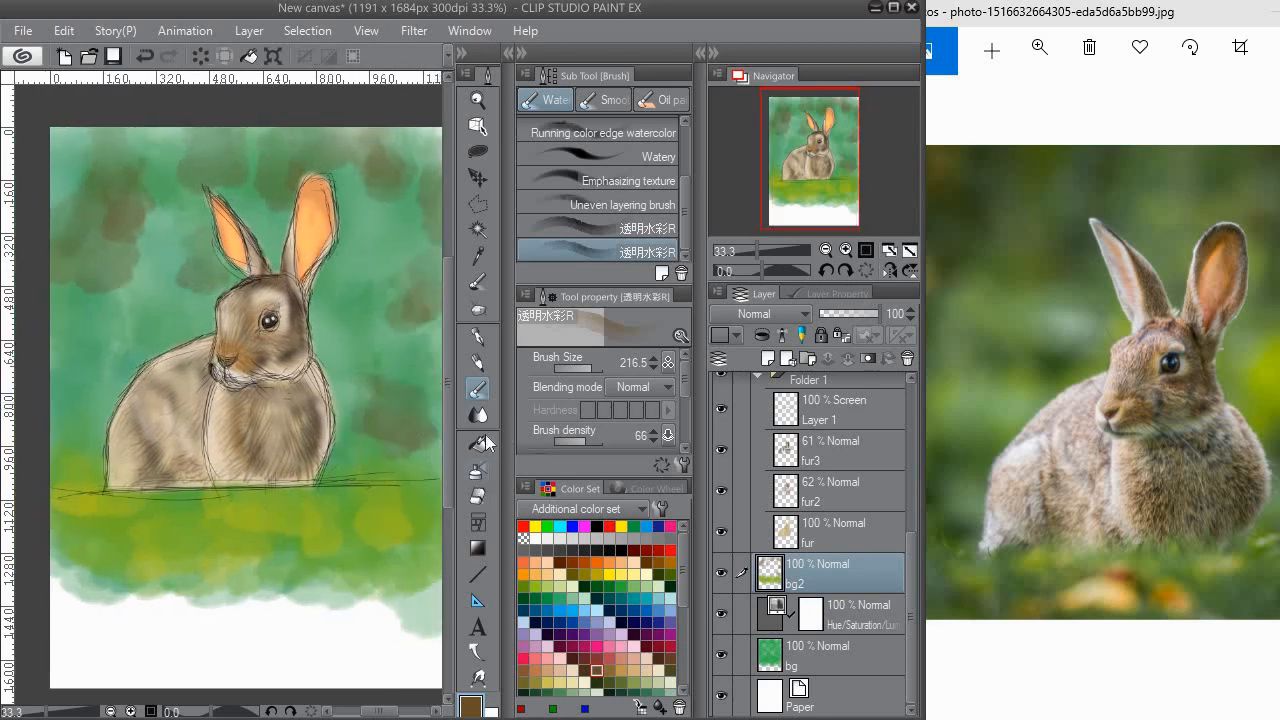
Try to soften the brown patches on the bg2 layer using the Blur tool at size 265.
{"action": "left_click", "coordinate": [478, 415]}
{"action": "left_click_drag", "start_coordinate": [440, 262], "coordinate": [414, 266]}
{"action": "left_click", "coordinate": [586, 153]}
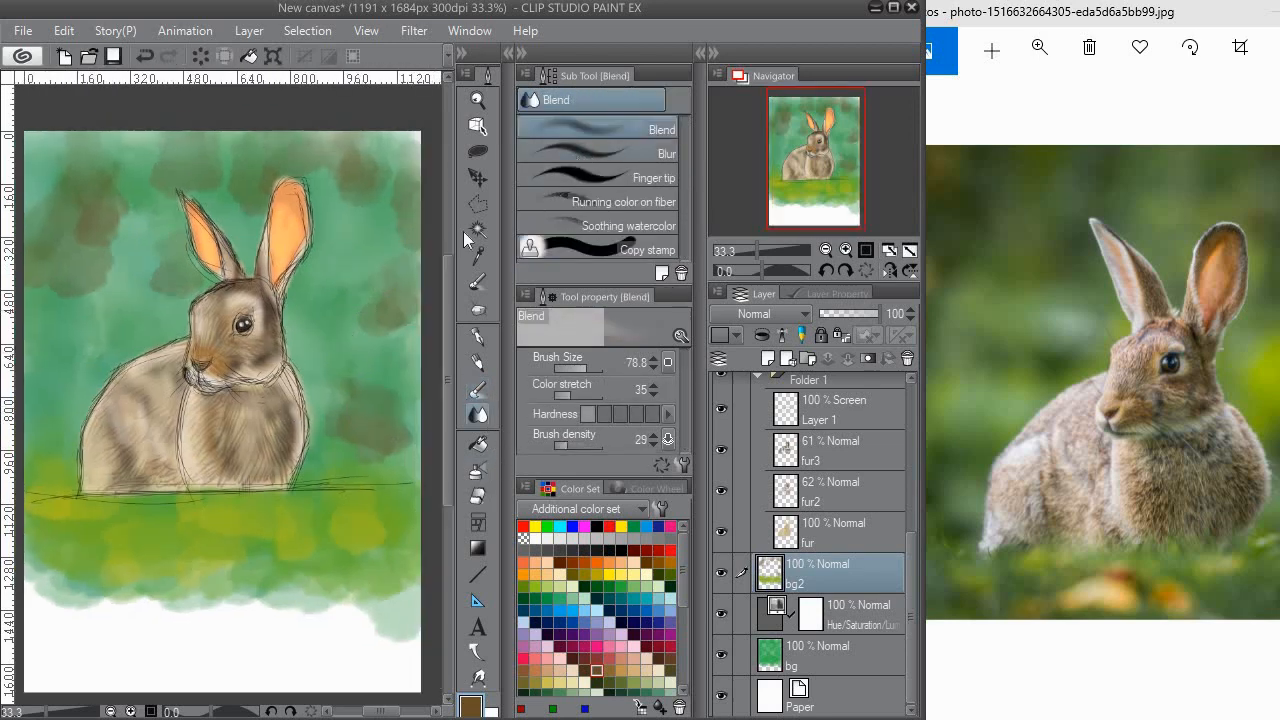
{"action": "mouse_move", "coordinate": [345, 417]}
{"action": "left_mouse_down"}
{"action": "mouse_move", "coordinate": [370, 400]}
{"action": "mouse_move", "coordinate": [382, 429]}
{"action": "left_mouse_up"}
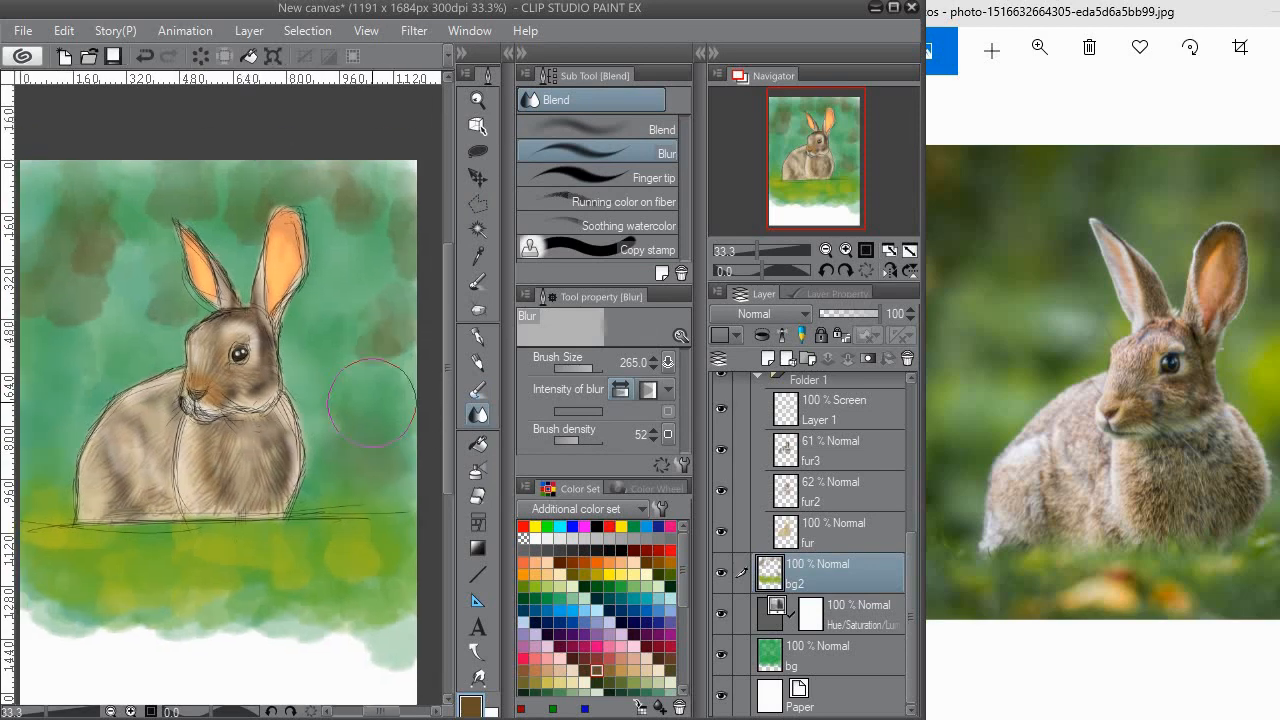
{"action": "left_click_drag", "start_coordinate": [374, 374], "coordinate": [392, 354]}
{"action": "left_click_drag", "start_coordinate": [223, 213], "coordinate": [290, 262]}
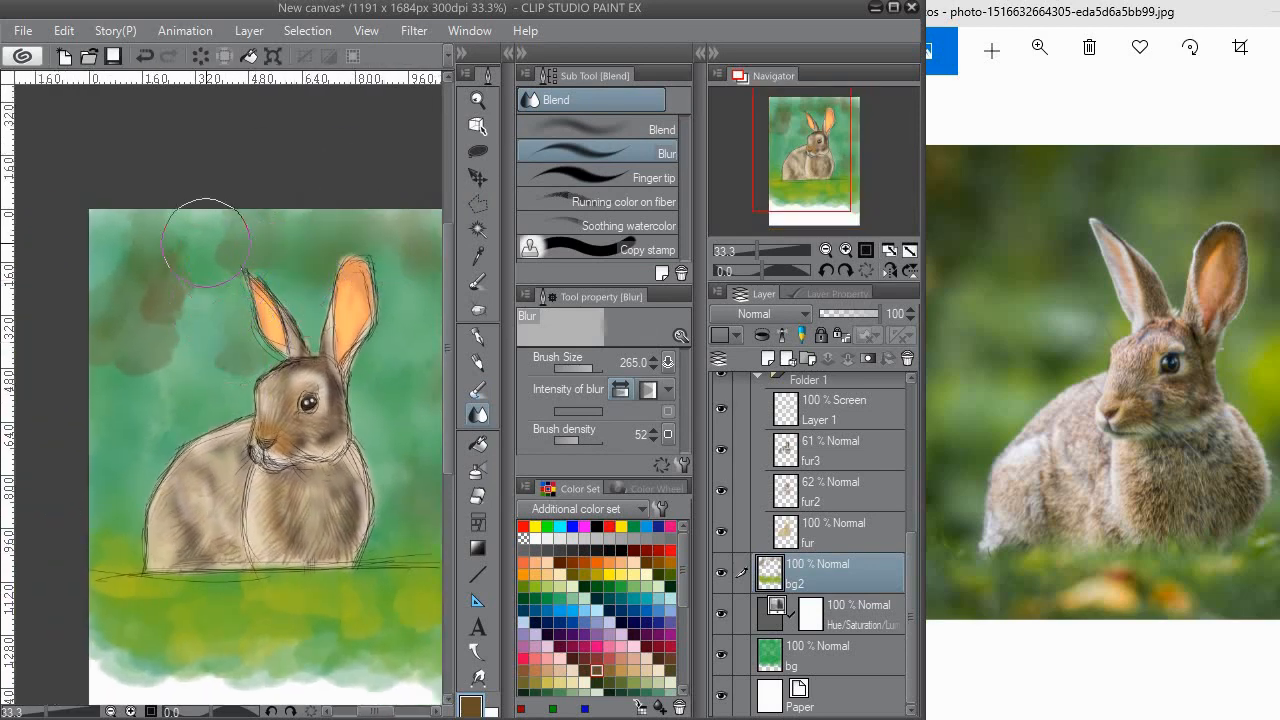
{"action": "mouse_move", "coordinate": [115, 289]}
{"action": "left_mouse_down"}
{"action": "mouse_move", "coordinate": [89, 374]}
{"action": "mouse_move", "coordinate": [216, 369]}
{"action": "mouse_move", "coordinate": [100, 294]}
{"action": "left_mouse_up"}
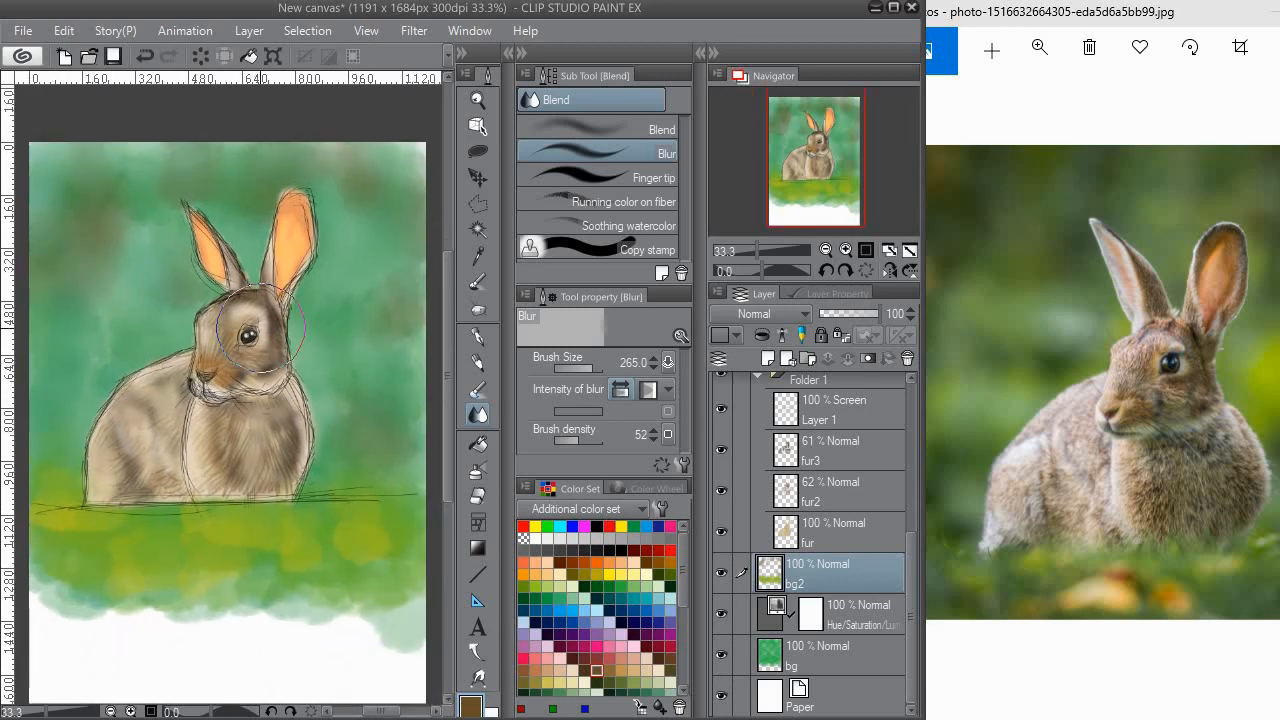
{"action": "scroll", "coordinate": [253, 418], "scroll_direction": "down", "scroll_amount": 2}
{"action": "scroll", "coordinate": [260, 485], "scroll_direction": "up", "scroll_amount": 2}
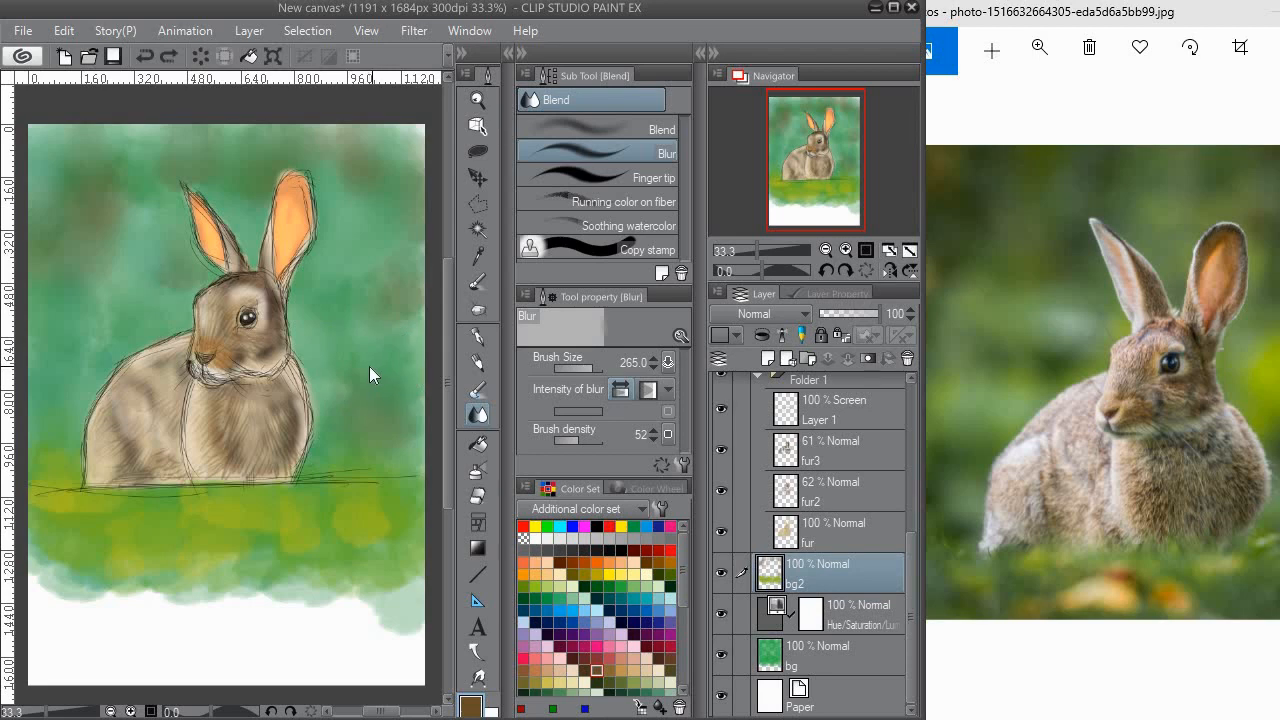
Undo all the blurring and brown background patches made on the bg2 layer.
{"action": "key", "text": "ctrl+z"}
{"action": "key", "text": "ctrl+z"}
{"action": "key", "text": "ctrl+z"}
{"action": "key", "text": "ctrl+z"}
{"action": "key", "text": "ctrl+z"}
{"action": "key", "text": "ctrl+z"}
{"action": "key", "text": "ctrl+z"}
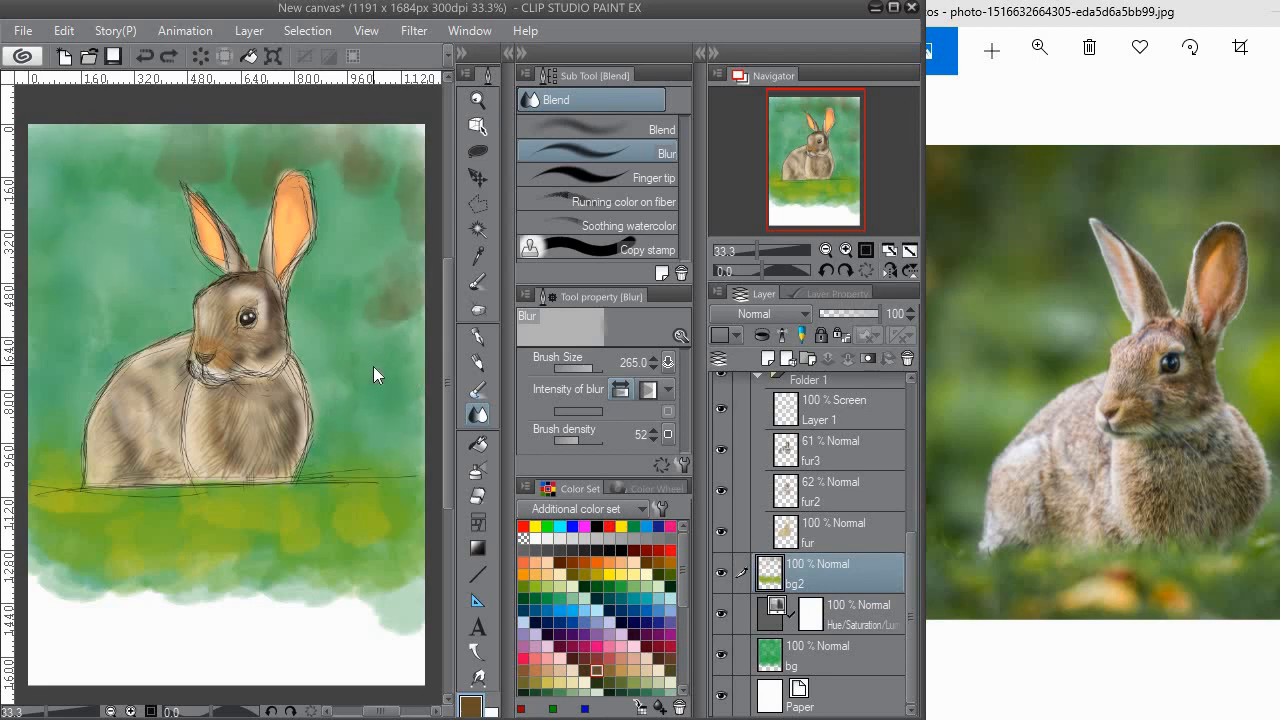
{"action": "key", "text": "ctrl+y"}
{"action": "key", "text": "ctrl+y"}
{"action": "key", "text": "ctrl+y"}
{"action": "key", "text": "ctrl+y"}
{"action": "key", "text": "ctrl+y"}
{"action": "key", "text": "ctrl+y"}
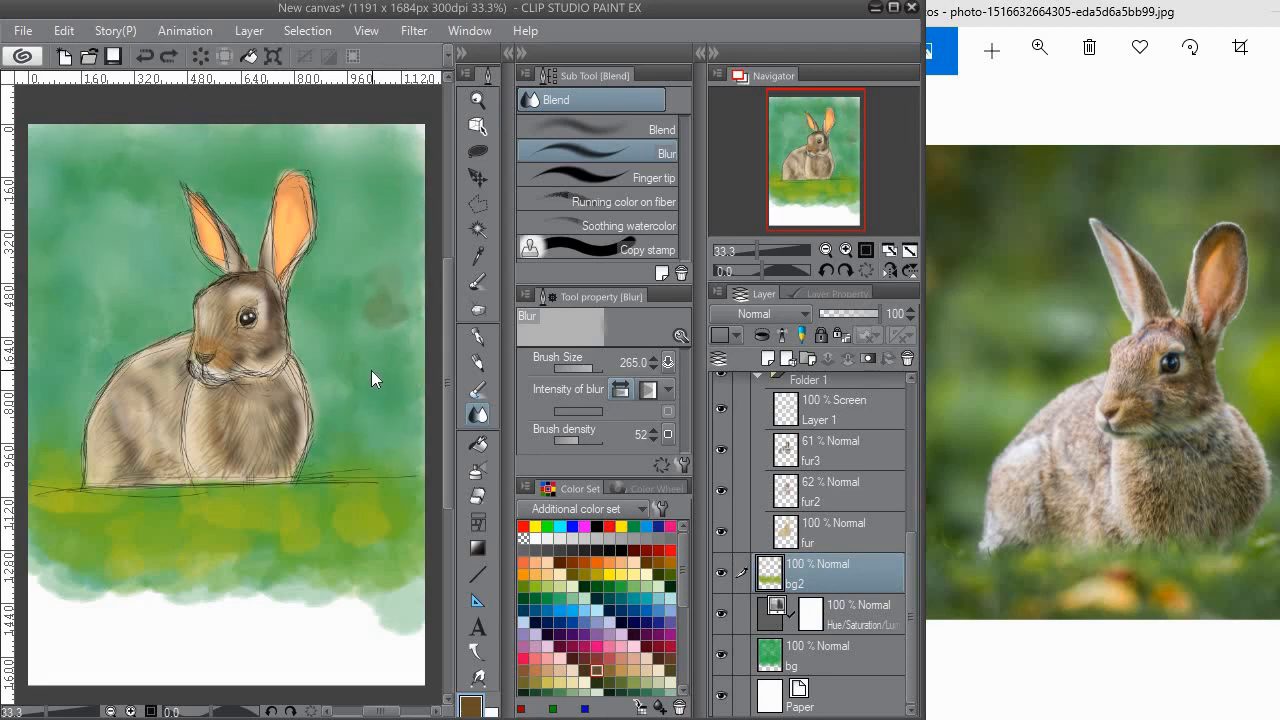
{"action": "key", "text": "ctrl+y"}
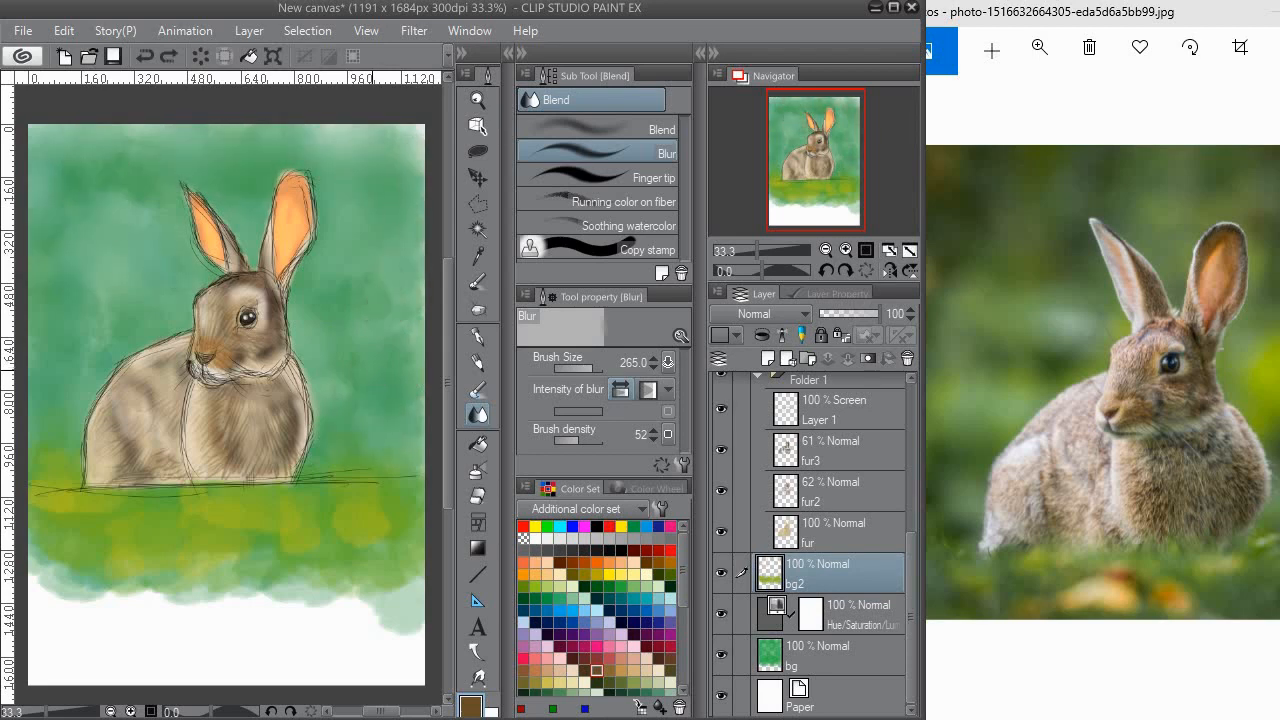
Make the bg layer active and reduce the Blur tool's brush size to 144.5.
{"action": "left_click", "coordinate": [820, 648]}
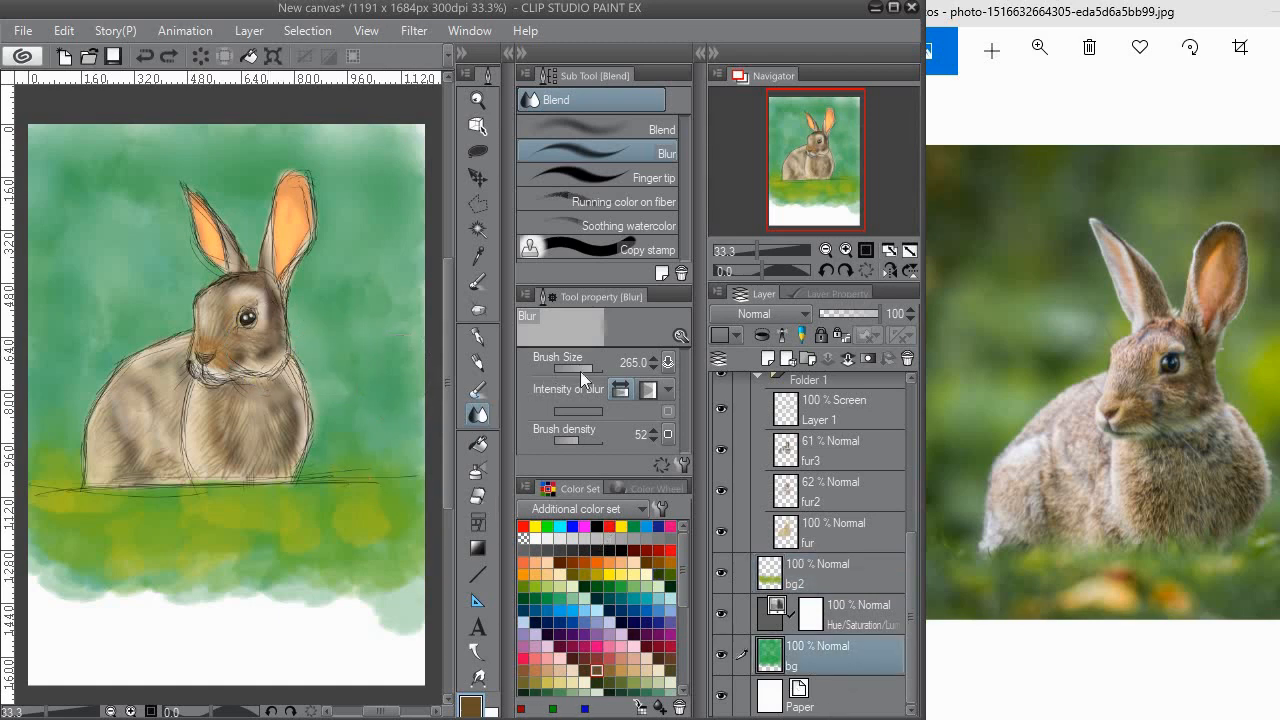
{"action": "left_click_drag", "start_coordinate": [365, 394], "coordinate": [336, 368]}
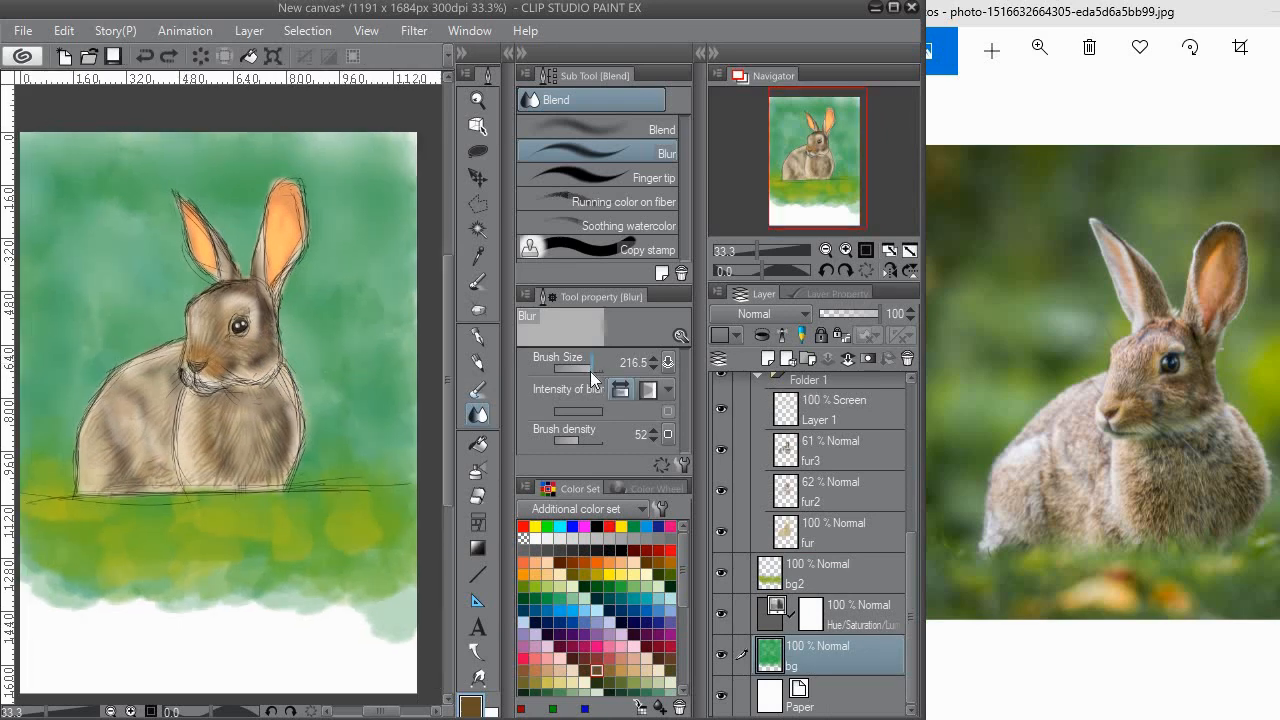
{"action": "left_click_drag", "start_coordinate": [590, 371], "coordinate": [578, 370]}
Paint brown patches over the green background around the rabbit on the bg layer, using the 透明水彩R watercolour brush at size 216.5.
{"action": "key", "text": "b"}
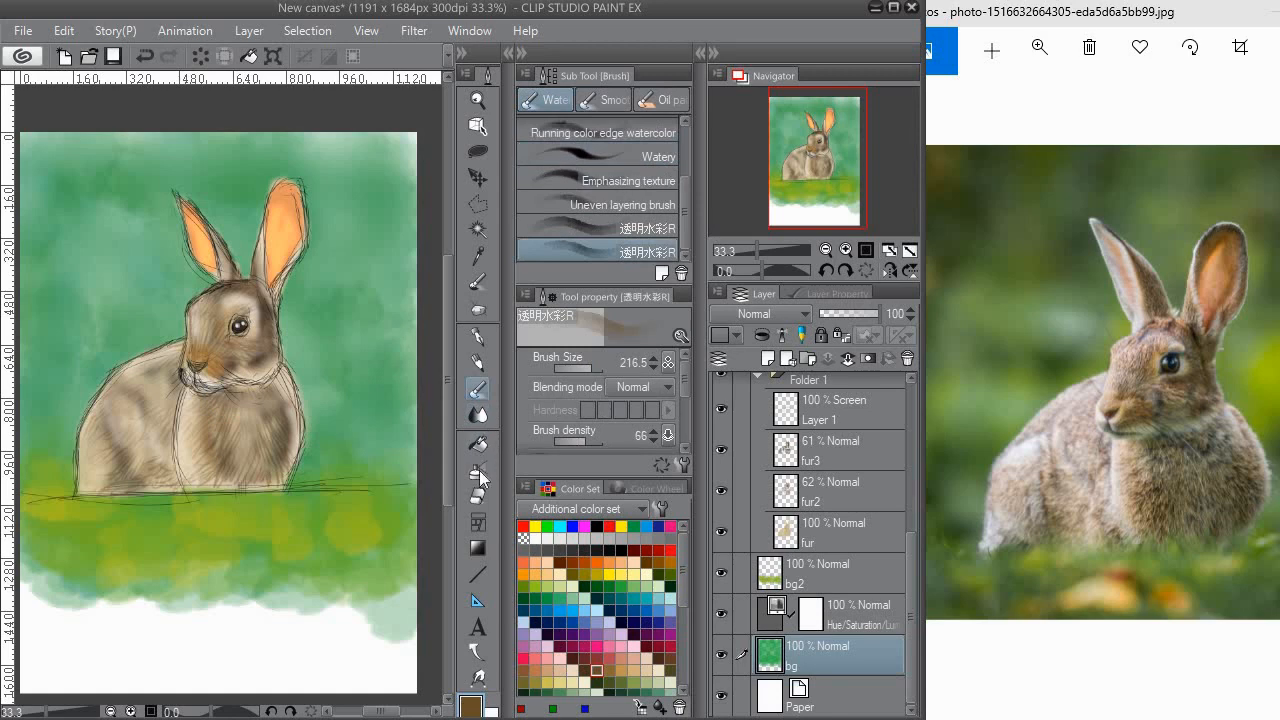
{"action": "left_click", "coordinate": [479, 470]}
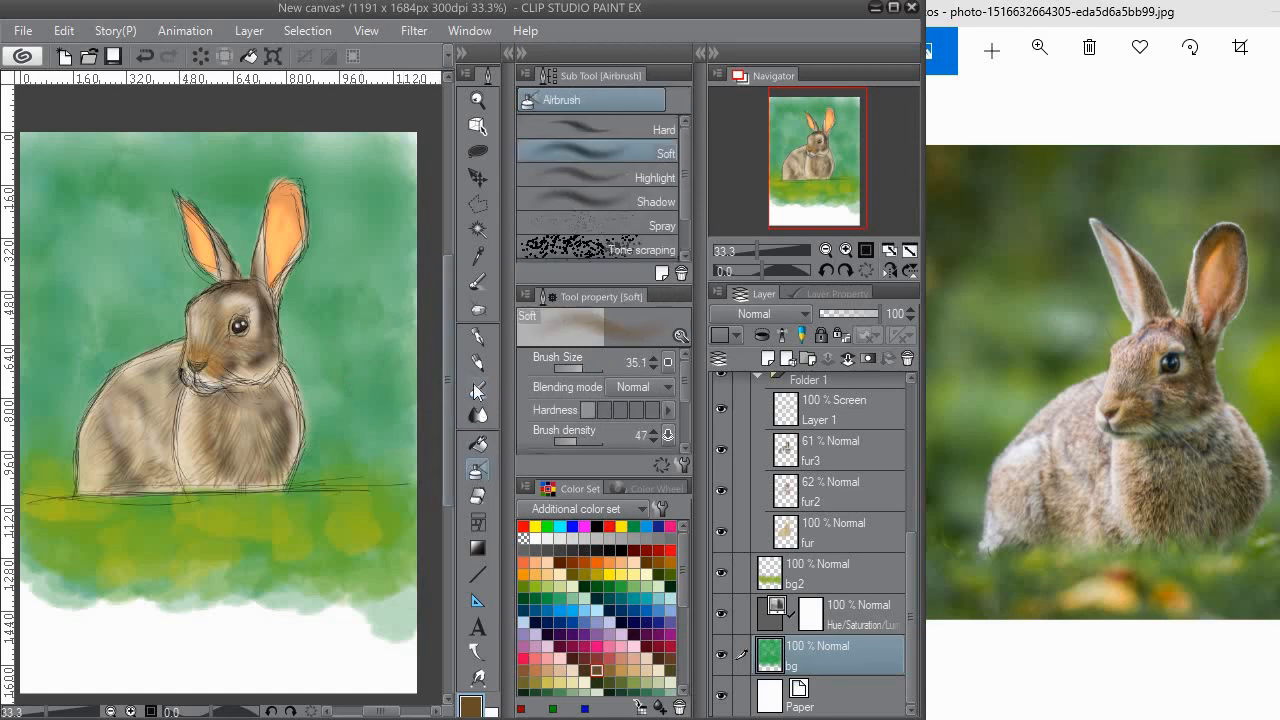
{"action": "left_click", "coordinate": [477, 390]}
{"action": "mouse_move", "coordinate": [393, 373]}
{"action": "left_mouse_down"}
{"action": "mouse_move", "coordinate": [340, 397]}
{"action": "mouse_move", "coordinate": [400, 378]}
{"action": "mouse_move", "coordinate": [390, 318]}
{"action": "mouse_move", "coordinate": [333, 271]}
{"action": "mouse_move", "coordinate": [387, 259]}
{"action": "mouse_move", "coordinate": [384, 289]}
{"action": "left_mouse_up"}
{"action": "mouse_move", "coordinate": [361, 235]}
{"action": "left_mouse_down"}
{"action": "mouse_move", "coordinate": [302, 192]}
{"action": "mouse_move", "coordinate": [338, 164]}
{"action": "left_mouse_up"}
{"action": "left_click_drag", "start_coordinate": [245, 226], "coordinate": [297, 218]}
{"action": "left_click_drag", "start_coordinate": [326, 176], "coordinate": [318, 200]}
{"action": "left_click_drag", "start_coordinate": [318, 200], "coordinate": [310, 206]}
{"action": "left_click_drag", "start_coordinate": [226, 194], "coordinate": [240, 251]}
{"action": "mouse_move", "coordinate": [240, 245]}
{"action": "left_mouse_down"}
{"action": "mouse_move", "coordinate": [229, 280]}
{"action": "mouse_move", "coordinate": [240, 318]}
{"action": "mouse_move", "coordinate": [210, 311]}
{"action": "mouse_move", "coordinate": [232, 235]}
{"action": "mouse_move", "coordinate": [214, 200]}
{"action": "mouse_move", "coordinate": [247, 240]}
{"action": "mouse_move", "coordinate": [229, 209]}
{"action": "mouse_move", "coordinate": [179, 196]}
{"action": "mouse_move", "coordinate": [182, 227]}
{"action": "mouse_move", "coordinate": [152, 270]}
{"action": "mouse_move", "coordinate": [157, 352]}
{"action": "mouse_move", "coordinate": [169, 326]}
{"action": "mouse_move", "coordinate": [215, 320]}
{"action": "left_mouse_up"}
{"action": "left_click_drag", "start_coordinate": [215, 320], "coordinate": [218, 120]}
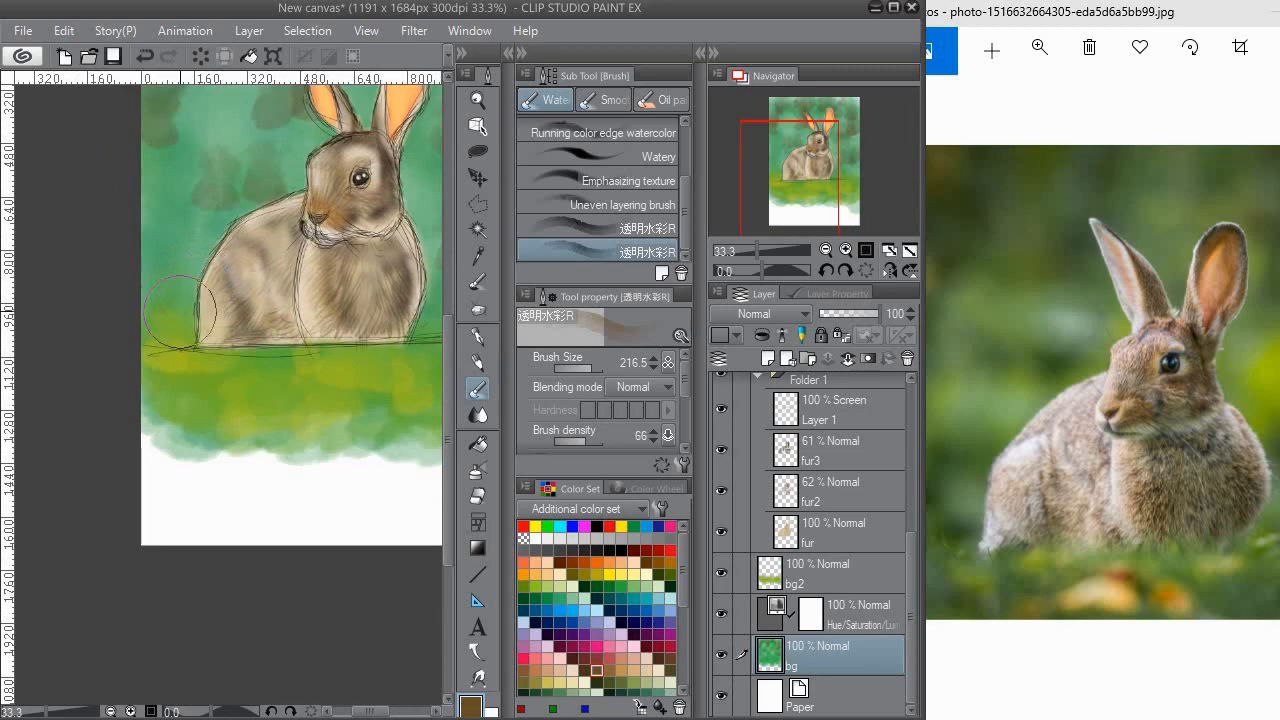
{"action": "mouse_move", "coordinate": [340, 282]}
{"action": "left_mouse_down"}
{"action": "mouse_move", "coordinate": [222, 409]}
{"action": "mouse_move", "coordinate": [202, 409]}
{"action": "mouse_move", "coordinate": [225, 443]}
{"action": "left_mouse_up"}
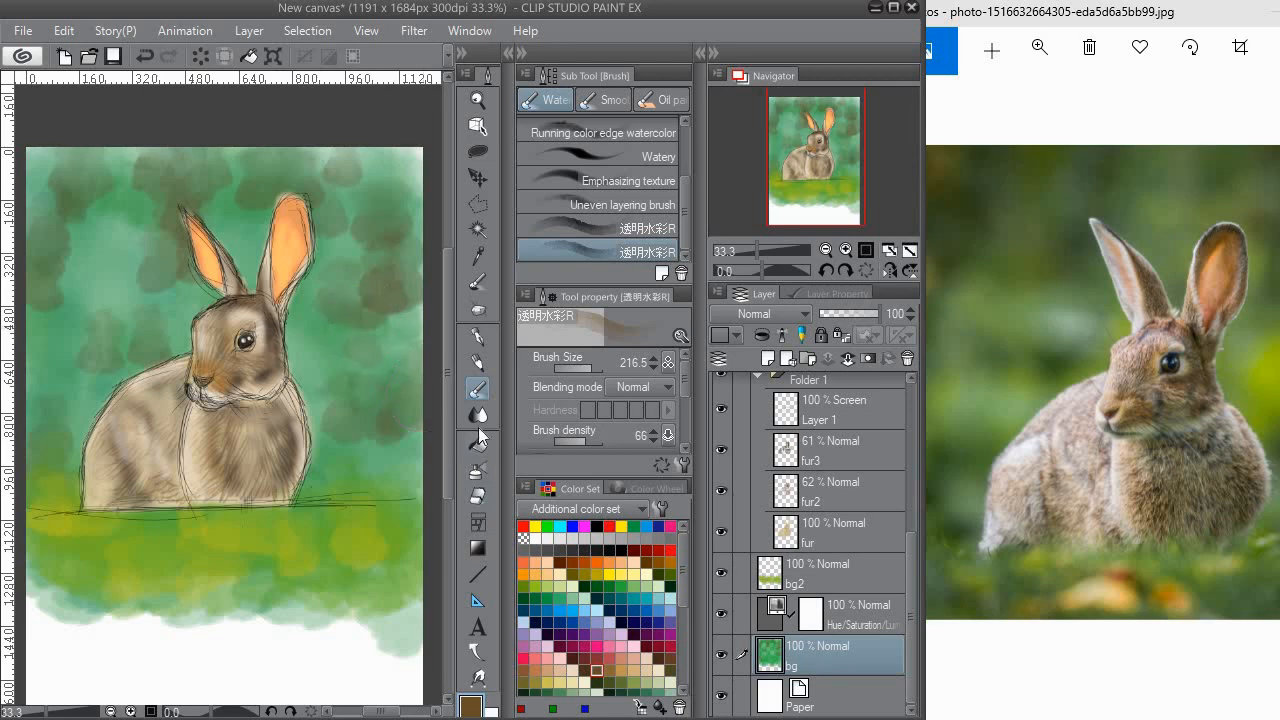
Soften the brown patches on the bg layer into the green background using the Blur tool.
{"action": "key", "text": "j"}
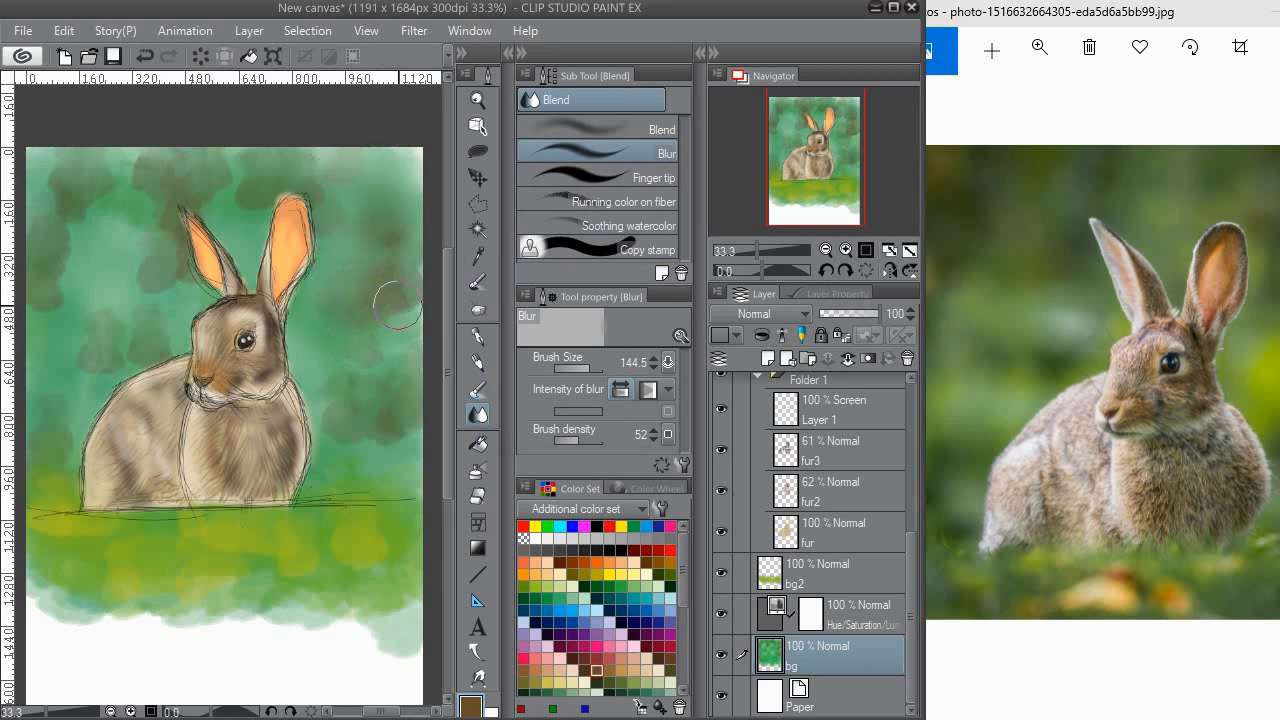
{"action": "left_click_drag", "start_coordinate": [328, 219], "coordinate": [318, 160]}
{"action": "left_click_drag", "start_coordinate": [210, 200], "coordinate": [258, 243]}
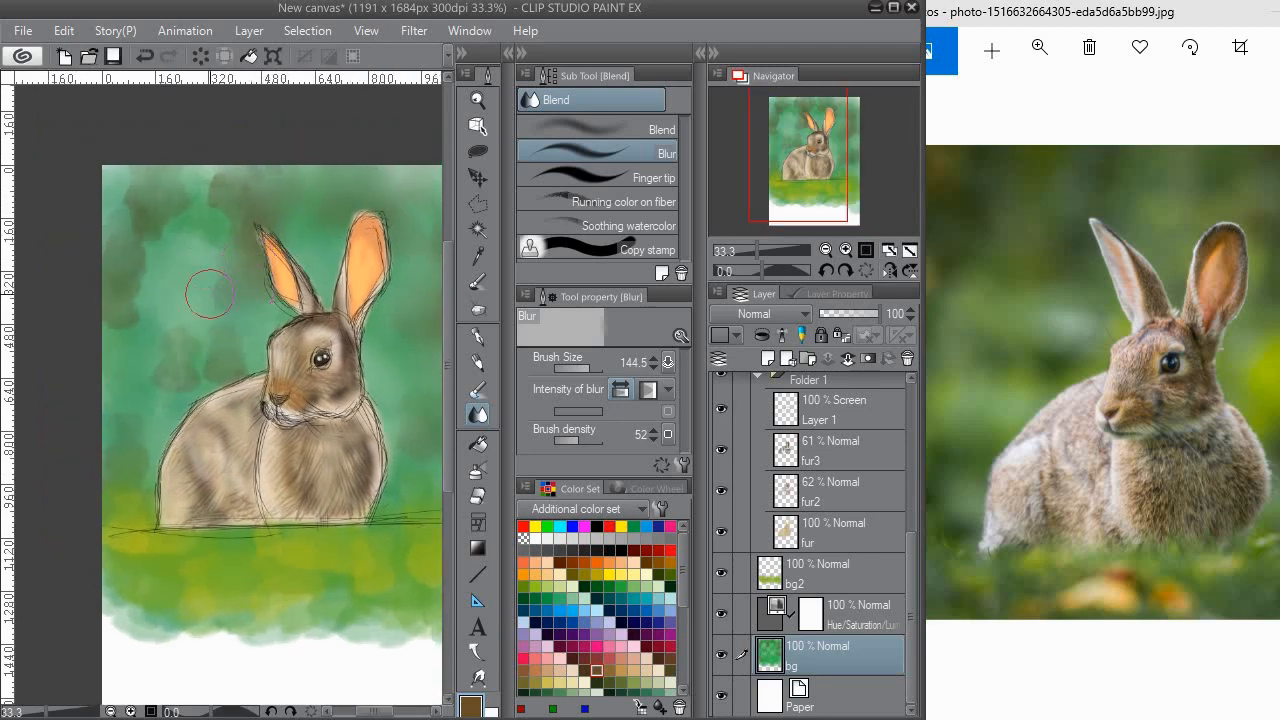
{"action": "left_click_drag", "start_coordinate": [183, 208], "coordinate": [151, 198]}
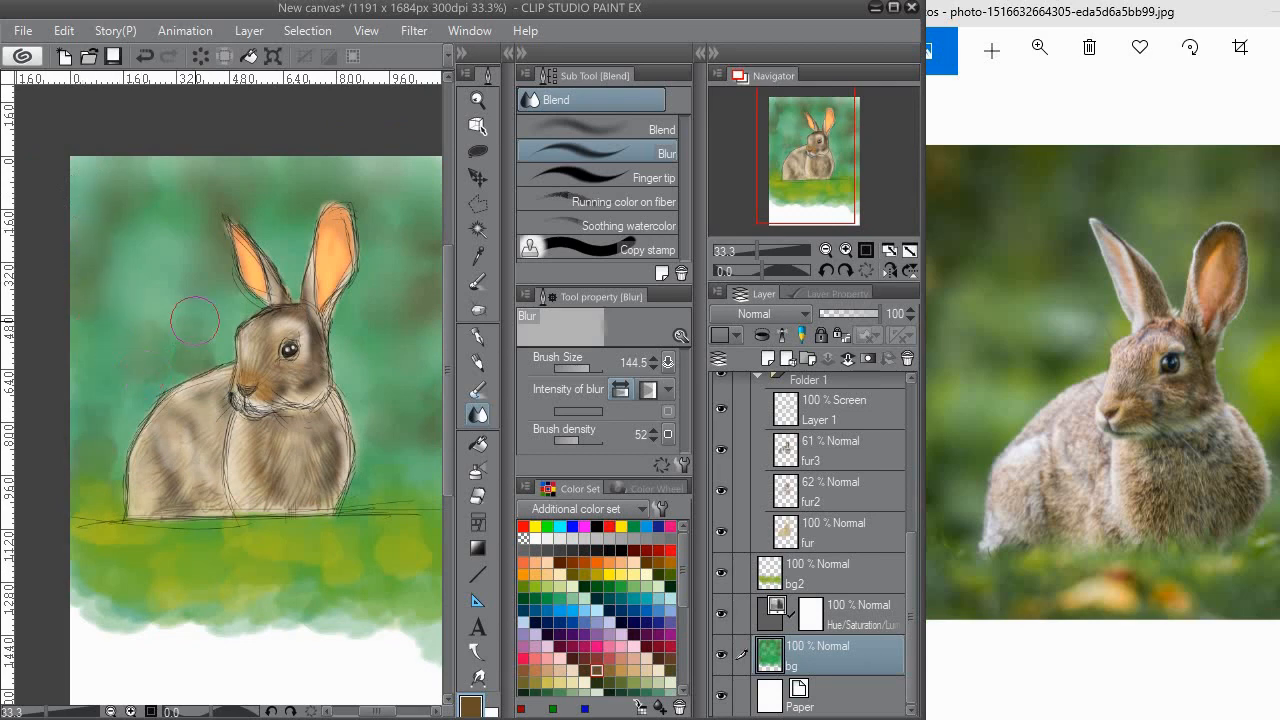
{"action": "left_click_drag", "start_coordinate": [150, 397], "coordinate": [87, 315]}
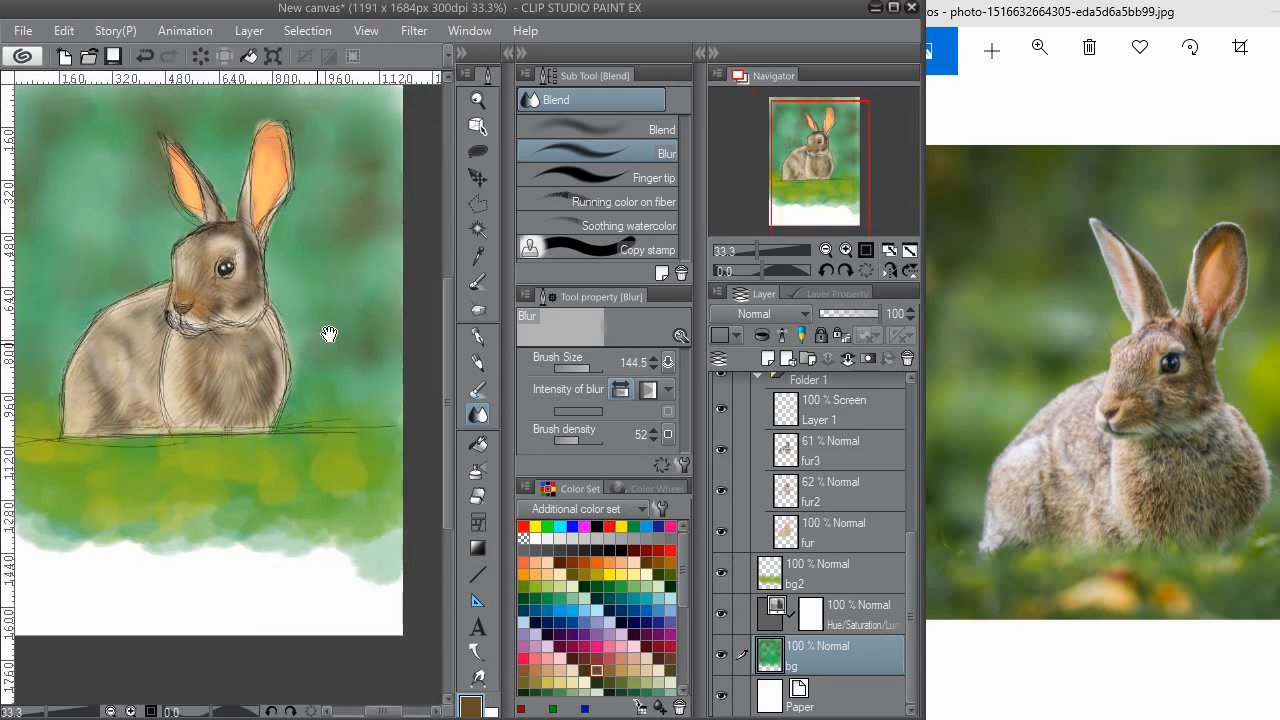
{"action": "left_click_drag", "start_coordinate": [215, 215], "coordinate": [261, 204]}
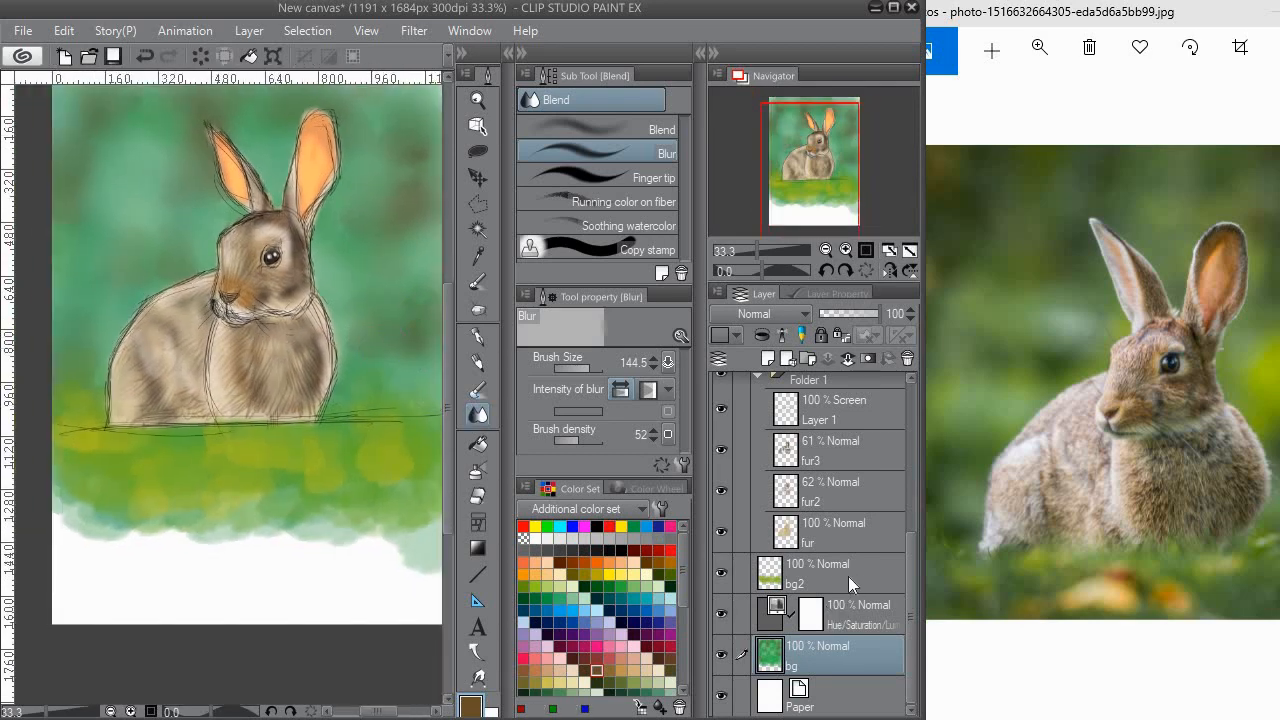
Move the bg2 grass layer into the Rabbit folder, between the pencils and highlight layers.
{"action": "left_click", "coordinate": [848, 576]}
{"action": "left_click_drag", "start_coordinate": [320, 457], "coordinate": [326, 445]}
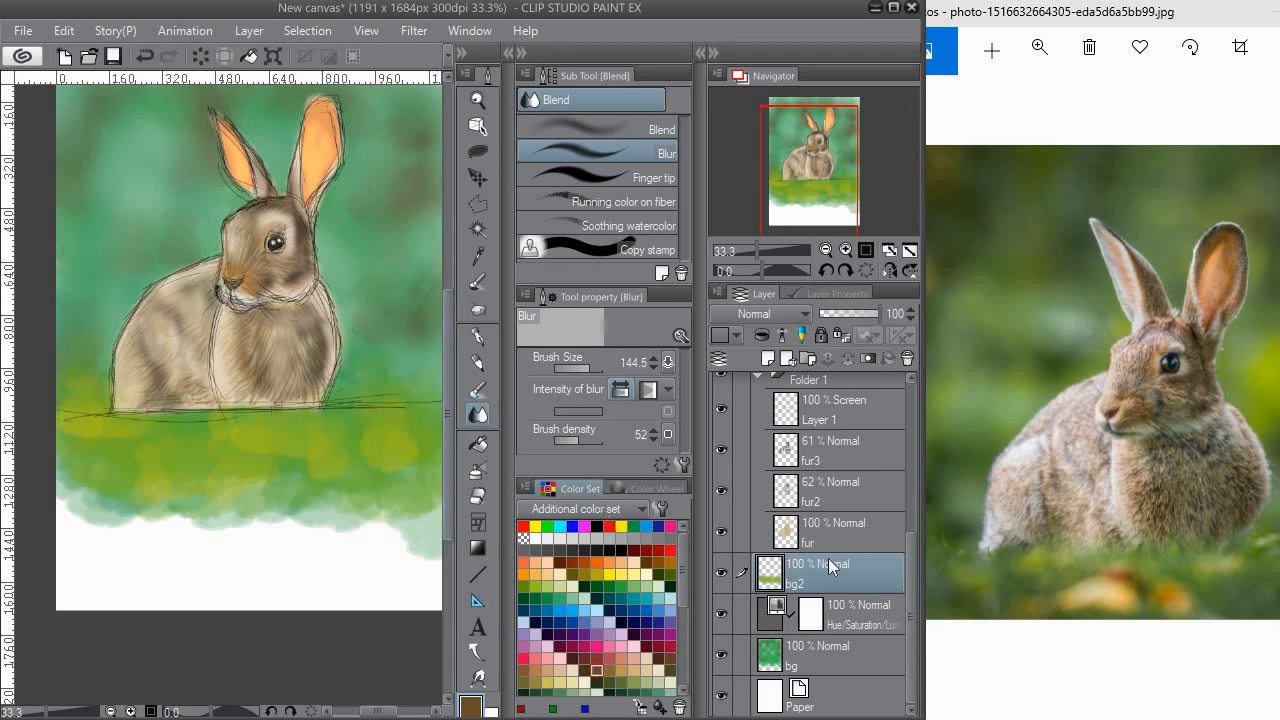
{"action": "mouse_move", "coordinate": [833, 572]}
{"action": "left_mouse_down"}
{"action": "mouse_move", "coordinate": [833, 384]}
{"action": "mouse_move", "coordinate": [843, 483]}
{"action": "mouse_move", "coordinate": [839, 454]}
{"action": "left_mouse_up"}
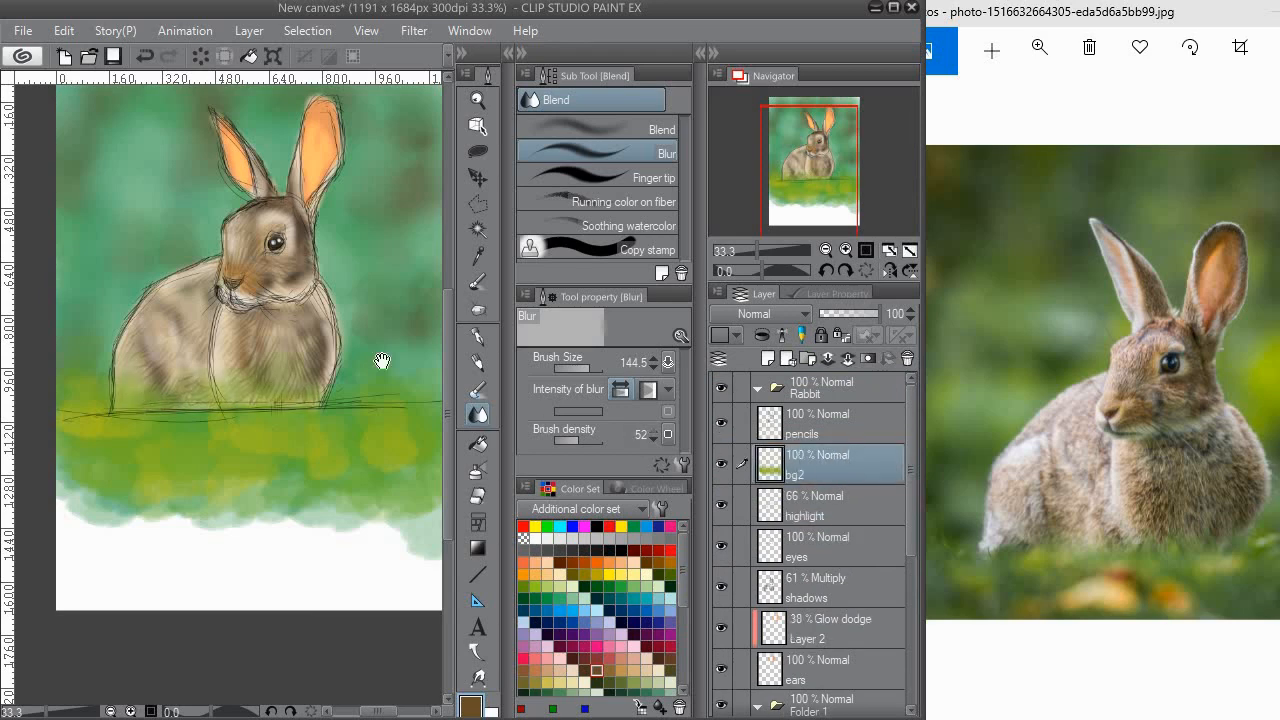
Sample the yellow-green of the grass as the drawing colour and set the 透明水彩R watercolour brush size to 118.1.
{"action": "left_click_drag", "start_coordinate": [382, 361], "coordinate": [358, 383]}
{"action": "left_click", "coordinate": [479, 390]}
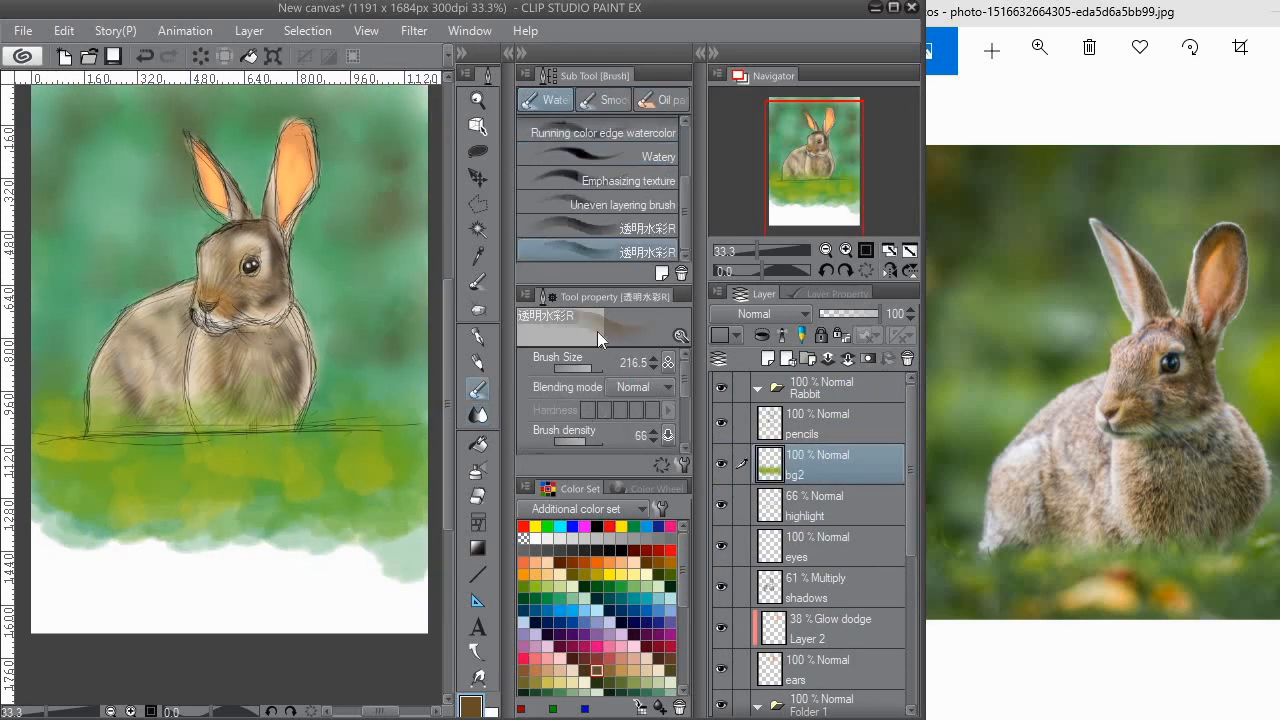
{"action": "key", "text": "i"}
{"action": "left_click", "coordinate": [374, 459]}
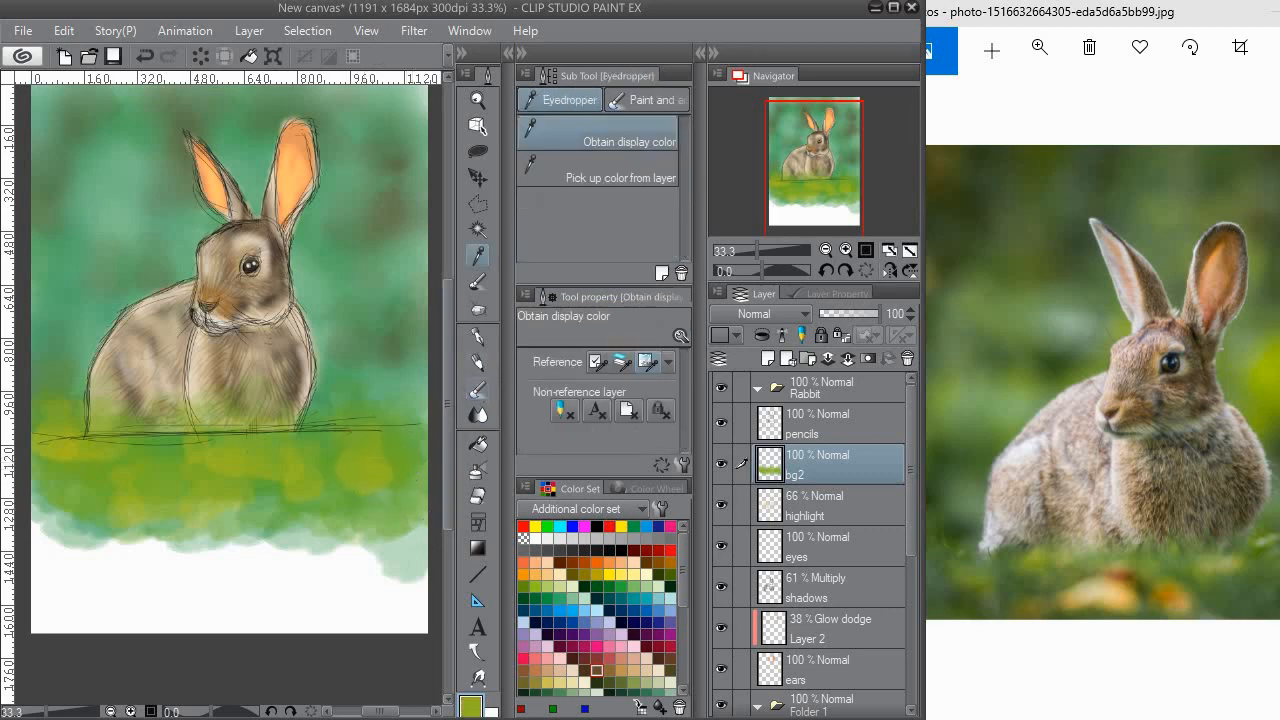
{"action": "key", "text": "b"}
{"action": "left_click_drag", "start_coordinate": [592, 367], "coordinate": [588, 368]}
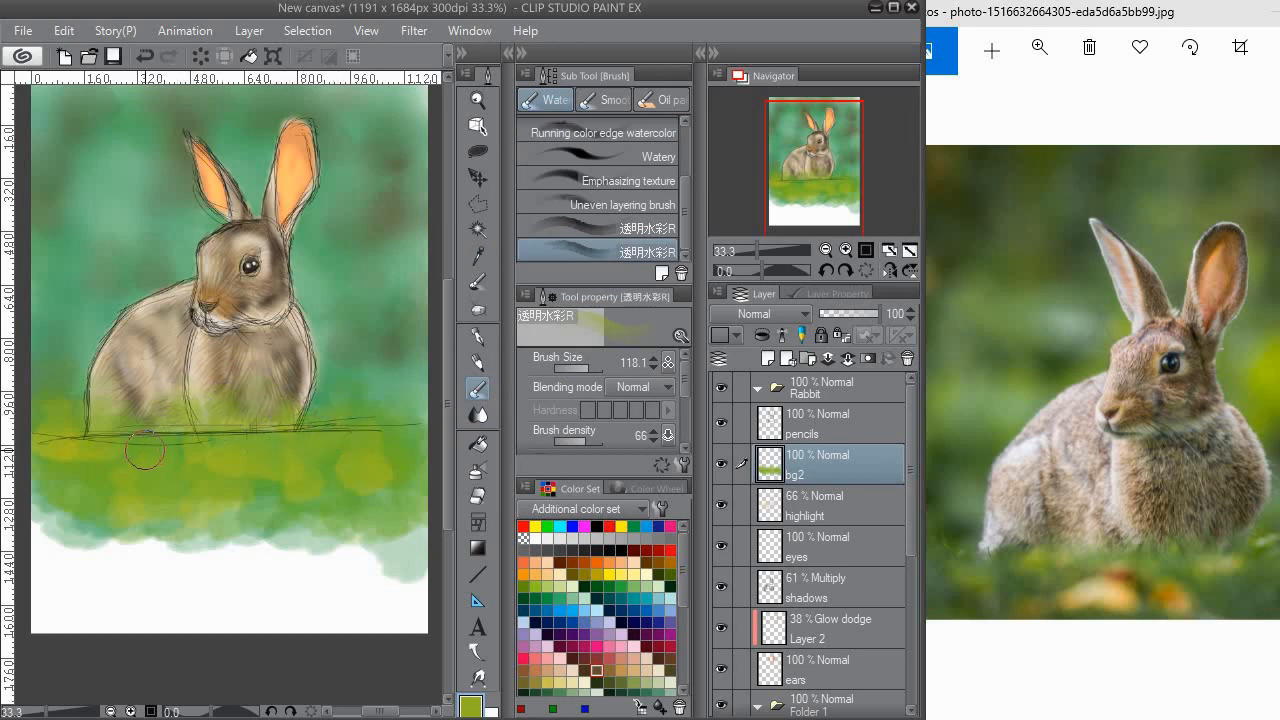
Add a layer named bg3 above bg2 and set its blending mode to Screen.
{"action": "left_click", "coordinate": [767, 359]}
{"action": "double_click", "coordinate": [830, 470]}
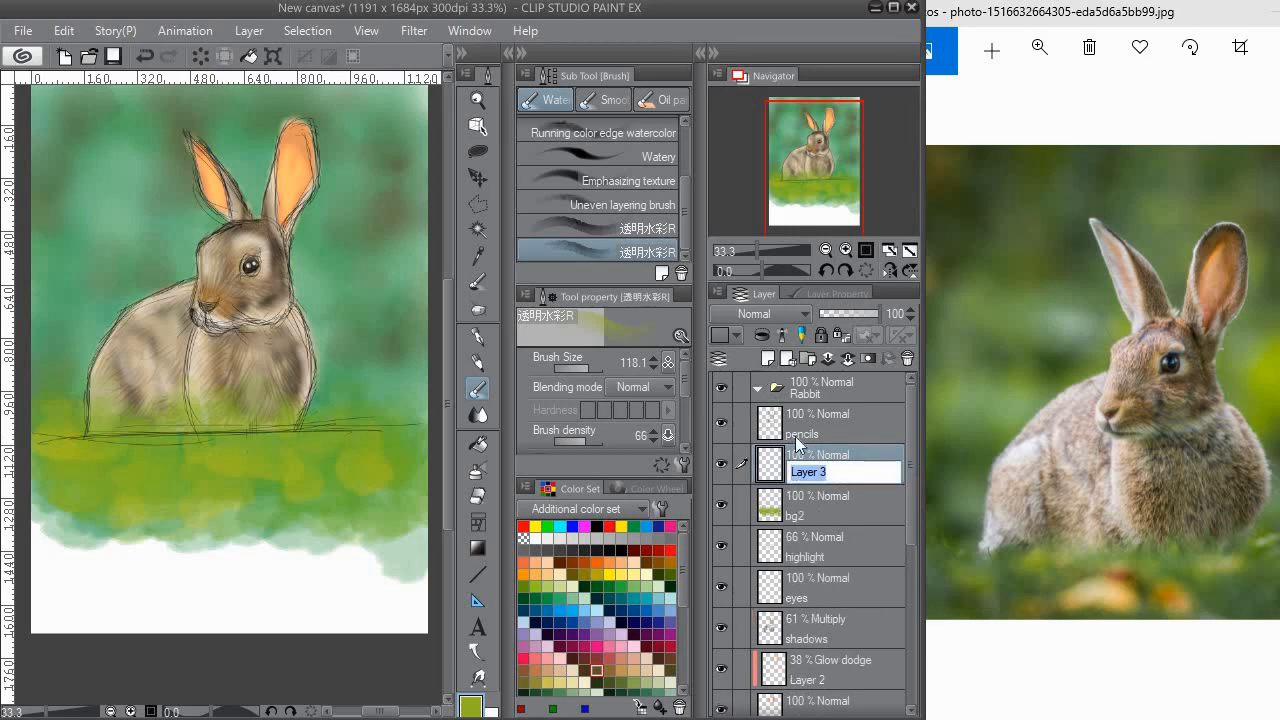
{"action": "type", "text": "bg3"}
{"action": "key", "text": "Return"}
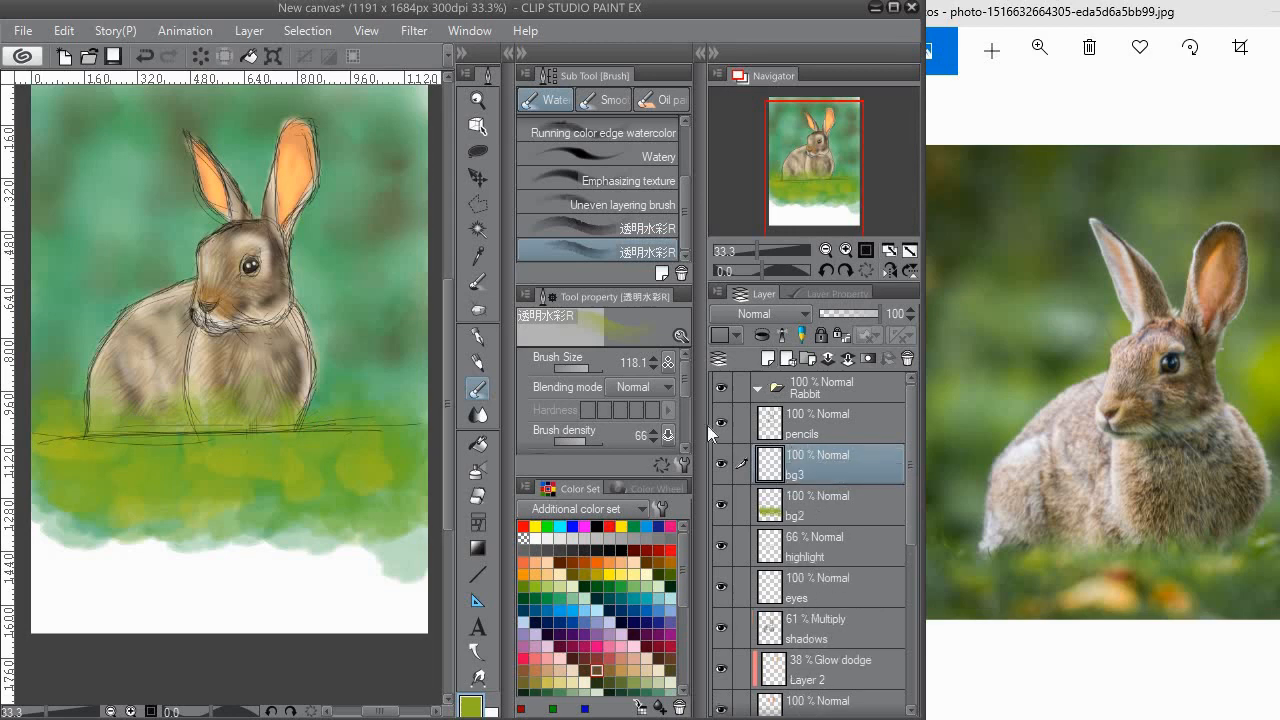
{"action": "left_click", "coordinate": [779, 316]}
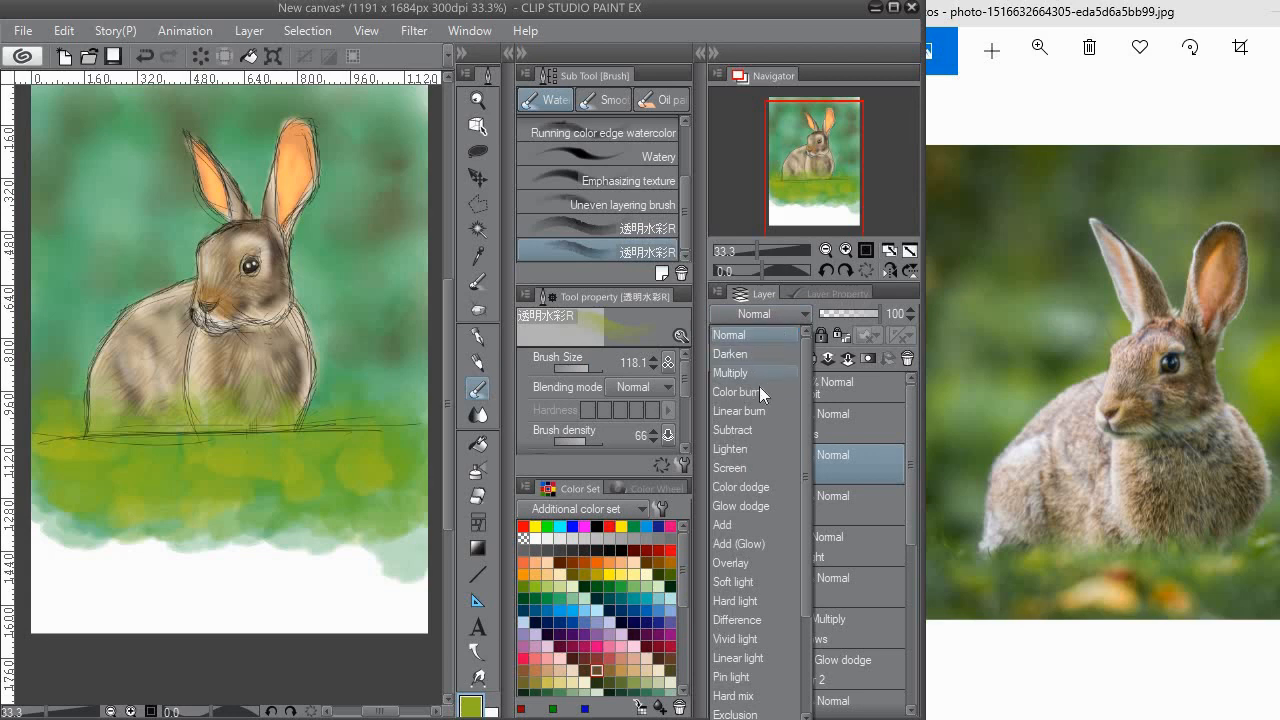
{"action": "left_click", "coordinate": [741, 468]}
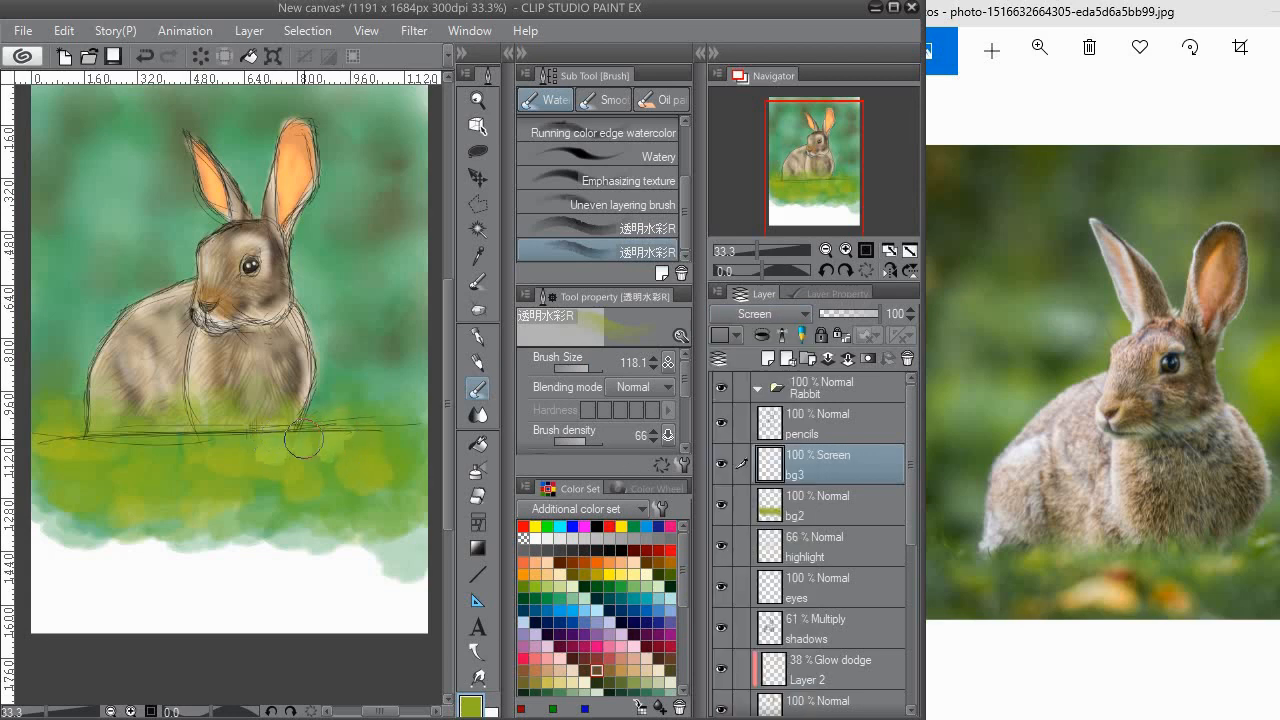
Paint yellow-green dabs across the grass on the bg3 layer with the 透明水彩R brush.
{"action": "mouse_move", "coordinate": [231, 431]}
{"action": "left_mouse_down"}
{"action": "mouse_move", "coordinate": [248, 473]}
{"action": "mouse_move", "coordinate": [221, 485]}
{"action": "mouse_move", "coordinate": [153, 467]}
{"action": "mouse_move", "coordinate": [142, 442]}
{"action": "mouse_move", "coordinate": [216, 429]}
{"action": "mouse_move", "coordinate": [303, 471]}
{"action": "mouse_move", "coordinate": [356, 449]}
{"action": "mouse_move", "coordinate": [146, 439]}
{"action": "mouse_move", "coordinate": [68, 455]}
{"action": "mouse_move", "coordinate": [53, 444]}
{"action": "mouse_move", "coordinate": [85, 448]}
{"action": "mouse_move", "coordinate": [98, 397]}
{"action": "mouse_move", "coordinate": [168, 423]}
{"action": "mouse_move", "coordinate": [369, 447]}
{"action": "mouse_move", "coordinate": [401, 428]}
{"action": "mouse_move", "coordinate": [315, 414]}
{"action": "left_mouse_up"}
{"action": "left_click_drag", "start_coordinate": [294, 459], "coordinate": [332, 477]}
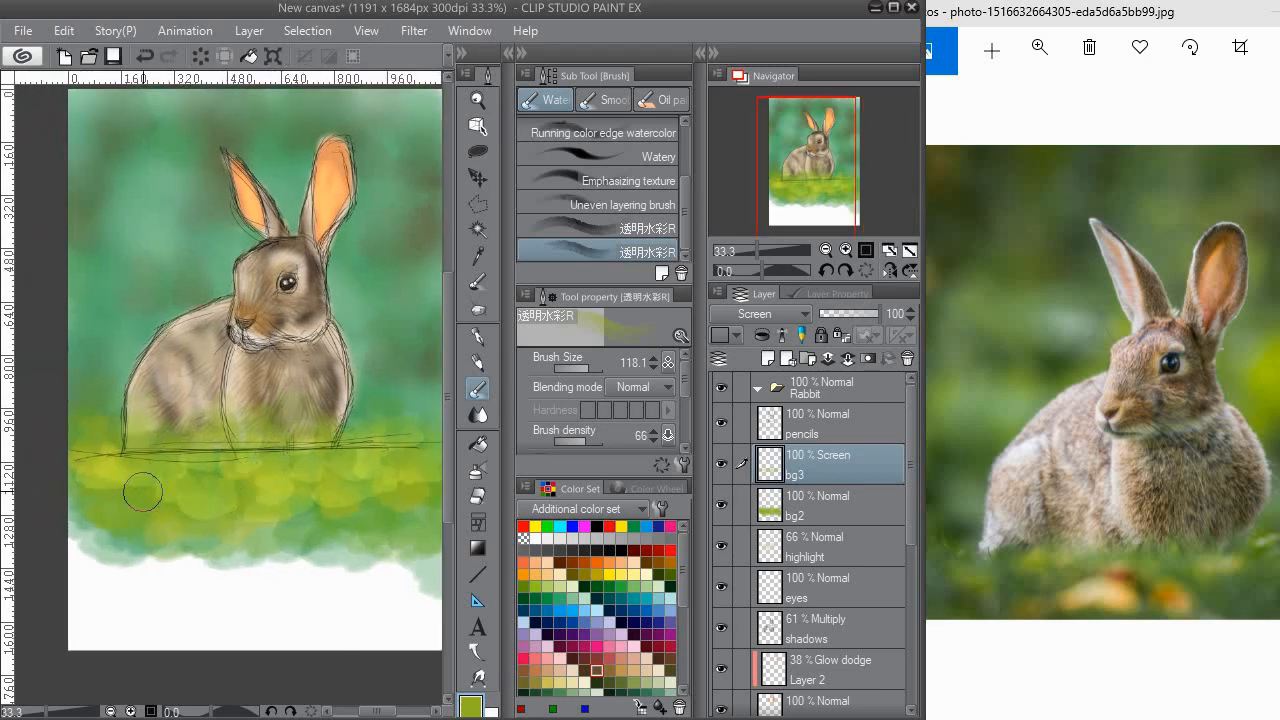
{"action": "mouse_move", "coordinate": [272, 521]}
{"action": "left_mouse_down"}
{"action": "mouse_move", "coordinate": [220, 474]}
{"action": "mouse_move", "coordinate": [308, 434]}
{"action": "mouse_move", "coordinate": [337, 480]}
{"action": "left_mouse_up"}
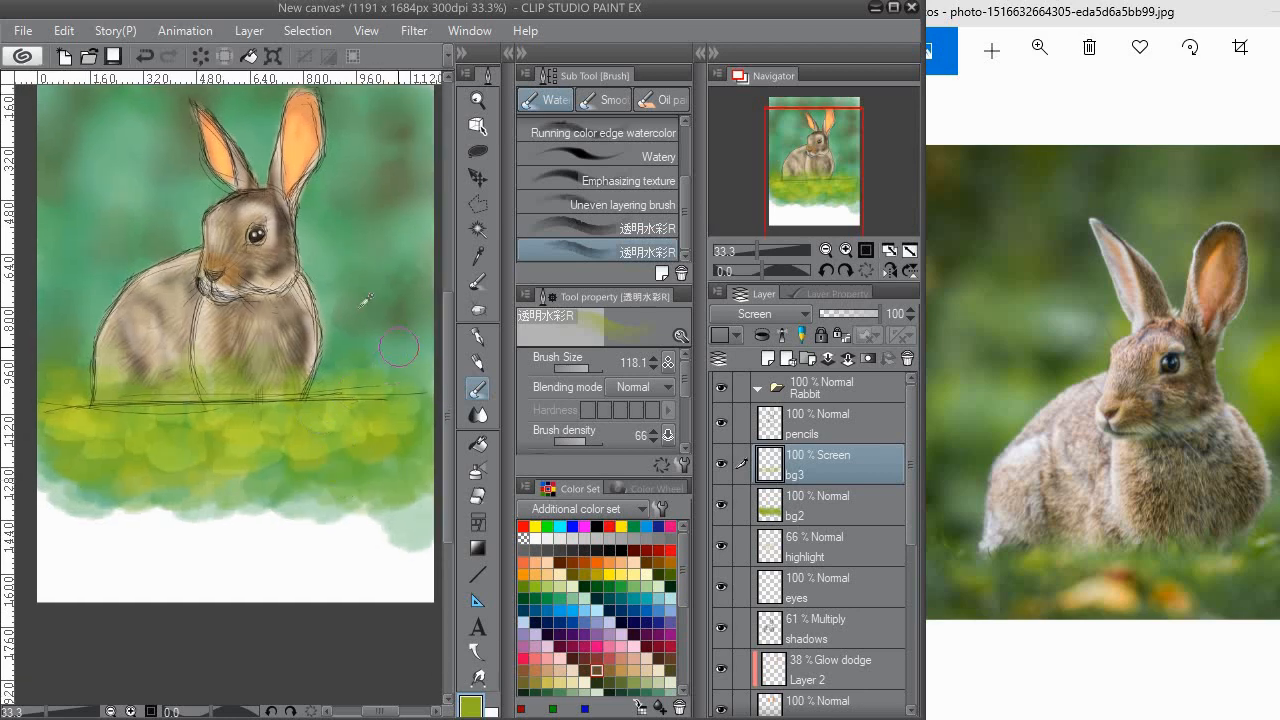
Sample the green of the background beside the rabbit and dab it over the lower grass on bg3 with the 透明水彩R brush.
{"action": "key", "text": "i"}
{"action": "left_click", "coordinate": [358, 238]}
{"action": "left_click", "coordinate": [478, 390]}
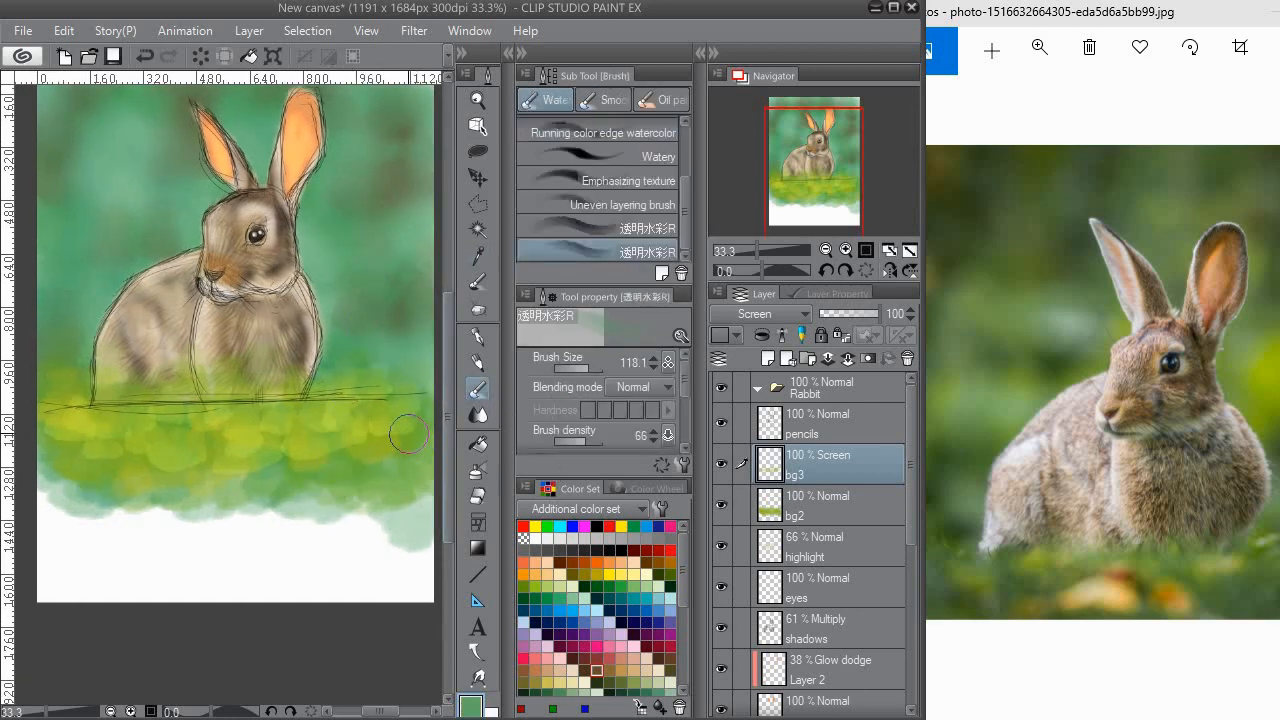
{"action": "mouse_move", "coordinate": [408, 434]}
{"action": "left_mouse_down"}
{"action": "mouse_move", "coordinate": [358, 451]}
{"action": "mouse_move", "coordinate": [377, 467]}
{"action": "mouse_move", "coordinate": [319, 465]}
{"action": "mouse_move", "coordinate": [281, 488]}
{"action": "left_mouse_up"}
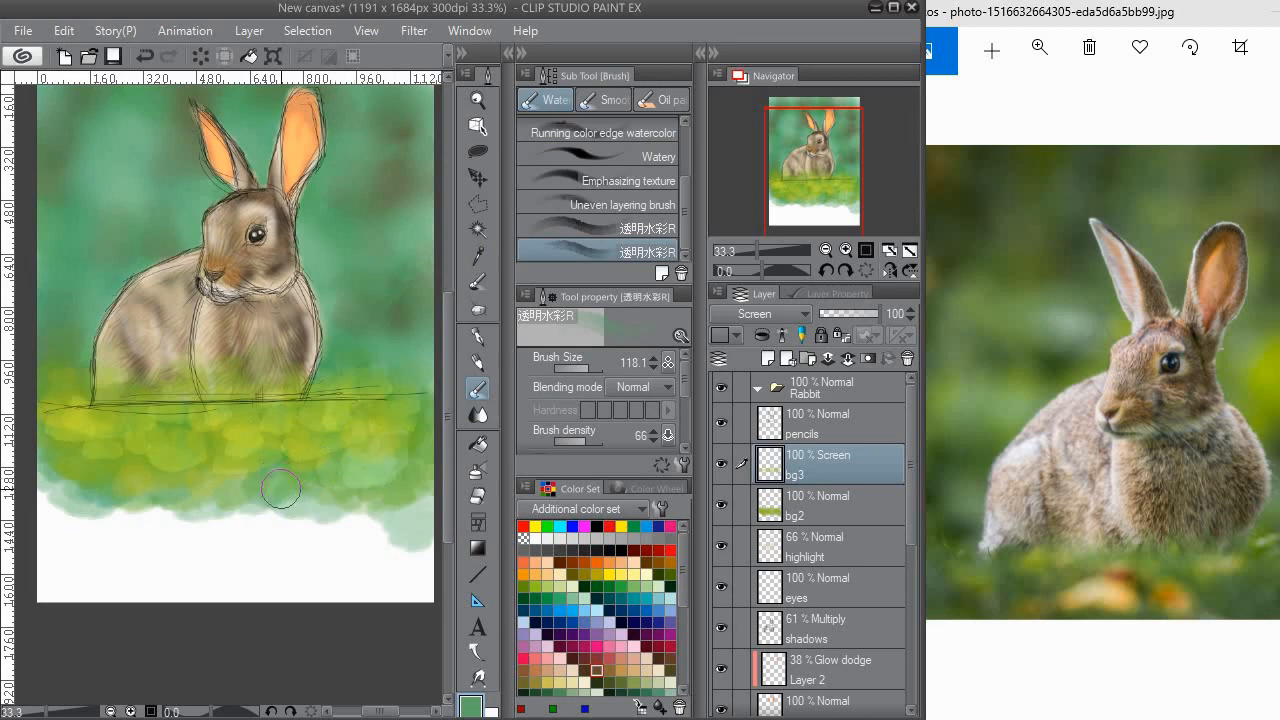
Set the brush blending mode to Replace alpha and paint the sampled green over the grass on the bg2 layer.
{"action": "left_click", "coordinate": [790, 505]}
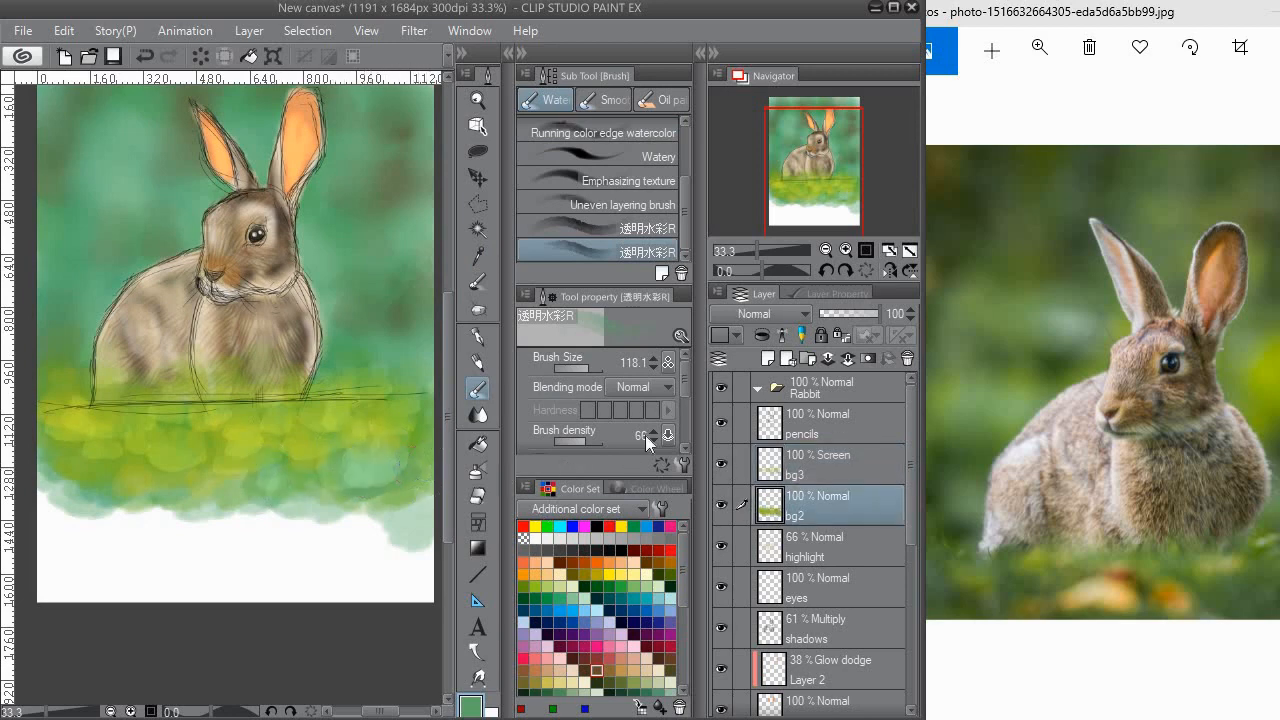
{"action": "left_click", "coordinate": [669, 387]}
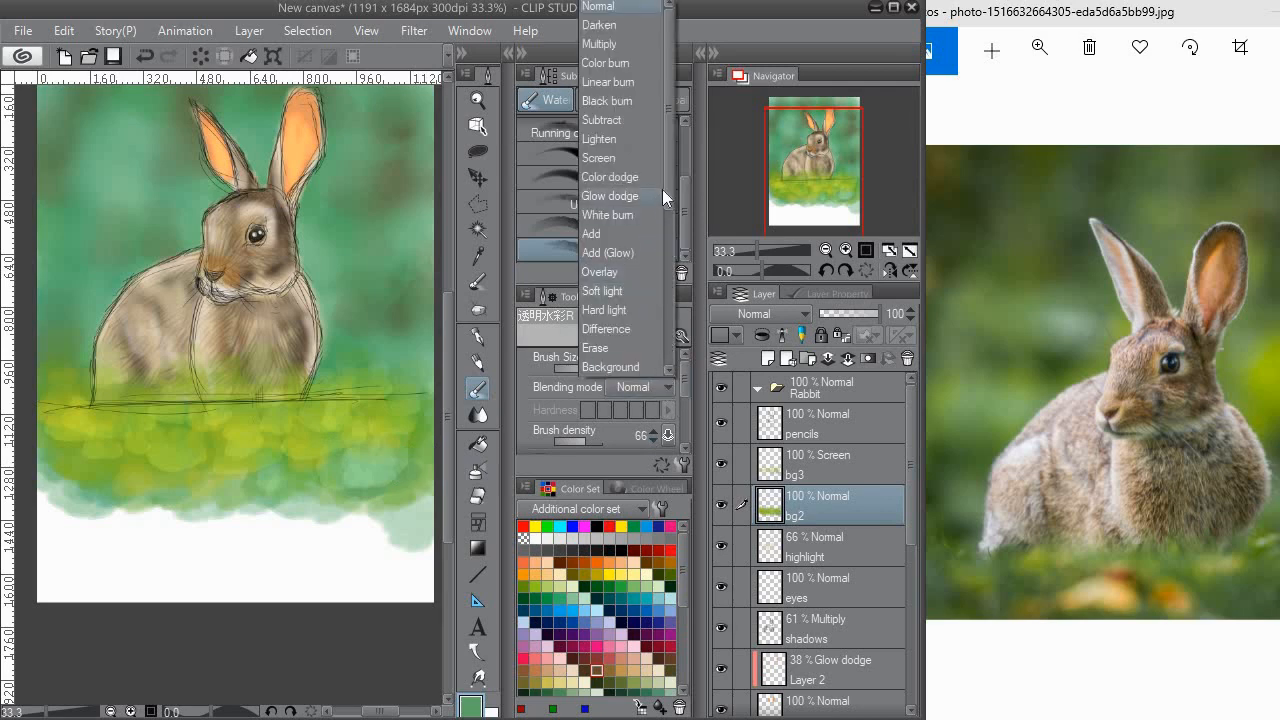
{"action": "left_click_drag", "start_coordinate": [664, 183], "coordinate": [680, 285]}
{"action": "scroll", "coordinate": [638, 196], "scroll_direction": "down", "scroll_amount": 2}
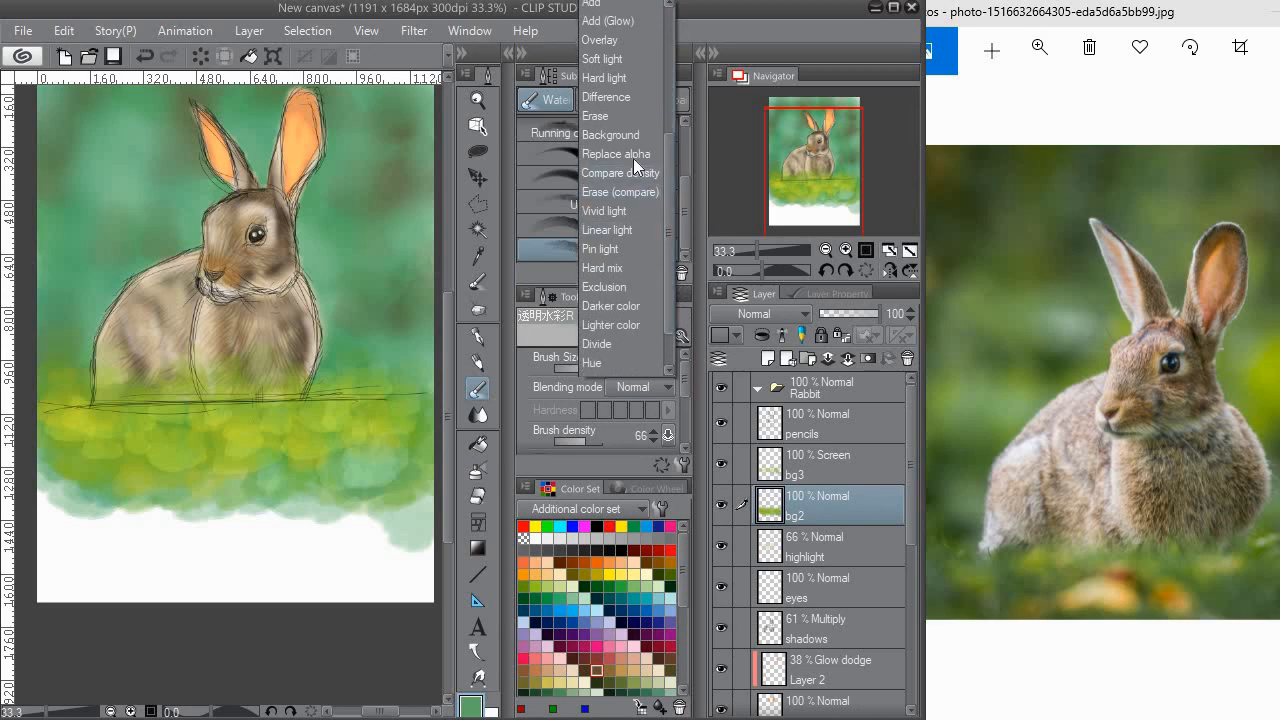
{"action": "left_click", "coordinate": [633, 158]}
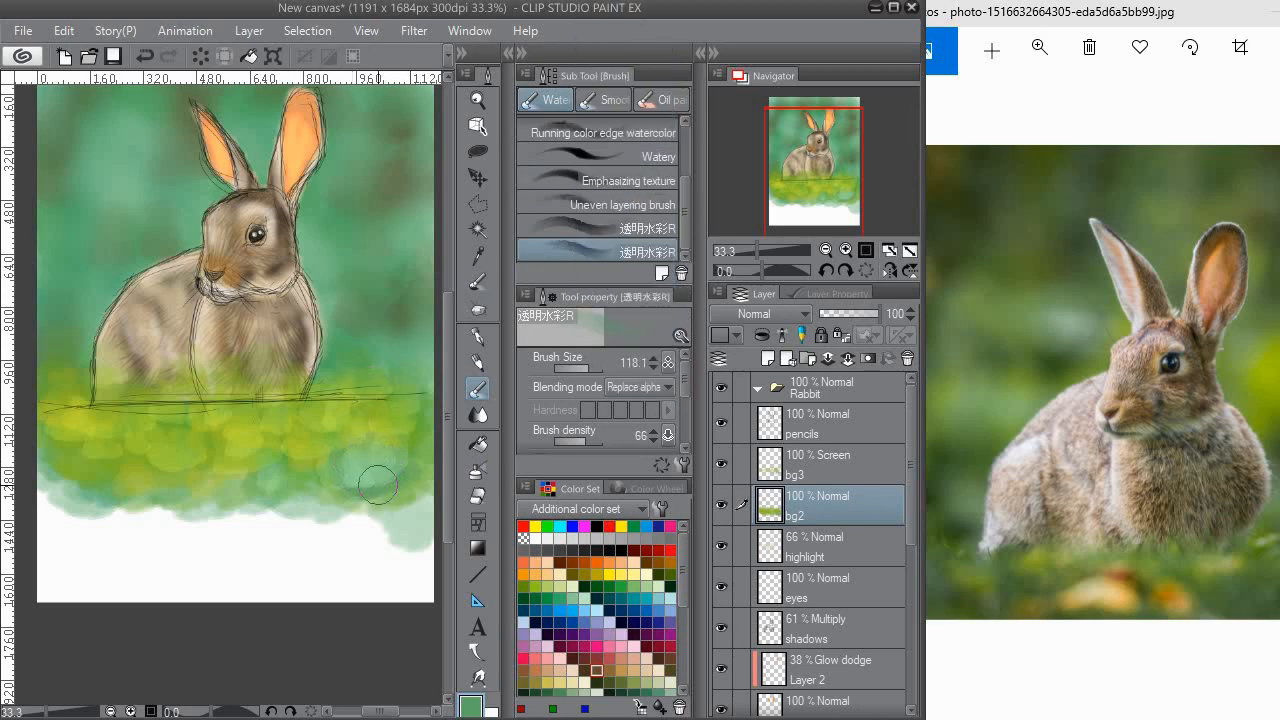
{"action": "left_click_drag", "start_coordinate": [378, 485], "coordinate": [349, 457]}
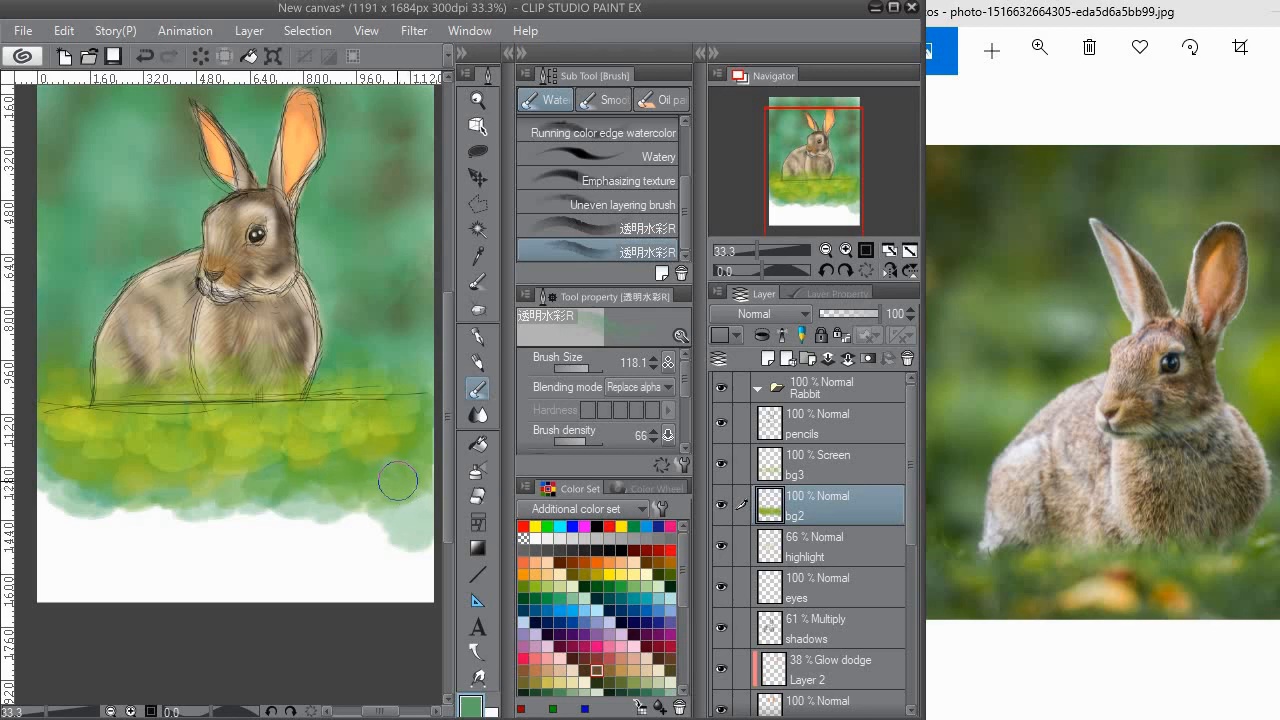
{"action": "mouse_move", "coordinate": [398, 475]}
{"action": "left_mouse_down"}
{"action": "mouse_move", "coordinate": [313, 443]}
{"action": "mouse_move", "coordinate": [271, 479]}
{"action": "mouse_move", "coordinate": [254, 452]}
{"action": "mouse_move", "coordinate": [264, 462]}
{"action": "mouse_move", "coordinate": [250, 486]}
{"action": "mouse_move", "coordinate": [233, 462]}
{"action": "mouse_move", "coordinate": [214, 462]}
{"action": "mouse_move", "coordinate": [149, 491]}
{"action": "mouse_move", "coordinate": [169, 441]}
{"action": "left_mouse_up"}
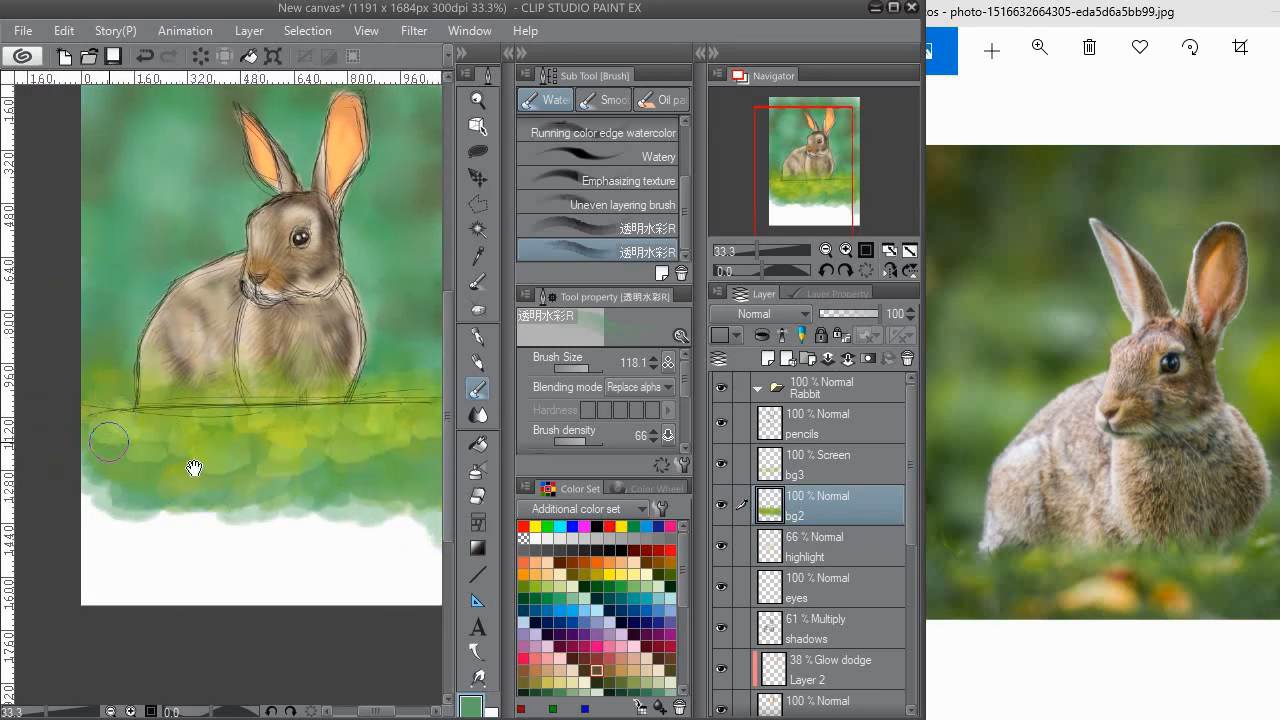
Inspect the rabbit and the repainted grass across the canvas against the reference photo.
{"action": "scroll", "coordinate": [195, 455], "scroll_direction": "right", "scroll_amount": 3}
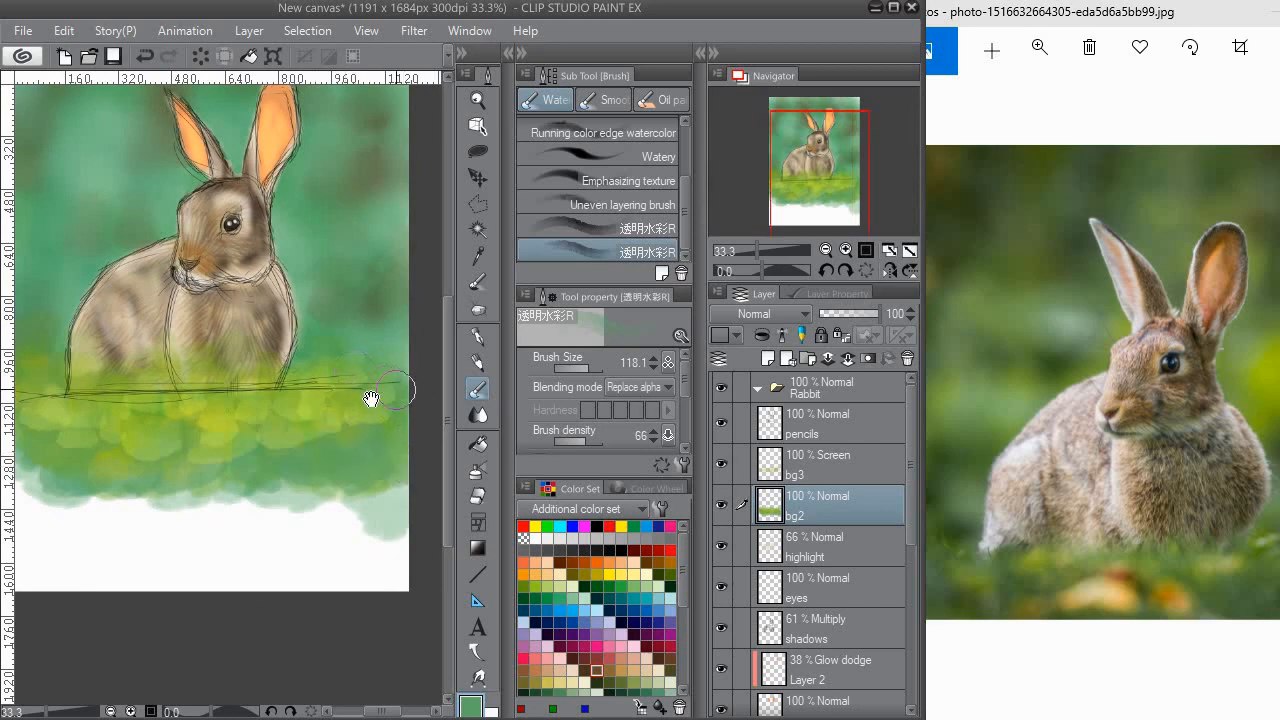
{"action": "scroll", "coordinate": [395, 398], "scroll_direction": "up", "scroll_amount": 3}
{"action": "scroll", "coordinate": [391, 398], "scroll_direction": "up", "scroll_amount": 3}
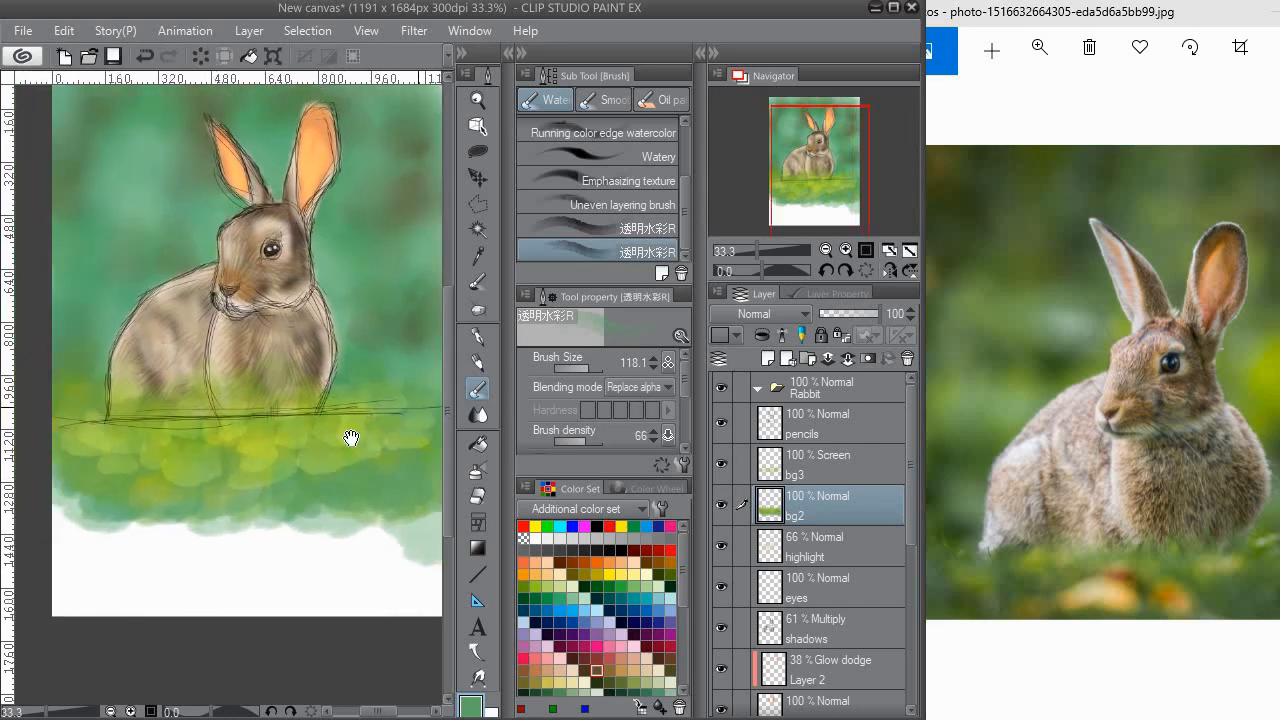
{"action": "scroll", "coordinate": [349, 437], "scroll_direction": "left", "scroll_amount": 2}
{"action": "scroll", "coordinate": [338, 380], "scroll_direction": "down", "scroll_amount": 1}
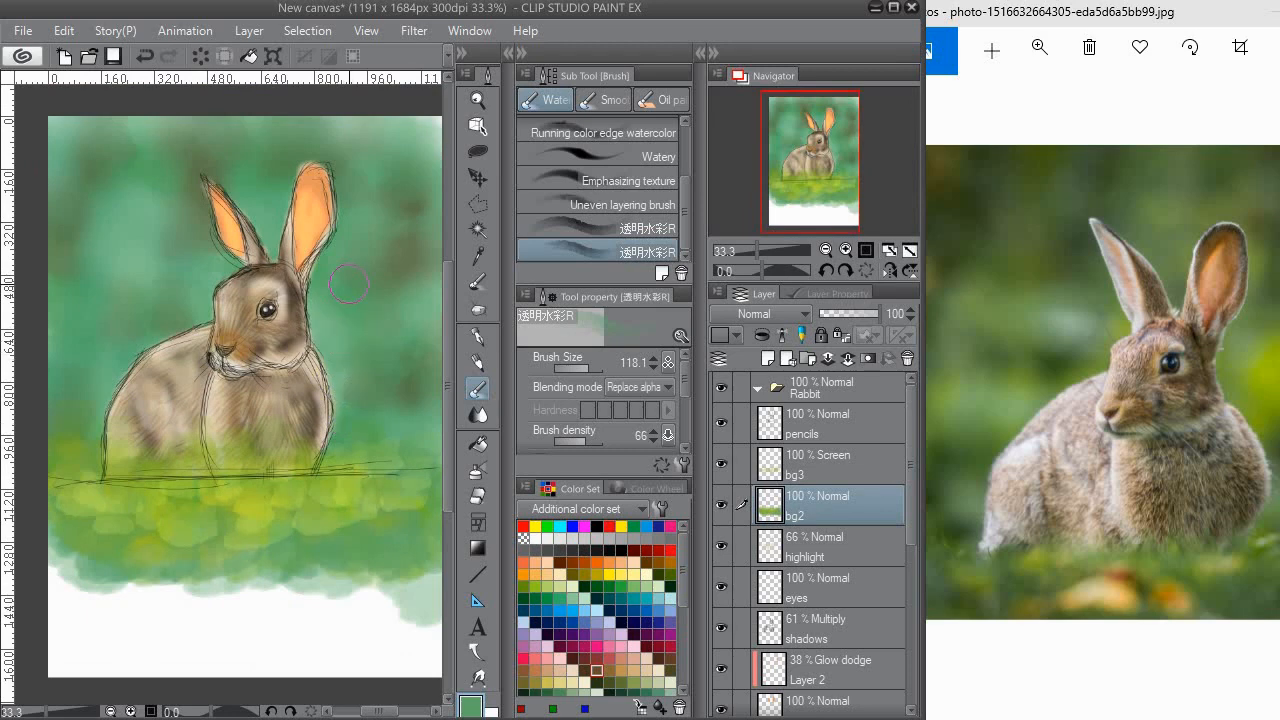
{"action": "scroll", "coordinate": [298, 308], "scroll_direction": "up", "scroll_amount": 2}
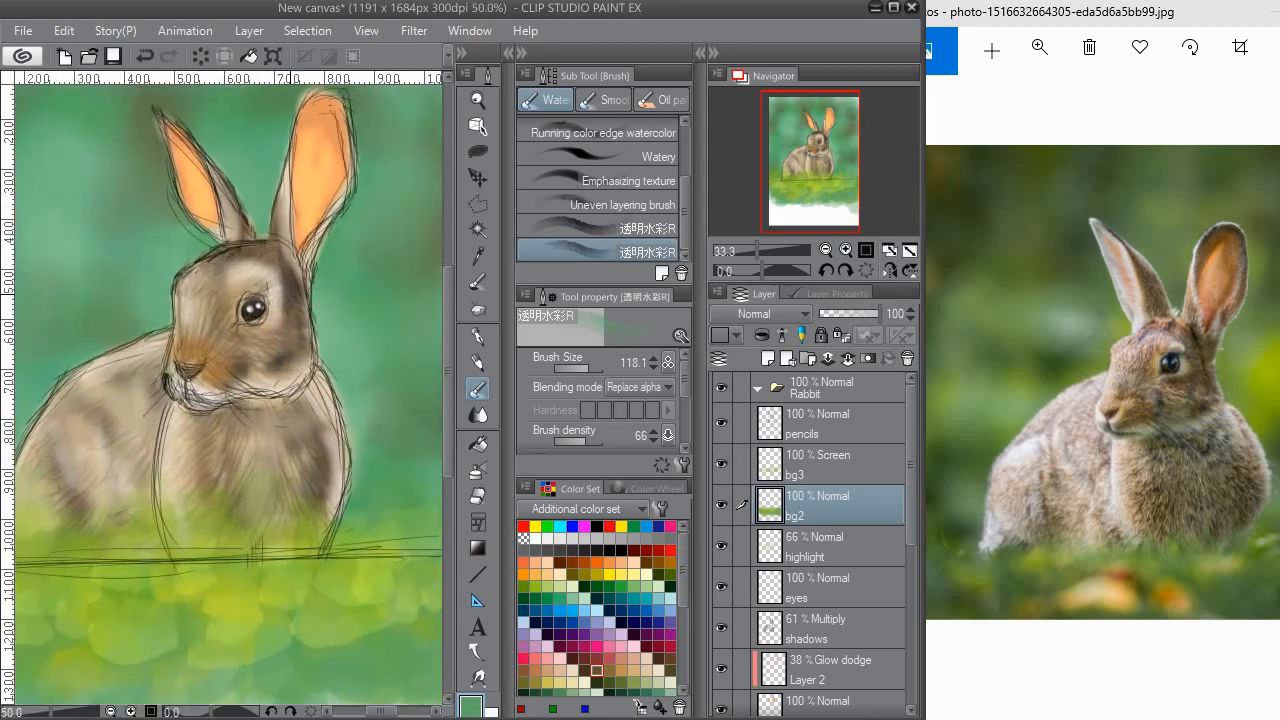
{"action": "scroll", "coordinate": [290, 296], "scroll_direction": "down", "scroll_amount": 3}
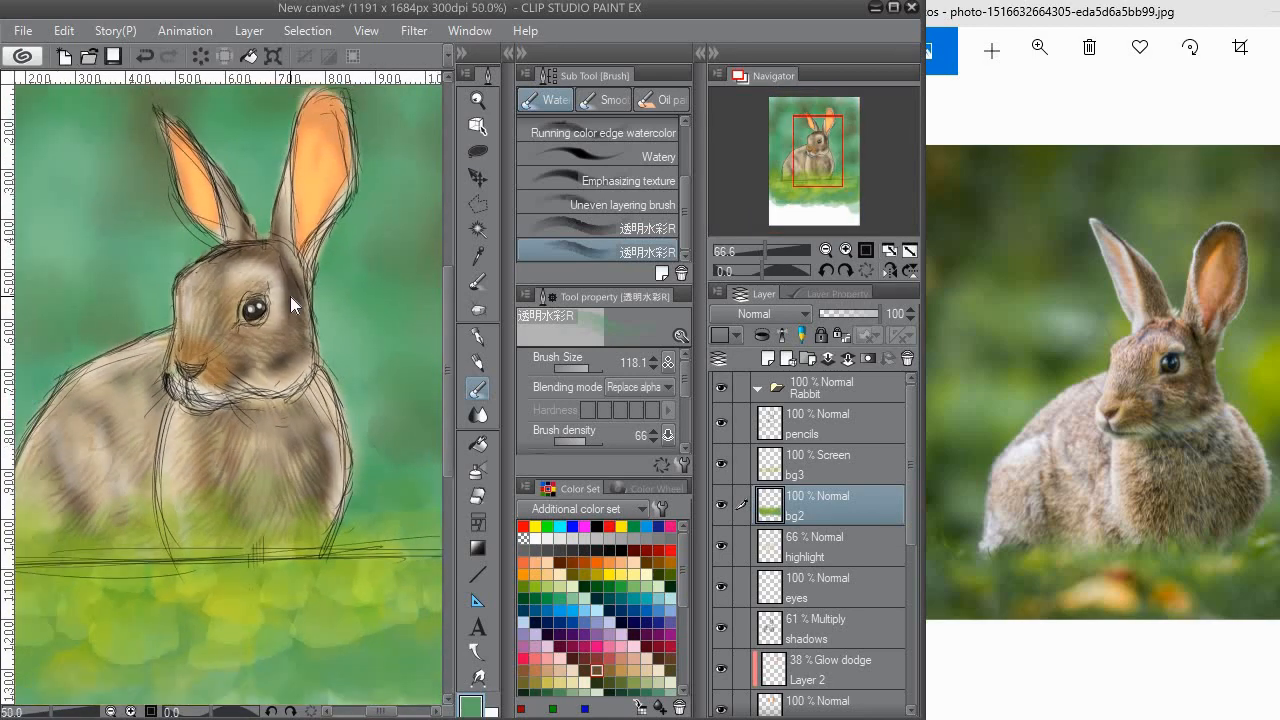
{"action": "scroll", "coordinate": [297, 284], "scroll_direction": "down", "scroll_amount": 1}
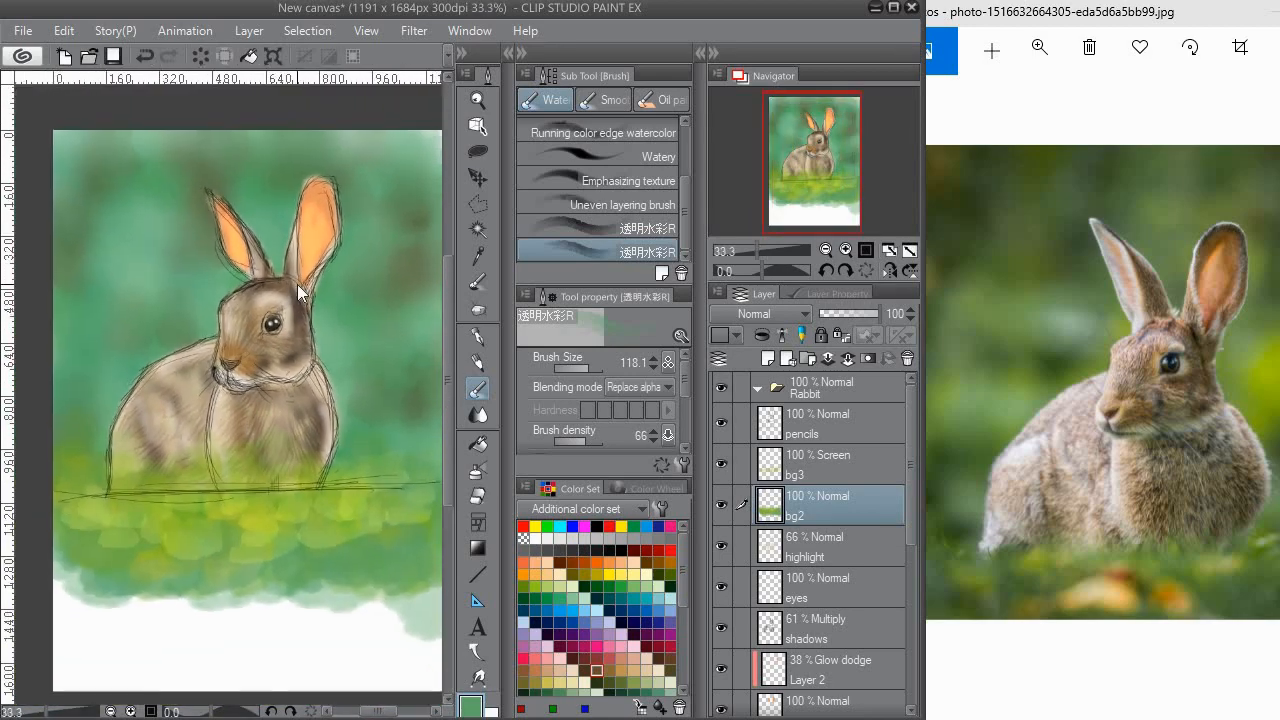
{"action": "scroll", "coordinate": [304, 314], "scroll_direction": "down", "scroll_amount": 1}
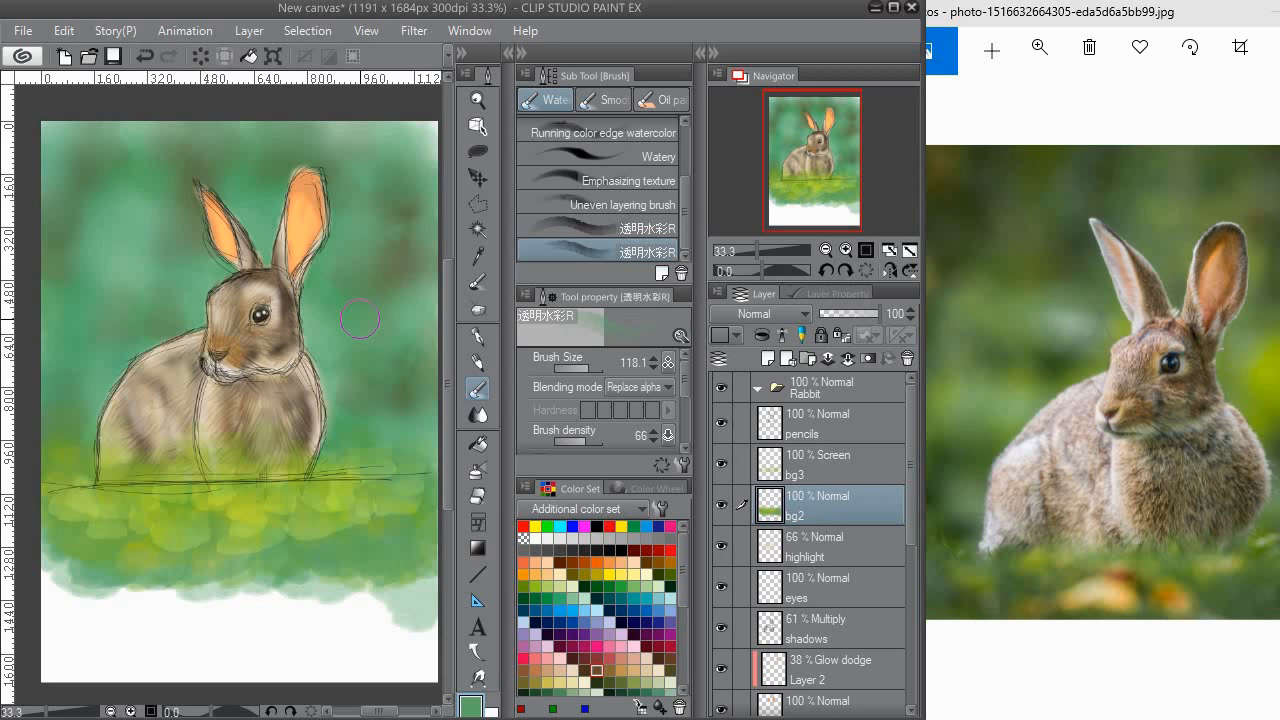
Try to erase the orange of the left ear on the ears layer with the Soft eraser, and undo the erasure.
{"action": "left_click", "coordinate": [807, 478]}
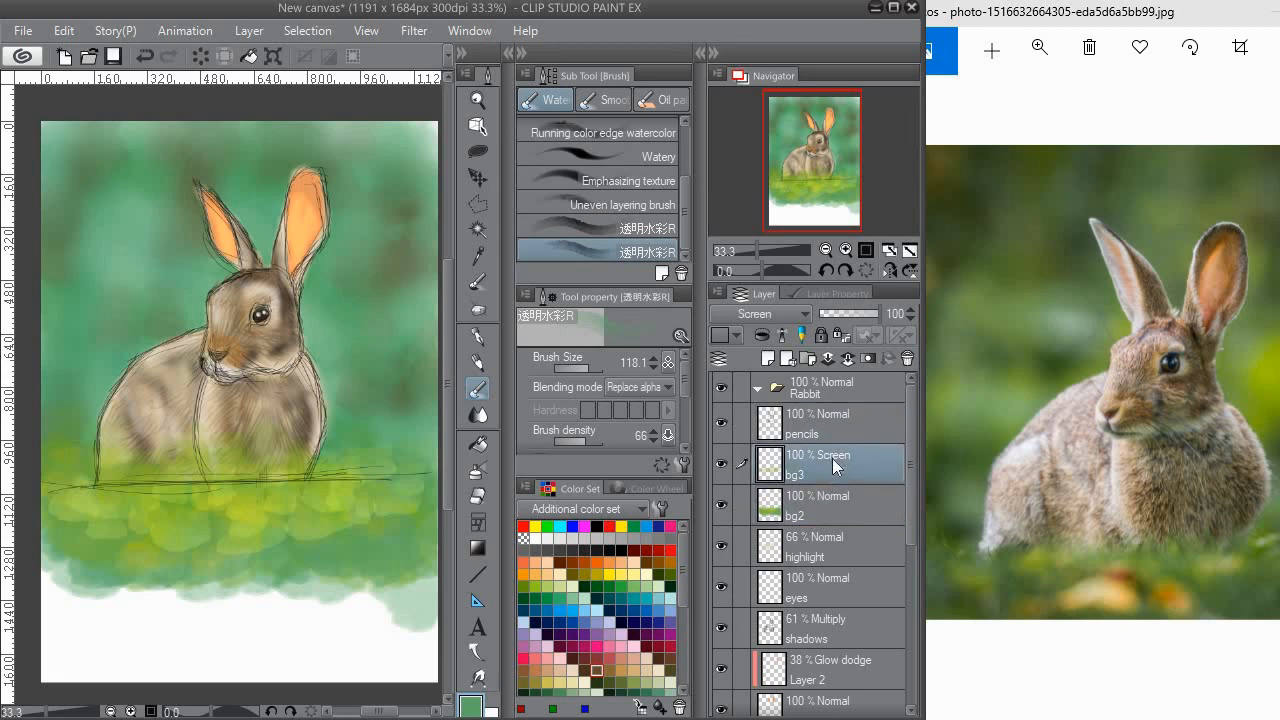
{"action": "left_click", "coordinate": [838, 427]}
{"action": "left_click", "coordinate": [903, 529]}
{"action": "scroll", "coordinate": [911, 529], "scroll_direction": "down", "scroll_amount": 4}
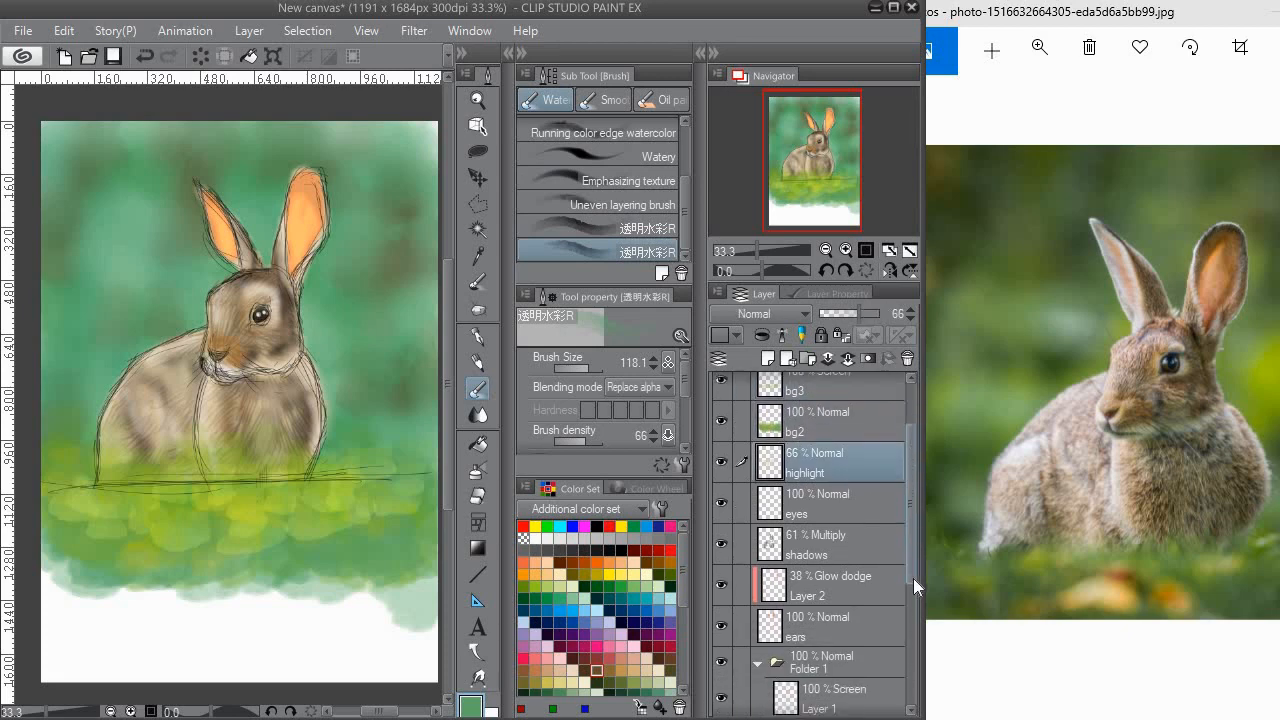
{"action": "left_click", "coordinate": [839, 548]}
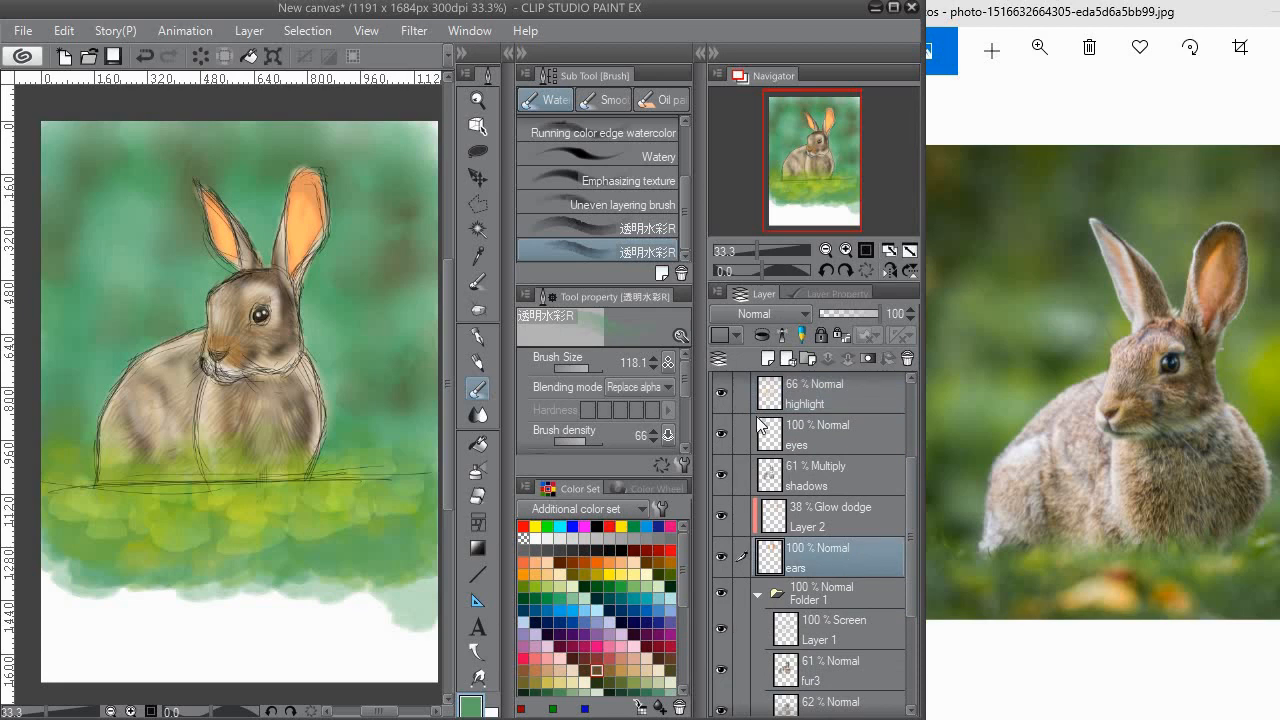
{"action": "key", "text": "e"}
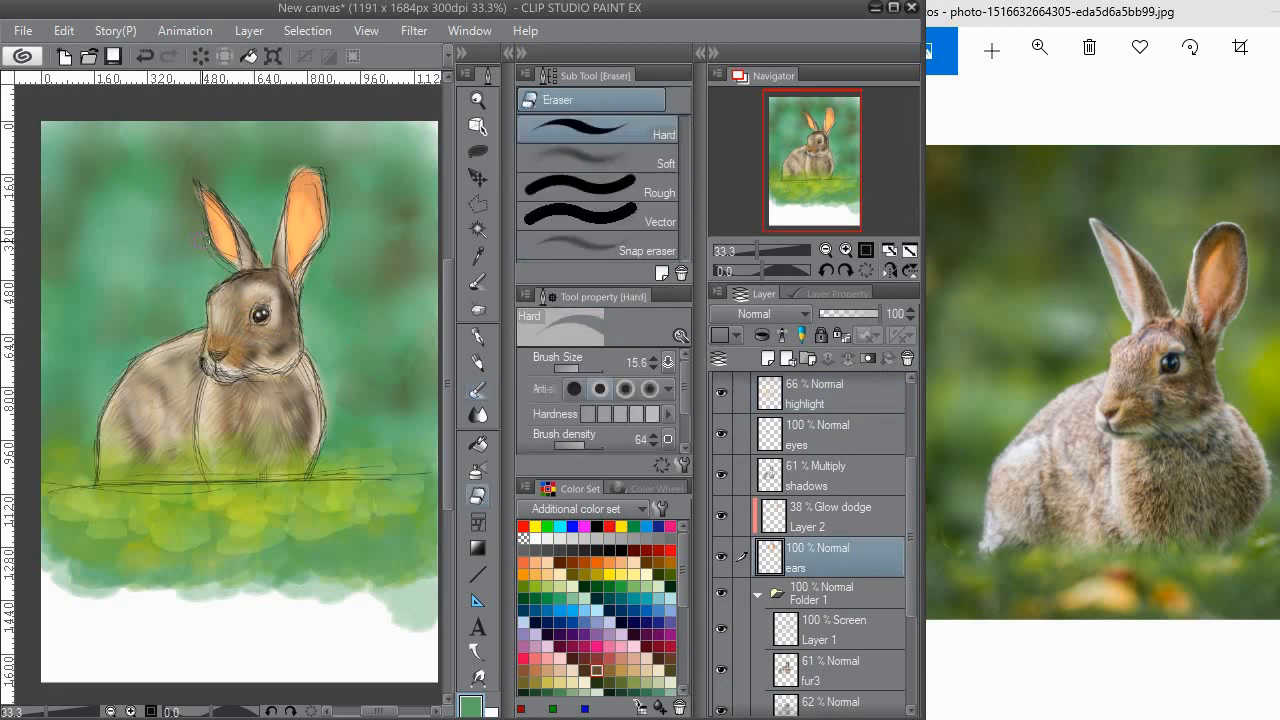
{"action": "left_click", "coordinate": [590, 160]}
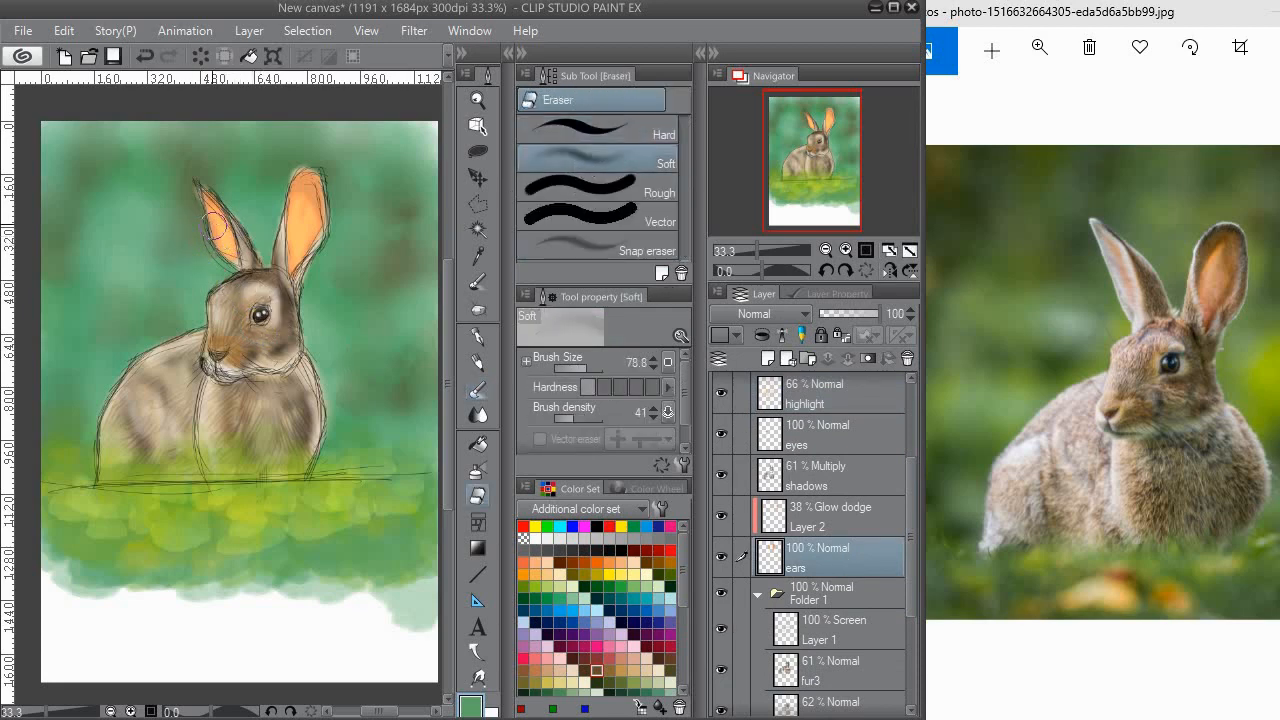
{"action": "mouse_move", "coordinate": [213, 226]}
{"action": "left_mouse_down"}
{"action": "mouse_move", "coordinate": [255, 265]}
{"action": "mouse_move", "coordinate": [220, 234]}
{"action": "left_mouse_up"}
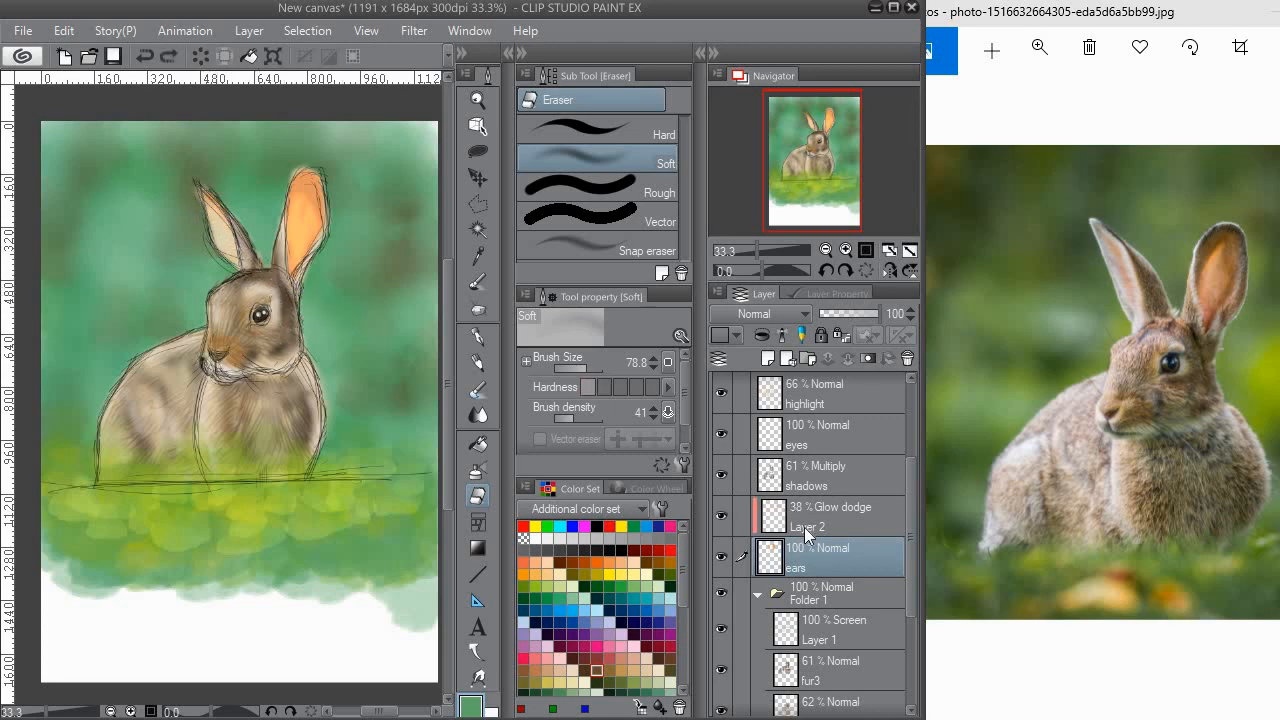
{"action": "key", "text": "ctrl+z"}
Erase the glow inside the left ear on the Glow dodge layer, Layer 2, with the Soft eraser at size 78.8.
{"action": "left_click", "coordinate": [815, 515]}
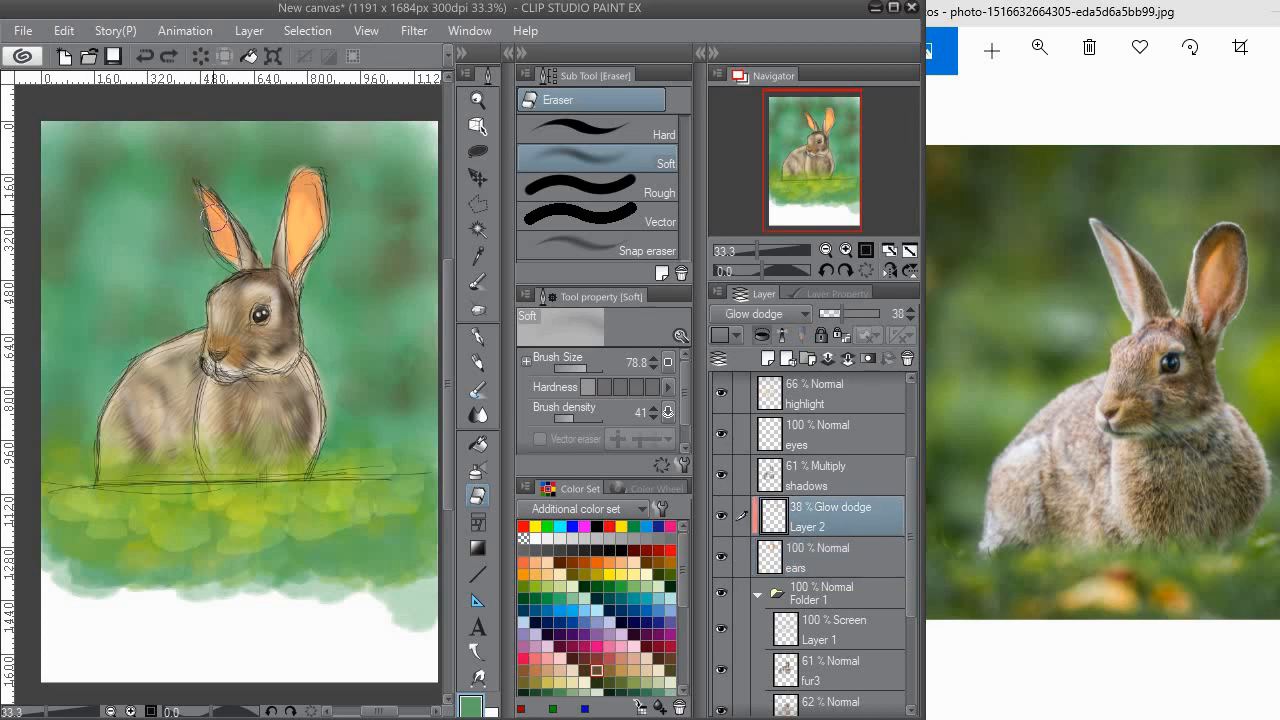
{"action": "left_click_drag", "start_coordinate": [214, 217], "coordinate": [222, 233]}
{"action": "left_click", "coordinate": [597, 538]}
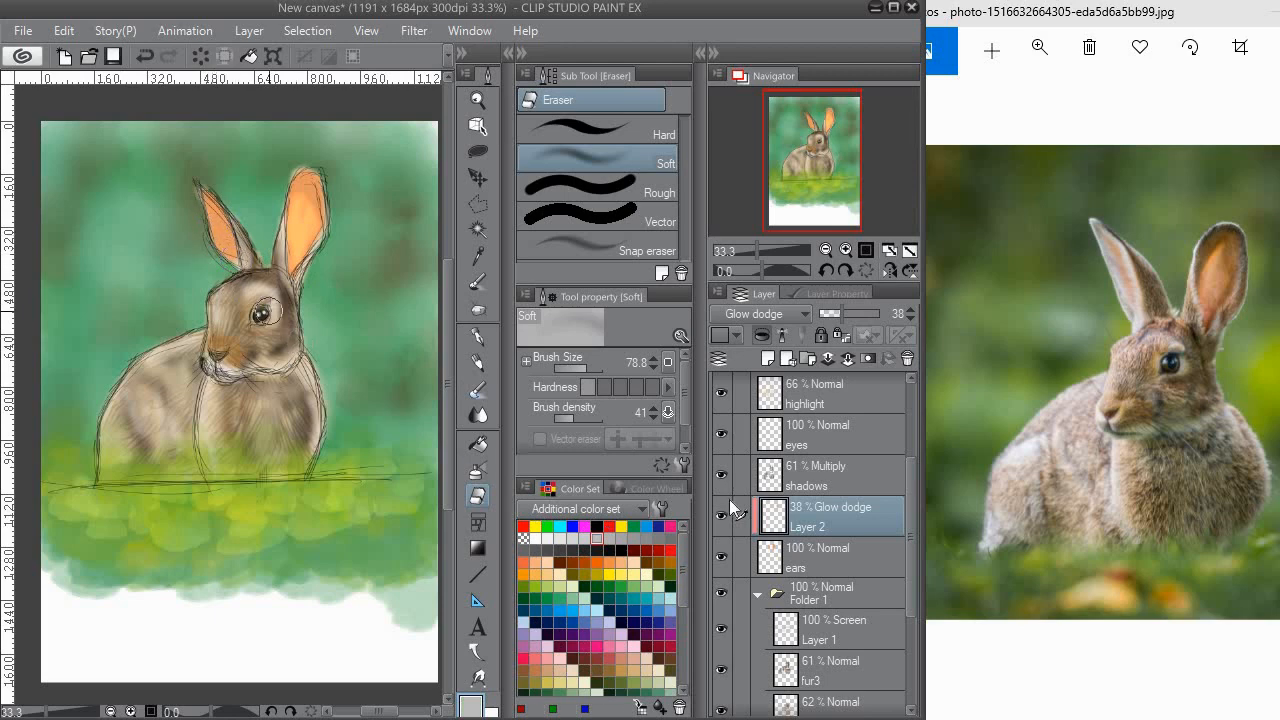
Set the Soft eraser size to 43.0 and thin out the orange inside the ears on the ears layer.
{"action": "left_click", "coordinate": [823, 554]}
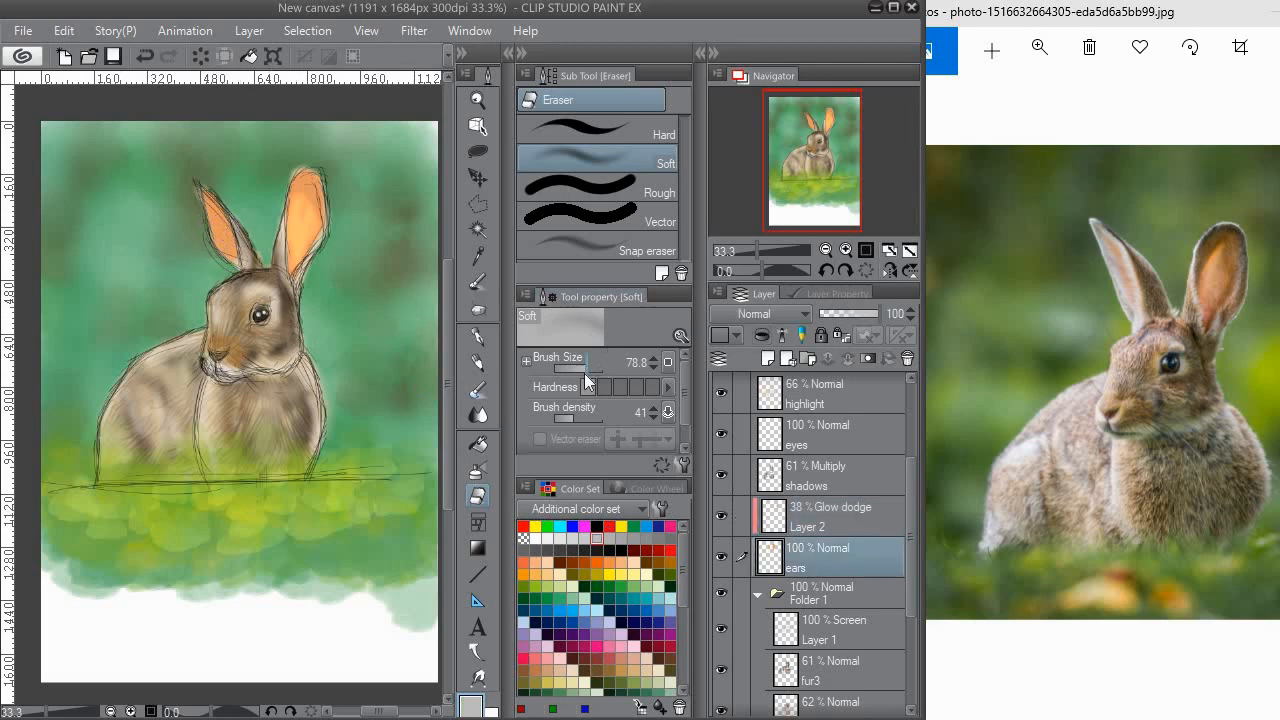
{"action": "left_click_drag", "start_coordinate": [587, 370], "coordinate": [583, 367]}
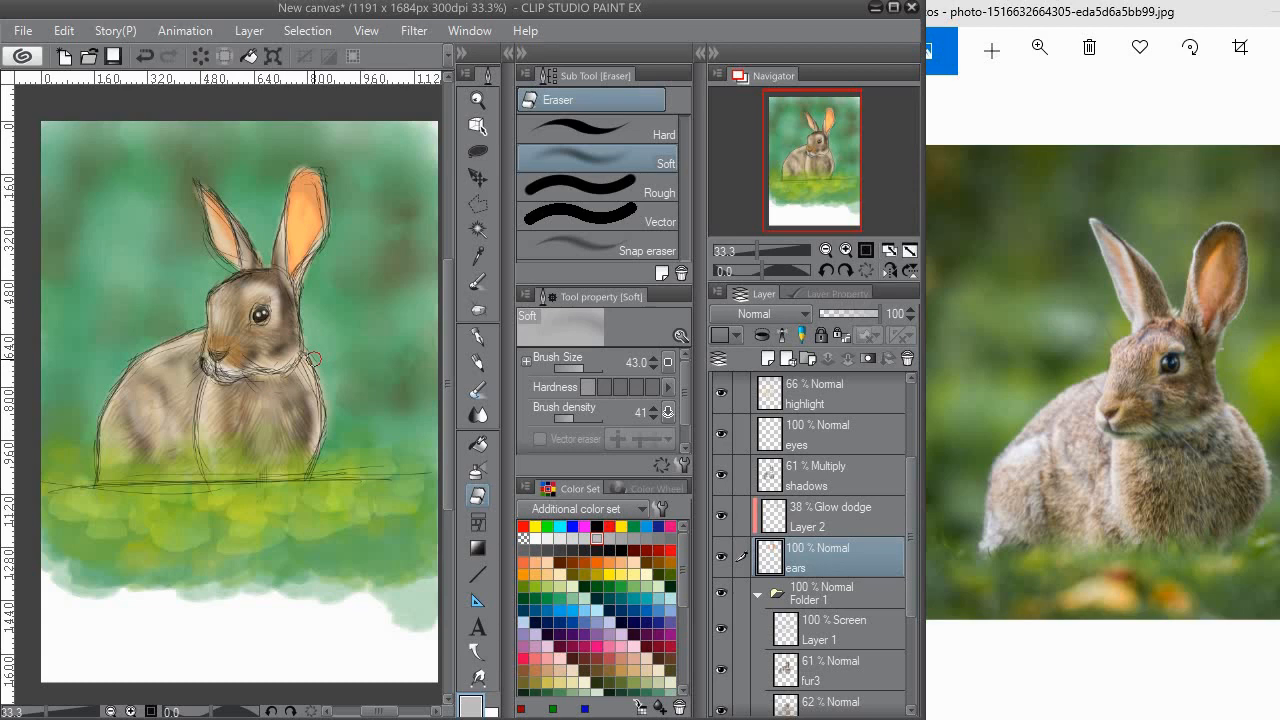
{"action": "scroll", "coordinate": [314, 359], "scroll_direction": "down", "scroll_amount": 1}
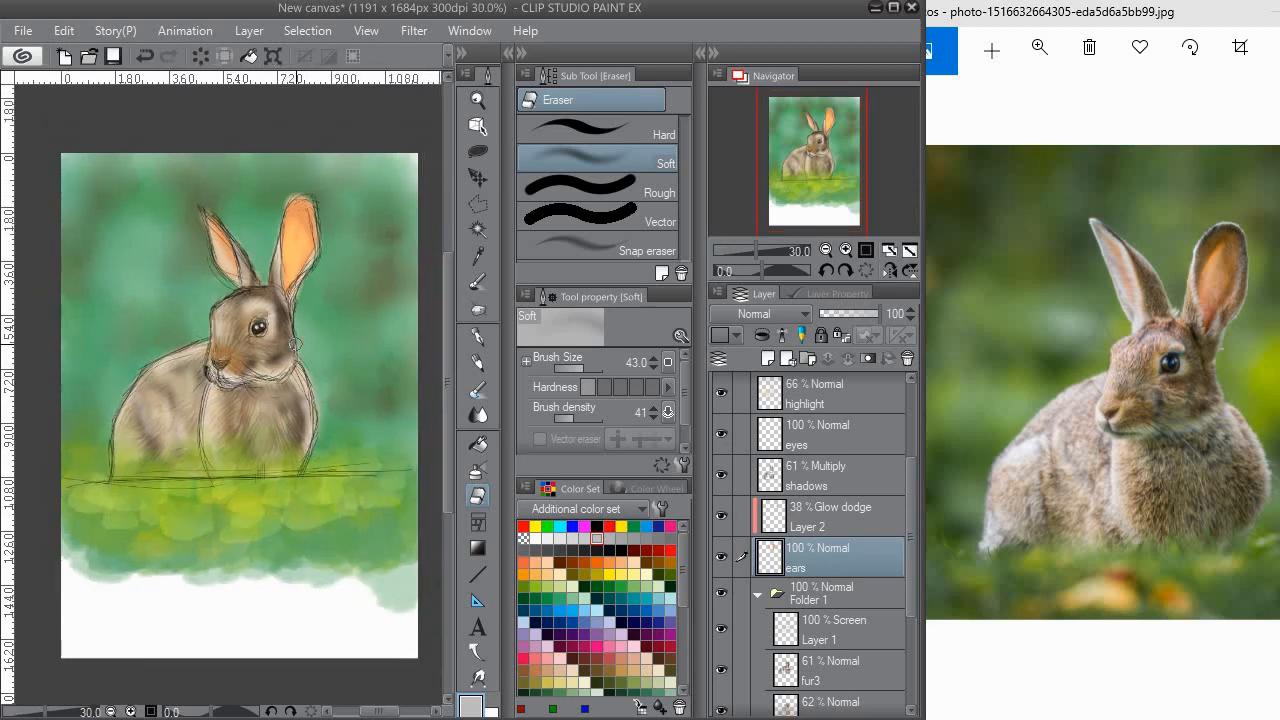
{"action": "scroll", "coordinate": [290, 351], "scroll_direction": "up", "scroll_amount": 1}
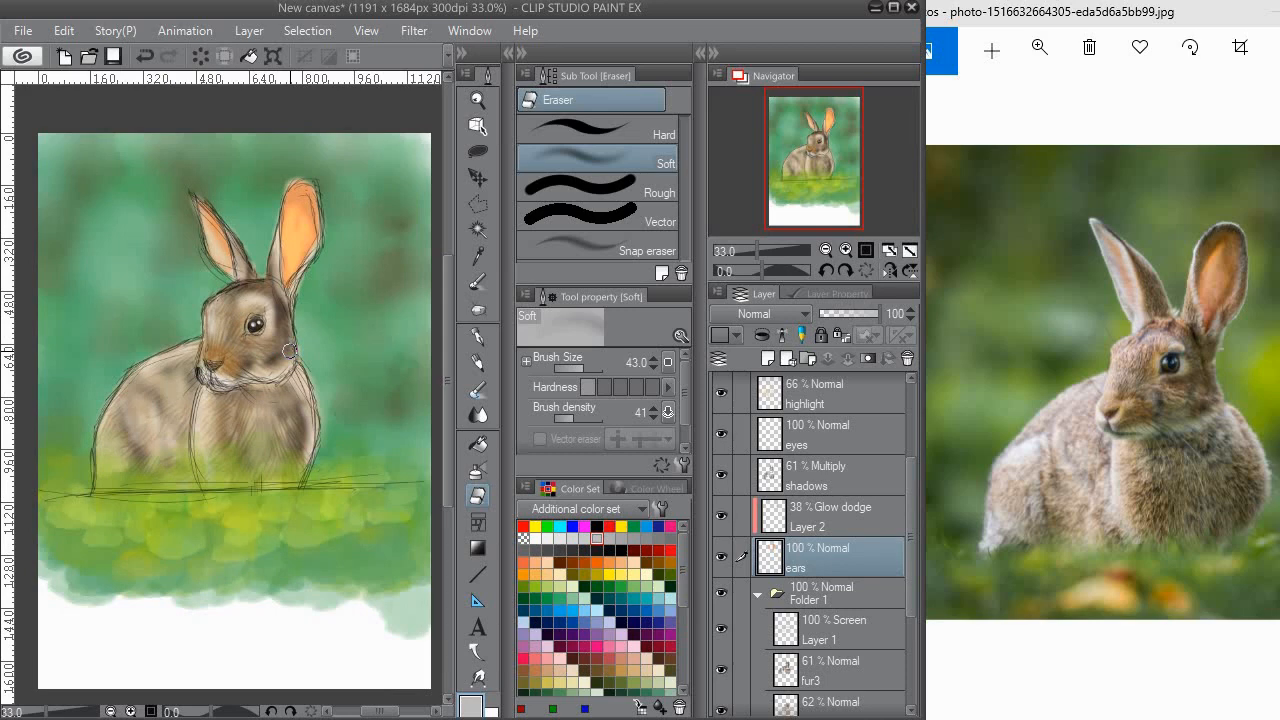
{"action": "scroll", "coordinate": [251, 474], "scroll_direction": "up", "scroll_amount": 1}
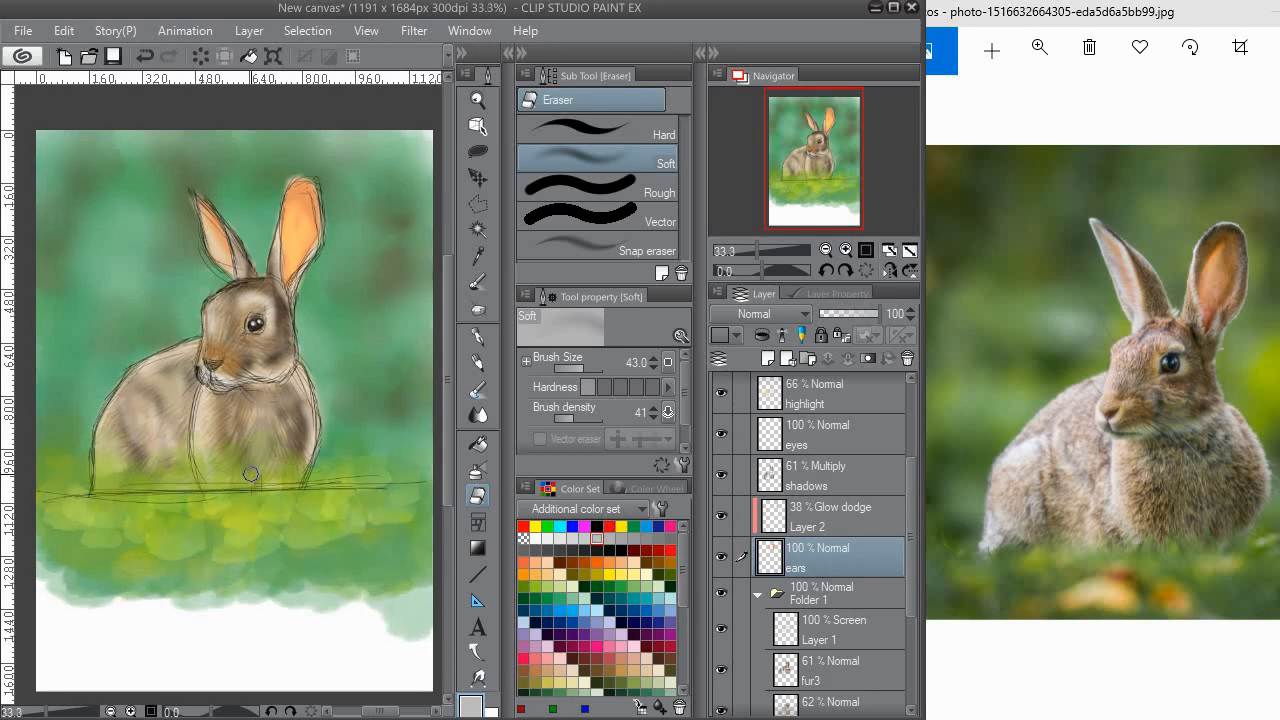
Blur away the sketched ground lines beneath the rabbit on the pencils layer using the Blur tool at size 144.5.
{"action": "scroll", "coordinate": [913, 432], "scroll_direction": "up", "scroll_amount": 2}
{"action": "left_click", "coordinate": [737, 424]}
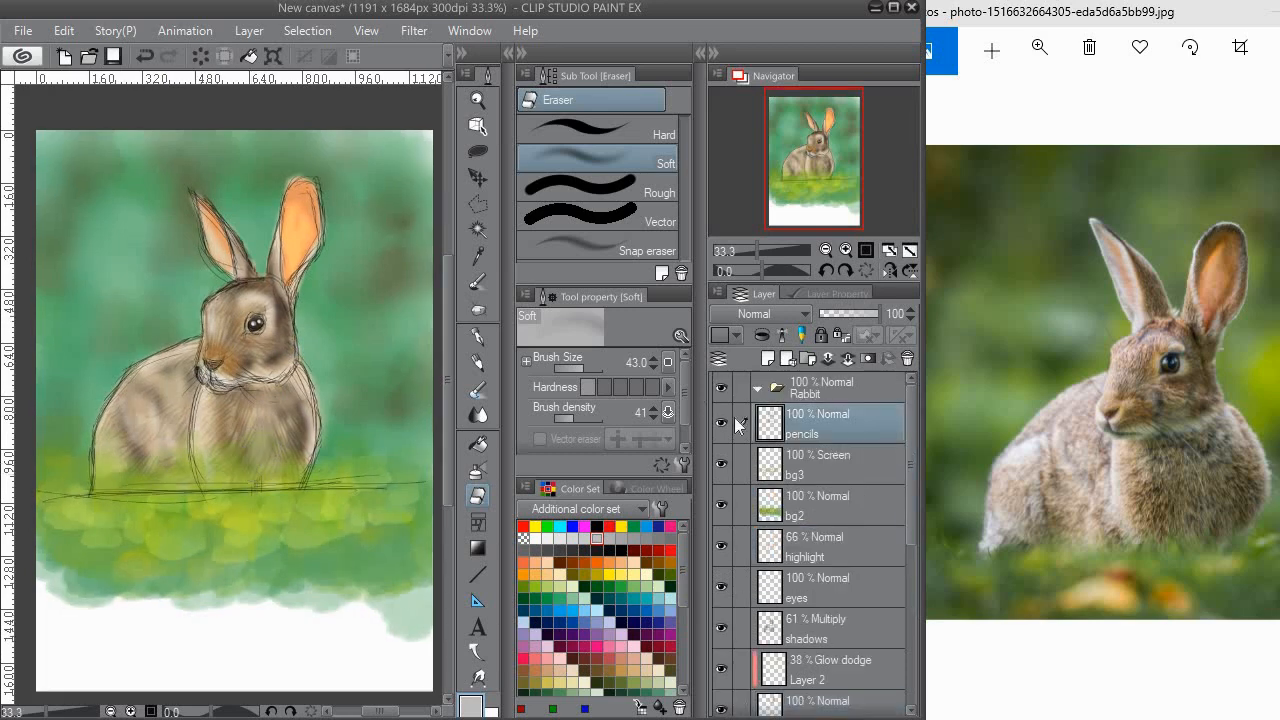
{"action": "left_click", "coordinate": [479, 416]}
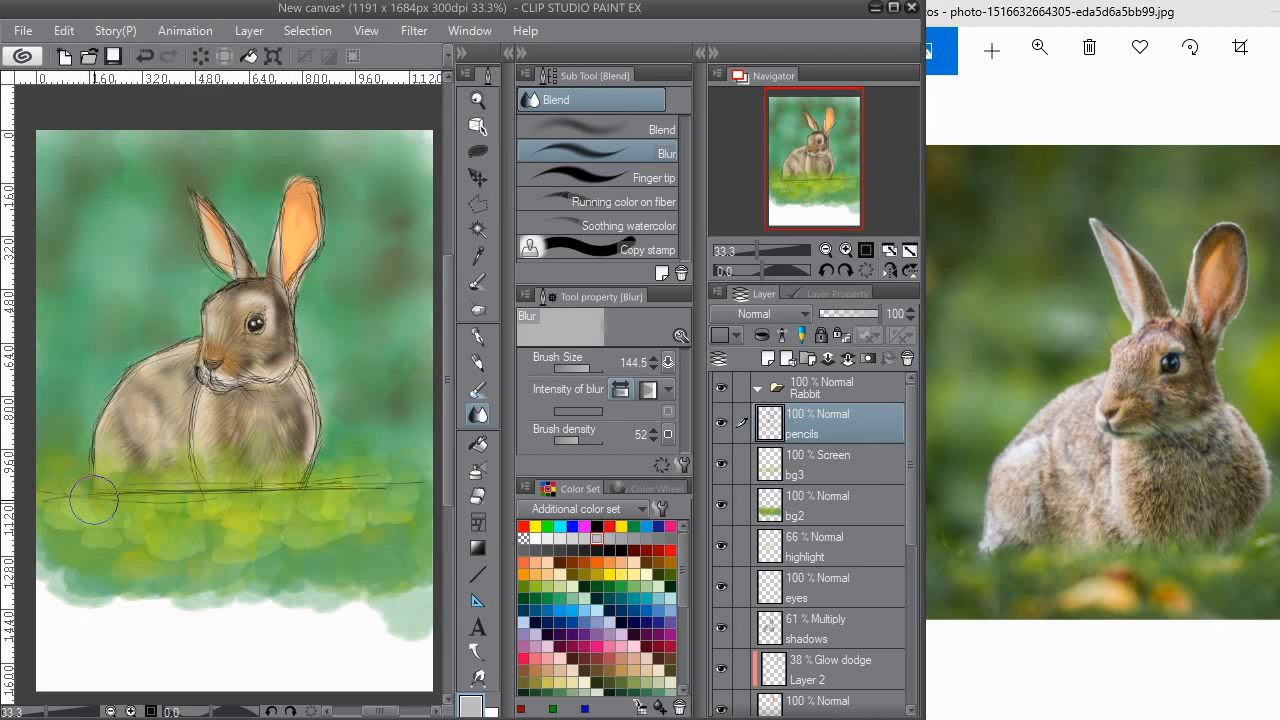
{"action": "mouse_move", "coordinate": [112, 500]}
{"action": "left_mouse_down"}
{"action": "mouse_move", "coordinate": [191, 514]}
{"action": "mouse_move", "coordinate": [143, 490]}
{"action": "mouse_move", "coordinate": [239, 503]}
{"action": "mouse_move", "coordinate": [193, 468]}
{"action": "mouse_move", "coordinate": [425, 502]}
{"action": "mouse_move", "coordinate": [413, 490]}
{"action": "mouse_move", "coordinate": [349, 512]}
{"action": "left_mouse_up"}
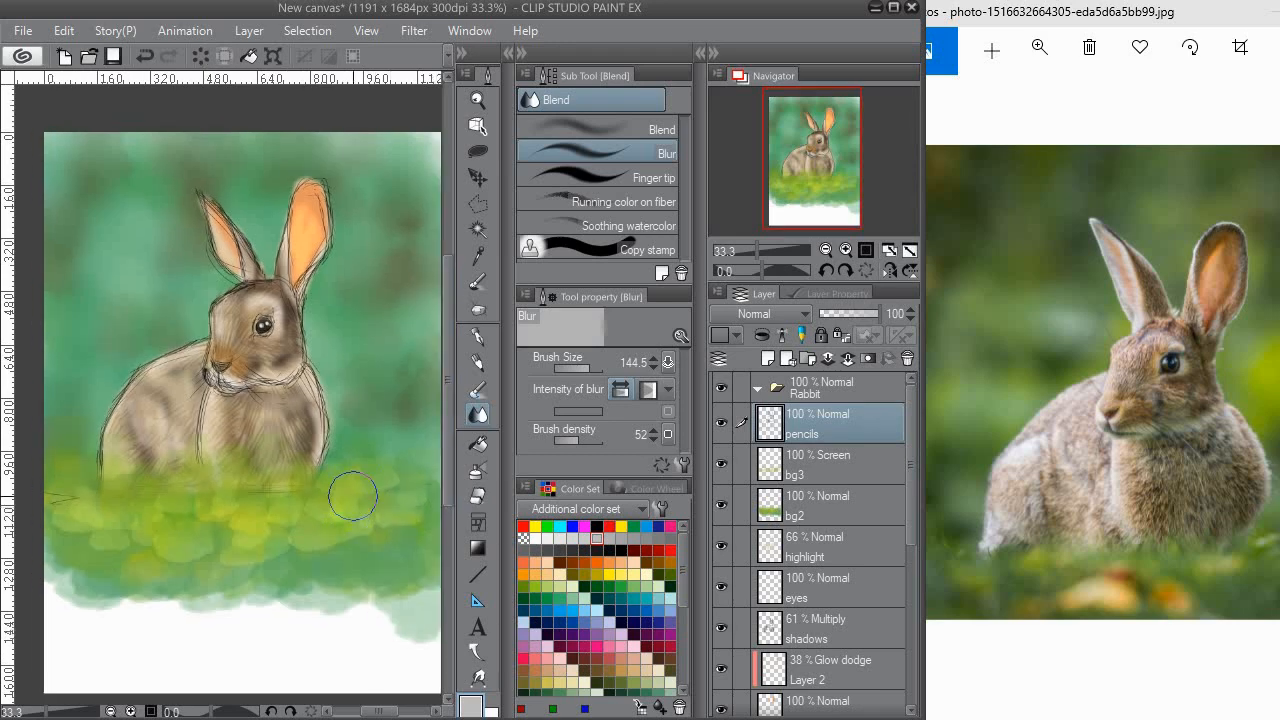
{"action": "scroll", "coordinate": [353, 494], "scroll_direction": "down", "scroll_amount": 1}
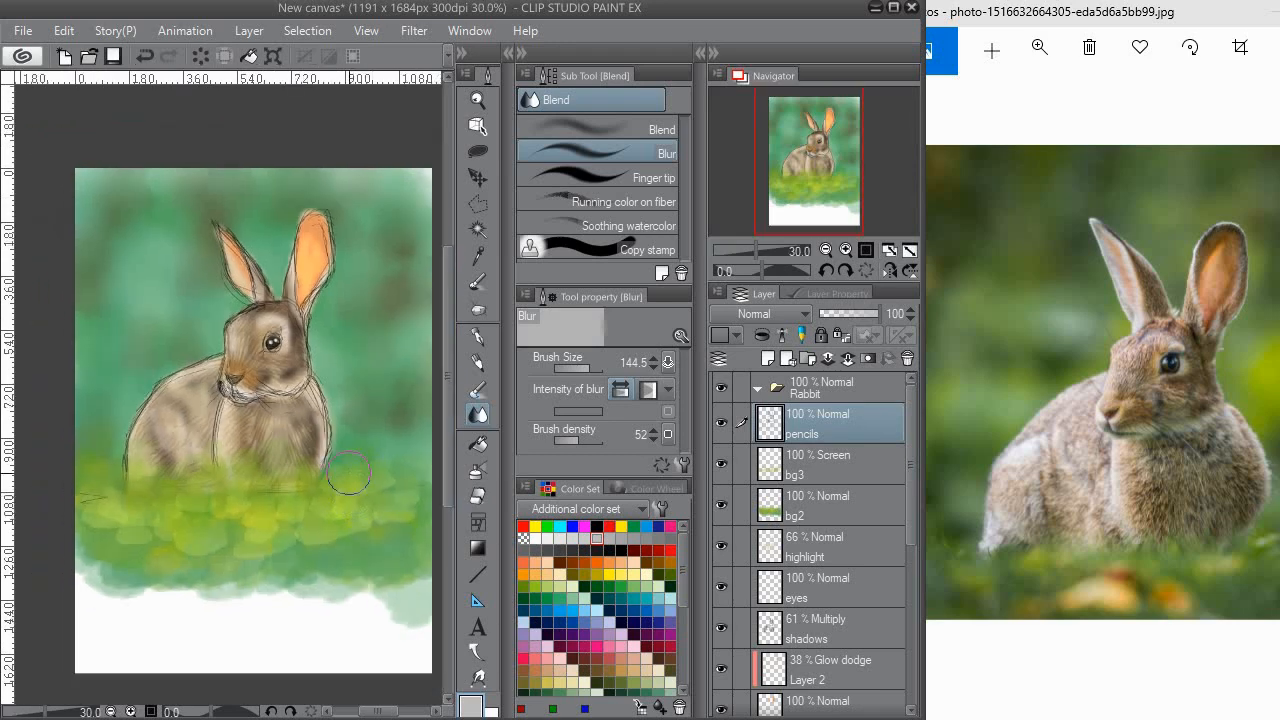